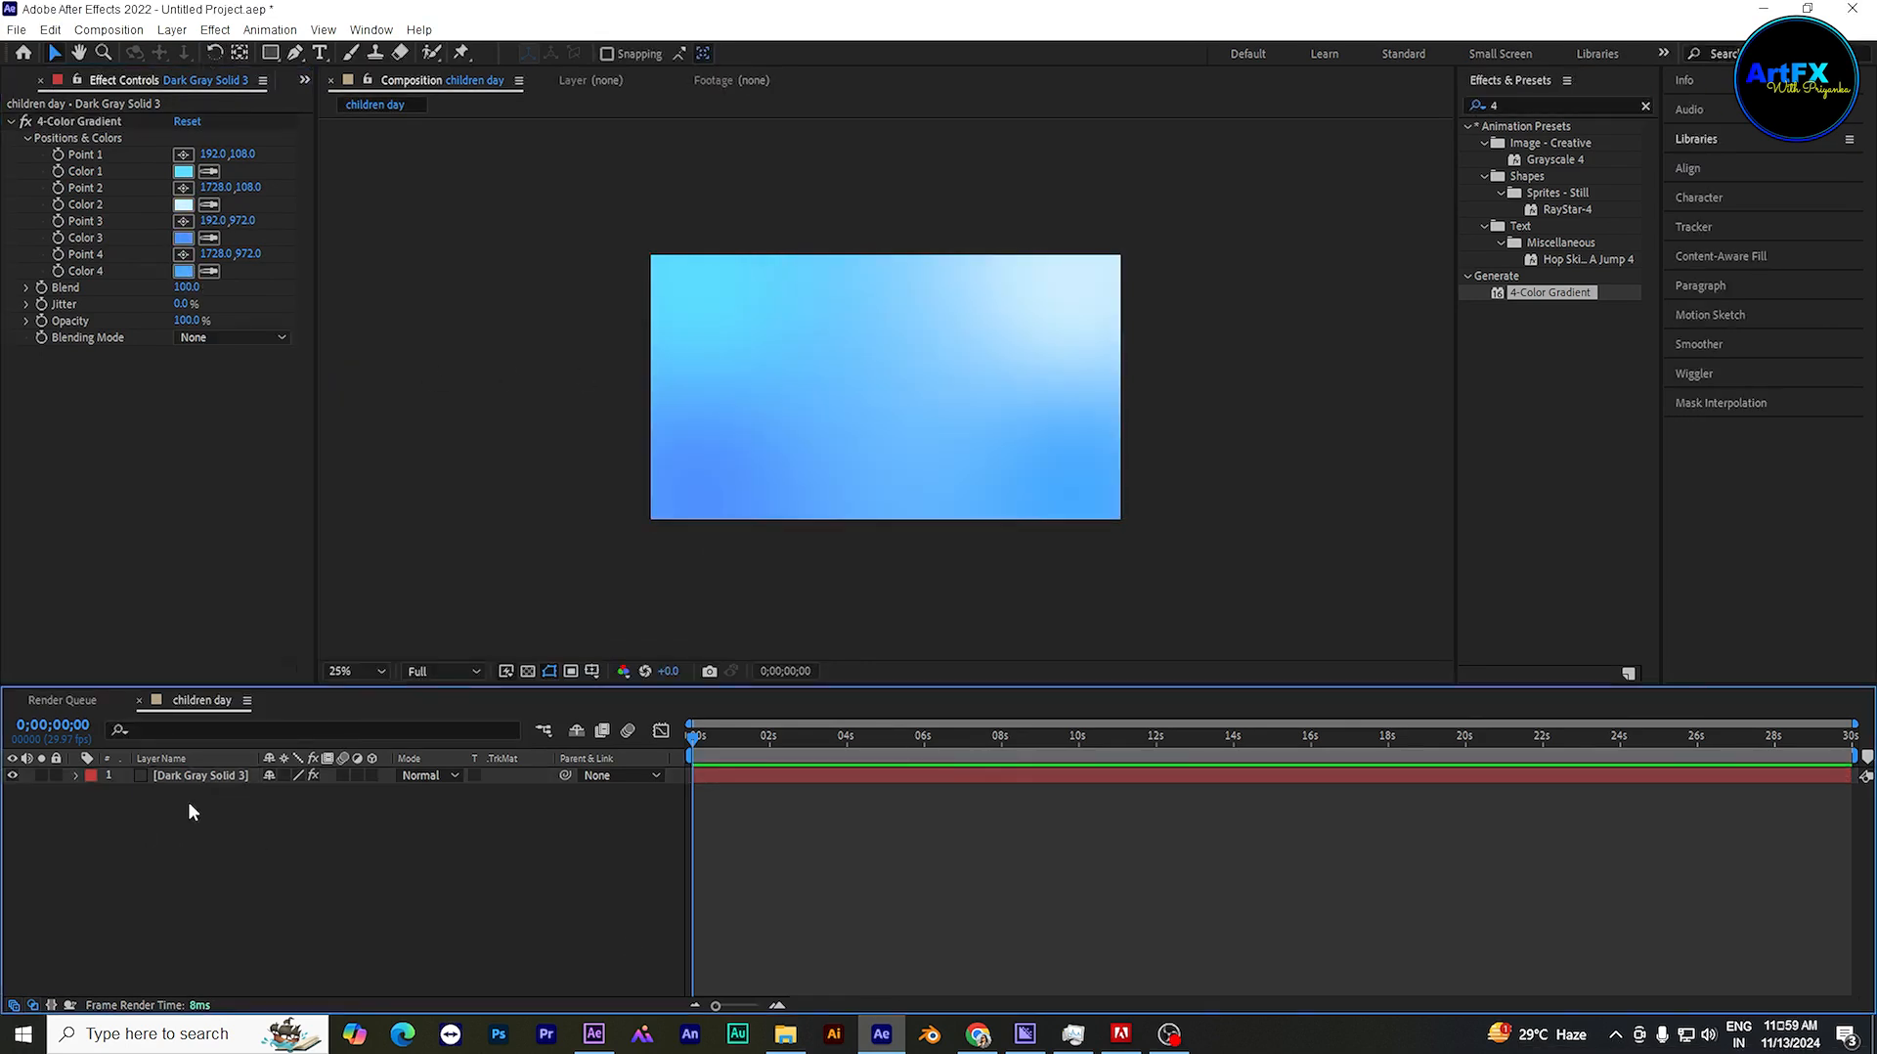
Step: Rename the gradient solid layer as bg
{"action": "left_click", "coordinate": [178, 775]}
{"action": "right_click", "coordinate": [178, 777]}
{"action": "left_click", "coordinate": [240, 735]}
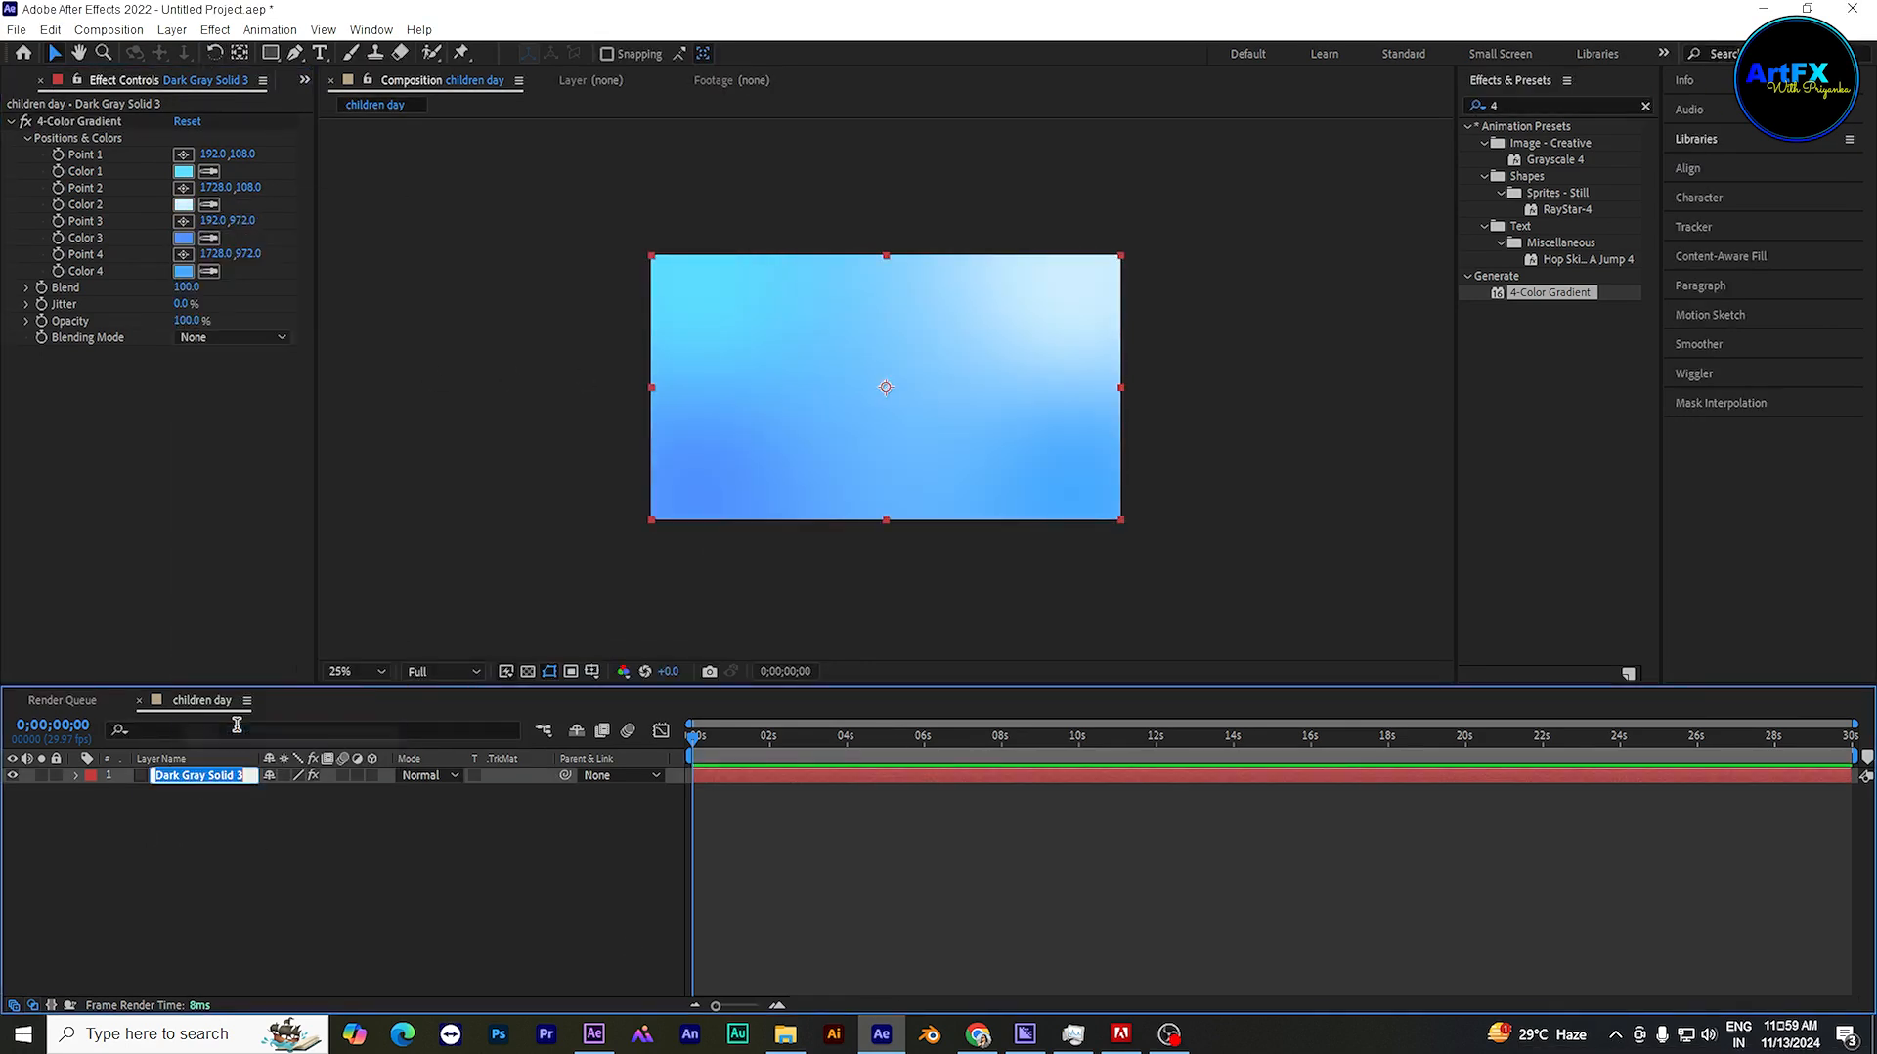
{"action": "type", "text": "bg"}
{"action": "left_click", "coordinate": [319, 893]}
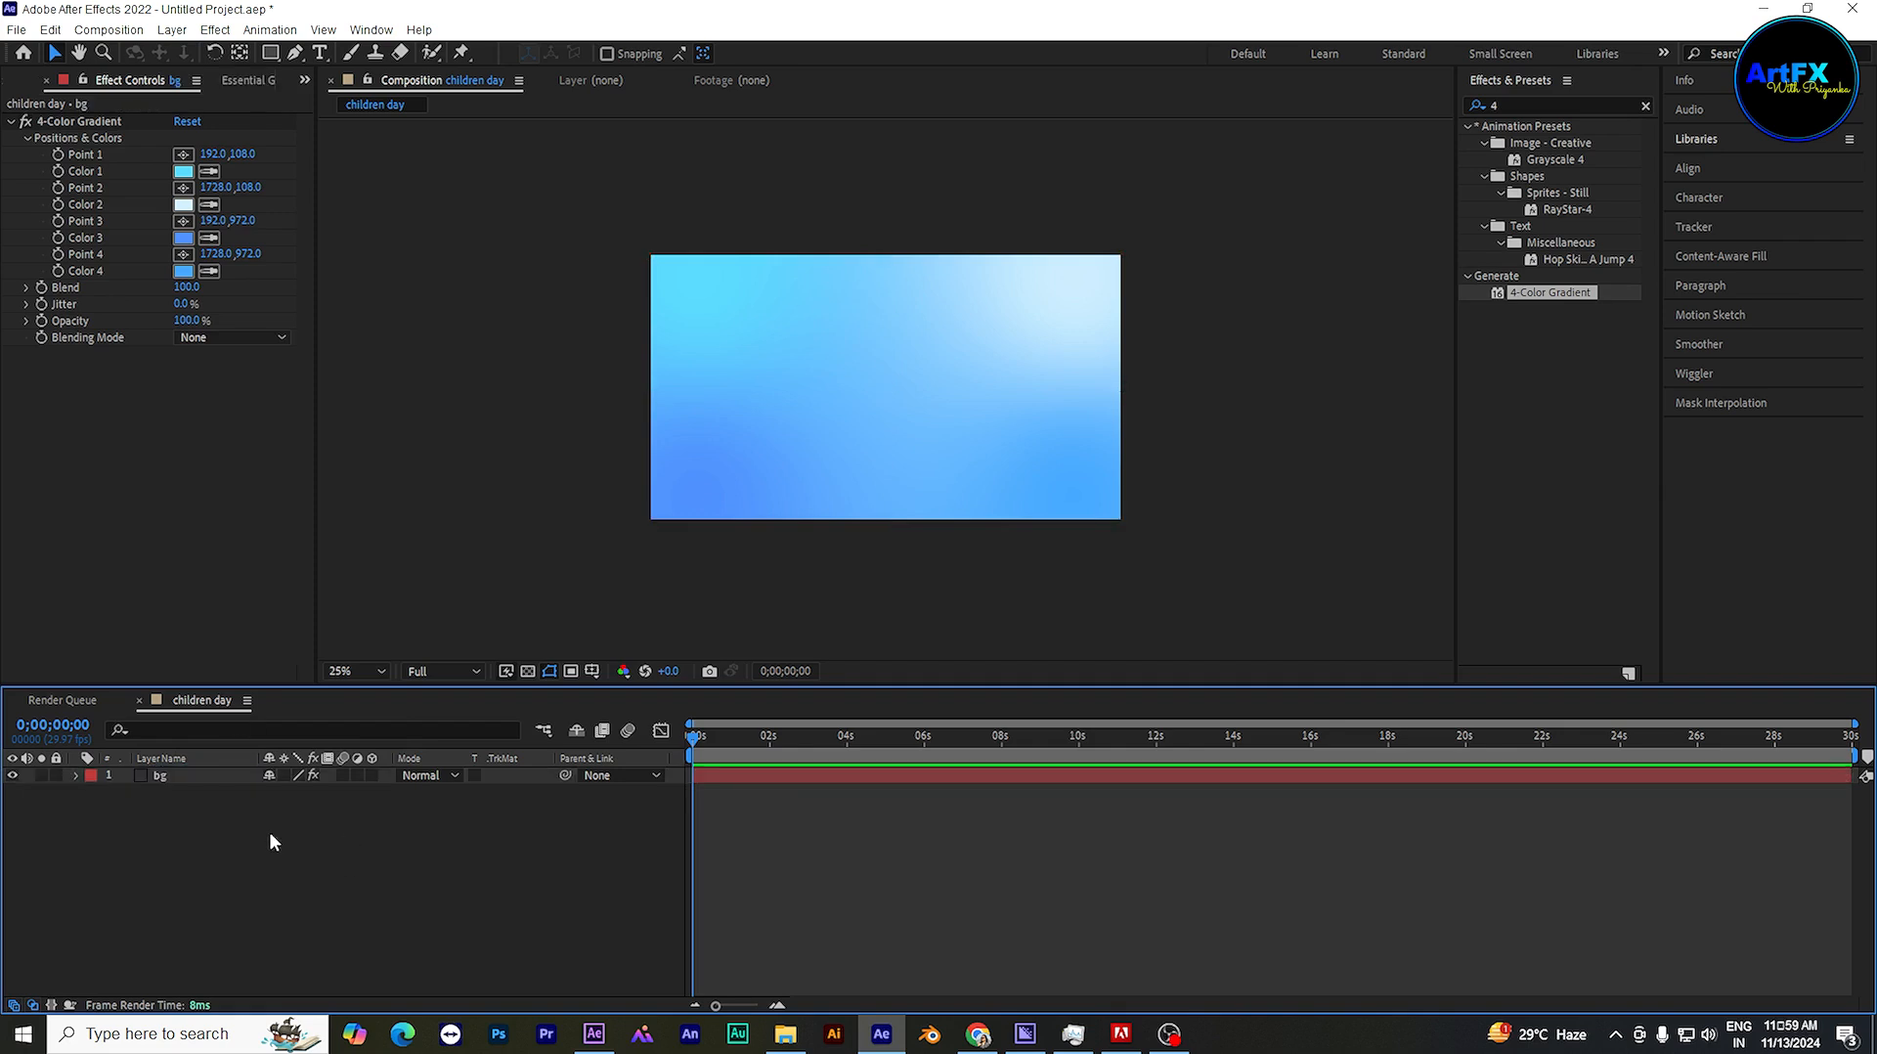
Step: Duplicate the bg layer, then apply Turbulent Noise to the copy in place of its 4-Color Gradient
{"action": "left_click", "coordinate": [210, 775]}
{"action": "key", "text": "ctrl+d"}
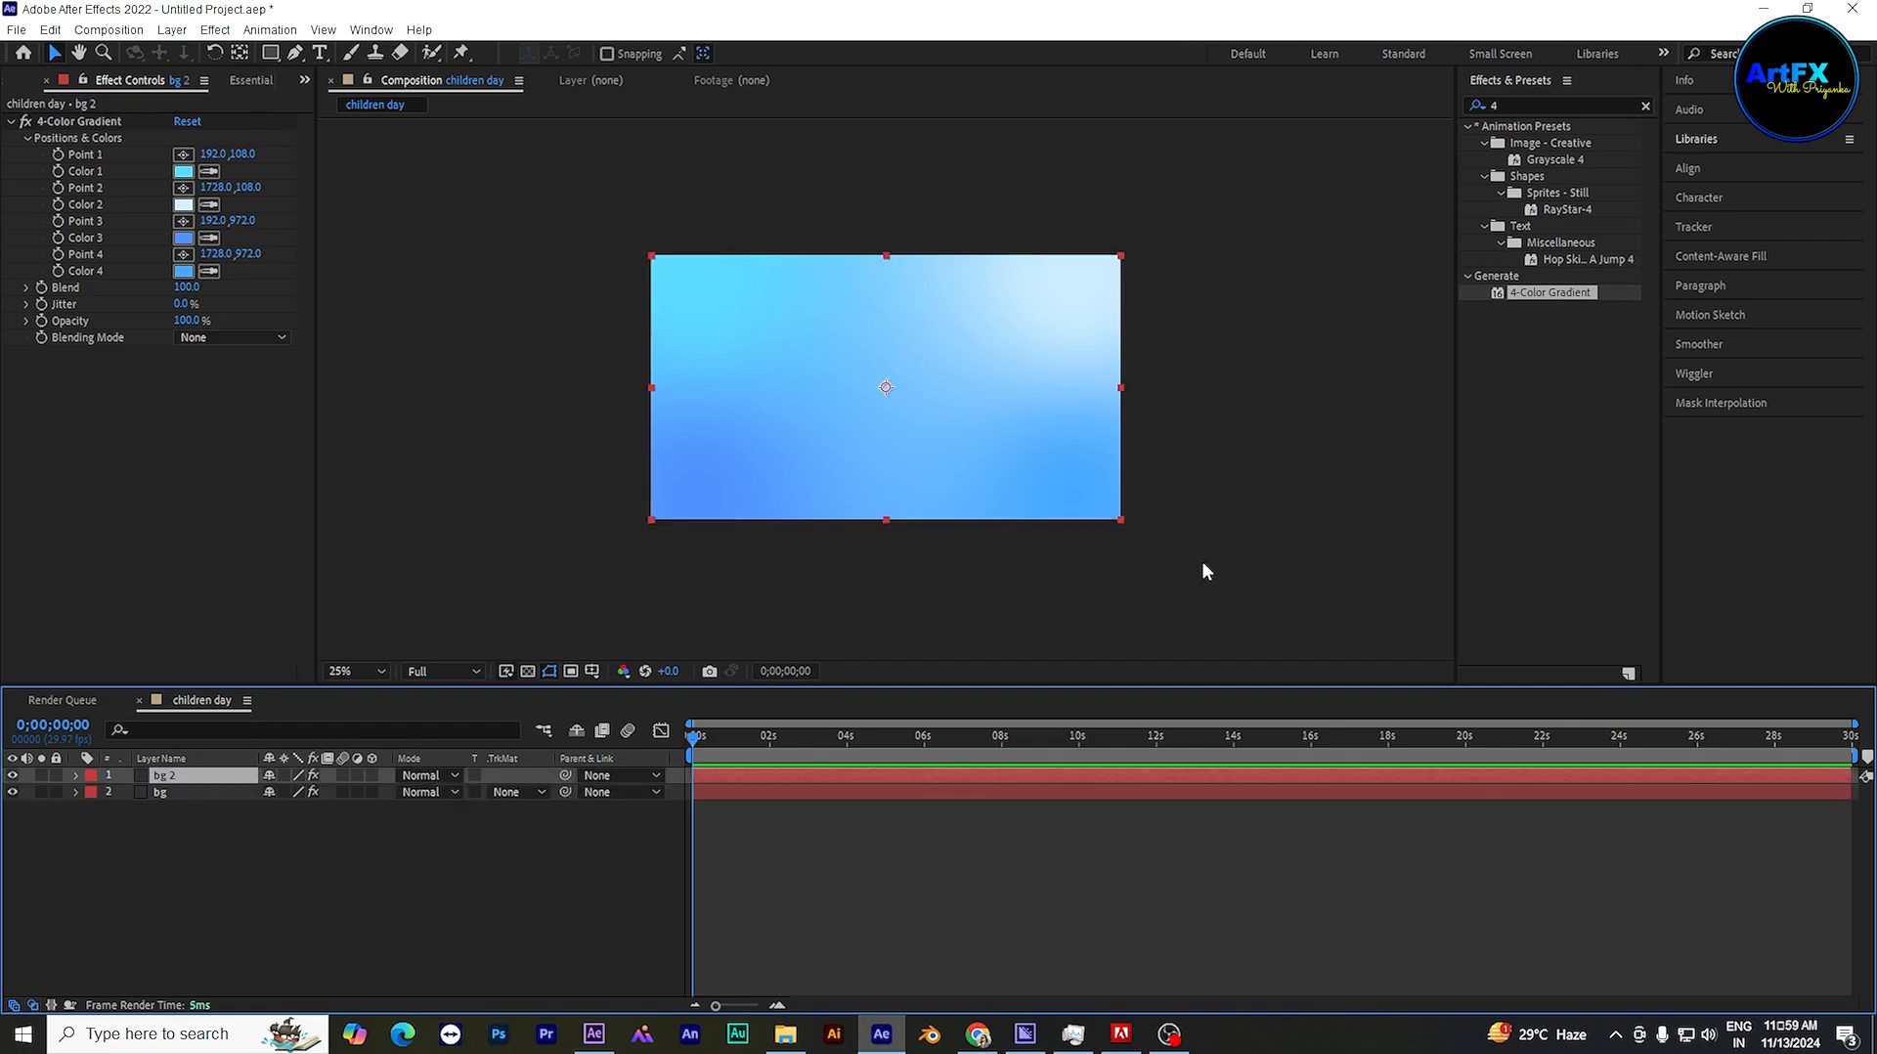
{"action": "left_click_drag", "start_coordinate": [1514, 105], "coordinate": [1448, 113]}
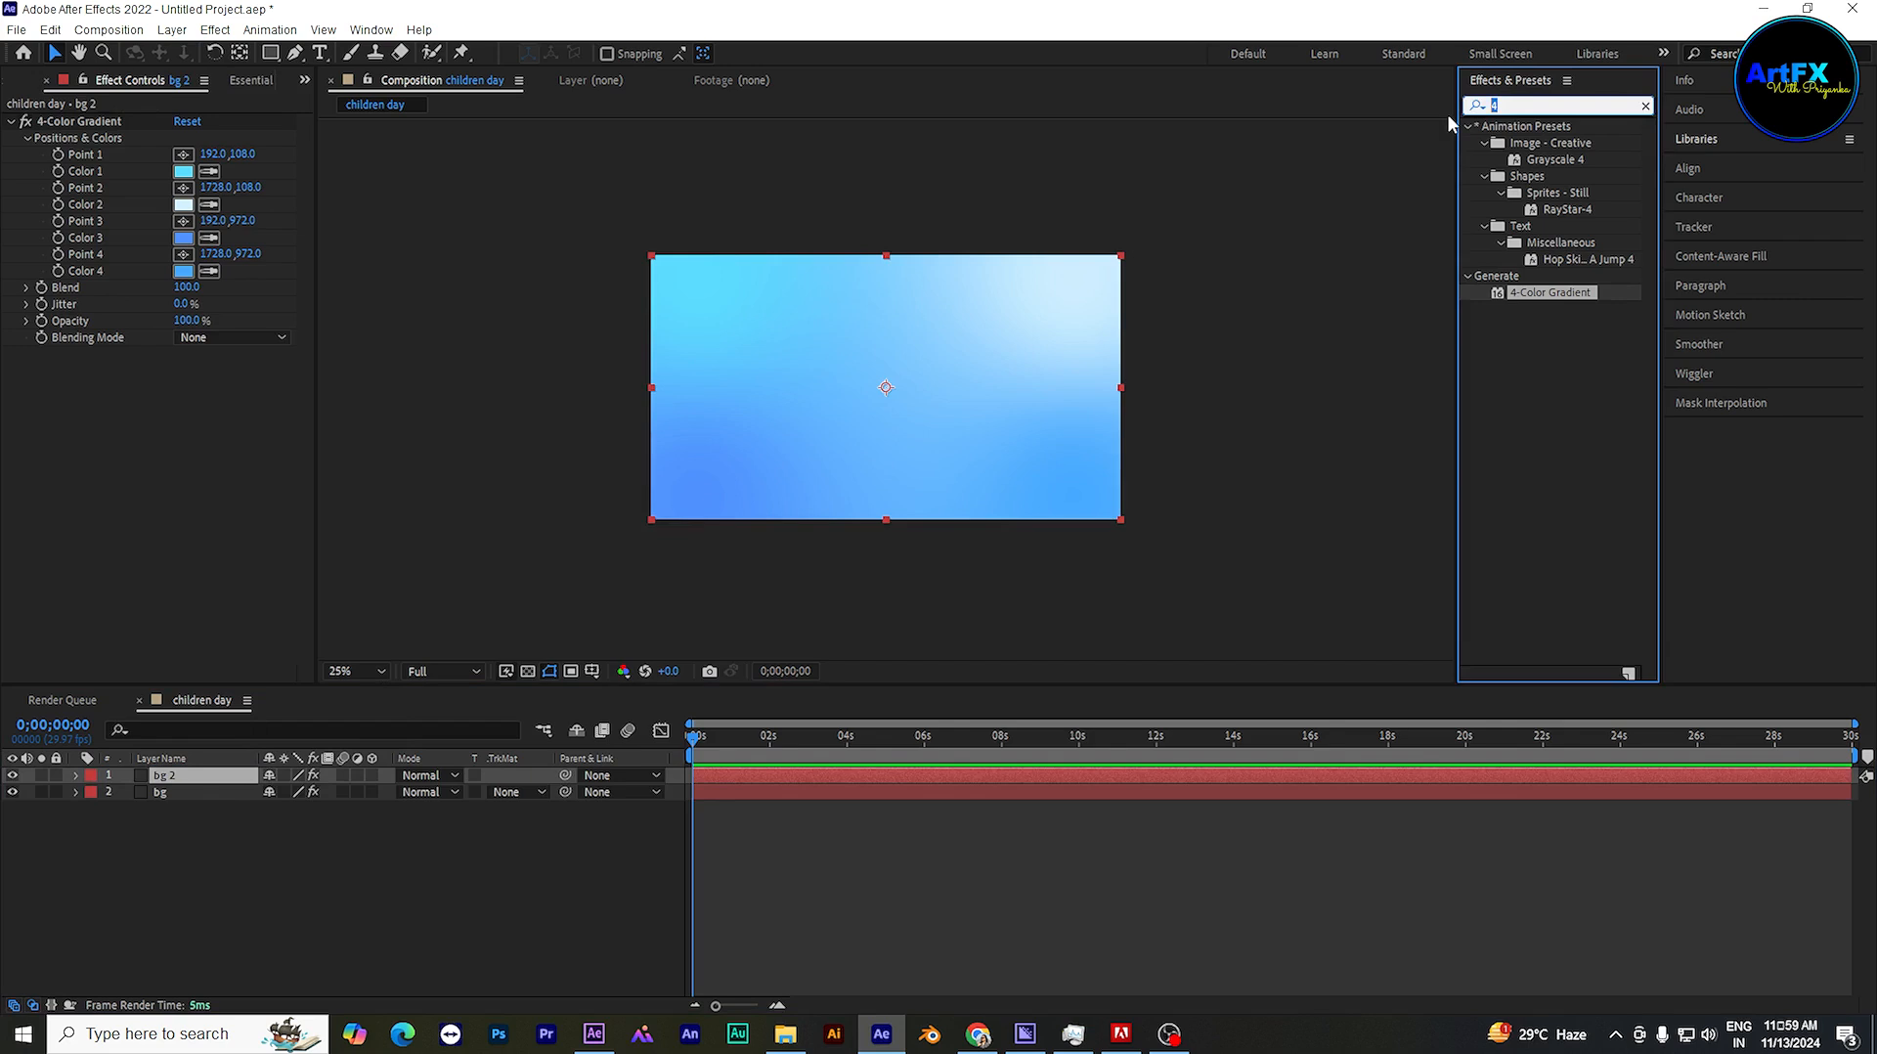
{"action": "type", "text": "tur"}
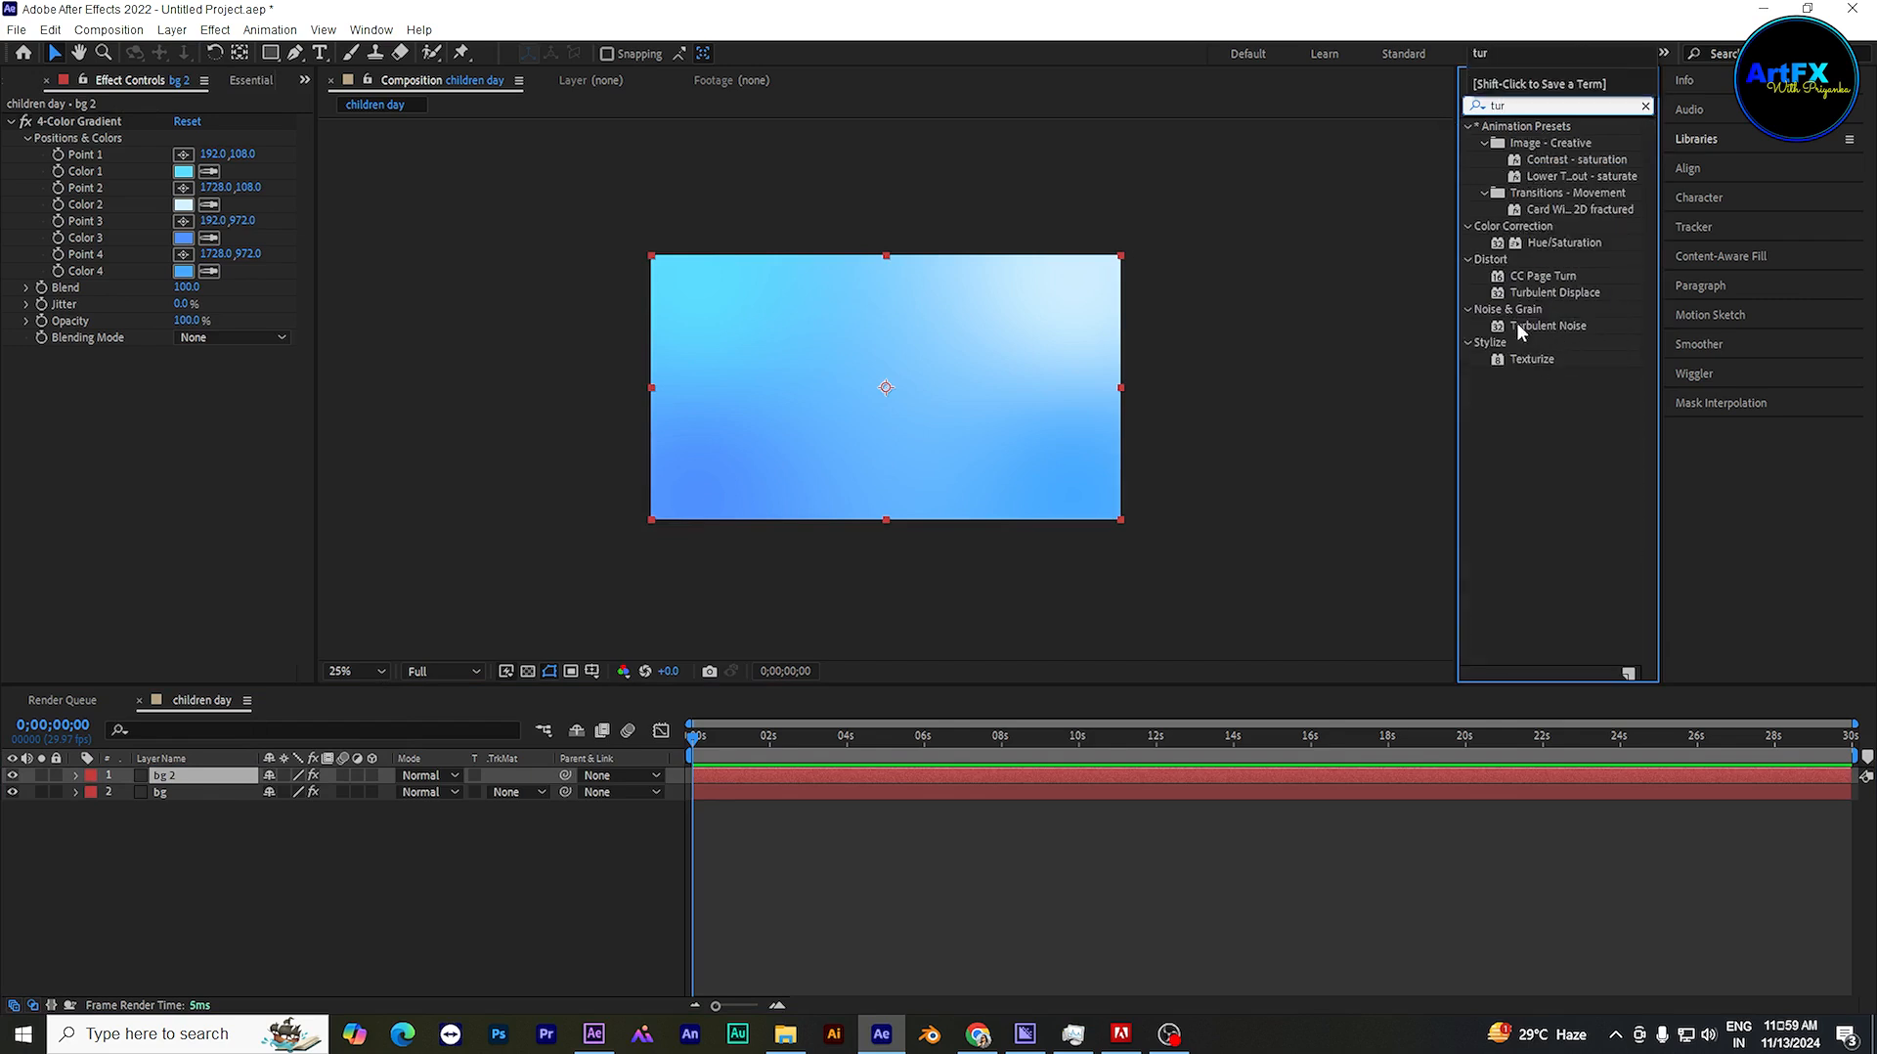
{"action": "double_click", "coordinate": [1554, 326]}
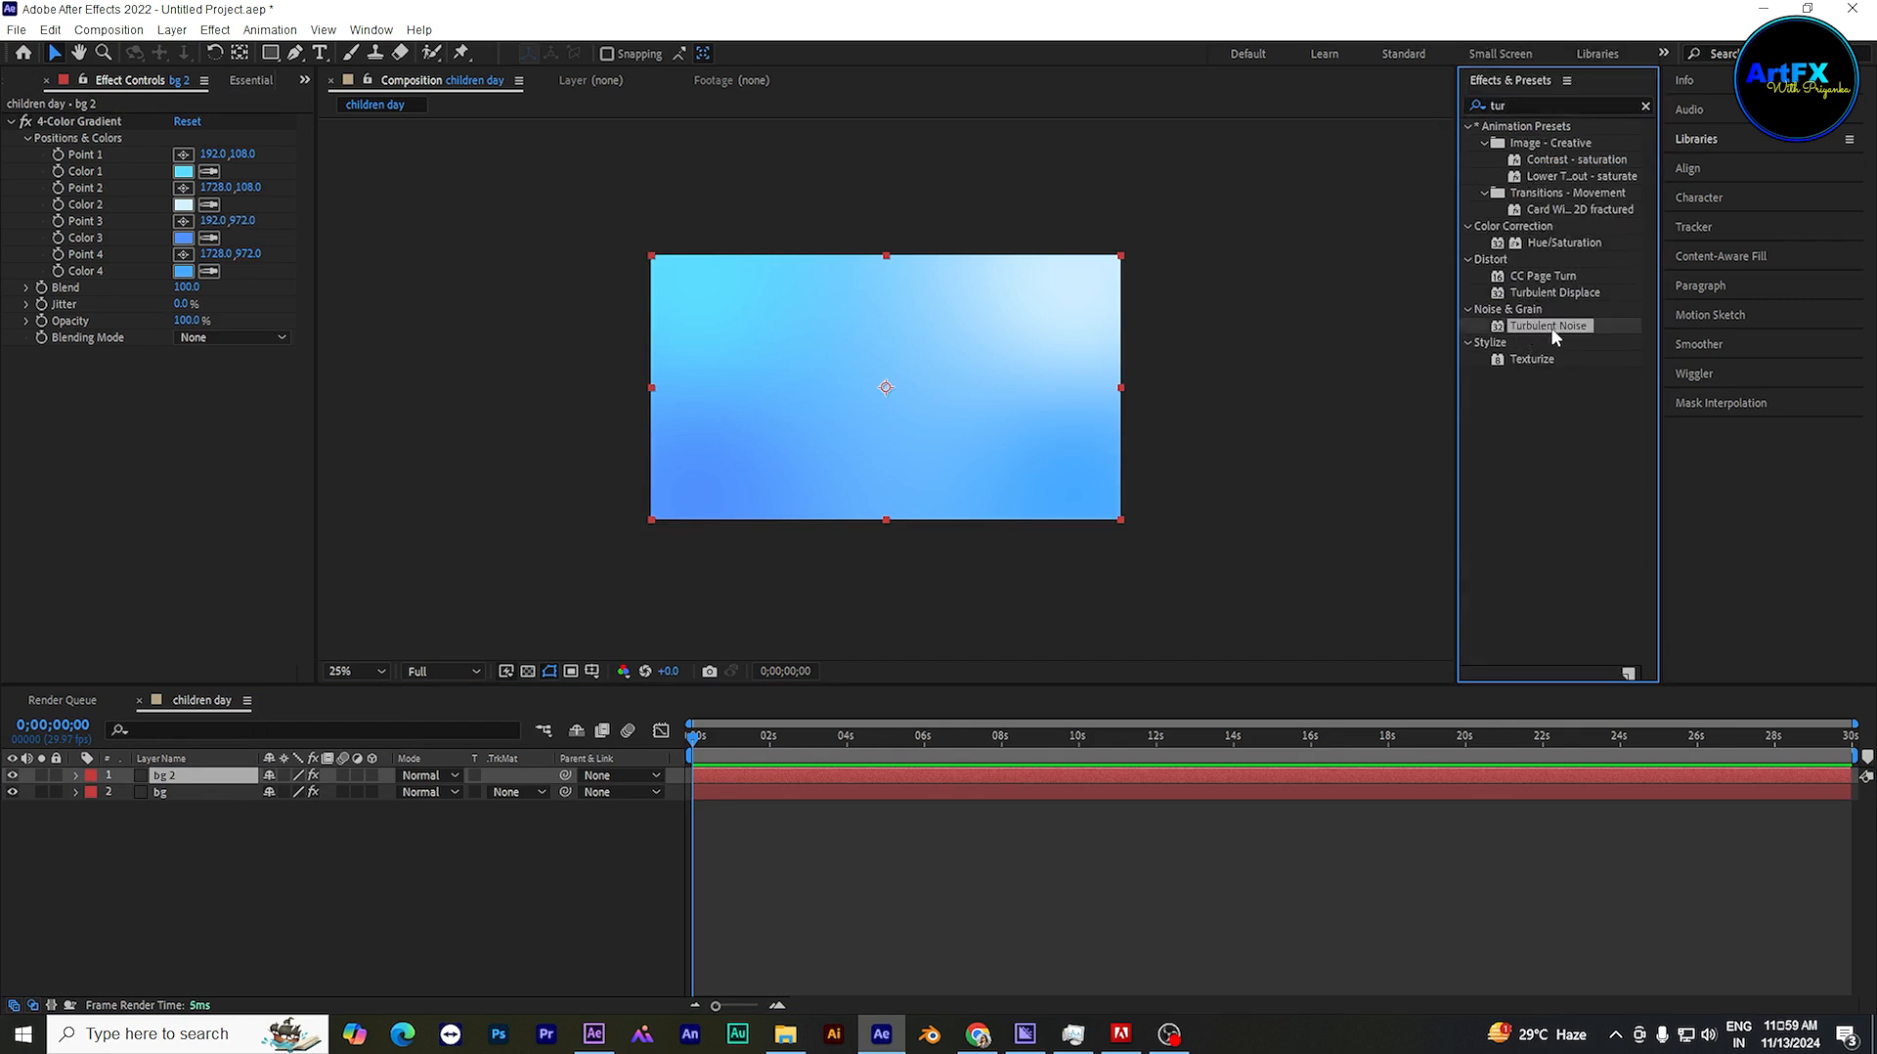
{"action": "scroll", "coordinate": [22, 261], "scroll_direction": "down", "scroll_amount": 5}
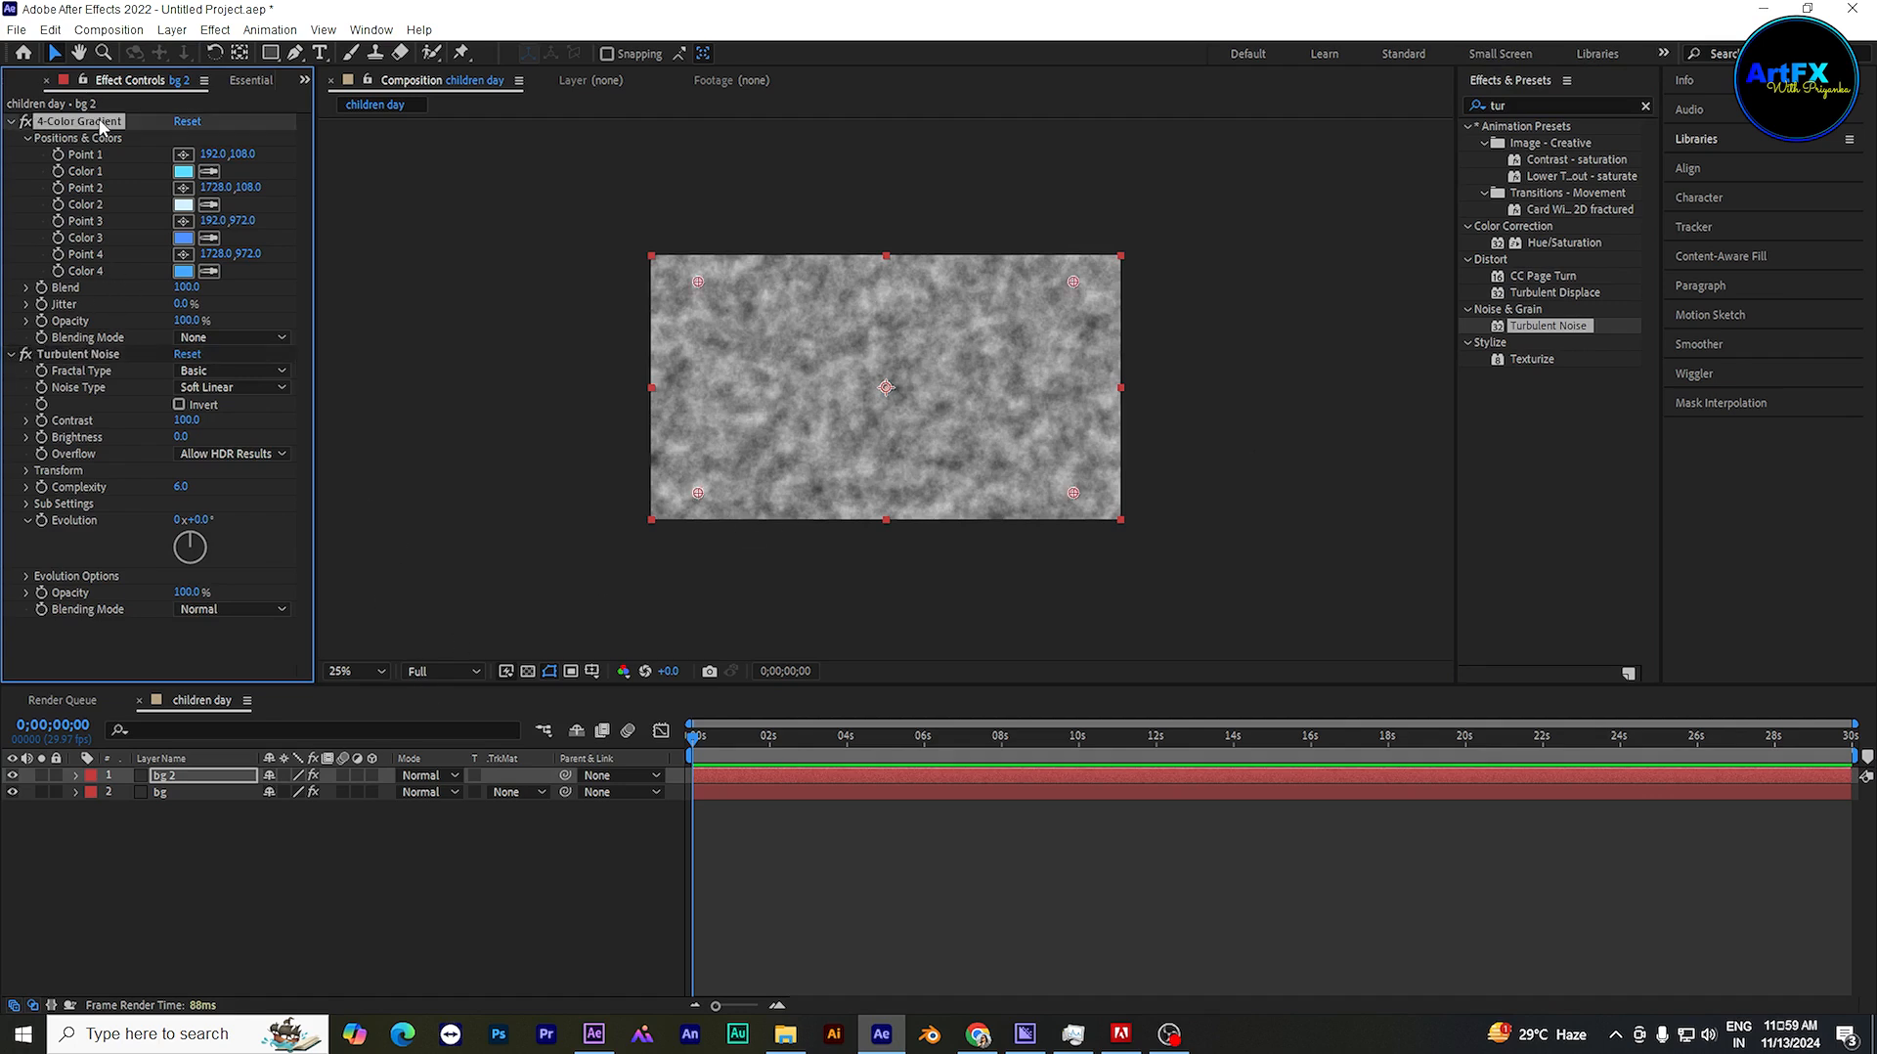
Step: Set the noise layer bg 2 to Overlay blending with 31% opacity
{"action": "left_click", "coordinate": [411, 779]}
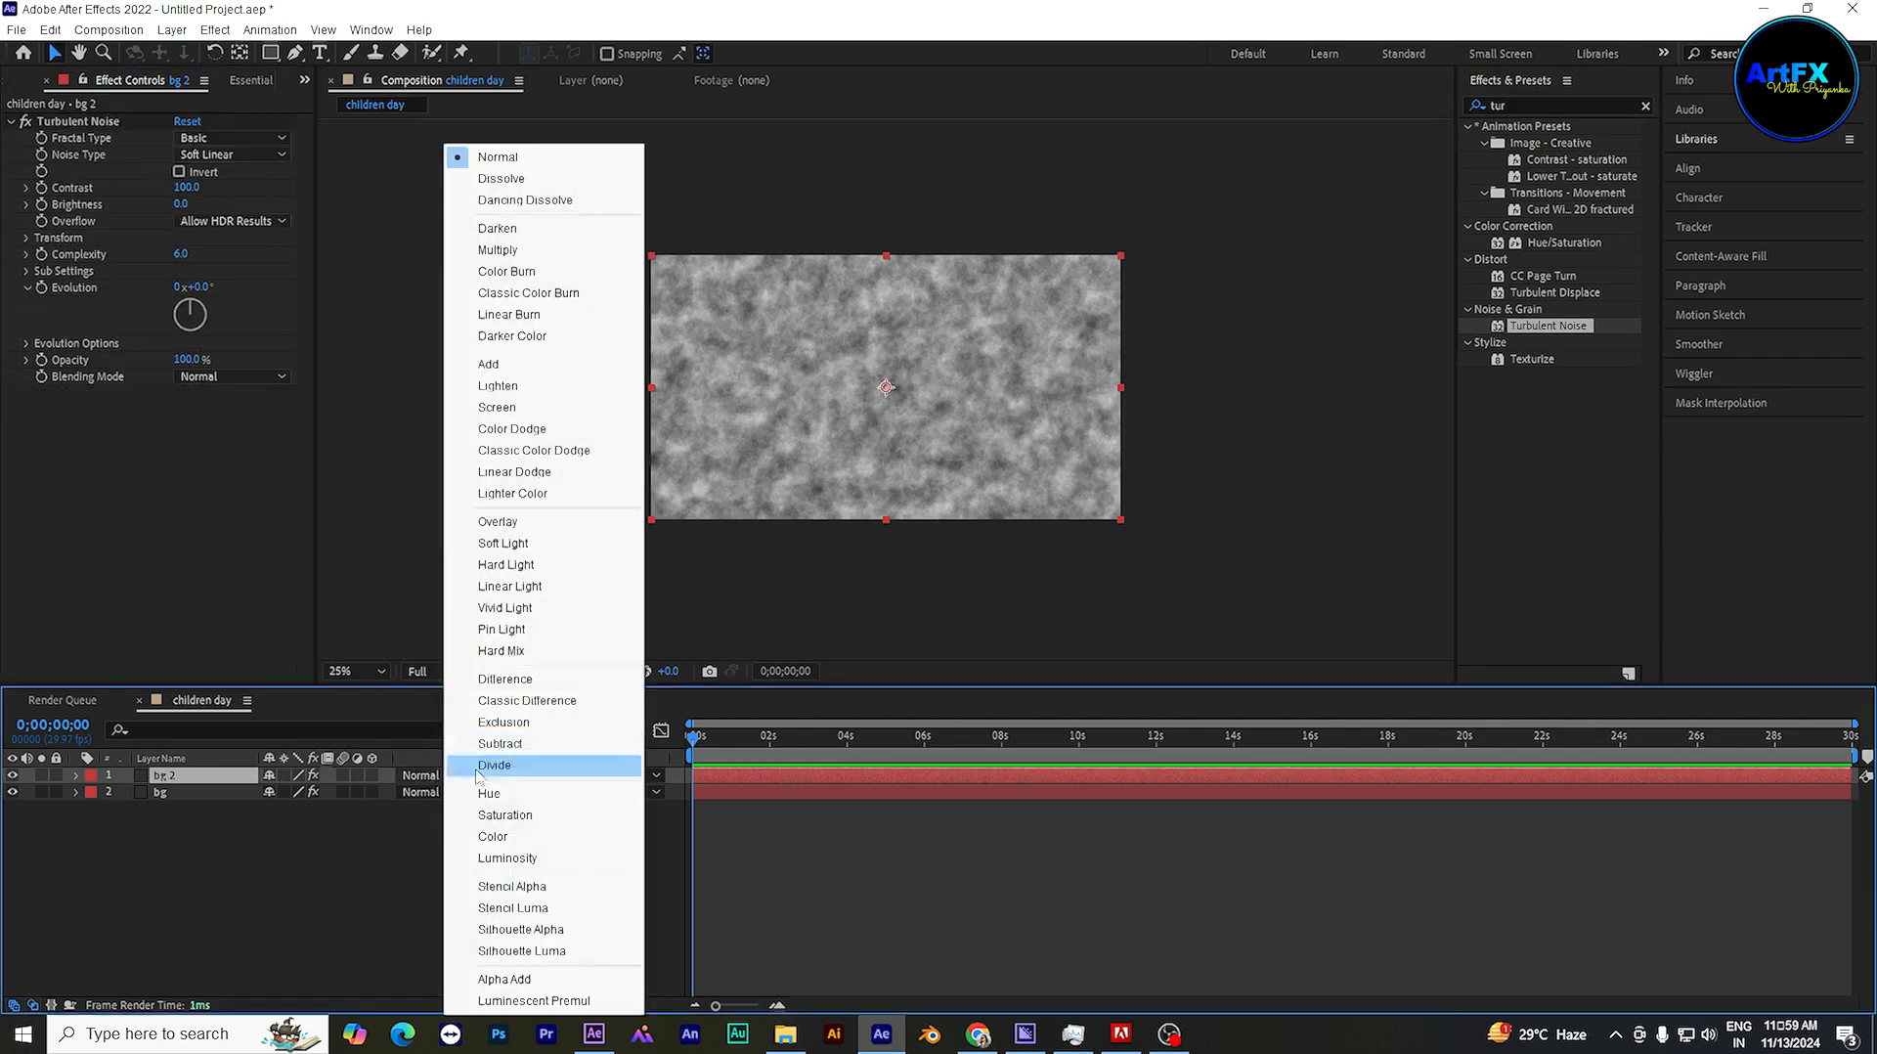
{"action": "left_click", "coordinate": [528, 523]}
{"action": "key", "text": "t"}
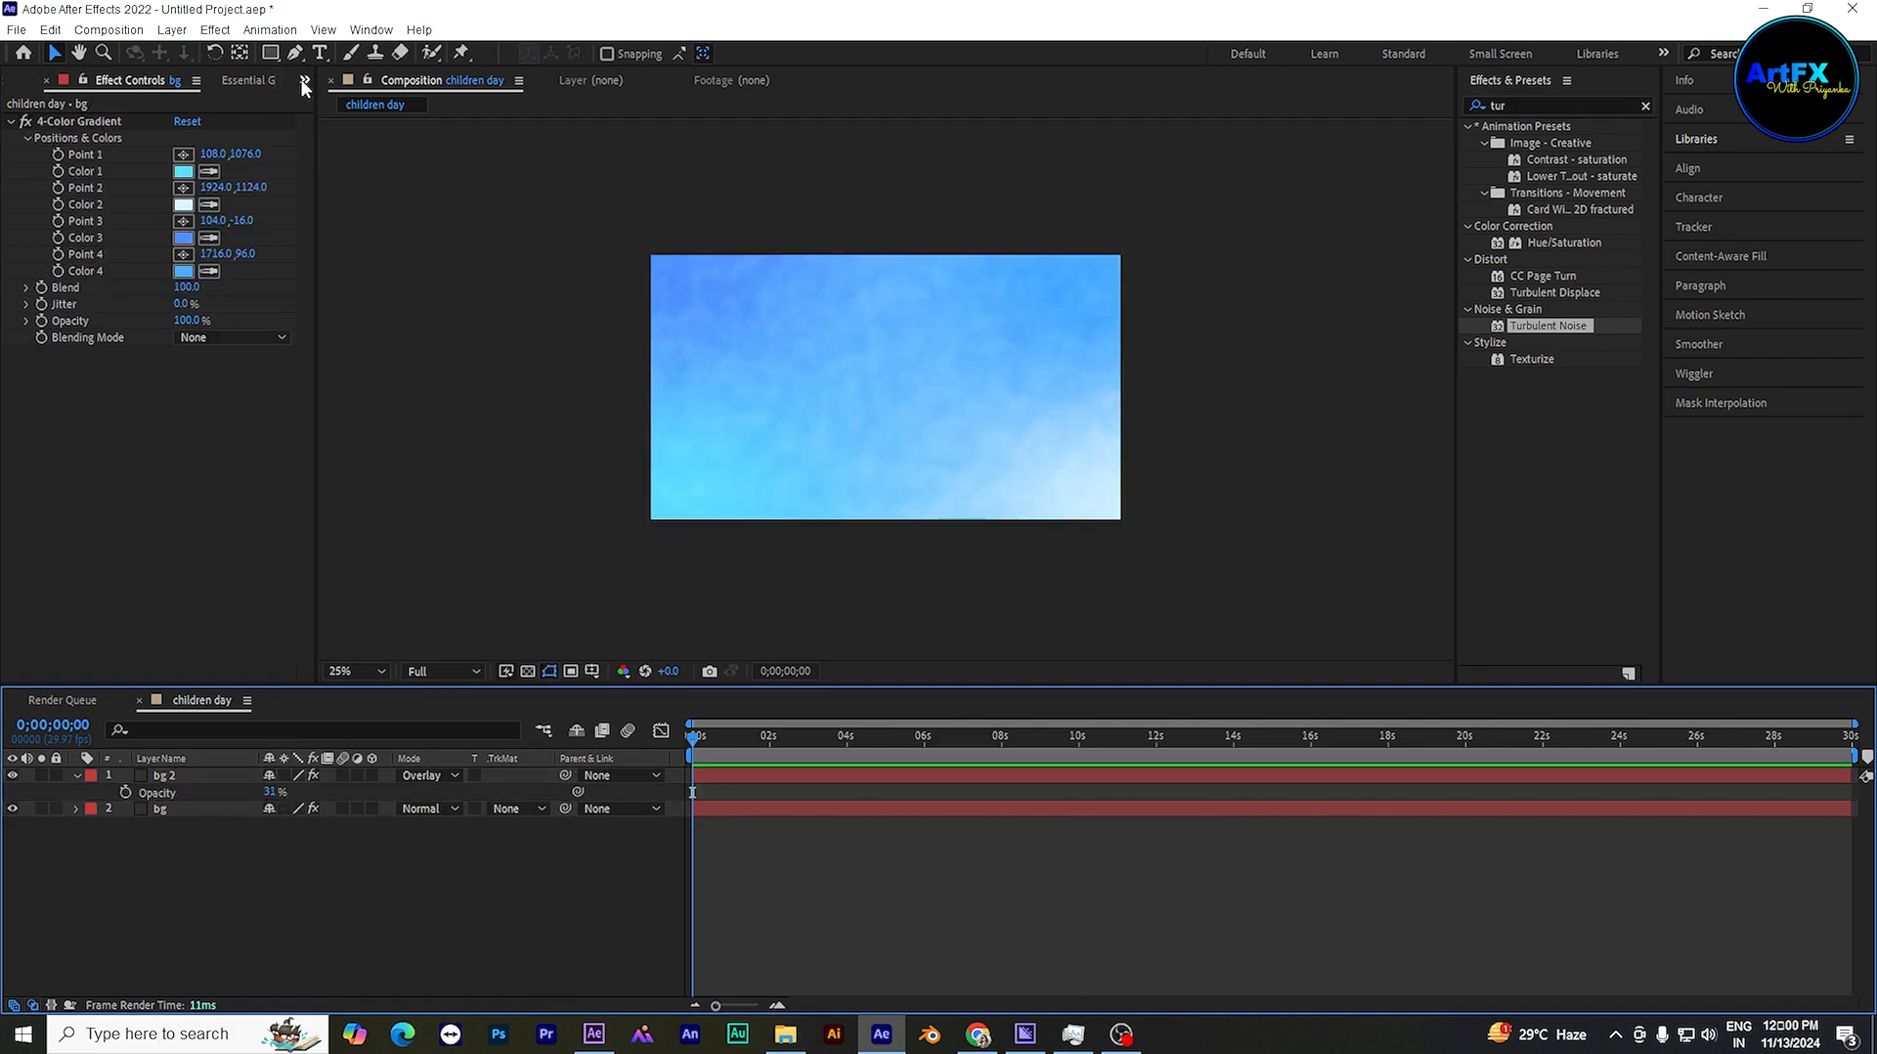
Step: Create a new composition named cloud line with a width of 2500 px
{"action": "left_click", "coordinate": [304, 80]}
{"action": "left_click", "coordinate": [355, 104]}
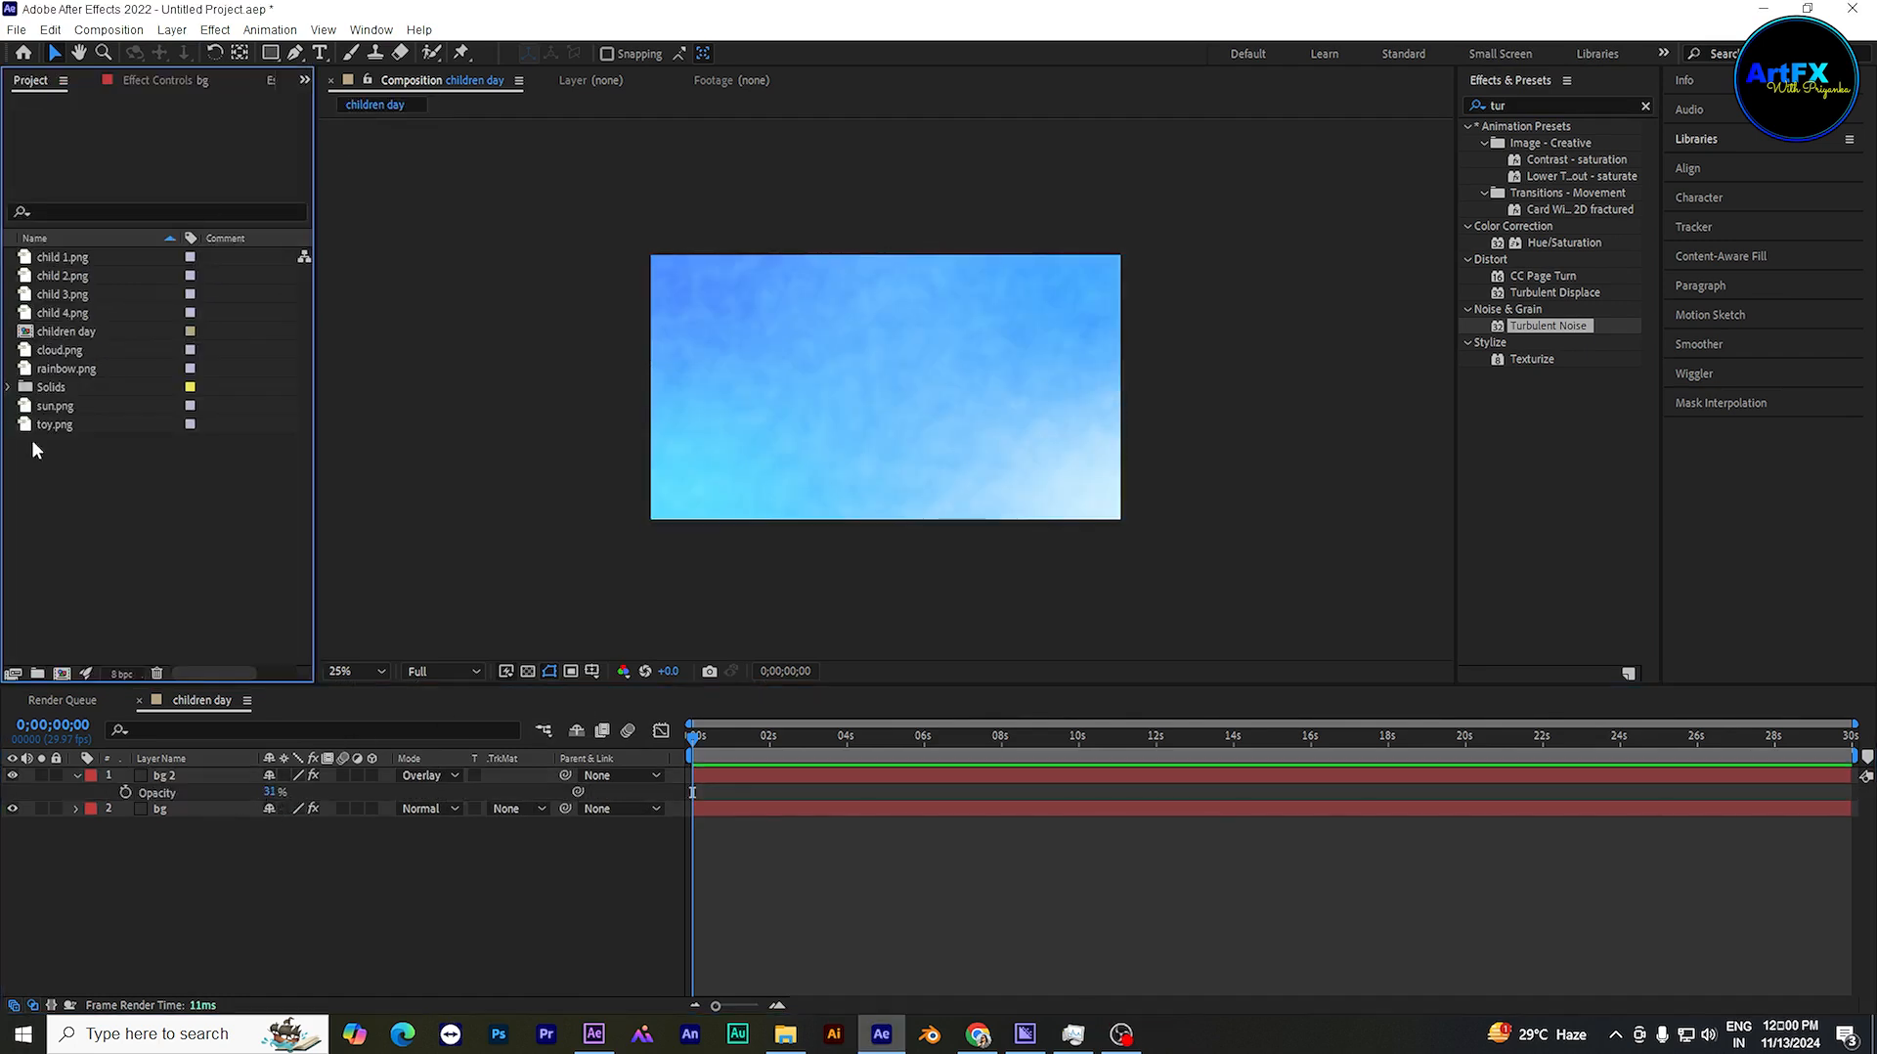
{"action": "left_click", "coordinate": [60, 673]}
{"action": "type", "text": "cloud line"}
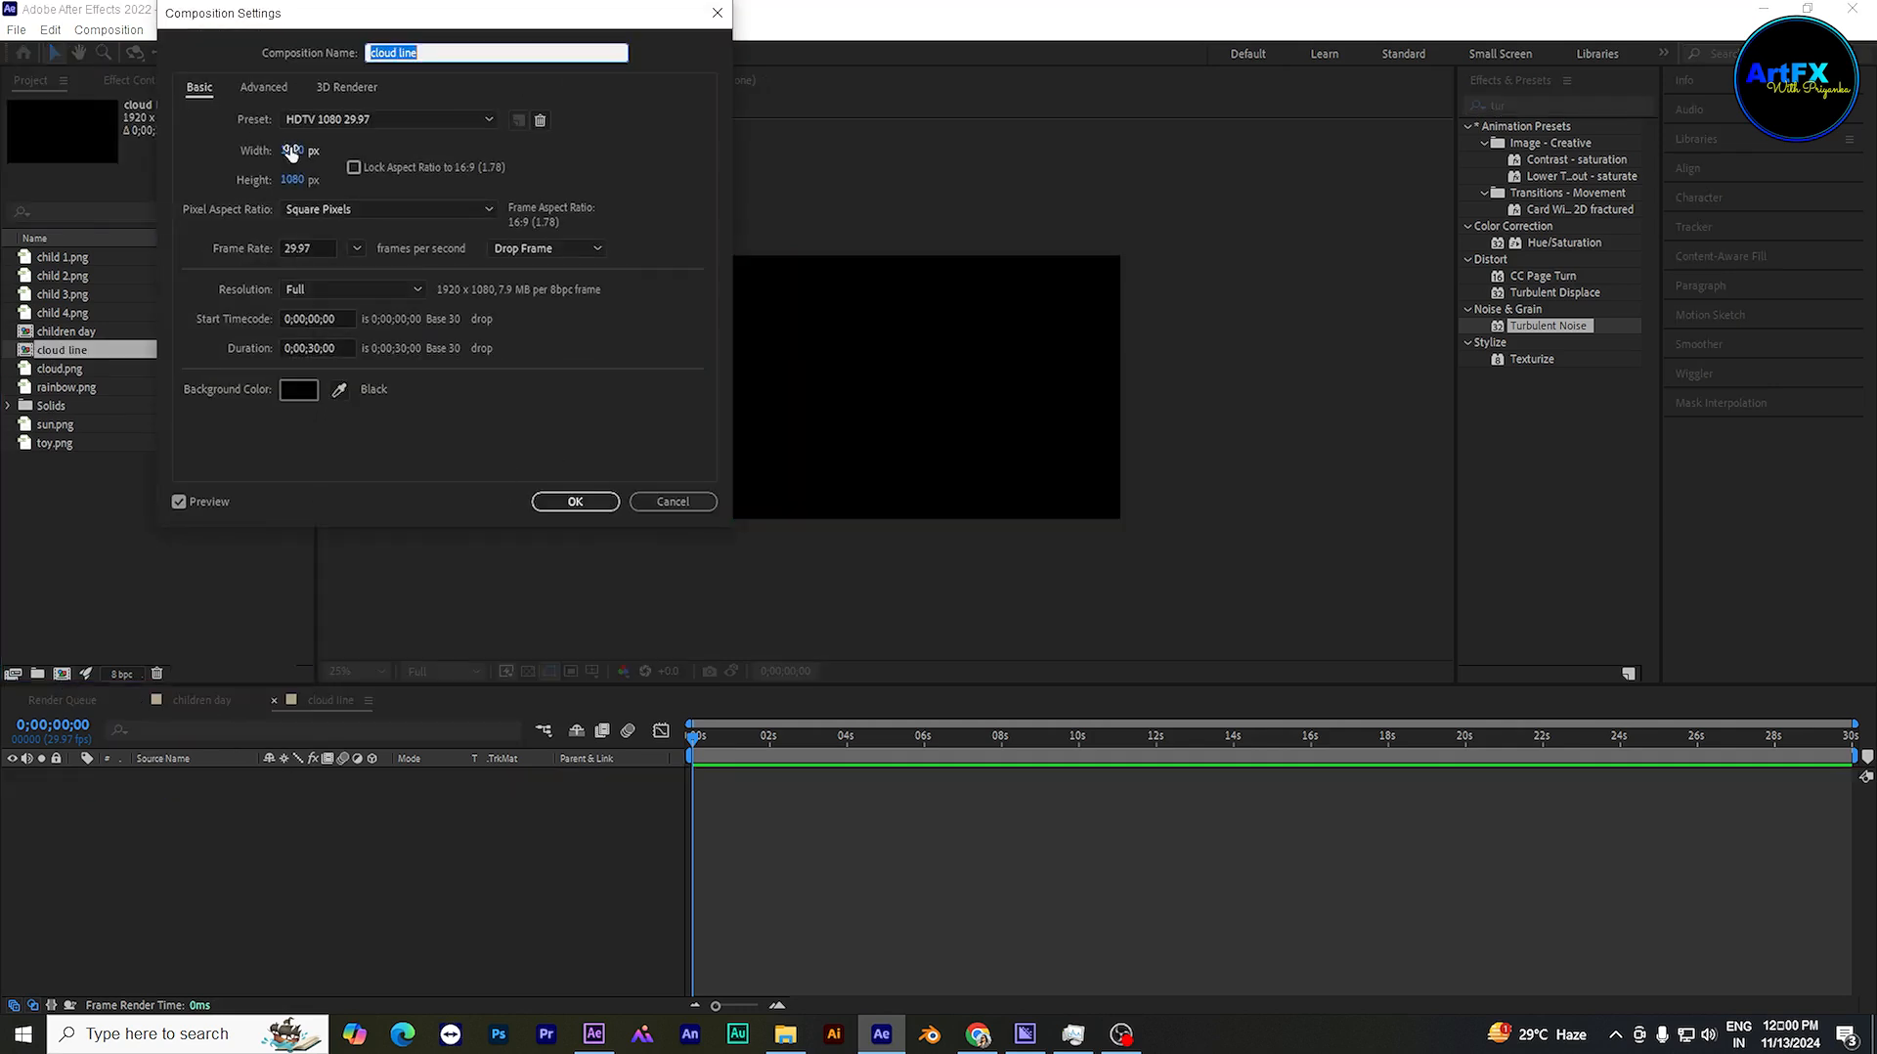
{"action": "left_click", "coordinate": [291, 151]}
{"action": "type", "text": "2500"}
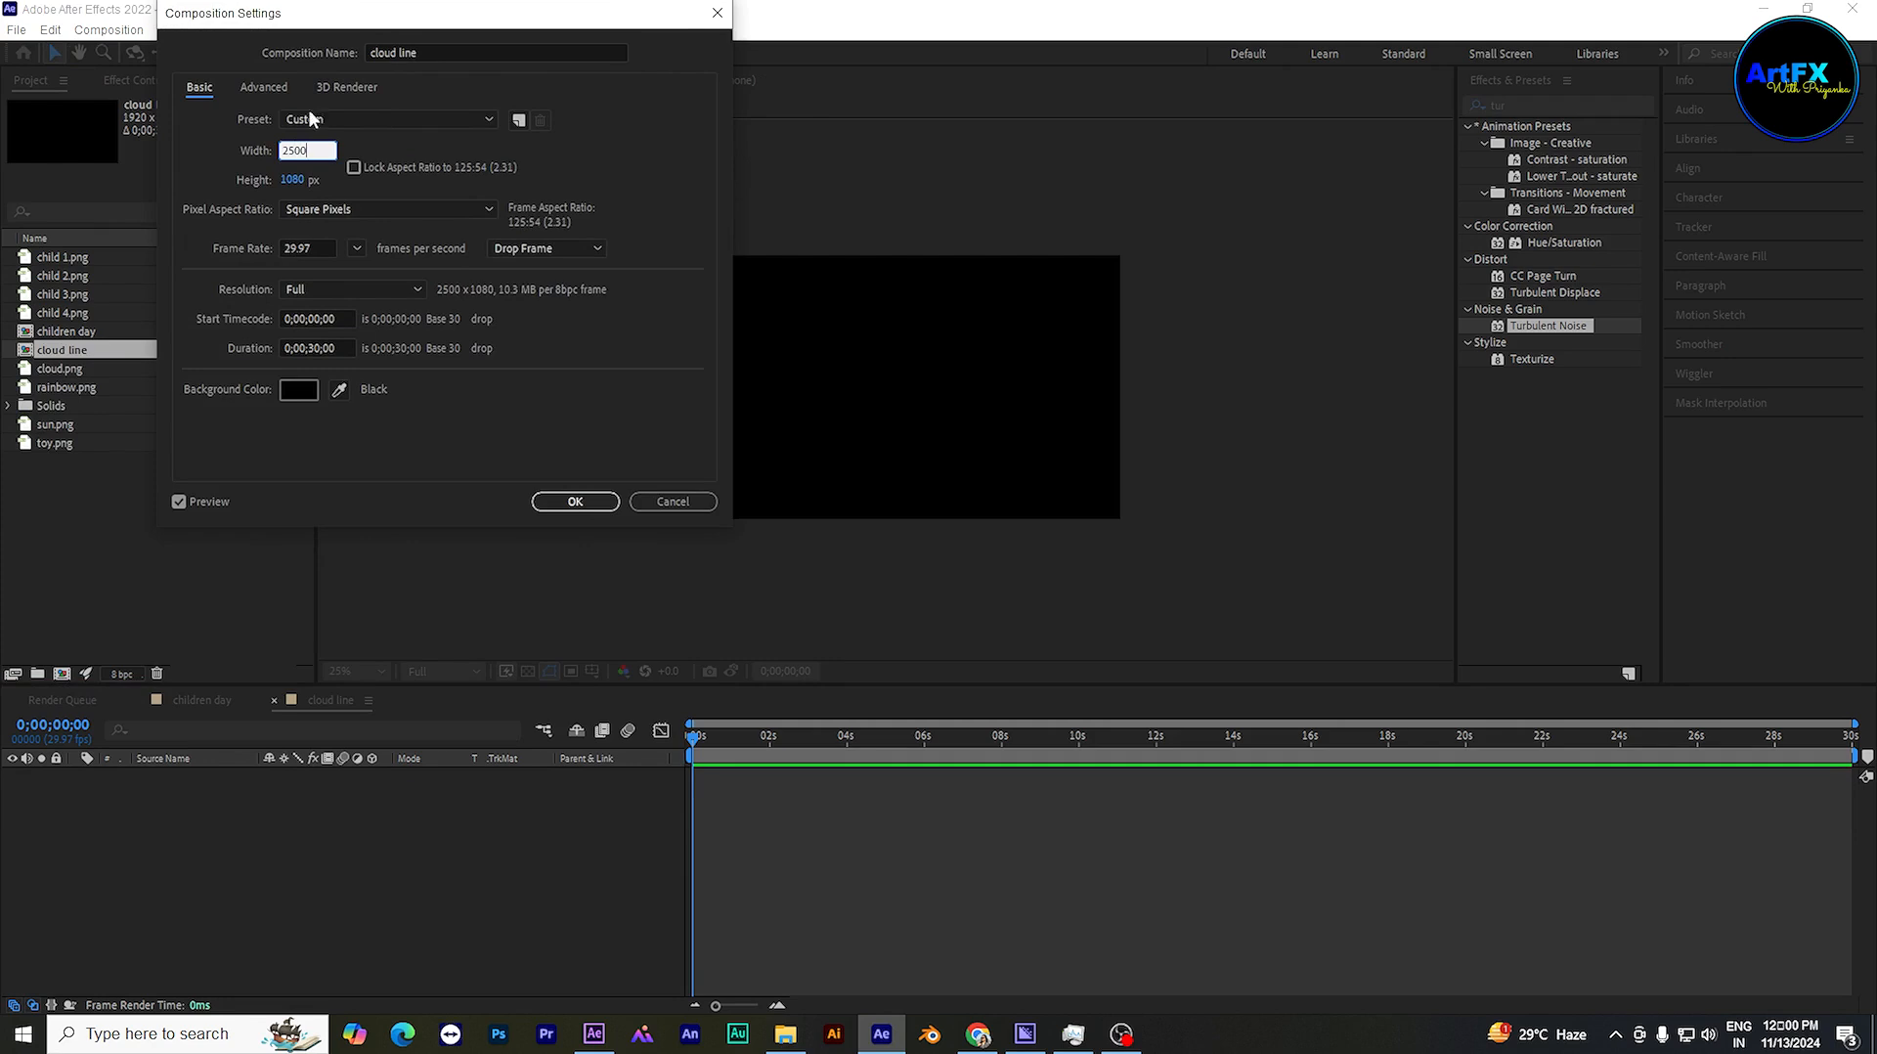
{"action": "left_click", "coordinate": [575, 500]}
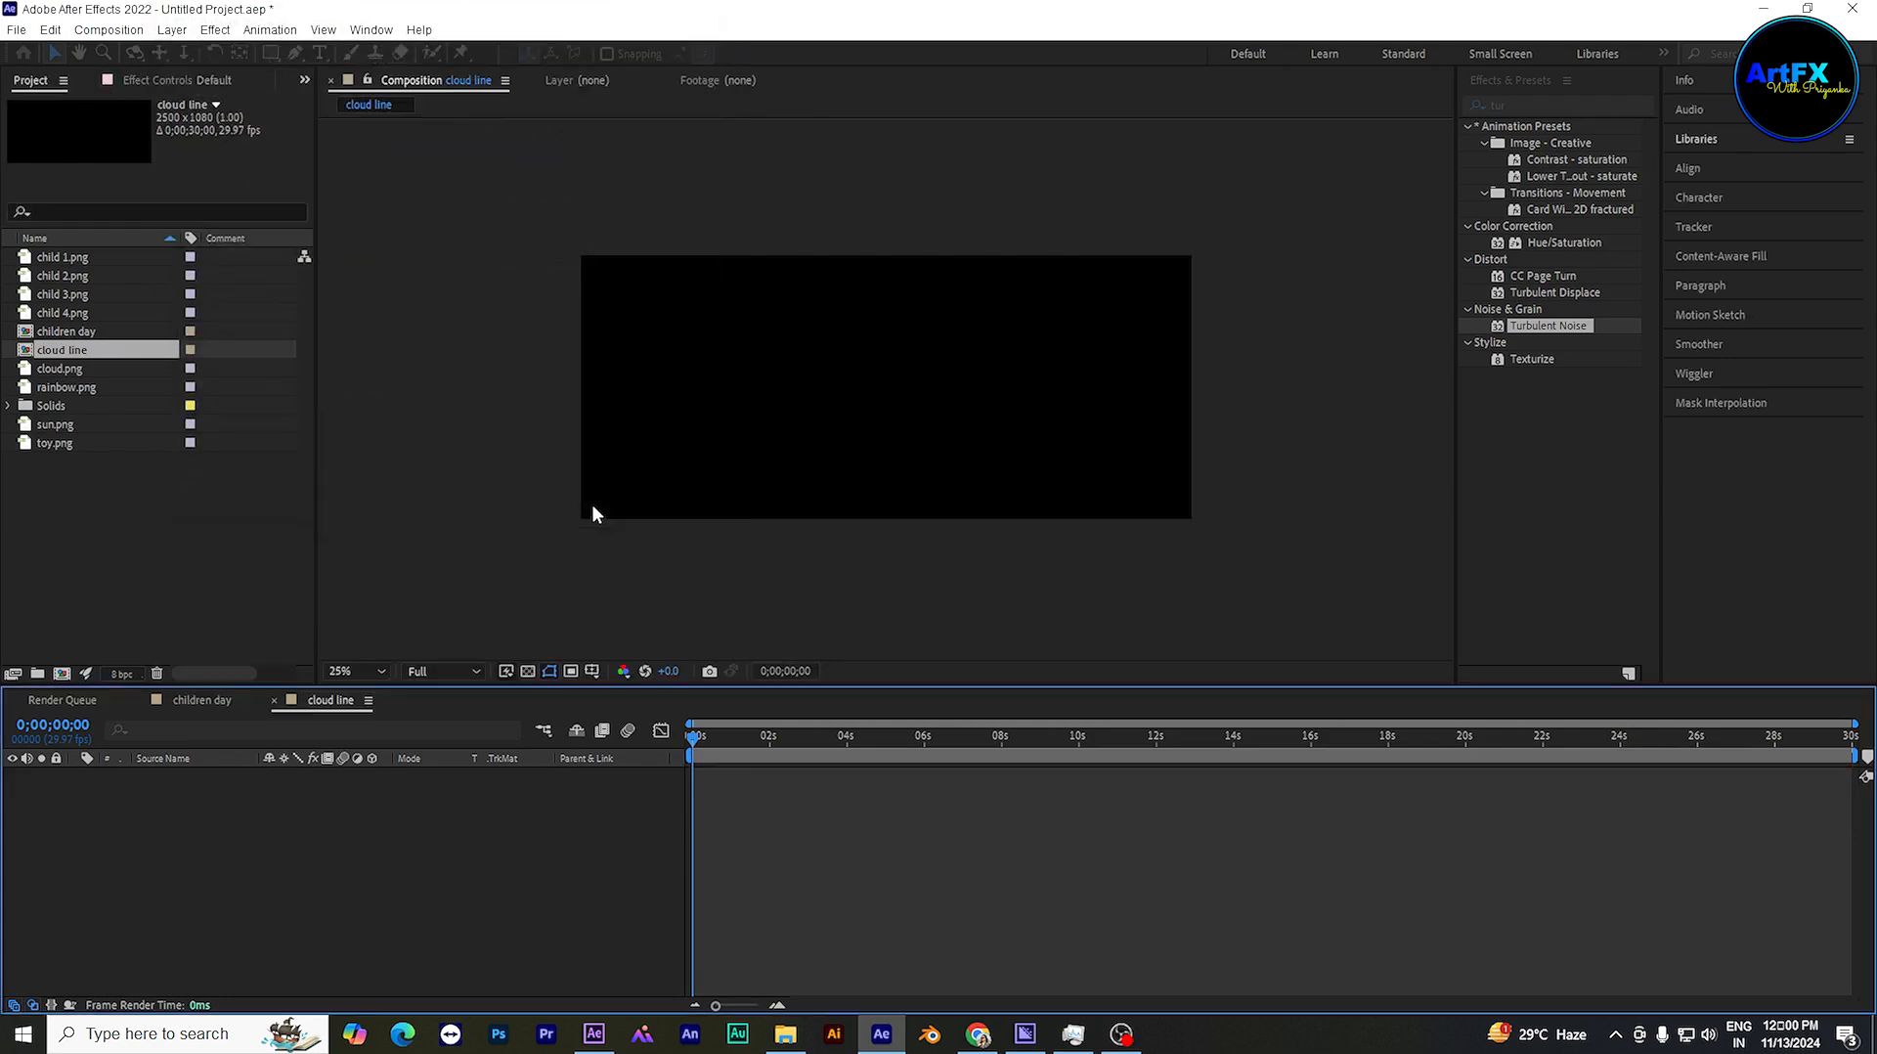
Step: Add cloud.png to the cloud line composition, scale it to 29% and fit all three clouds near the frame's centre
{"action": "left_click", "coordinate": [528, 671]}
{"action": "left_click", "coordinate": [78, 369]}
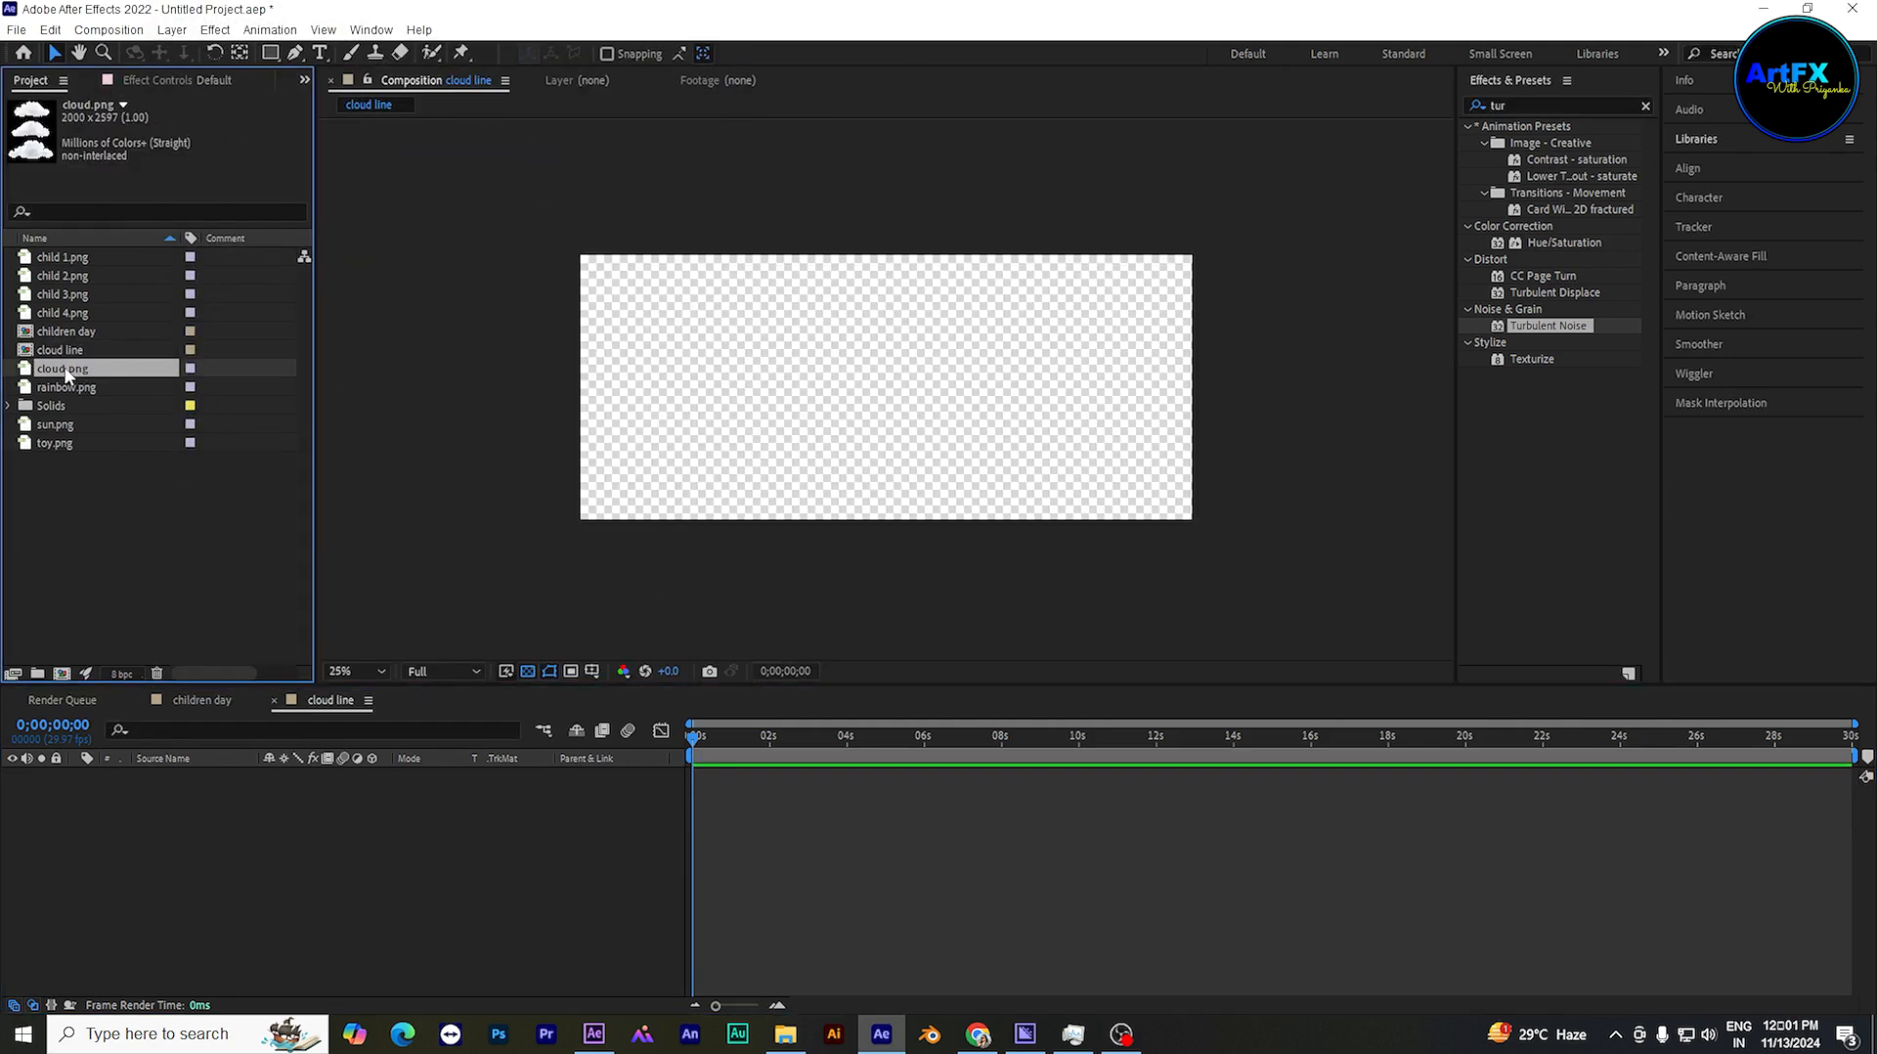
{"action": "left_click_drag", "start_coordinate": [86, 373], "coordinate": [195, 836]}
{"action": "key", "text": "s"}
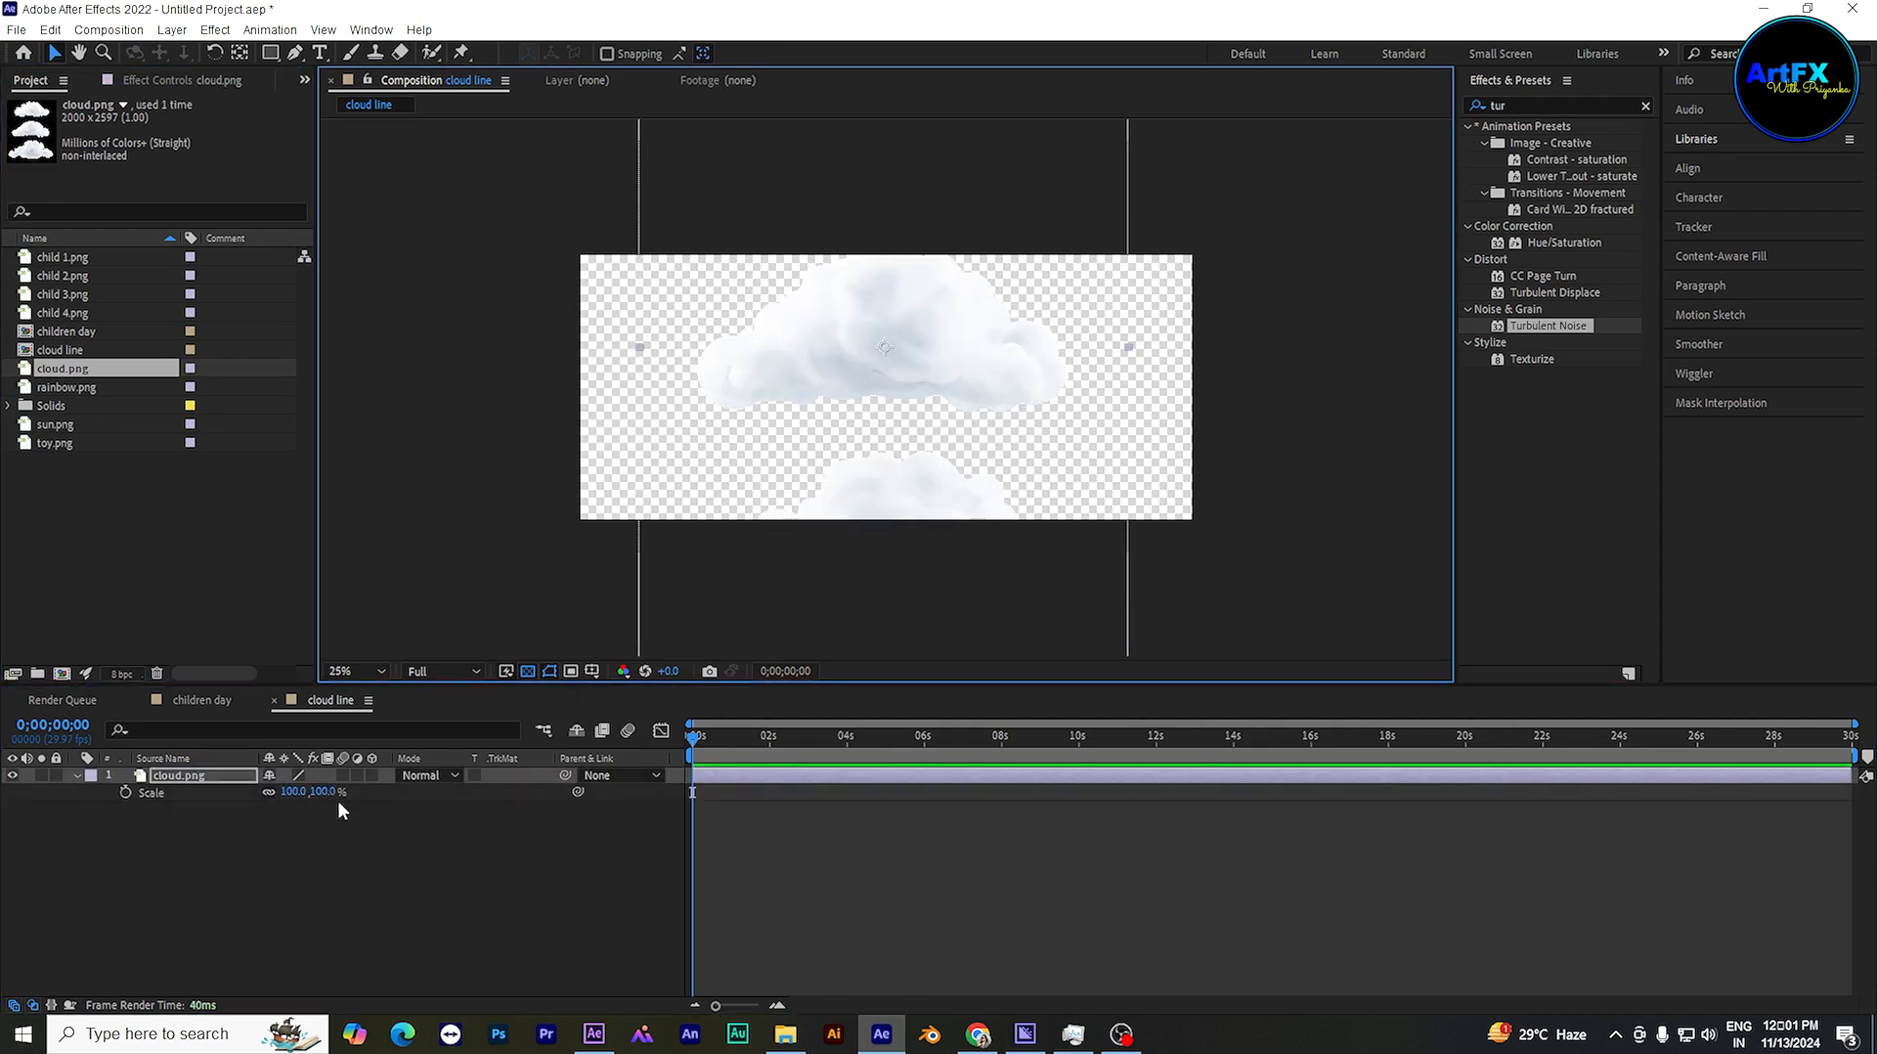
{"action": "left_click_drag", "start_coordinate": [285, 794], "coordinate": [220, 802]}
{"action": "left_click_drag", "start_coordinate": [898, 346], "coordinate": [884, 390]}
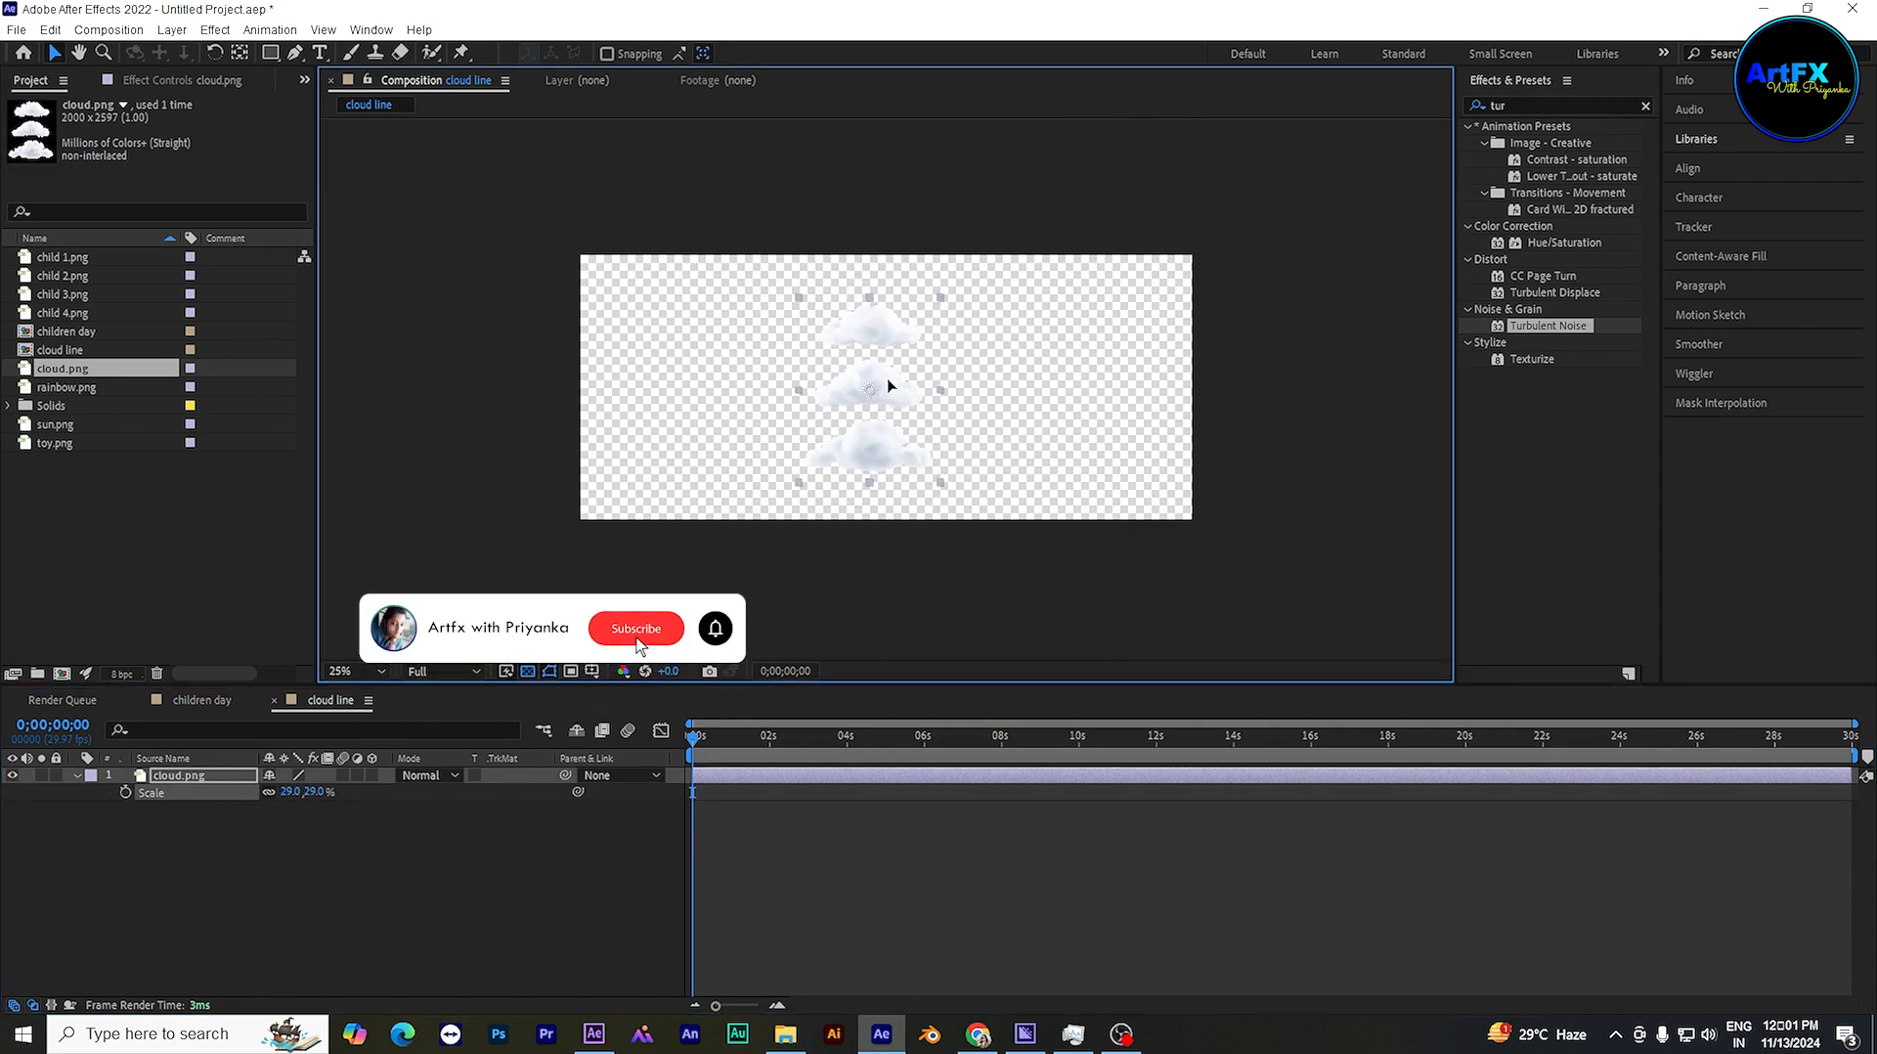
{"action": "left_click", "coordinate": [528, 672]}
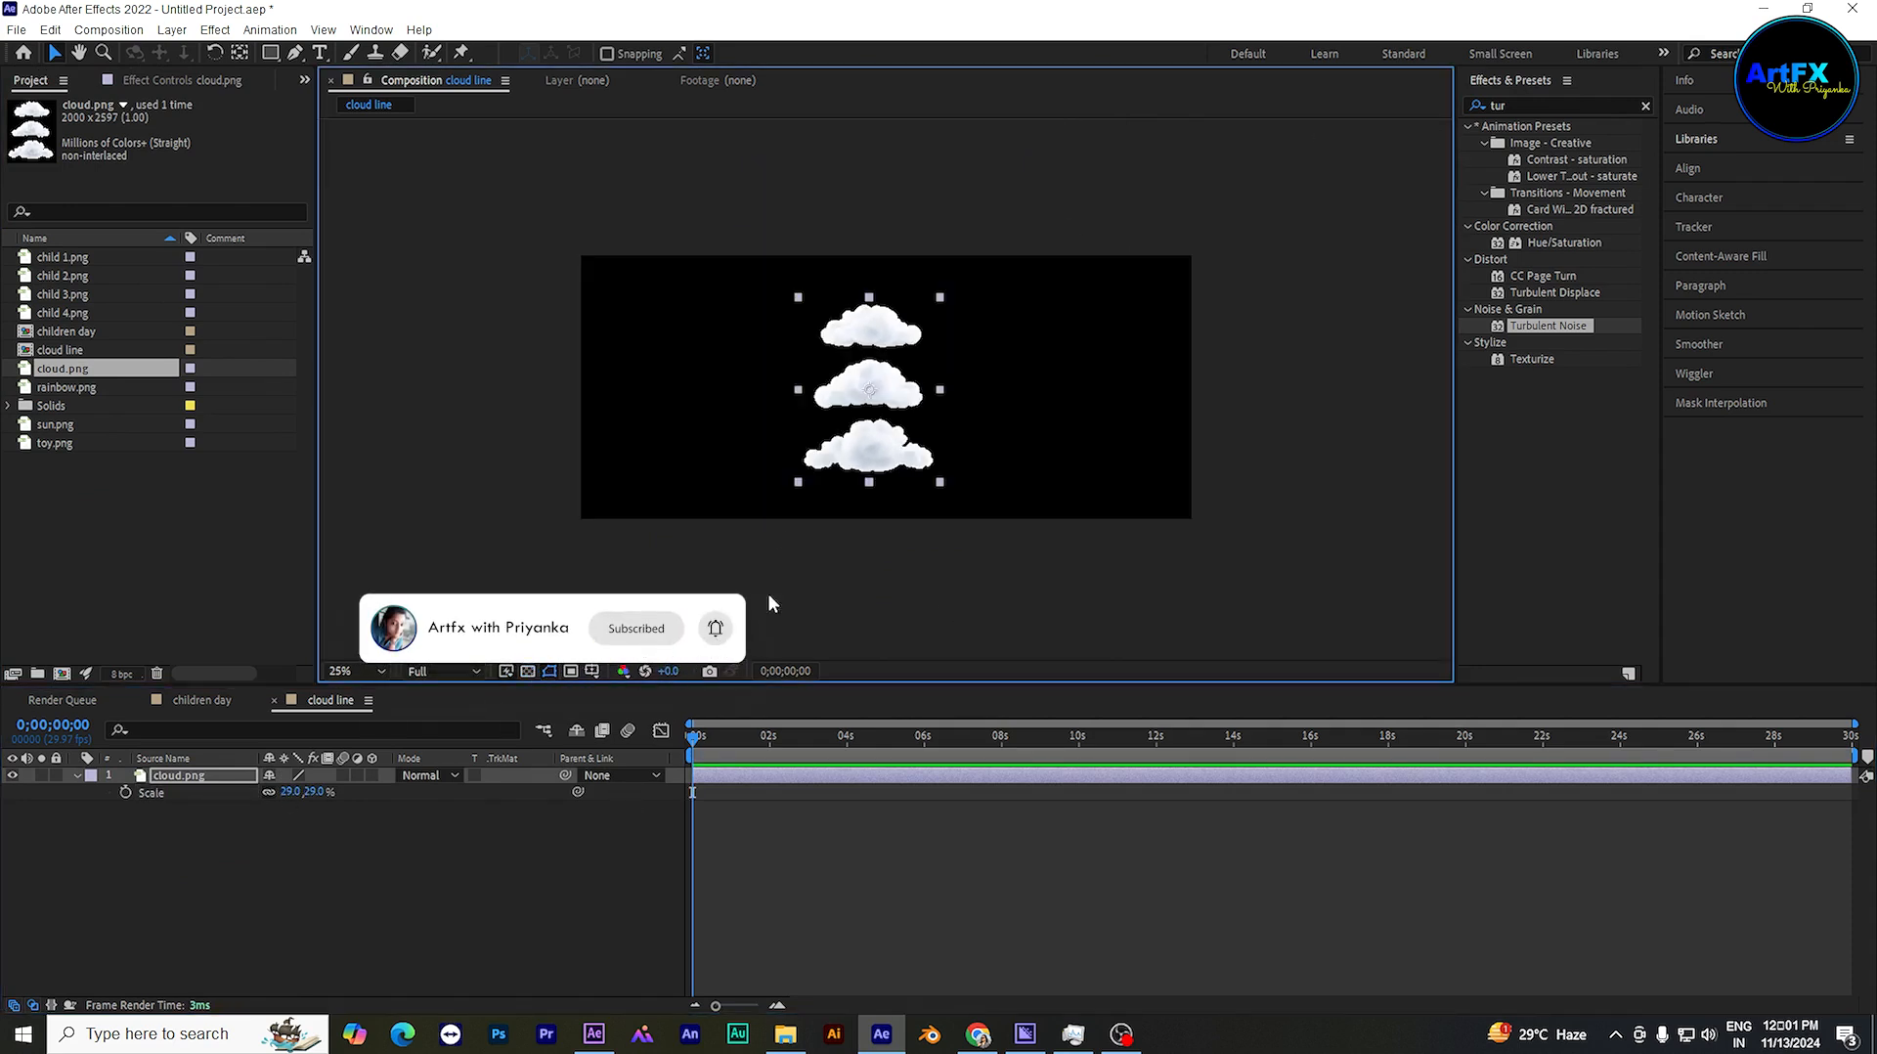
Step: Draw a rectangular mask around the top cloud so only that cloud shows on the layer
{"action": "left_click", "coordinate": [203, 775]}
{"action": "left_click", "coordinate": [269, 56]}
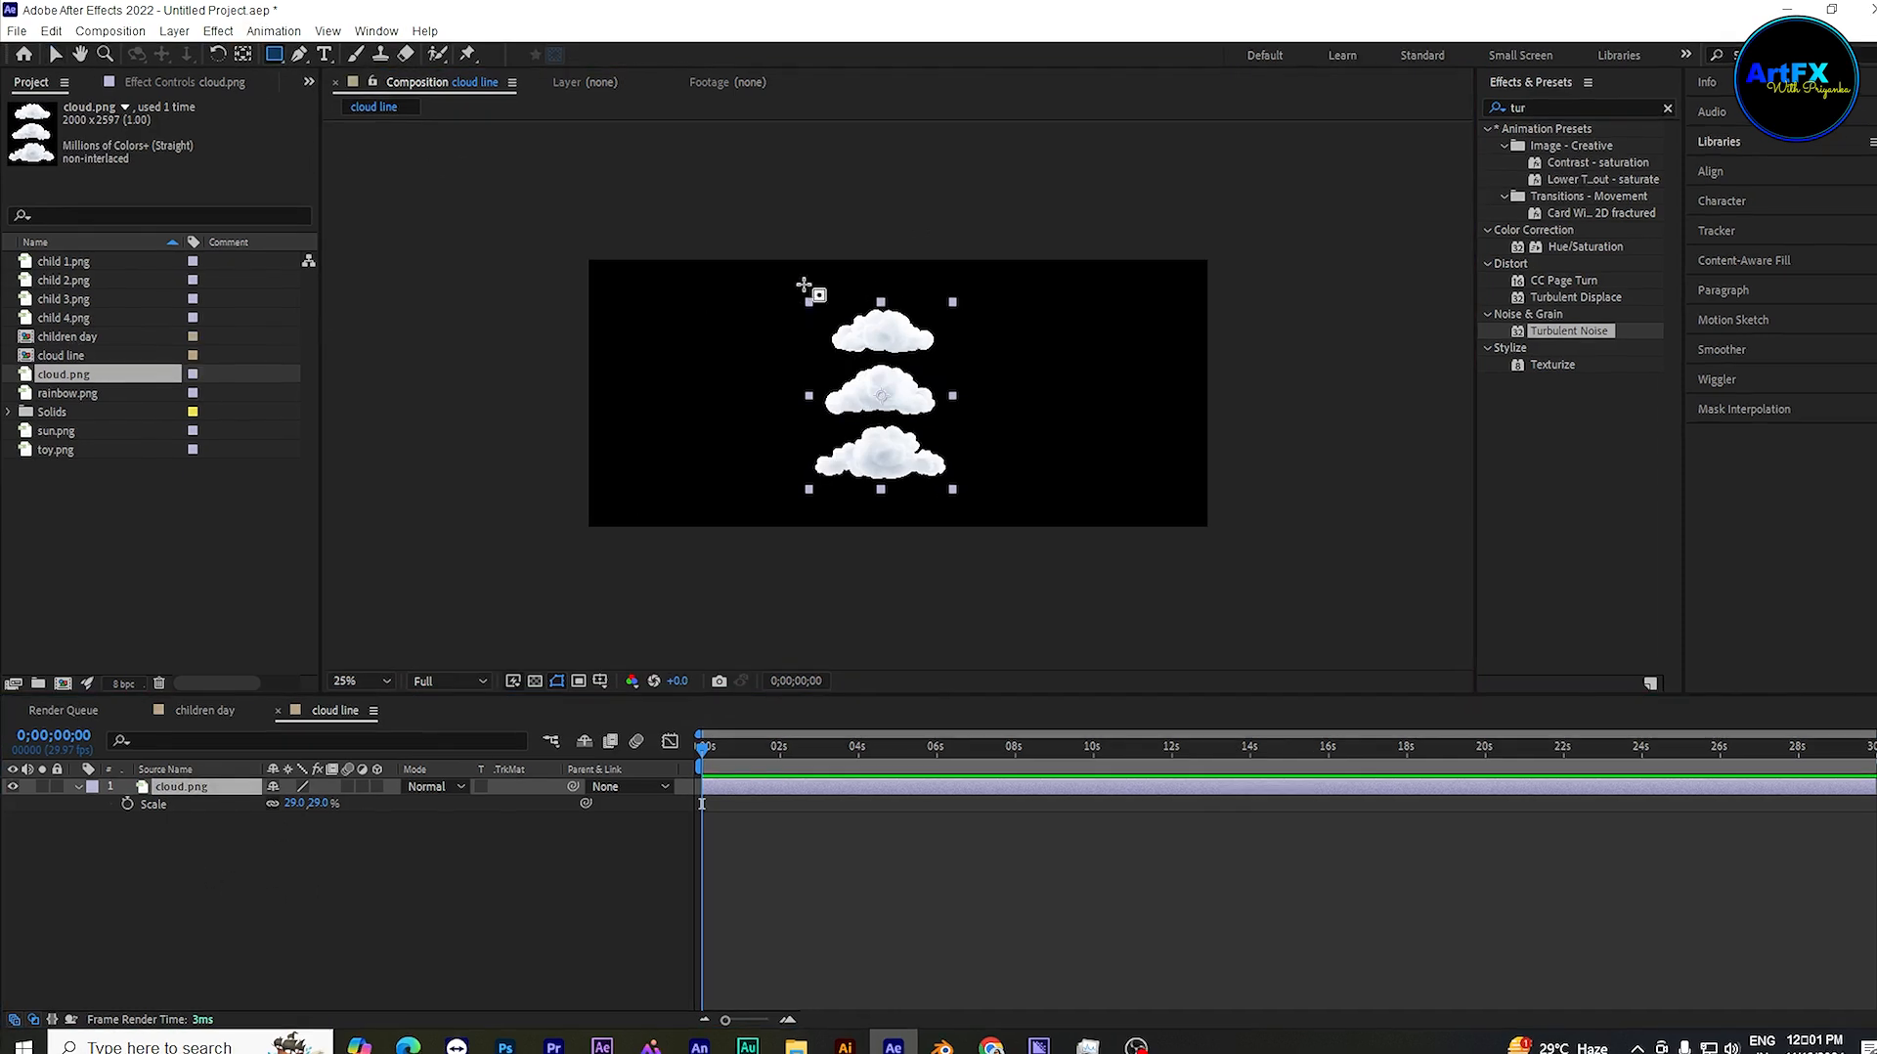
{"action": "mouse_move", "coordinate": [781, 274]}
{"action": "left_mouse_down"}
{"action": "mouse_move", "coordinate": [909, 349]}
{"action": "mouse_move", "coordinate": [978, 357]}
{"action": "left_mouse_up"}
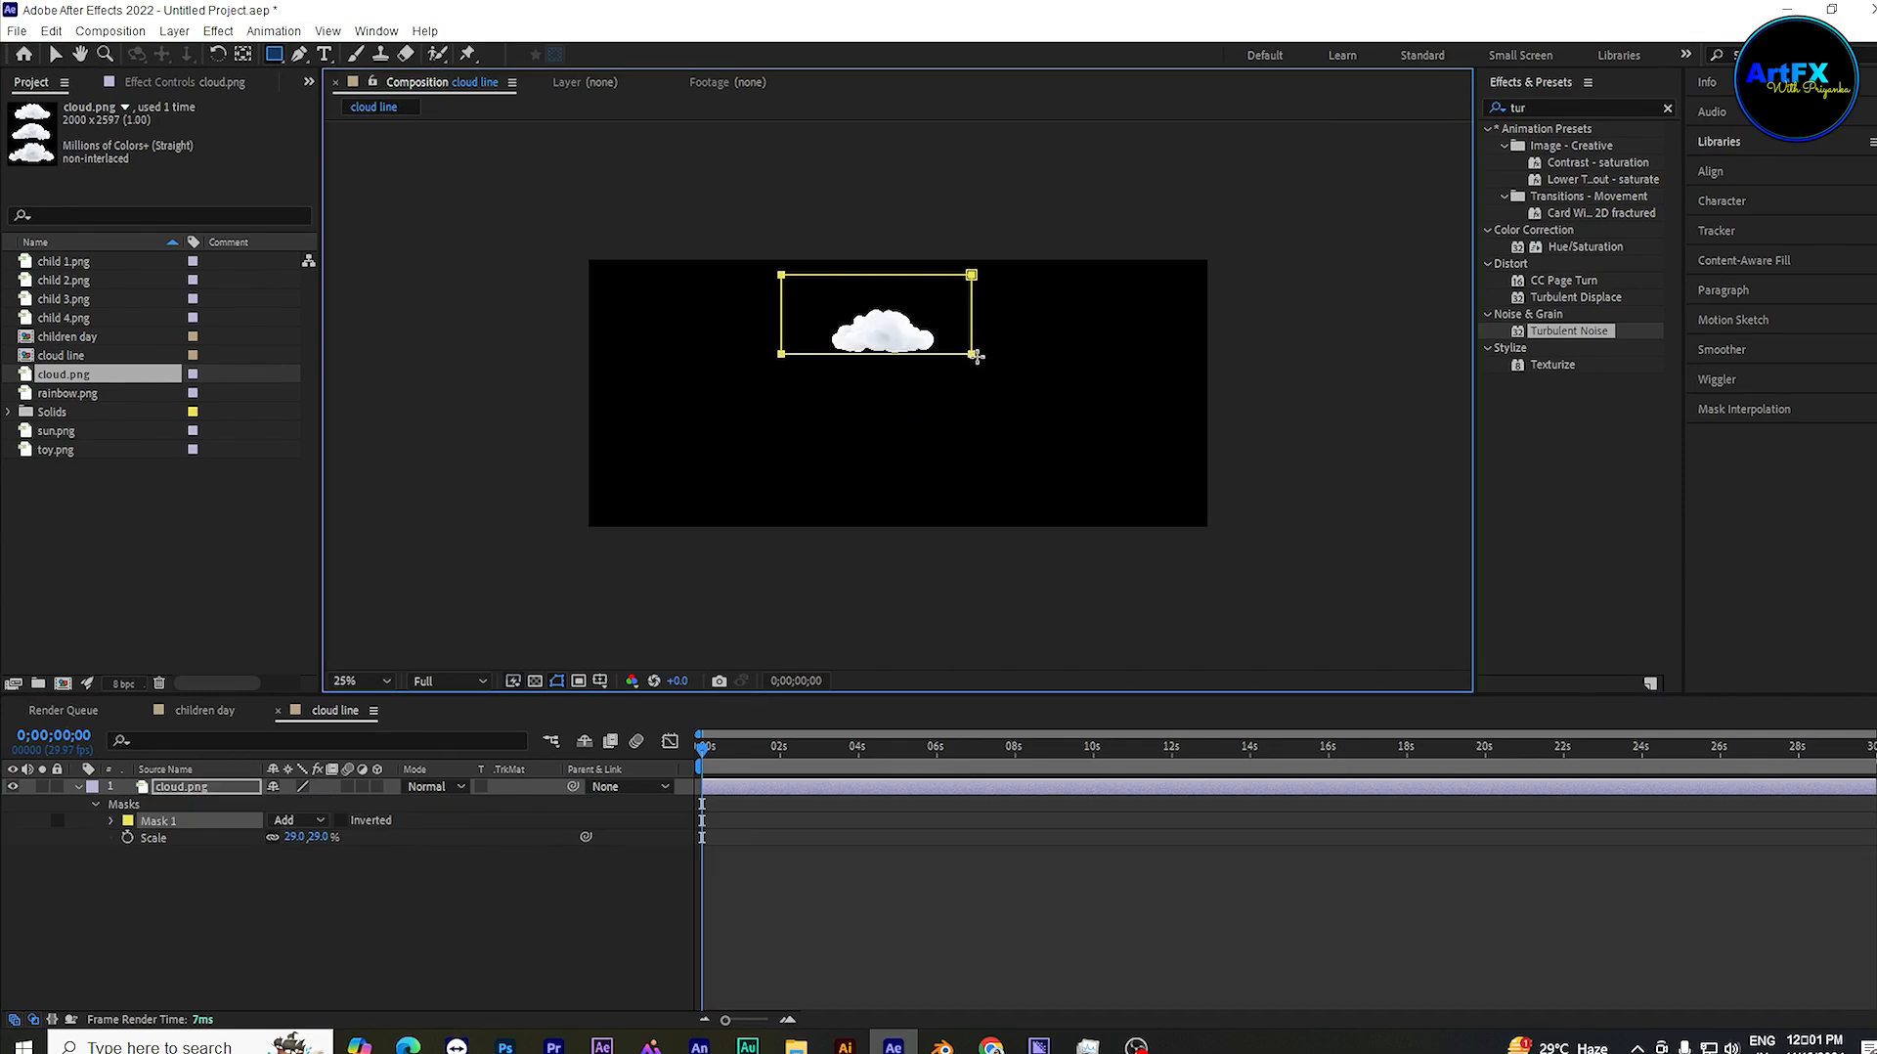
Step: Rename the masked cloud layer as c 1
{"action": "right_click", "coordinate": [213, 786]}
{"action": "left_click", "coordinate": [275, 747]}
{"action": "type", "text": "c"}
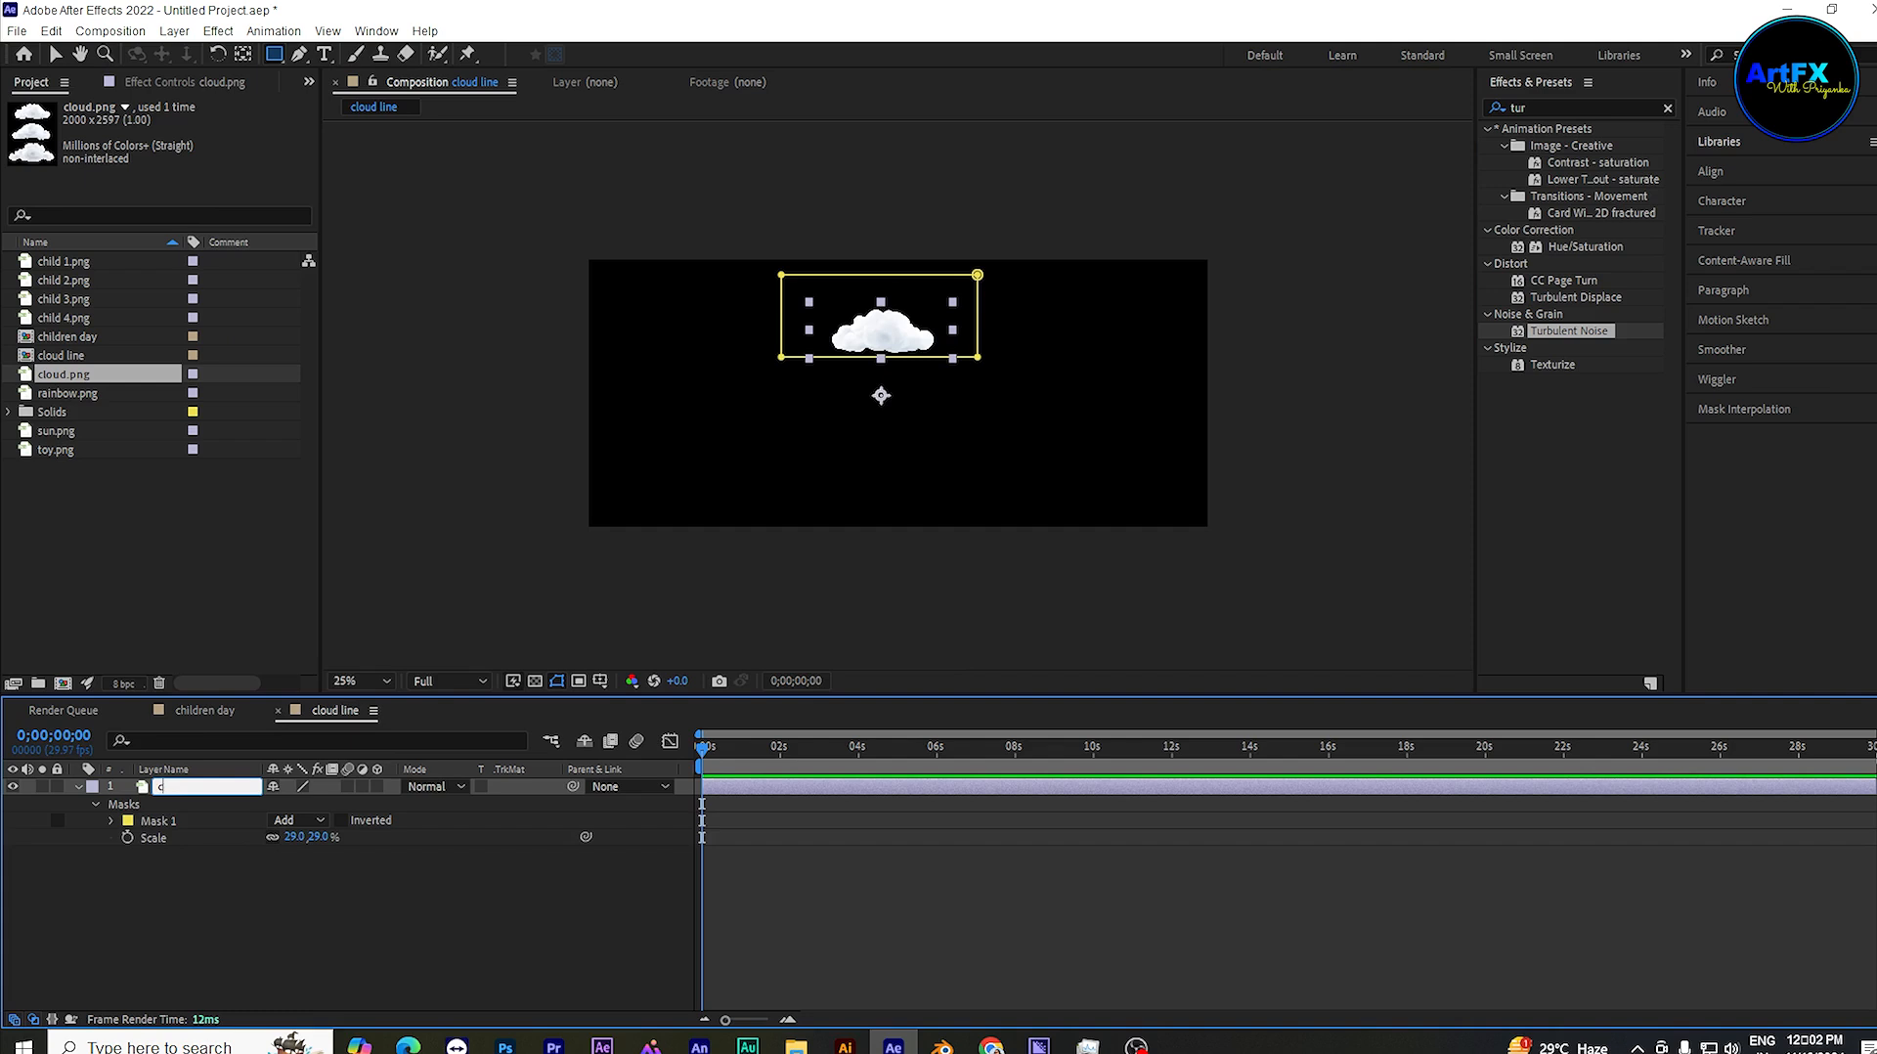
{"action": "type", "text": " 1"}
{"action": "left_click", "coordinate": [343, 880]}
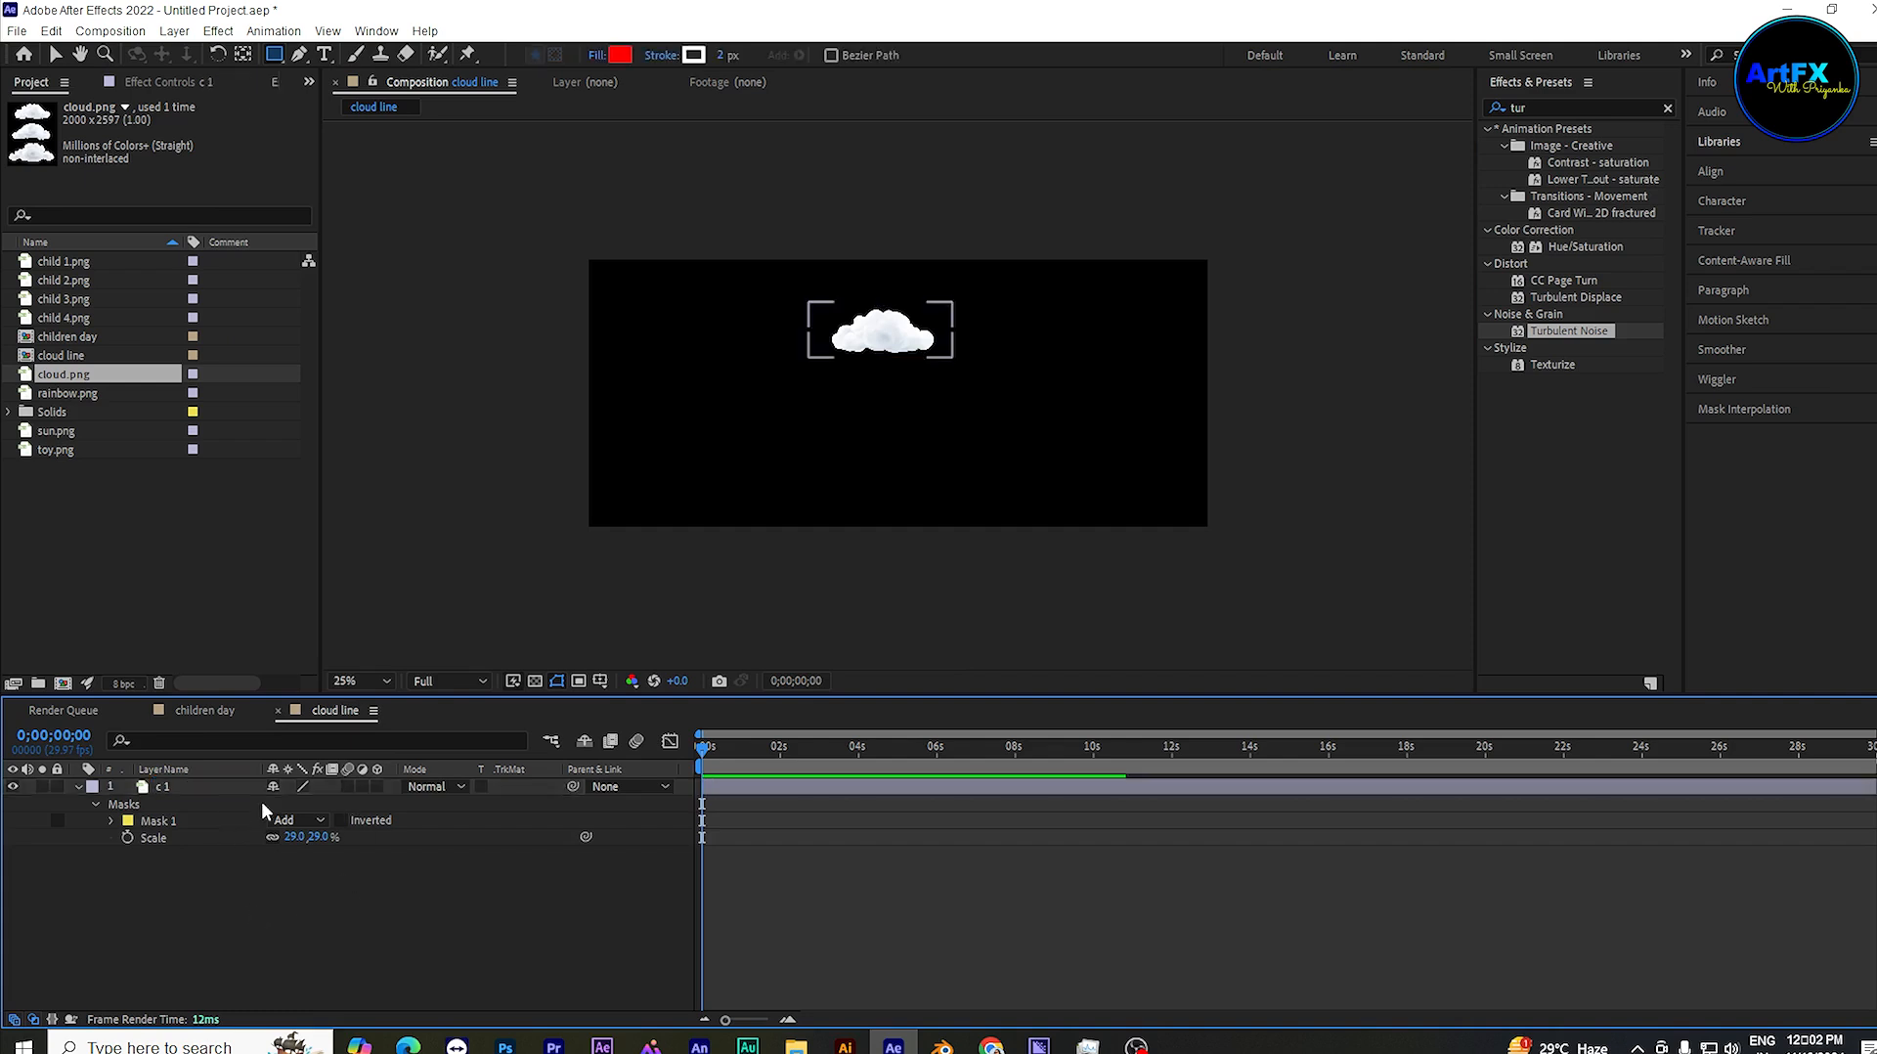
Step: Duplicate layer c 1 and reshape the copy's mask so it encloses only the middle cloud
{"action": "left_click", "coordinate": [179, 790]}
{"action": "key", "text": "ctrl+d"}
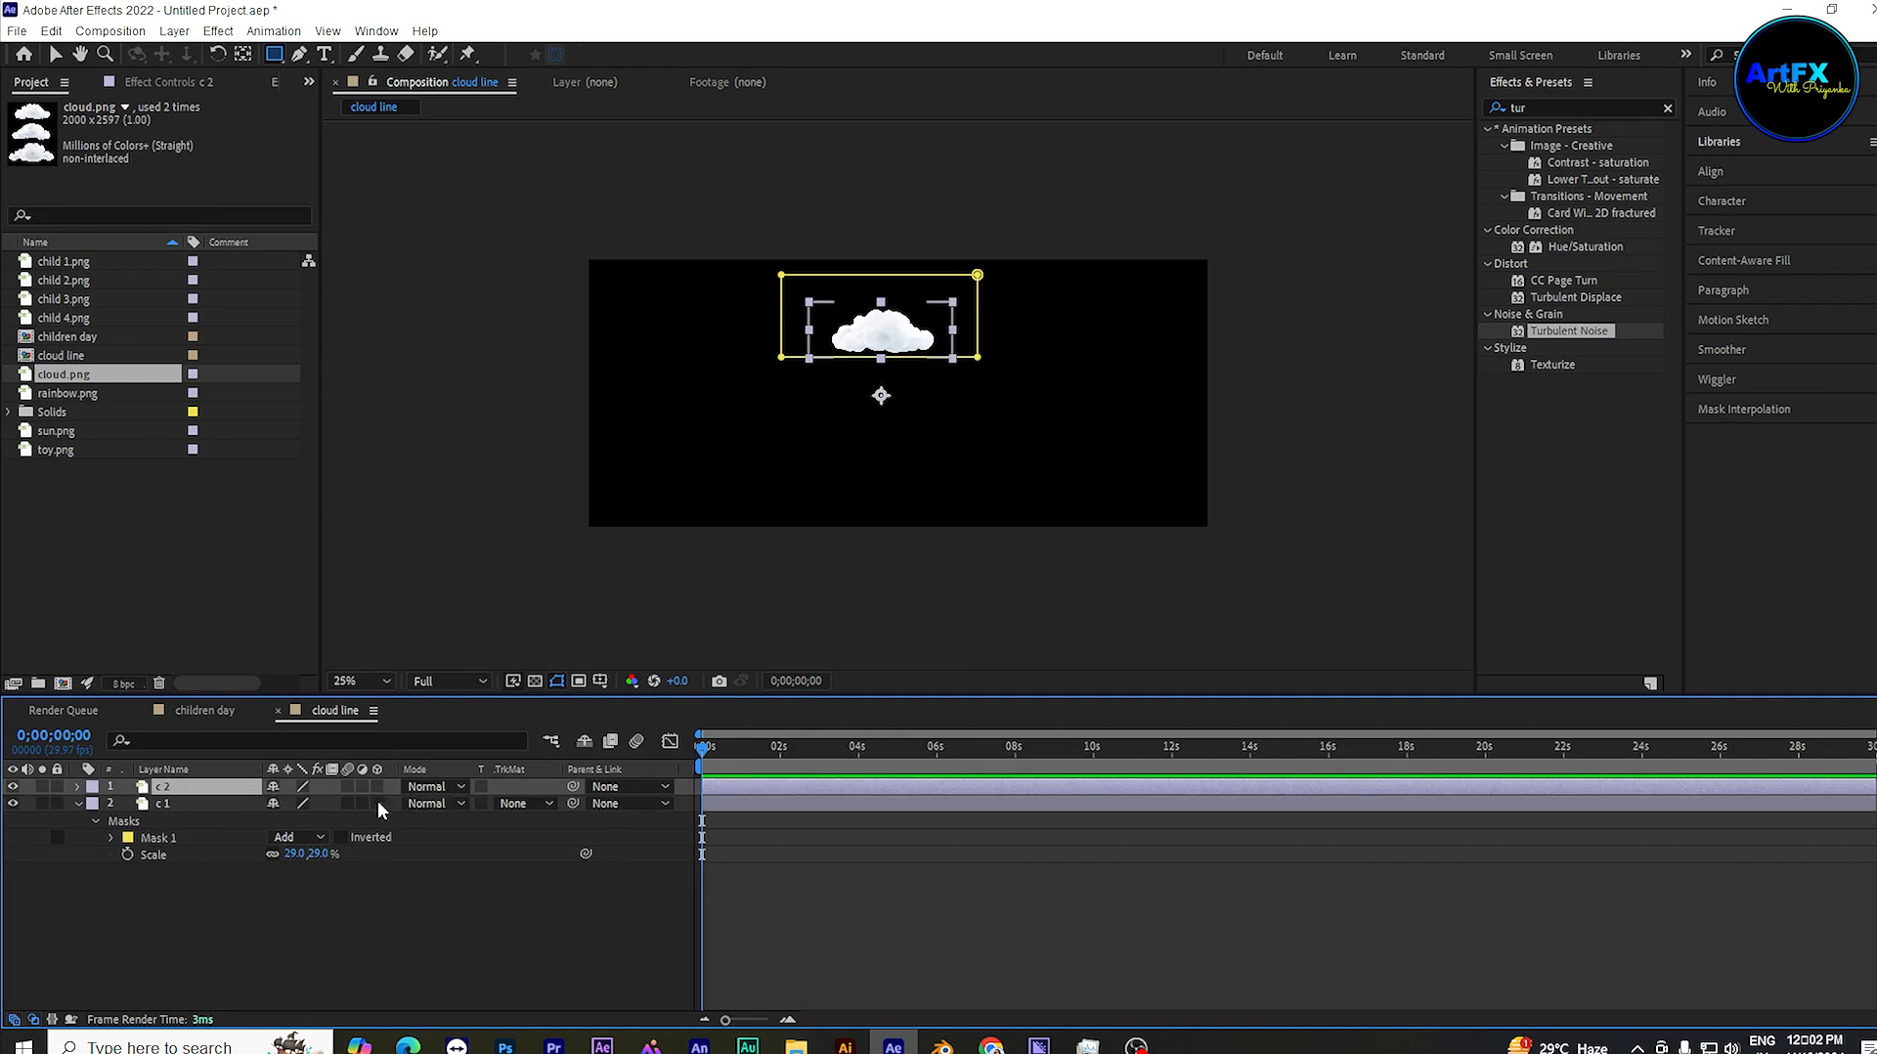
{"action": "left_click", "coordinate": [299, 55]}
{"action": "left_click_drag", "start_coordinate": [781, 275], "coordinate": [770, 371]}
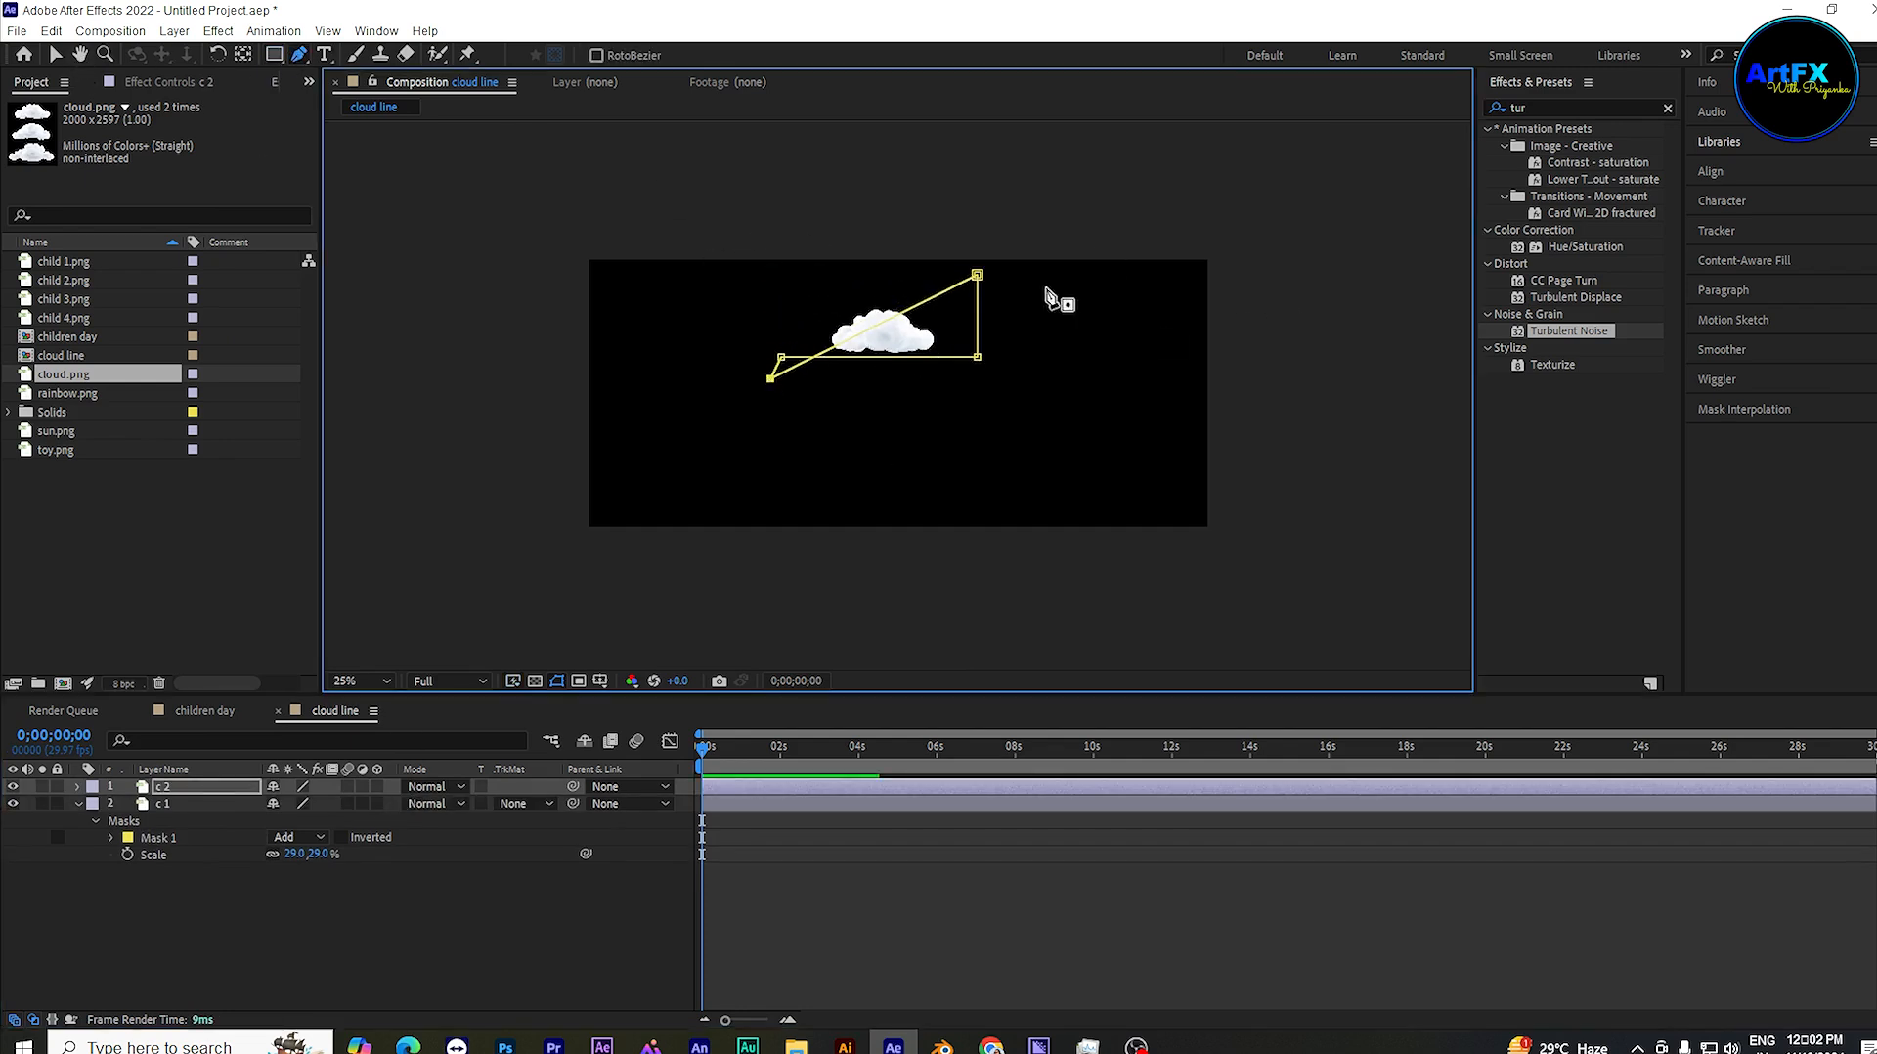
{"action": "left_click_drag", "start_coordinate": [977, 275], "coordinate": [971, 408]}
{"action": "left_click_drag", "start_coordinate": [770, 381], "coordinate": [778, 428]}
{"action": "left_click_drag", "start_coordinate": [974, 412], "coordinate": [975, 418]}
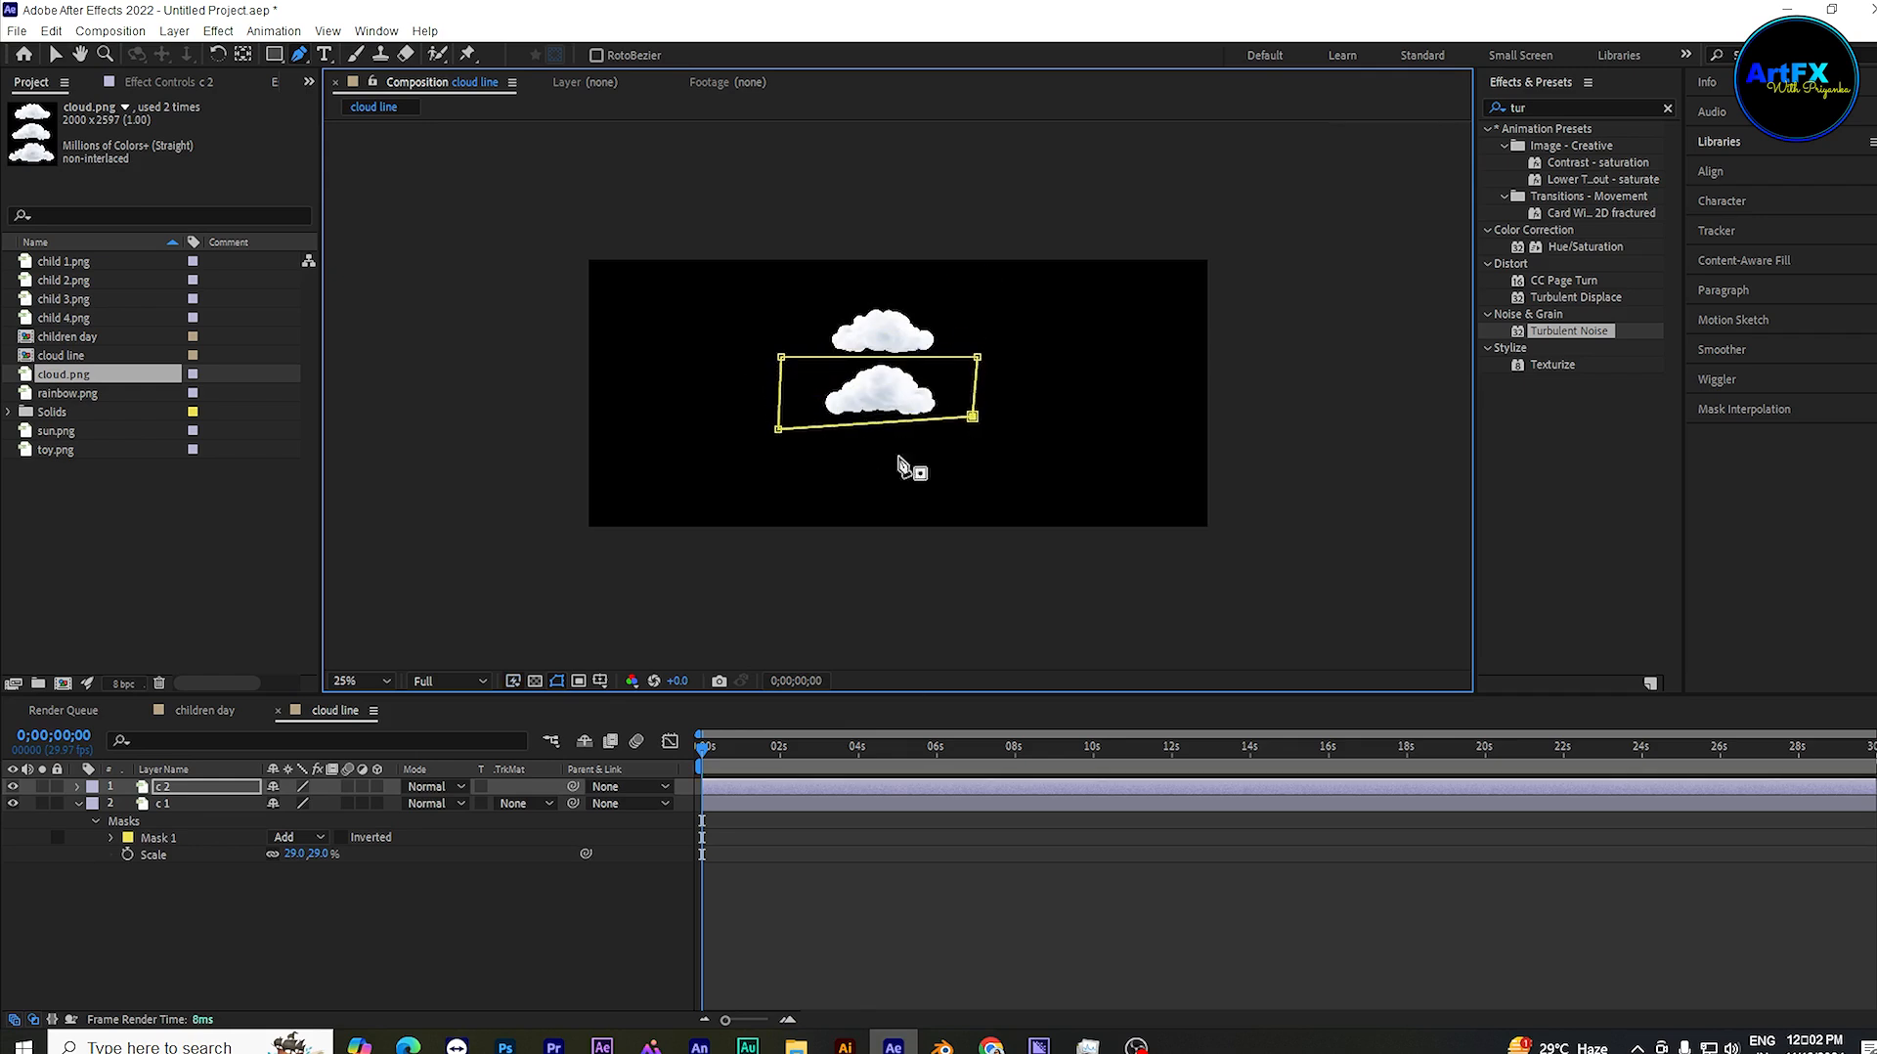
Step: Duplicate layer c 2 and reshape the copy's mask so it encloses only the bottom cloud
{"action": "left_click", "coordinate": [188, 788]}
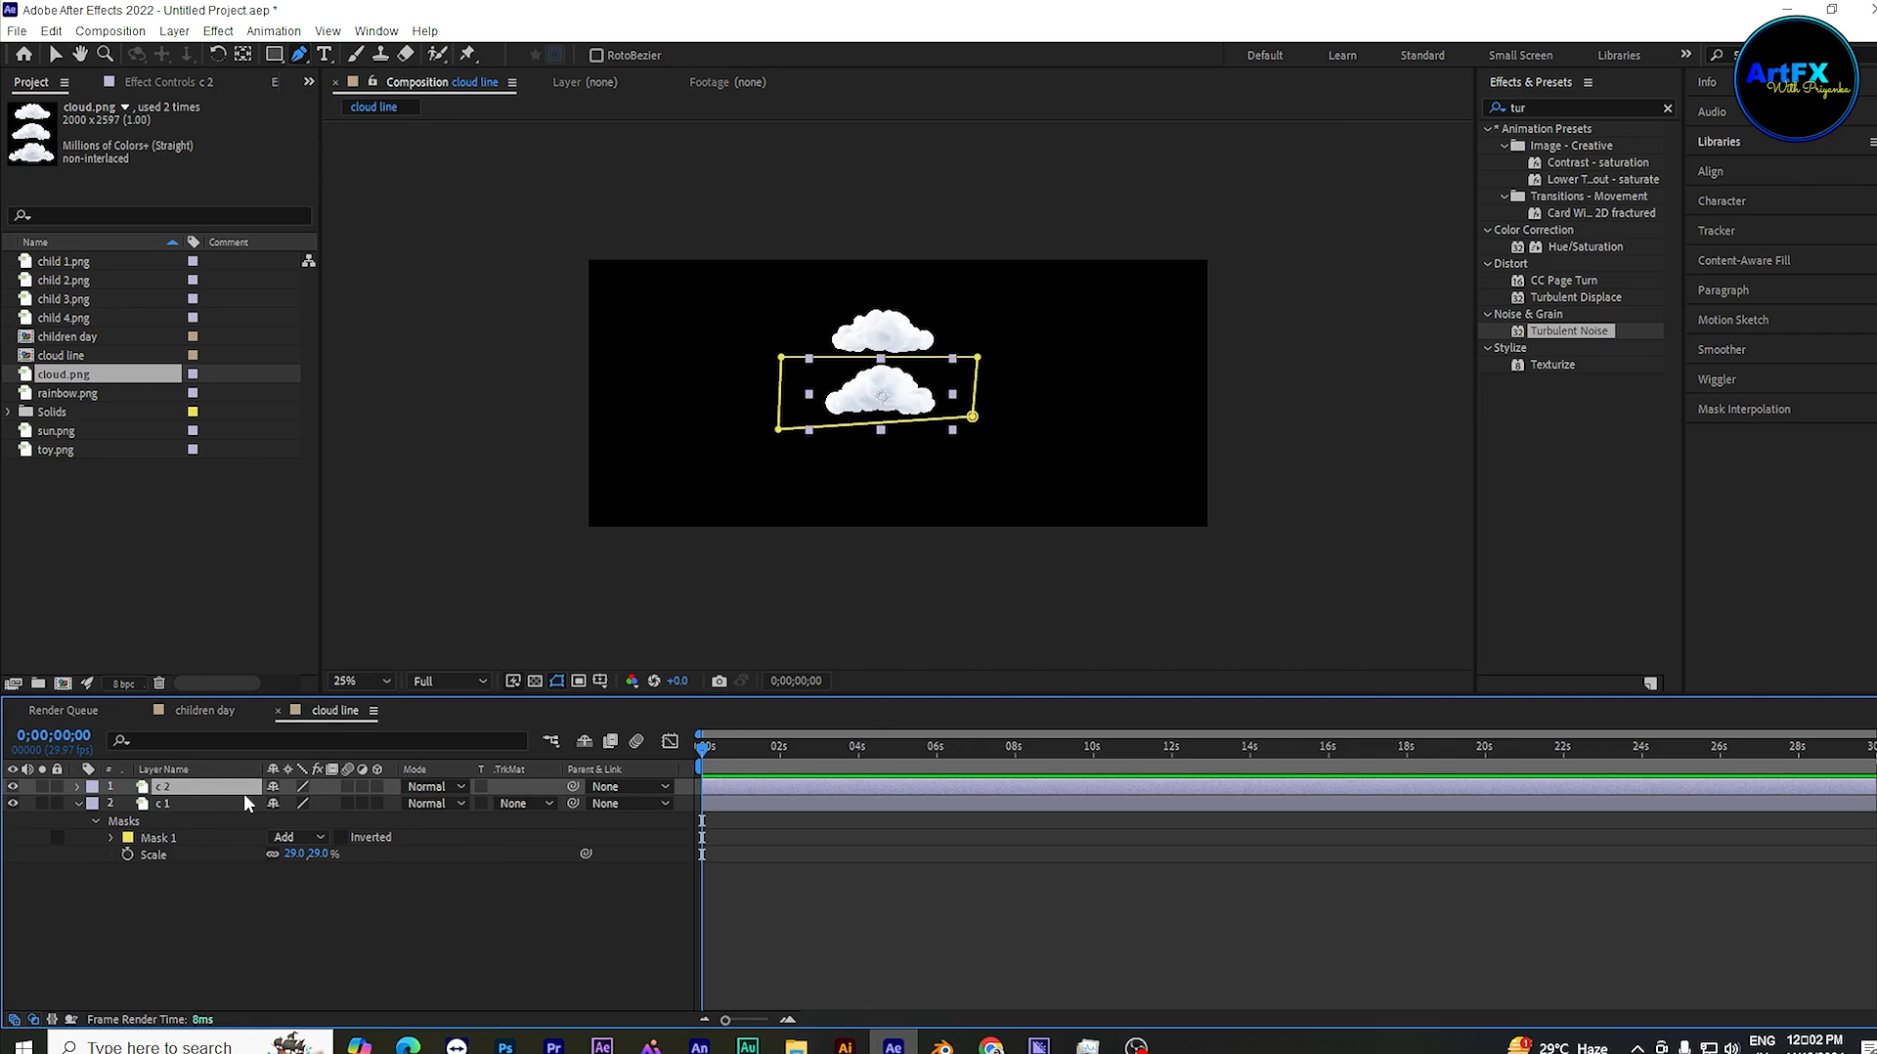
{"action": "key", "text": "ctrl+s"}
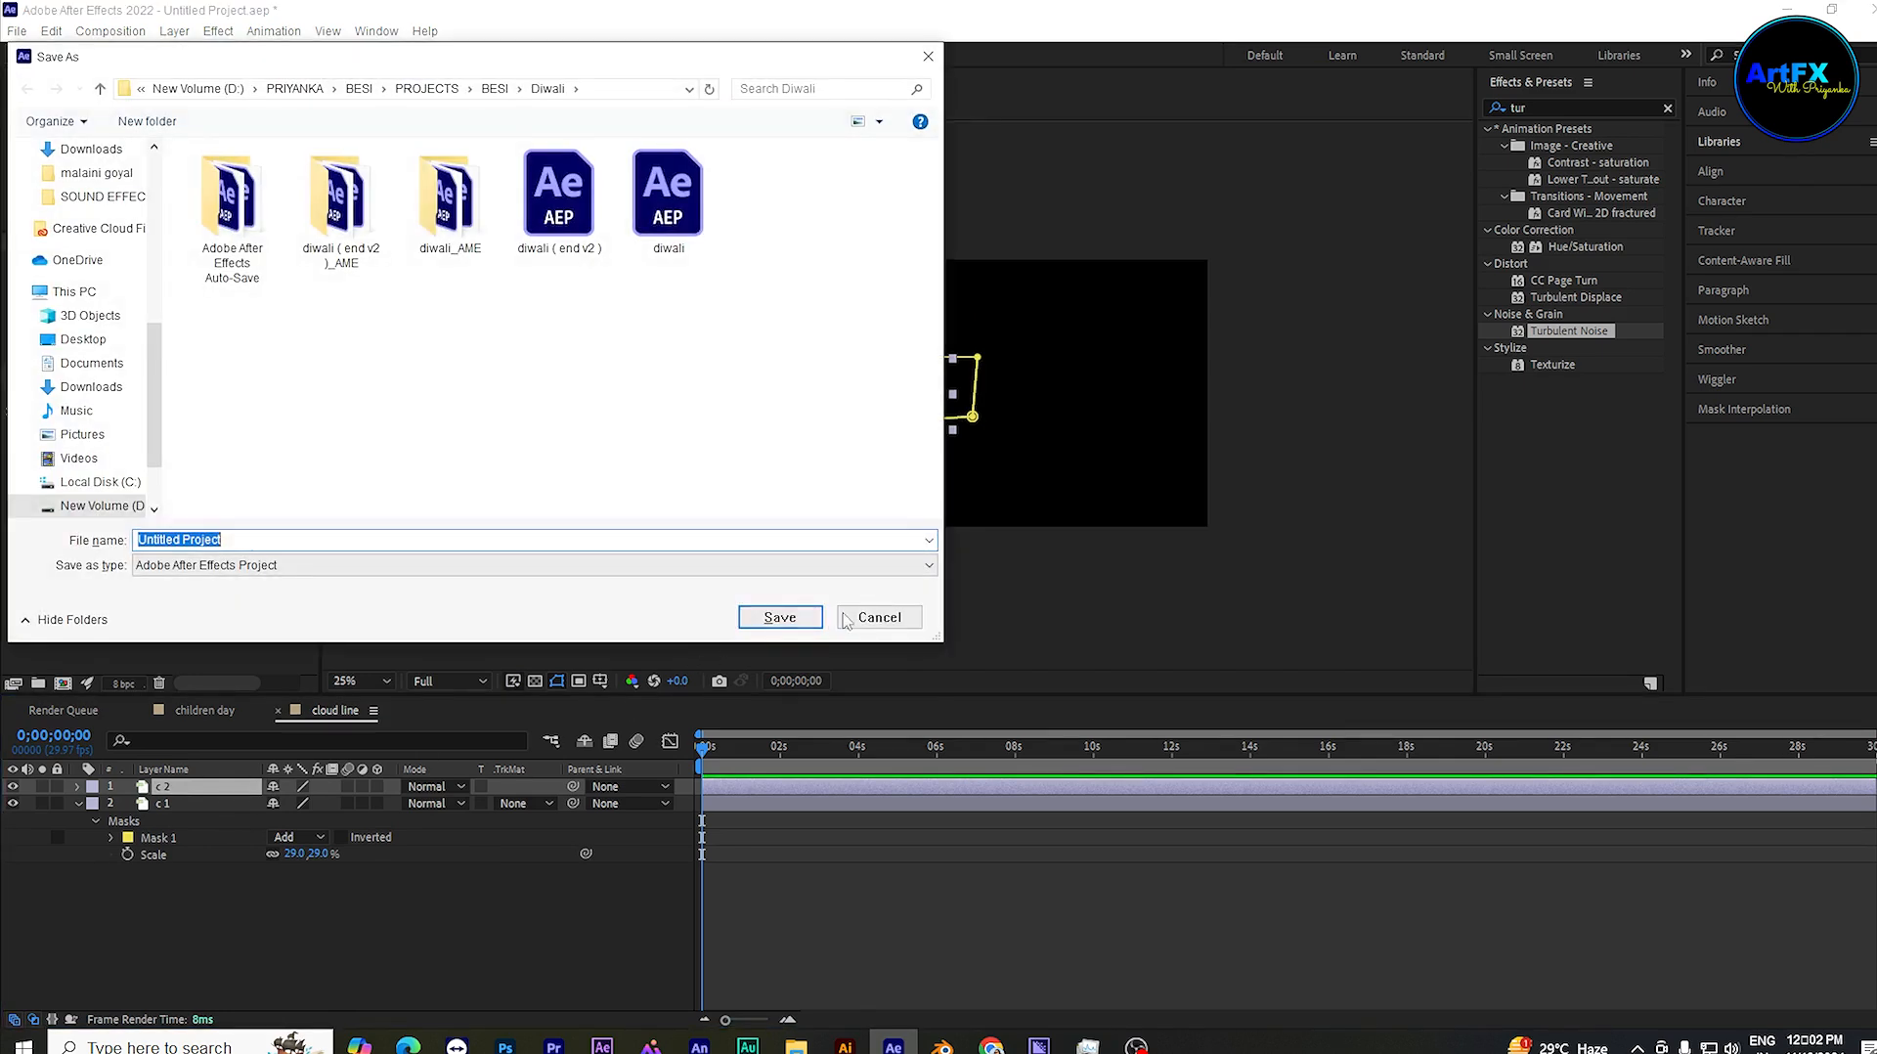
{"action": "left_click", "coordinate": [845, 621]}
{"action": "key", "text": "ctrl+d"}
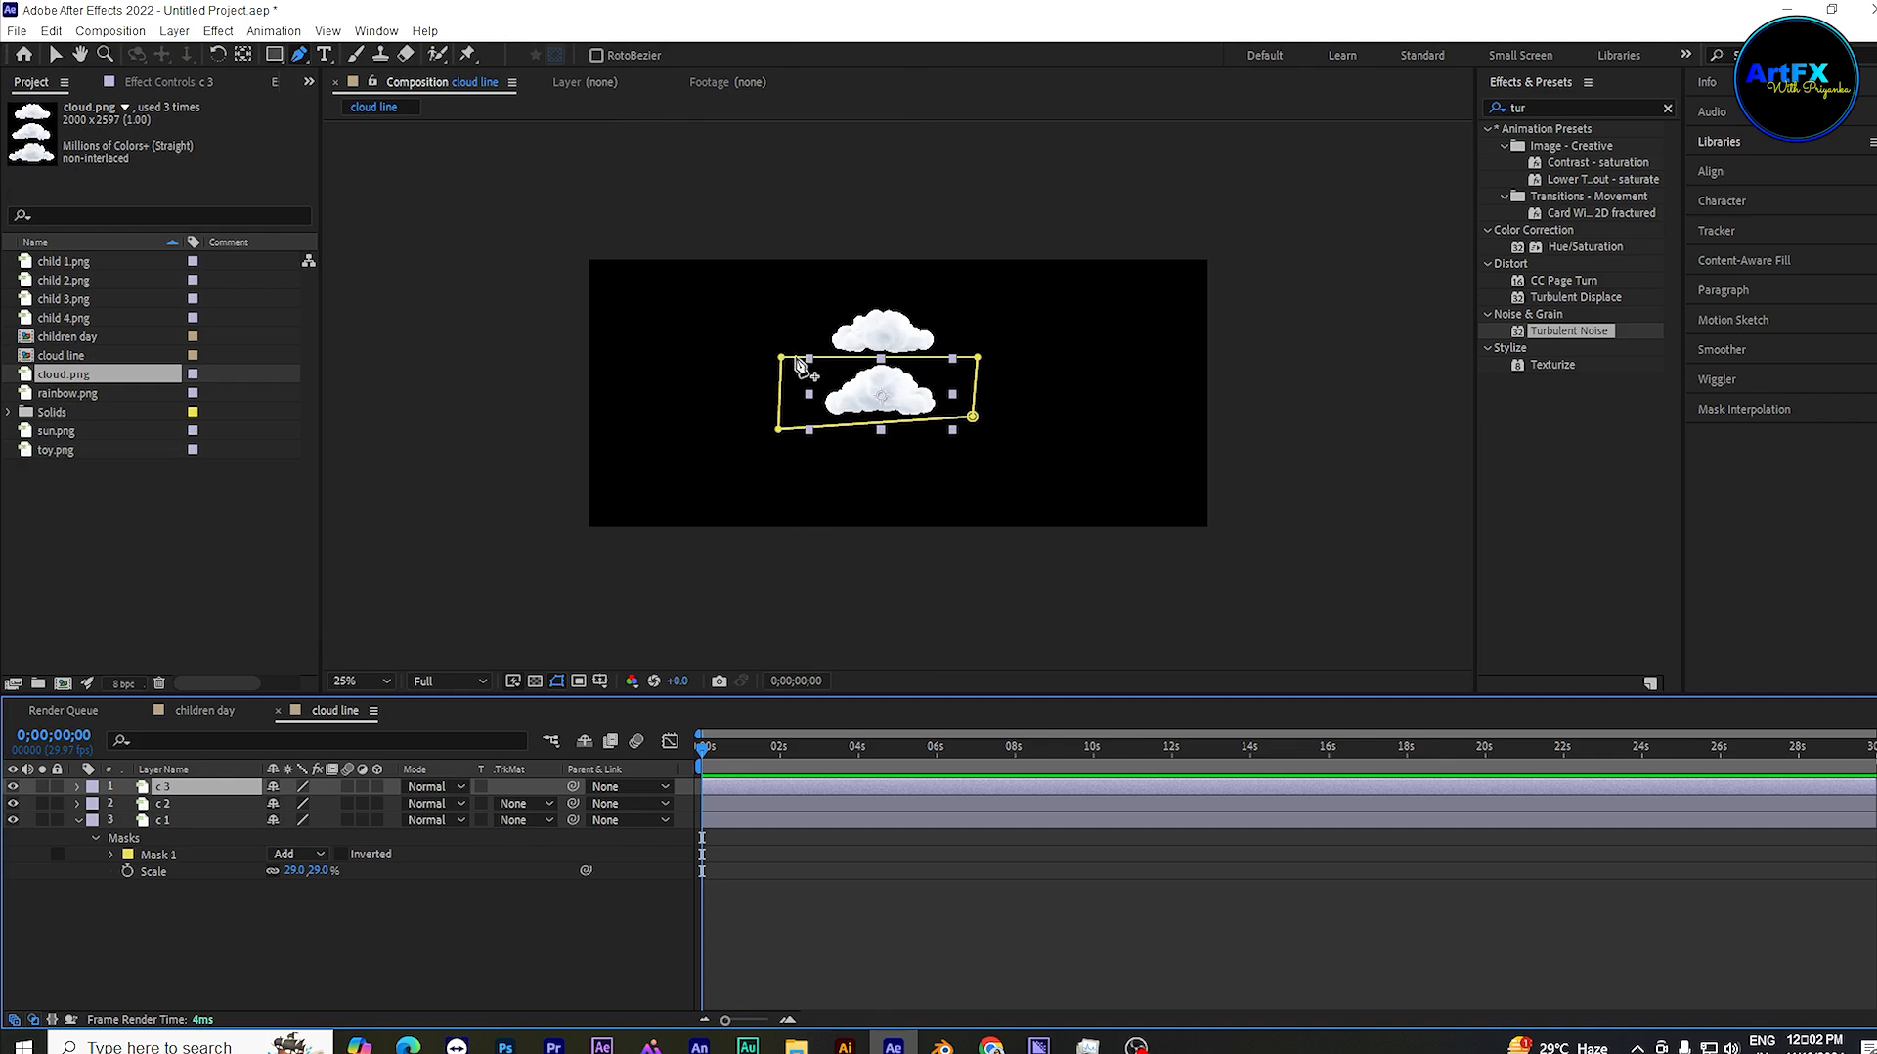
{"action": "left_click_drag", "start_coordinate": [798, 364], "coordinate": [782, 533]}
{"action": "left_click_drag", "start_coordinate": [994, 473], "coordinate": [988, 476]}
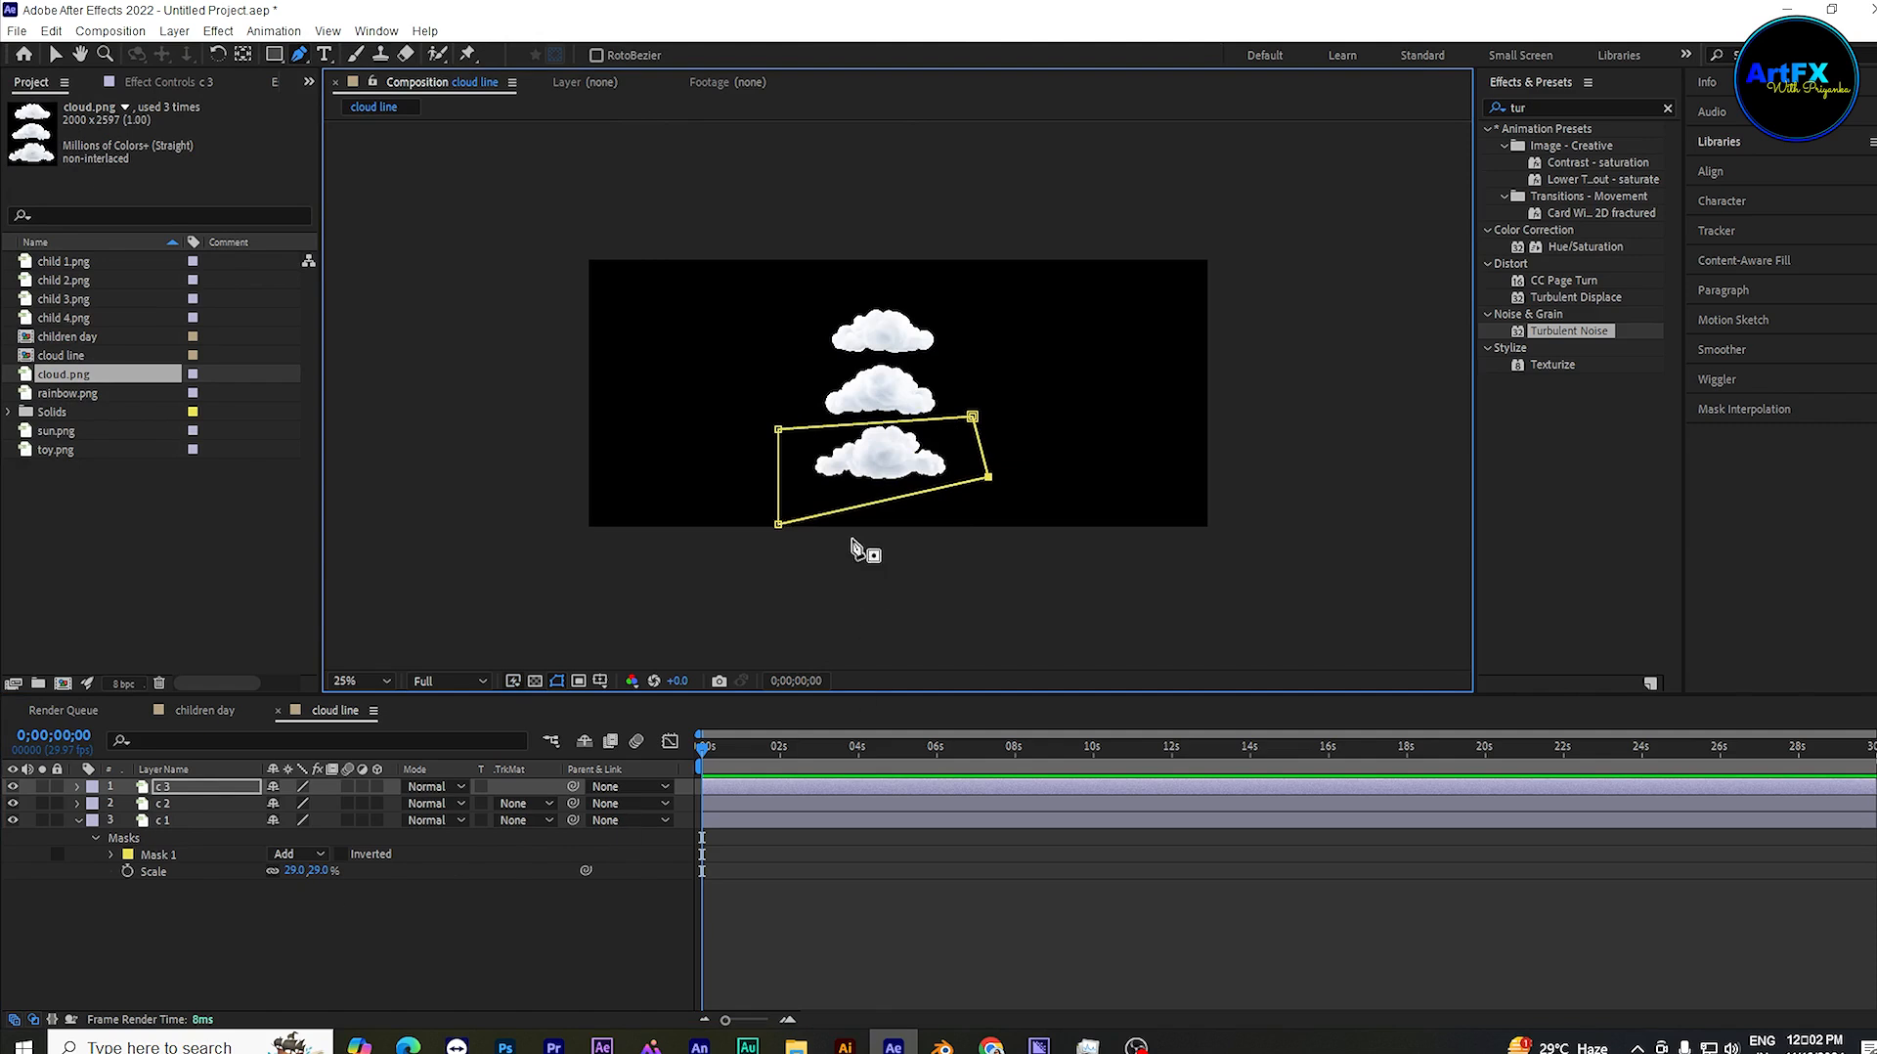
Step: Centre the anchor points of layers c 1, c 2 and c 3 on their visible clouds
{"action": "left_click", "coordinate": [190, 821]}
{"action": "left_click", "coordinate": [189, 803]}
{"action": "left_click", "coordinate": [189, 788]}
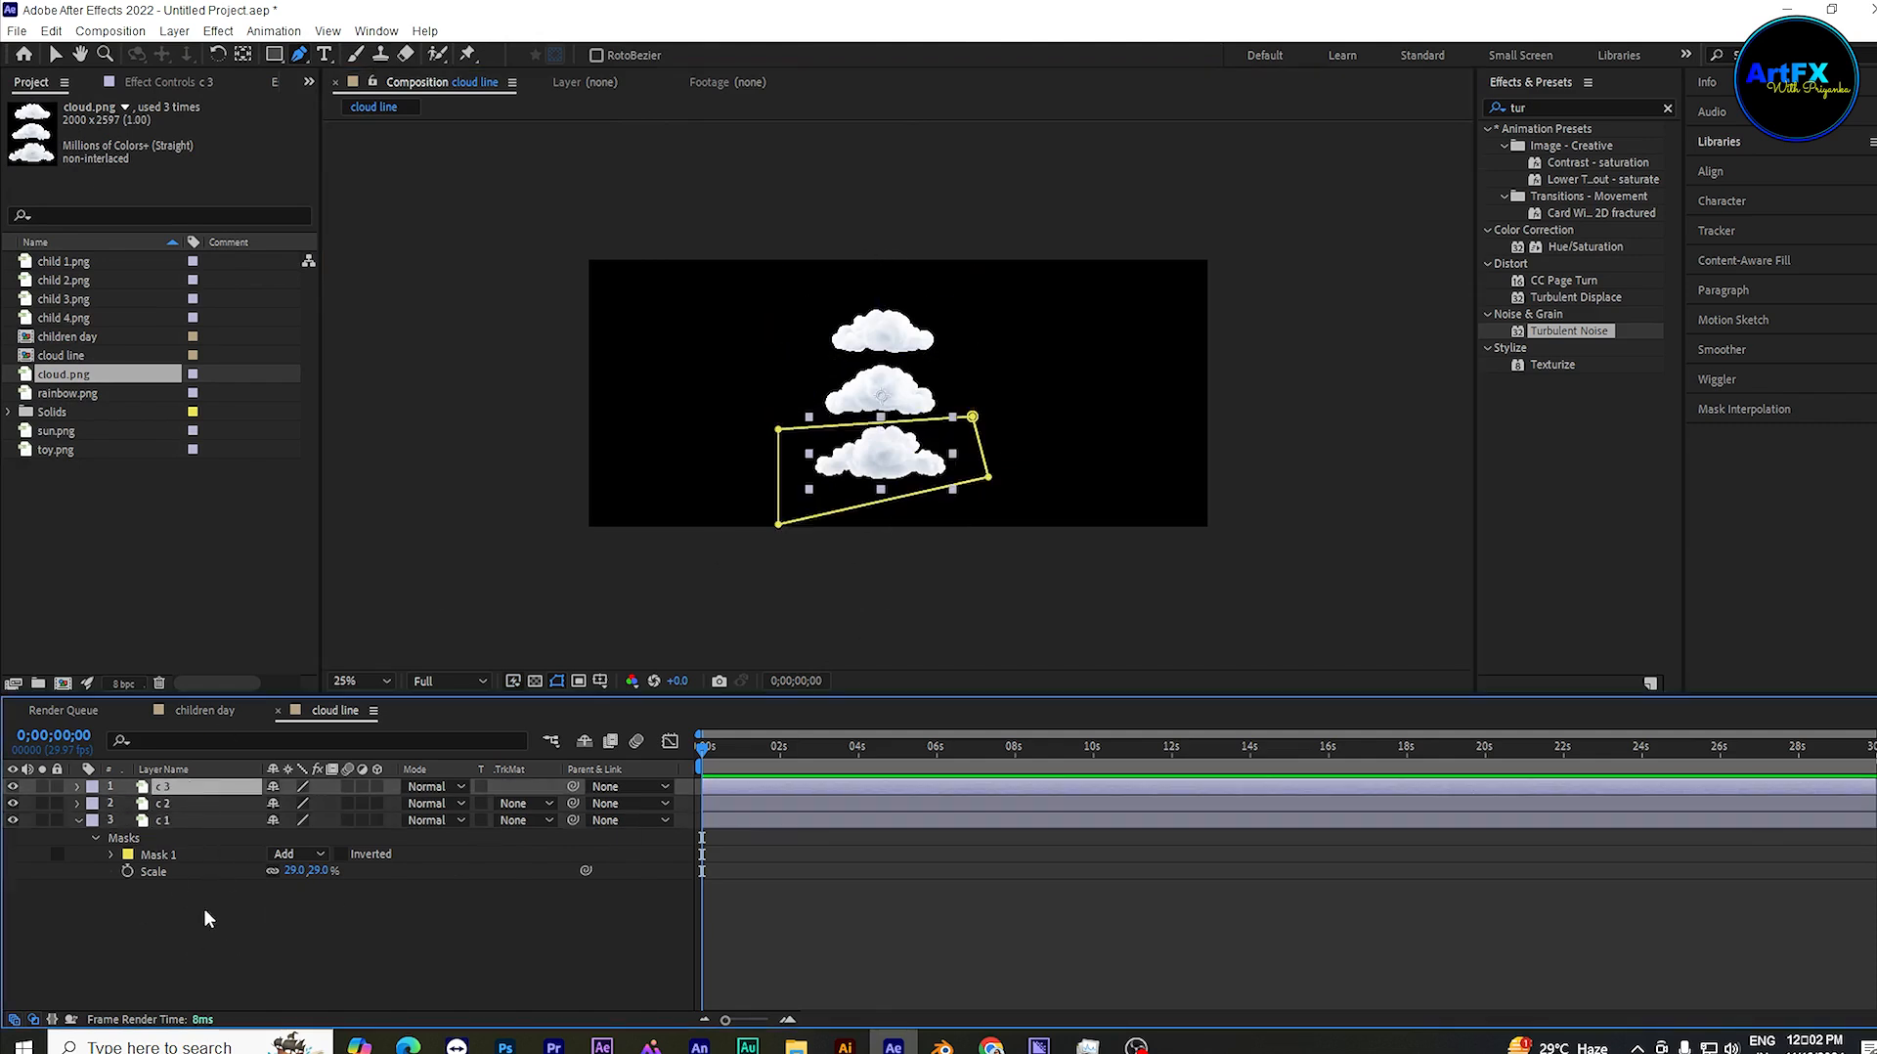
{"action": "left_click", "coordinate": [174, 822]}
{"action": "left_click", "coordinate": [188, 786], "text": "shift"}
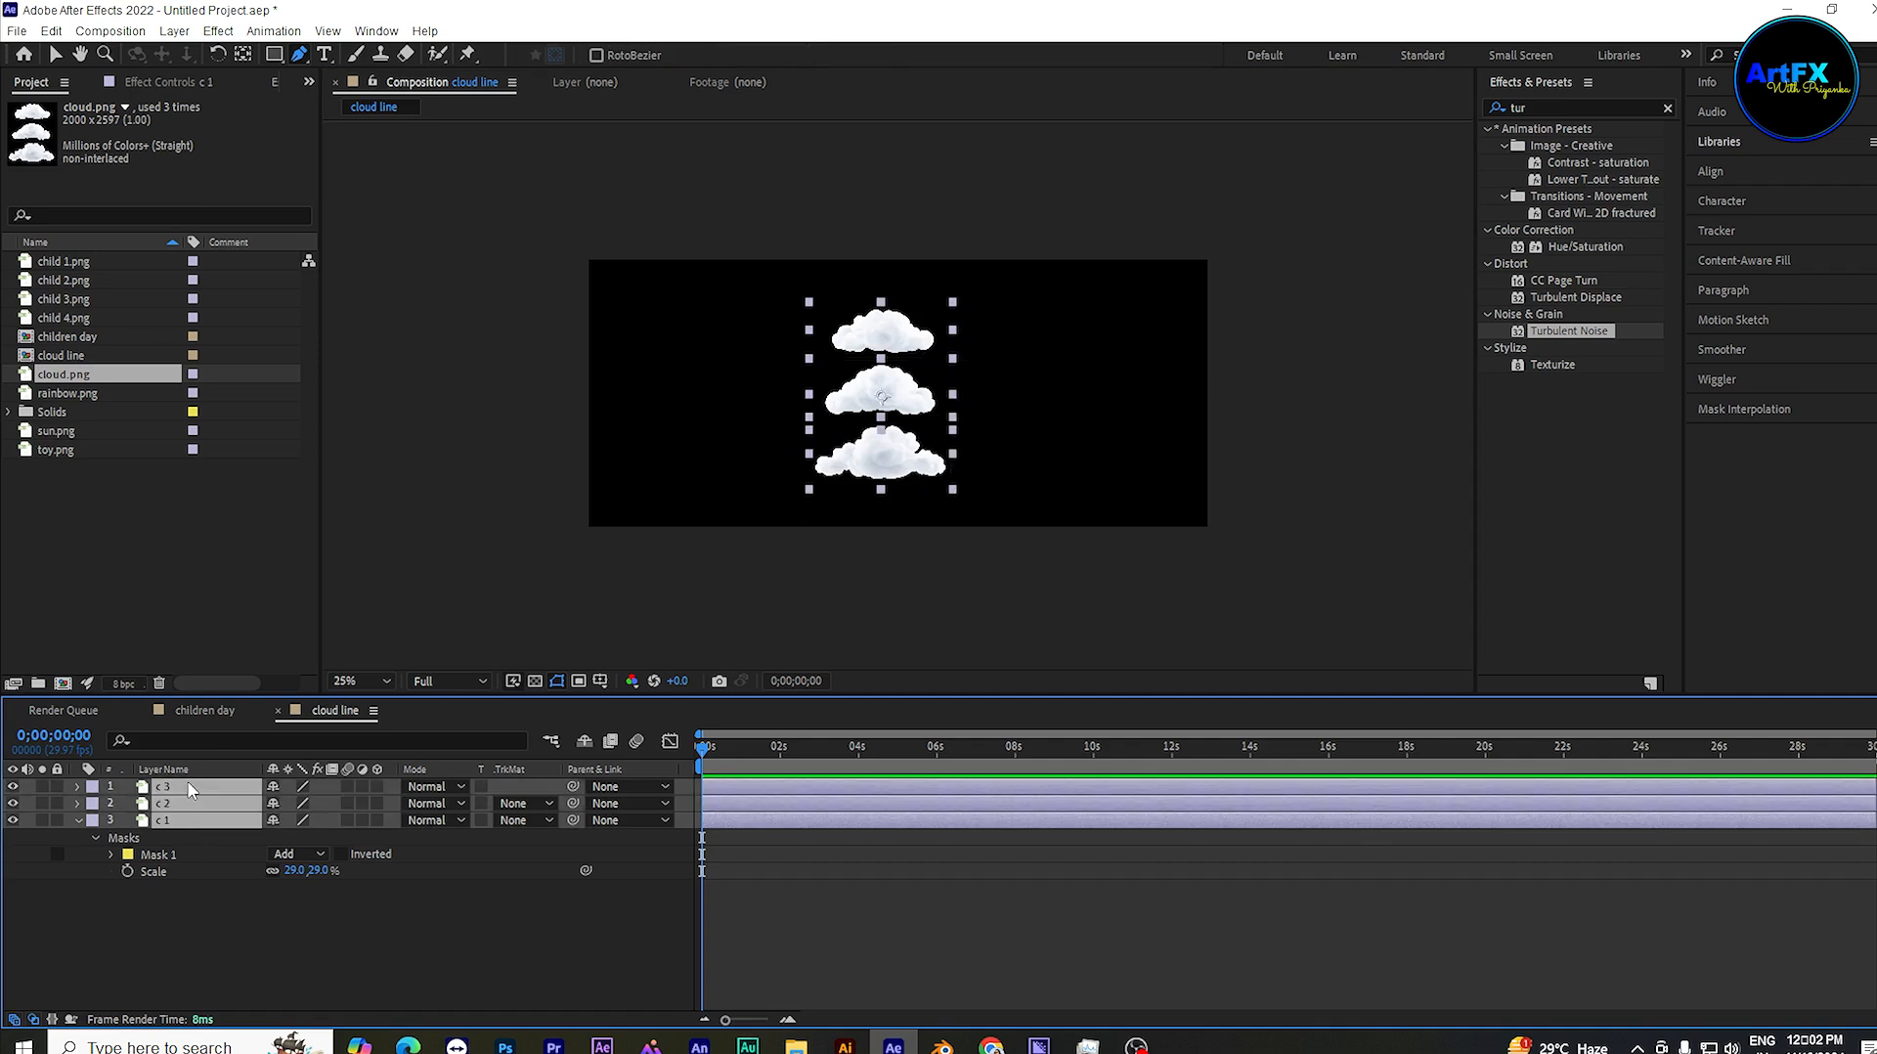
{"action": "left_click", "coordinate": [245, 55]}
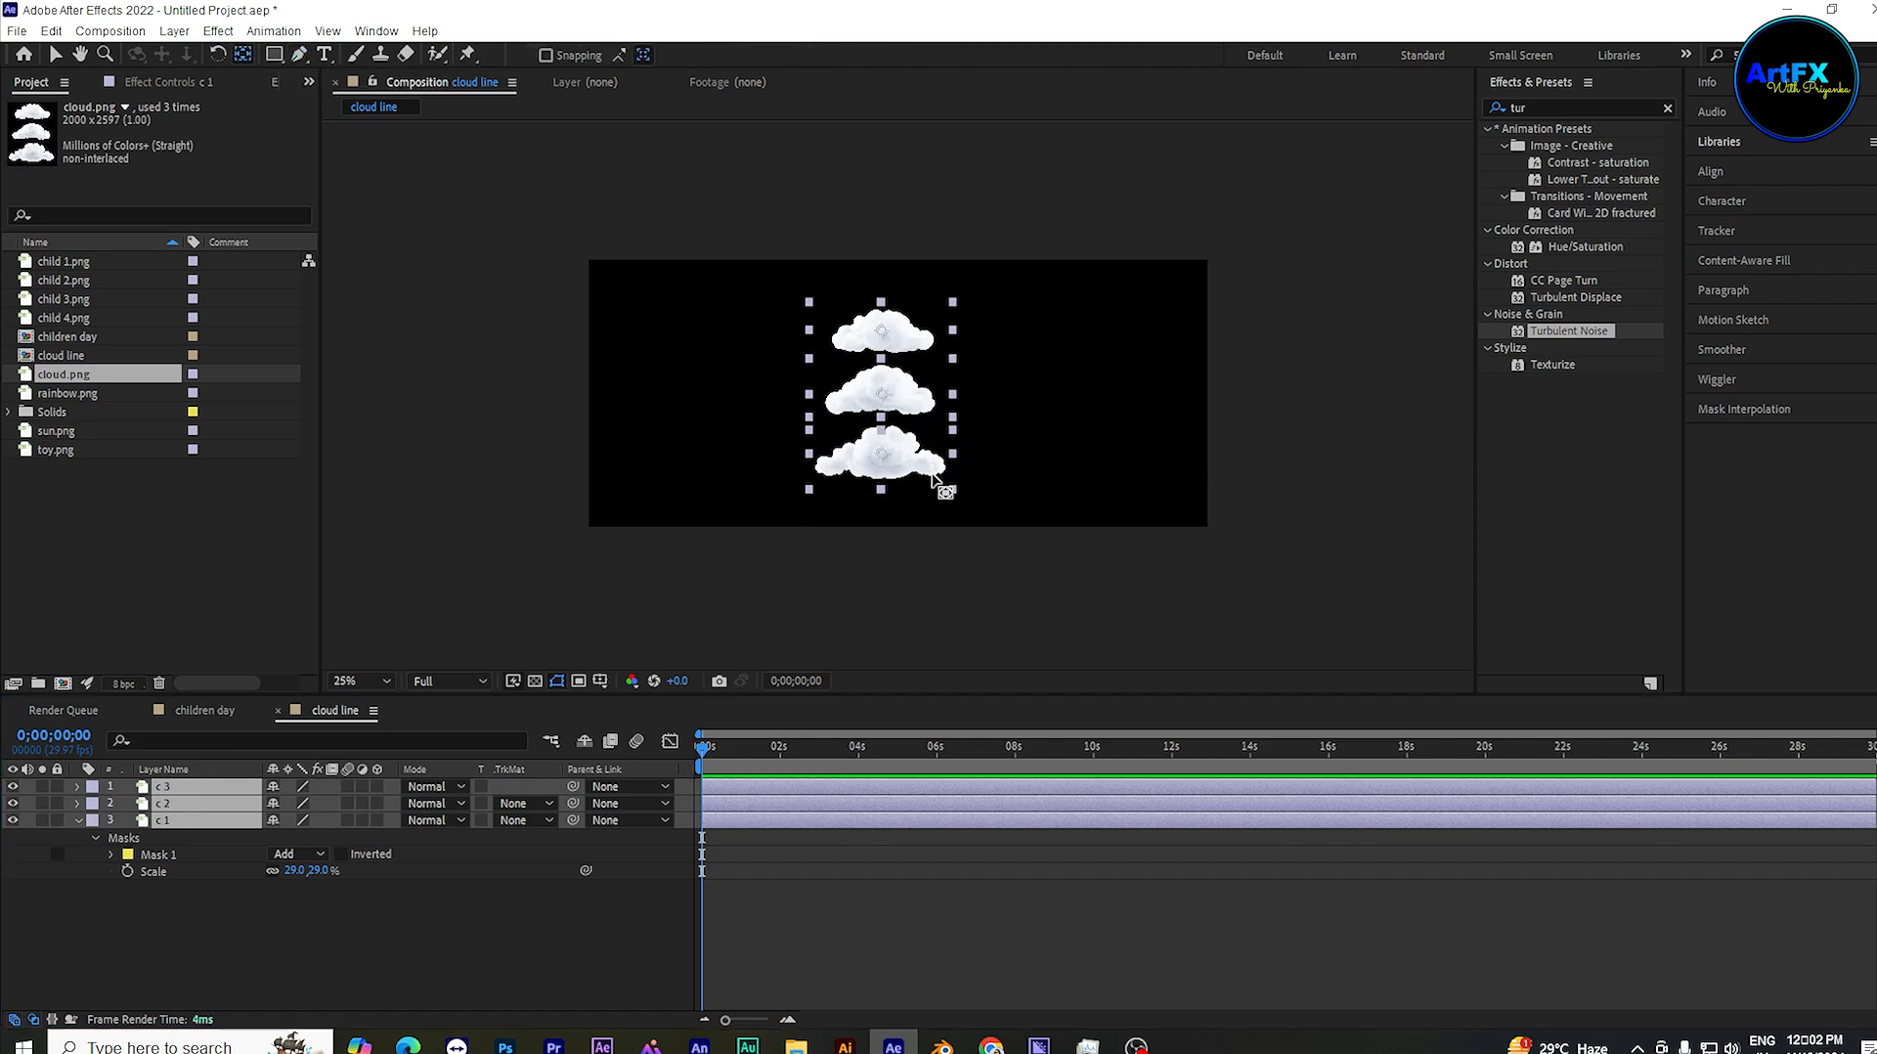
Step: Spread the clouds out: c 3 to the frame's upper left, c 1 to the upper right and c 2 near the centre
{"action": "key", "text": "v"}
{"action": "left_click_drag", "start_coordinate": [887, 463], "coordinate": [677, 337]}
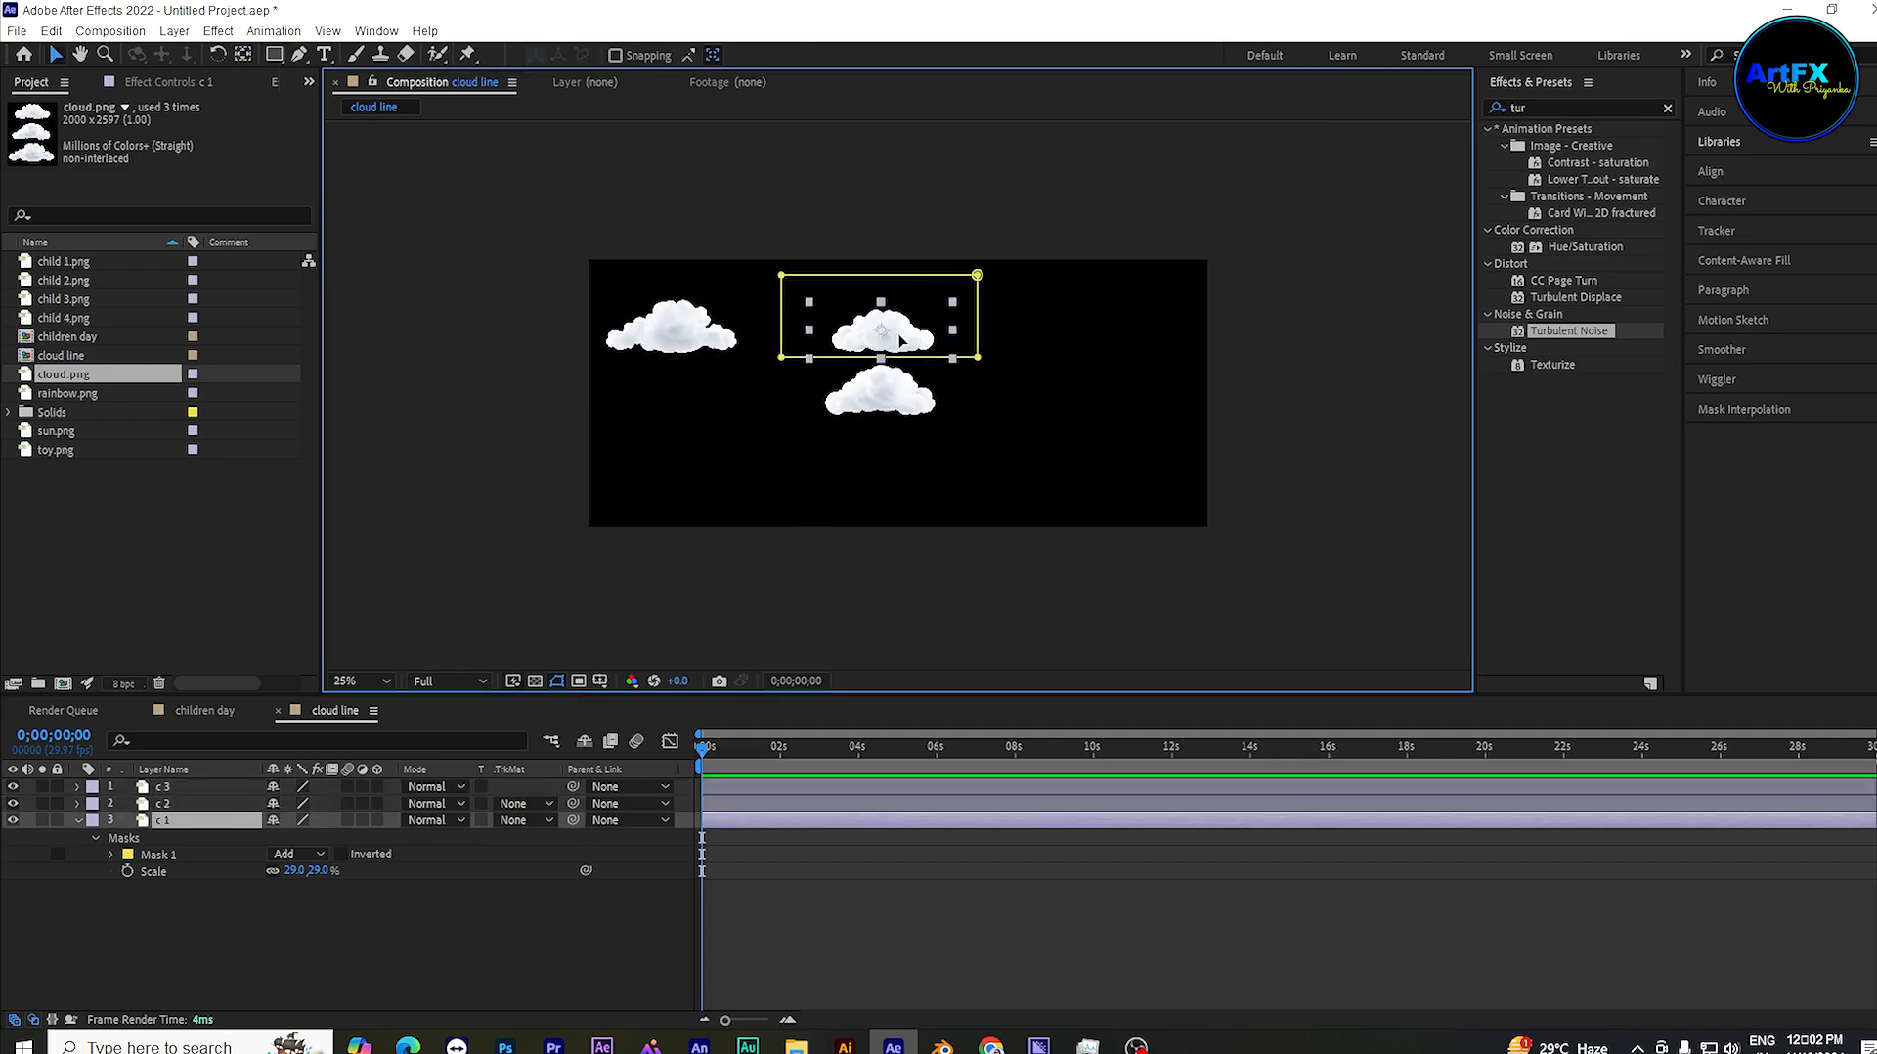
{"action": "left_click_drag", "start_coordinate": [897, 339], "coordinate": [1124, 334]}
{"action": "left_click_drag", "start_coordinate": [895, 410], "coordinate": [920, 382]}
Step: Duplicate cloud c 3, place a smaller copy in the frame's lower left, and scale cloud c 1 to 20%
{"action": "left_click", "coordinate": [676, 332]}
{"action": "key", "text": "ctrl+d"}
{"action": "left_click_drag", "start_coordinate": [676, 332], "coordinate": [766, 454]}
{"action": "left_click_drag", "start_coordinate": [838, 489], "coordinate": [819, 479]}
{"action": "left_click", "coordinate": [179, 837]}
{"action": "key", "text": "u"}
Step: Scale the upper-left cloud c 3 to 16% and shift it slightly left
{"action": "left_click", "coordinate": [673, 330]}
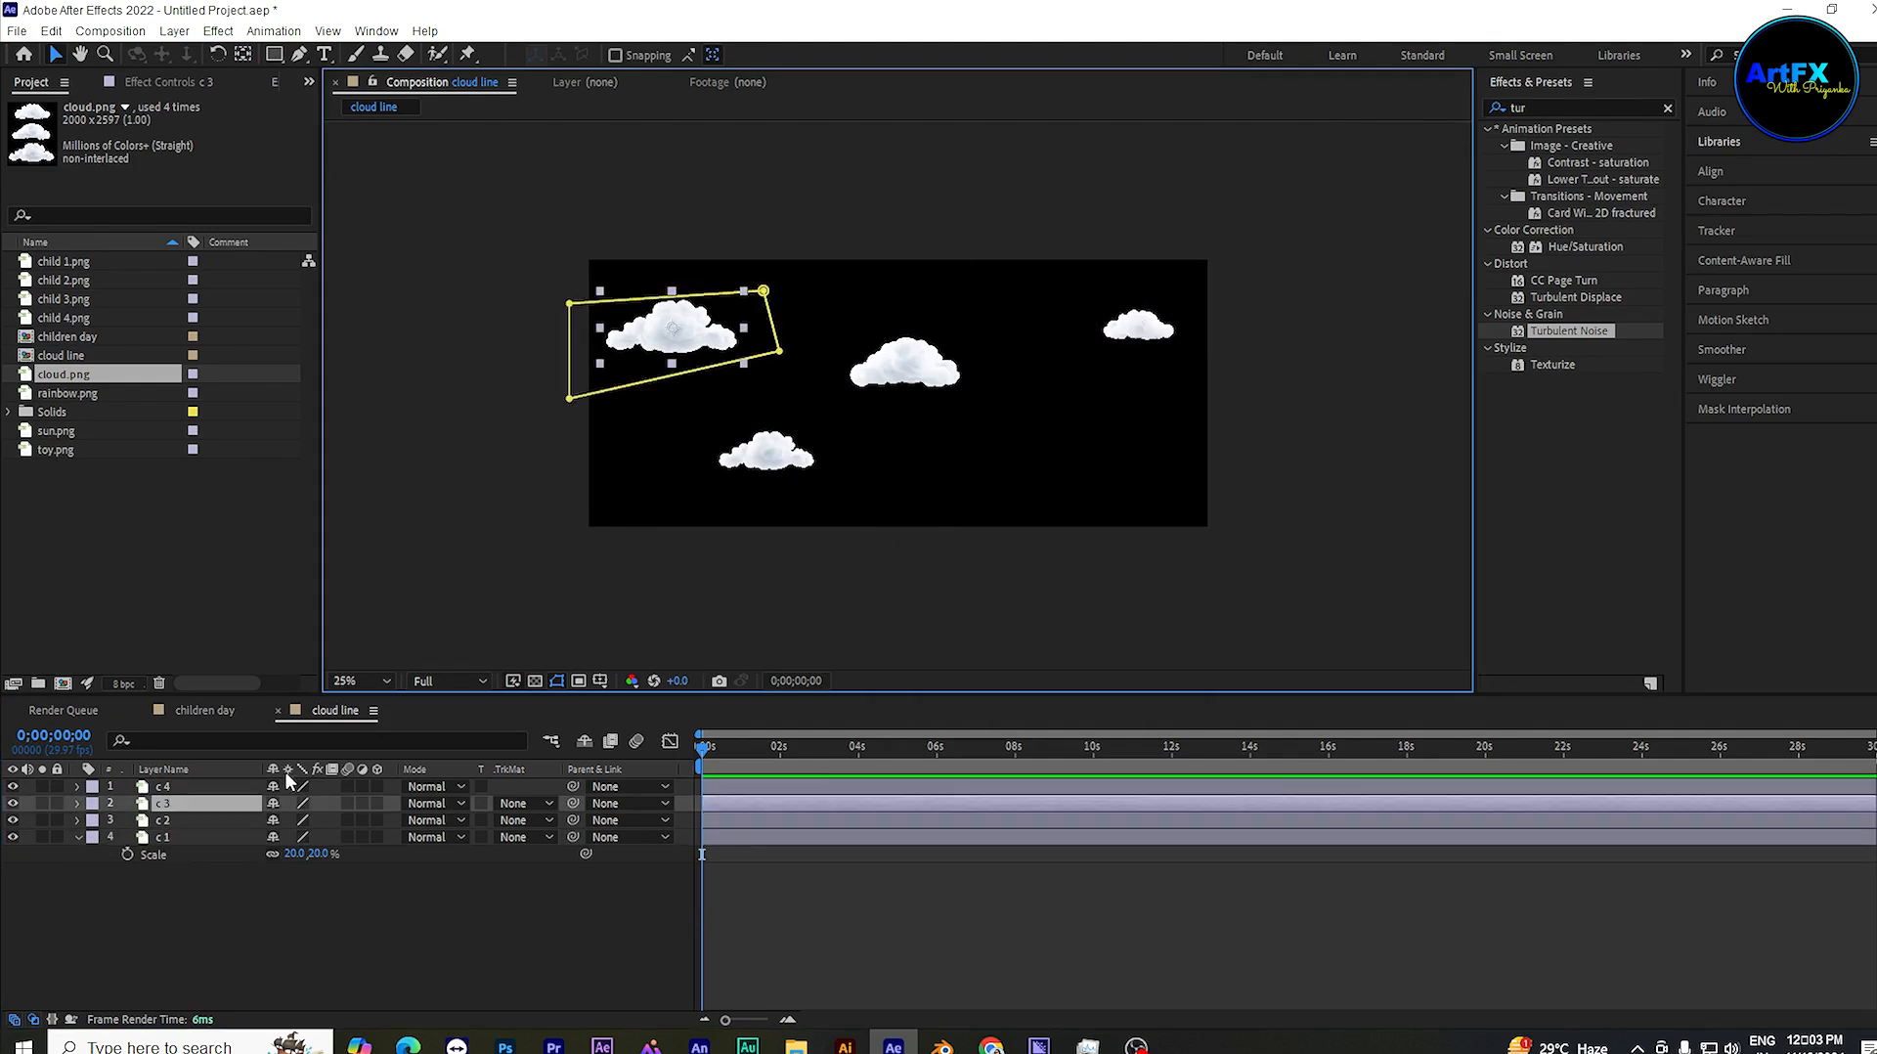
{"action": "key", "text": "s"}
{"action": "left_click", "coordinate": [56, 55]}
{"action": "left_click_drag", "start_coordinate": [674, 331], "coordinate": [660, 330]}
Step: Set the scale of the lower-left cloud c 4 to 29% and shift it slightly left
{"action": "left_click", "coordinate": [768, 454]}
{"action": "key", "text": "s"}
{"action": "left_click_drag", "start_coordinate": [295, 803], "coordinate": [303, 803]}
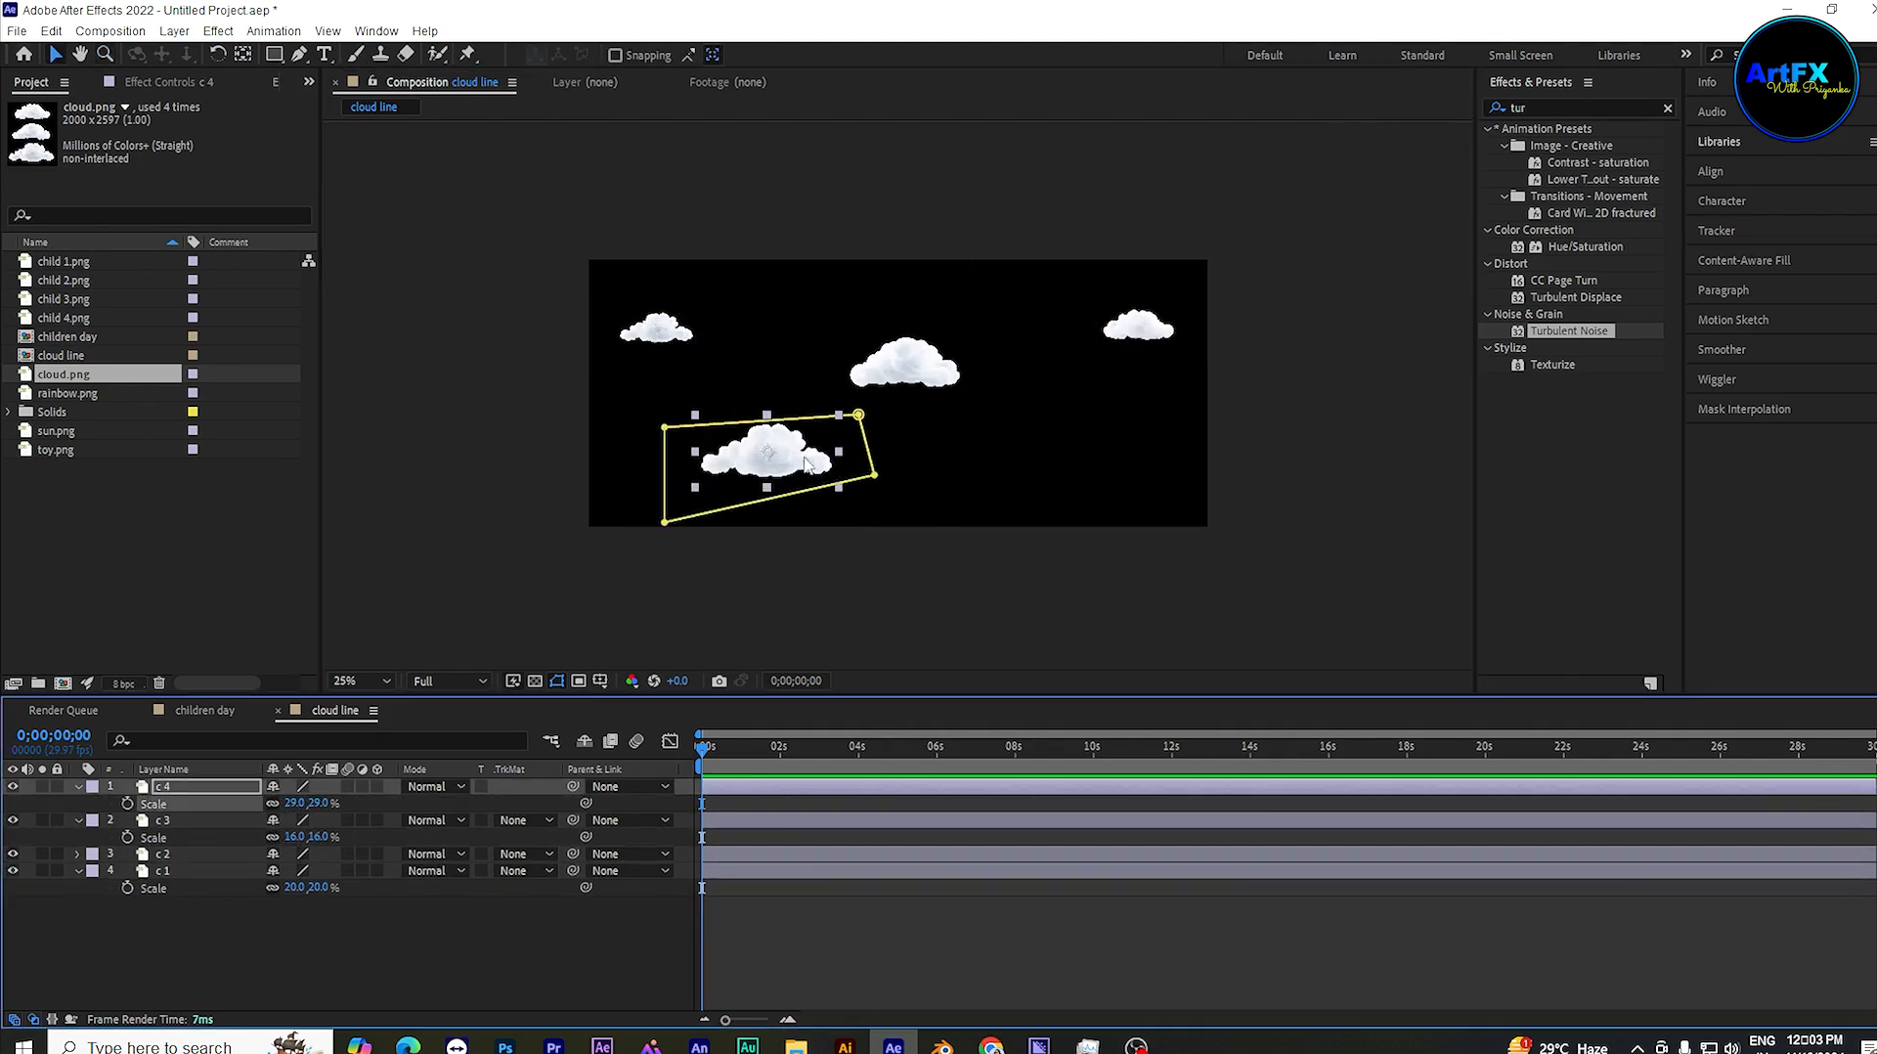
{"action": "left_click_drag", "start_coordinate": [767, 455], "coordinate": [741, 451]}
Step: Move cloud c 2 up and left, then duplicate it and place the copy at the frame's lower right, scaled to 20%
{"action": "left_click_drag", "start_coordinate": [927, 373], "coordinate": [877, 346]}
{"action": "key", "text": "ctrl+d"}
{"action": "left_click_drag", "start_coordinate": [968, 413], "coordinate": [1046, 437]}
{"action": "key", "text": "s"}
{"action": "left_click_drag", "start_coordinate": [294, 871], "coordinate": [286, 870]}
{"action": "mouse_move", "coordinate": [1027, 434]}
{"action": "left_mouse_down"}
{"action": "mouse_move", "coordinate": [992, 418]}
{"action": "mouse_move", "coordinate": [1053, 435]}
{"action": "left_mouse_up"}
Step: Adjust the upper-centre cloud's position, move cloud c 4 up and left, and scale c 4 to 21%
{"action": "left_click_drag", "start_coordinate": [863, 342], "coordinate": [882, 326]}
{"action": "left_click_drag", "start_coordinate": [740, 447], "coordinate": [711, 435]}
{"action": "left_click_drag", "start_coordinate": [293, 803], "coordinate": [284, 802]}
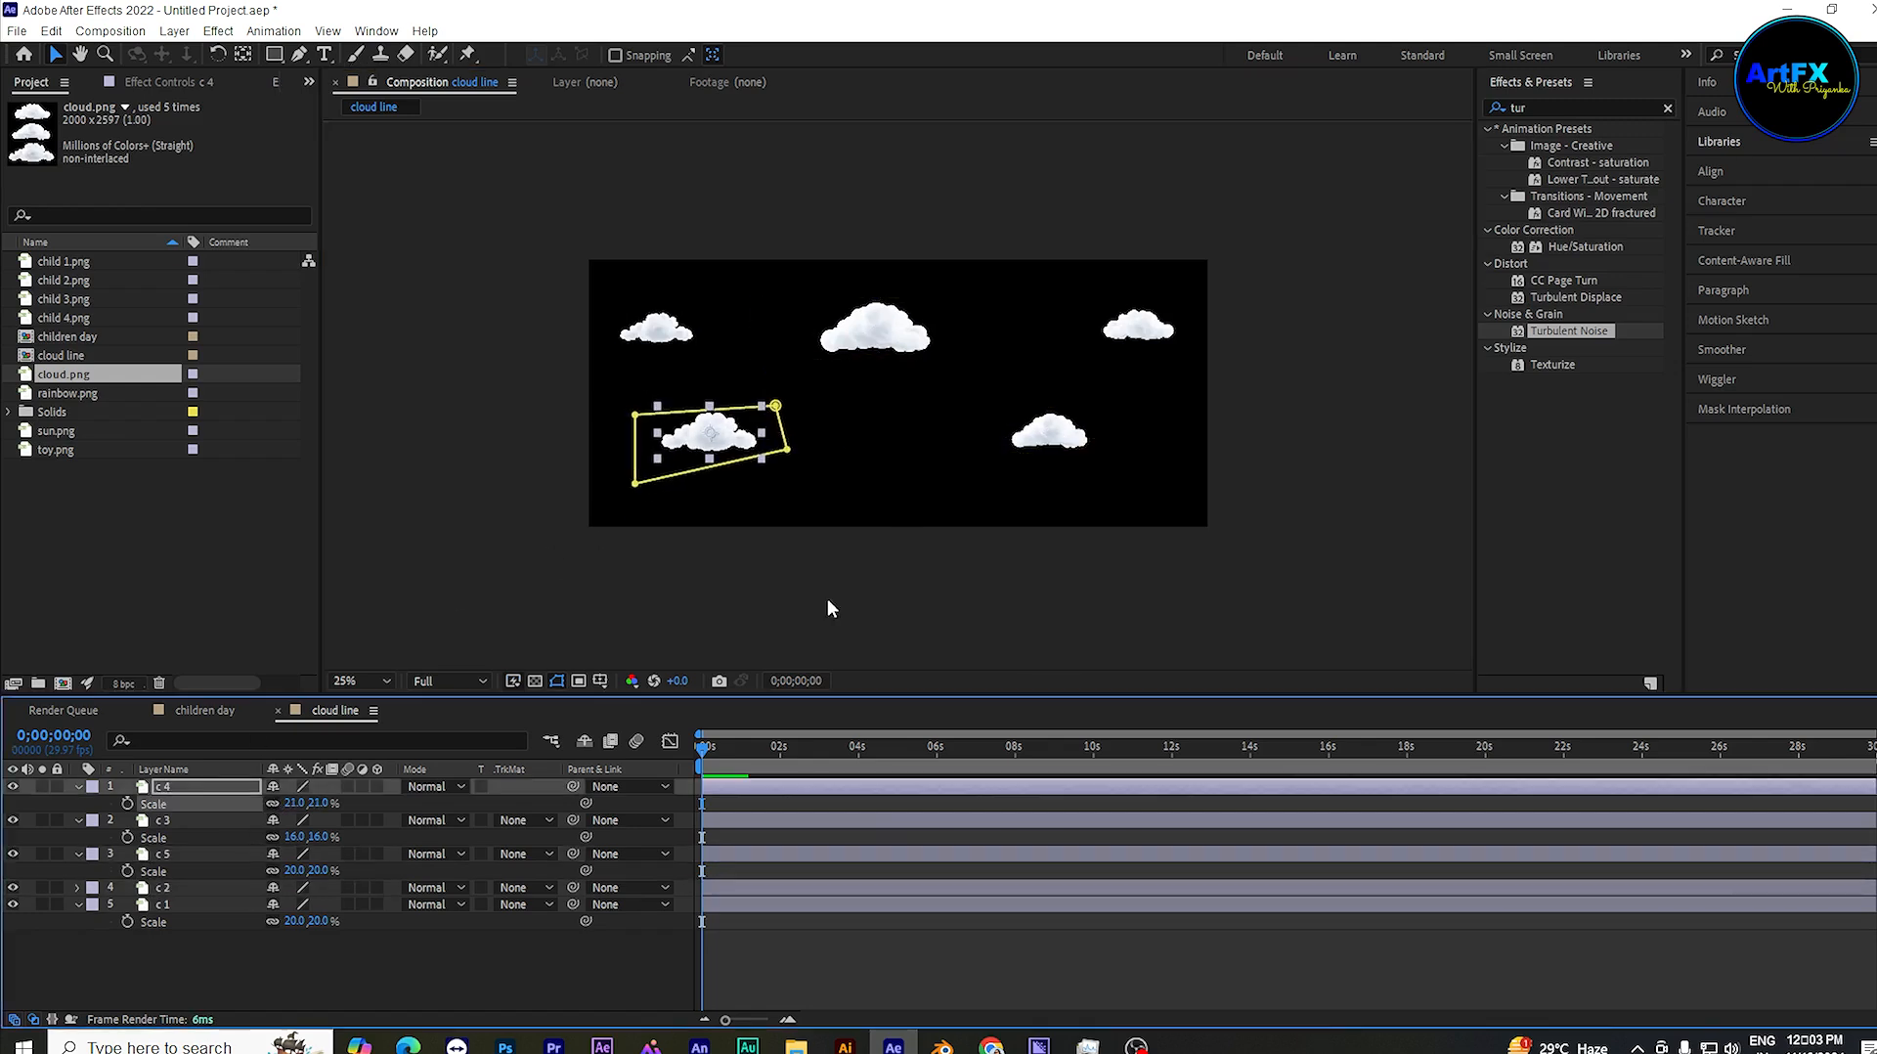
Step: Duplicate the upper-right cloud, place the copy at the frame's lower right below c 5, and nudge the surrounding clouds to space them out
{"action": "left_click", "coordinate": [1138, 327]}
{"action": "key", "text": "ctrl+d"}
{"action": "left_click_drag", "start_coordinate": [1138, 327], "coordinate": [939, 425]}
{"action": "left_click_drag", "start_coordinate": [1047, 434], "coordinate": [1071, 399]}
{"action": "left_click_drag", "start_coordinate": [940, 424], "coordinate": [1011, 432]}
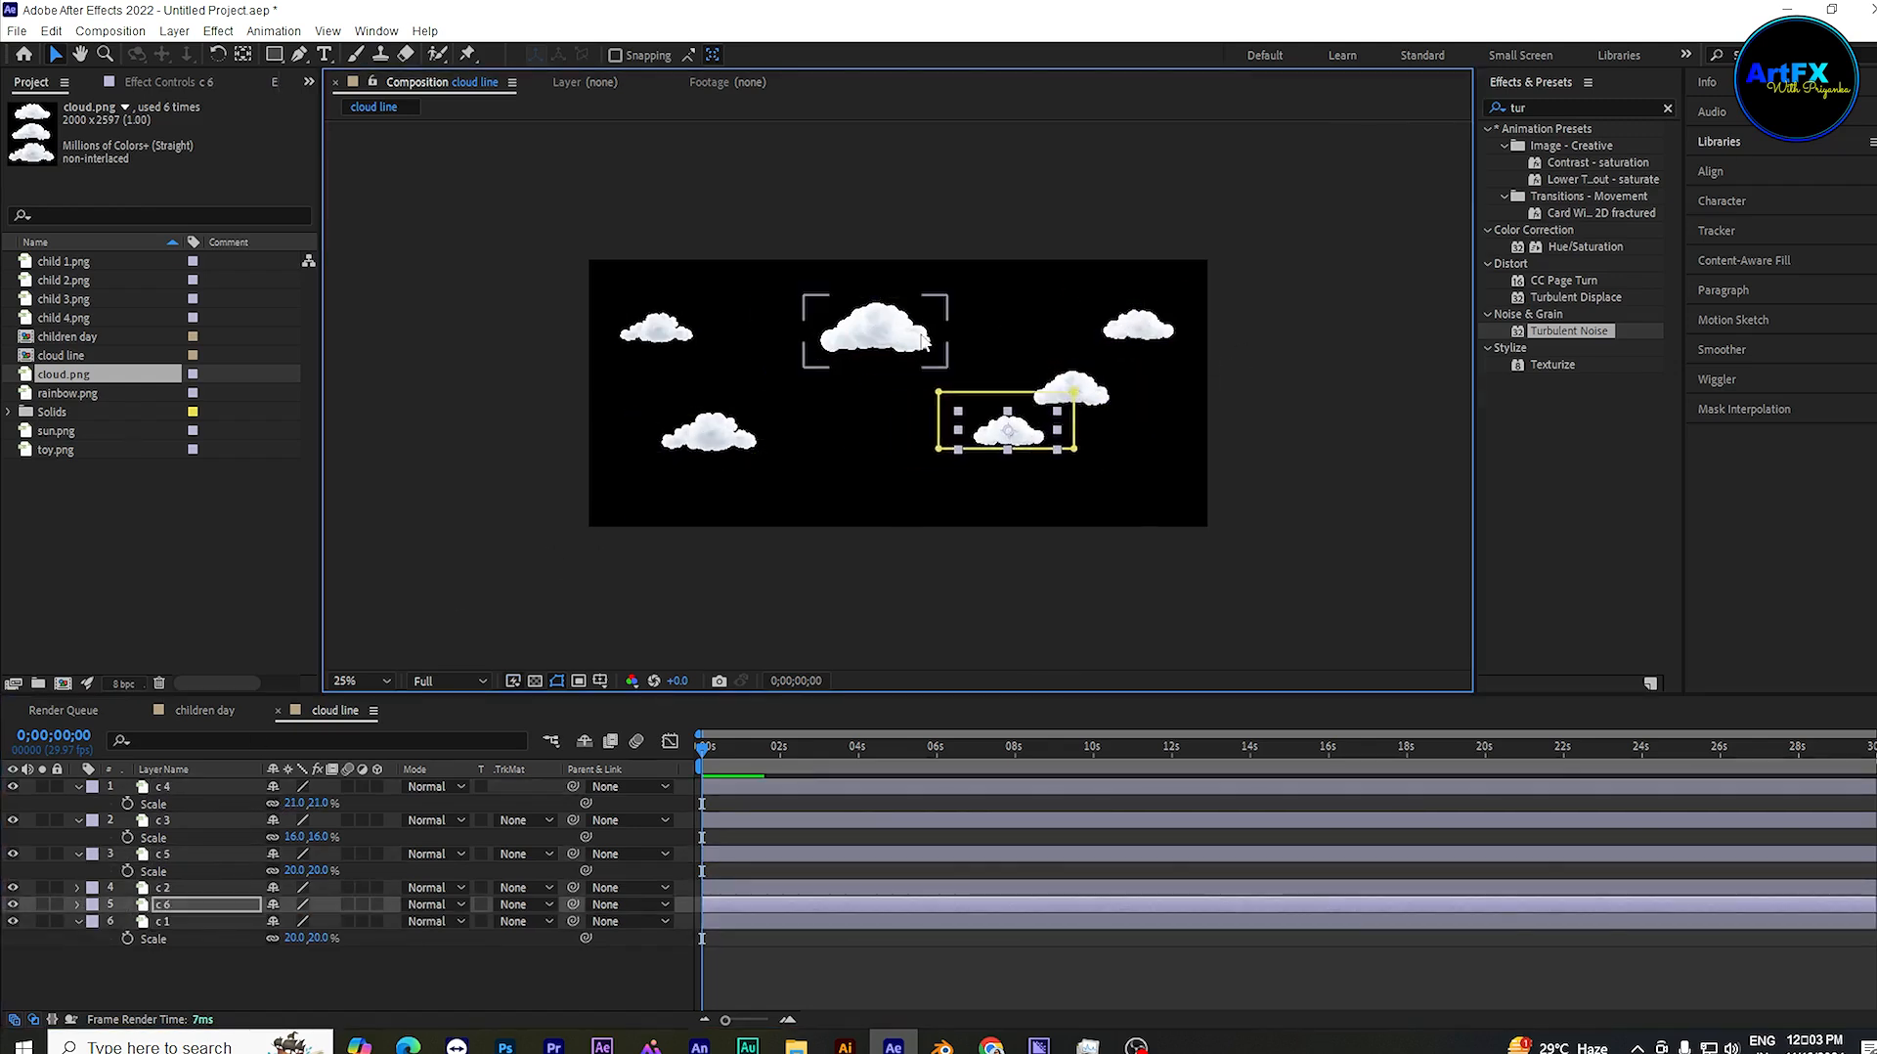
{"action": "left_click_drag", "start_coordinate": [872, 332], "coordinate": [864, 321]}
{"action": "left_click_drag", "start_coordinate": [735, 444], "coordinate": [719, 443]}
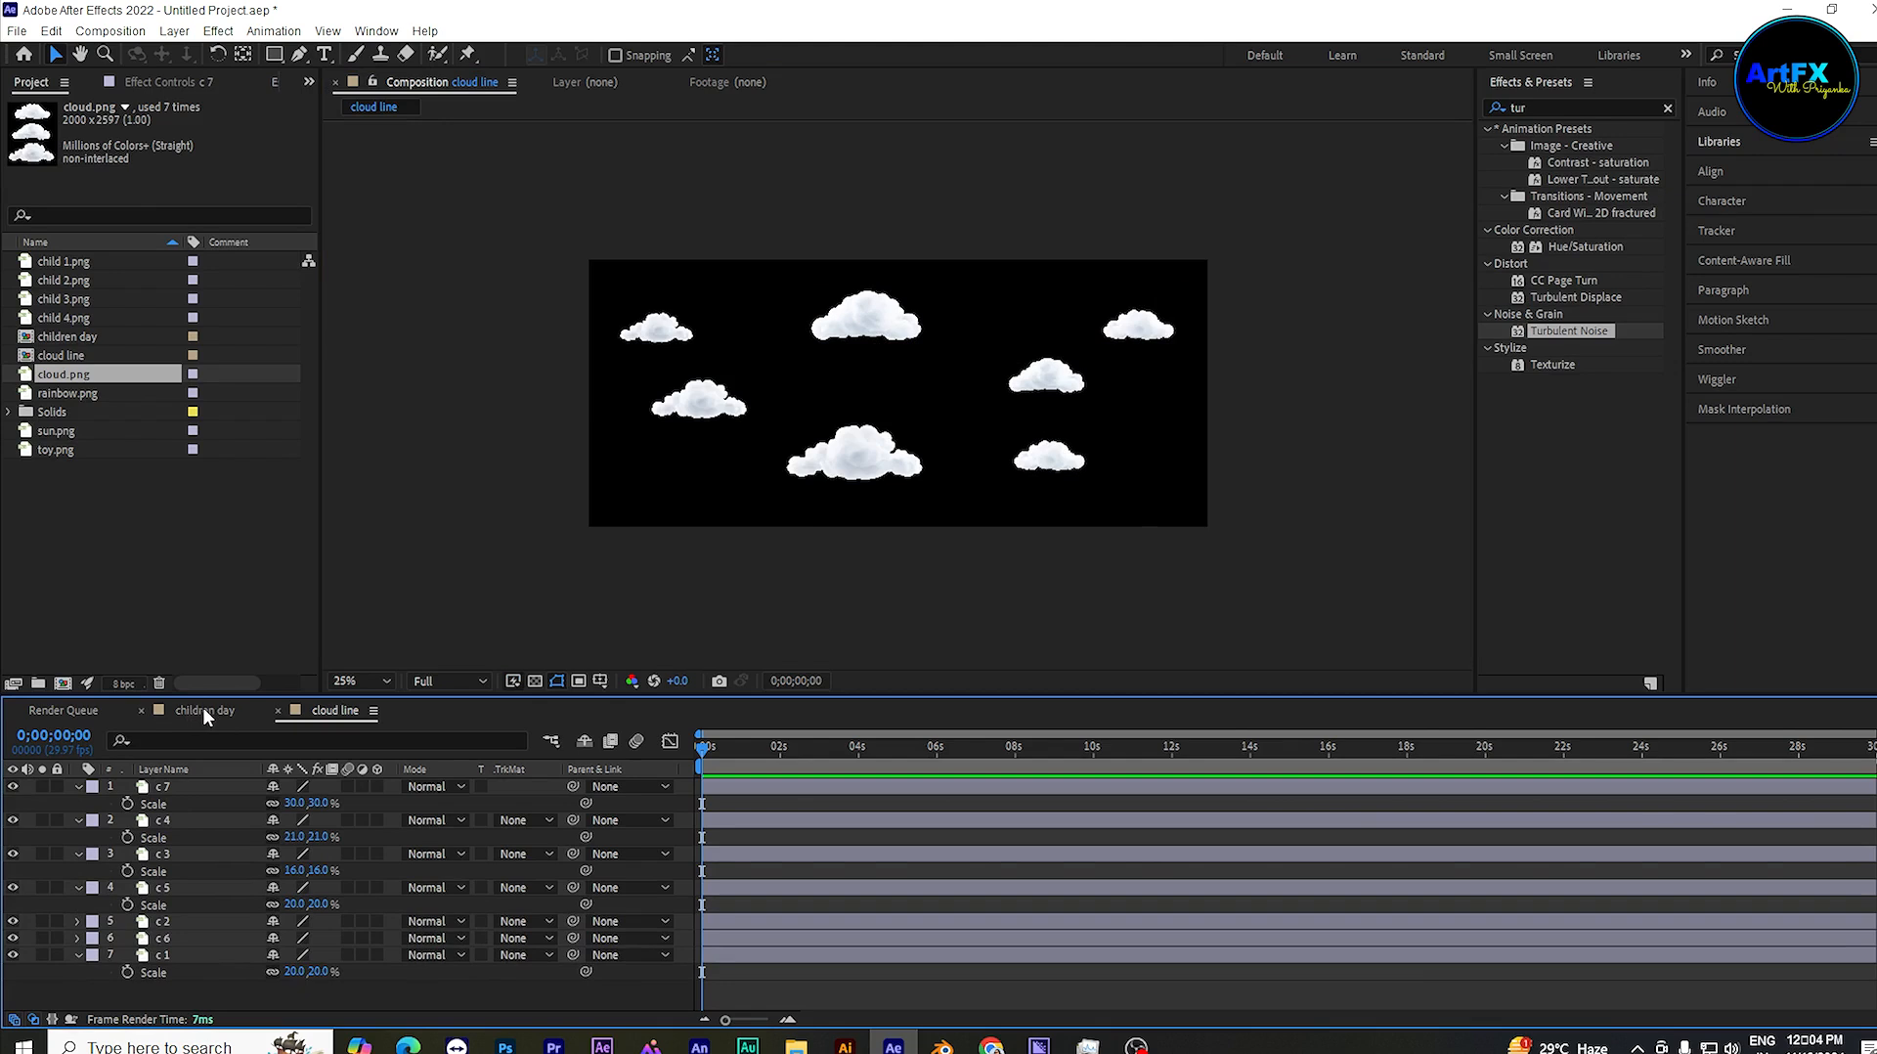
Step: Add the cloud line composition above bg 2 in the children day composition and duplicate it twice
{"action": "left_click", "coordinate": [204, 711]}
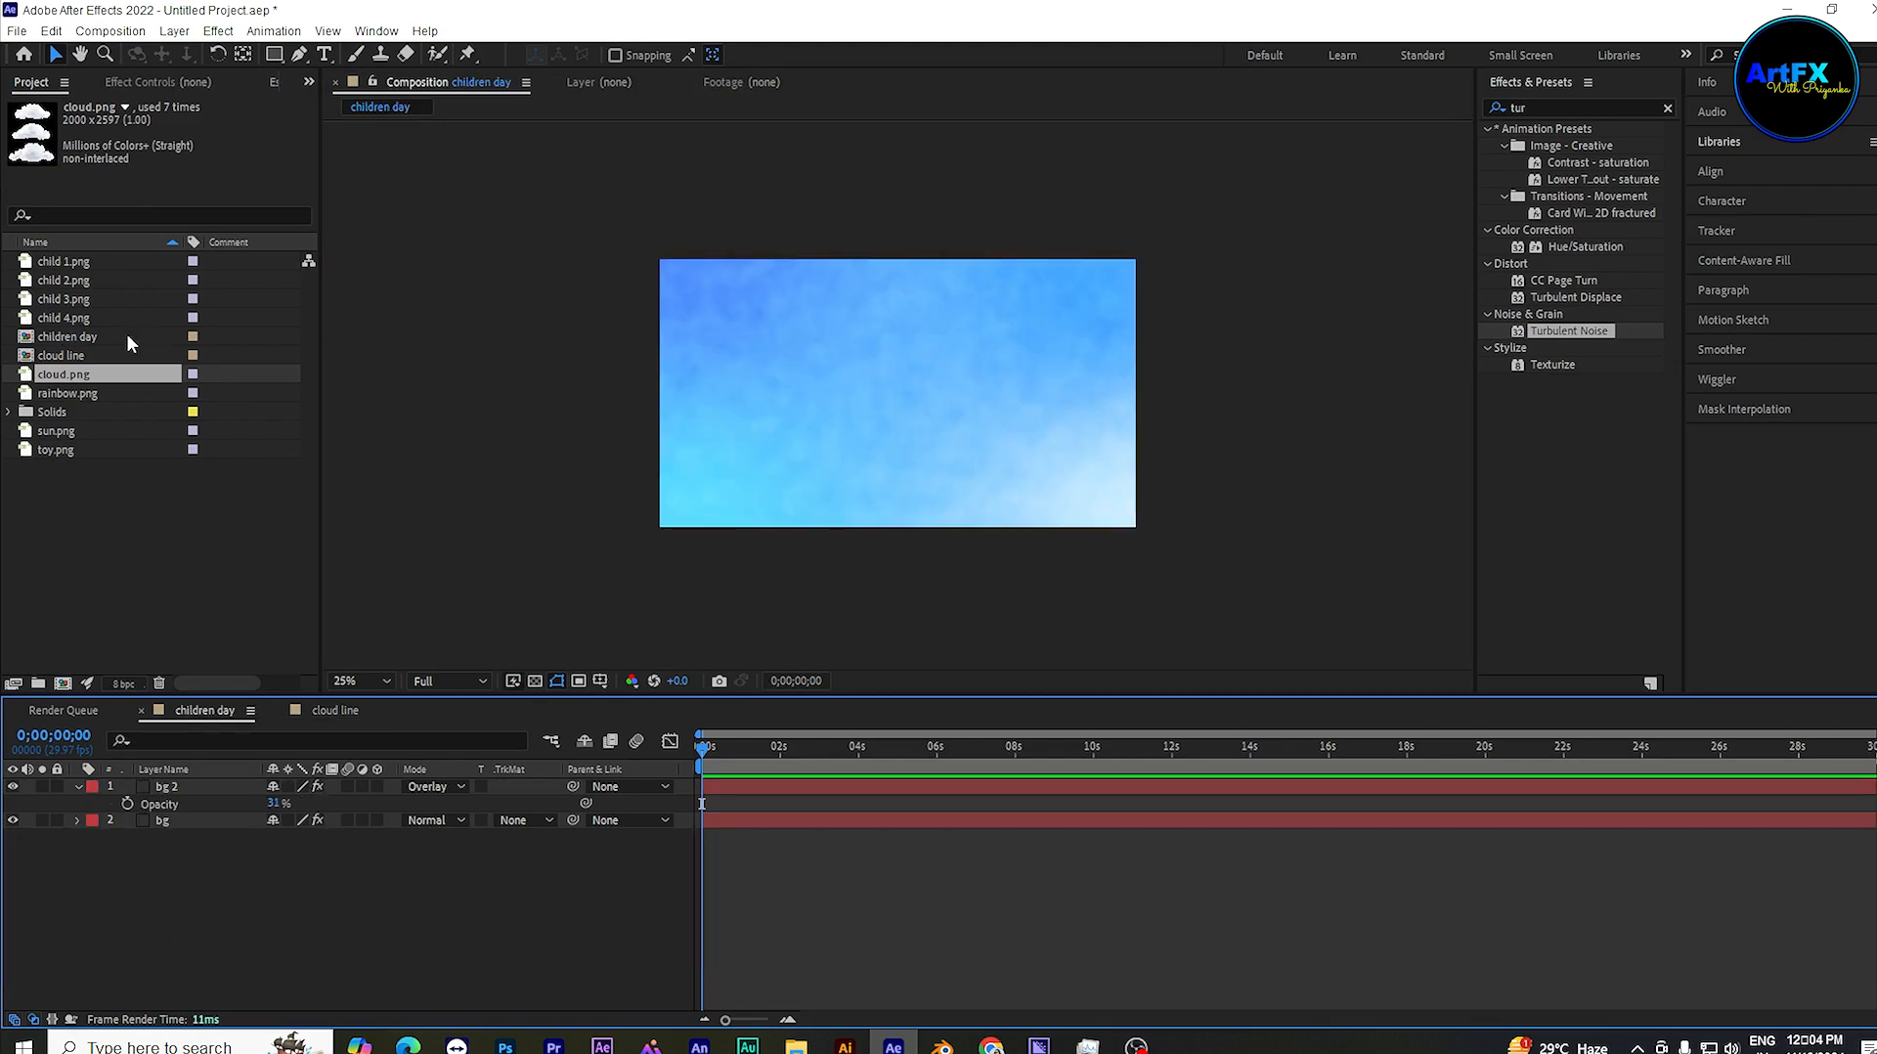
{"action": "left_click_drag", "start_coordinate": [75, 354], "coordinate": [179, 778]}
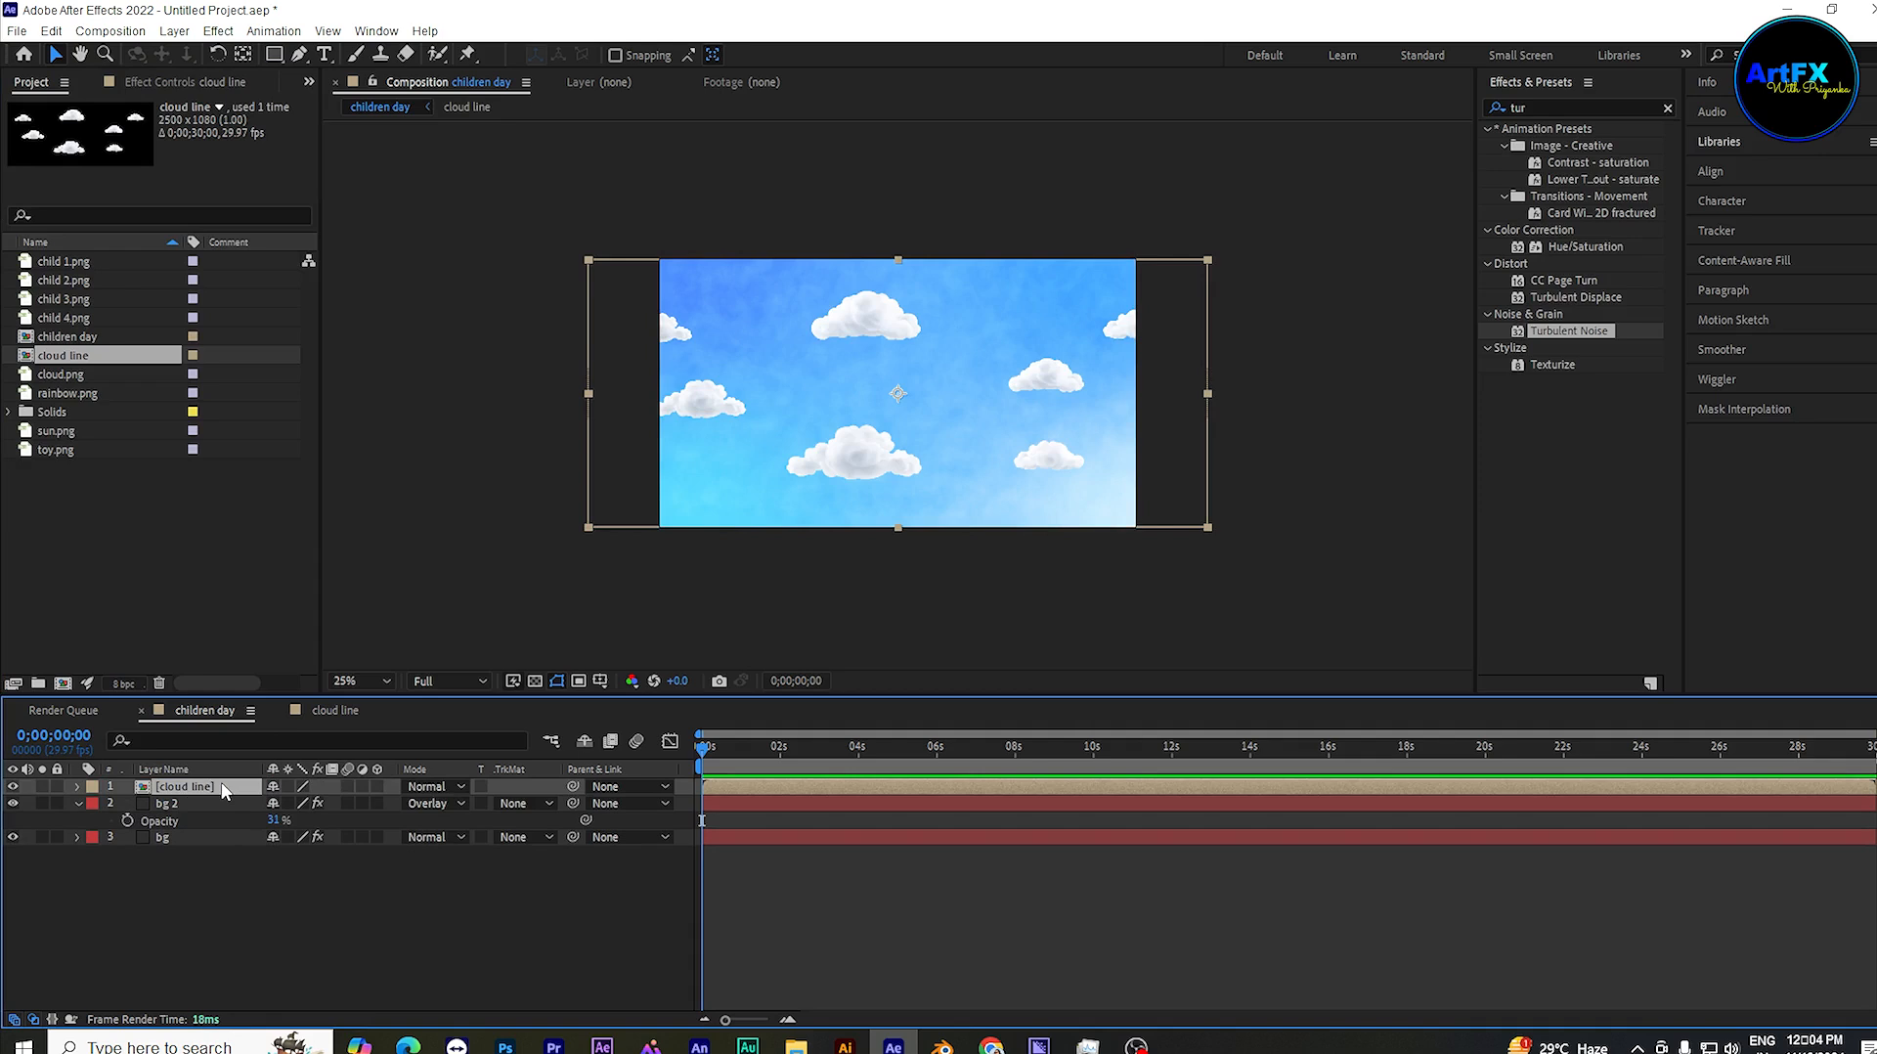
{"action": "key", "text": "ctrl+d"}
{"action": "key", "text": "ctrl+d"}
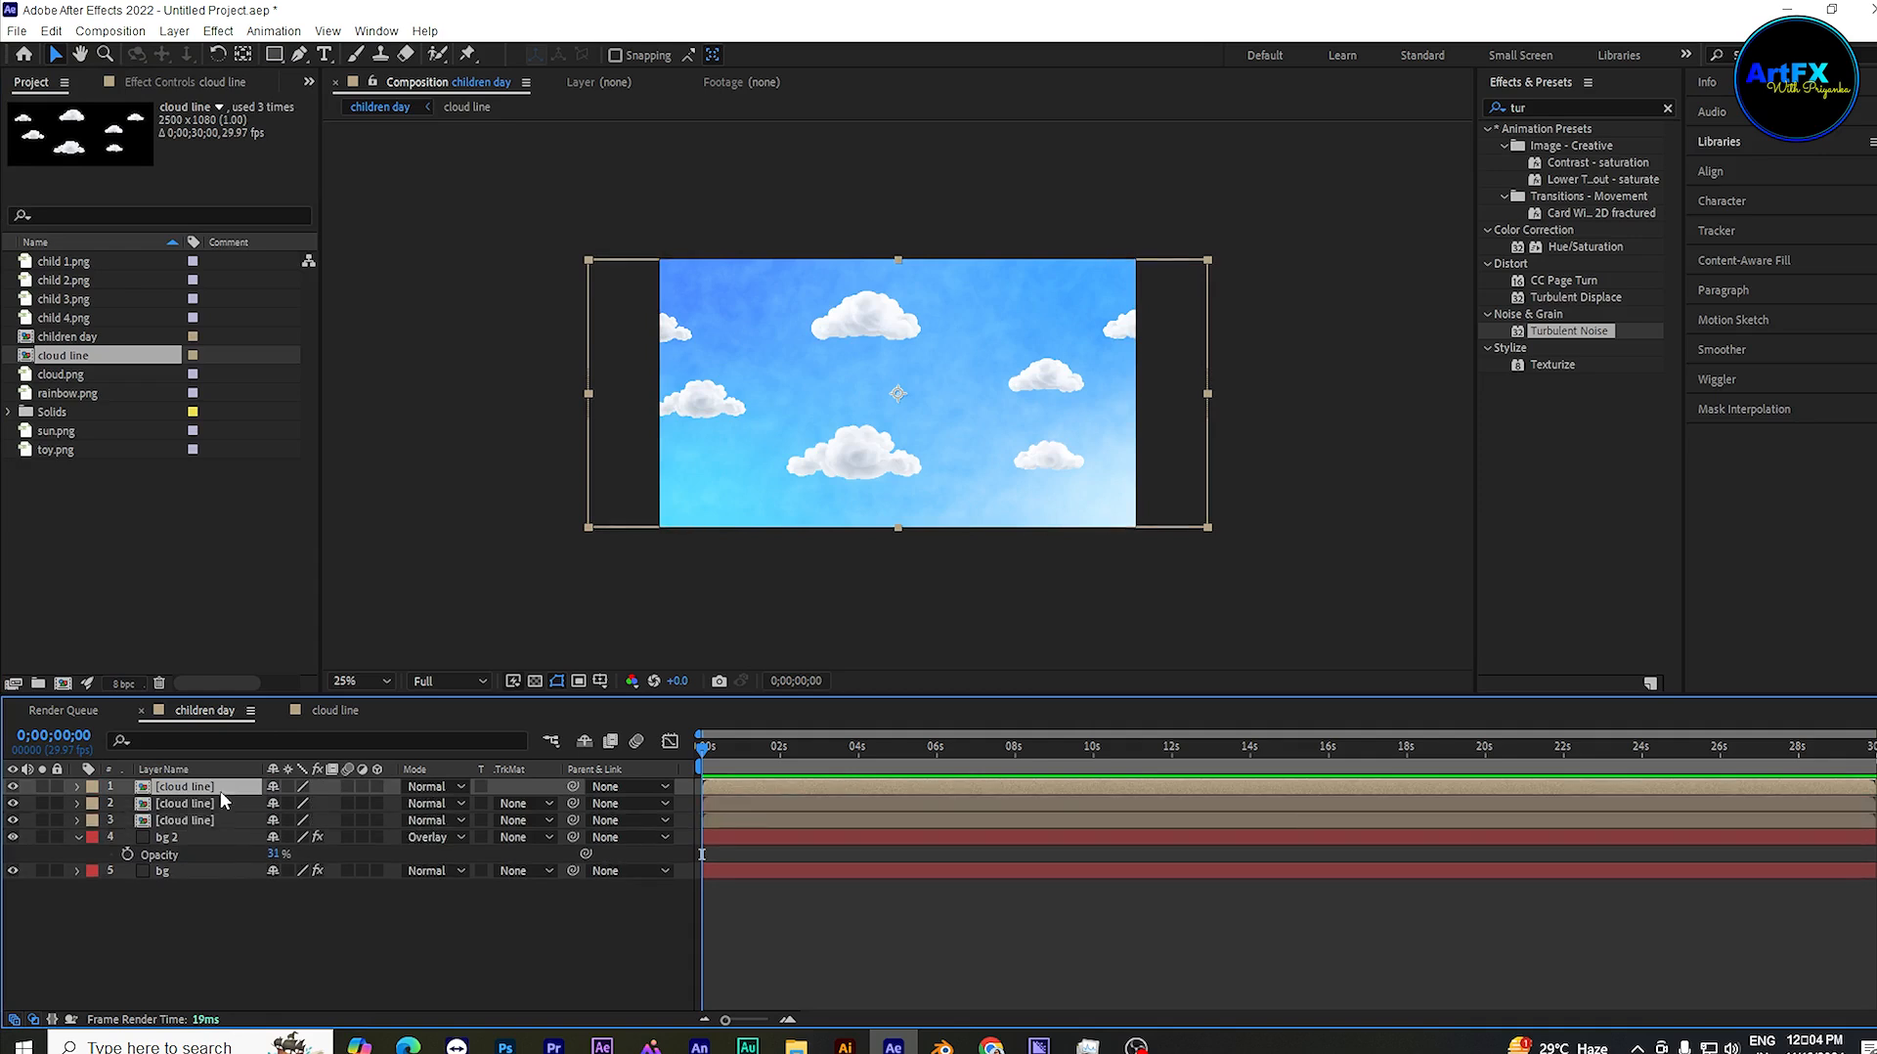
{"action": "left_click", "coordinate": [228, 919]}
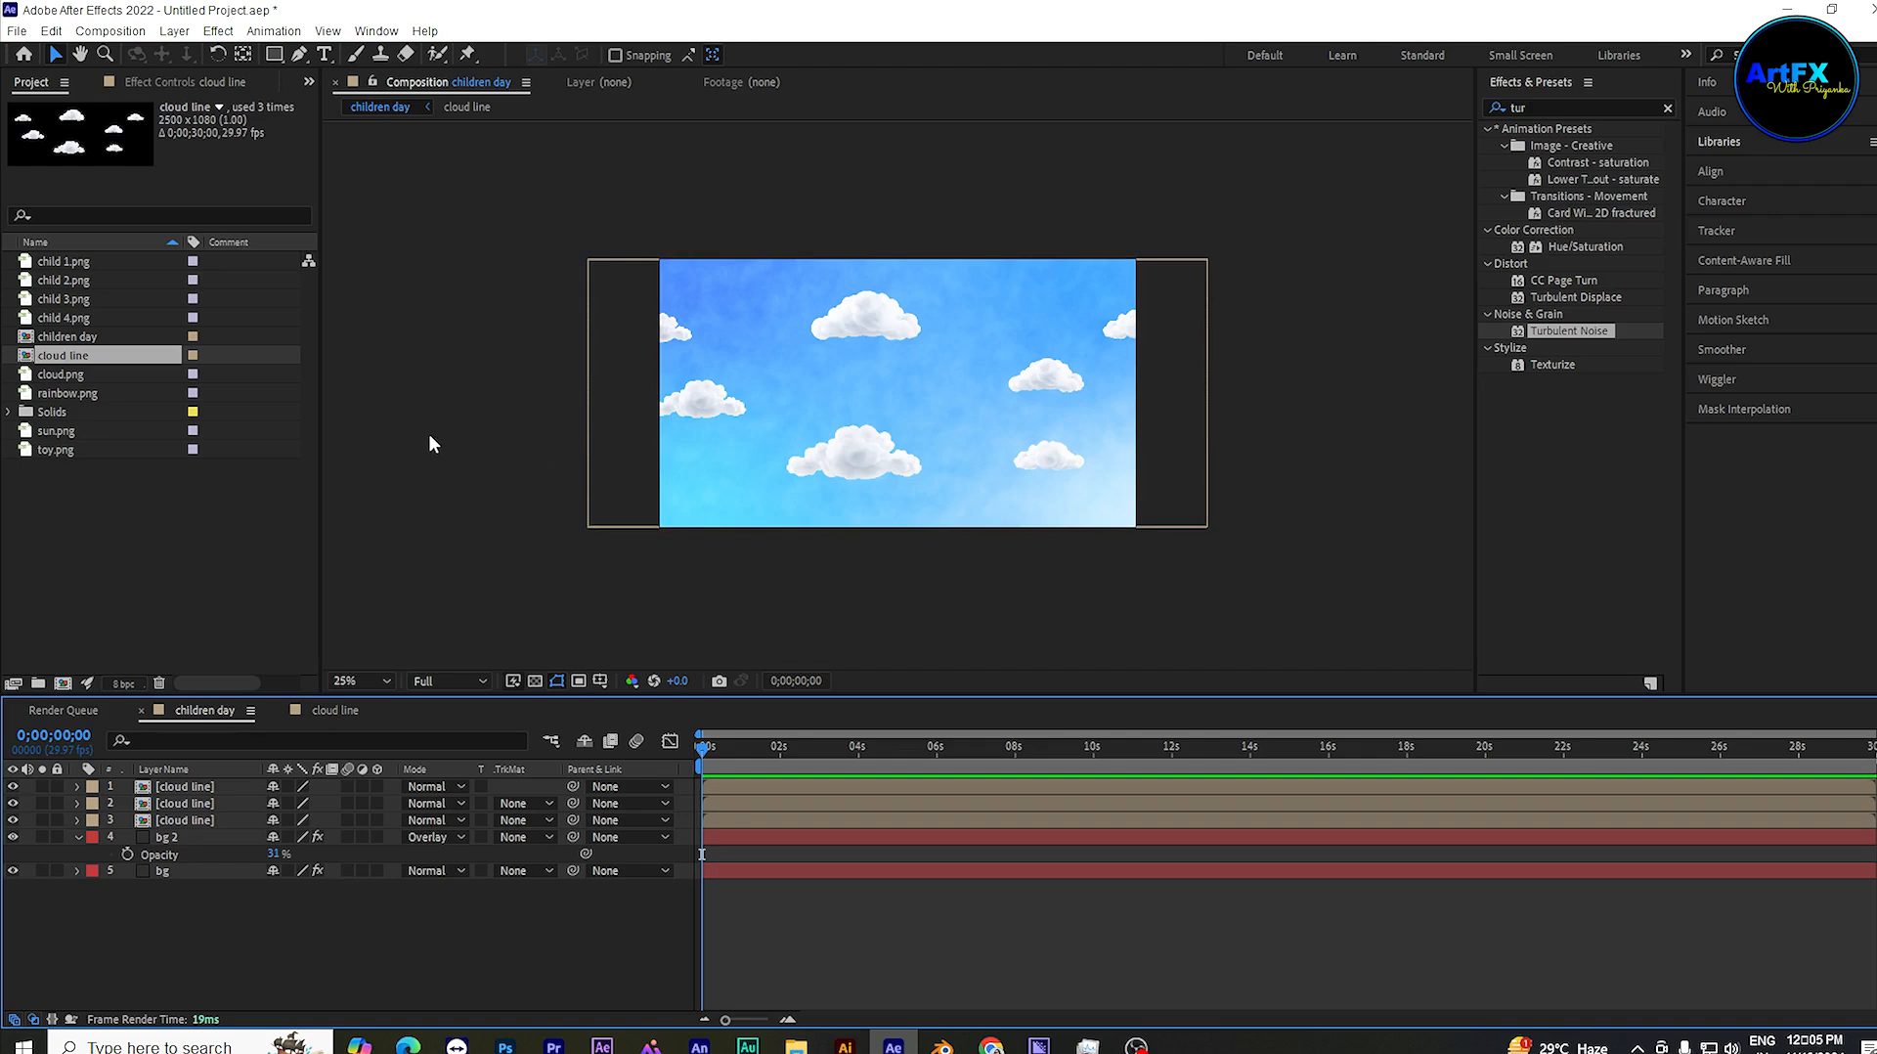
Step: Create a two-node camera with the 50mm preset in the children day composition
{"action": "right_click", "coordinate": [409, 457]}
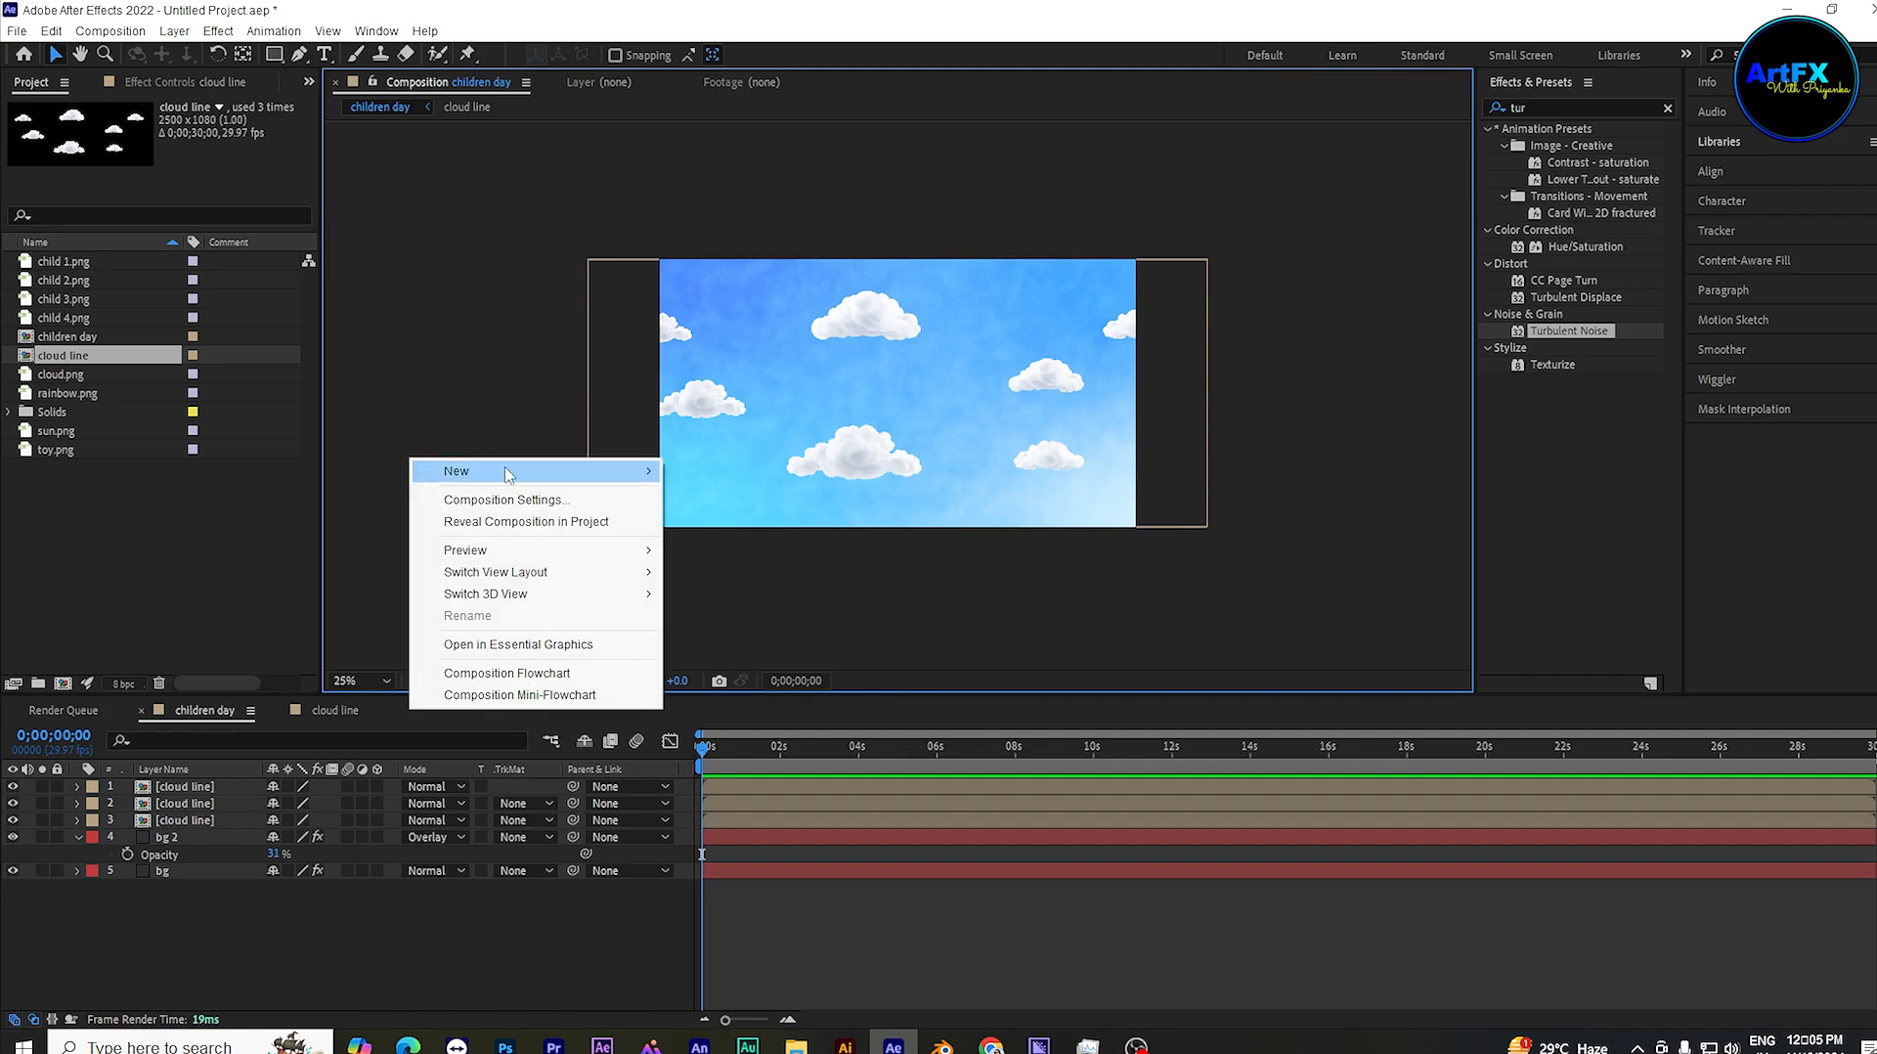
{"action": "mouse_move", "coordinate": [501, 471]}
{"action": "left_click", "coordinate": [716, 565]}
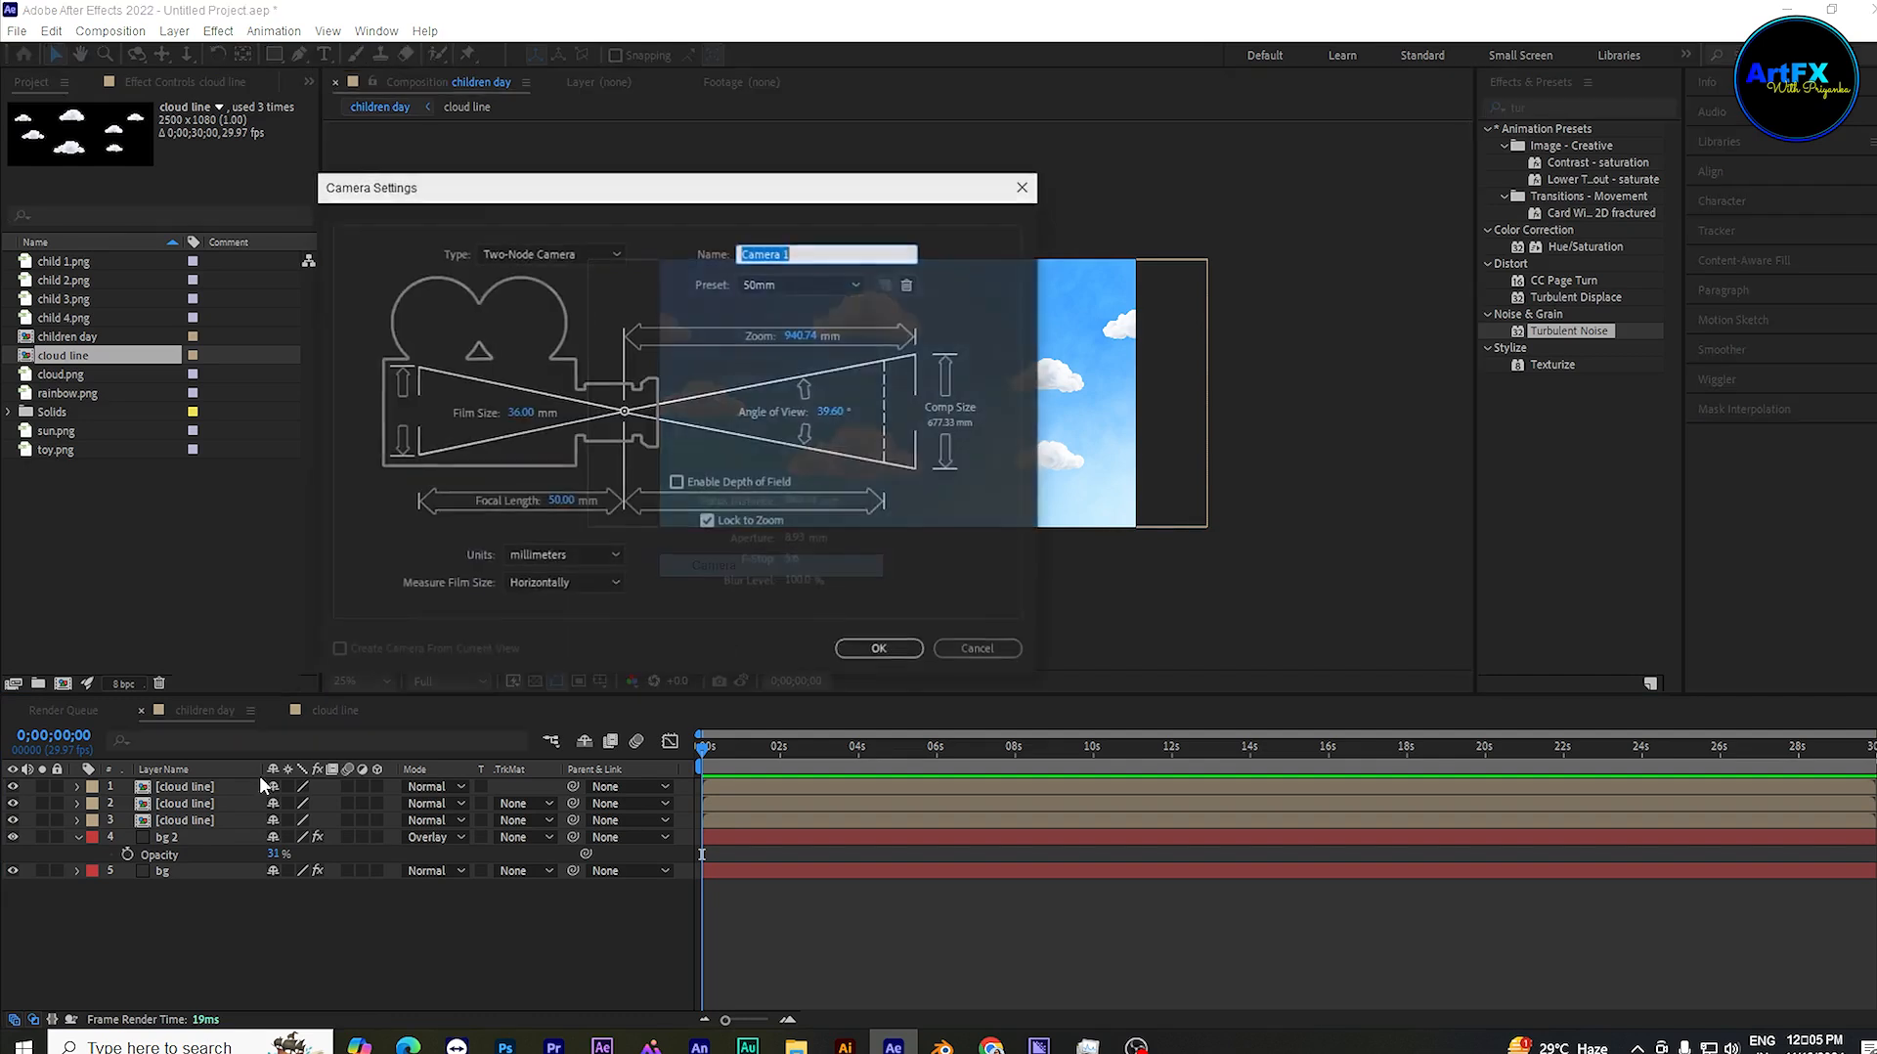
{"action": "left_click", "coordinate": [880, 650]}
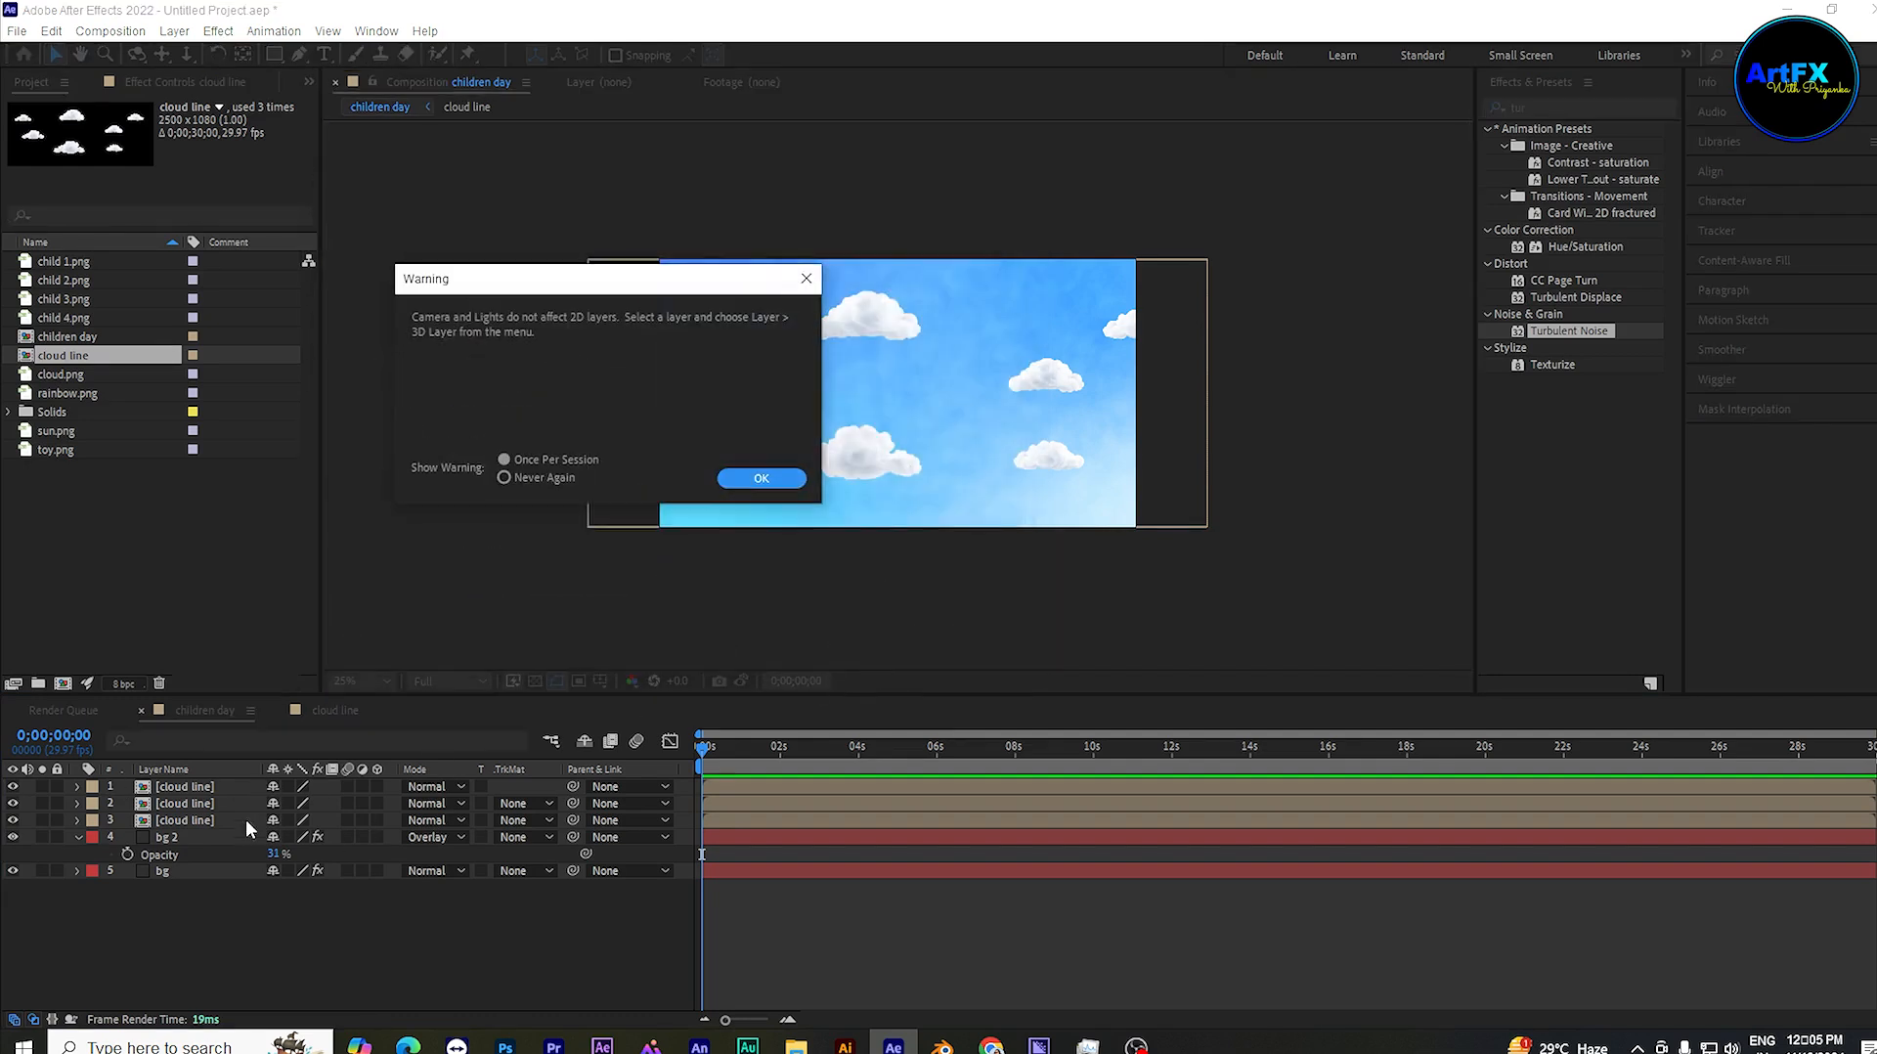
{"action": "left_click", "coordinate": [741, 479]}
Step: Create an adjustment layer and parent Camera 1 to it
{"action": "right_click", "coordinate": [408, 402]}
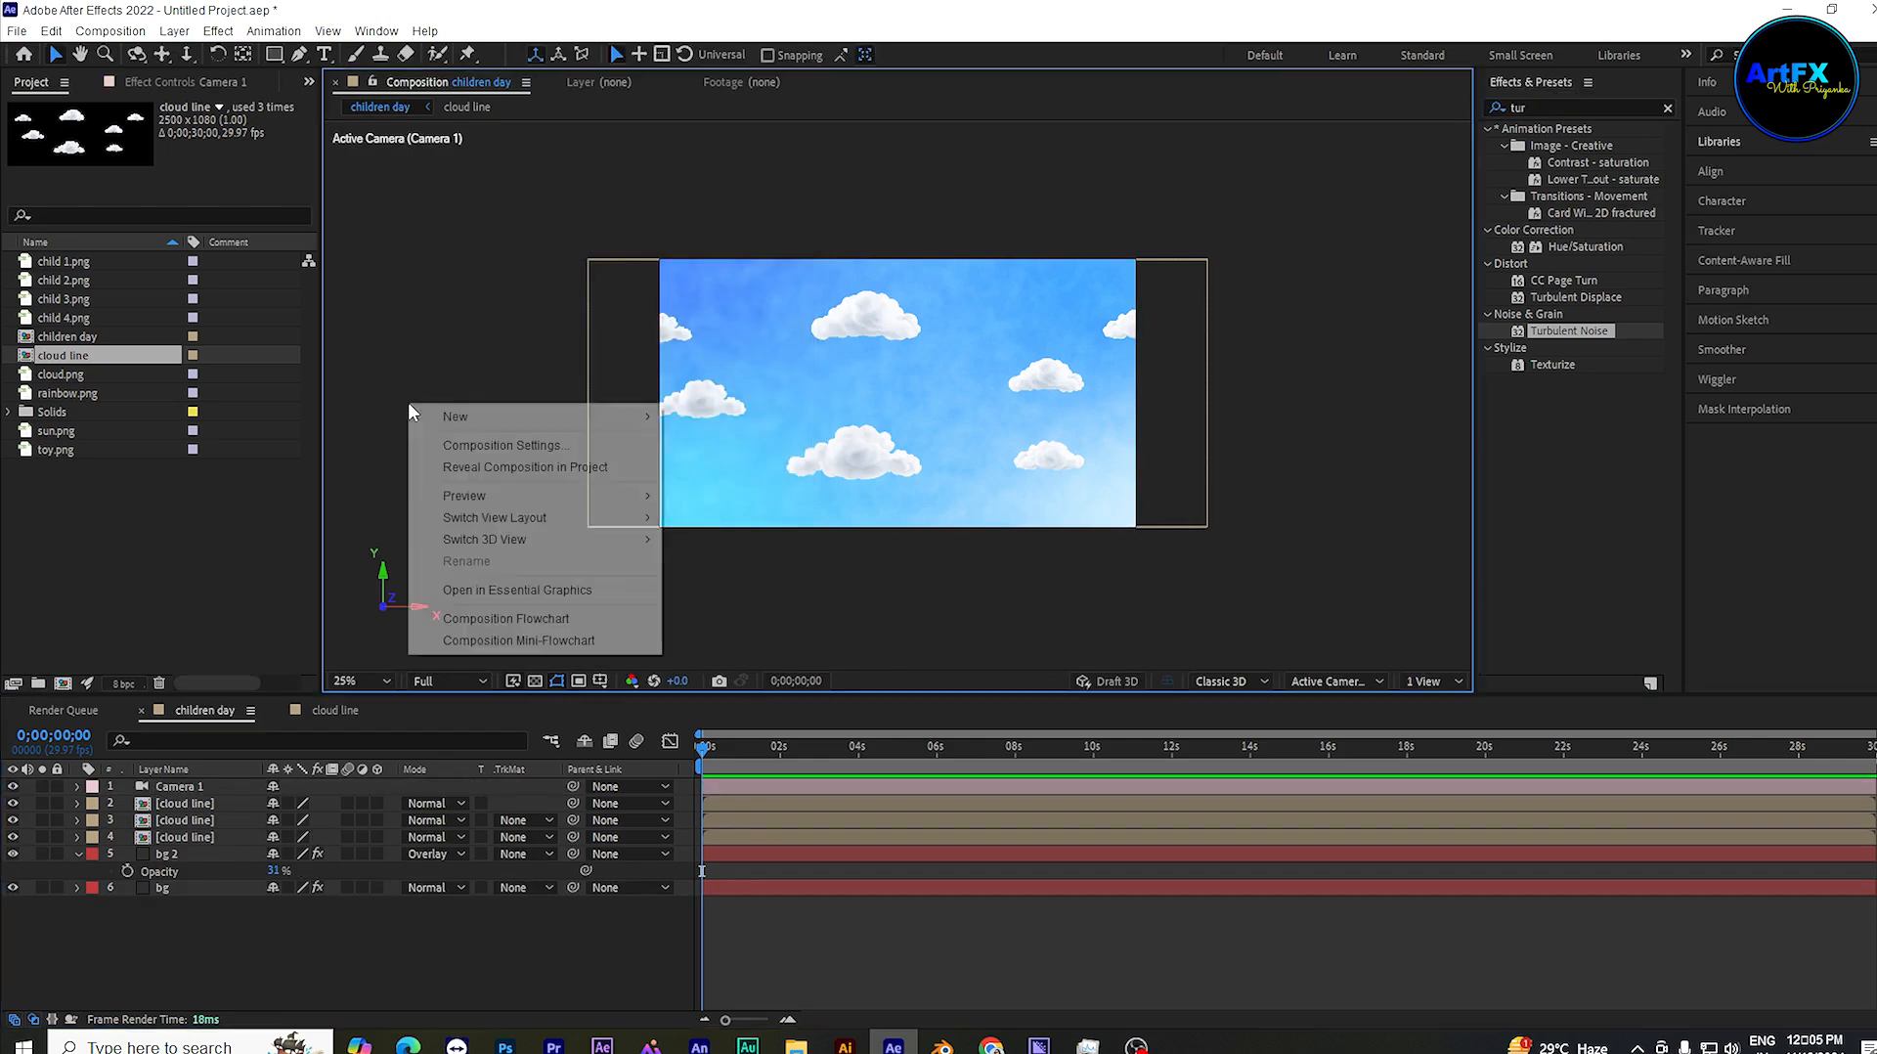
{"action": "mouse_move", "coordinate": [513, 418]}
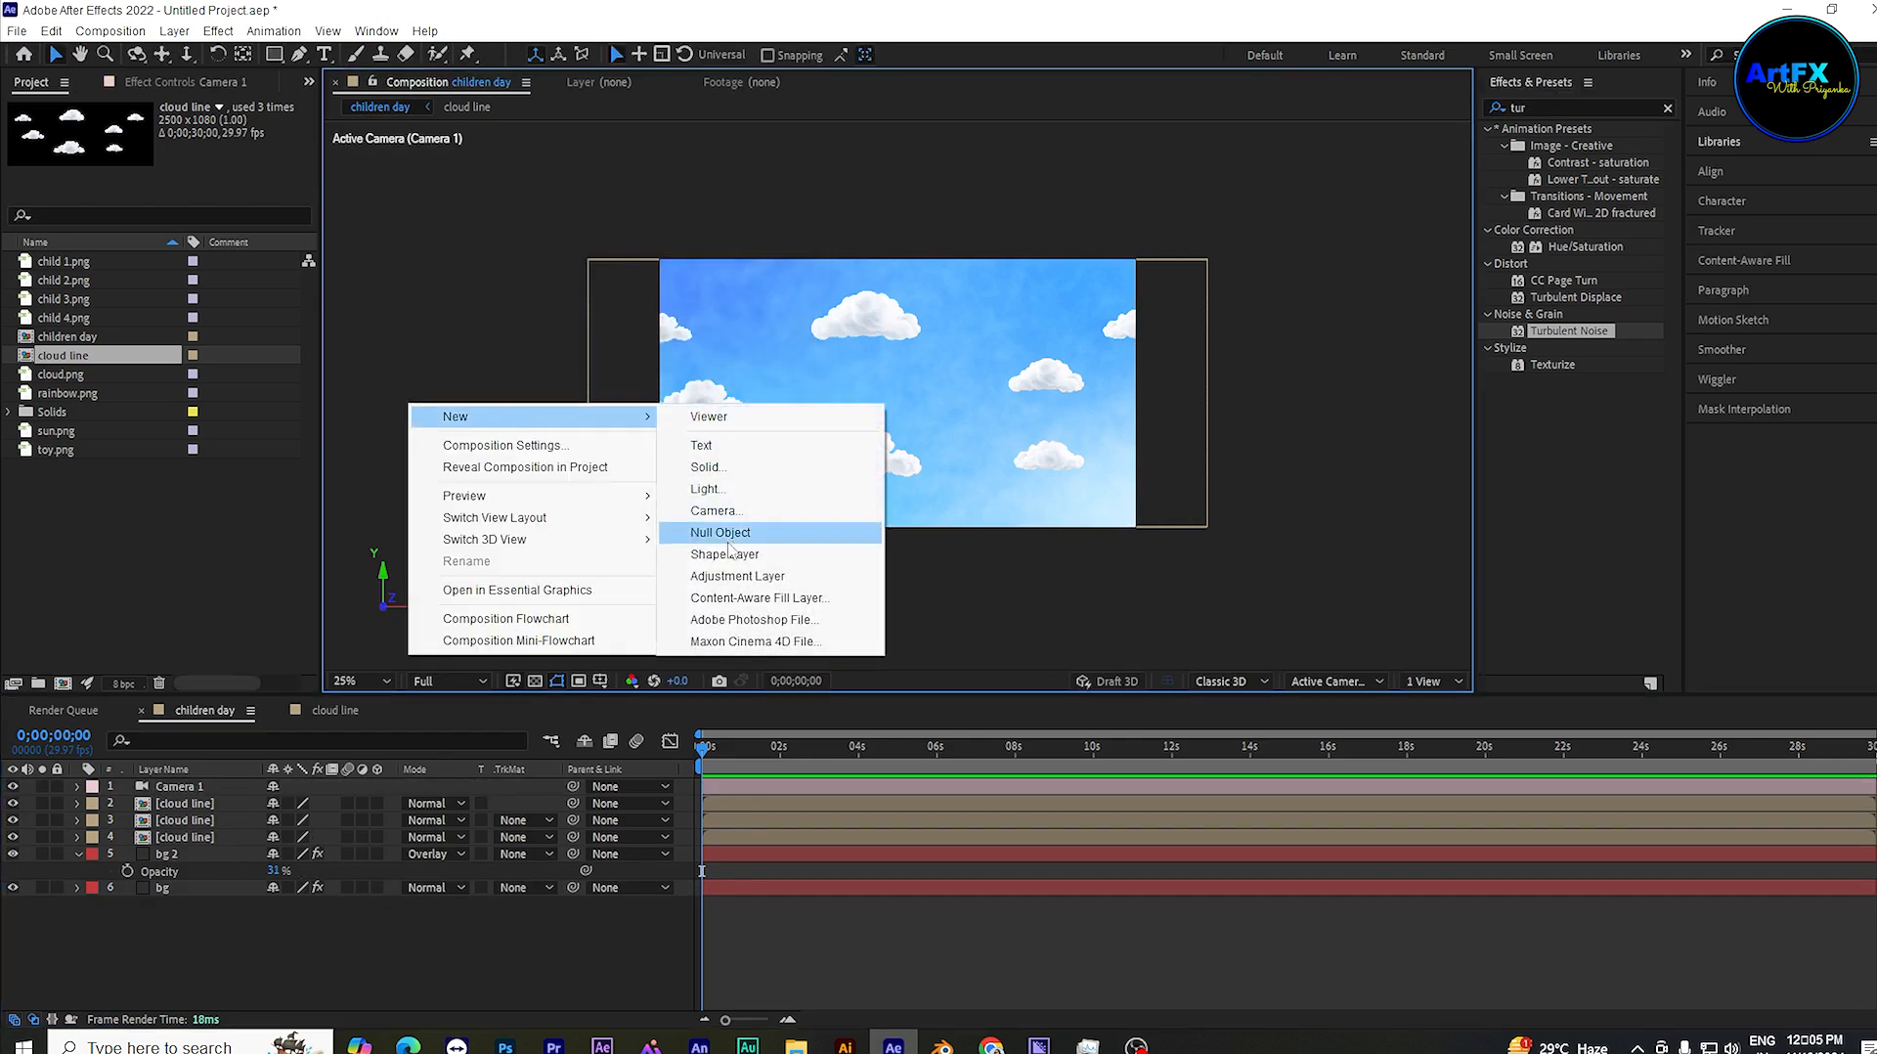
{"action": "left_click", "coordinate": [733, 577]}
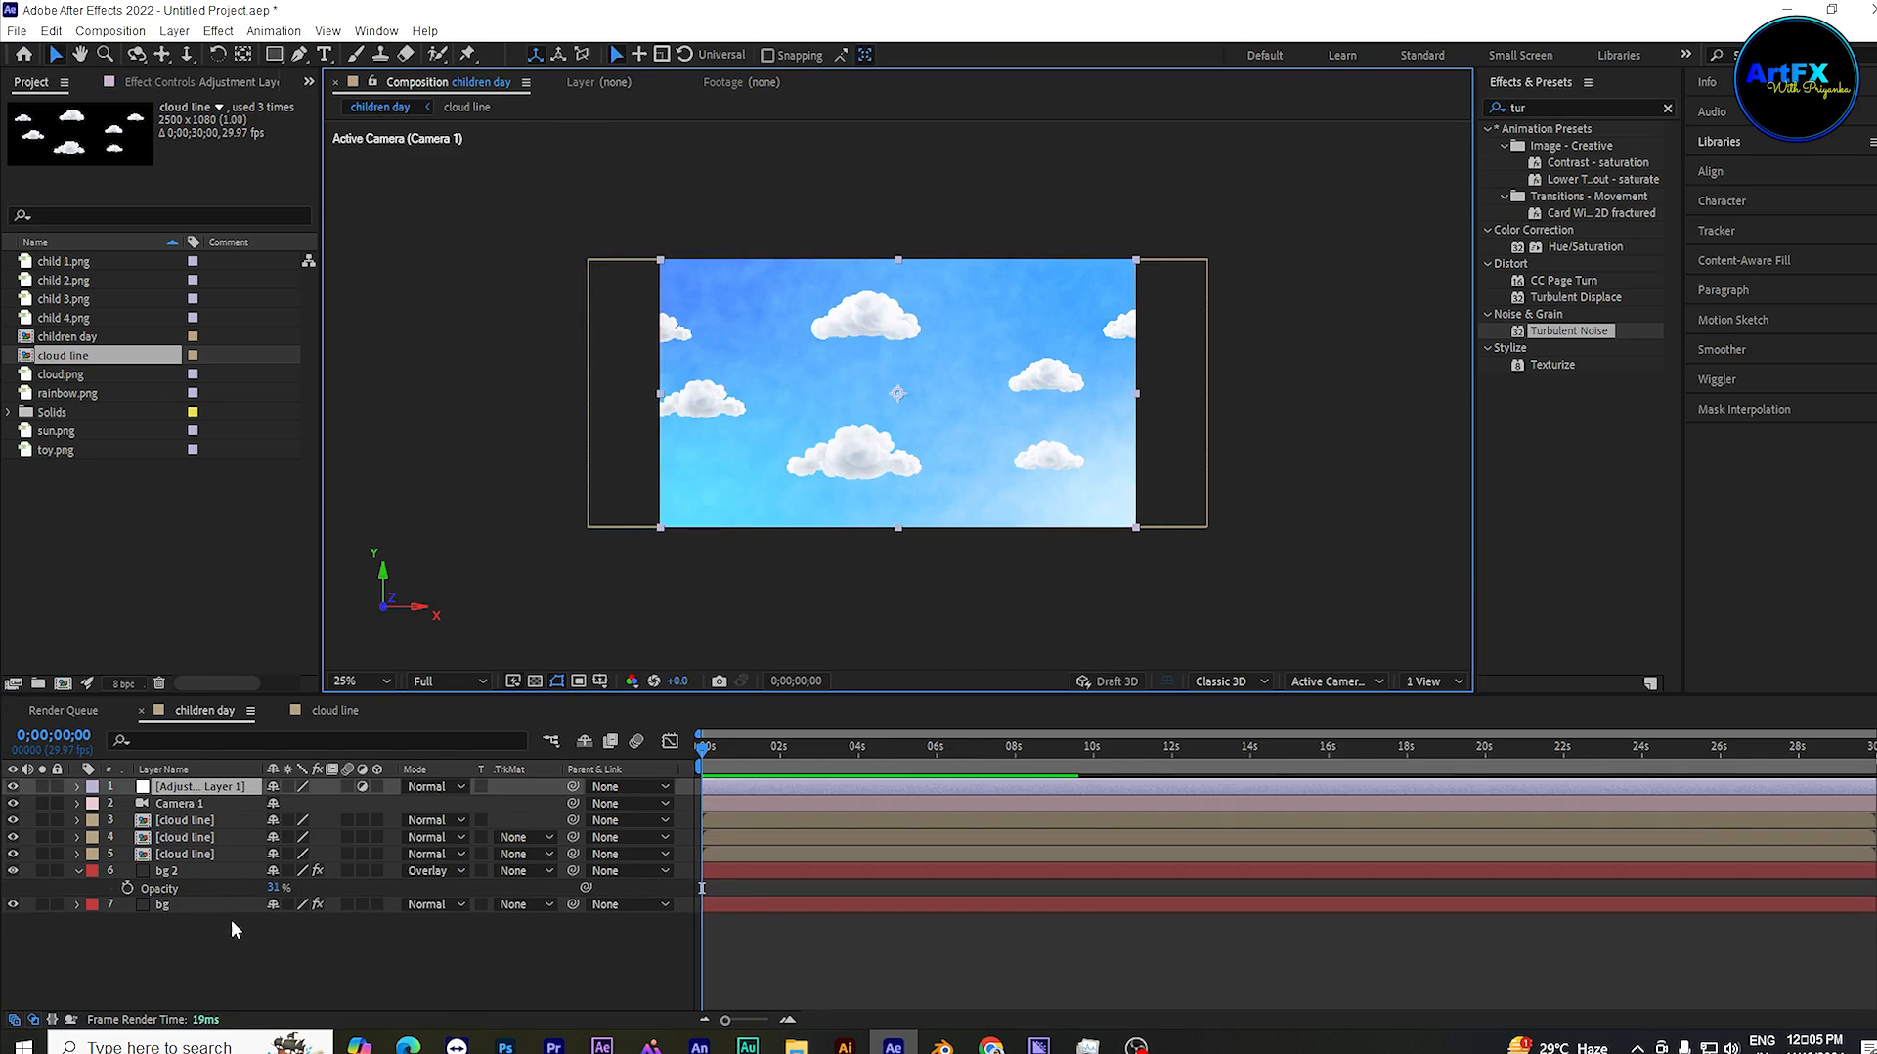
{"action": "left_click", "coordinate": [219, 807]}
{"action": "left_click_drag", "start_coordinate": [572, 806], "coordinate": [225, 794]}
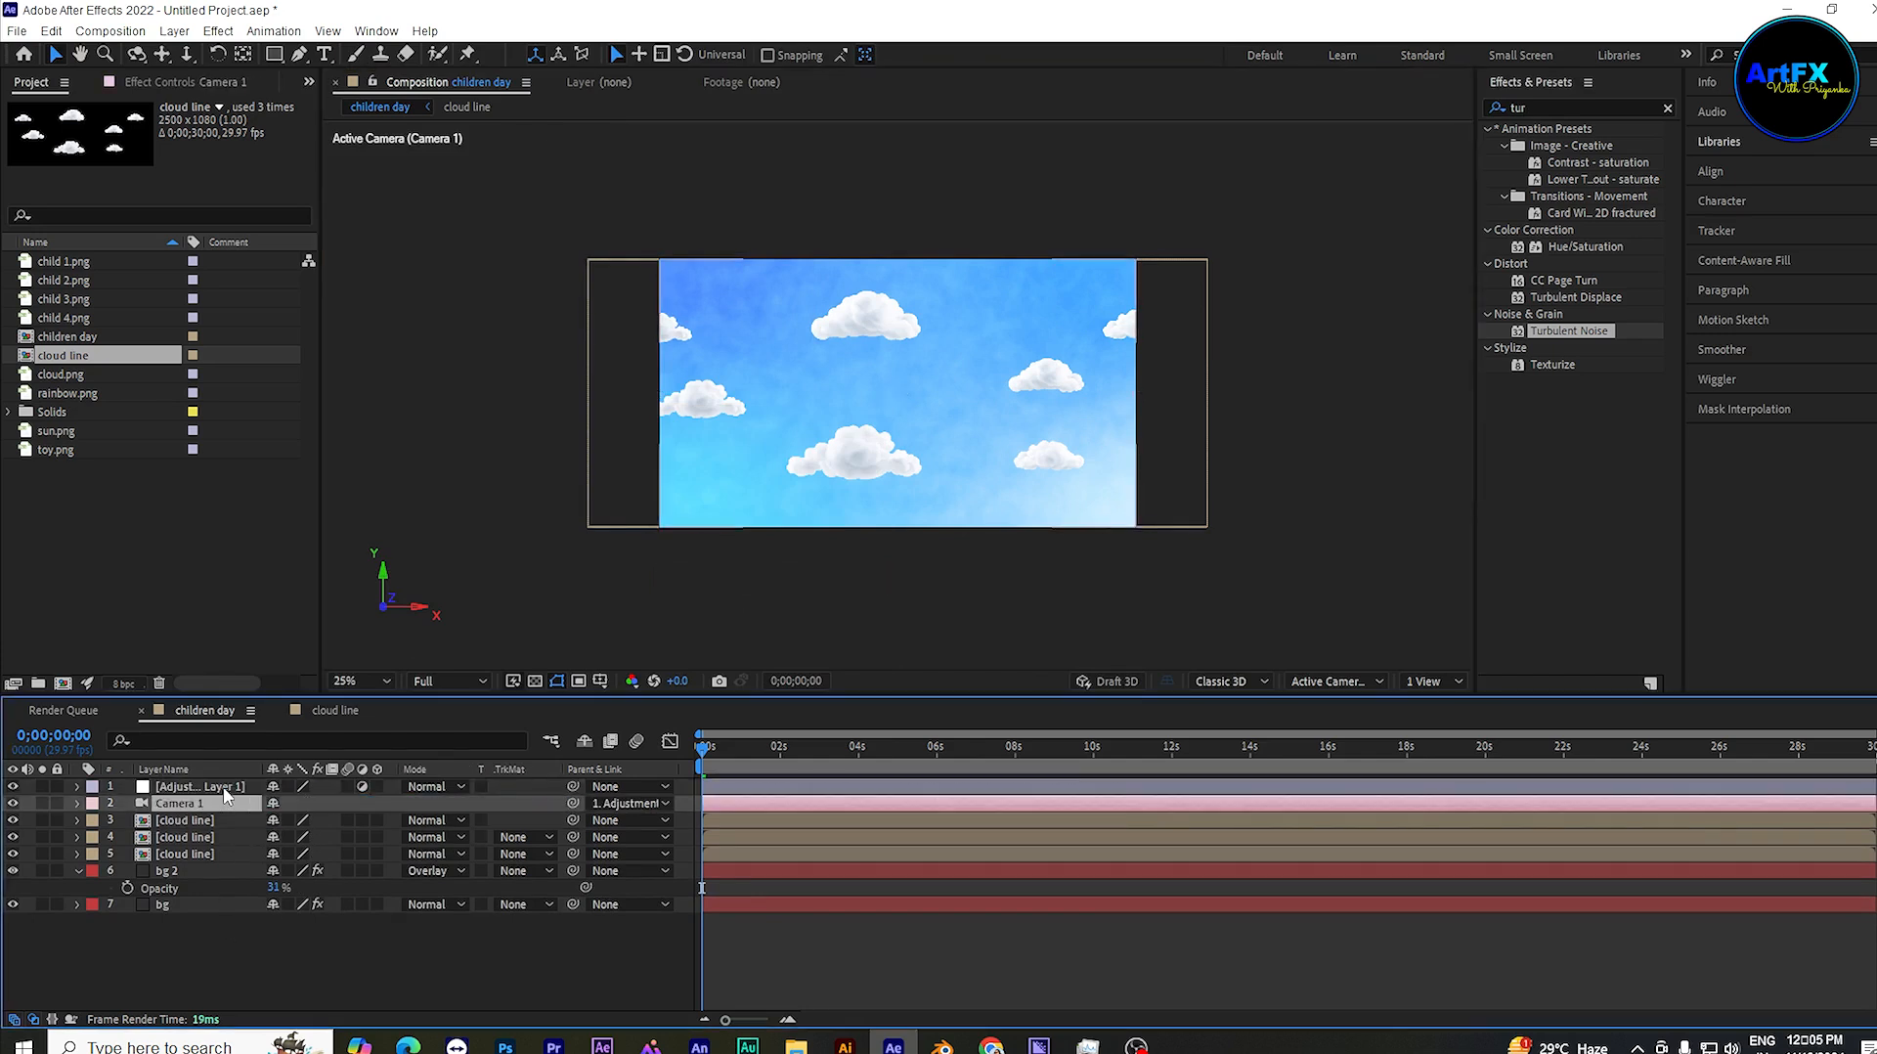
Step: Make the adjustment layer and all three cloud line layers 3D
{"action": "left_click", "coordinate": [202, 784]}
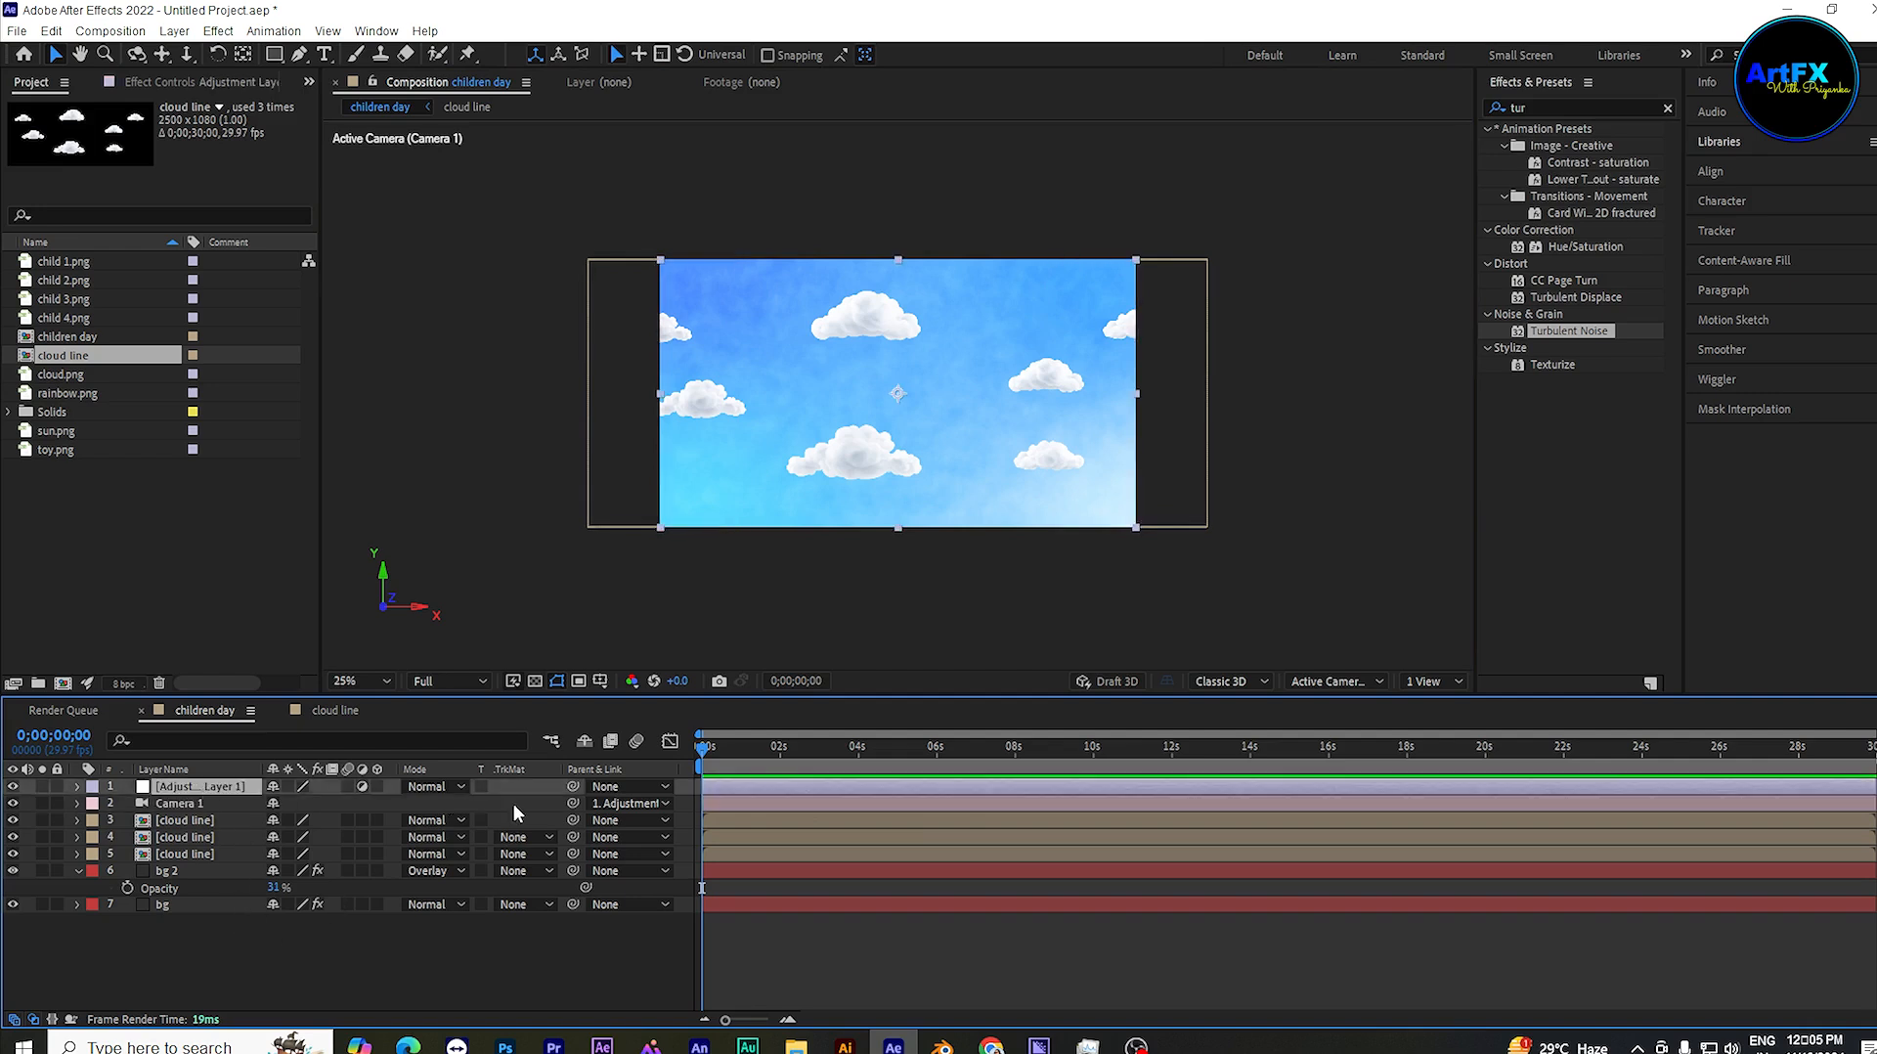
{"action": "left_click", "coordinate": [202, 854]}
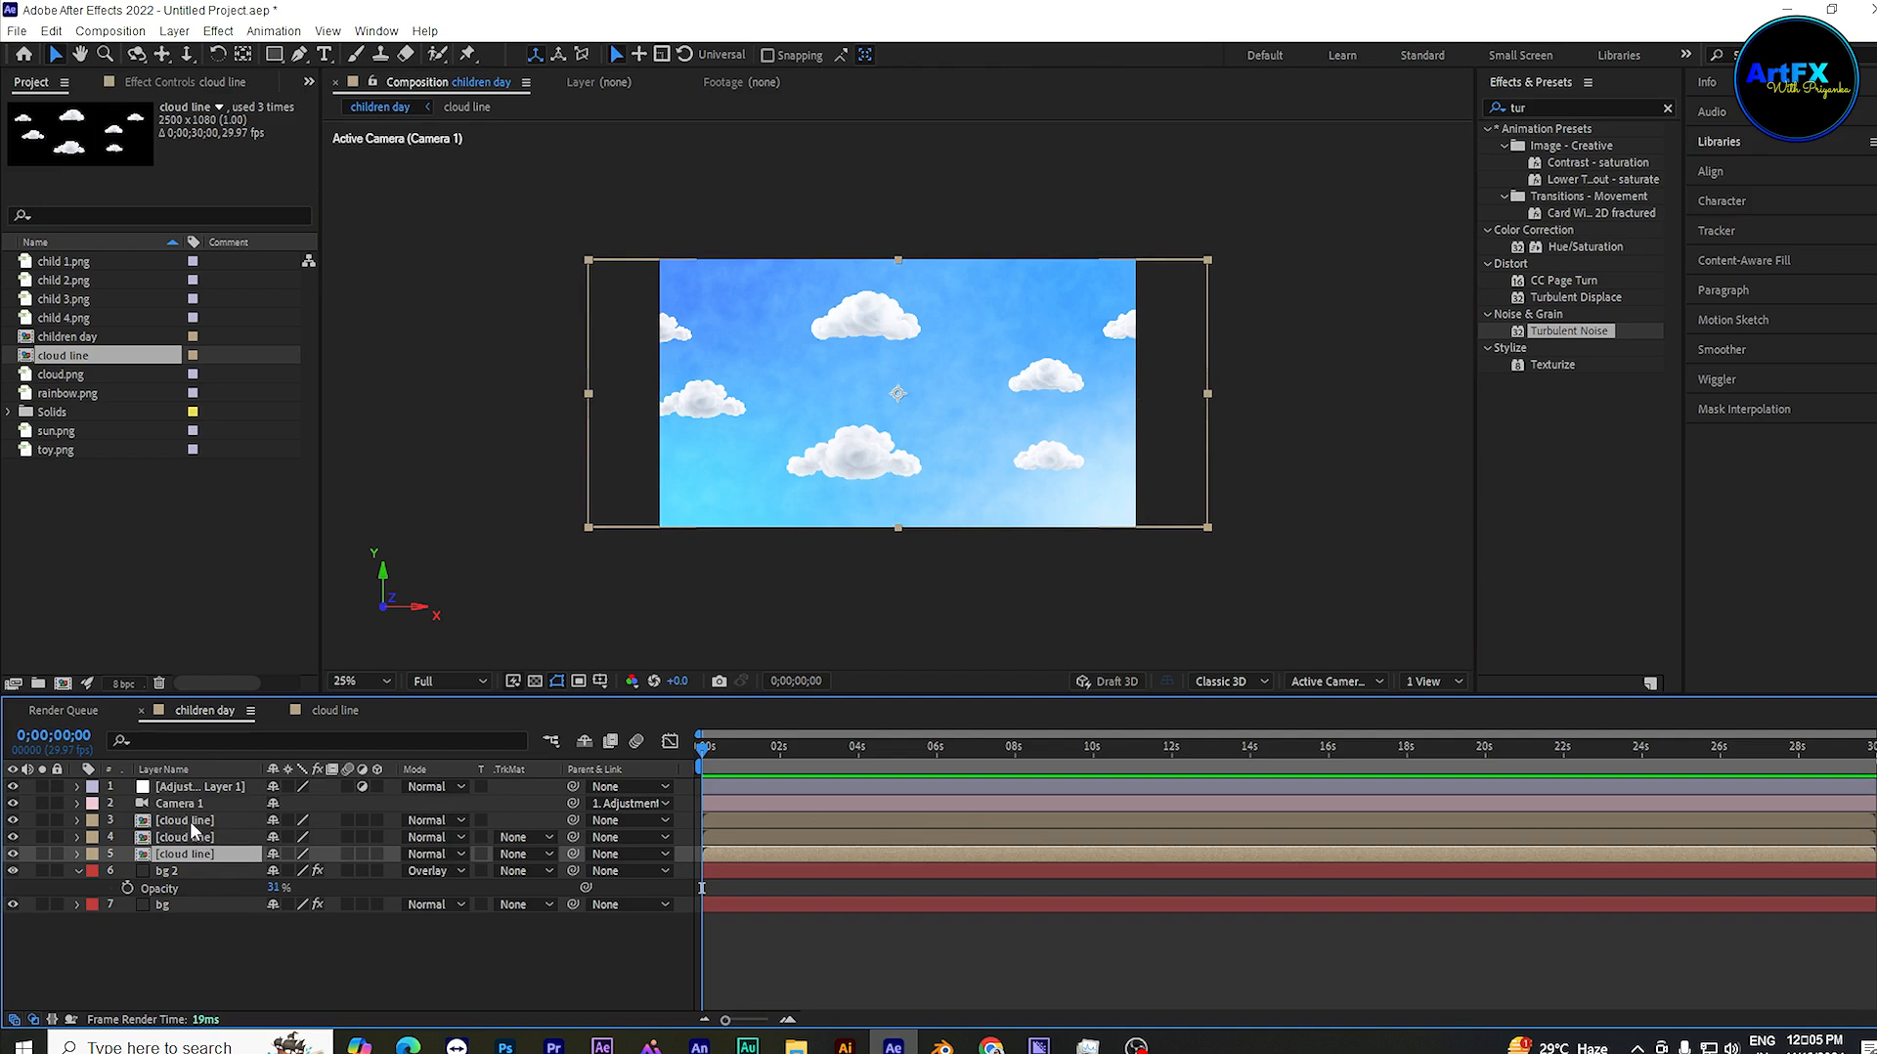
{"action": "left_click", "coordinate": [198, 826], "text": "shift"}
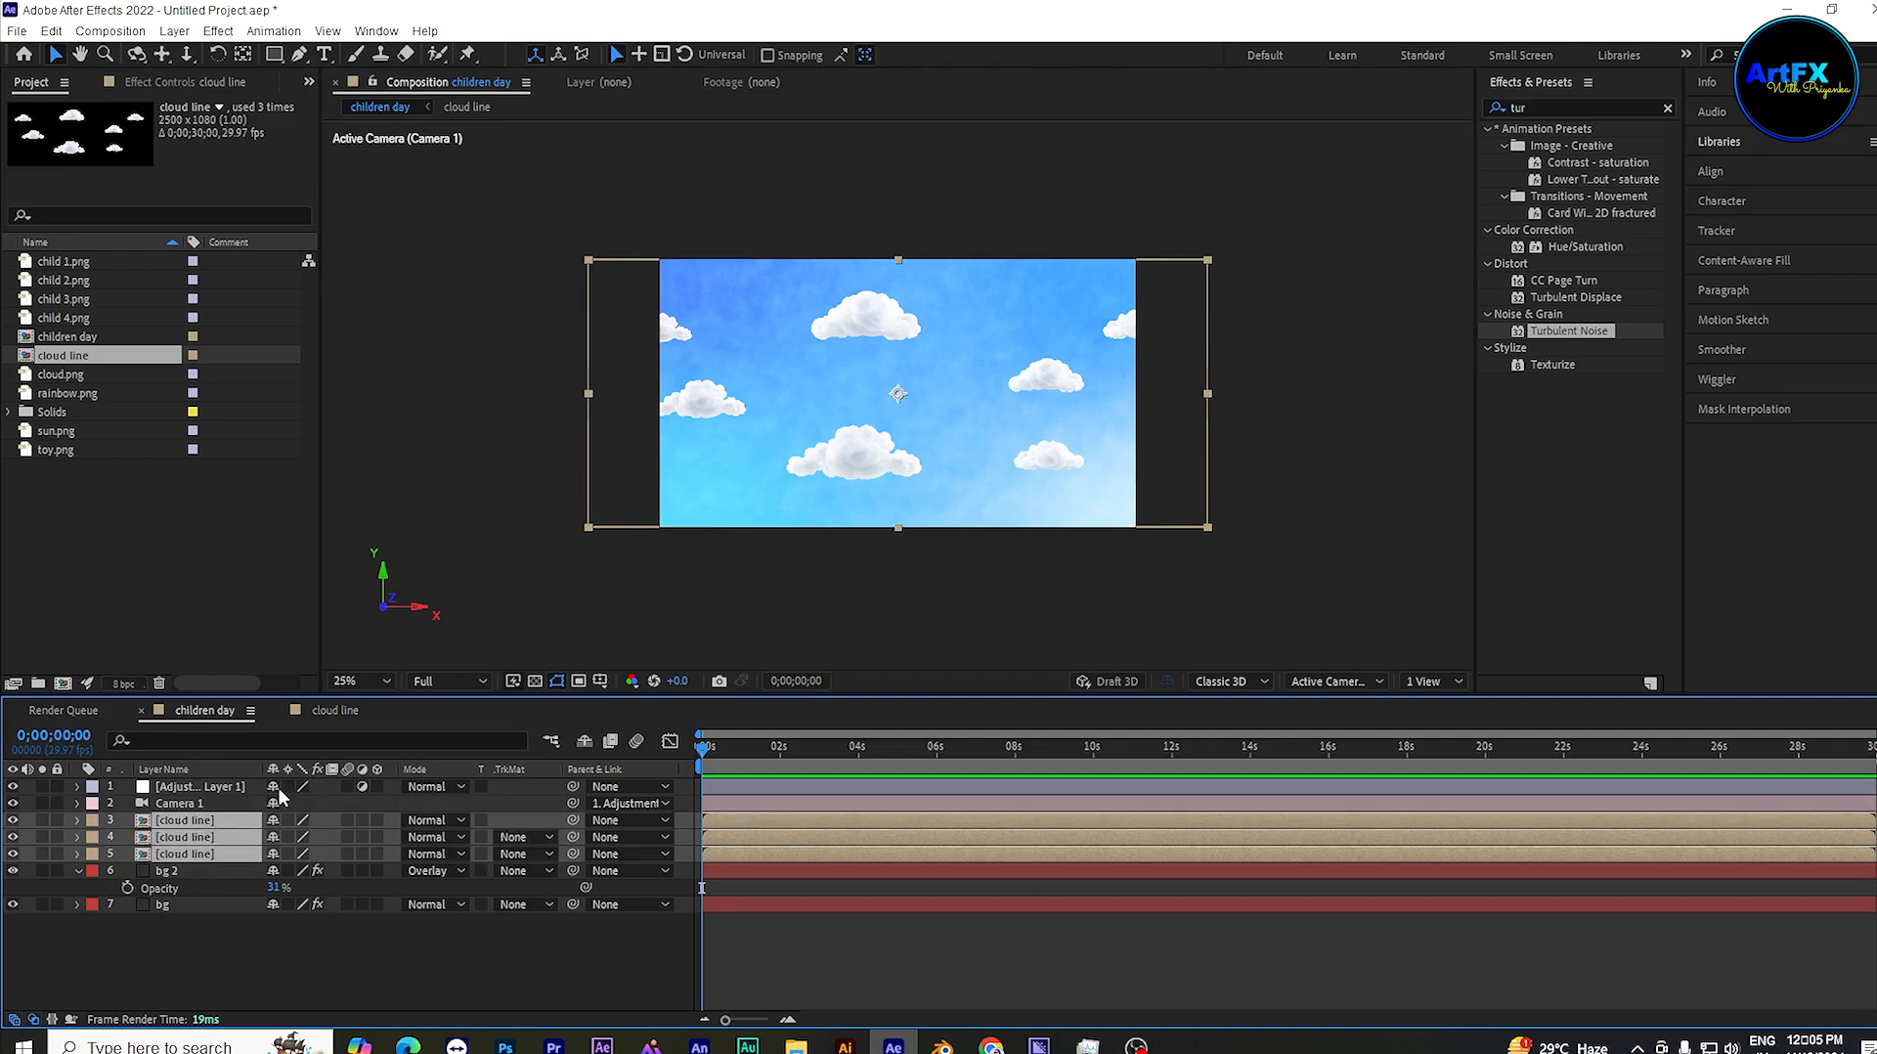
{"action": "left_click", "coordinate": [215, 784], "text": "ctrl"}
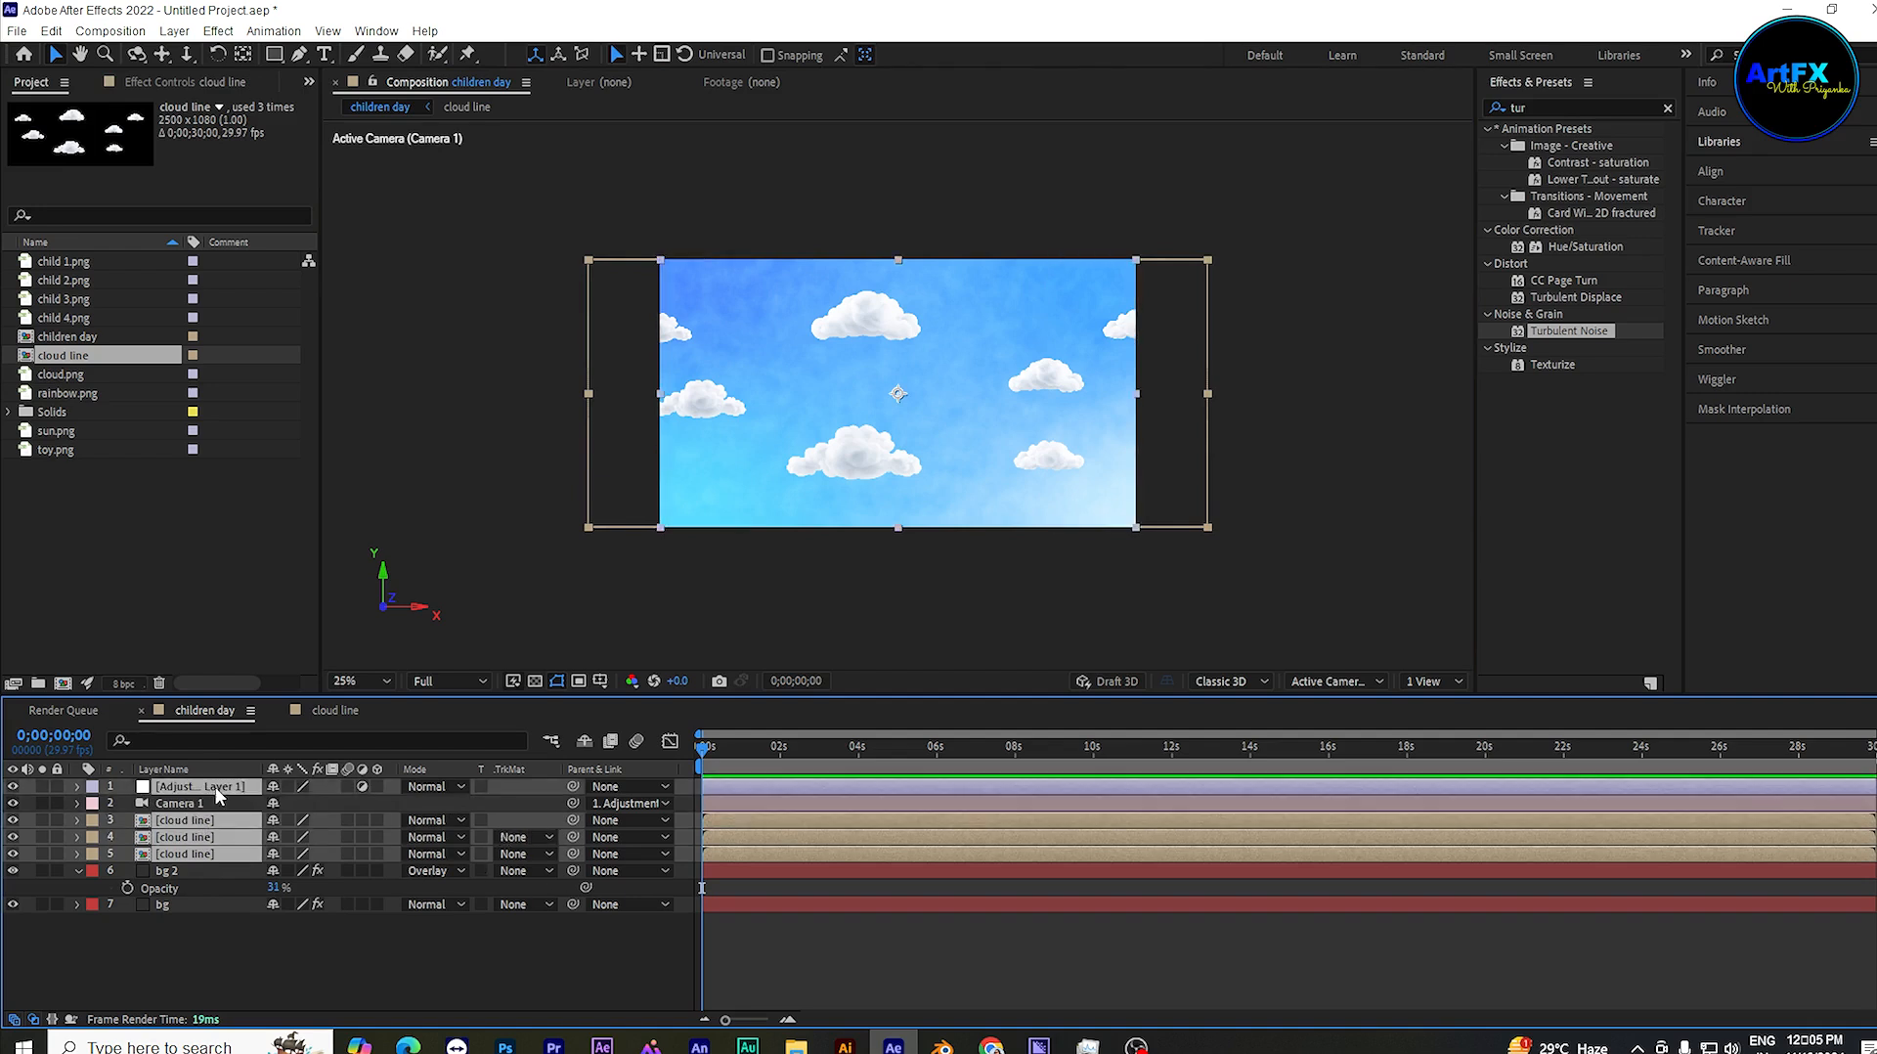
{"action": "left_click", "coordinate": [377, 819]}
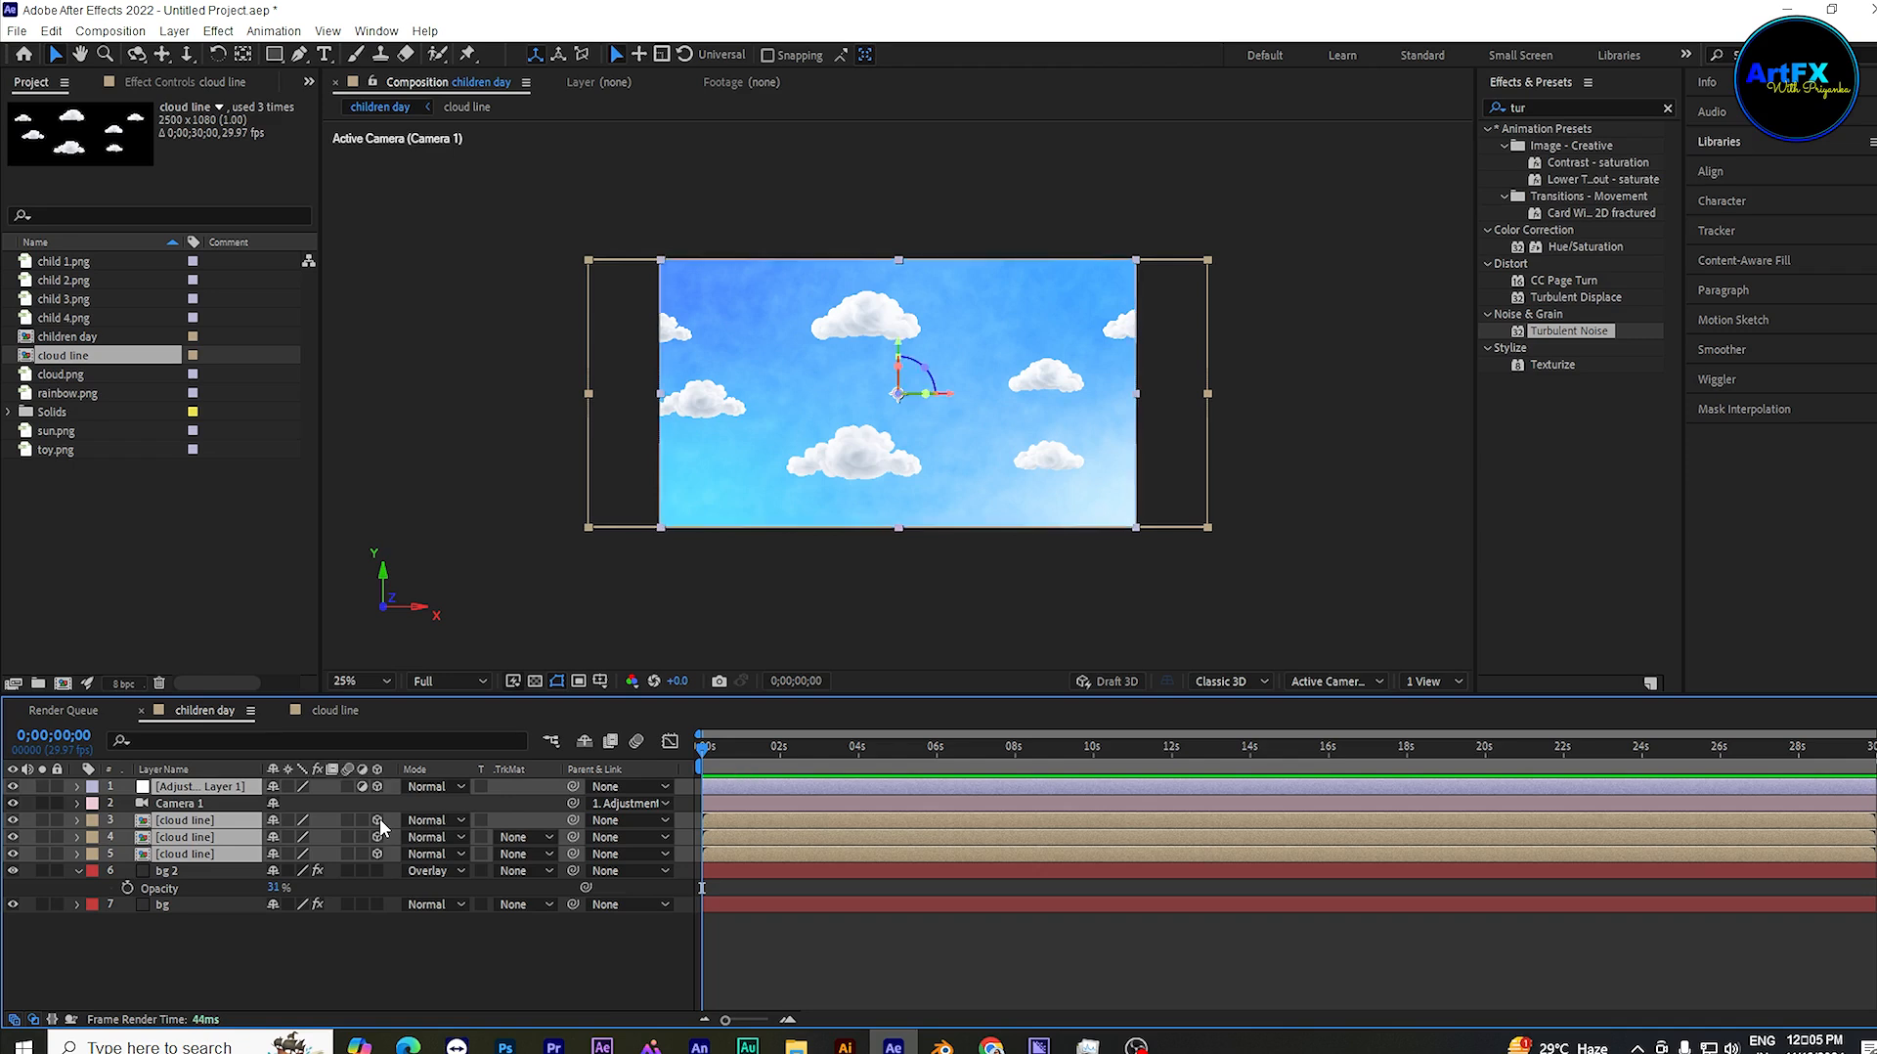
{"action": "left_click", "coordinate": [907, 989]}
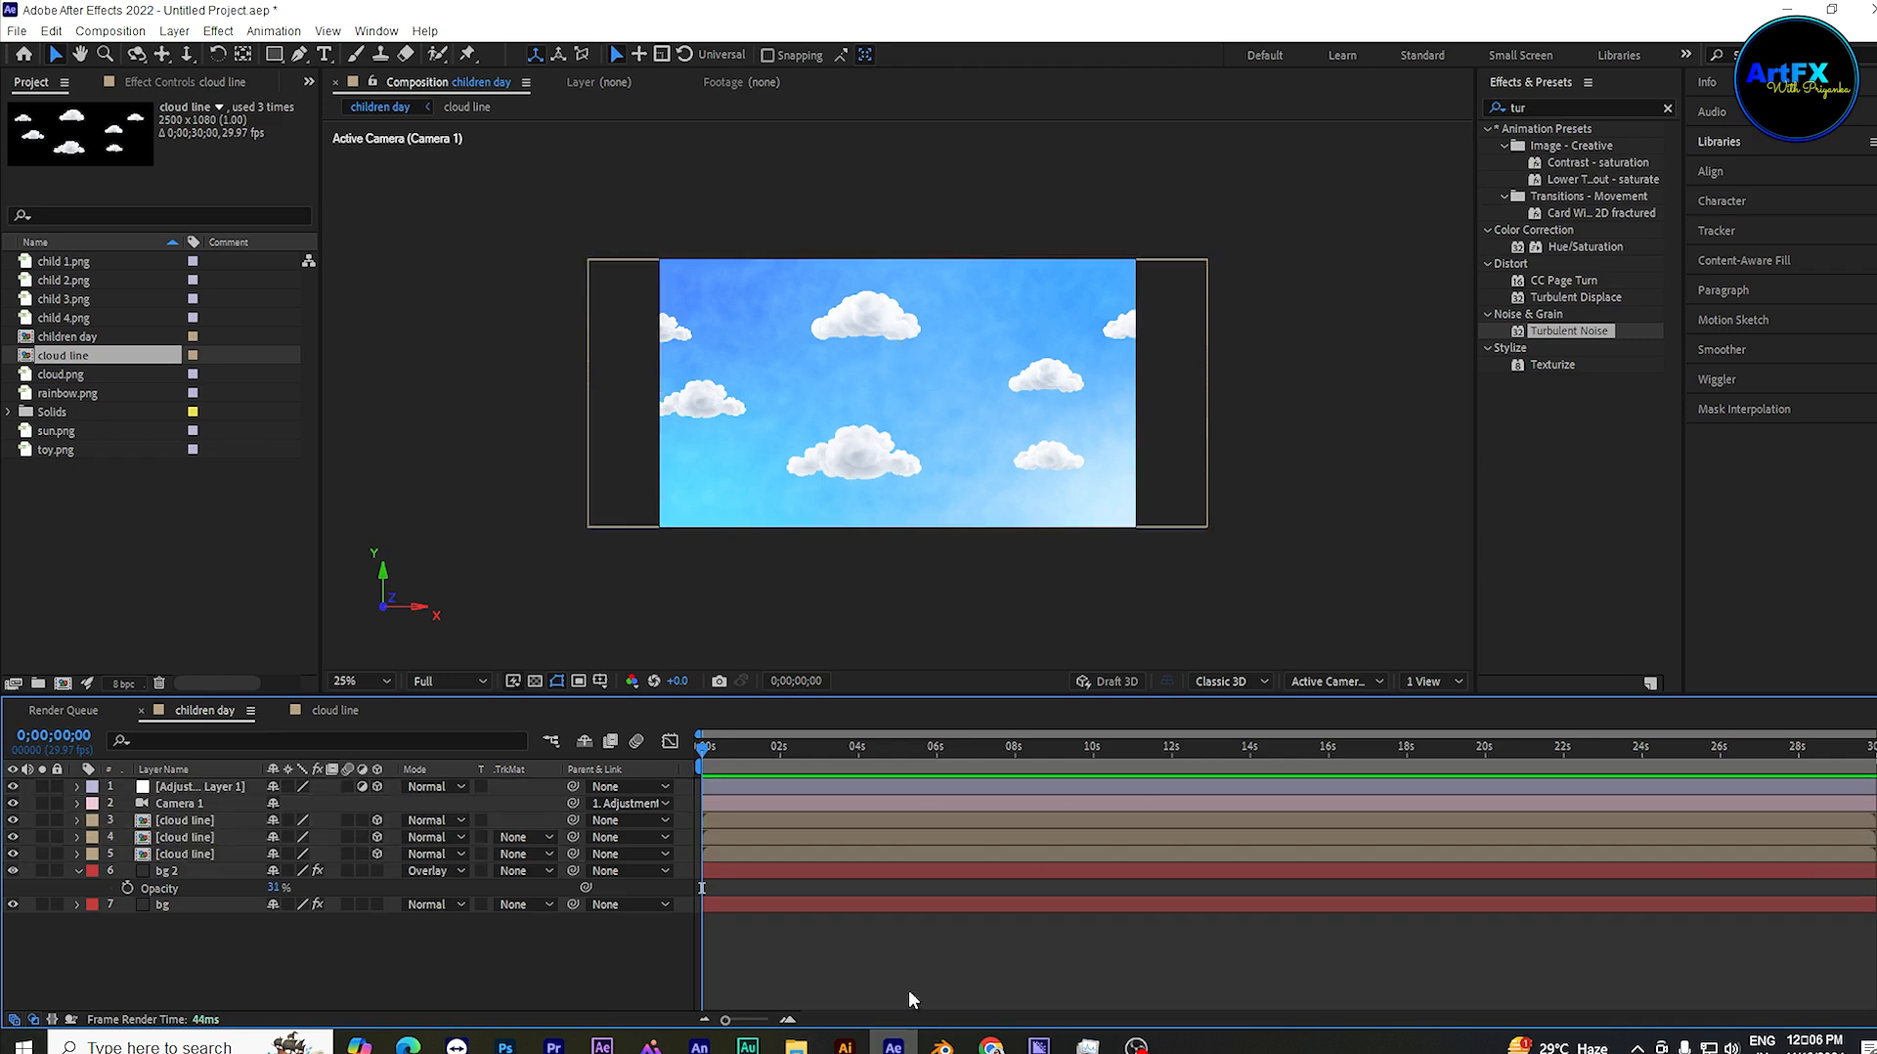
Step: Split the composition viewer into 2 Views and show the Top view beside the active camera view
{"action": "left_click", "coordinate": [1448, 681]}
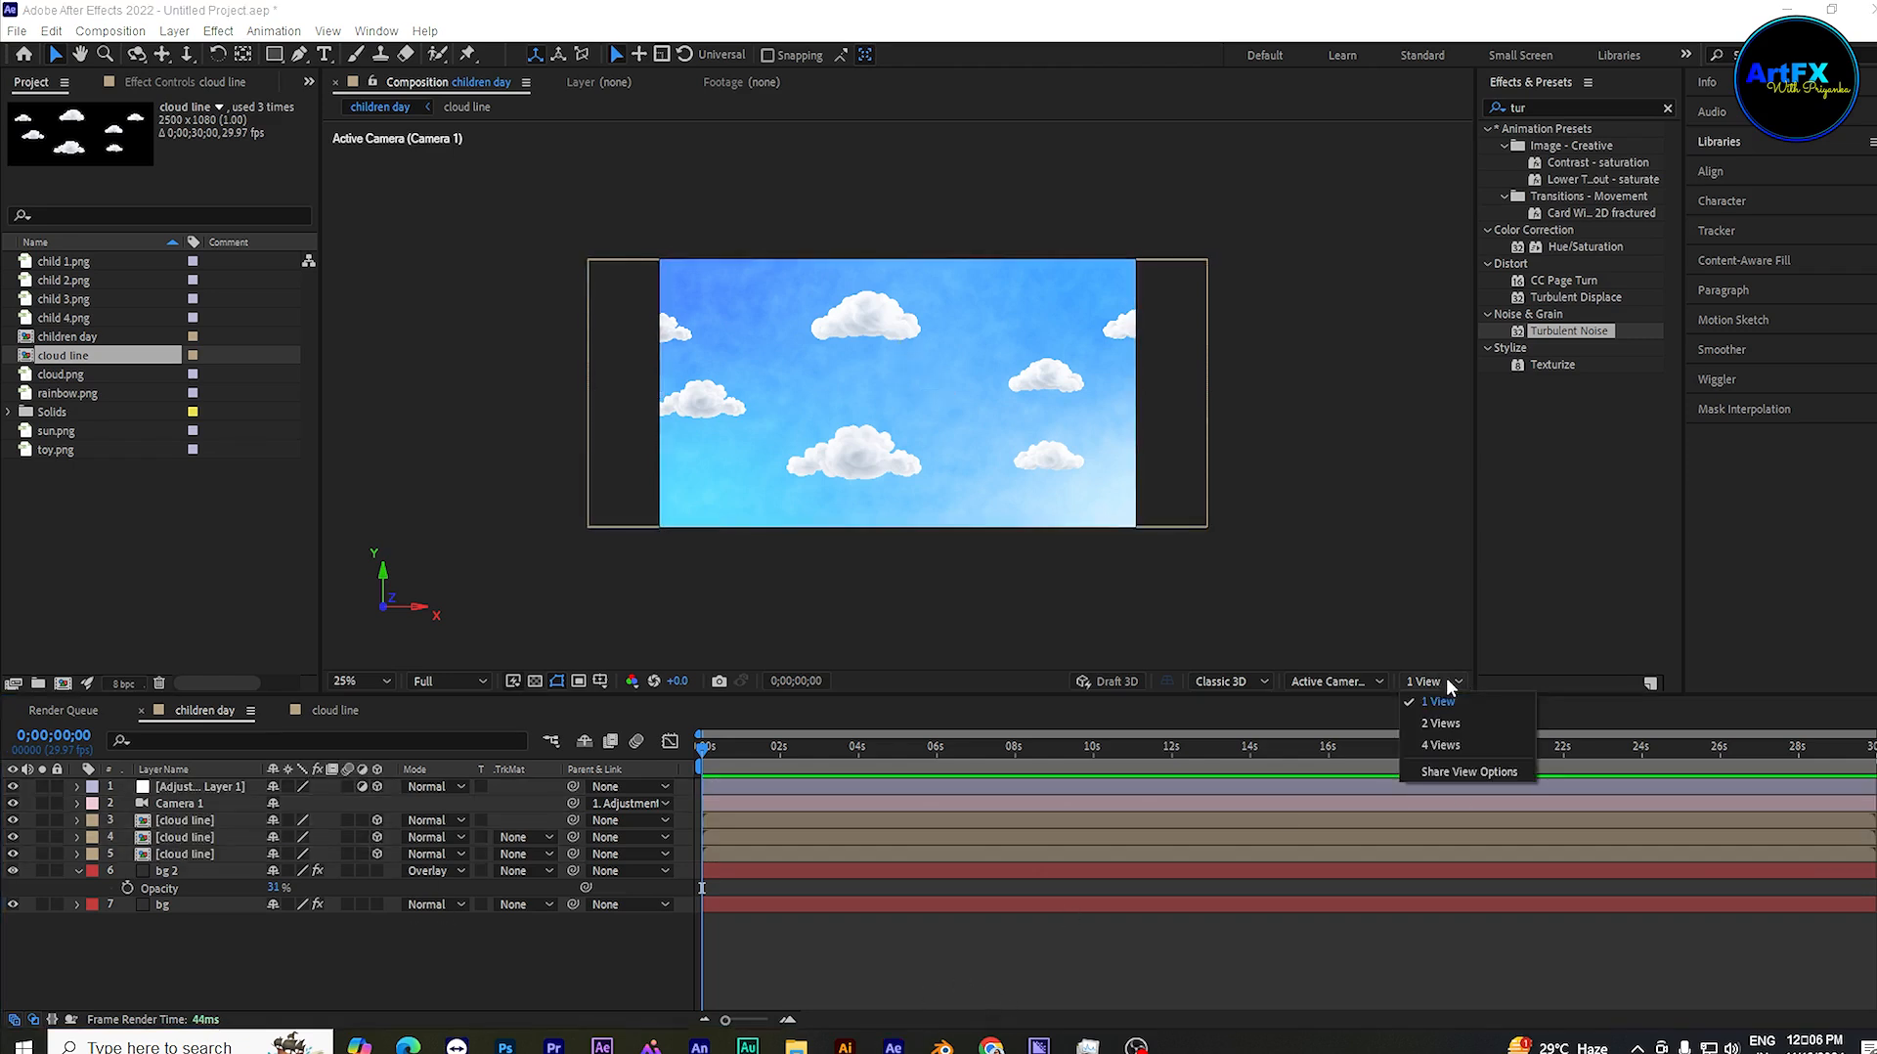
{"action": "left_click", "coordinate": [1457, 736]}
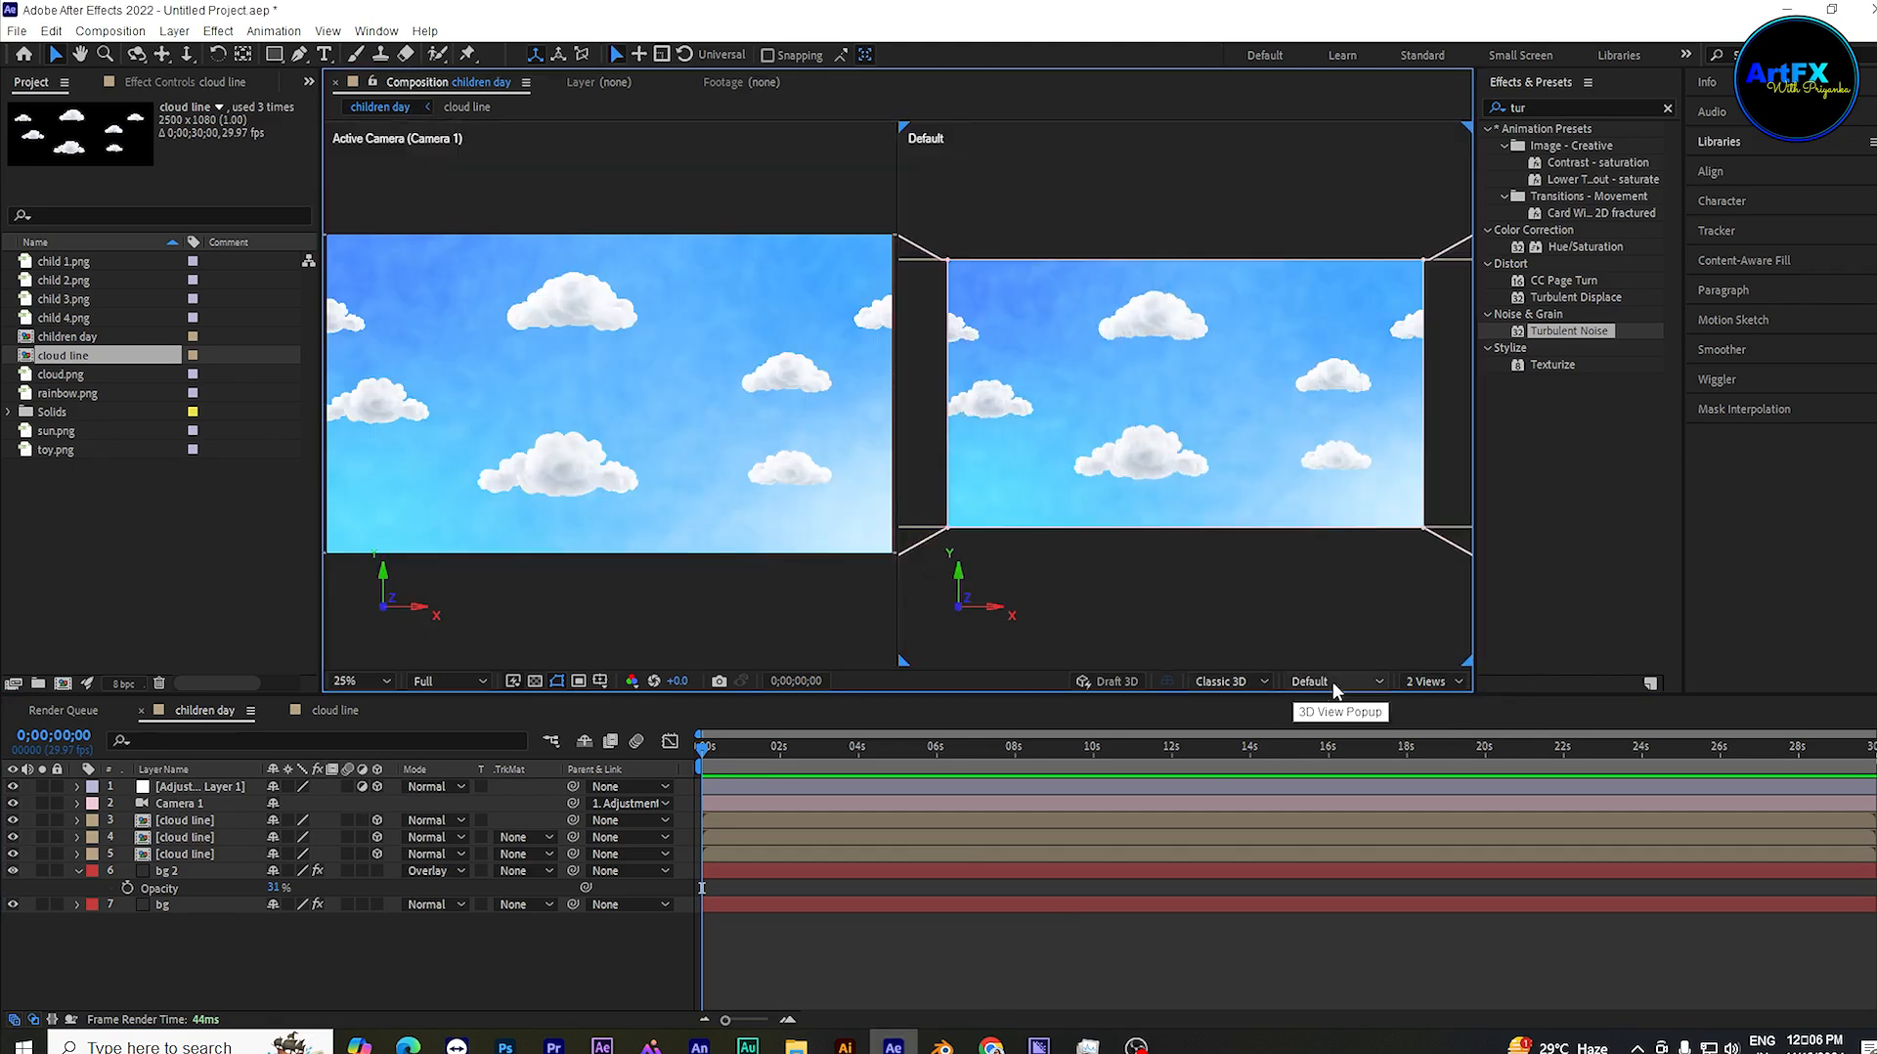
{"action": "left_click", "coordinate": [1336, 681]}
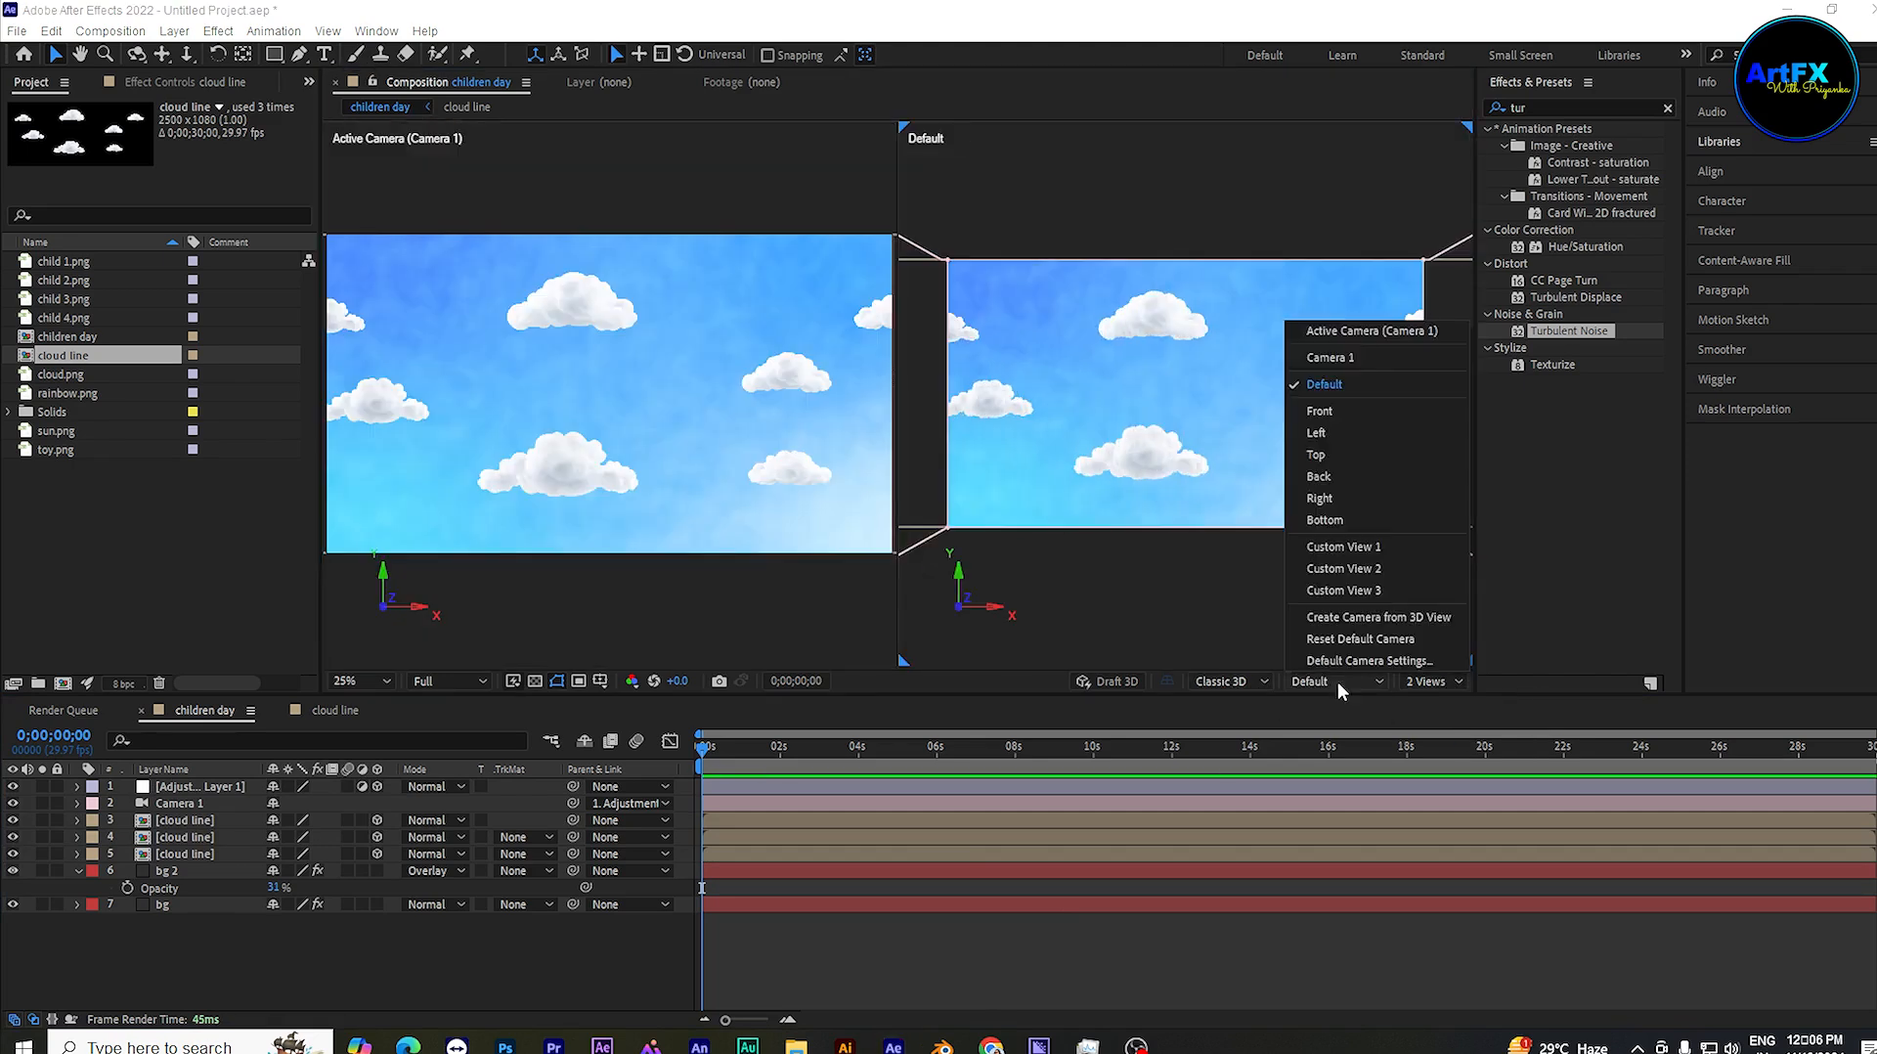
{"action": "left_click", "coordinate": [1346, 455]}
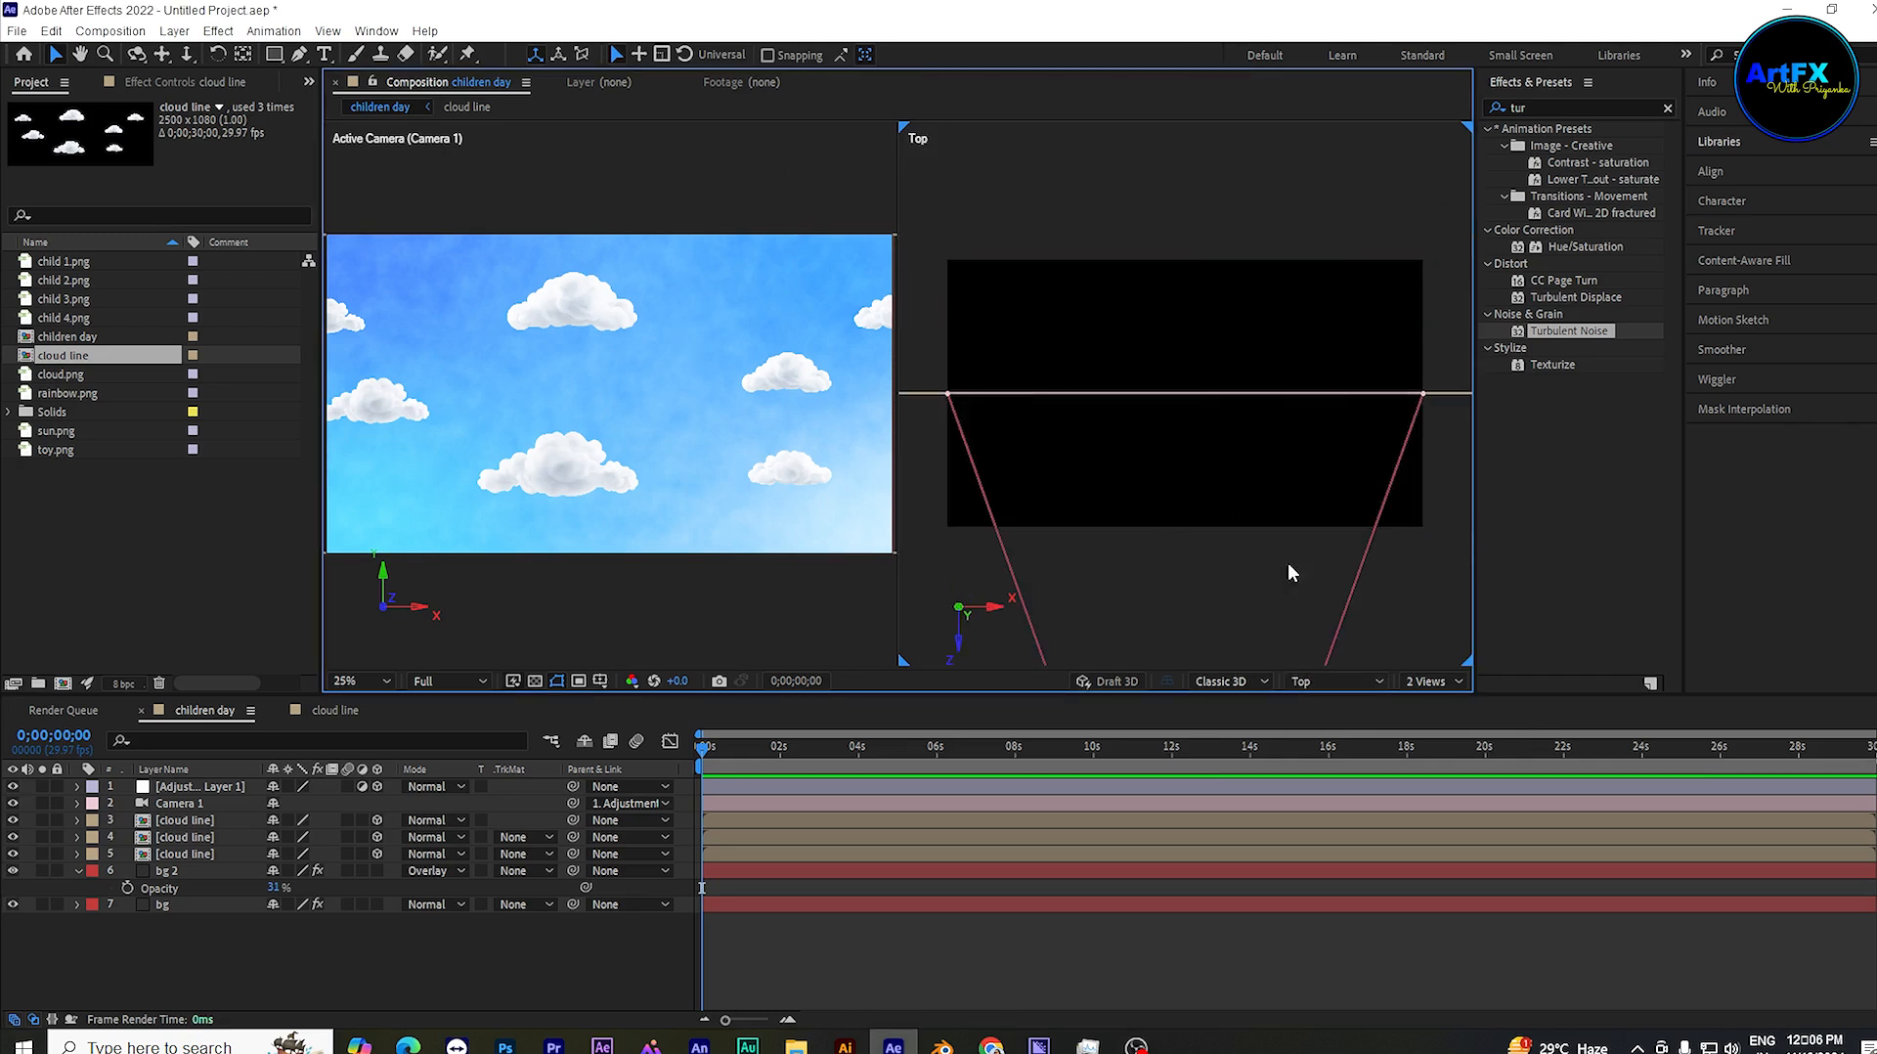
{"action": "key", "text": "comma"}
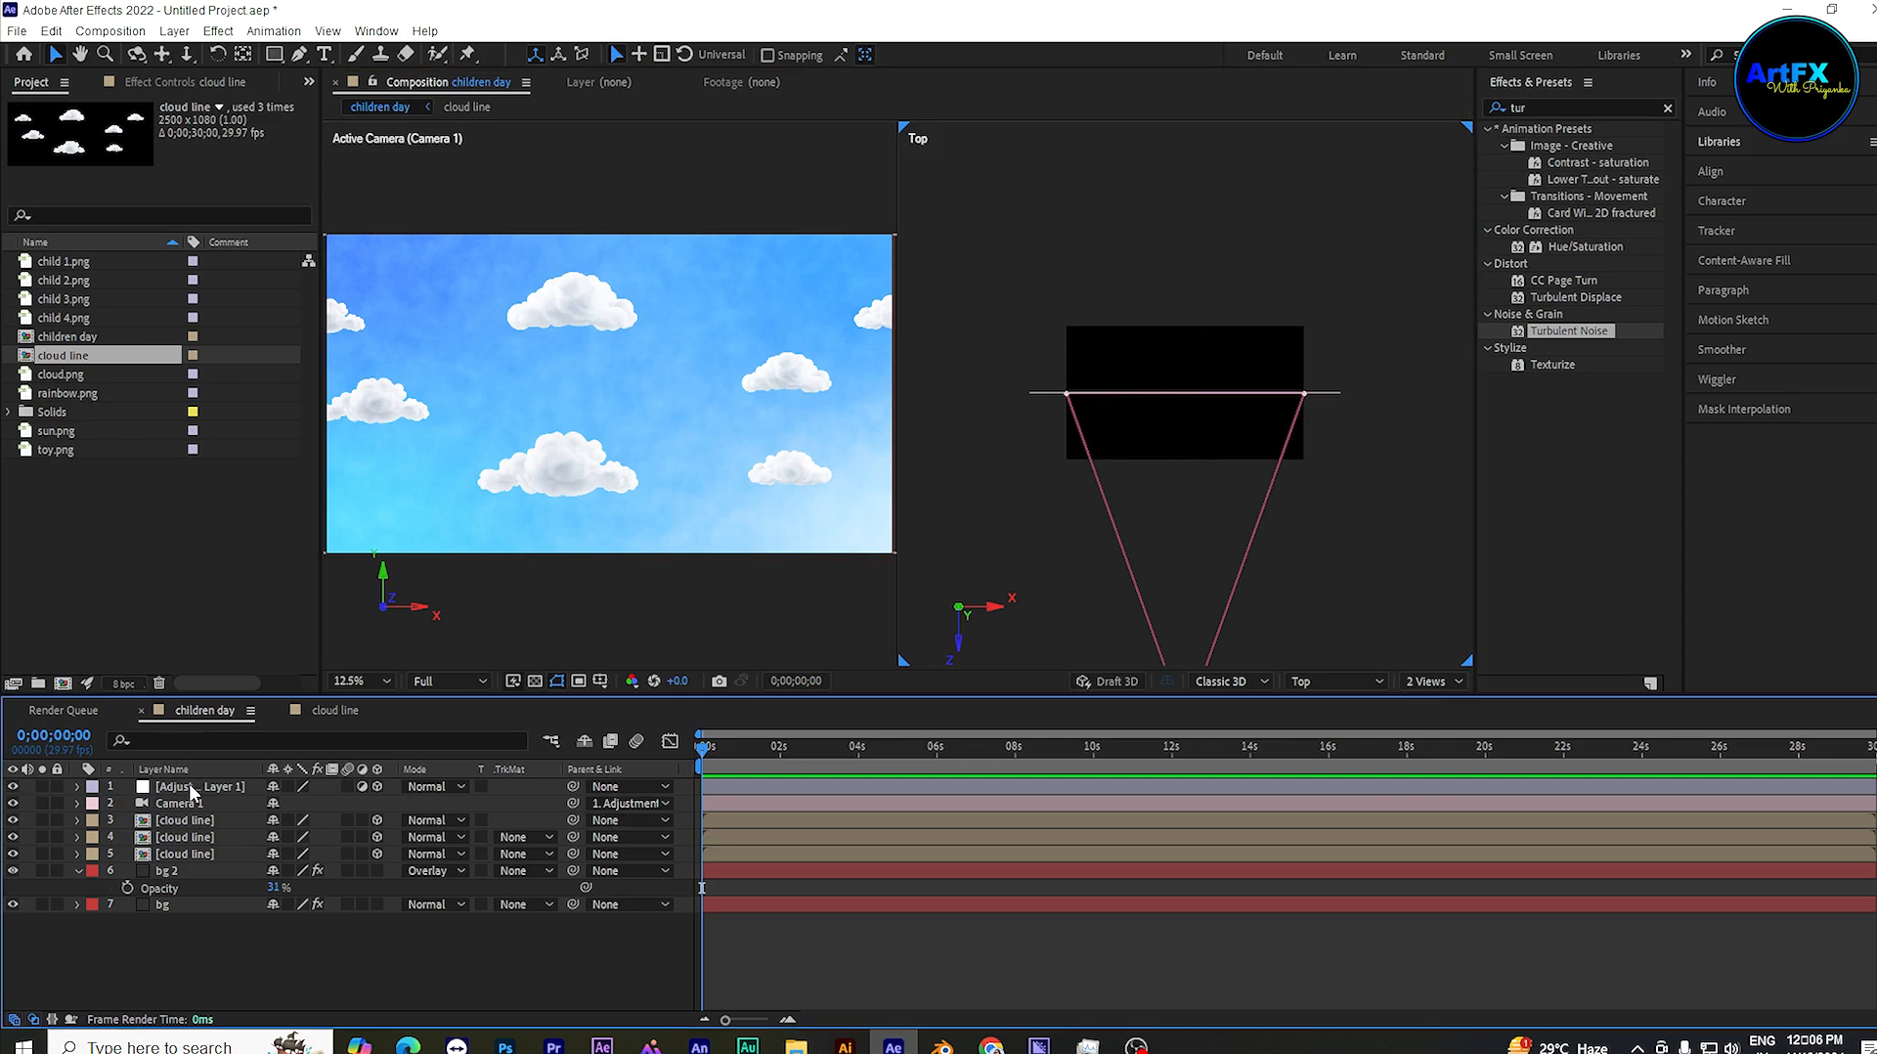
Step: Push the uppermost cloud line layer back in depth to a Z position of 971
{"action": "left_click", "coordinate": [211, 819]}
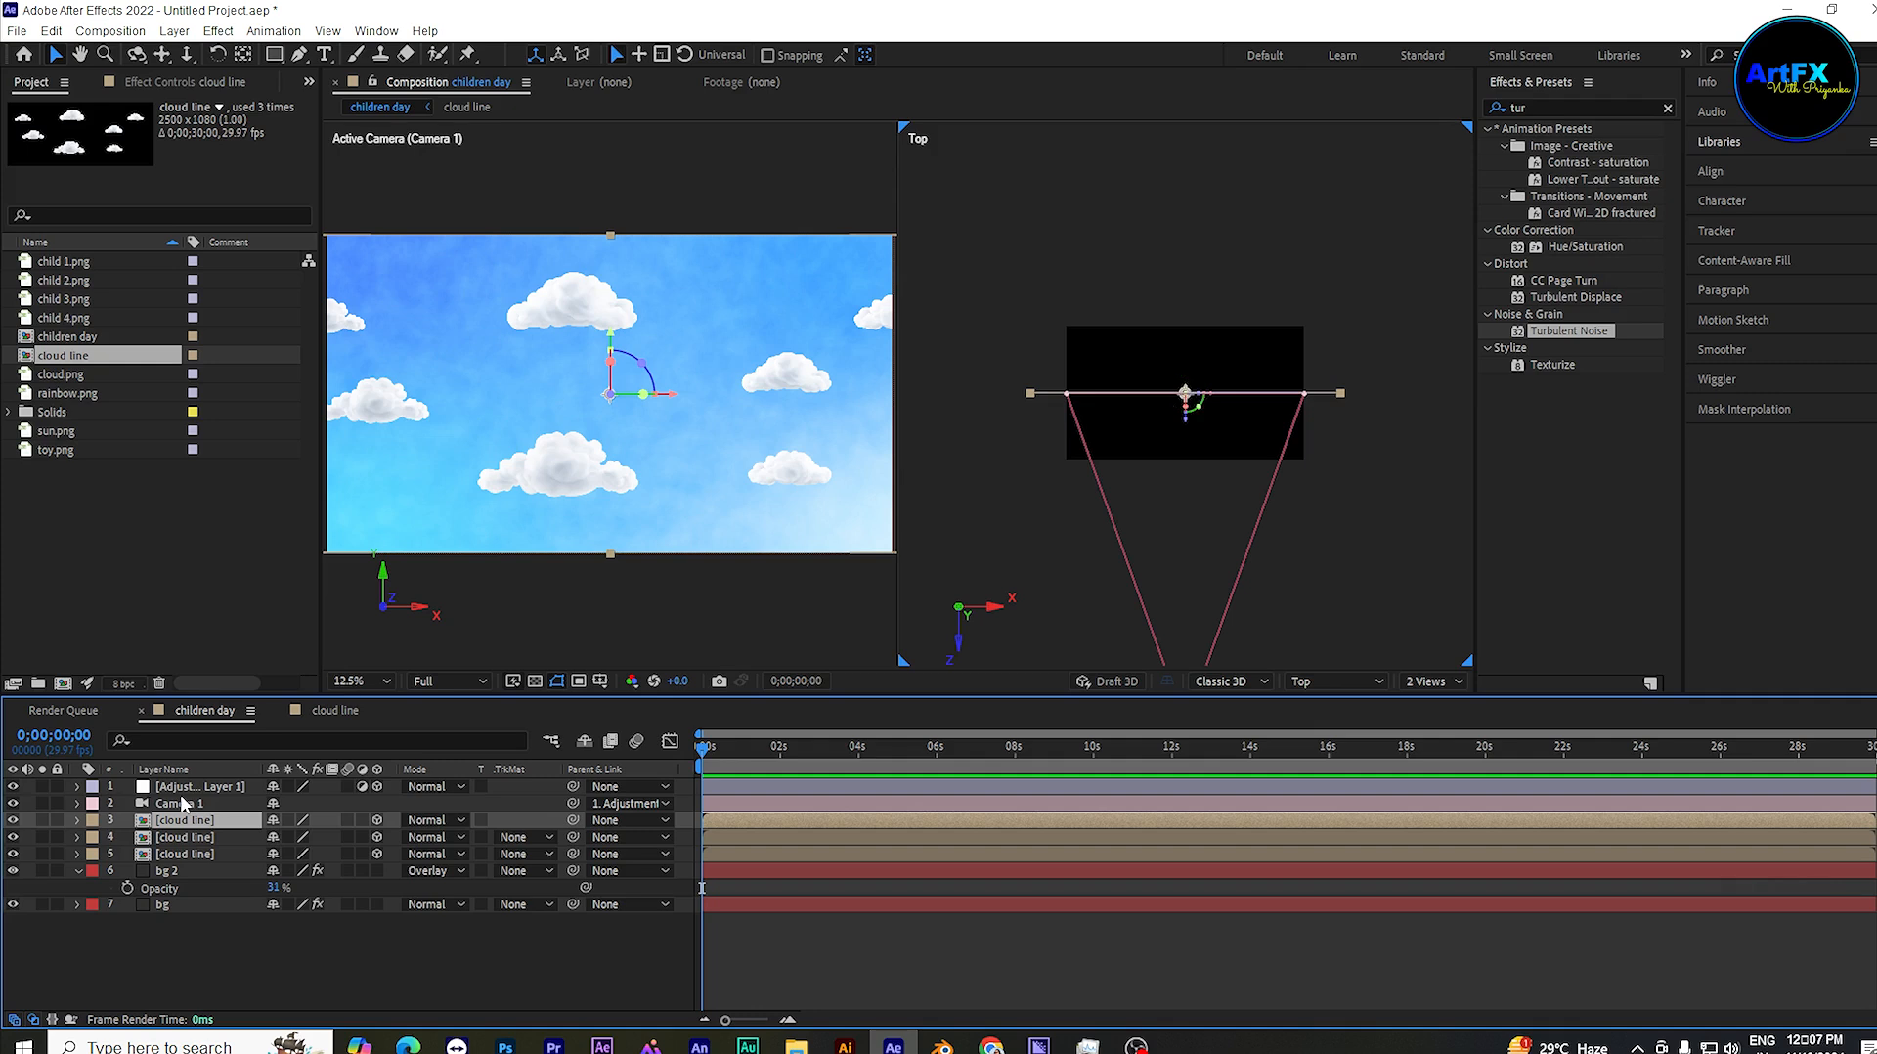
{"action": "key", "text": "p"}
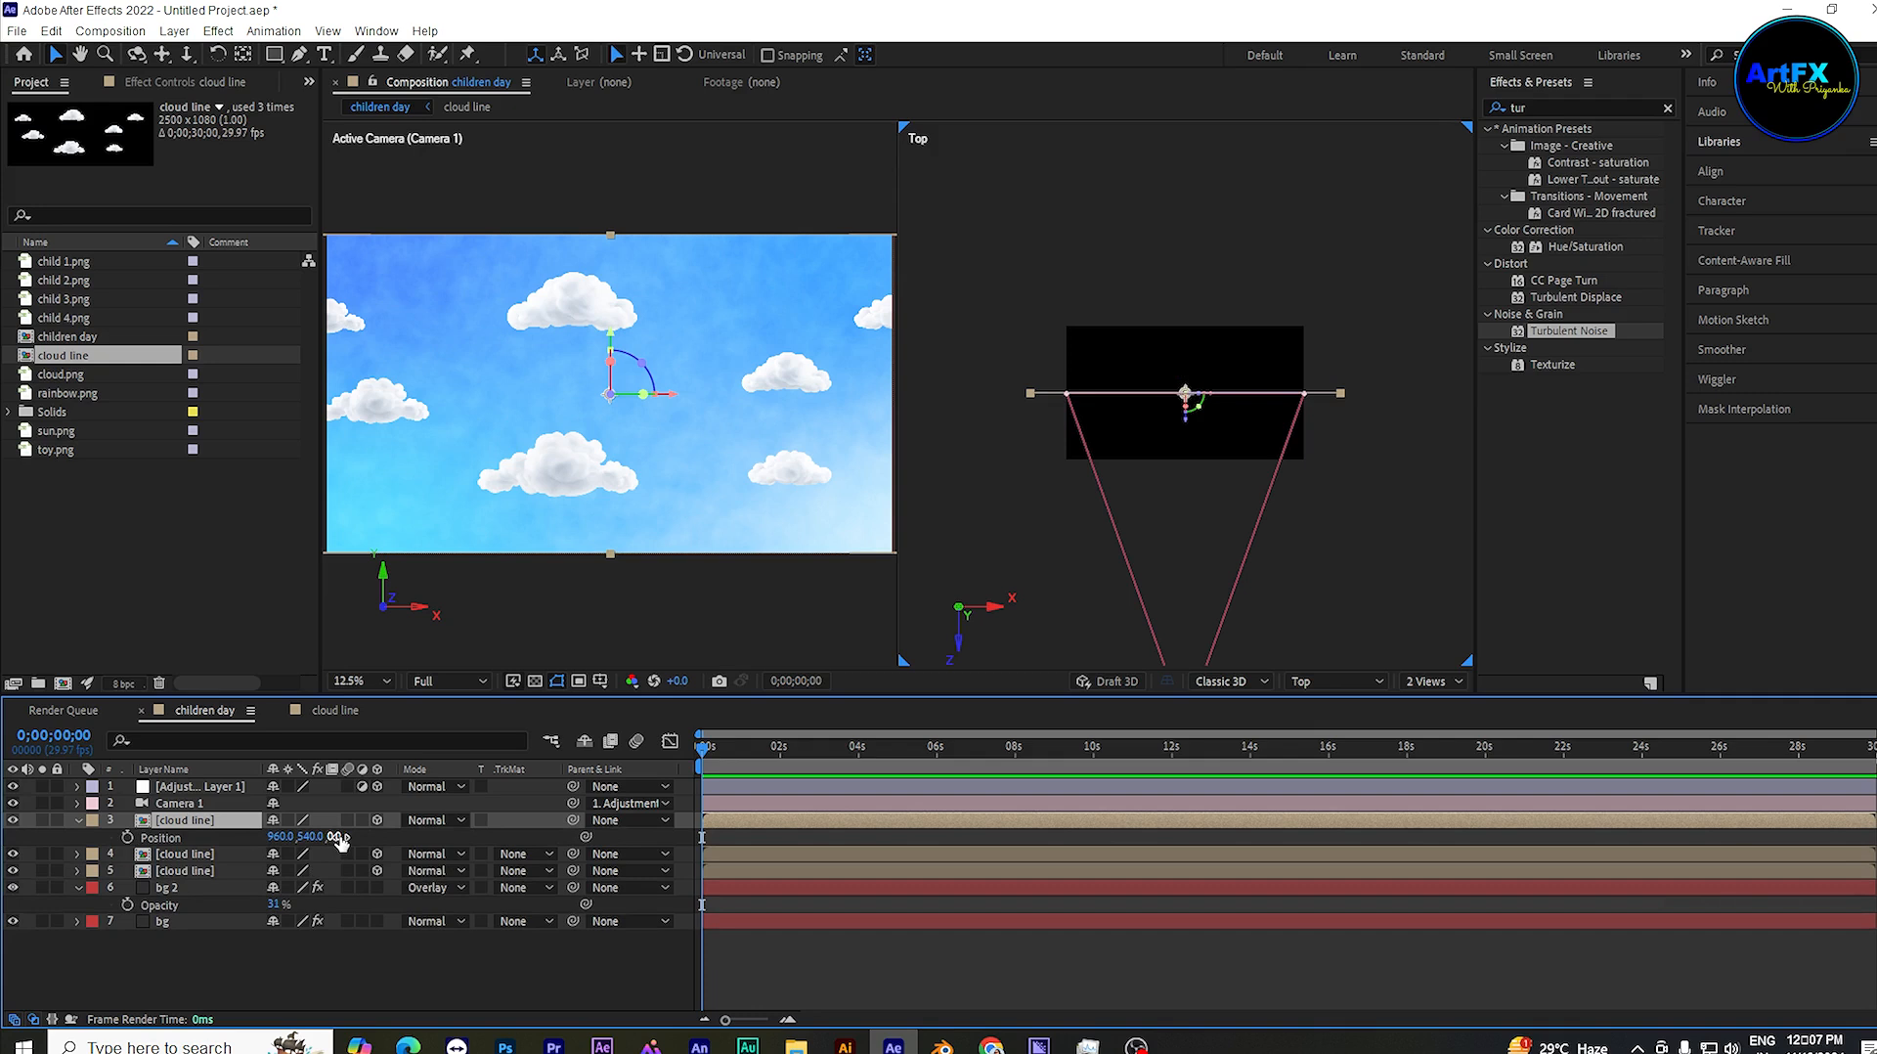
{"action": "left_click_drag", "start_coordinate": [337, 837], "coordinate": [1163, 698]}
Step: Set the middle cloud line layer's Z position to 142 and mirror it horizontally with an unlinked X scale of -100%
{"action": "left_click", "coordinate": [190, 855]}
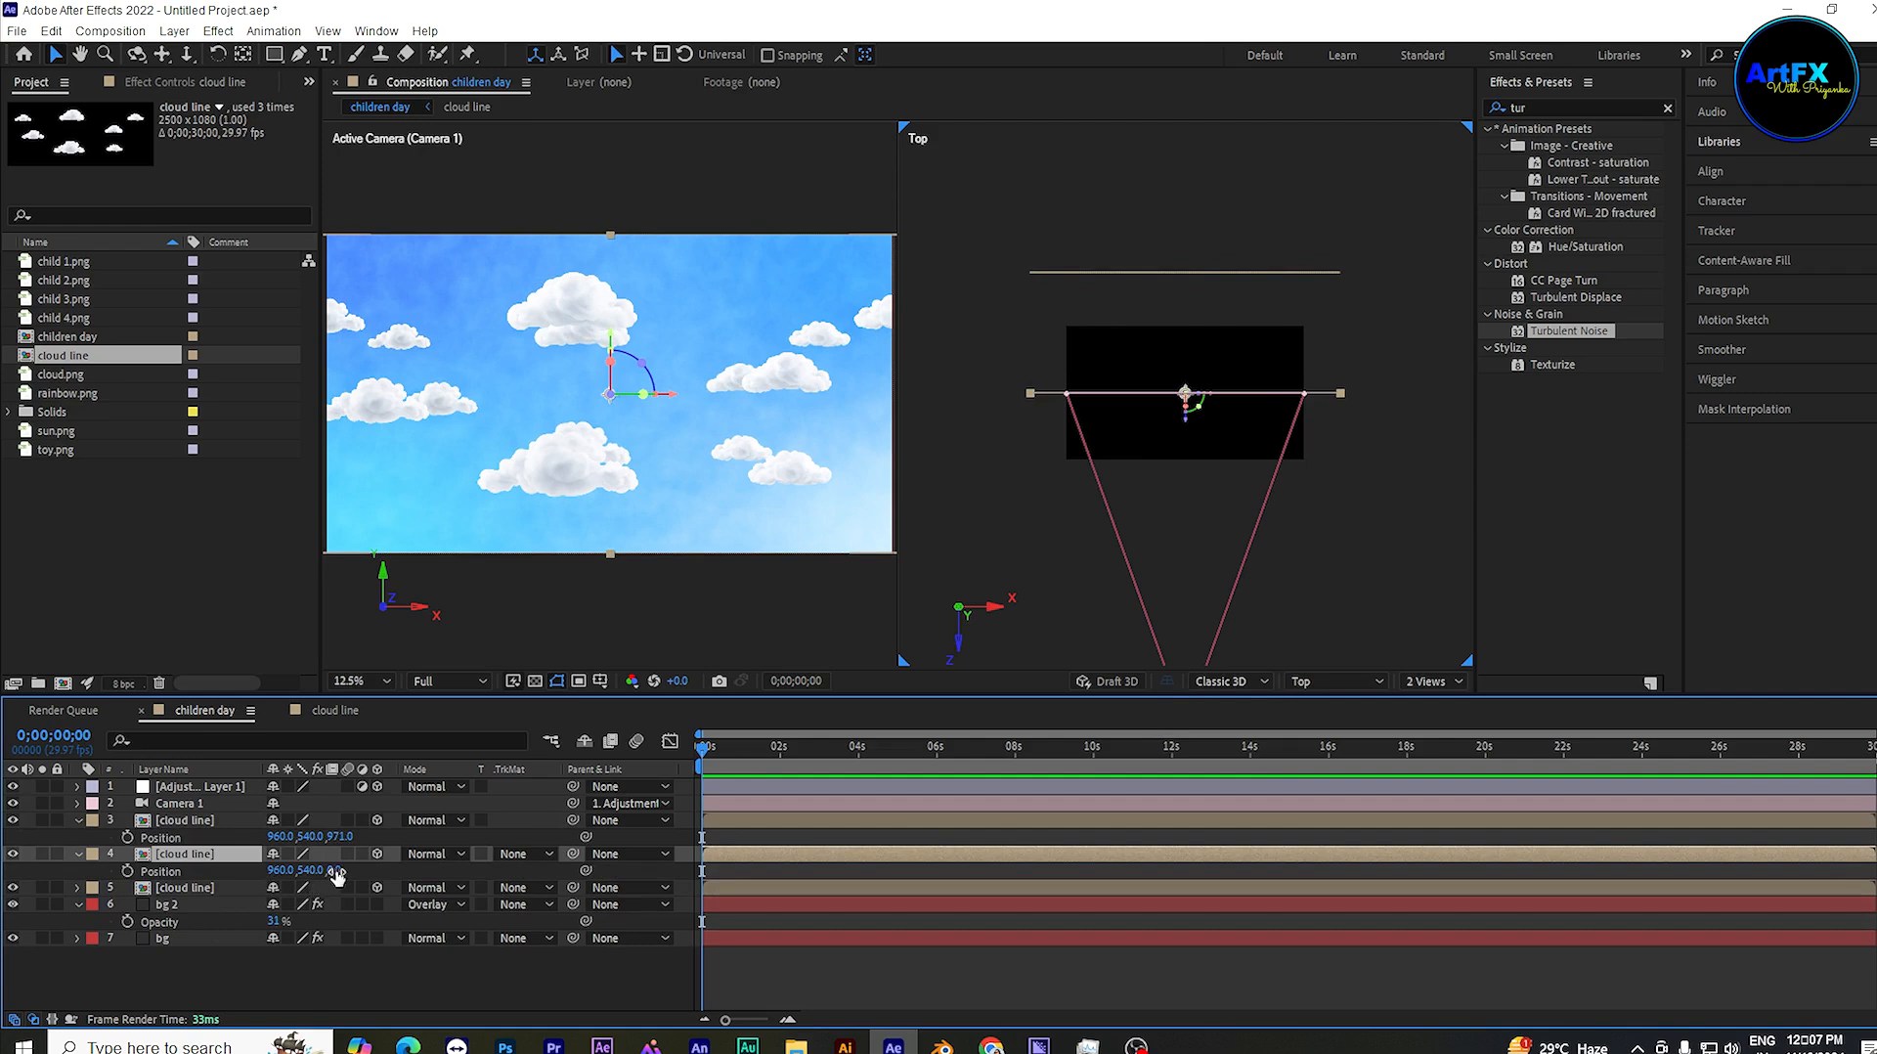
{"action": "left_click_drag", "start_coordinate": [335, 870], "coordinate": [455, 835]}
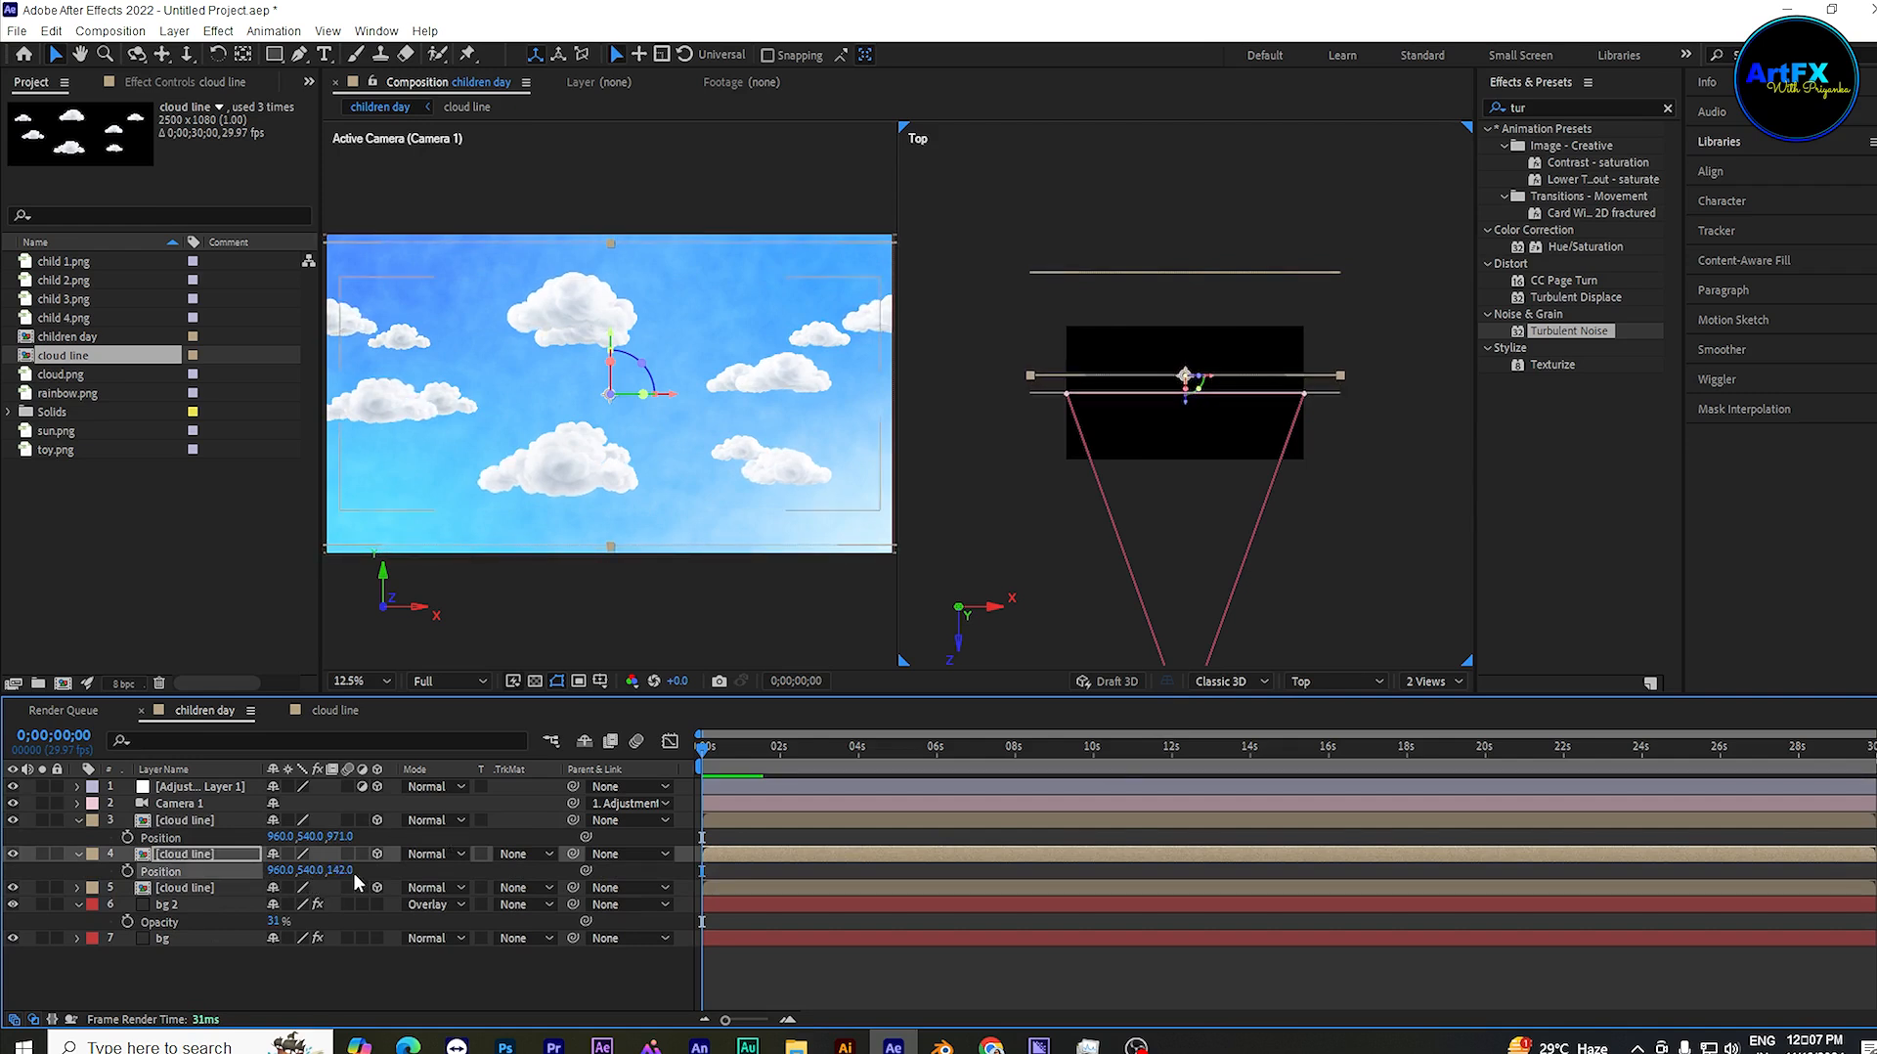
{"action": "key", "text": "s"}
{"action": "left_click", "coordinate": [298, 869]}
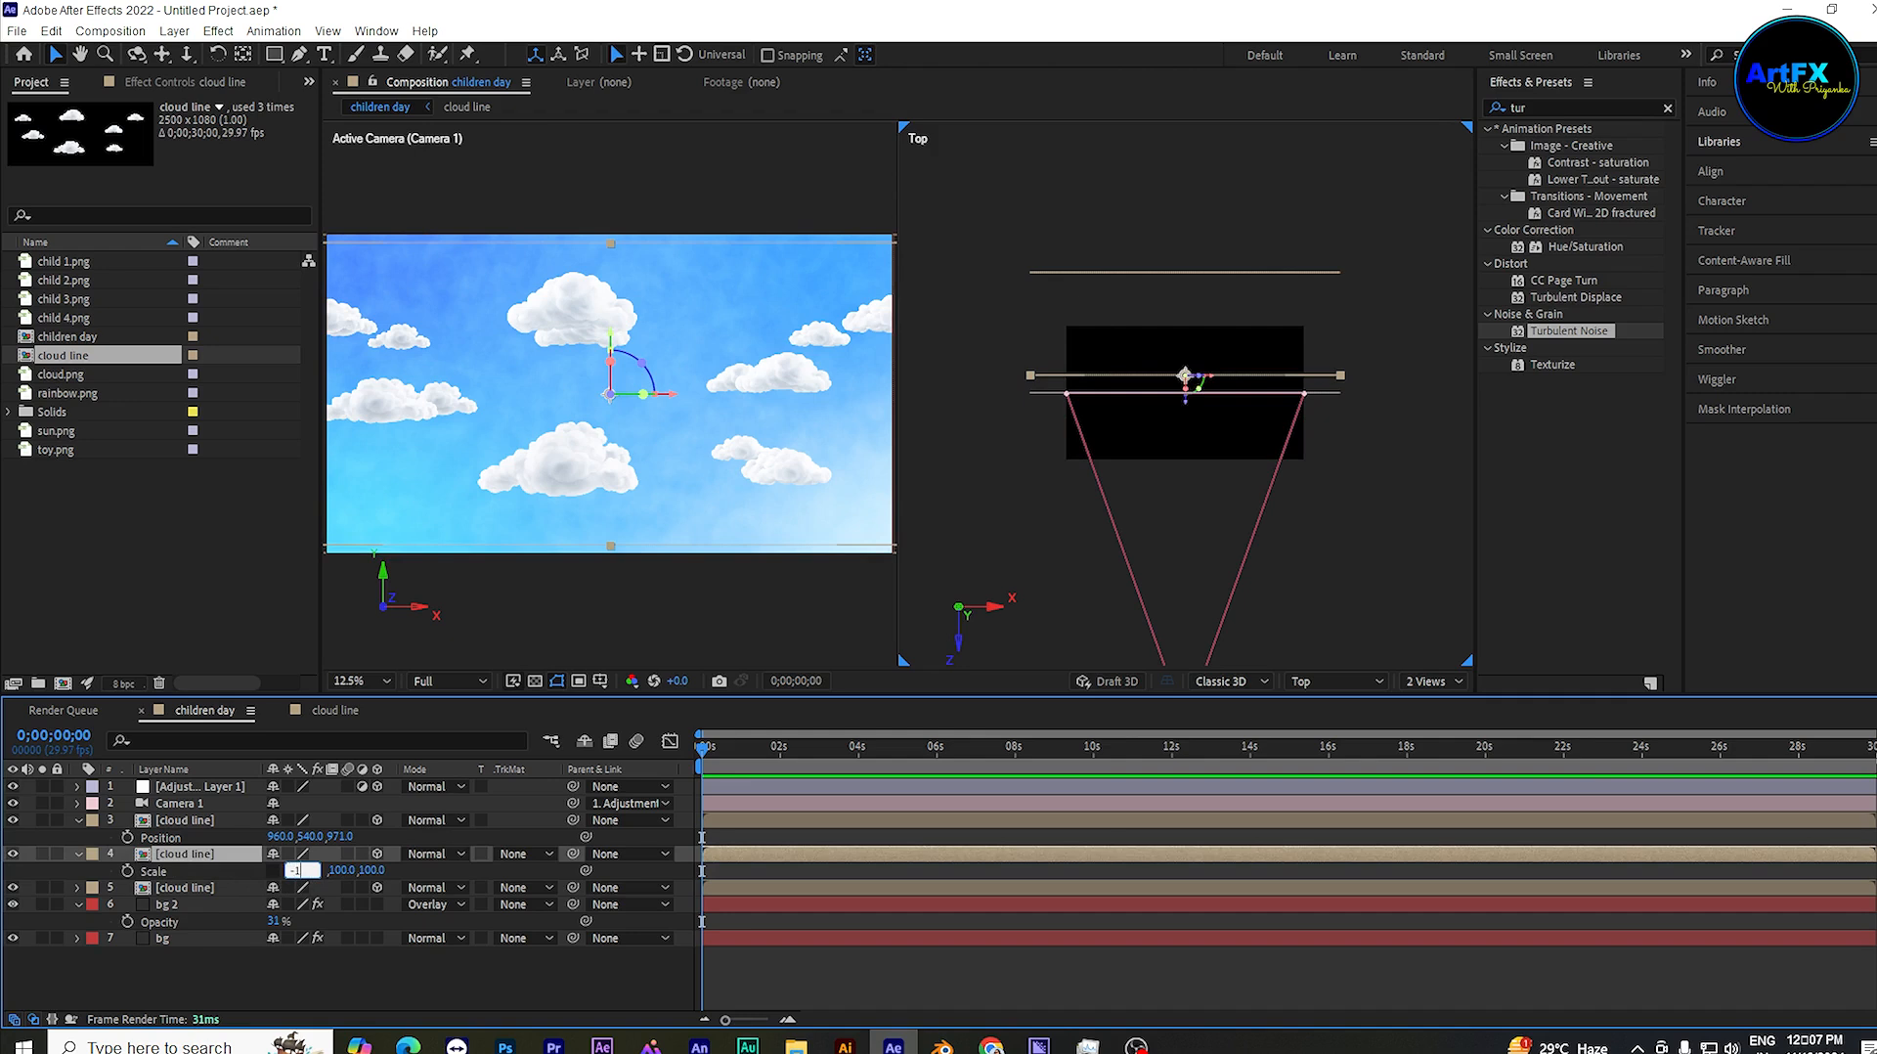
{"action": "type", "text": "-100"}
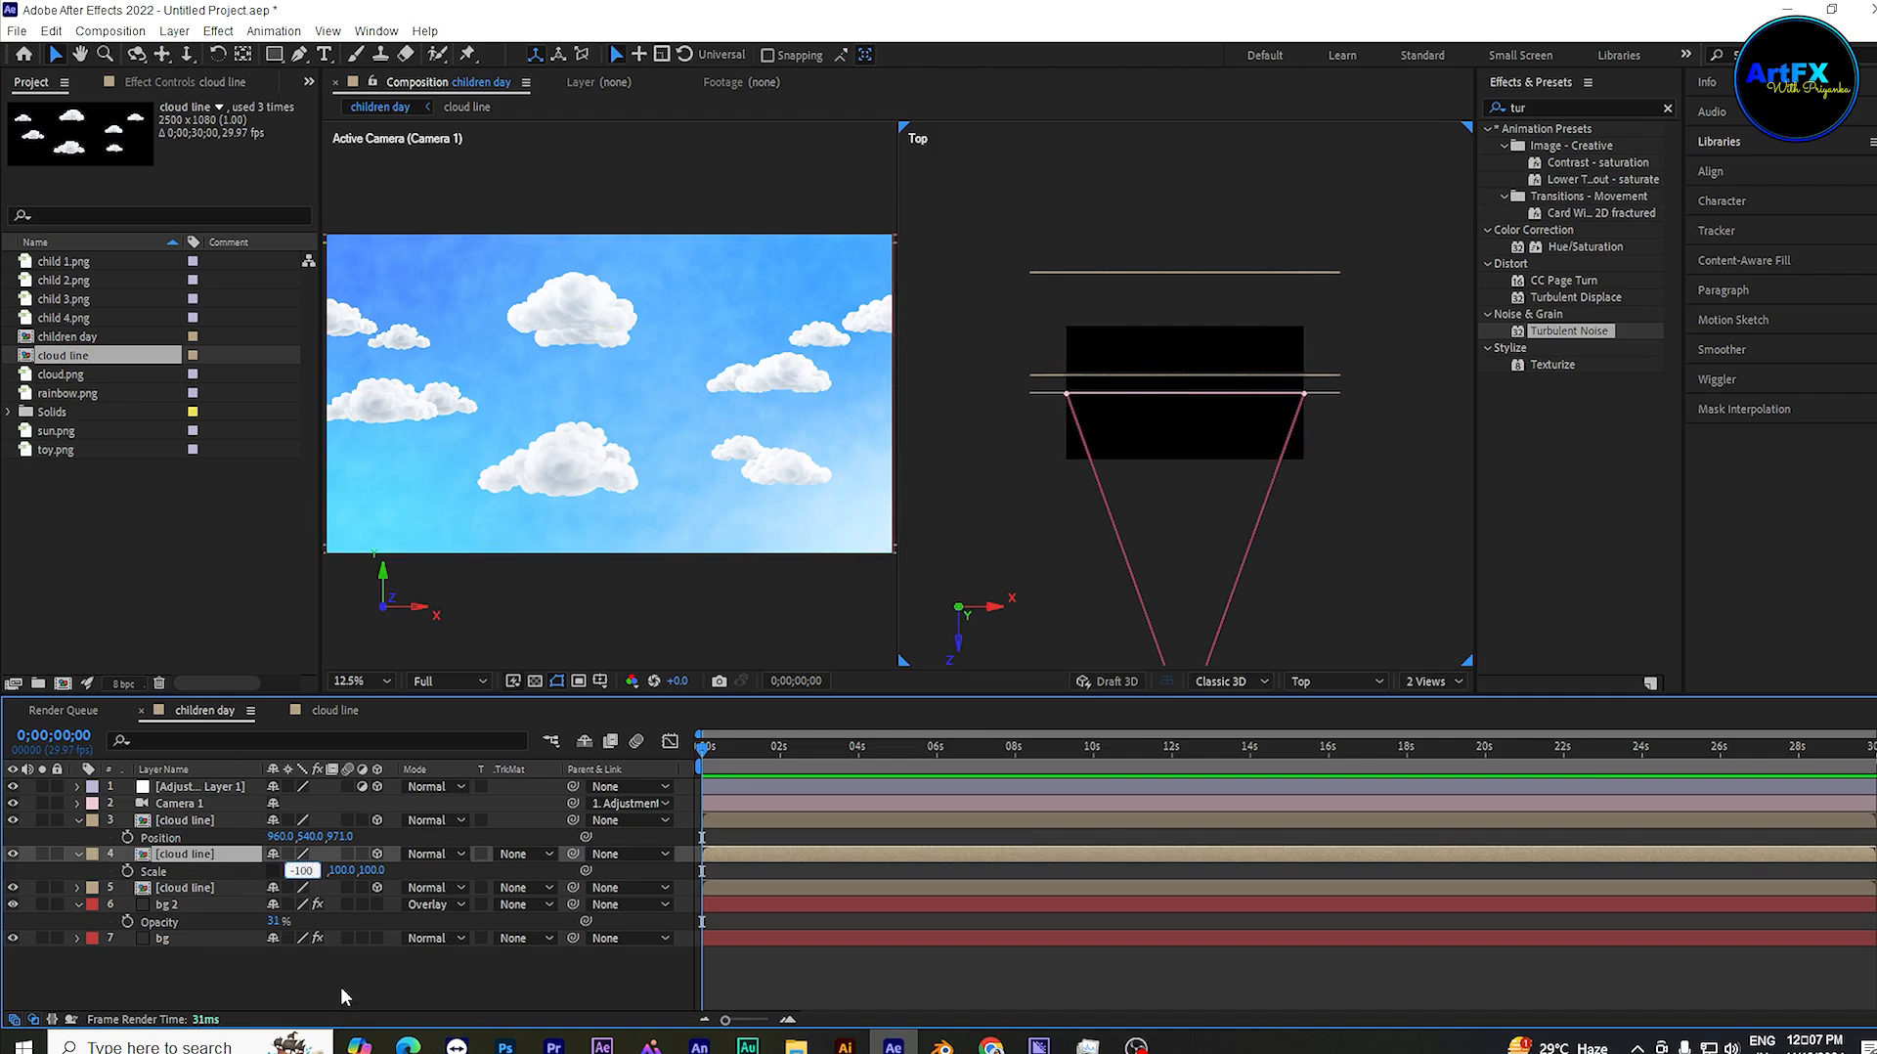
{"action": "left_click", "coordinate": [346, 997]}
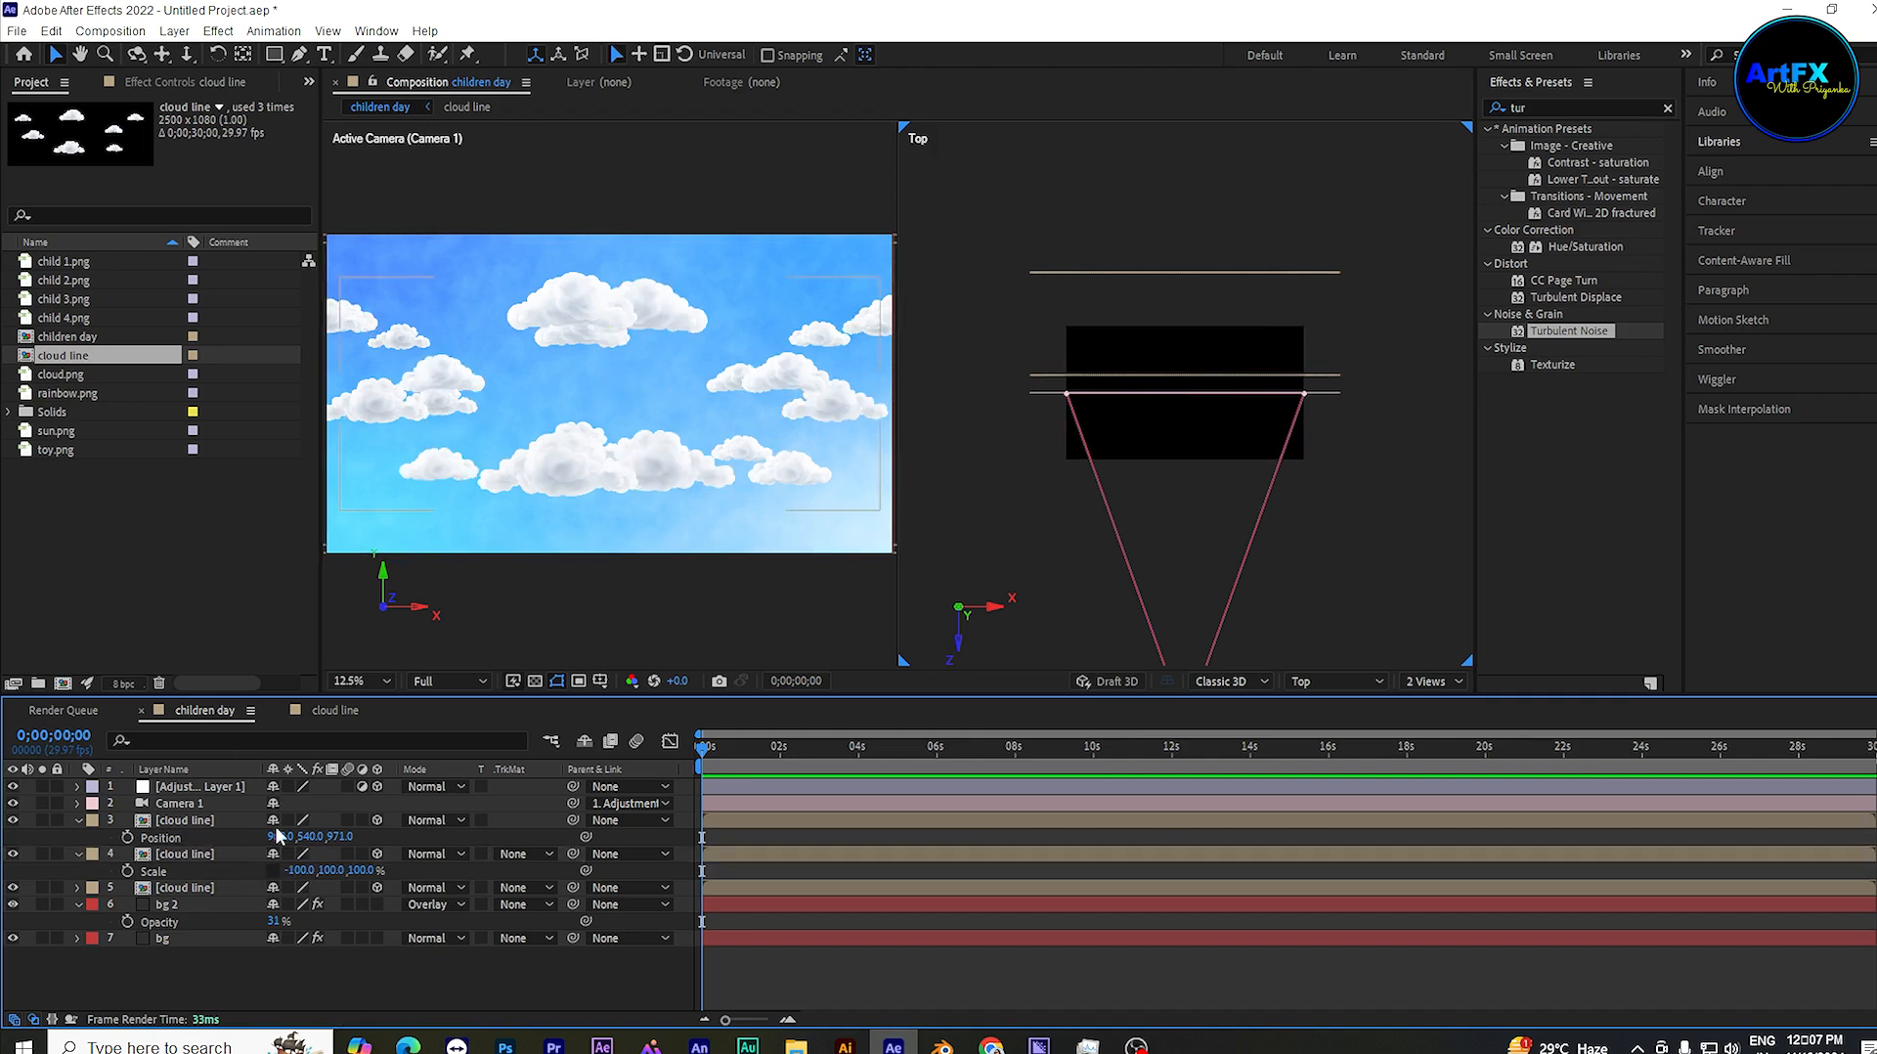
Step: Bring the lowest cloud line layer toward the camera to a Z position of about -1245 and fine-tune its depth
{"action": "left_click", "coordinate": [209, 887]}
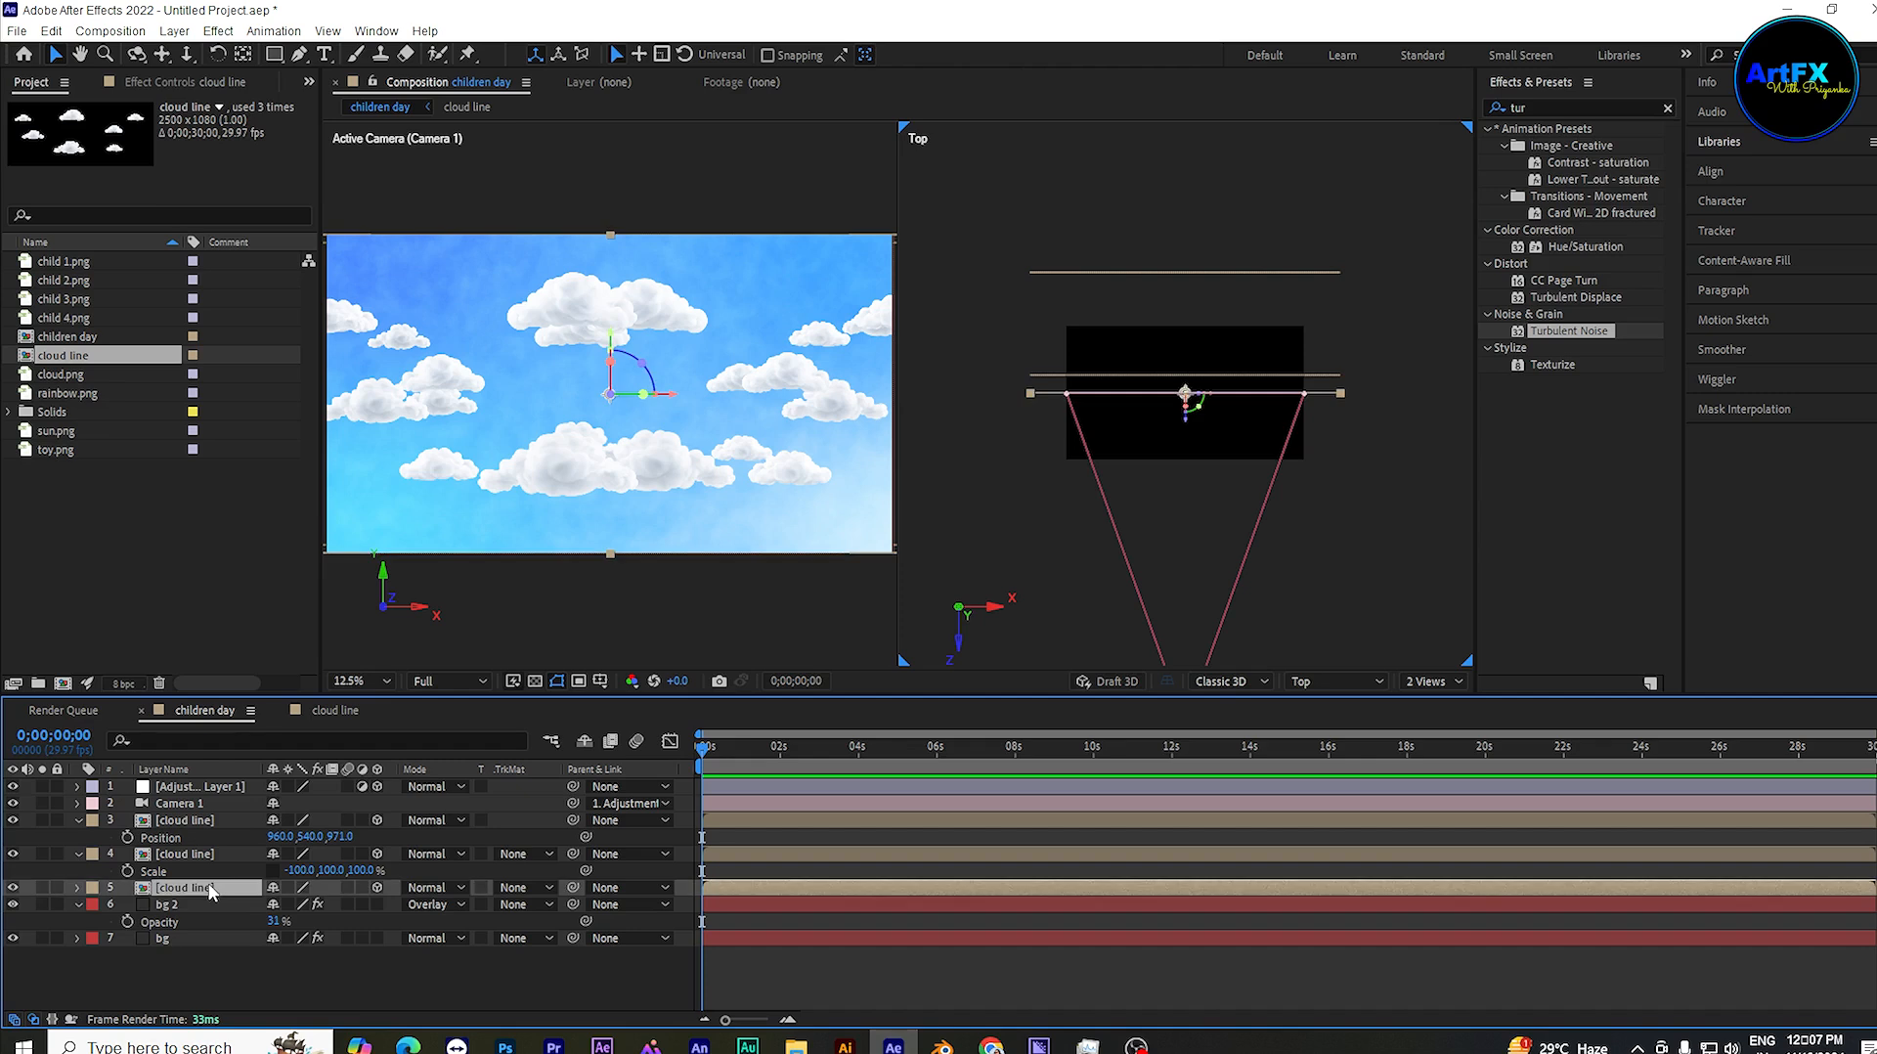
{"action": "key", "text": "p"}
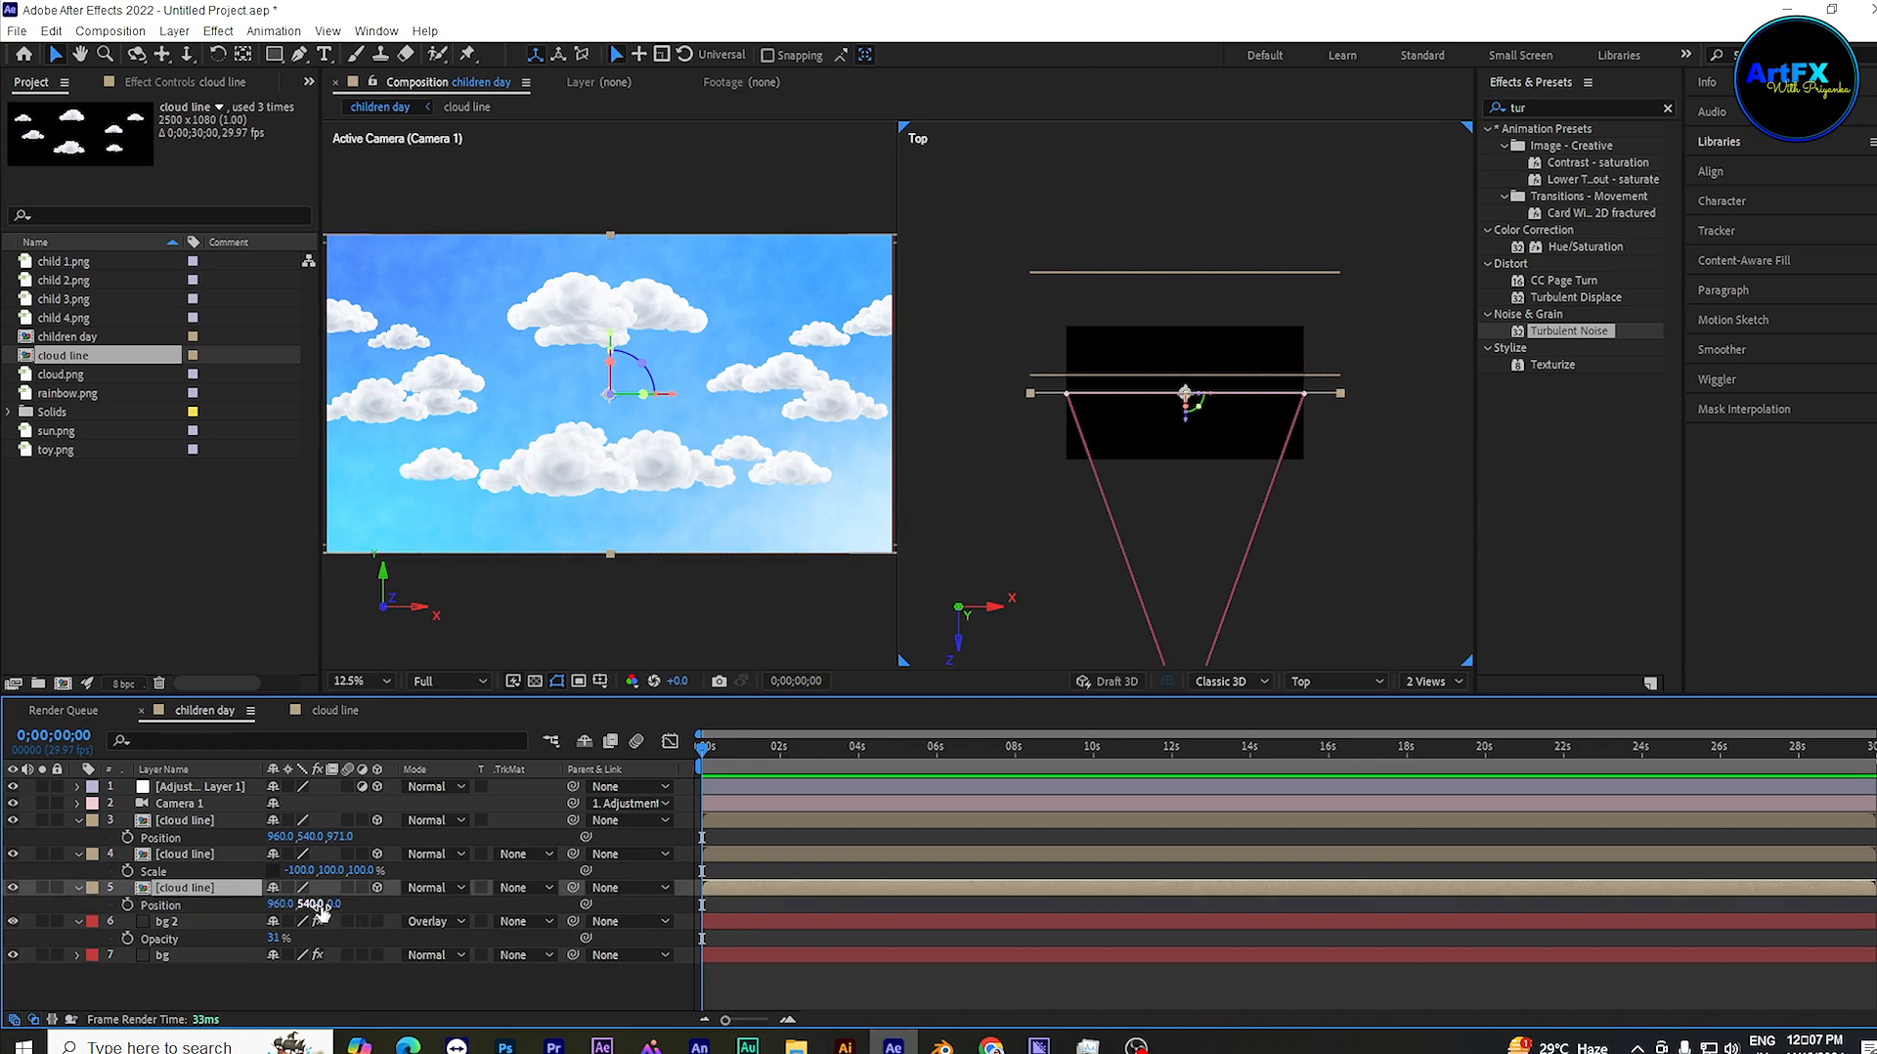
{"action": "left_click_drag", "start_coordinate": [337, 904], "coordinate": [1, 966]}
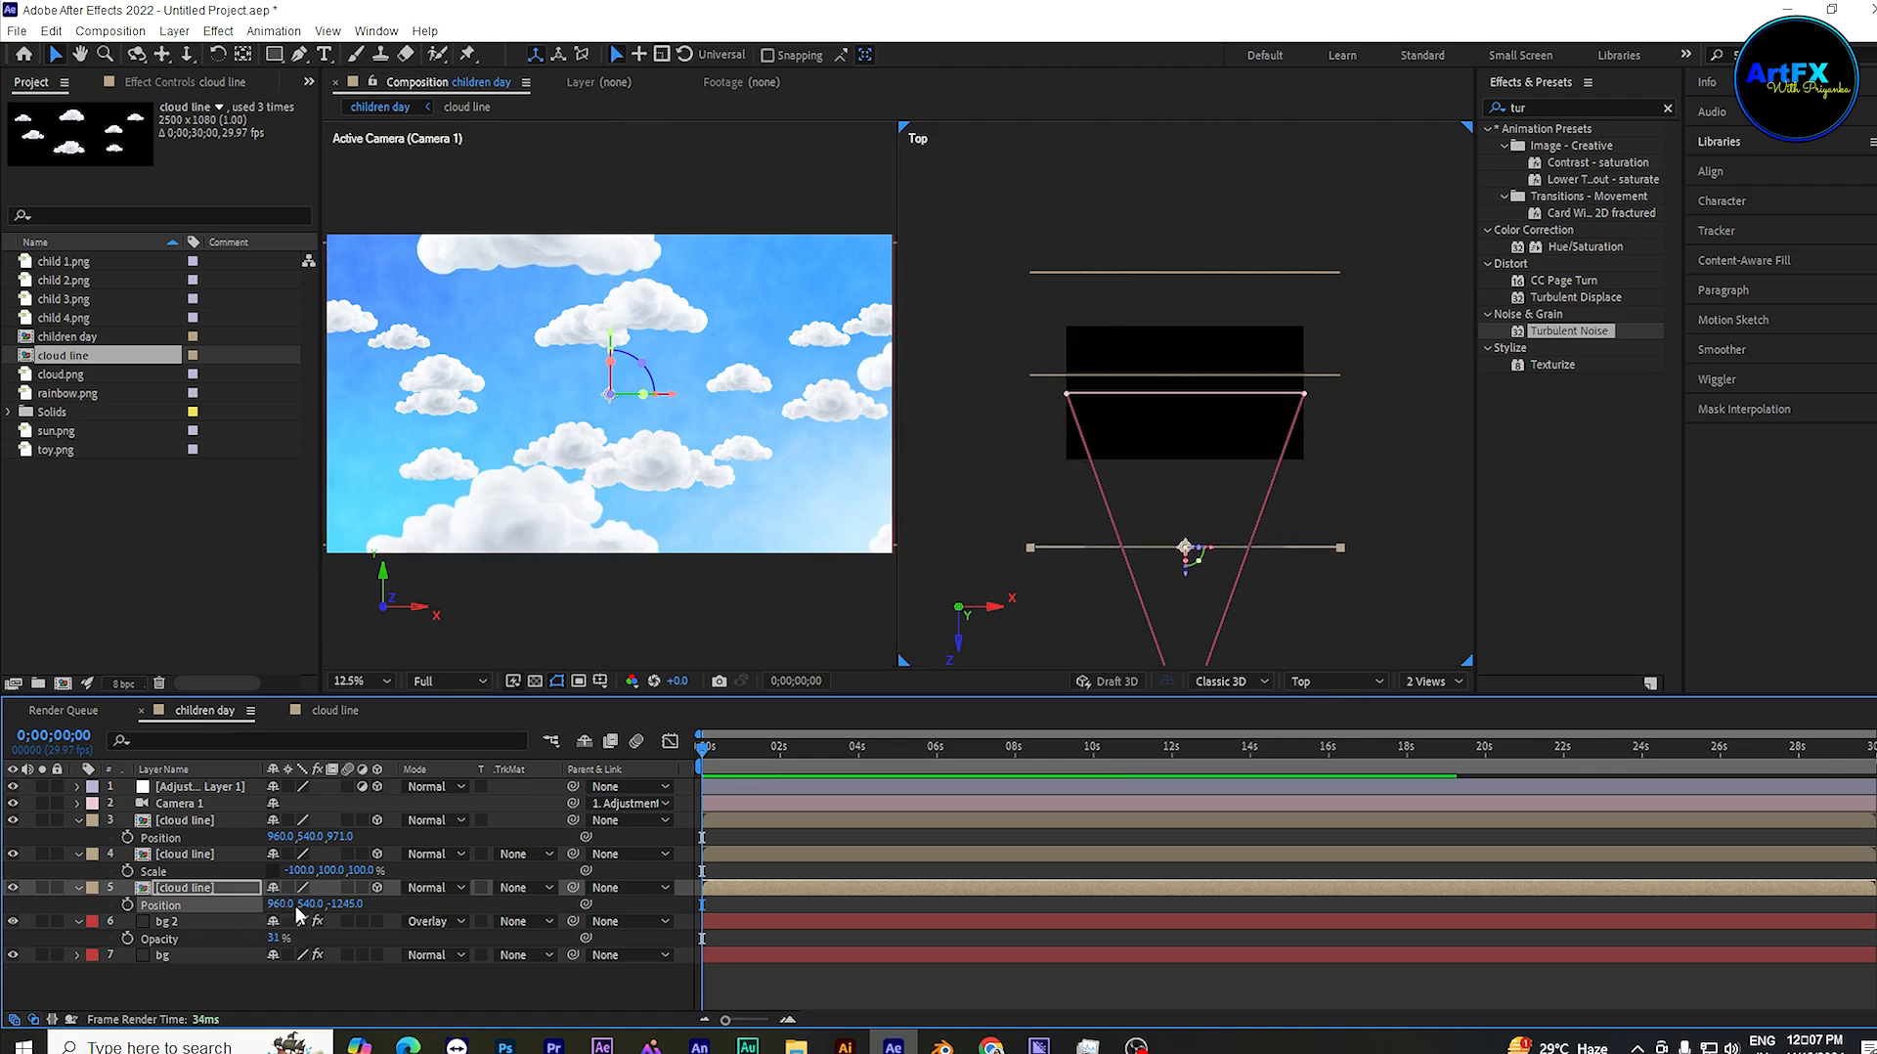
{"action": "left_click_drag", "start_coordinate": [345, 905], "coordinate": [170, 907]}
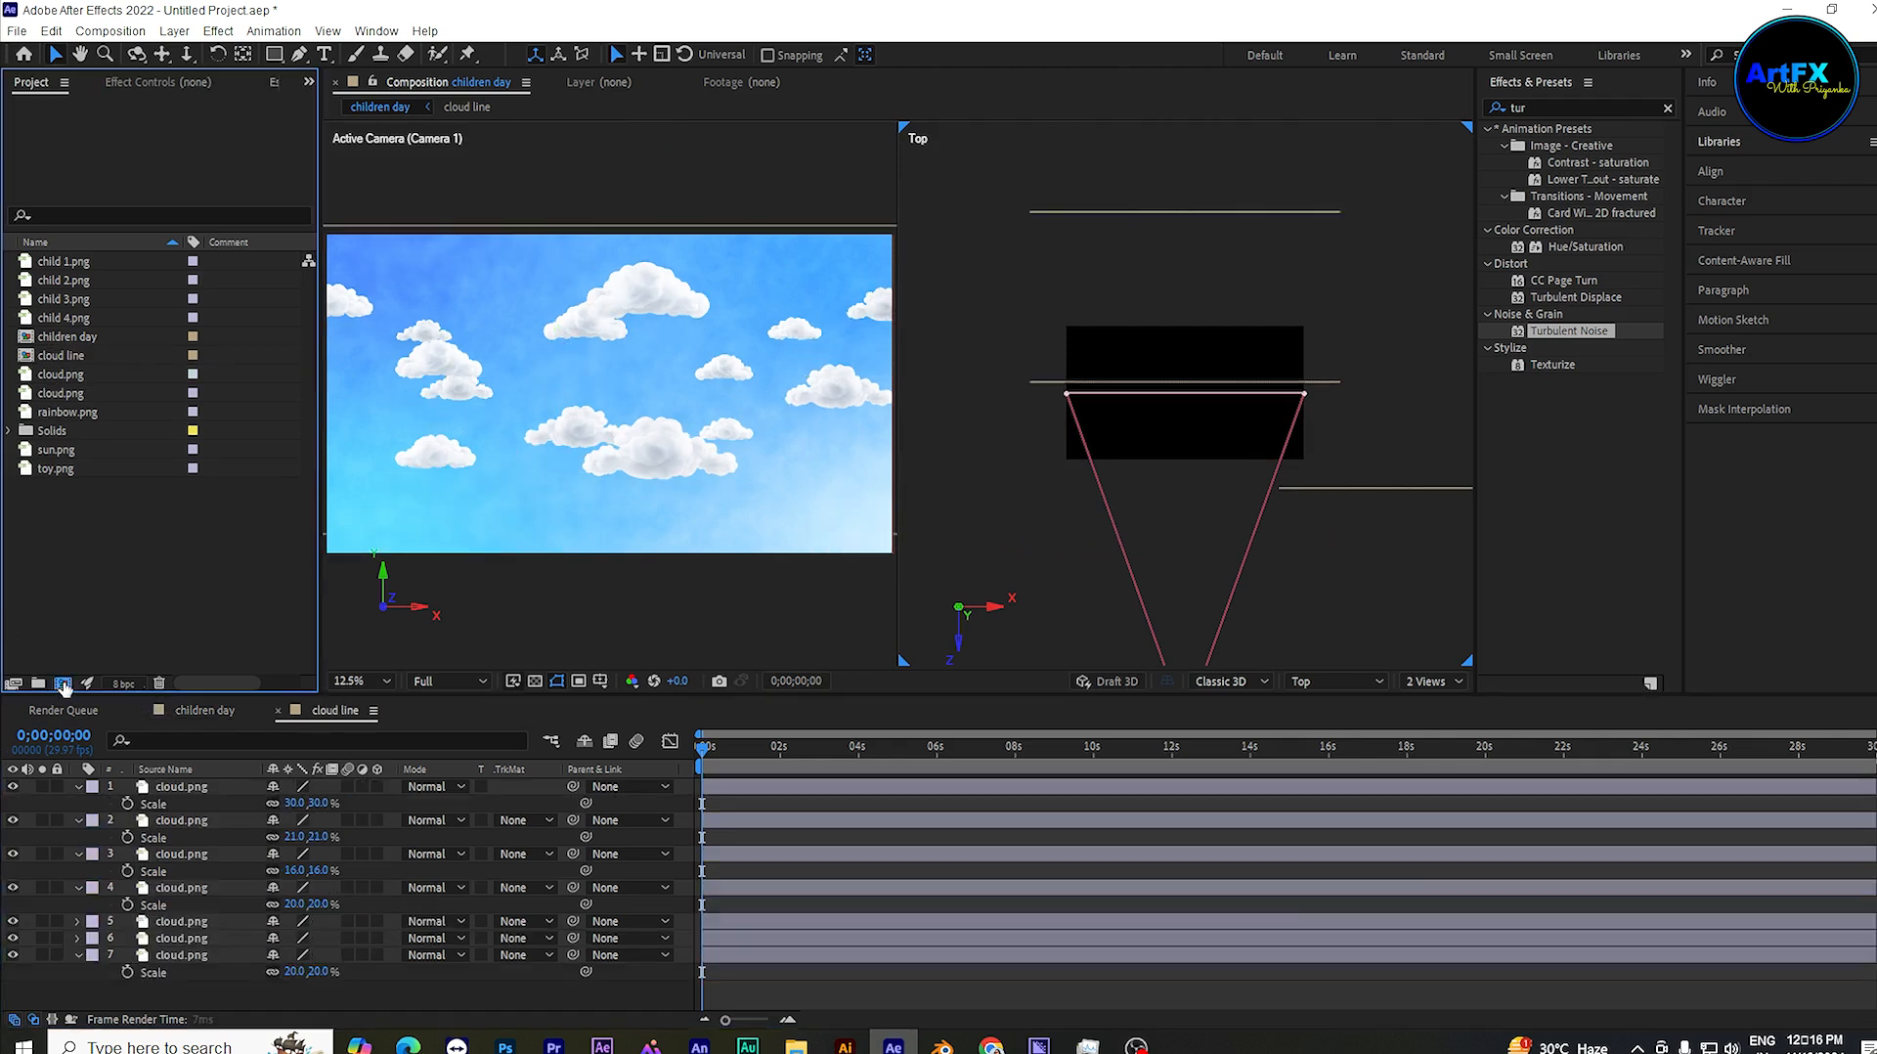
Step: Create a 1920 x 1080 composition named "text cloud" at 29.97 fps with a 30-second duration
{"action": "left_click", "coordinate": [63, 683]}
{"action": "type", "text": "tex"}
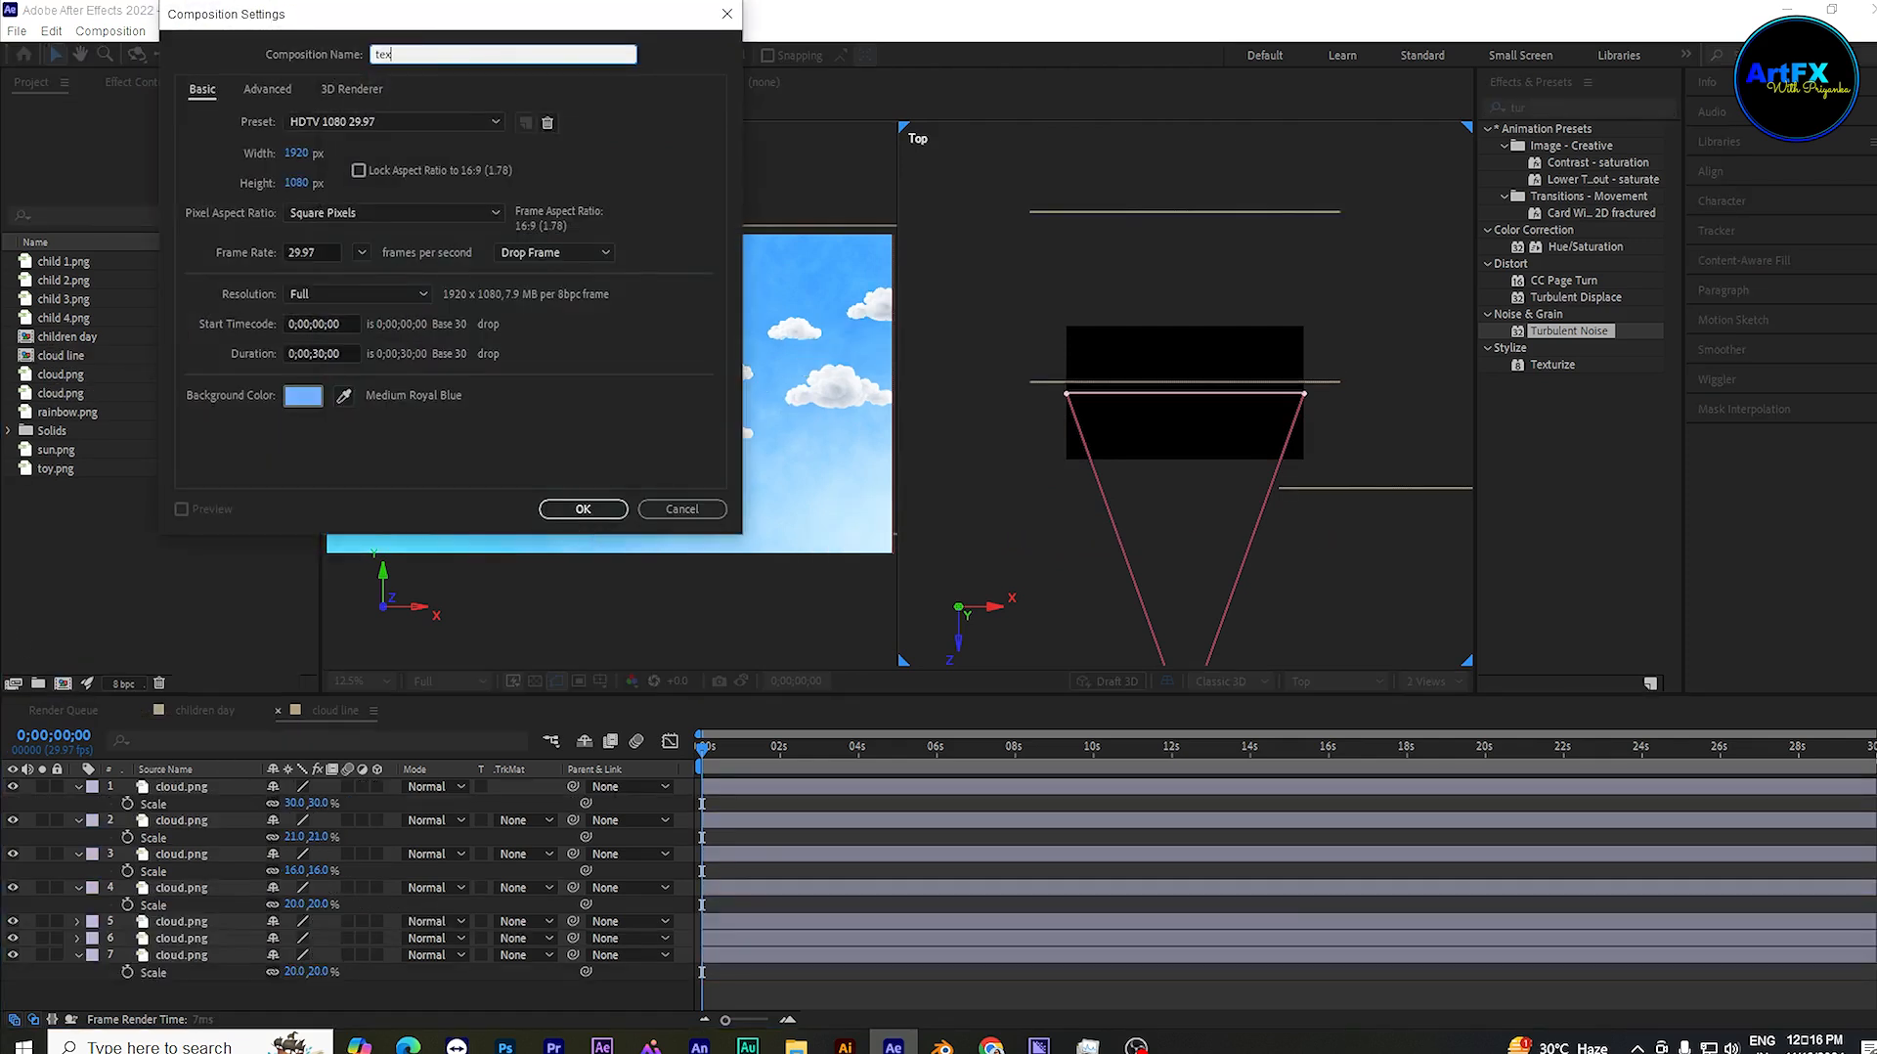
{"action": "type", "text": "t cluod"}
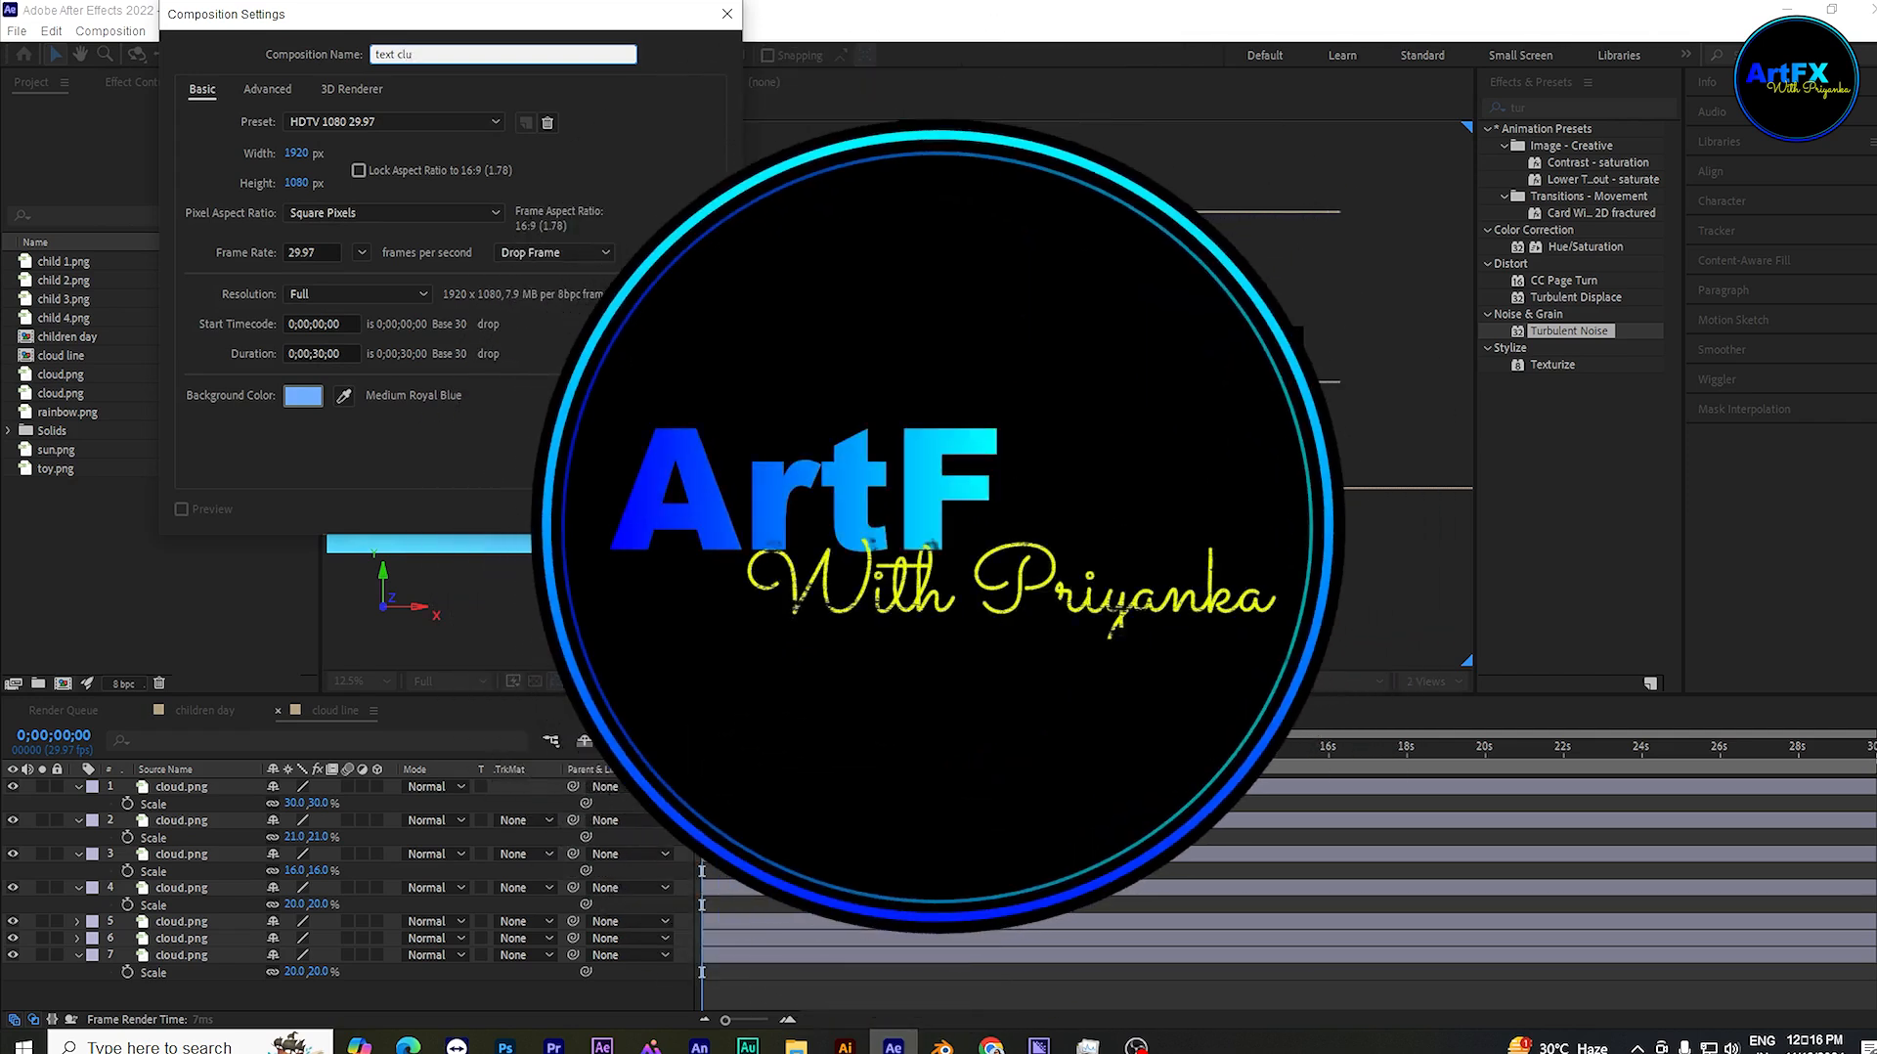
{"action": "key", "text": "Return"}
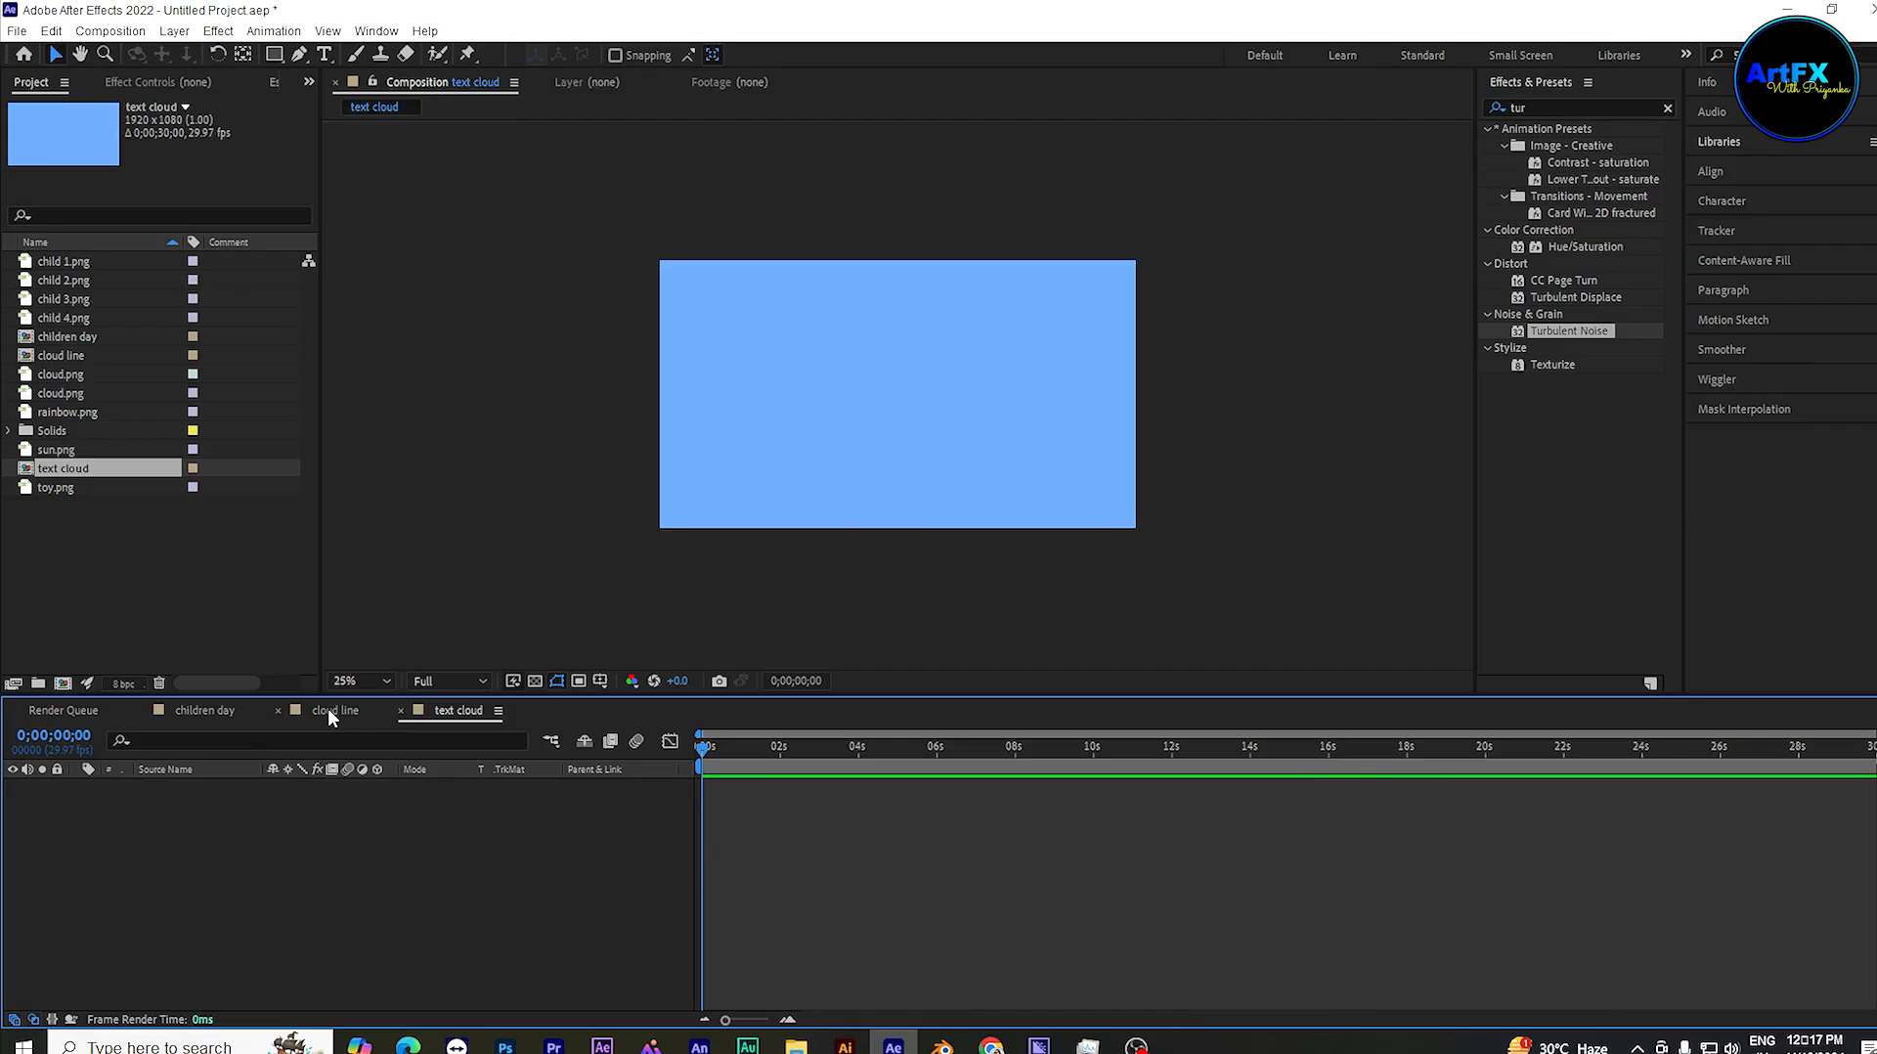
Step: Copy the large lower-middle cloud from the cloud line composition into the text cloud composition
{"action": "left_click", "coordinate": [330, 710]}
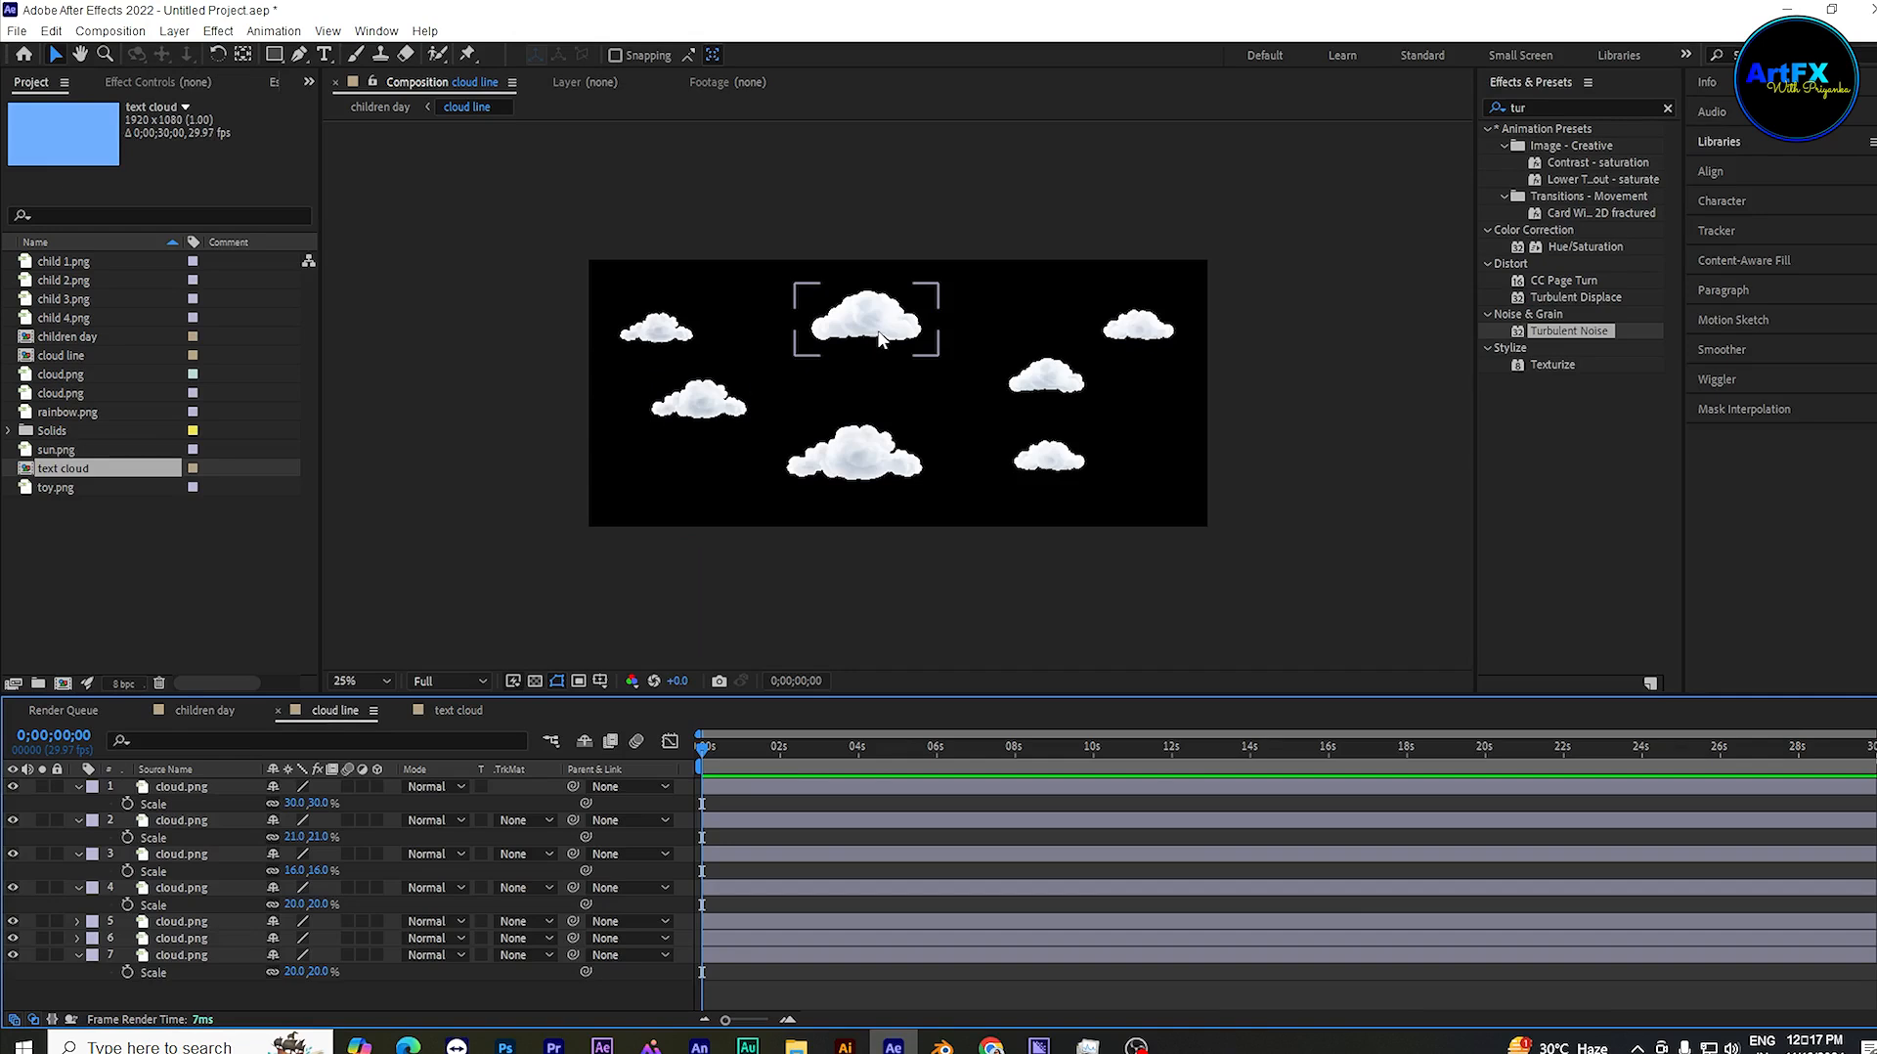
{"action": "left_click", "coordinate": [873, 454]}
{"action": "left_click", "coordinate": [455, 711]}
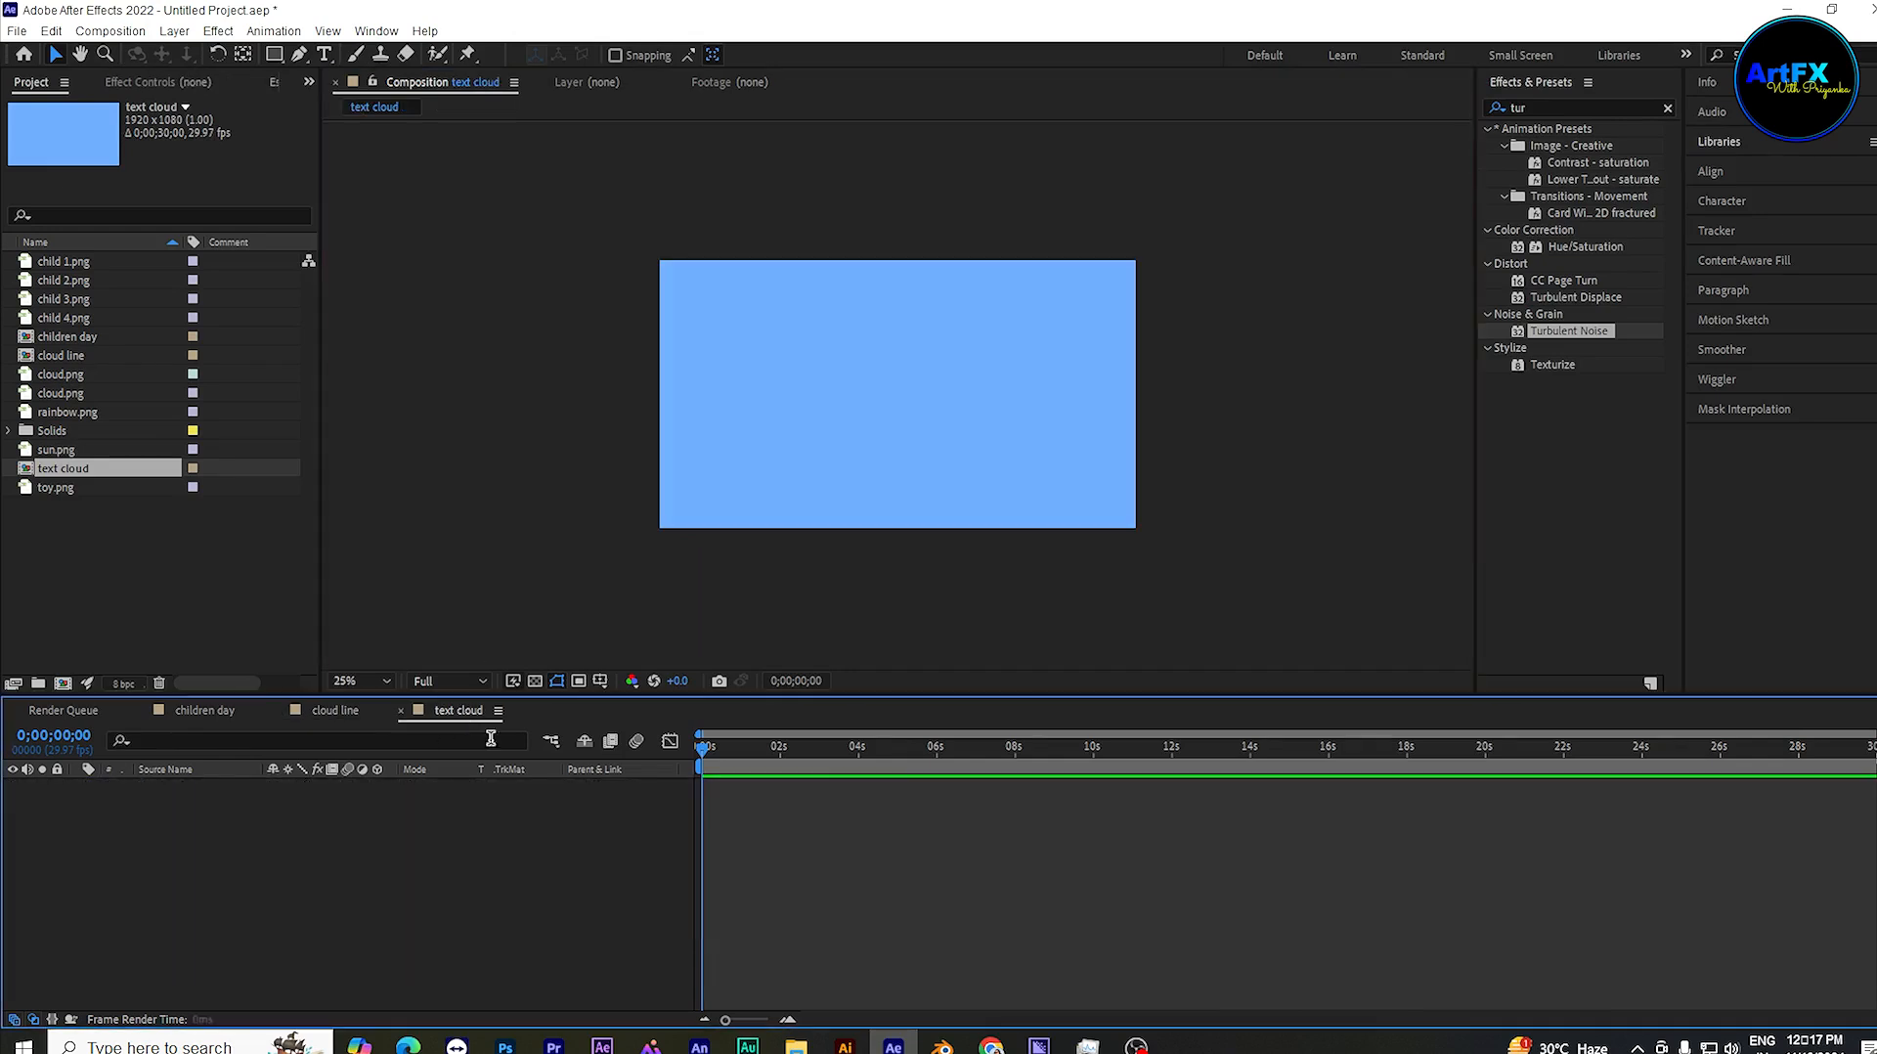
{"action": "key", "text": "ctrl+v"}
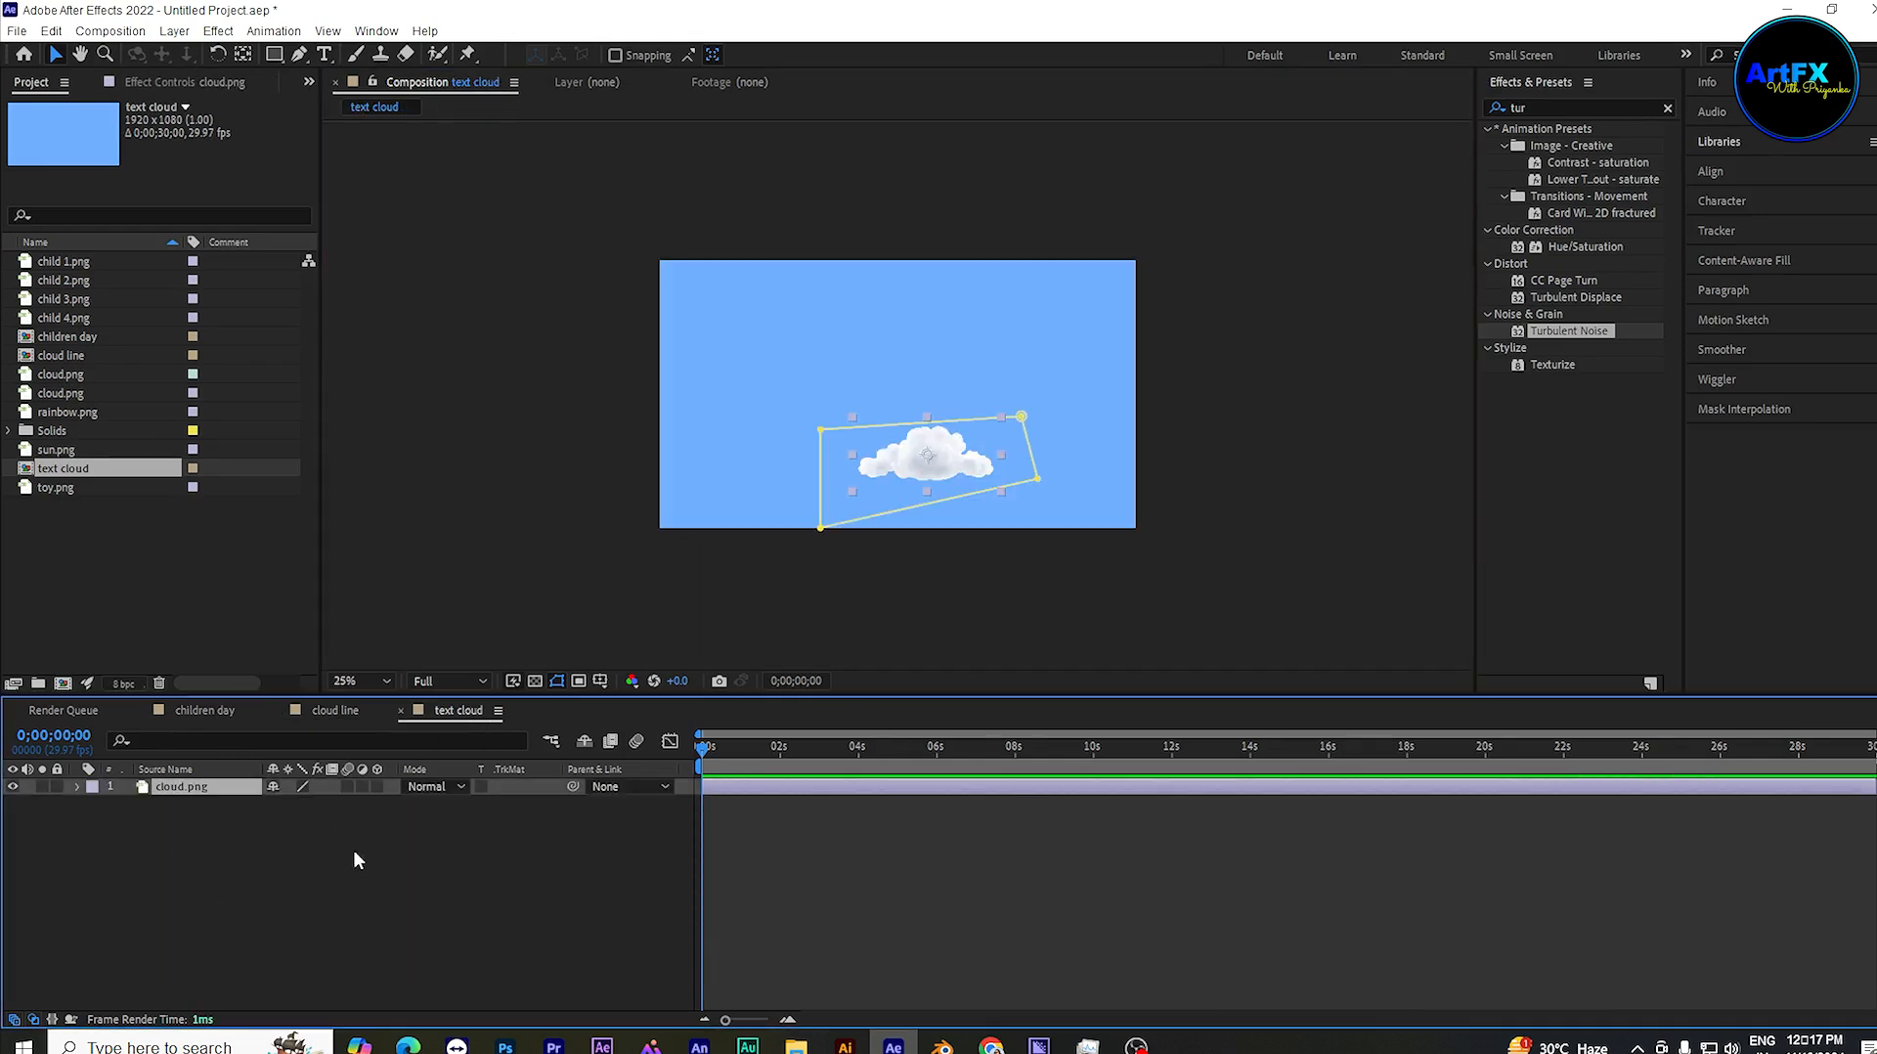
Step: Turn the pasted cloud upside down, scale it to 74%, and place it centred along the frame's lower edge
{"action": "key", "text": "r"}
{"action": "left_click", "coordinate": [296, 804]}
{"action": "key", "text": "Return"}
{"action": "key", "text": "s"}
{"action": "left_click_drag", "start_coordinate": [295, 803], "coordinate": [353, 807]}
{"action": "left_click_drag", "start_coordinate": [883, 512], "coordinate": [876, 572]}
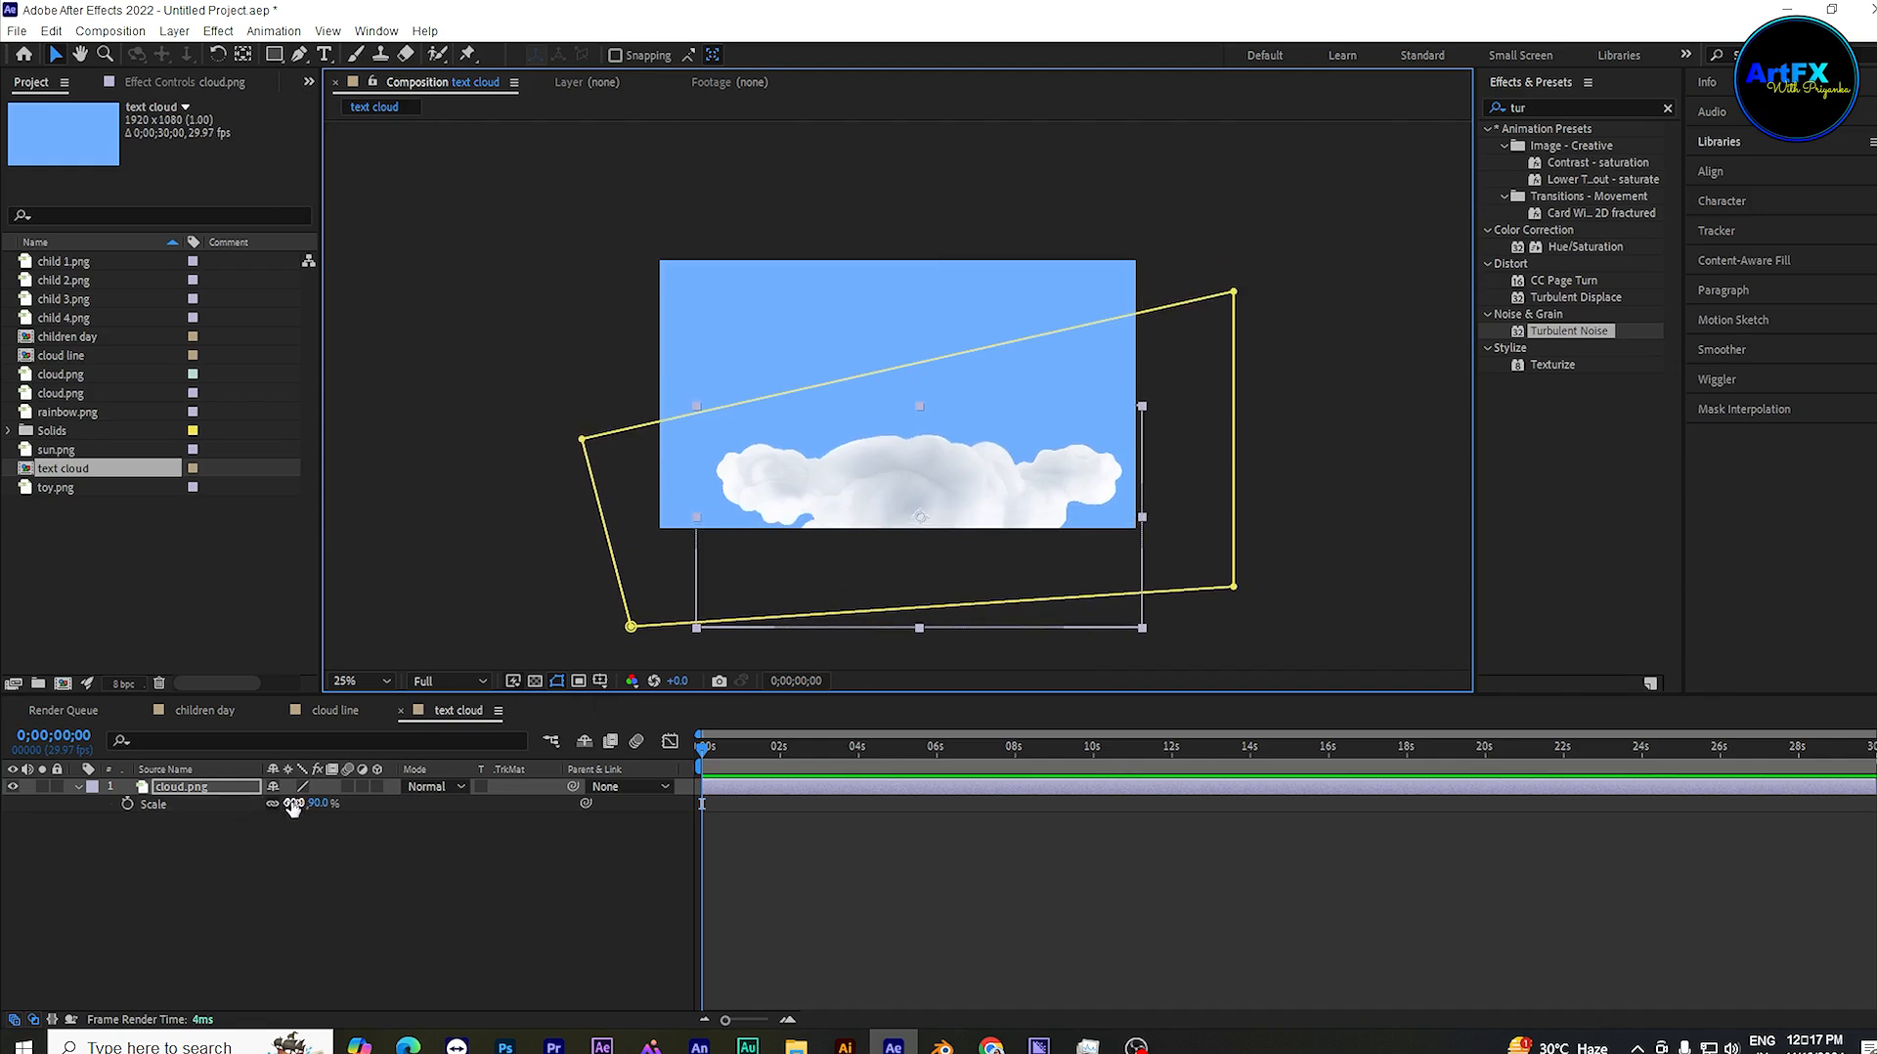
{"action": "left_click_drag", "start_coordinate": [293, 805], "coordinate": [284, 804]}
{"action": "left_click_drag", "start_coordinate": [885, 476], "coordinate": [876, 474]}
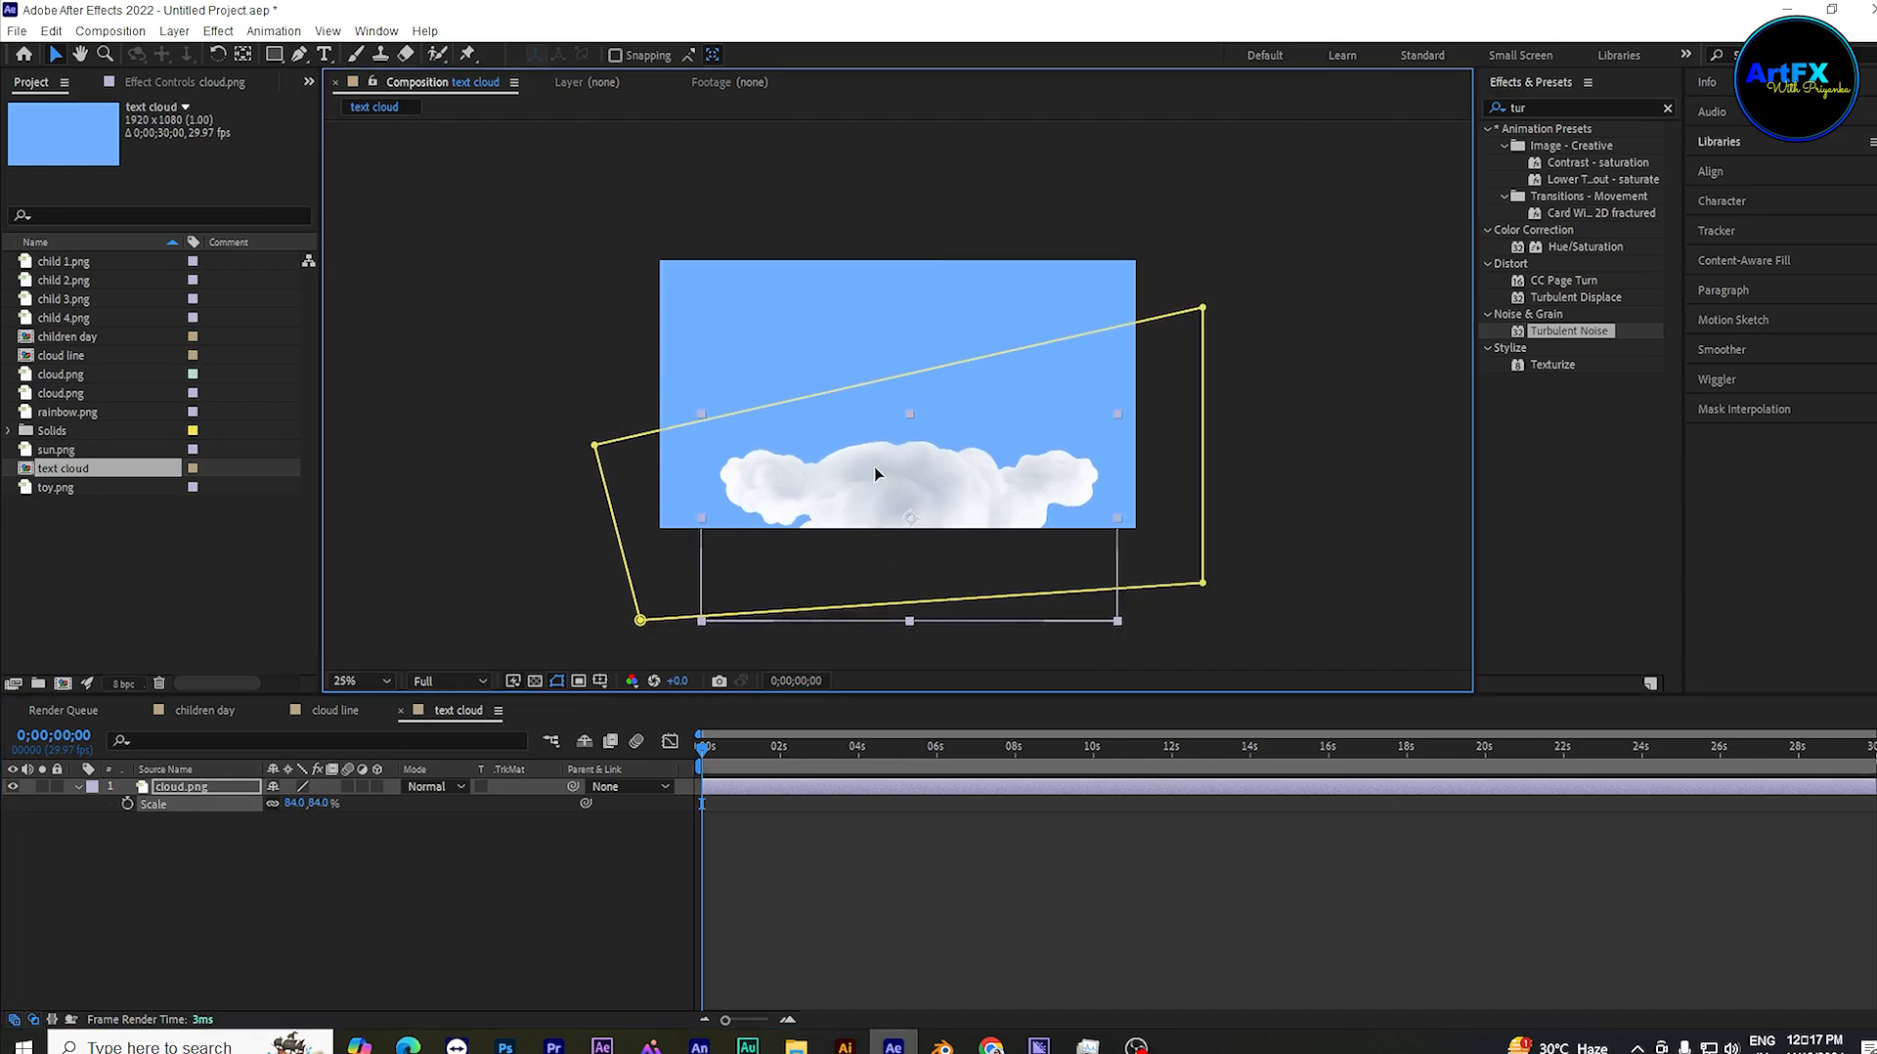
{"action": "left_click_drag", "start_coordinate": [294, 803], "coordinate": [273, 817]}
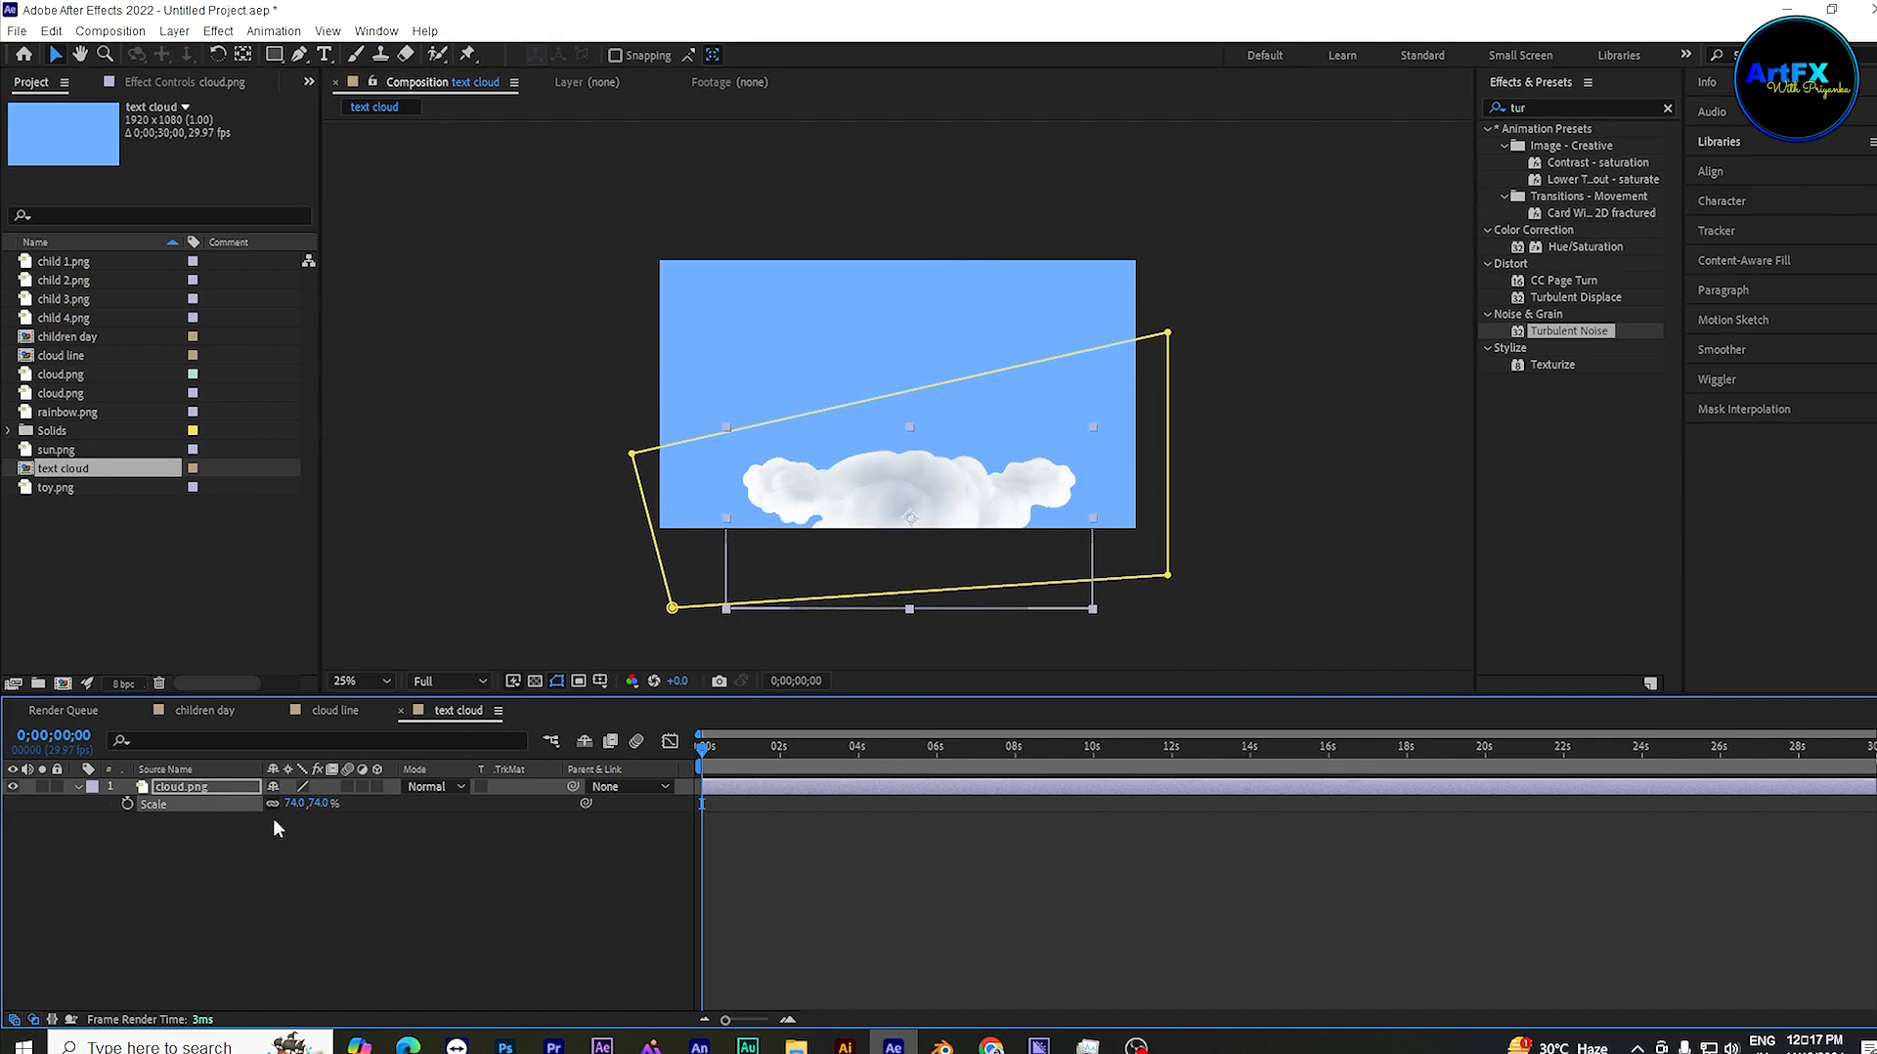
{"action": "left_click", "coordinate": [274, 820]}
Step: Copy the upper-right cloud from cloud line into text cloud, placing it in front of the big cloud at 52% scale
{"action": "left_click", "coordinate": [339, 713]}
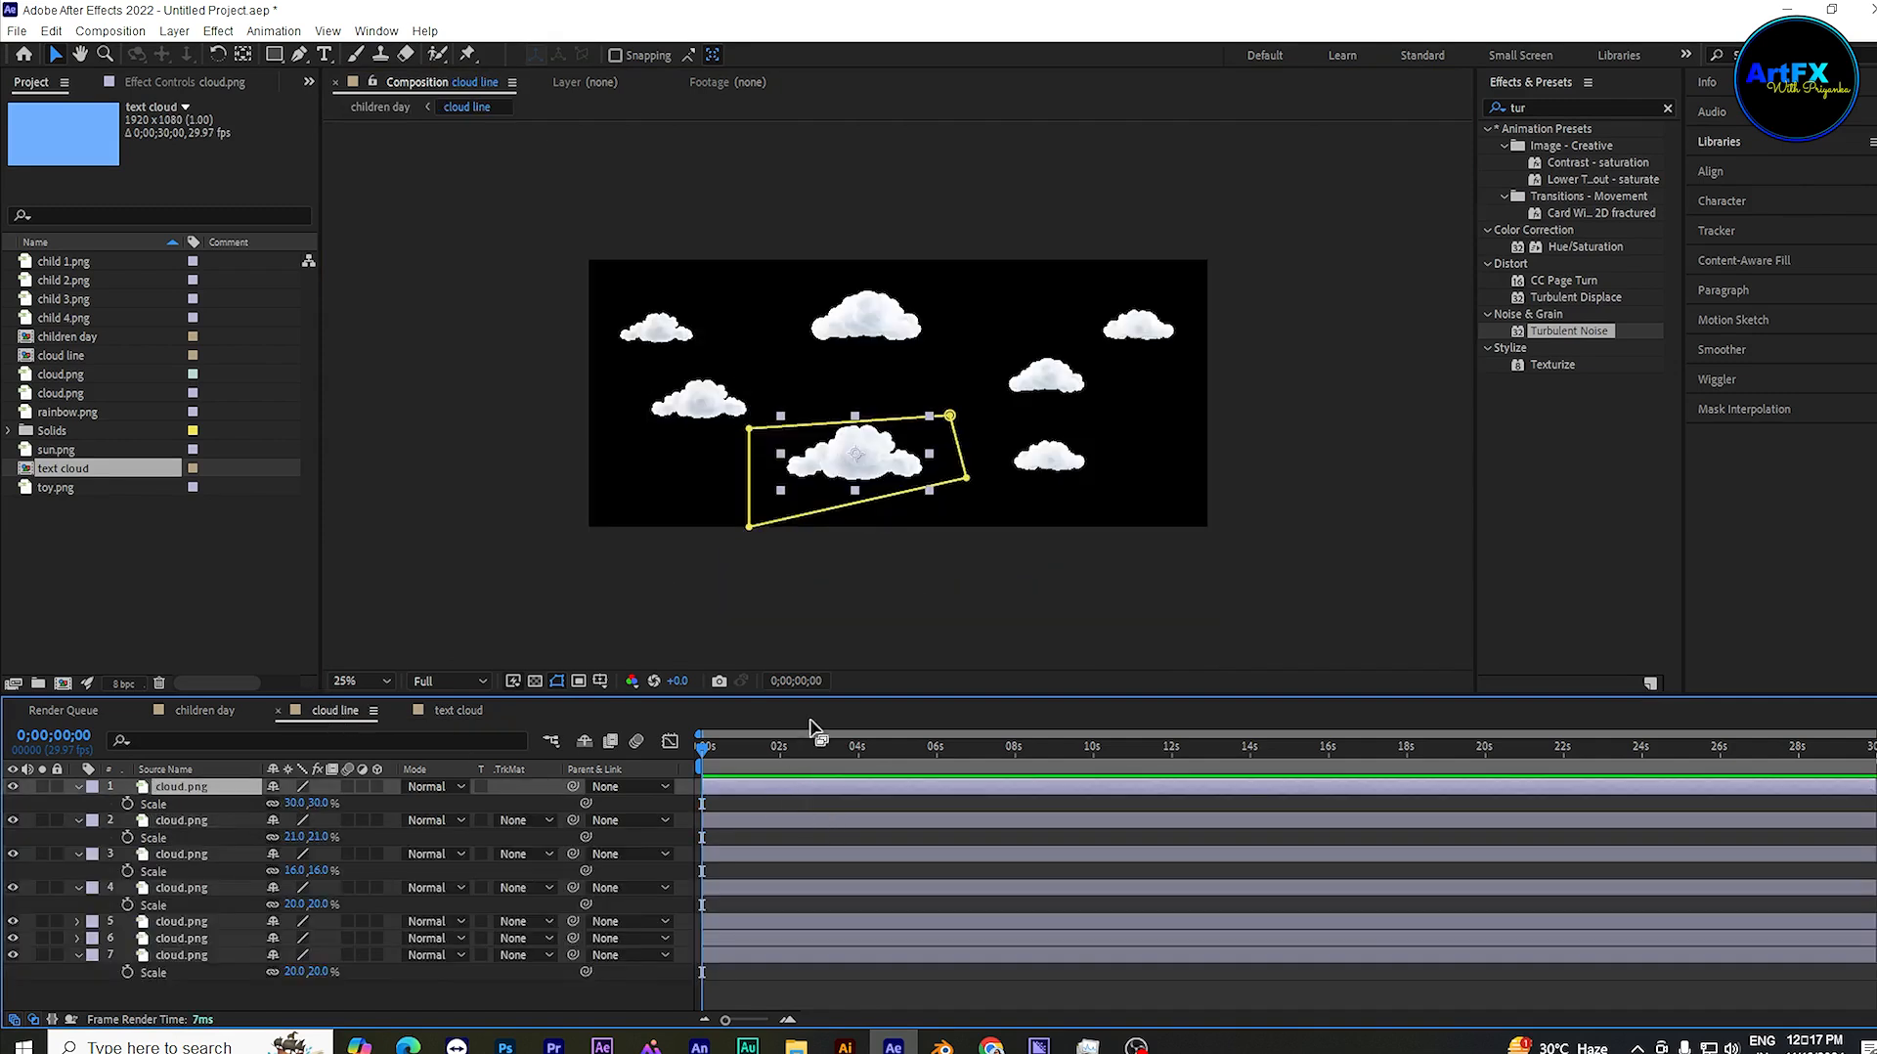
{"action": "left_click", "coordinate": [1144, 332]}
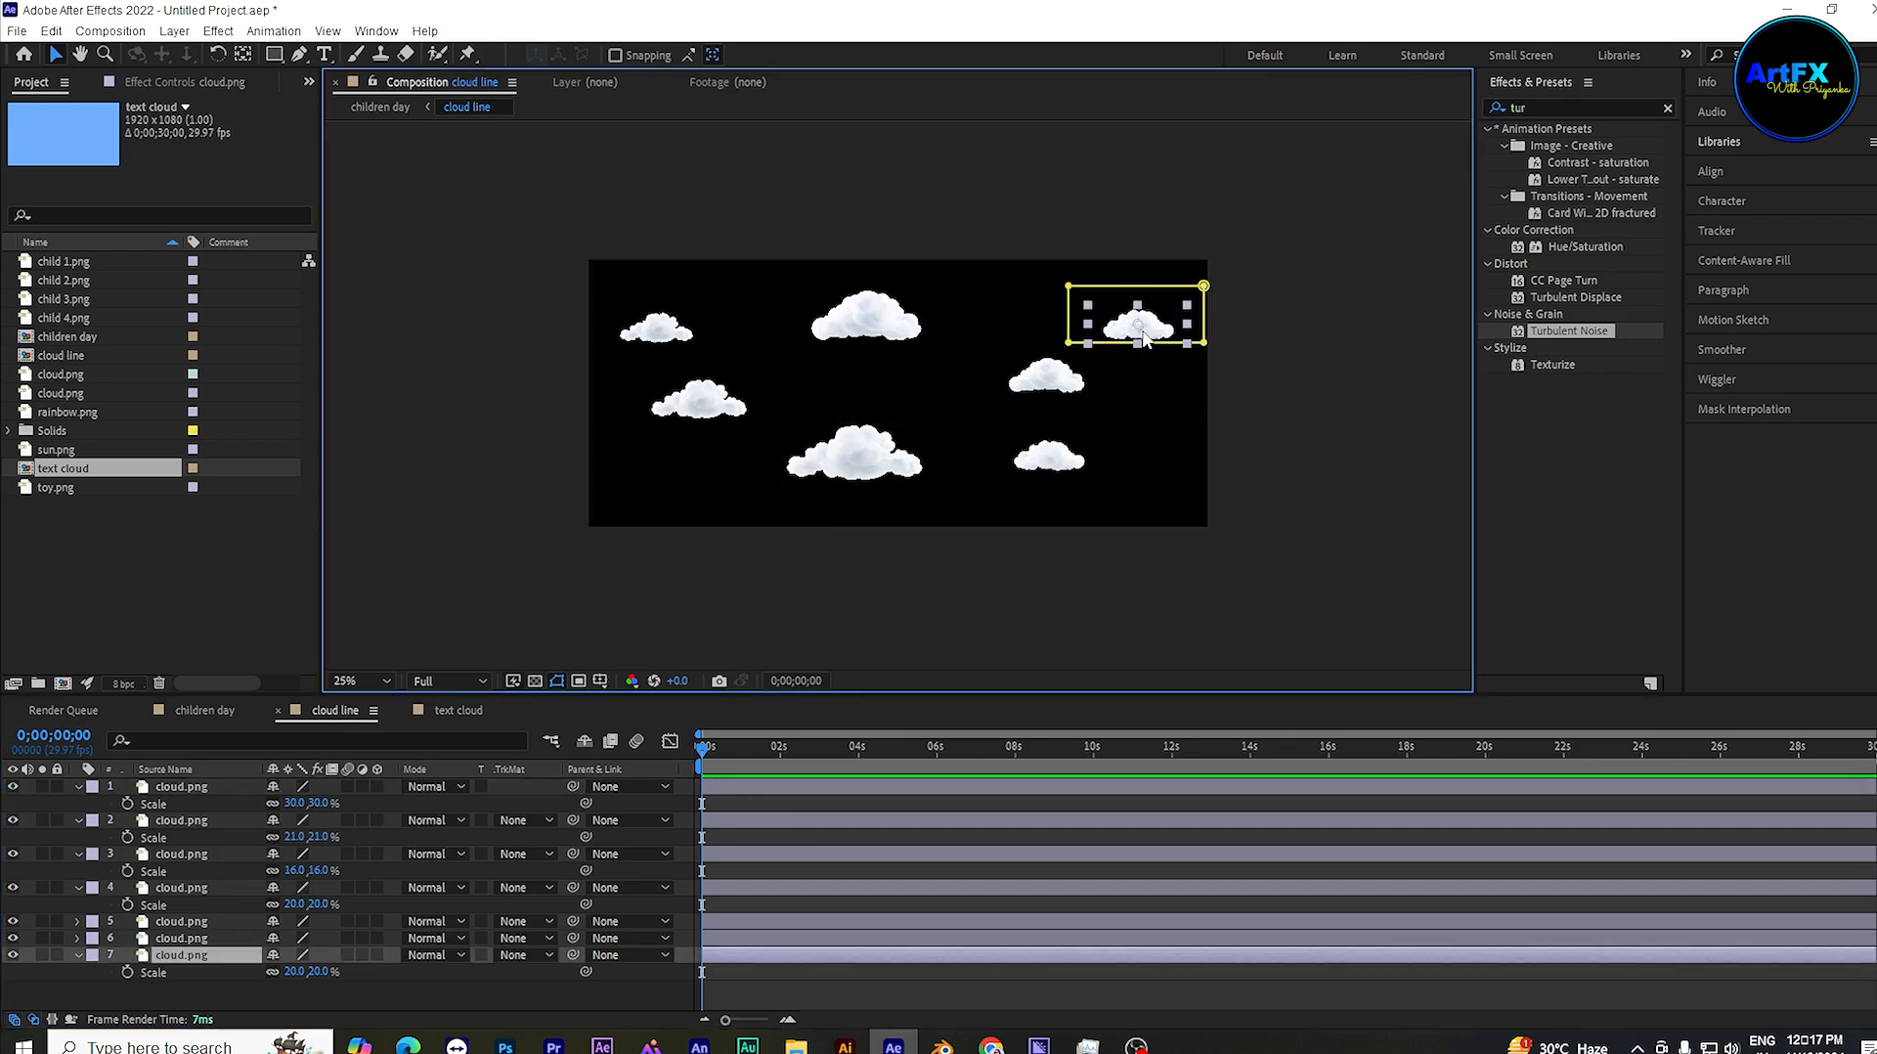
{"action": "left_click", "coordinate": [458, 710]}
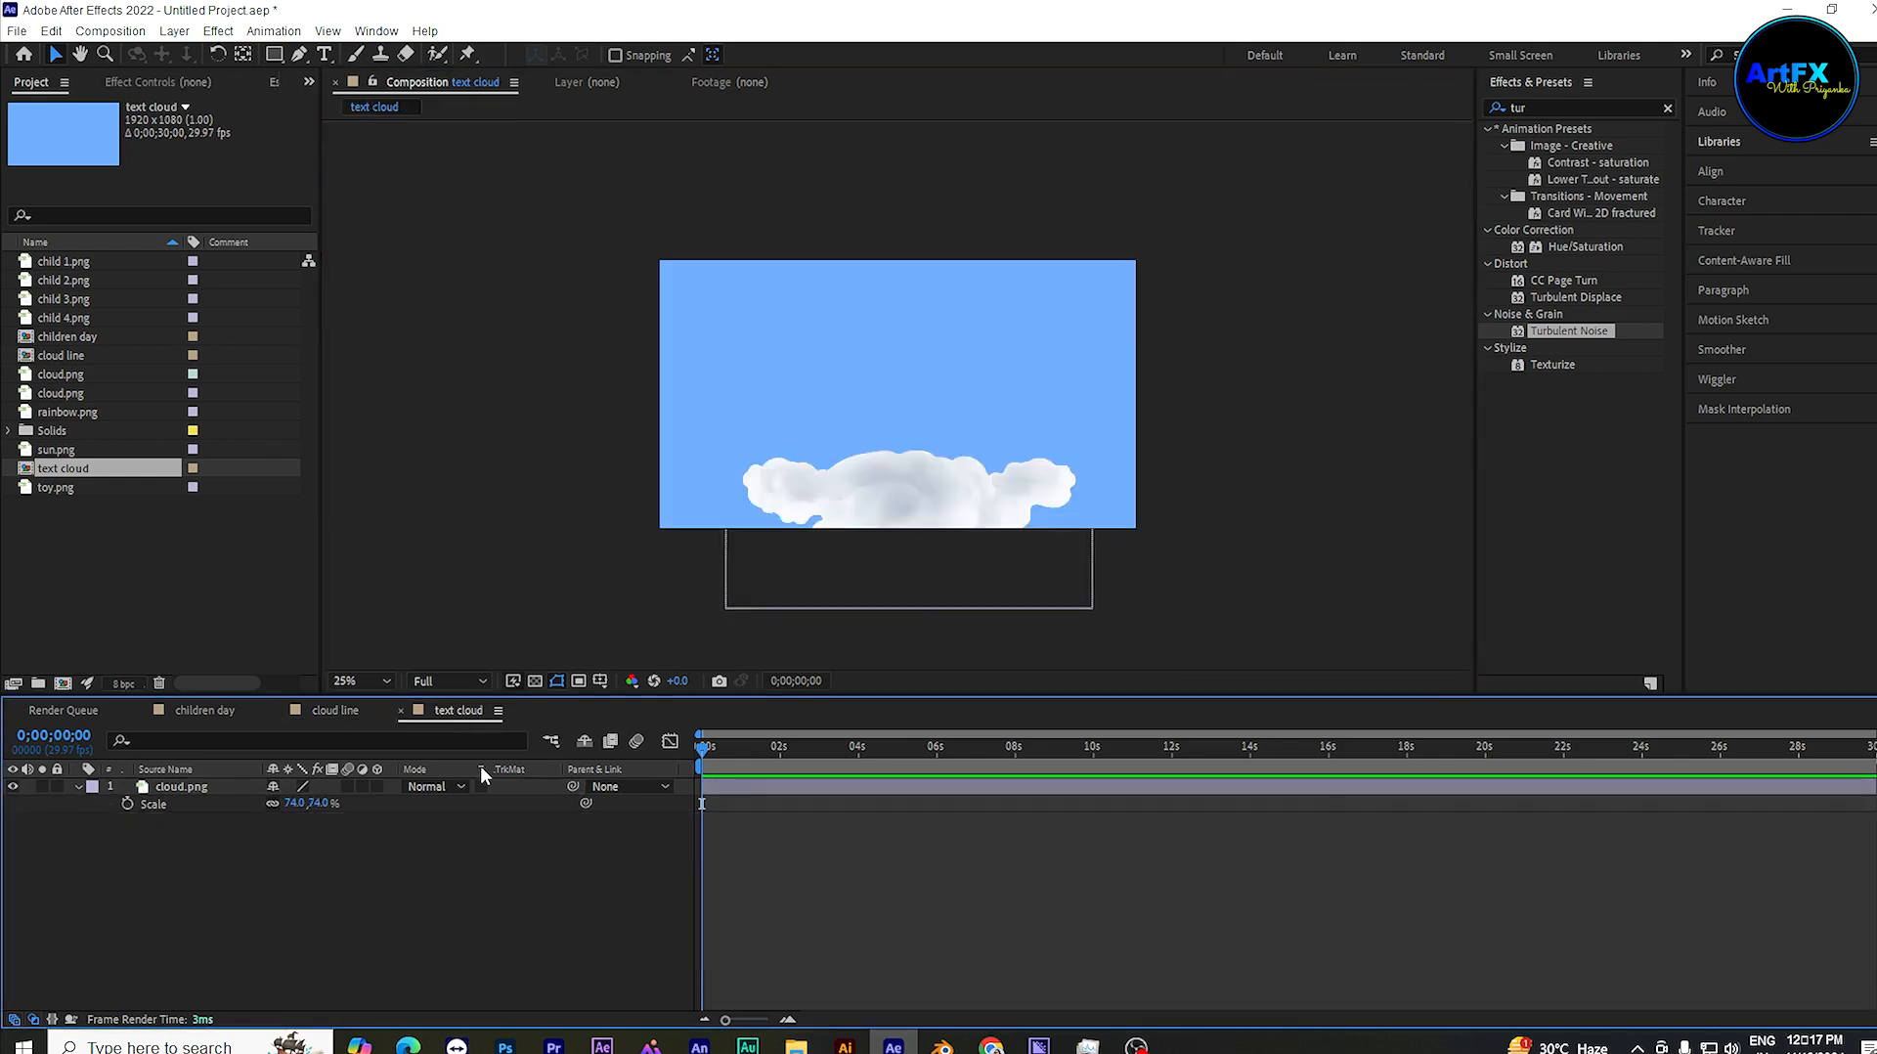
{"action": "key", "text": "ctrl+v"}
{"action": "left_click_drag", "start_coordinate": [1192, 328], "coordinate": [876, 520]}
{"action": "key", "text": "s"}
{"action": "left_click_drag", "start_coordinate": [291, 803], "coordinate": [327, 802]}
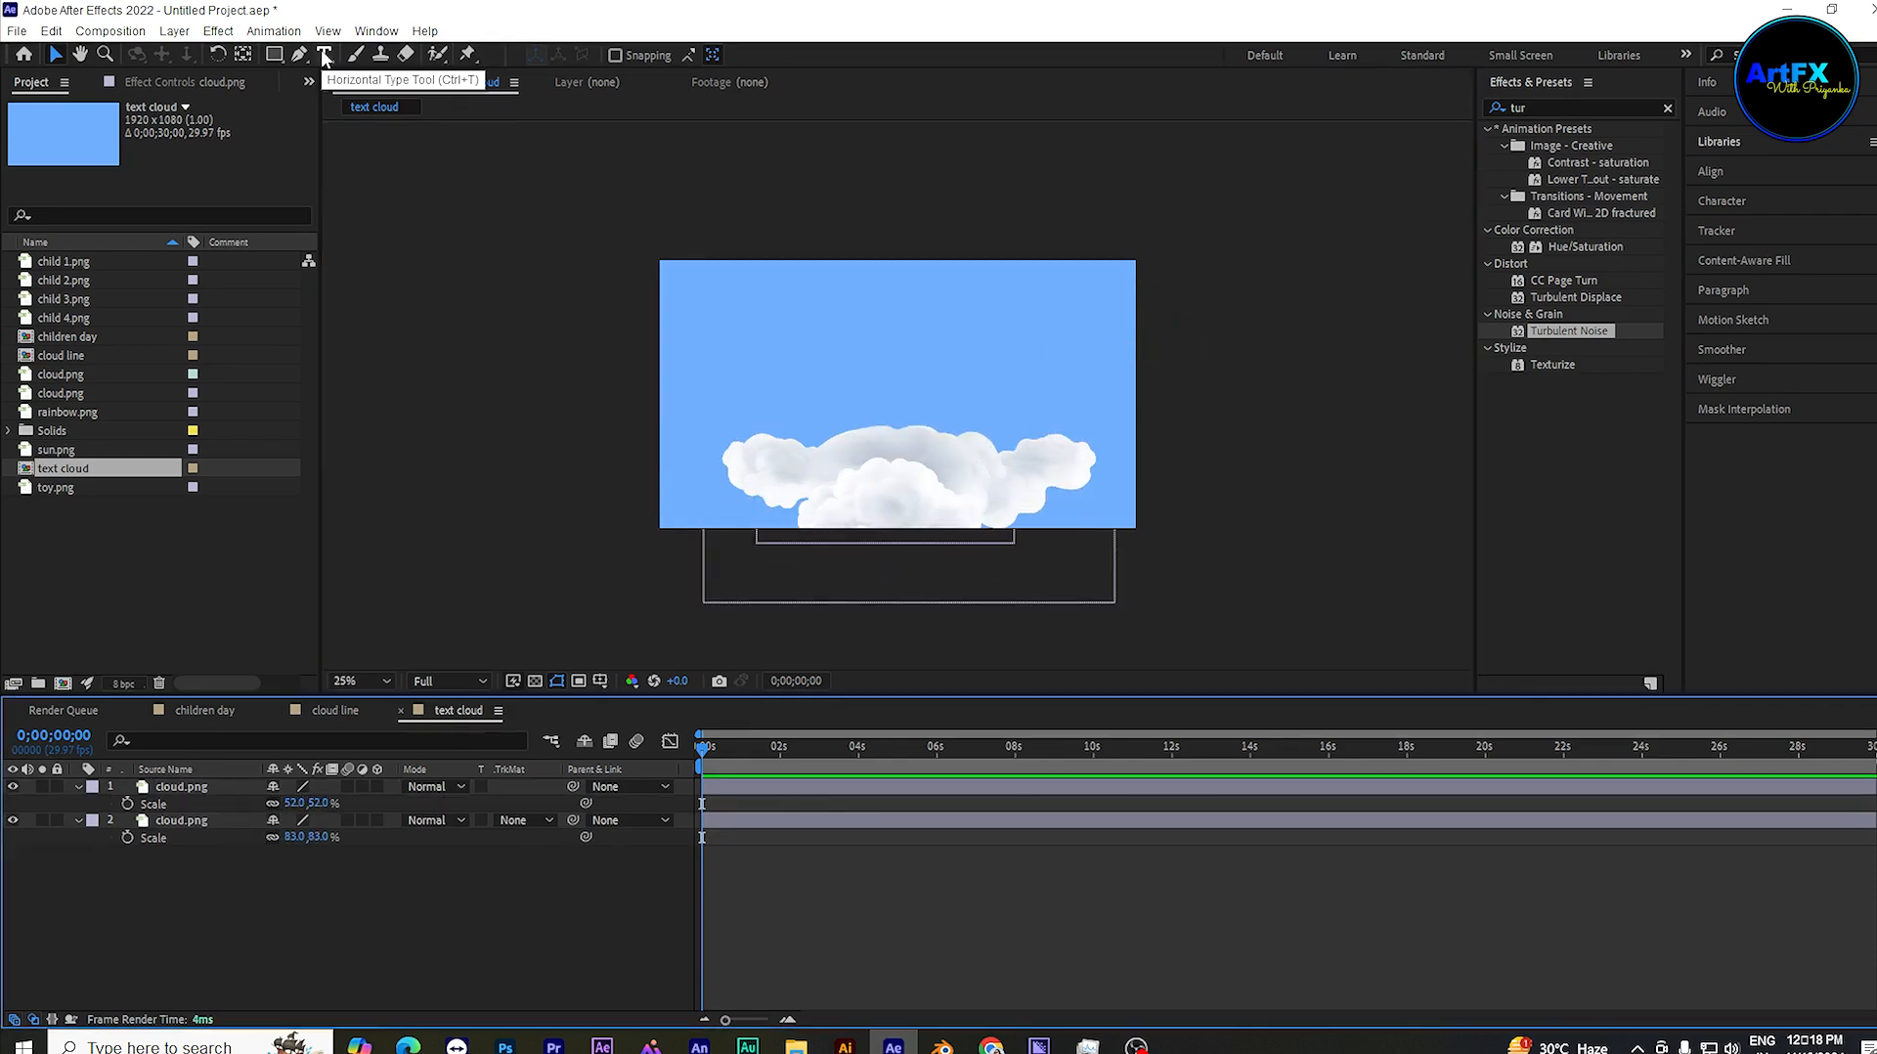
Step: Add the text "happy children's day" above the clouds and scale the text layer to 350%
{"action": "key", "text": "ctrl+t"}
{"action": "left_click", "coordinate": [845, 352]}
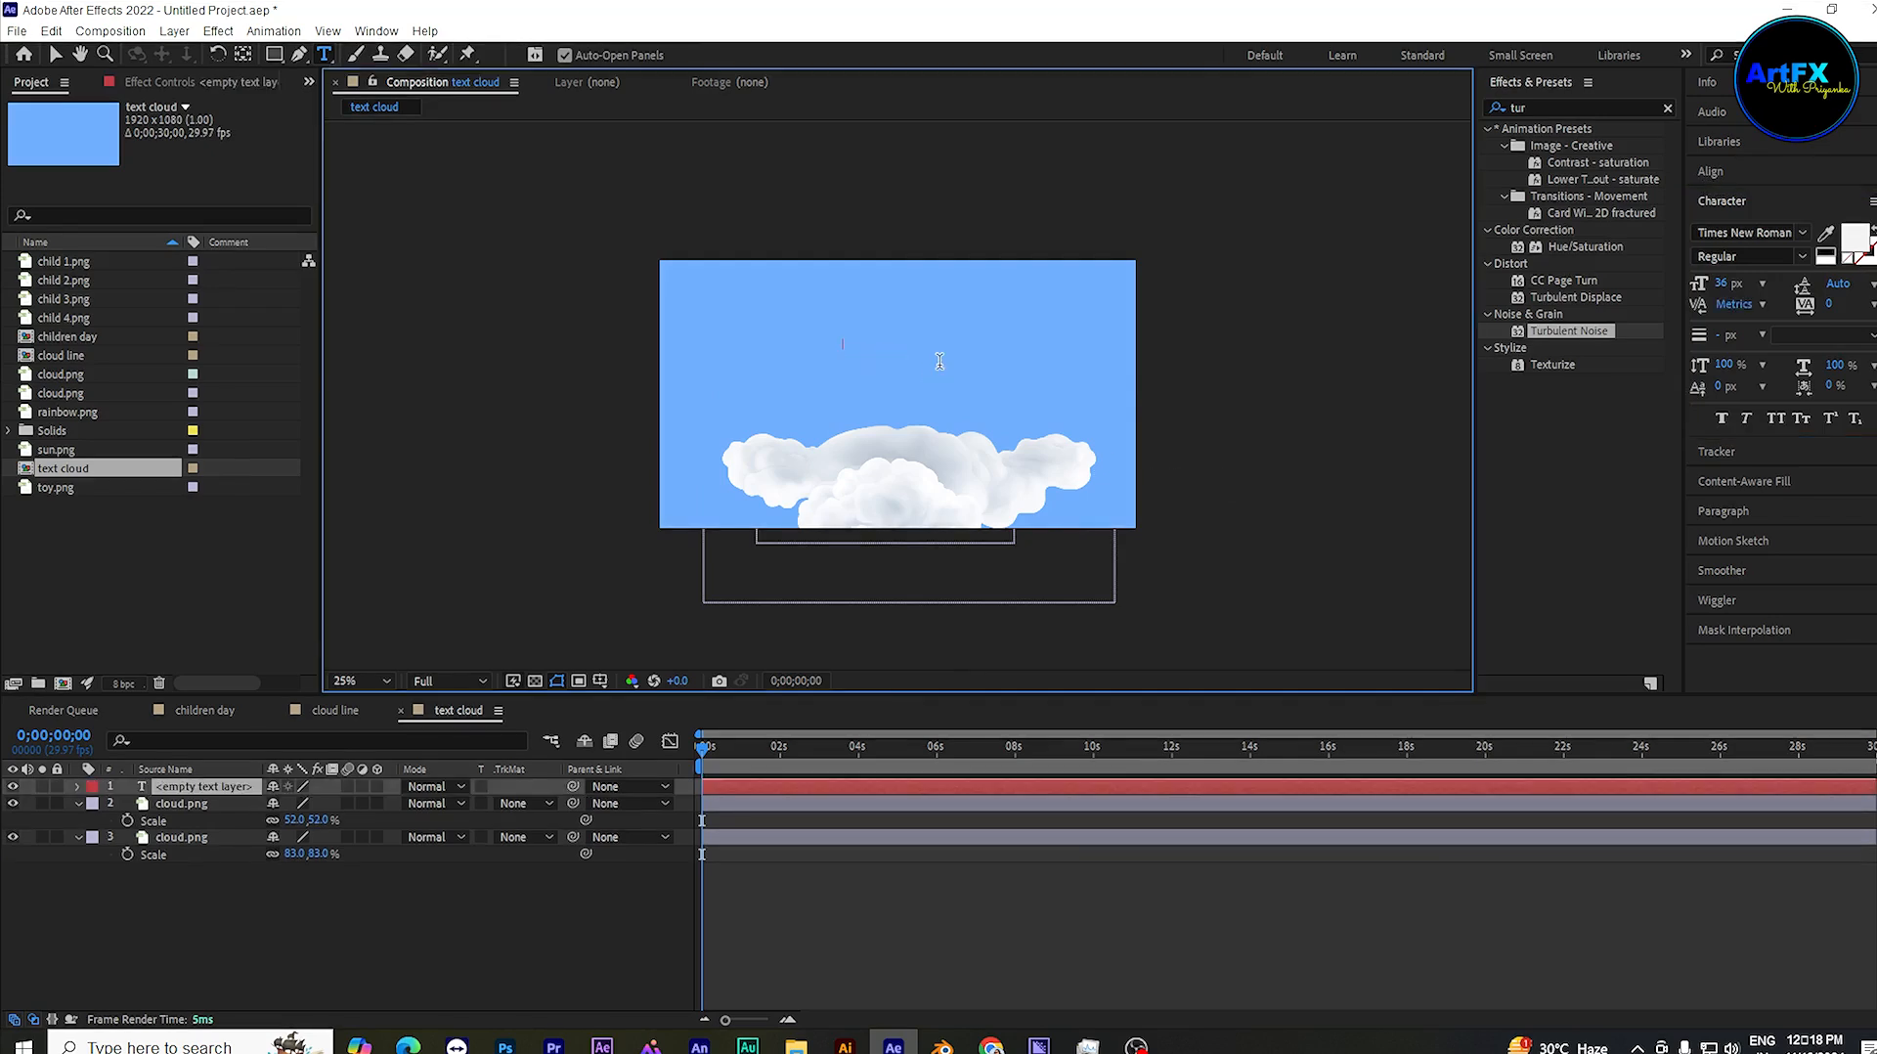
{"action": "type", "text": "happy children’s day"}
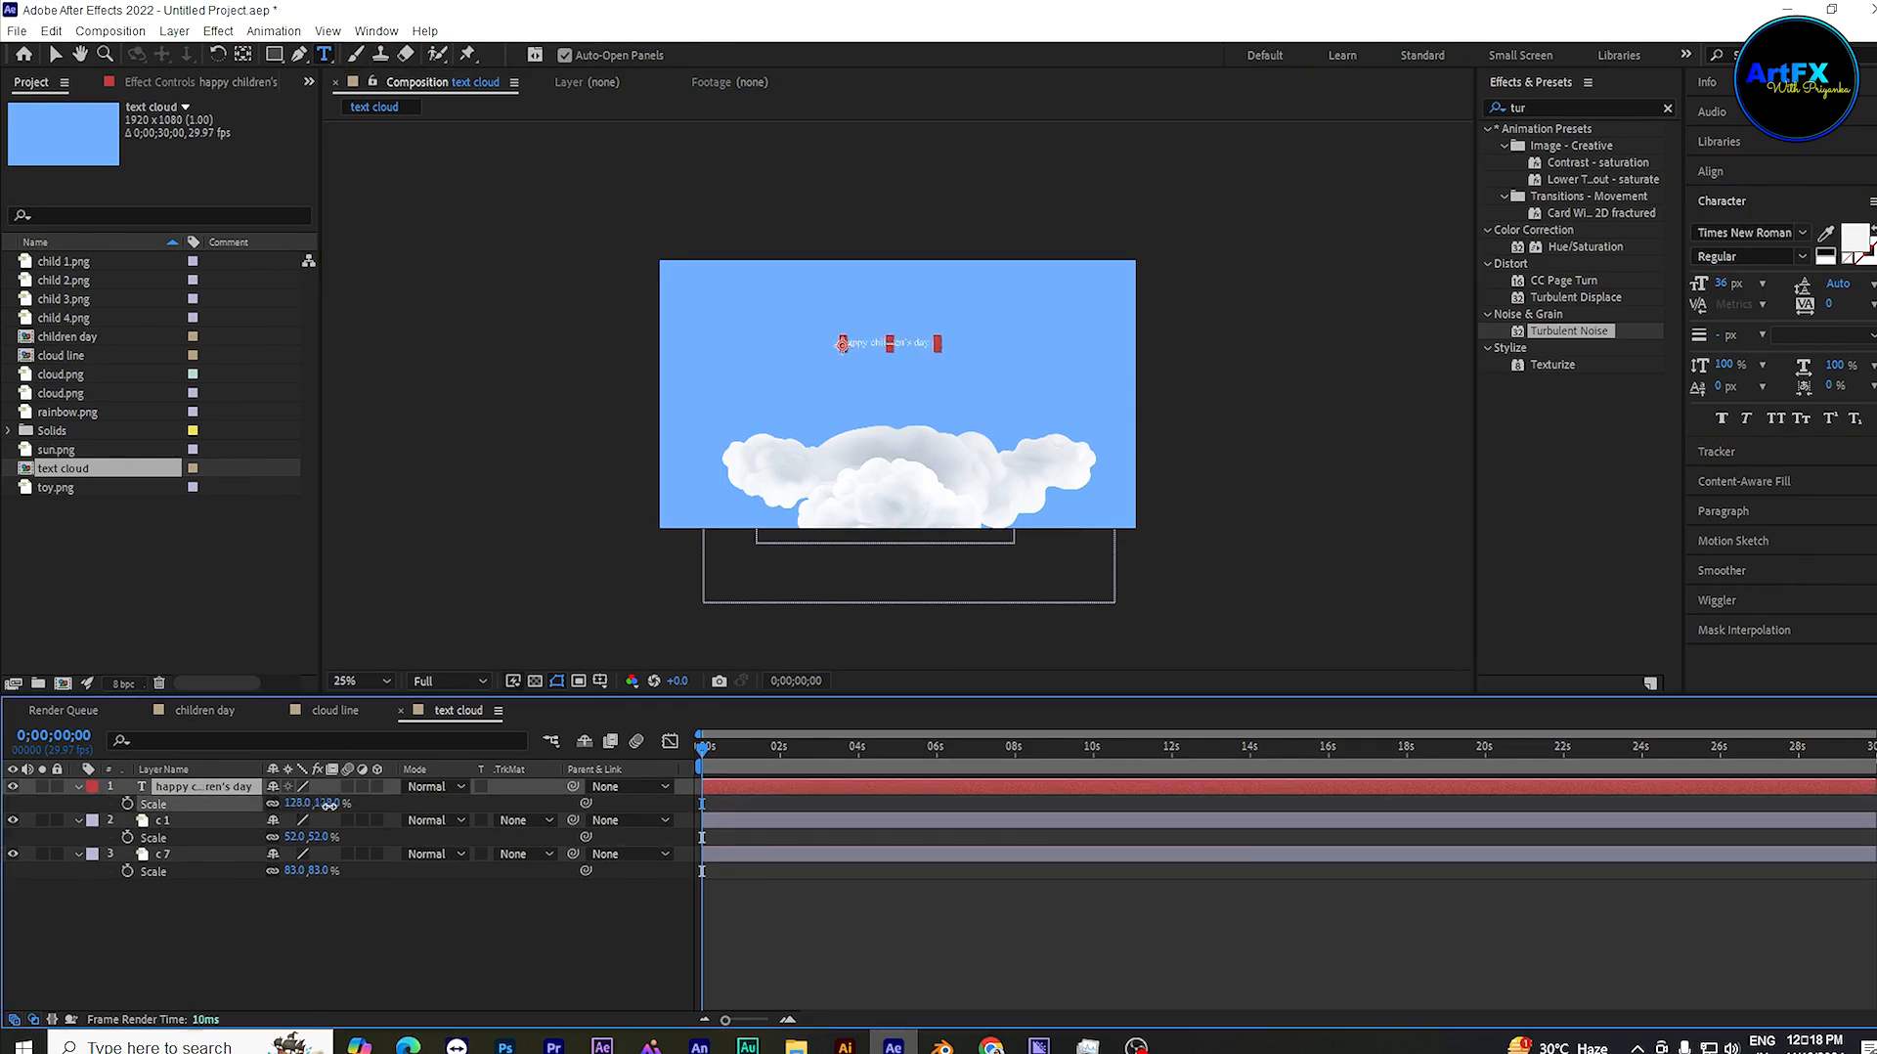
{"action": "left_click_drag", "start_coordinate": [298, 802], "coordinate": [540, 811]}
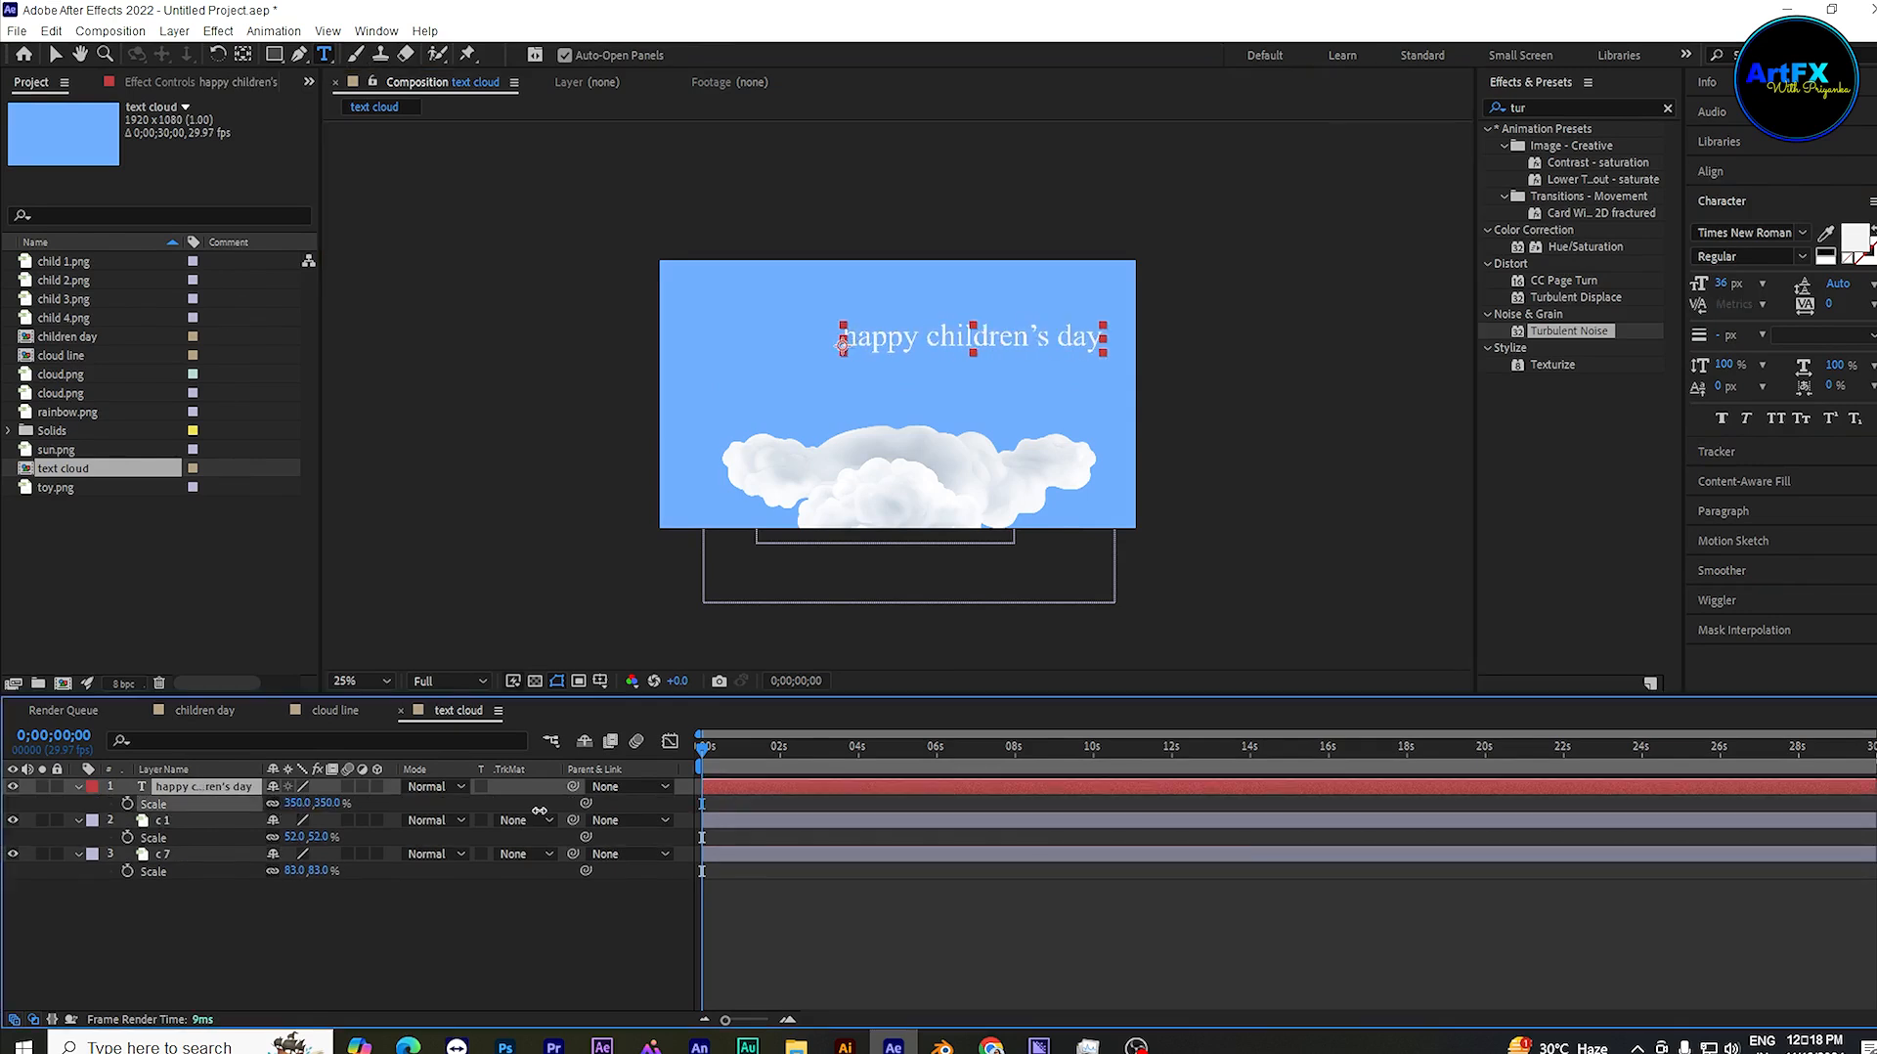
{"action": "left_click", "coordinate": [56, 55]}
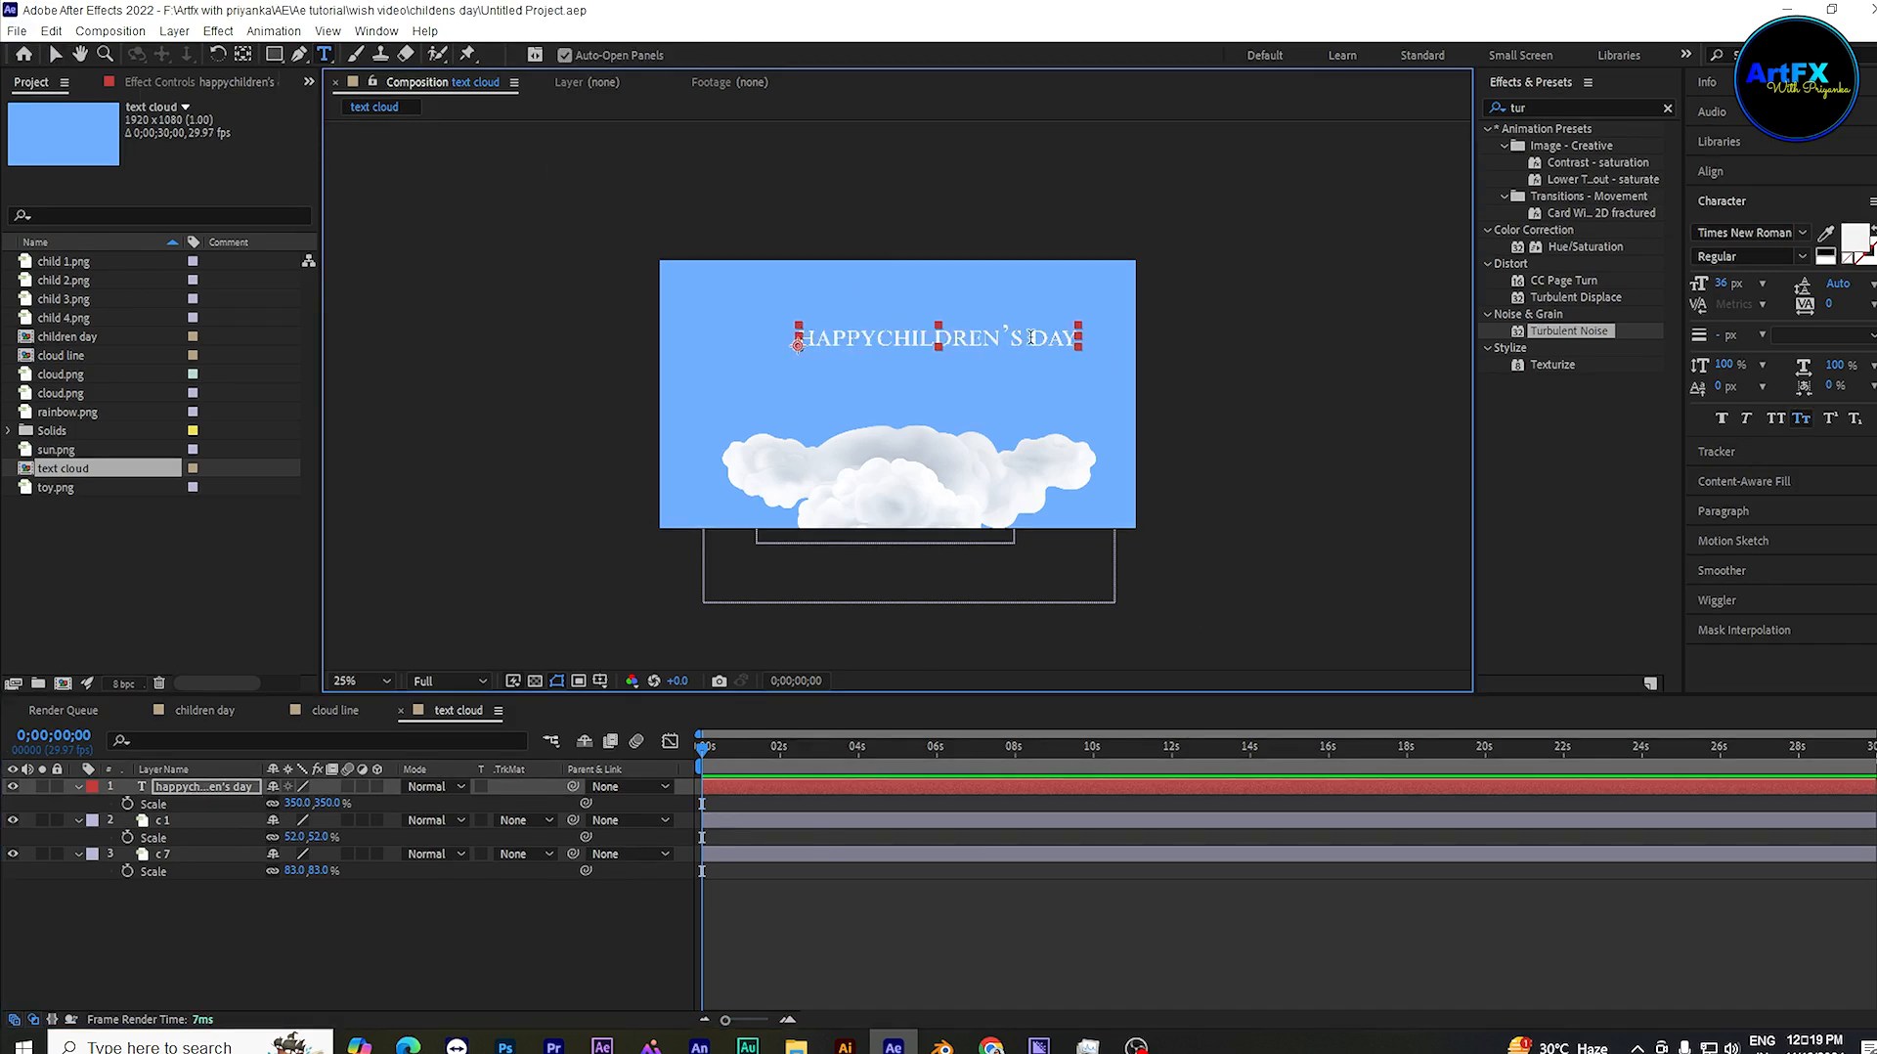
Step: Break the title into three lines, one word each, and centre it horizontally in the composition
{"action": "key", "text": "Return"}
{"action": "key", "text": "Return"}
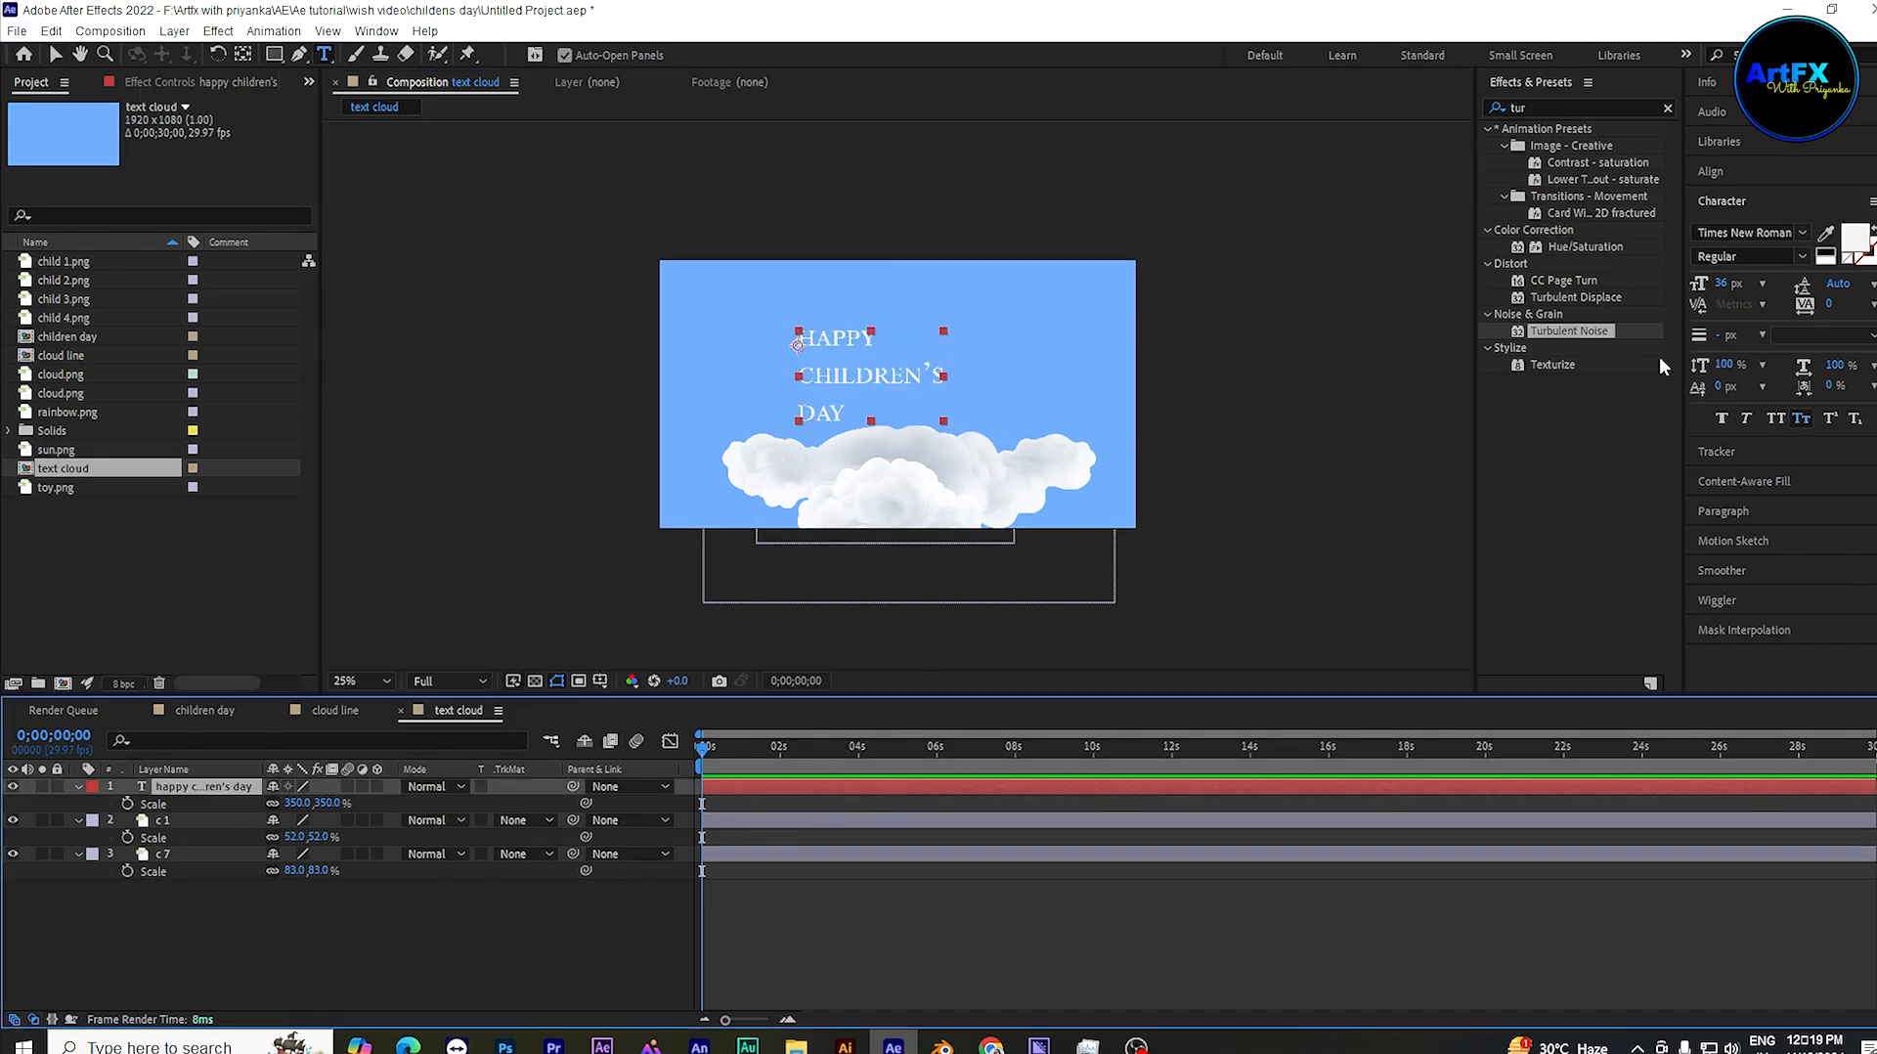
{"action": "key", "text": "ctrl+shift+c"}
{"action": "left_click", "coordinate": [1709, 171]}
{"action": "left_click", "coordinate": [1738, 221]}
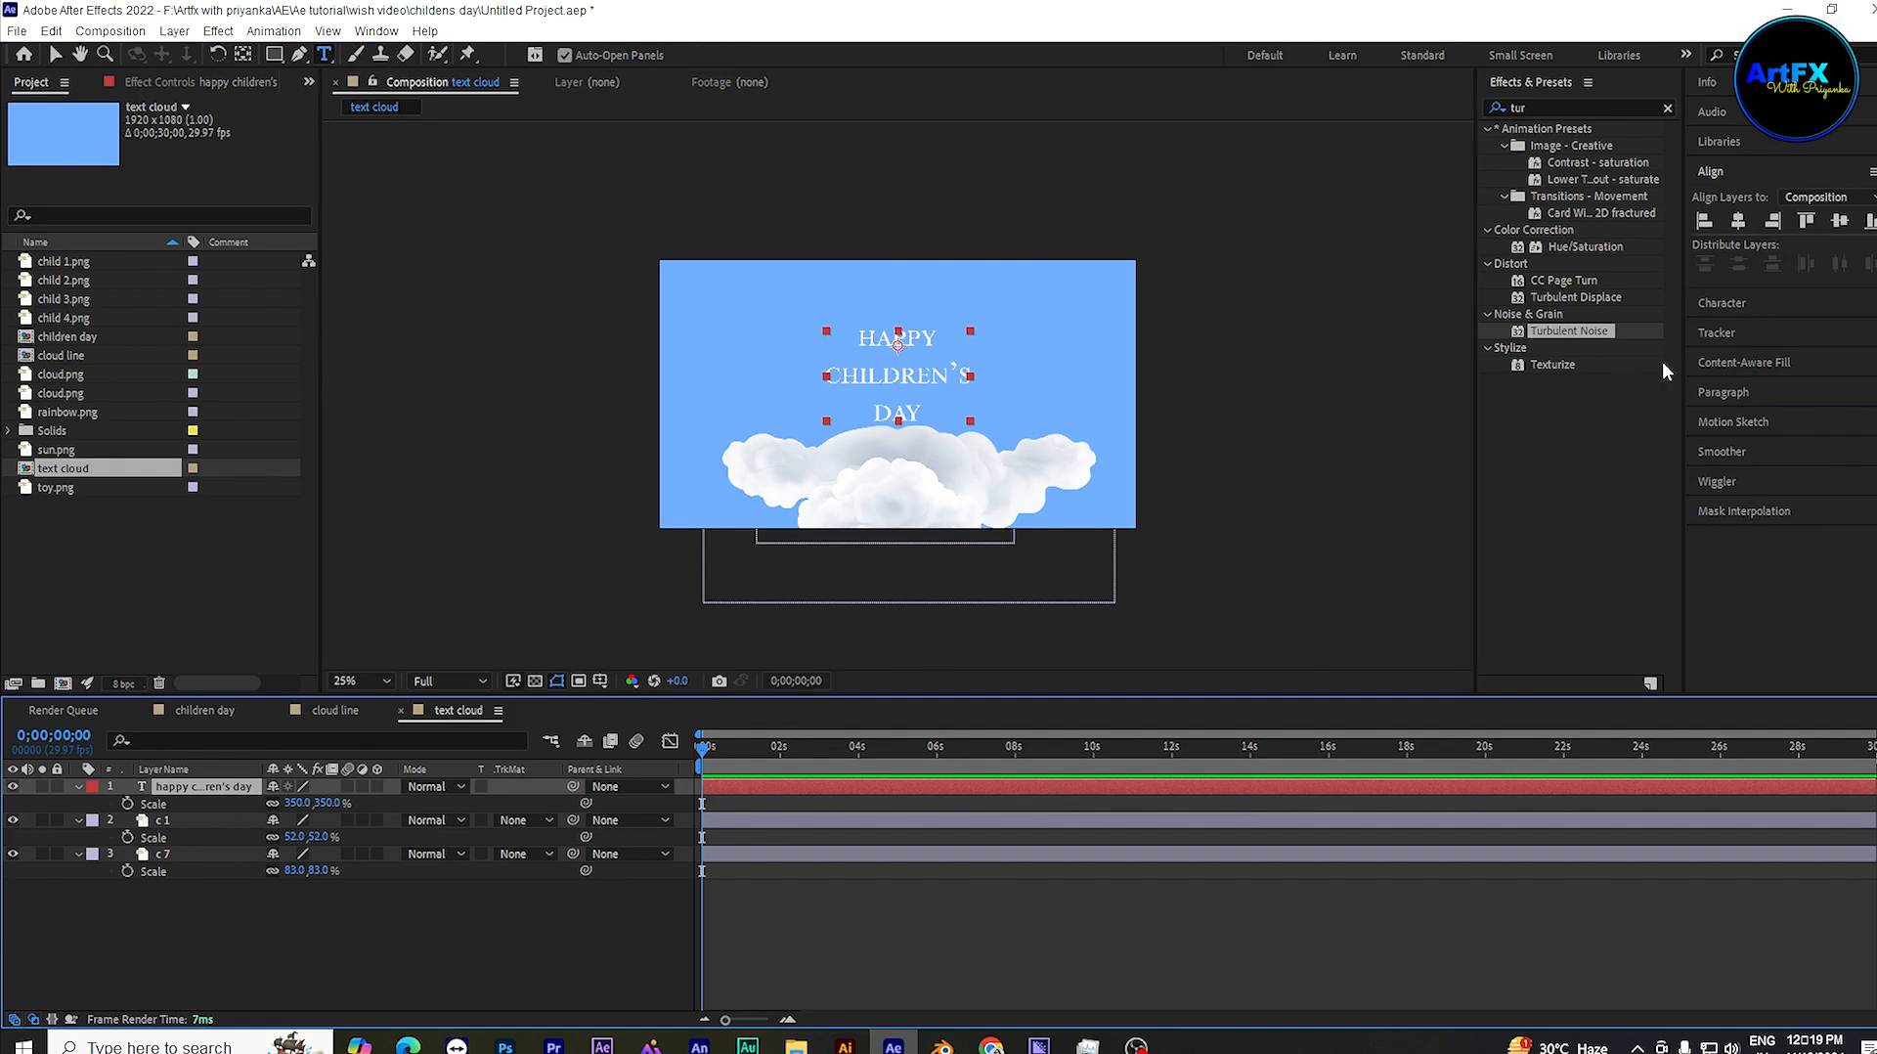
Step: Set the title in the FunSized font at 77 px with 51 px leading
{"action": "left_click", "coordinate": [1723, 304]}
{"action": "left_click_drag", "start_coordinate": [1718, 285], "coordinate": [1738, 285]}
{"action": "left_click_drag", "start_coordinate": [1832, 283], "coordinate": [1867, 284]}
{"action": "left_click_drag", "start_coordinate": [1720, 287], "coordinate": [1741, 286]}
{"action": "left_click_drag", "start_coordinate": [1840, 283], "coordinate": [1855, 282]}
{"action": "left_click", "coordinate": [1756, 226]}
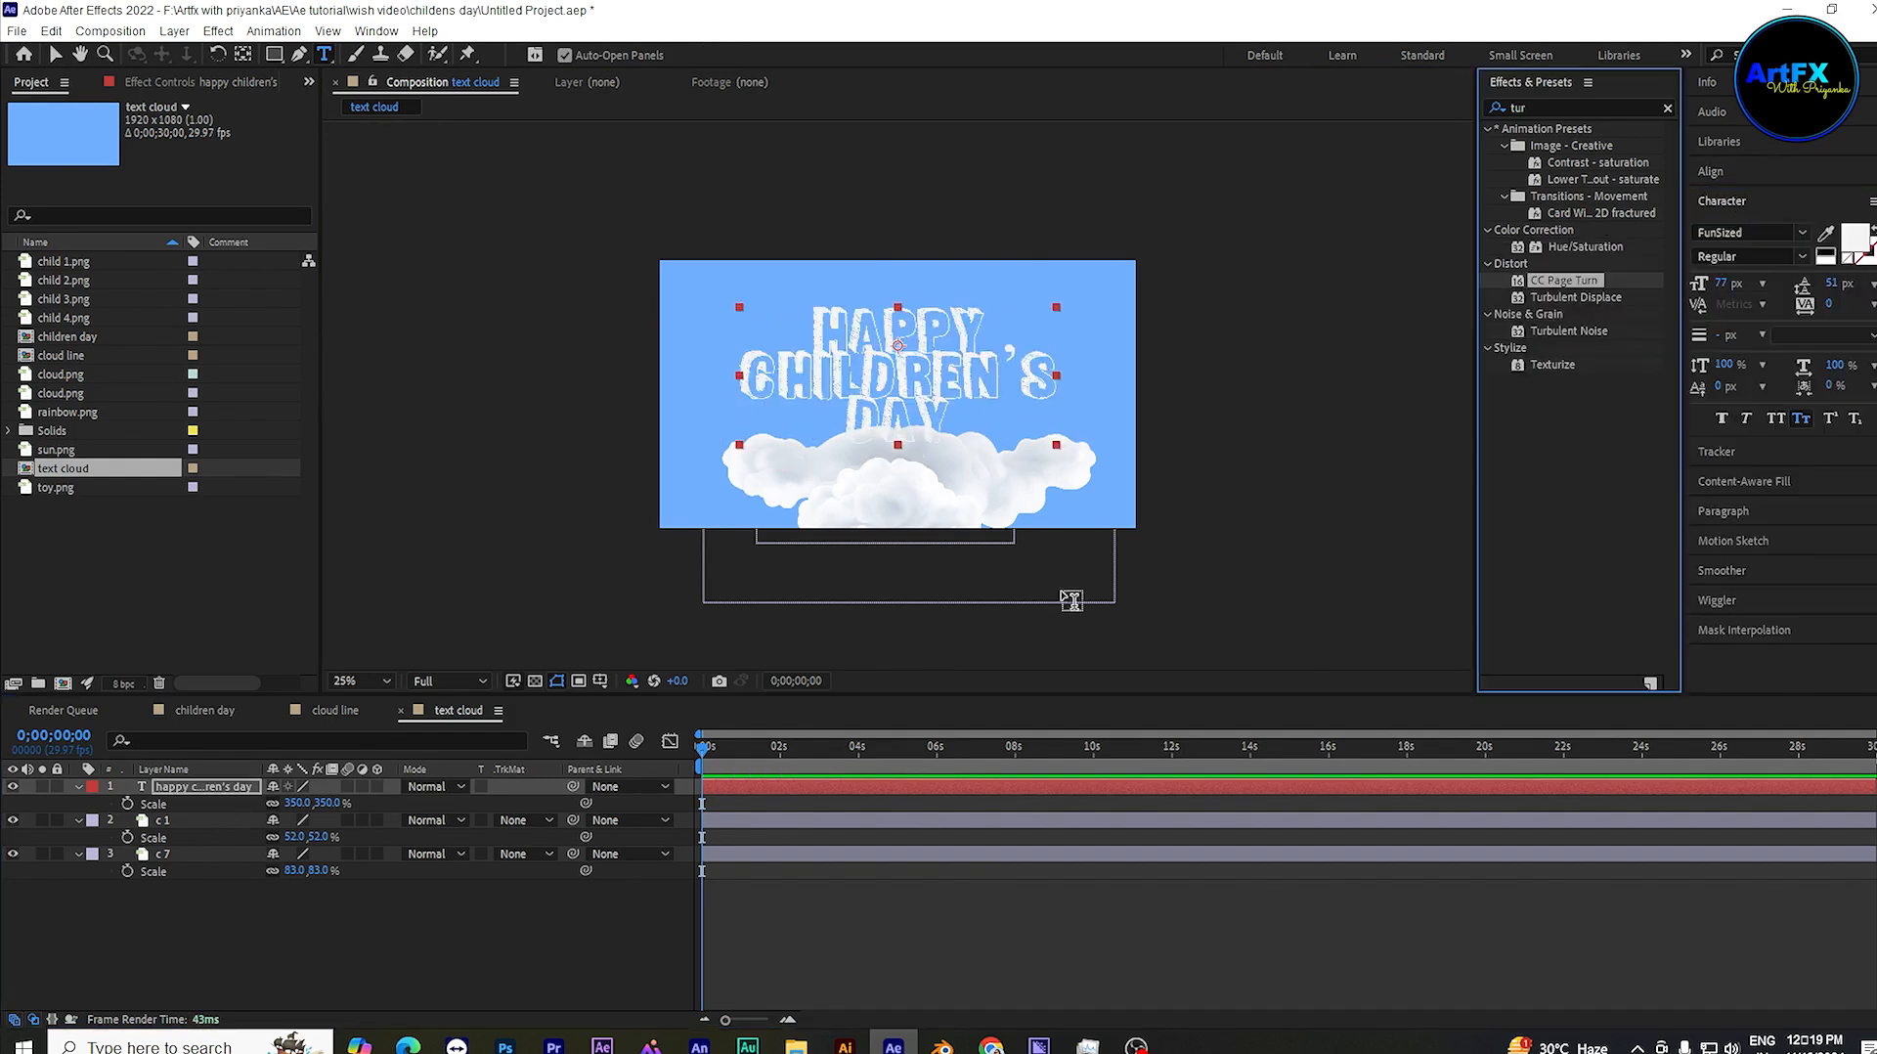
Step: Colour the word HAPPY bright purple
{"action": "double_click", "coordinate": [957, 326]}
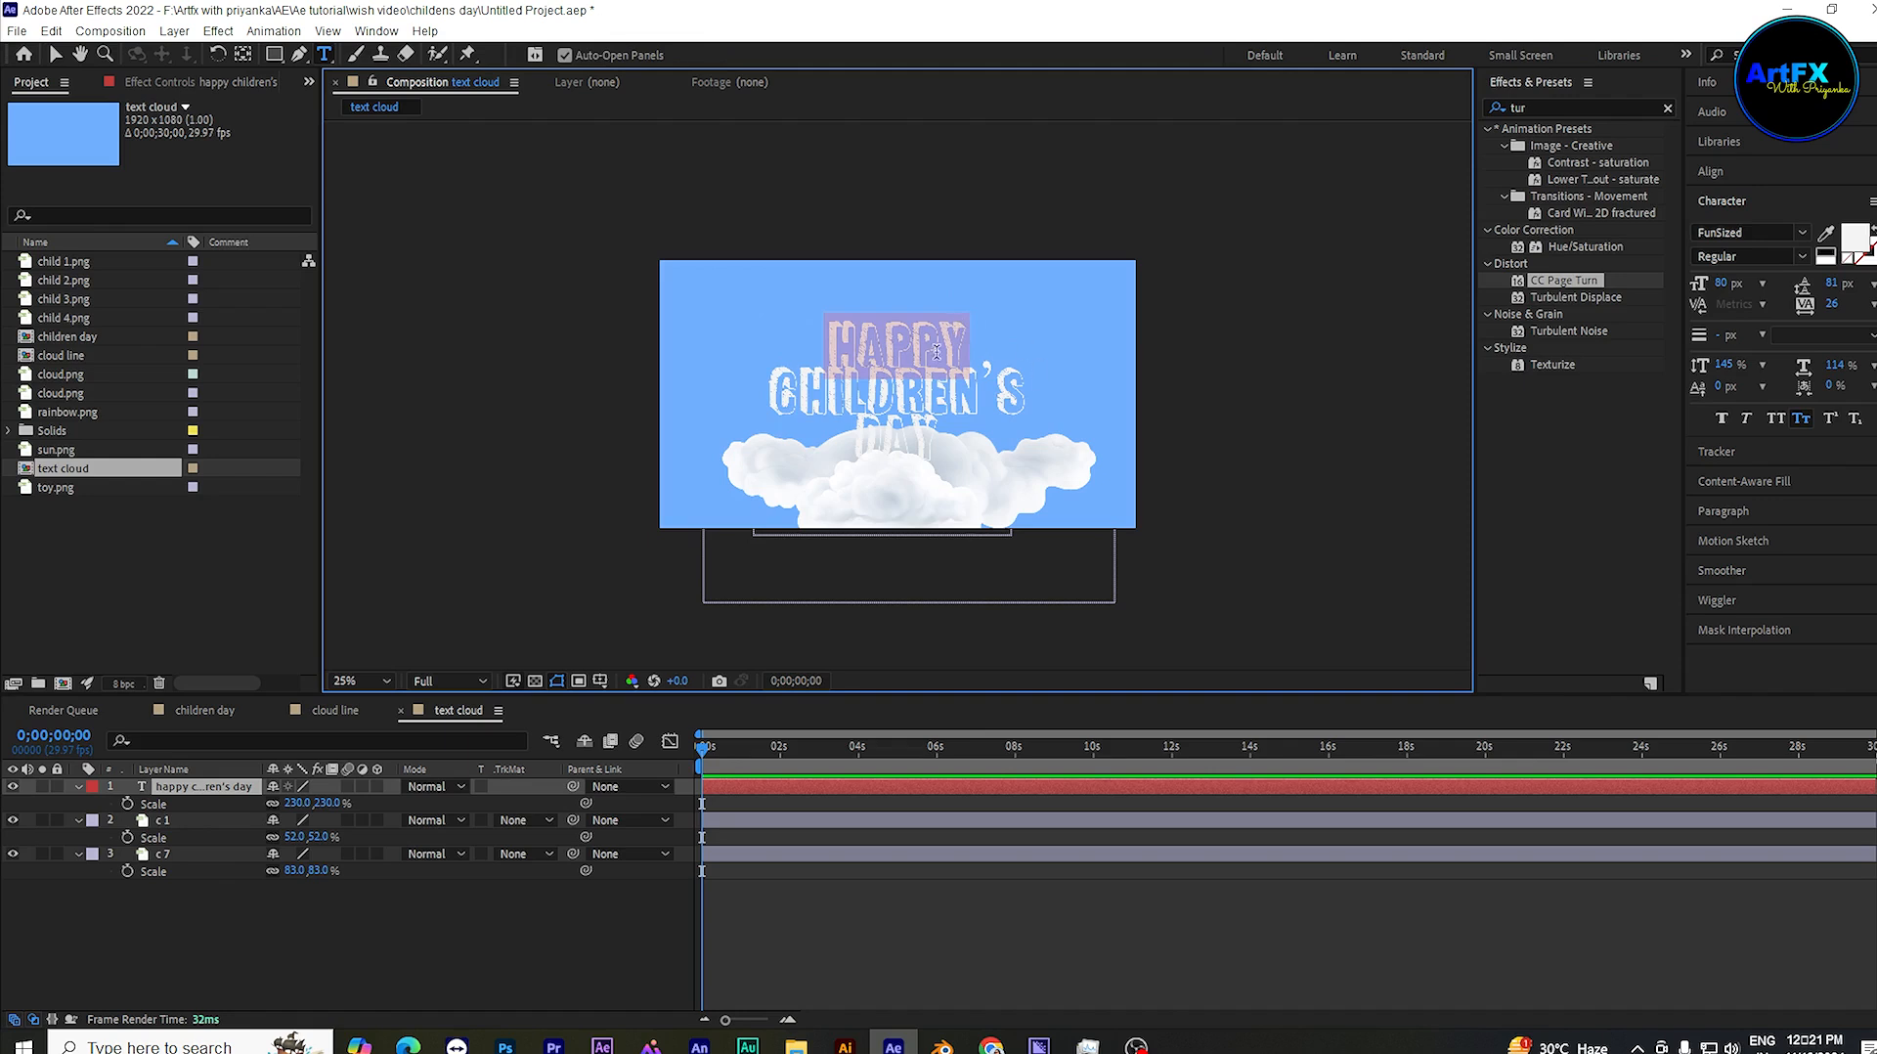
{"action": "left_click", "coordinate": [1853, 238]}
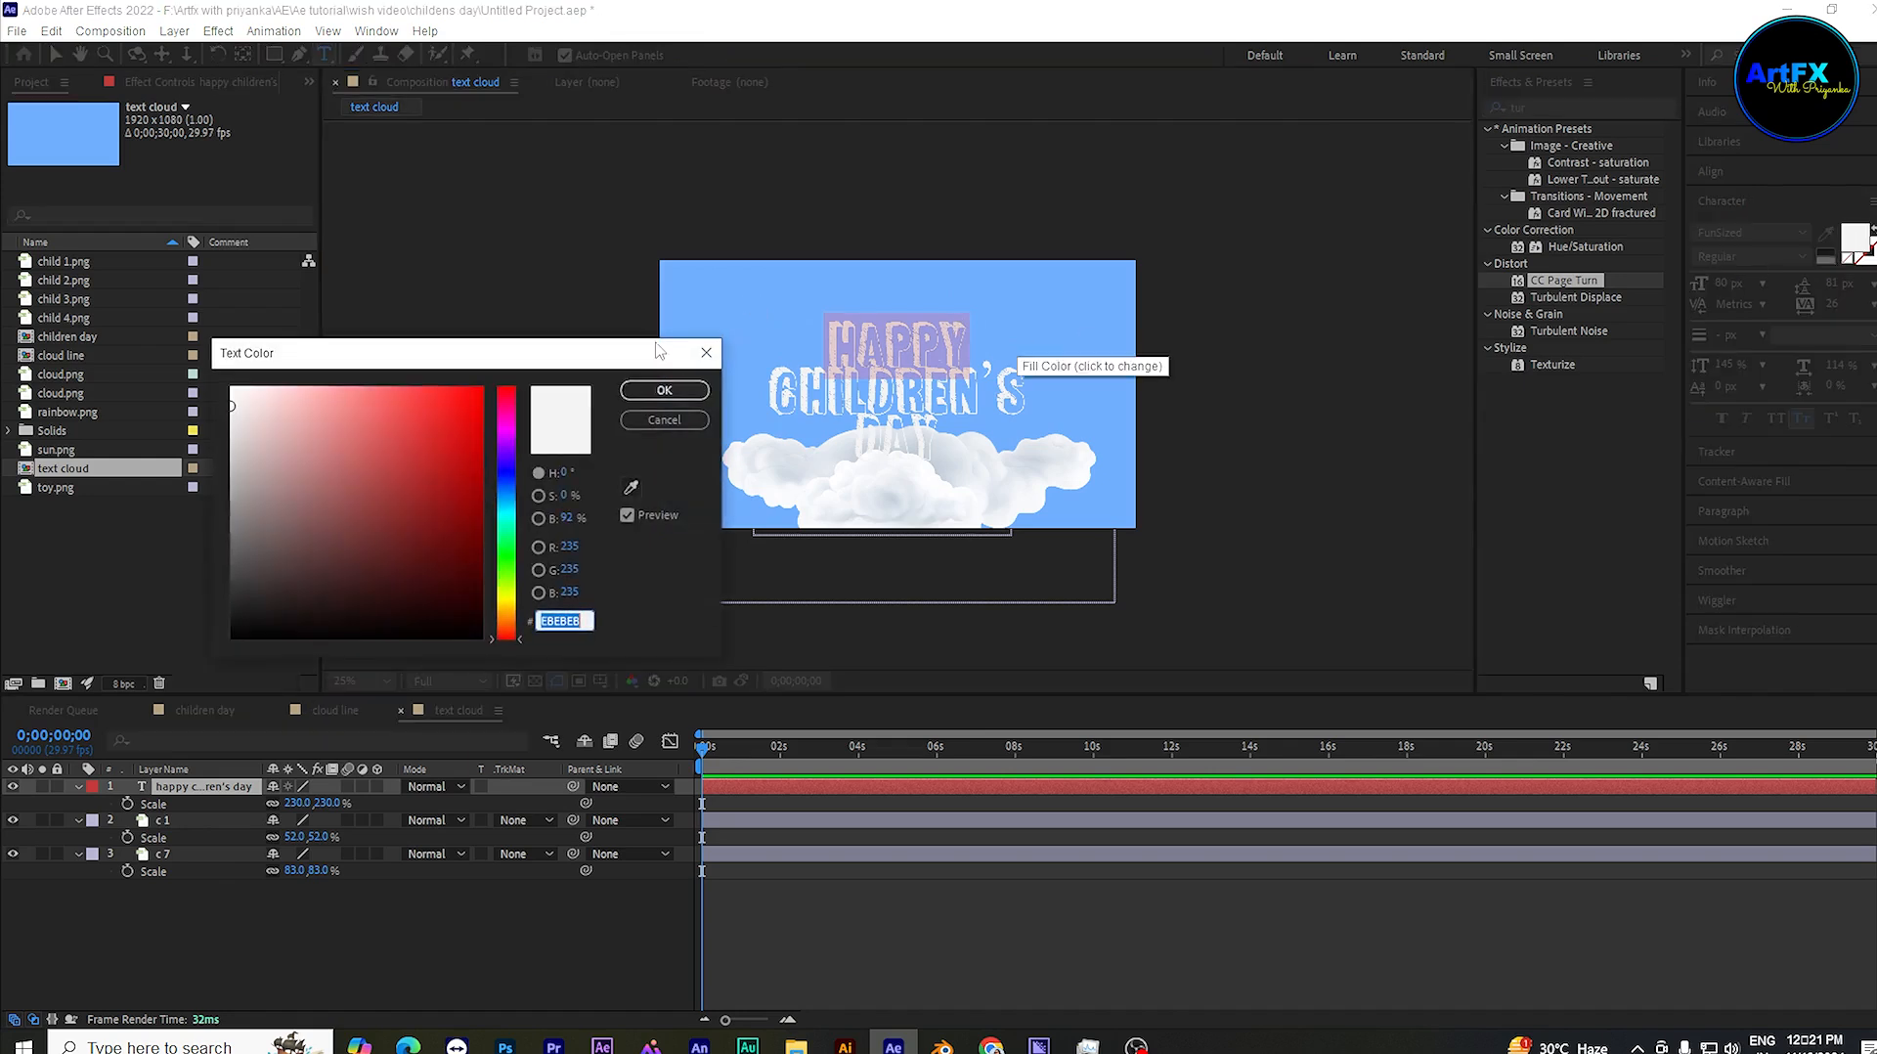
{"action": "left_click", "coordinate": [508, 435]}
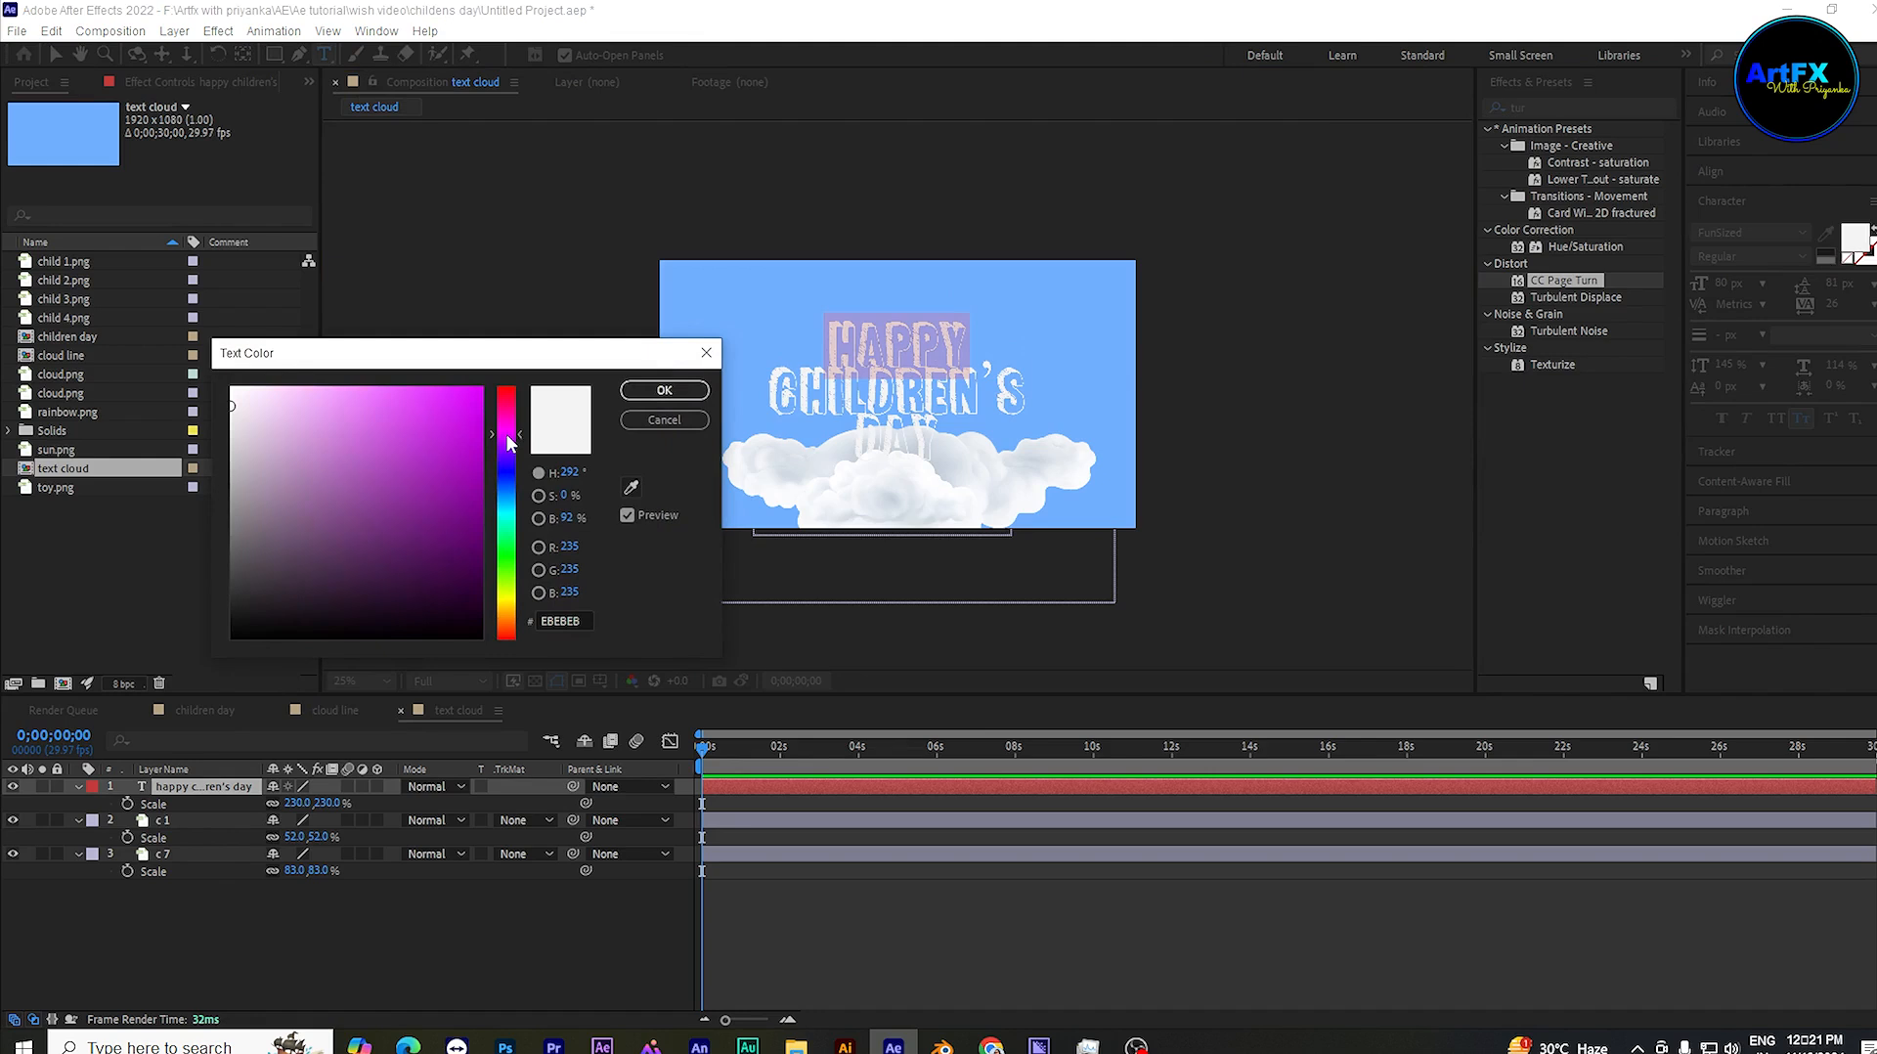
{"action": "mouse_move", "coordinate": [438, 453]}
{"action": "left_mouse_down"}
{"action": "mouse_move", "coordinate": [443, 420]}
{"action": "mouse_move", "coordinate": [469, 420]}
{"action": "mouse_move", "coordinate": [526, 360]}
{"action": "mouse_move", "coordinate": [529, 397]}
{"action": "left_mouse_up"}
{"action": "left_click", "coordinate": [662, 395]}
Step: Colour the word CHILDREN'S orange with hex value FF9600
{"action": "left_click_drag", "start_coordinate": [770, 396], "coordinate": [1024, 396]}
{"action": "left_click", "coordinate": [1854, 237]}
{"action": "left_click", "coordinate": [506, 614]}
{"action": "left_click", "coordinate": [479, 390]}
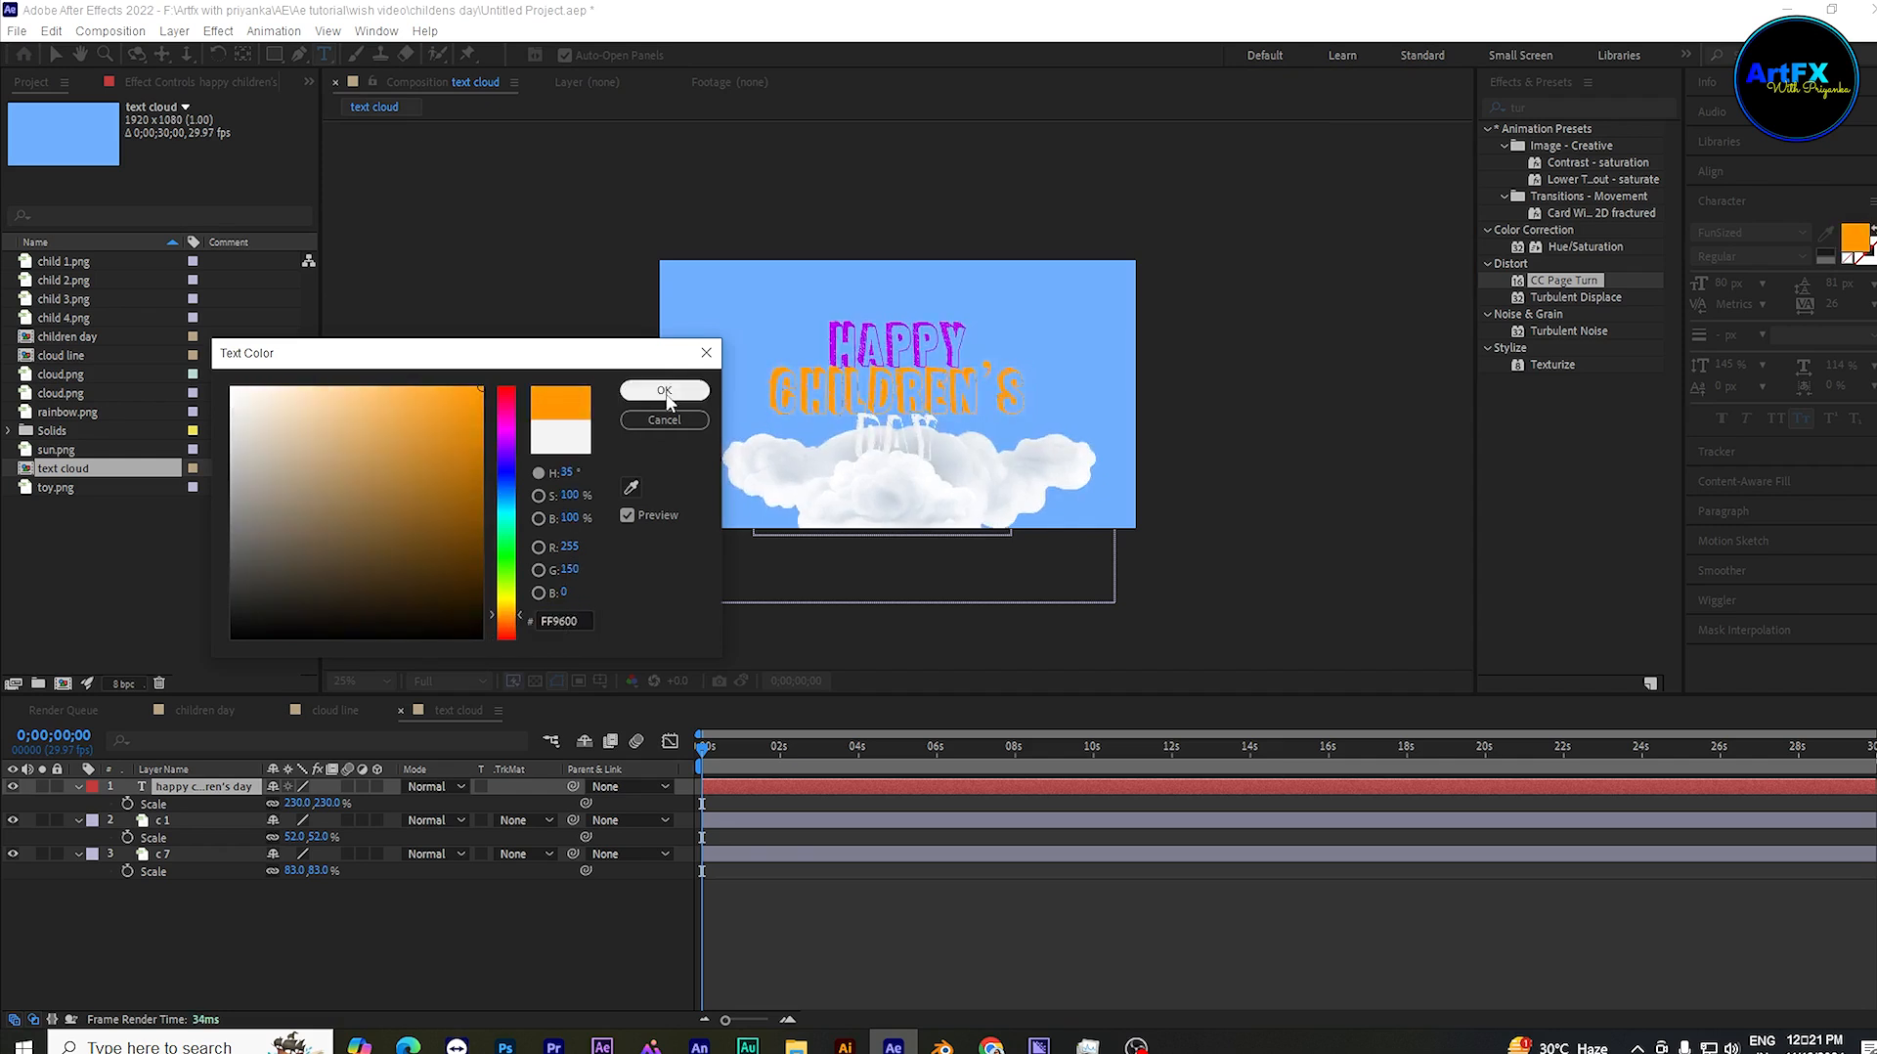
{"action": "left_click", "coordinate": [664, 390]}
Step: Colour the word DAY green
{"action": "left_click", "coordinate": [1854, 238]}
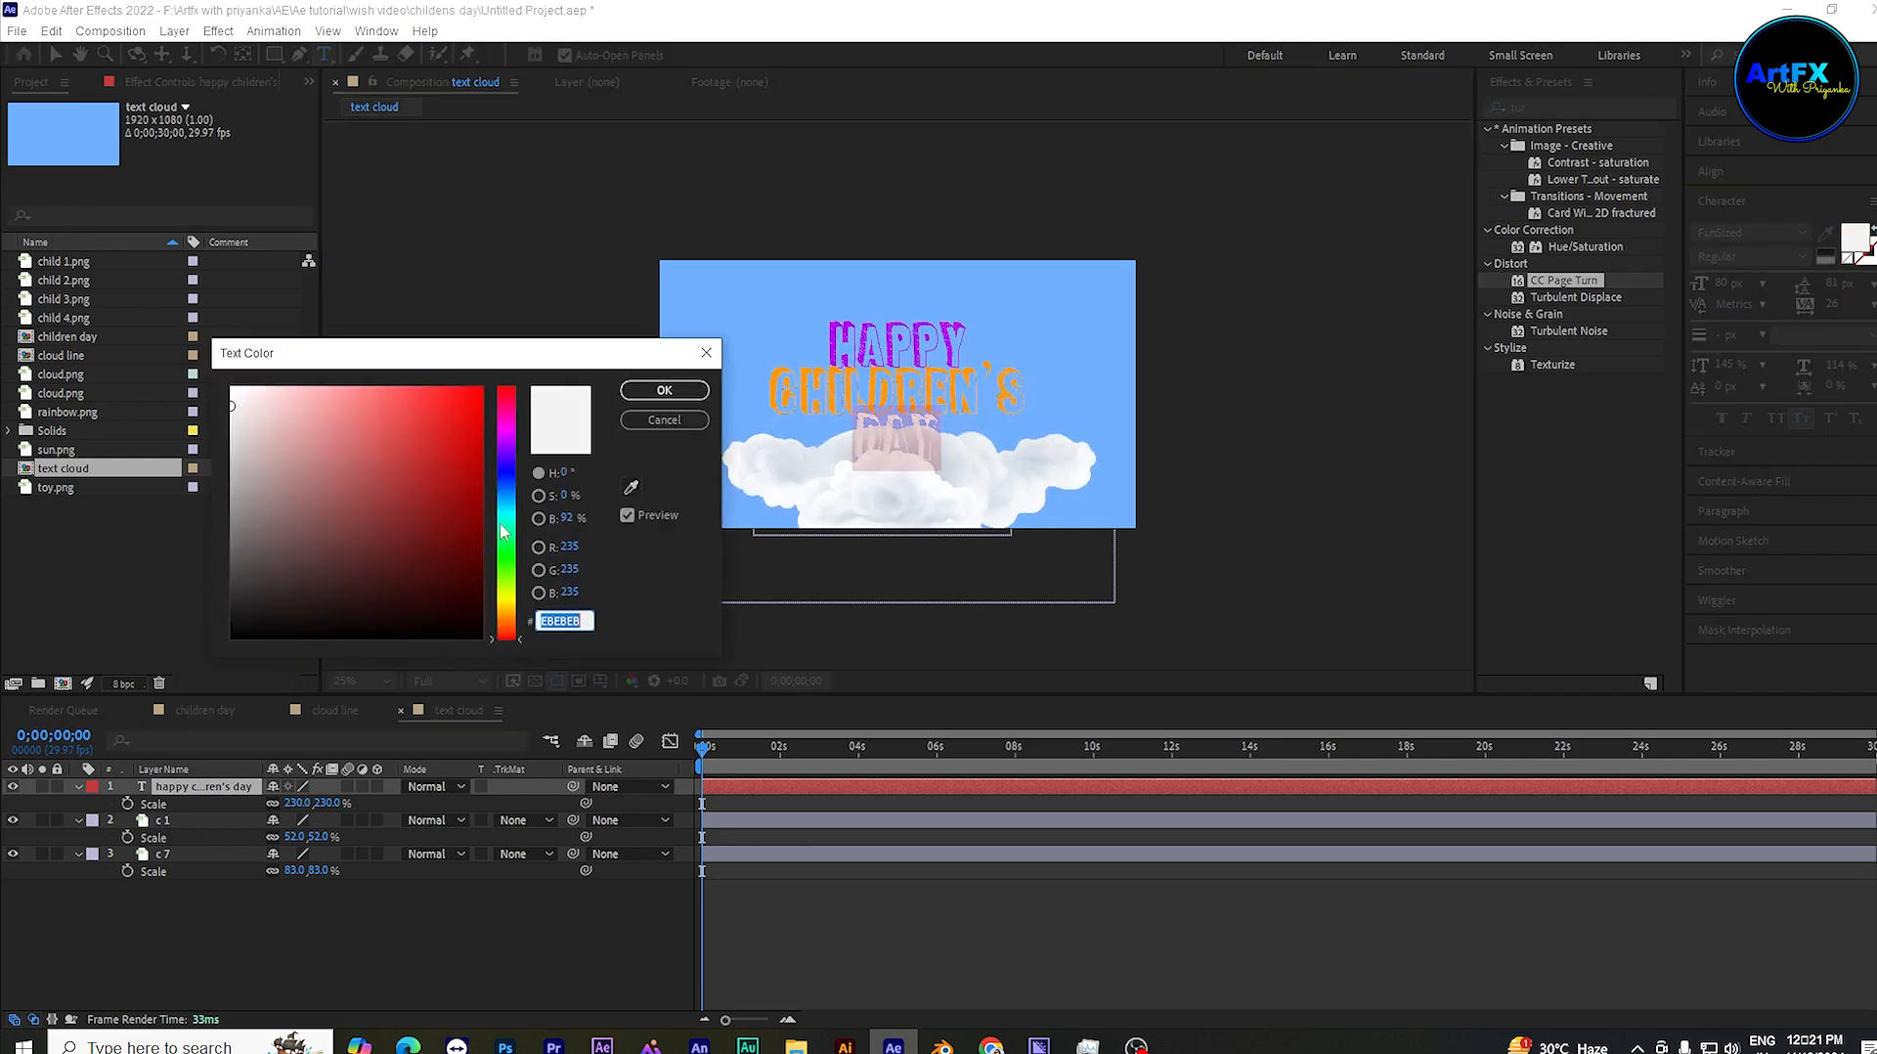
{"action": "left_click", "coordinate": [506, 545]}
{"action": "left_click", "coordinate": [481, 467]}
{"action": "left_click", "coordinate": [691, 394]}
{"action": "left_click", "coordinate": [270, 901]}
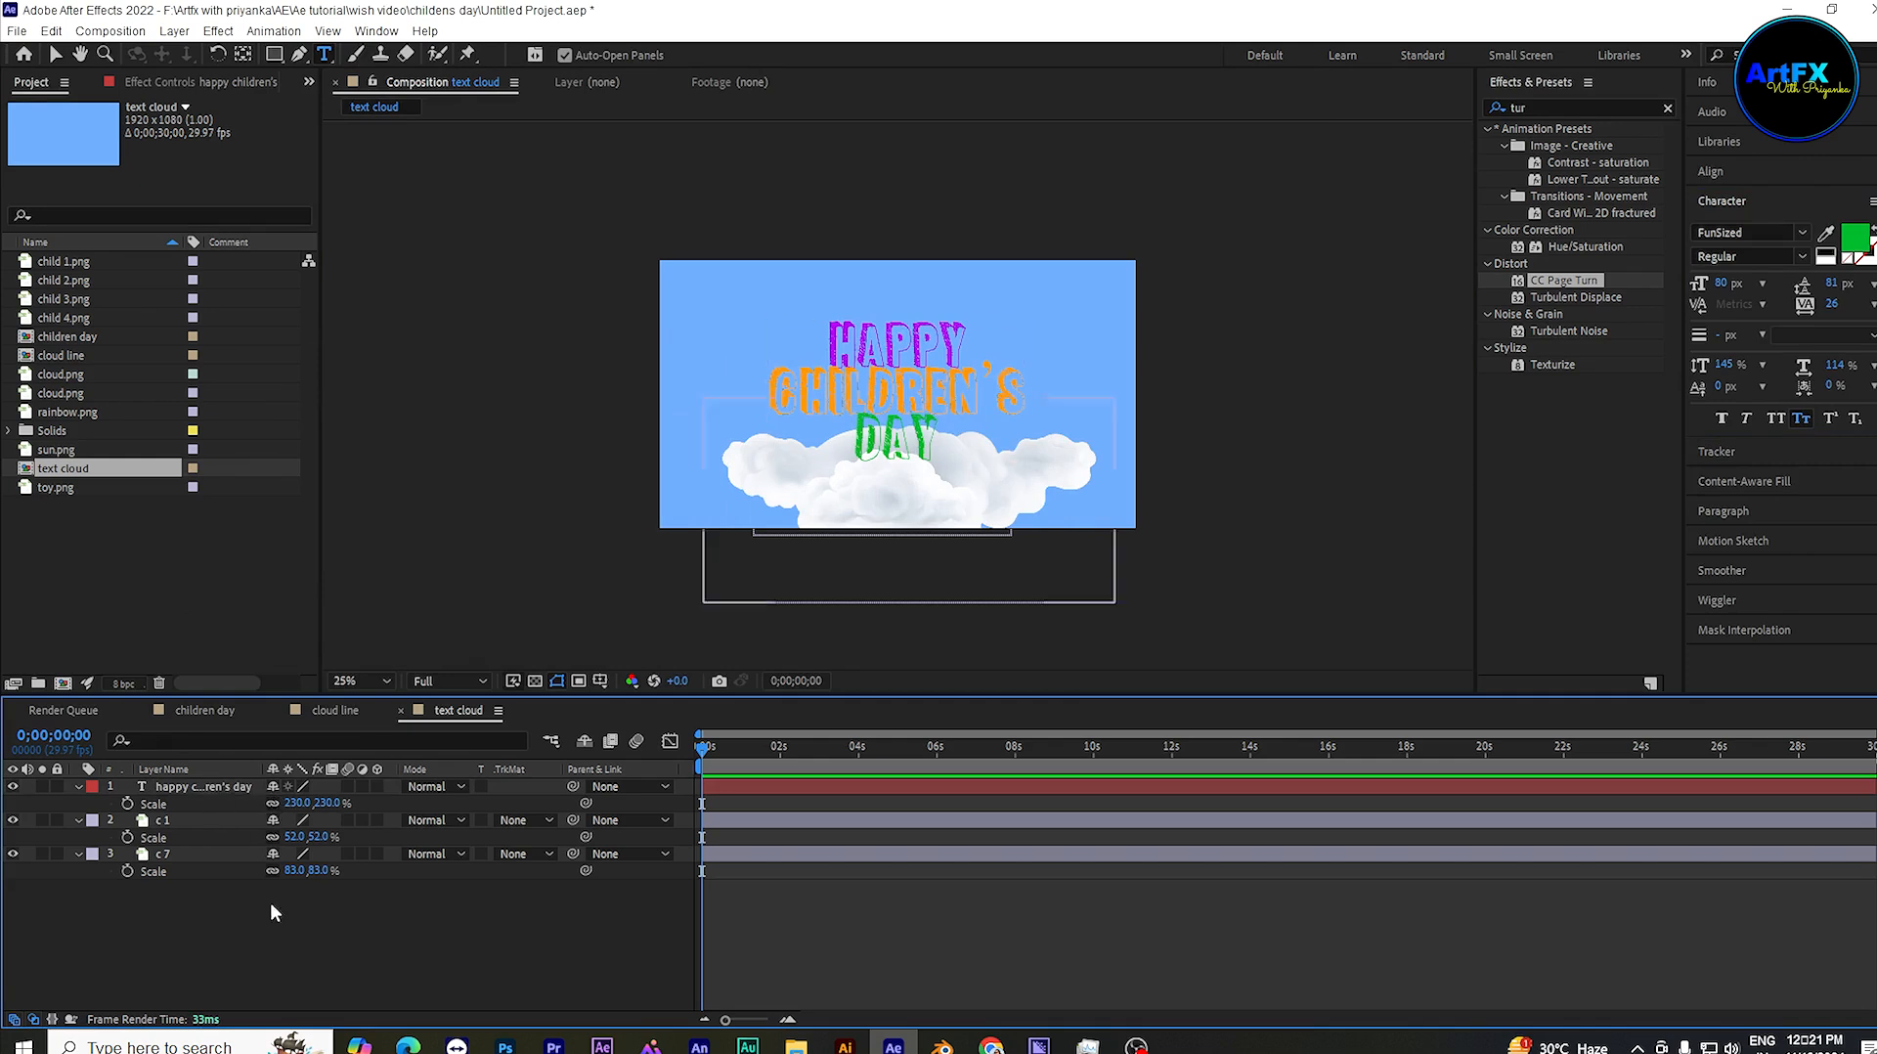
Step: Add a Stroke layer style to the title text, colour it white (FFFFFF), and increase its size
{"action": "left_click", "coordinate": [182, 33]}
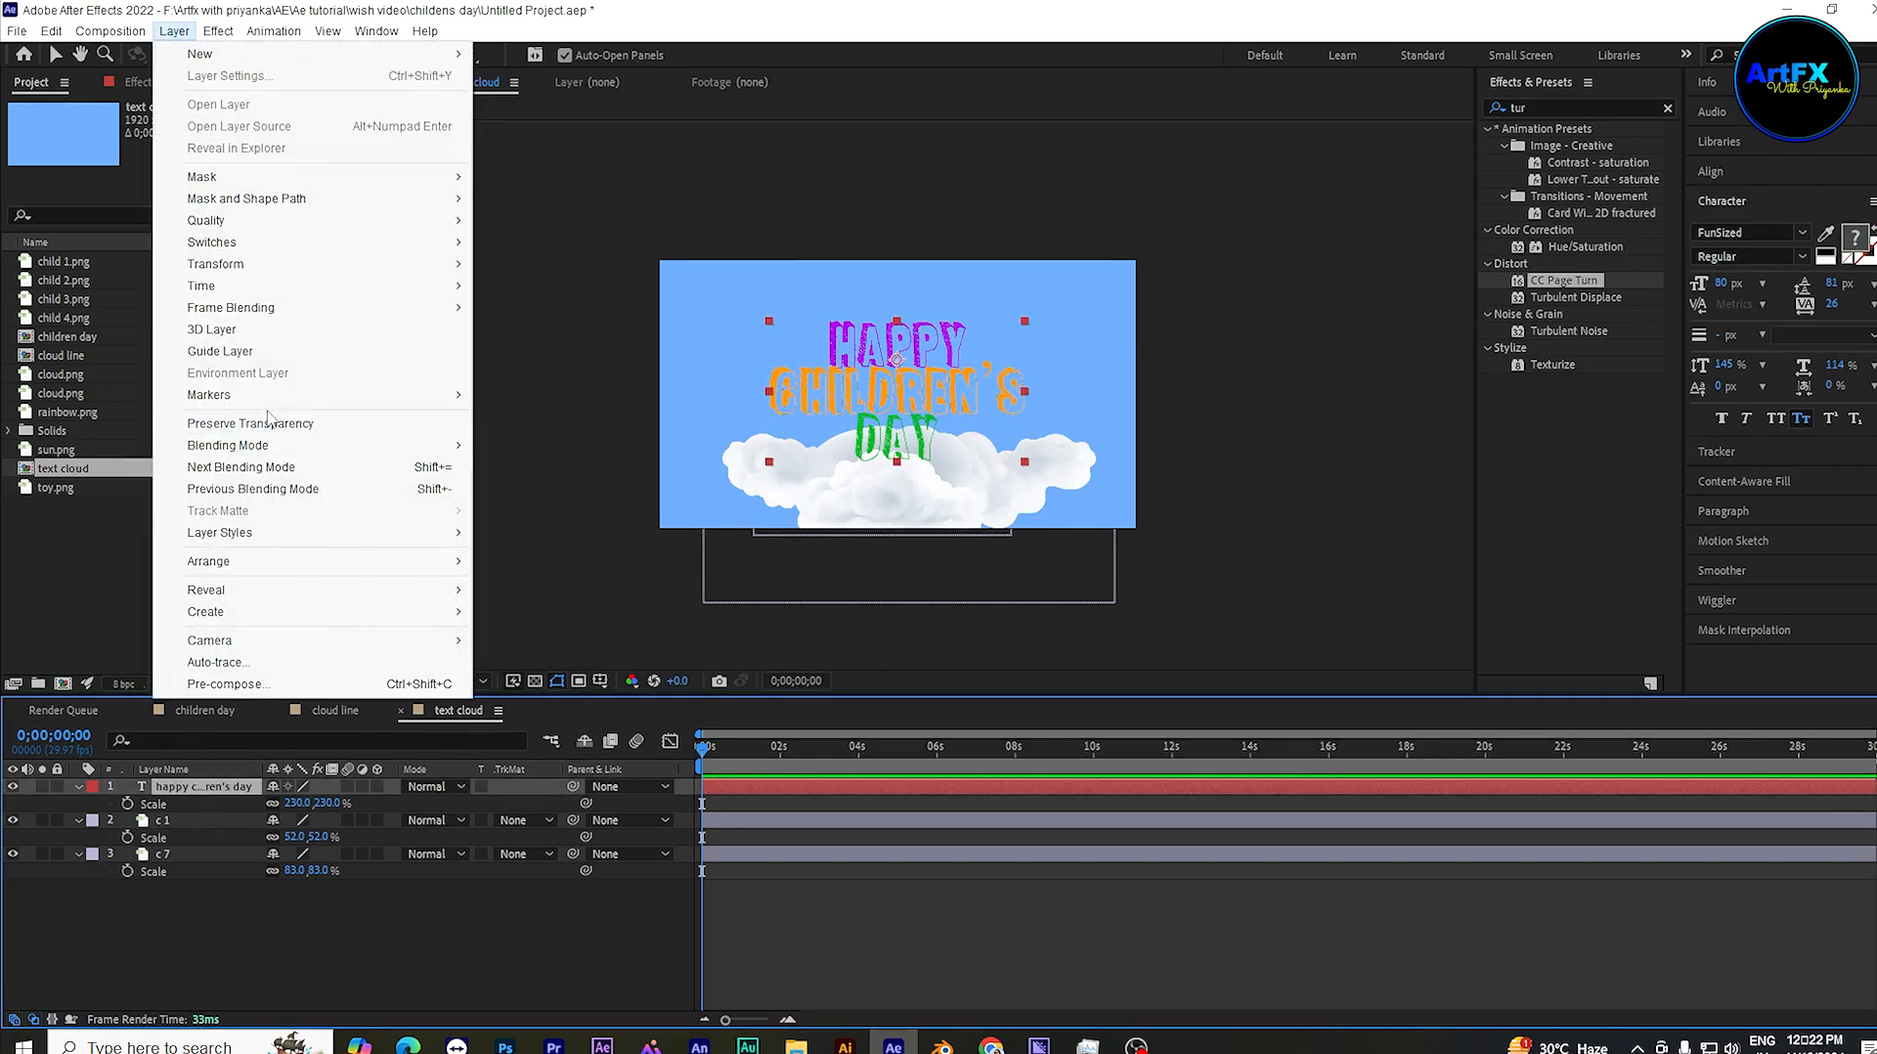
{"action": "mouse_move", "coordinate": [248, 541]}
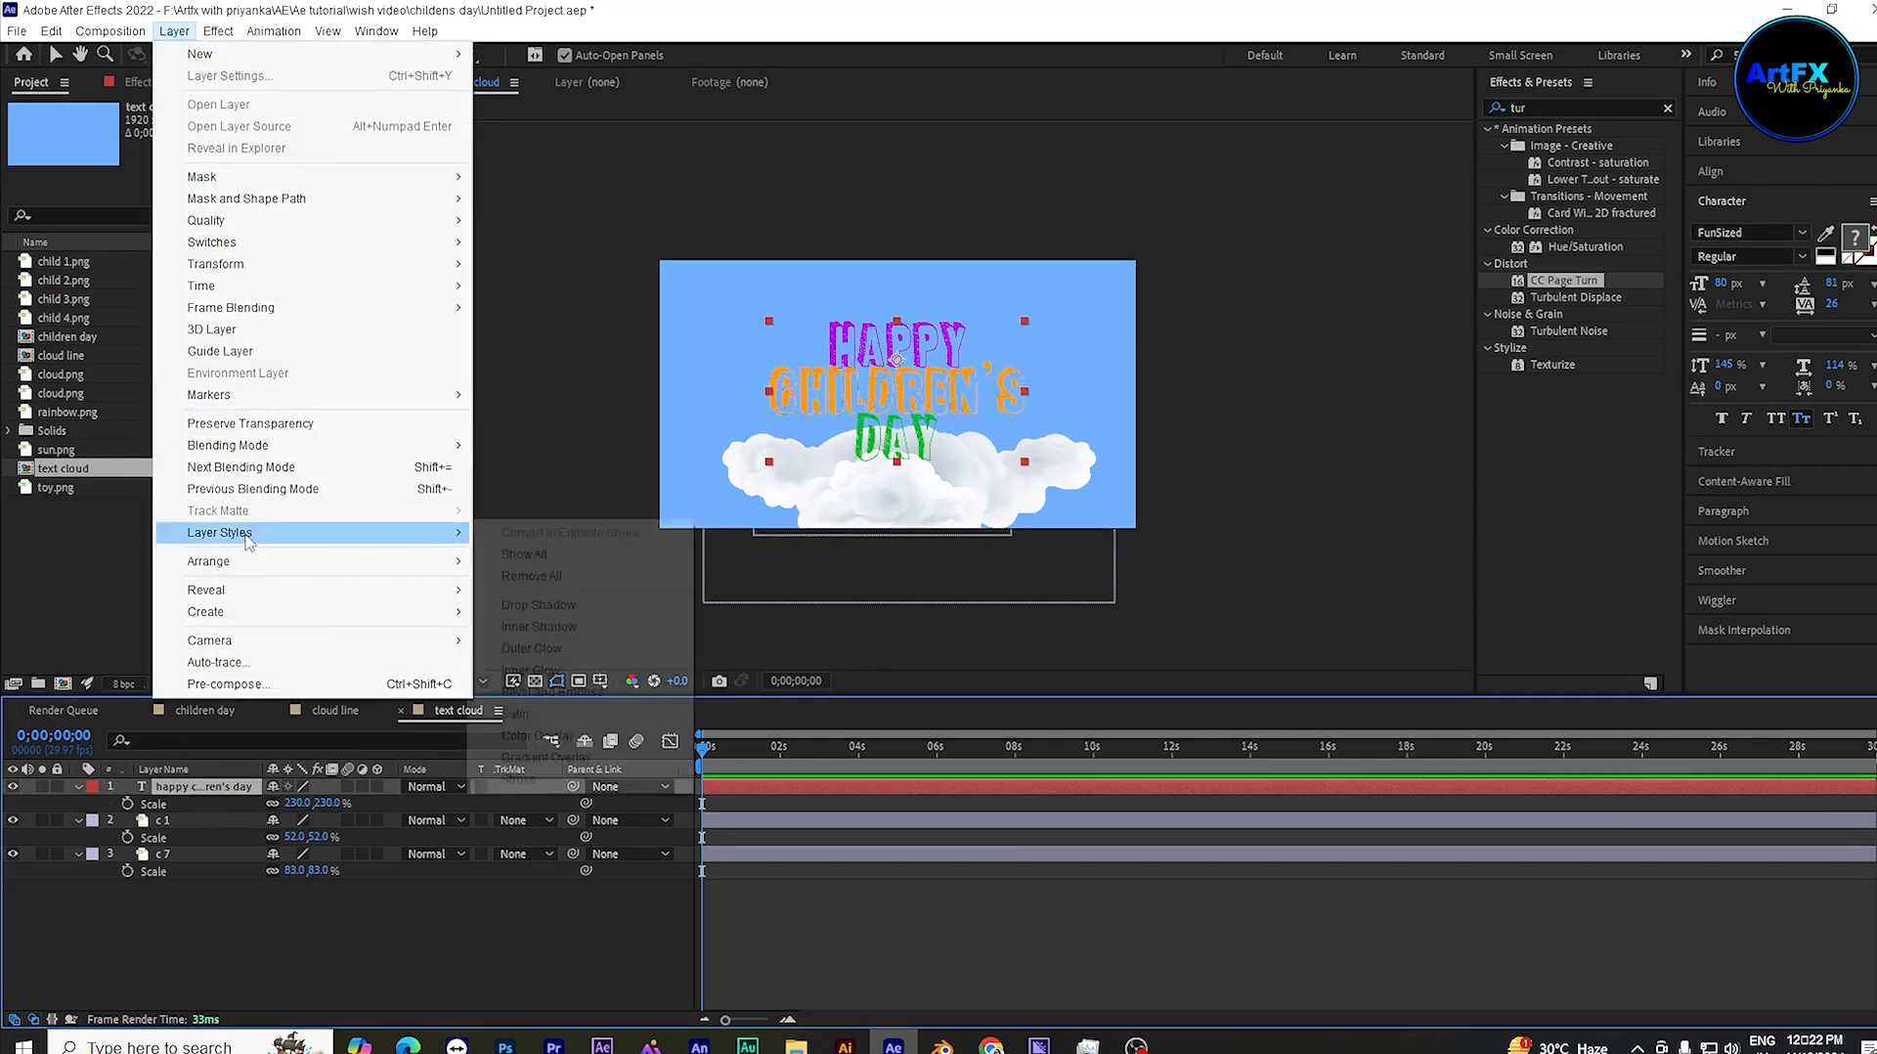
{"action": "left_click", "coordinate": [509, 782]}
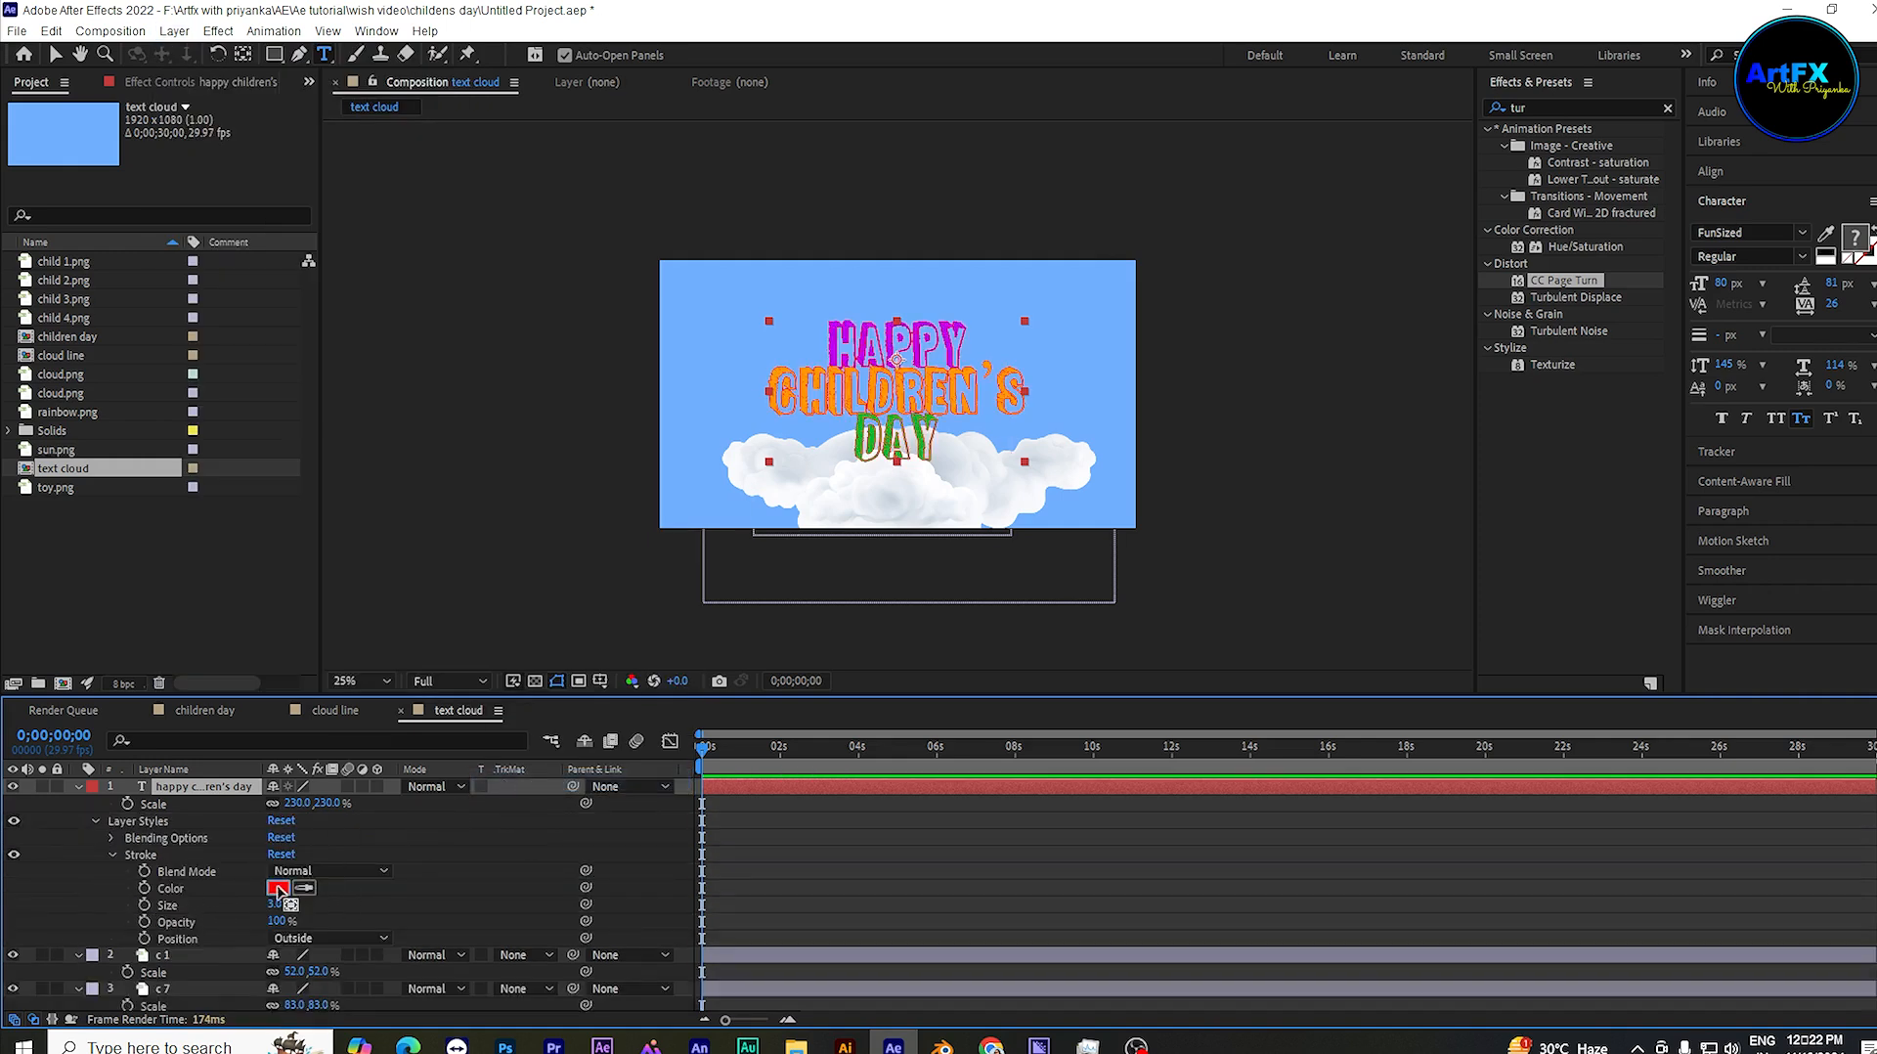
{"action": "left_click", "coordinate": [277, 886]}
{"action": "left_click_drag", "start_coordinate": [264, 595], "coordinate": [211, 237]}
{"action": "left_click", "coordinate": [653, 391]}
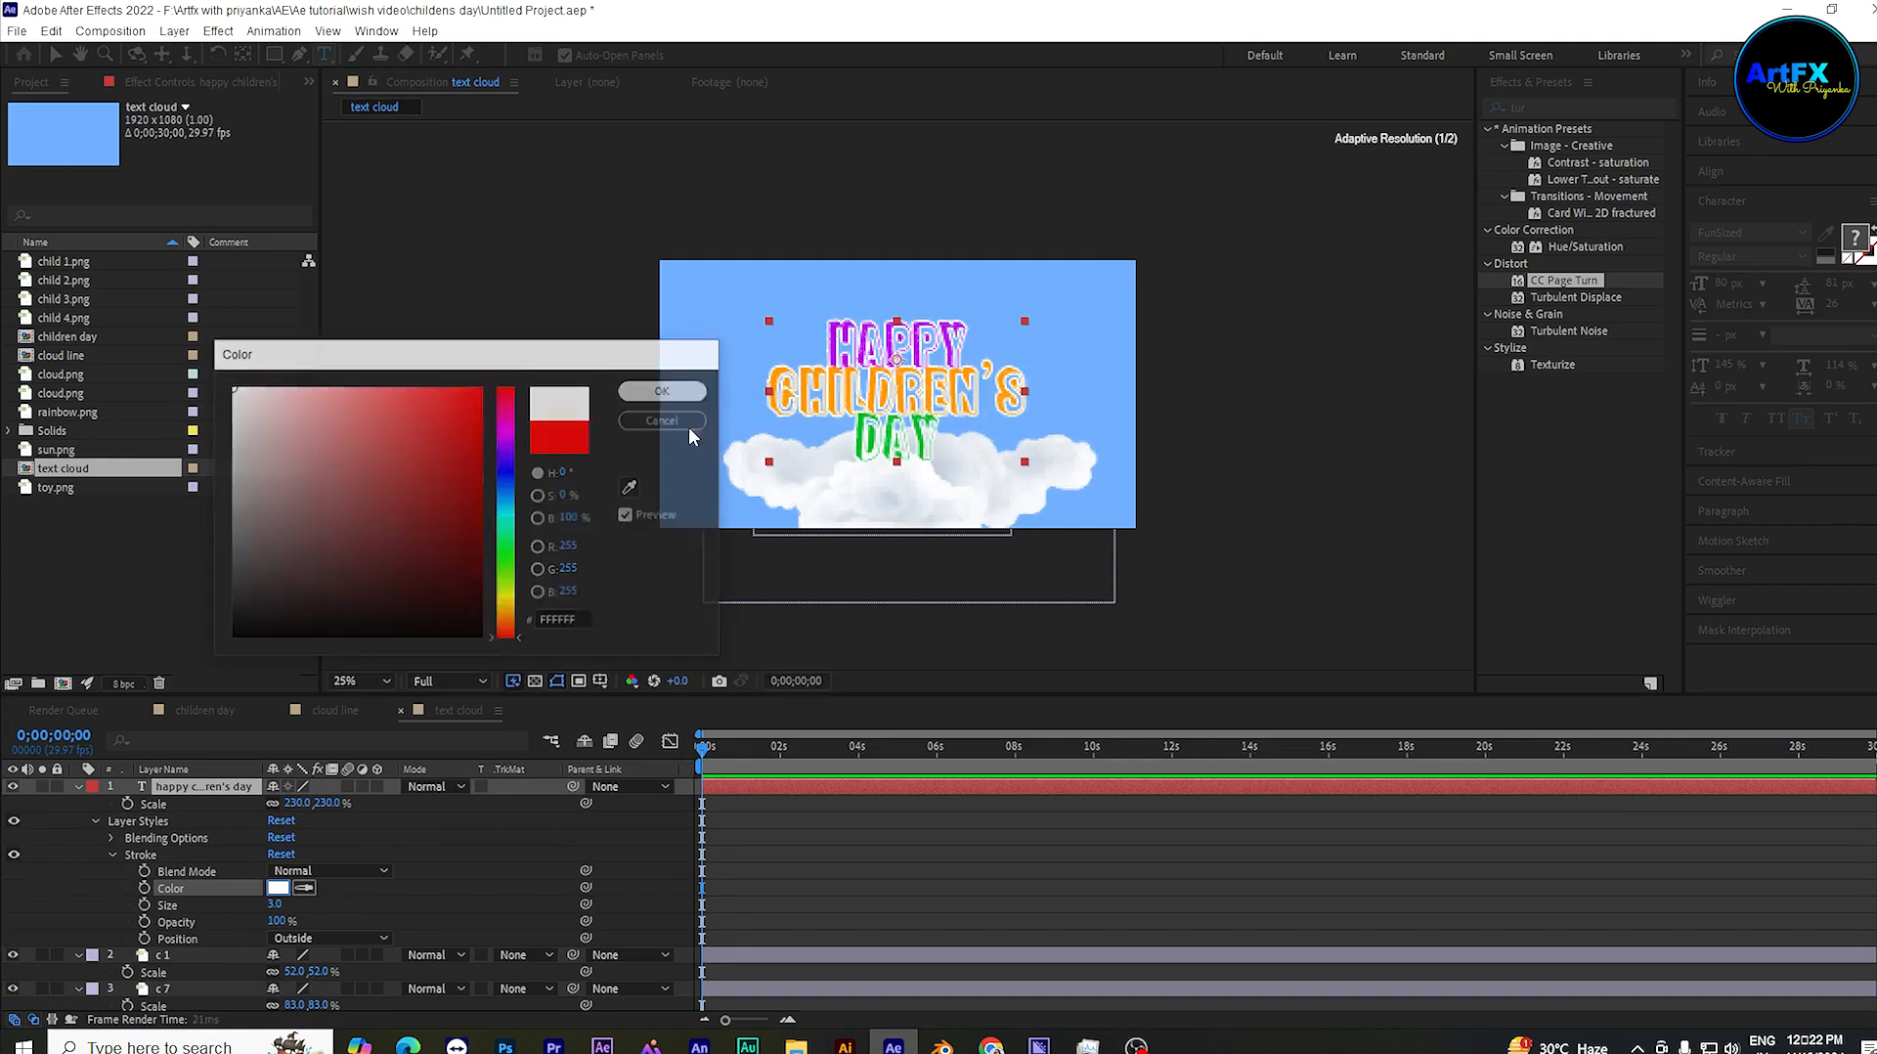
{"action": "left_click_drag", "start_coordinate": [281, 909], "coordinate": [299, 909]}
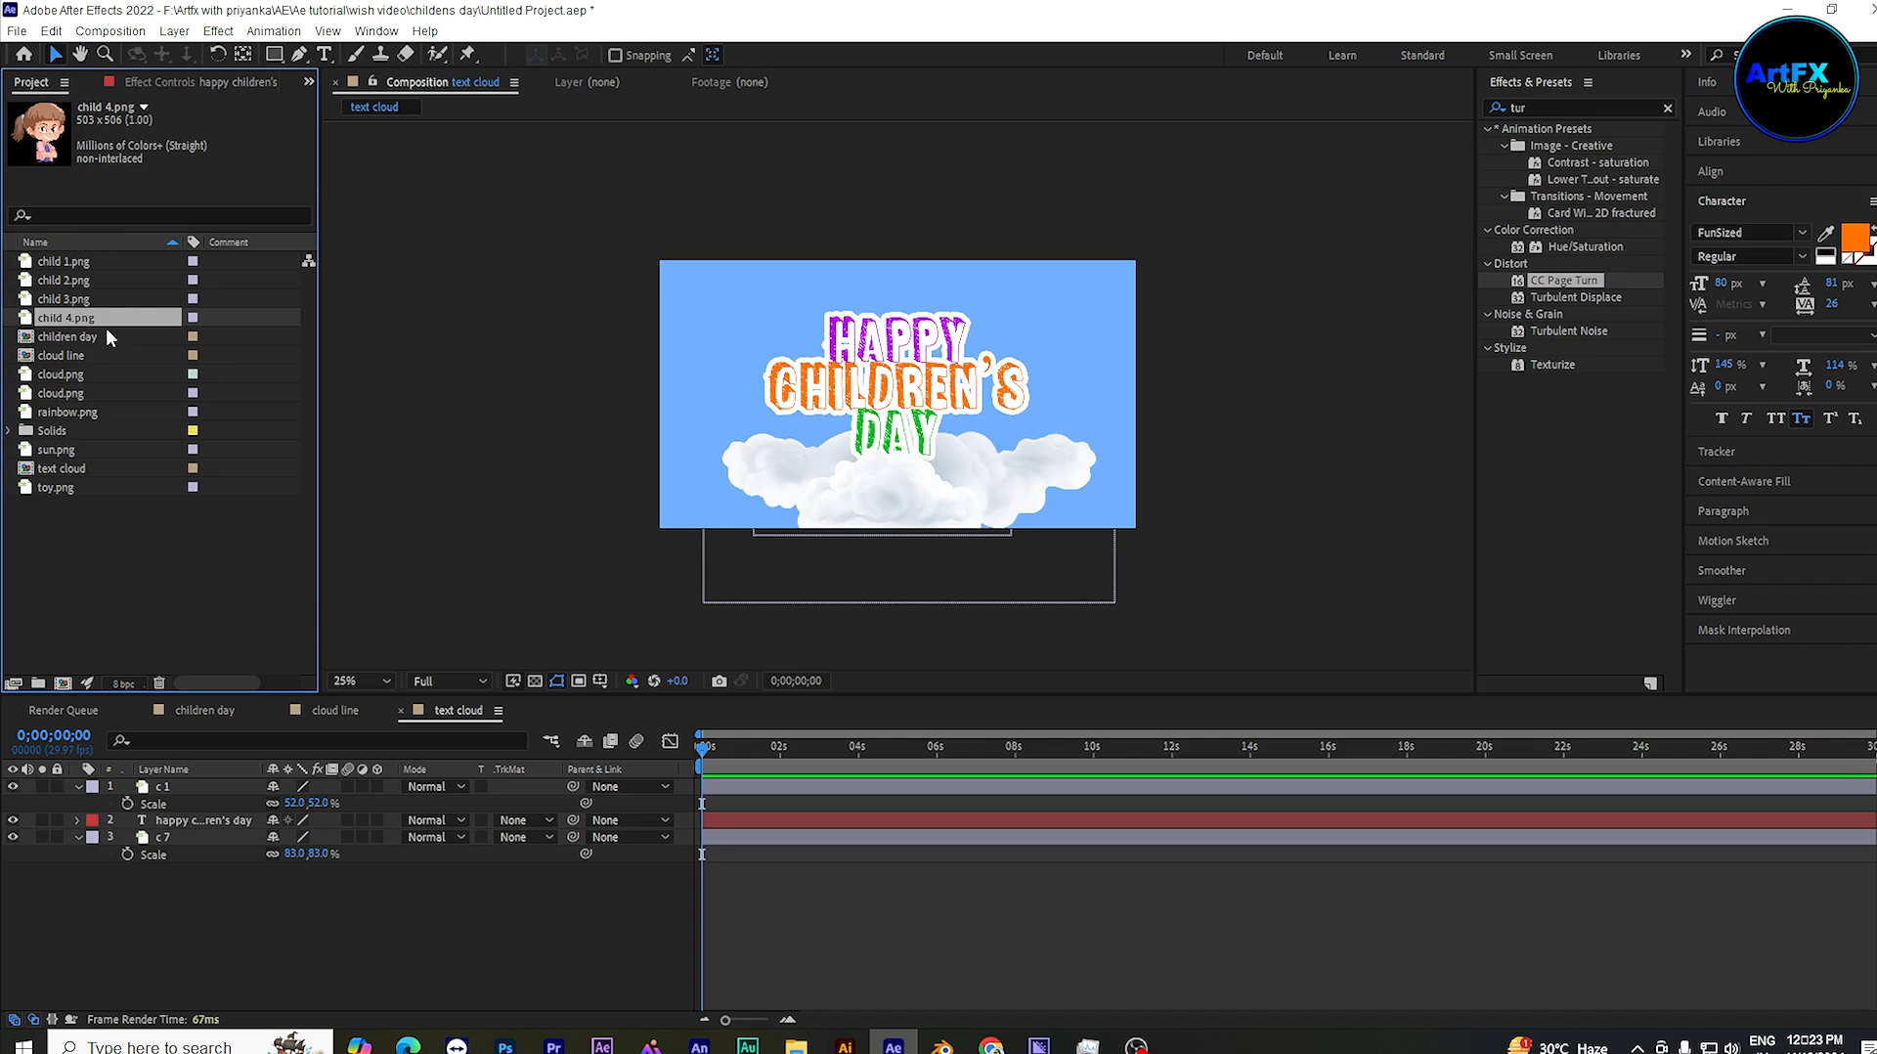
Step: Add the four images child 1.png to child 4.png to text cloud above all other layers
{"action": "left_click", "coordinate": [101, 258], "text": "shift"}
{"action": "left_click_drag", "start_coordinate": [86, 303], "coordinate": [199, 823]}
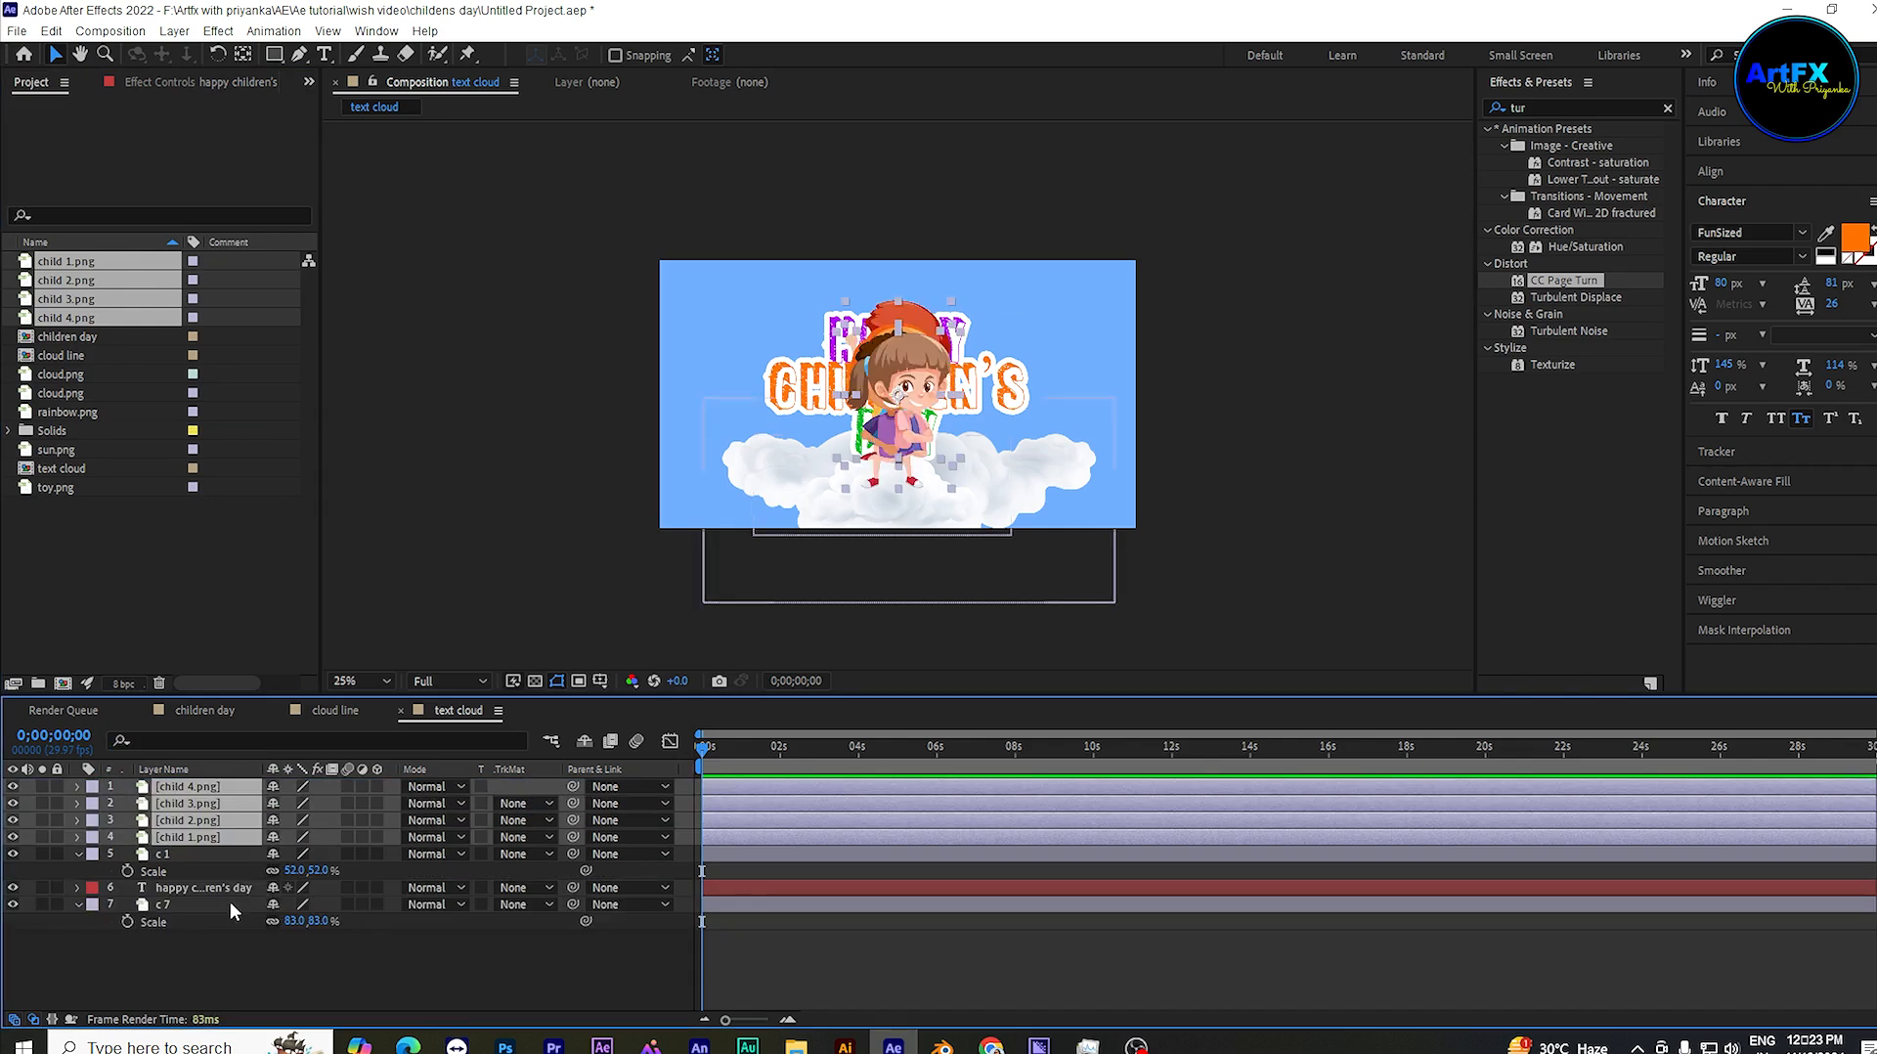
{"action": "left_click", "coordinate": [257, 961]}
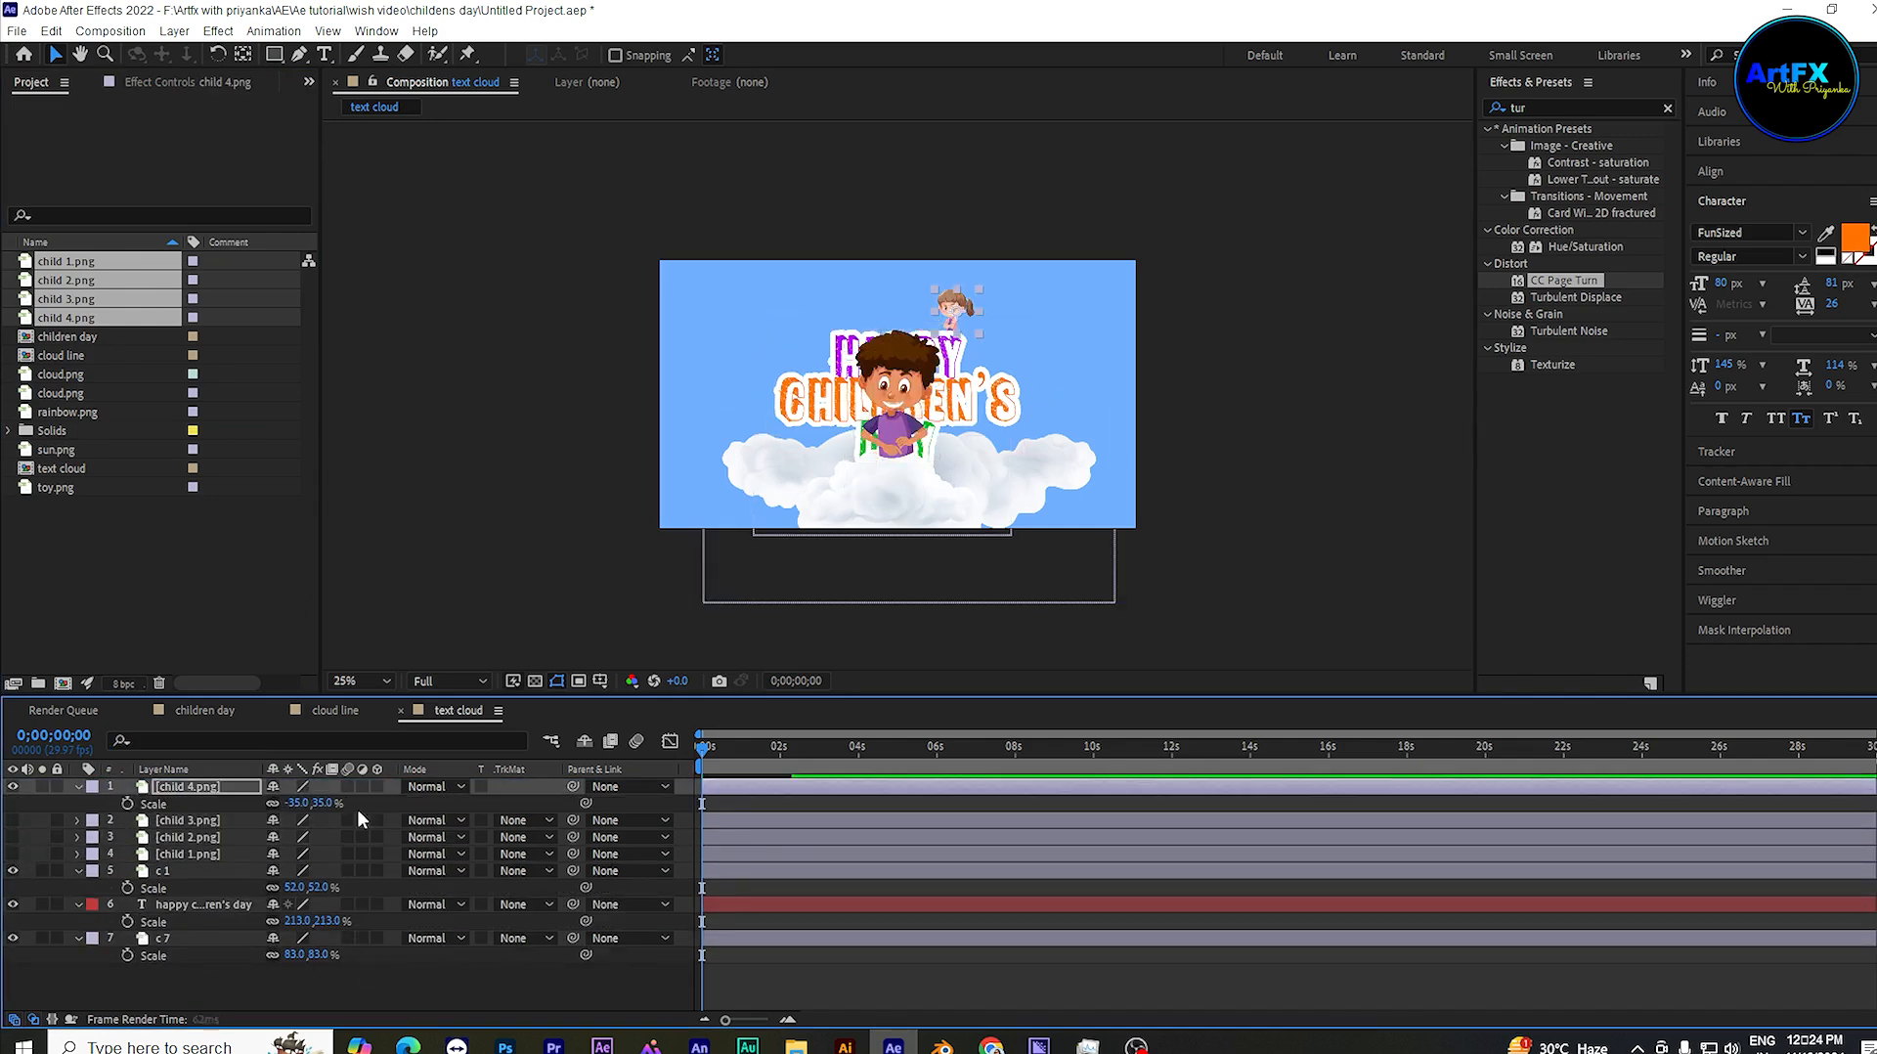
Step: Scale the mirrored child 4 image to -58%, 58% and seat it on top of the right end of HAPPY
{"action": "left_click_drag", "start_coordinate": [322, 803], "coordinate": [330, 804]}
{"action": "scroll", "coordinate": [831, 469], "scroll_direction": "up", "scroll_amount": 2}
{"action": "mouse_move", "coordinate": [1013, 227]}
{"action": "left_mouse_down"}
{"action": "mouse_move", "coordinate": [1024, 214]}
{"action": "mouse_move", "coordinate": [1012, 226]}
{"action": "left_mouse_up"}
{"action": "left_click_drag", "start_coordinate": [296, 804], "coordinate": [282, 803]}
{"action": "left_click_drag", "start_coordinate": [1000, 262], "coordinate": [1000, 243]}
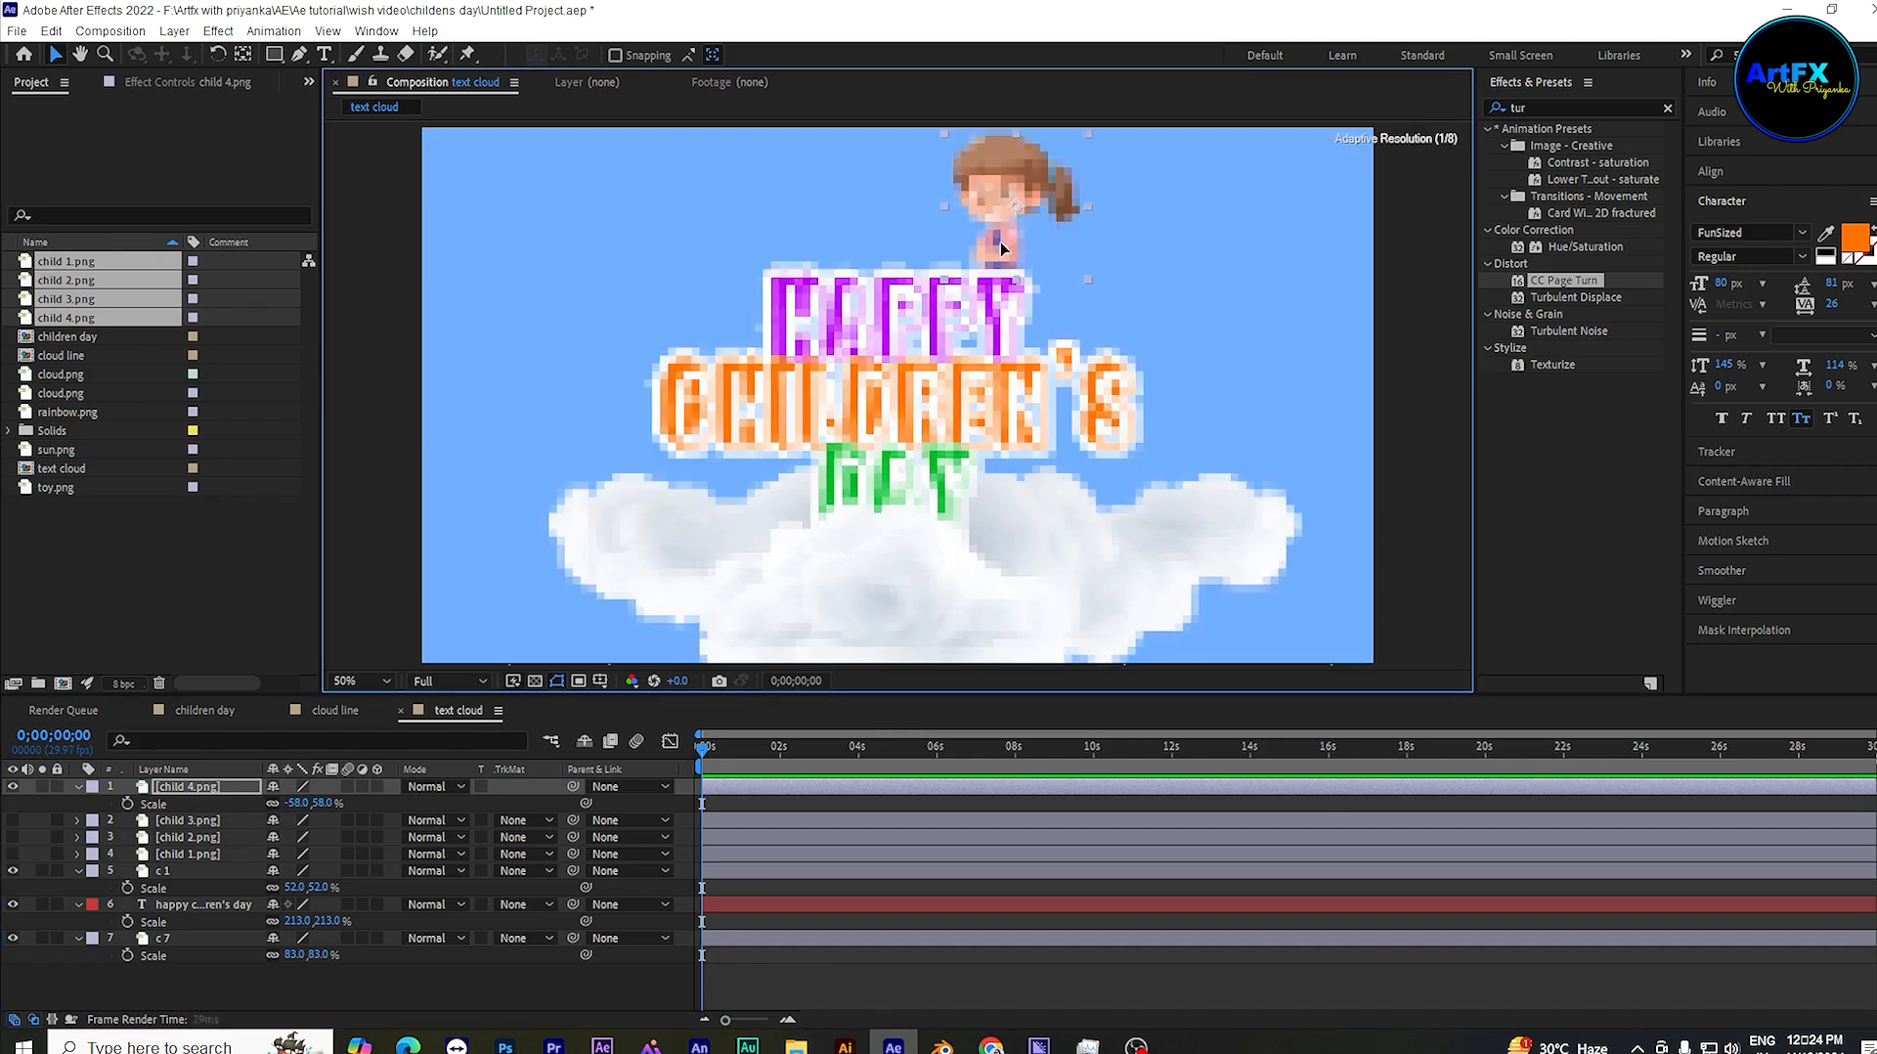
Step: Show the child 3 image, scale it down, and place it beside HAPPY above the start of CHILDREN'S
{"action": "left_click", "coordinate": [13, 819]}
{"action": "left_click_drag", "start_coordinate": [885, 479], "coordinate": [690, 337]}
{"action": "key", "text": "s"}
{"action": "mouse_move", "coordinate": [337, 837]}
{"action": "left_mouse_down"}
{"action": "mouse_move", "coordinate": [277, 837]}
{"action": "mouse_move", "coordinate": [303, 837]}
{"action": "left_mouse_up"}
{"action": "left_click_drag", "start_coordinate": [700, 264], "coordinate": [707, 315]}
{"action": "left_click_drag", "start_coordinate": [297, 837], "coordinate": [258, 854]}
Step: Show the child 2 image, scale it to 43%, and seat it on the cloud to the left of DAY
{"action": "left_click", "coordinate": [13, 853]}
{"action": "key", "text": "s"}
{"action": "left_click", "coordinate": [234, 842]}
{"action": "key", "text": "s"}
{"action": "left_click_drag", "start_coordinate": [902, 442], "coordinate": [735, 530]}
{"action": "left_click_drag", "start_coordinate": [295, 853], "coordinate": [279, 853]}
{"action": "left_click_drag", "start_coordinate": [733, 496], "coordinate": [722, 539]}
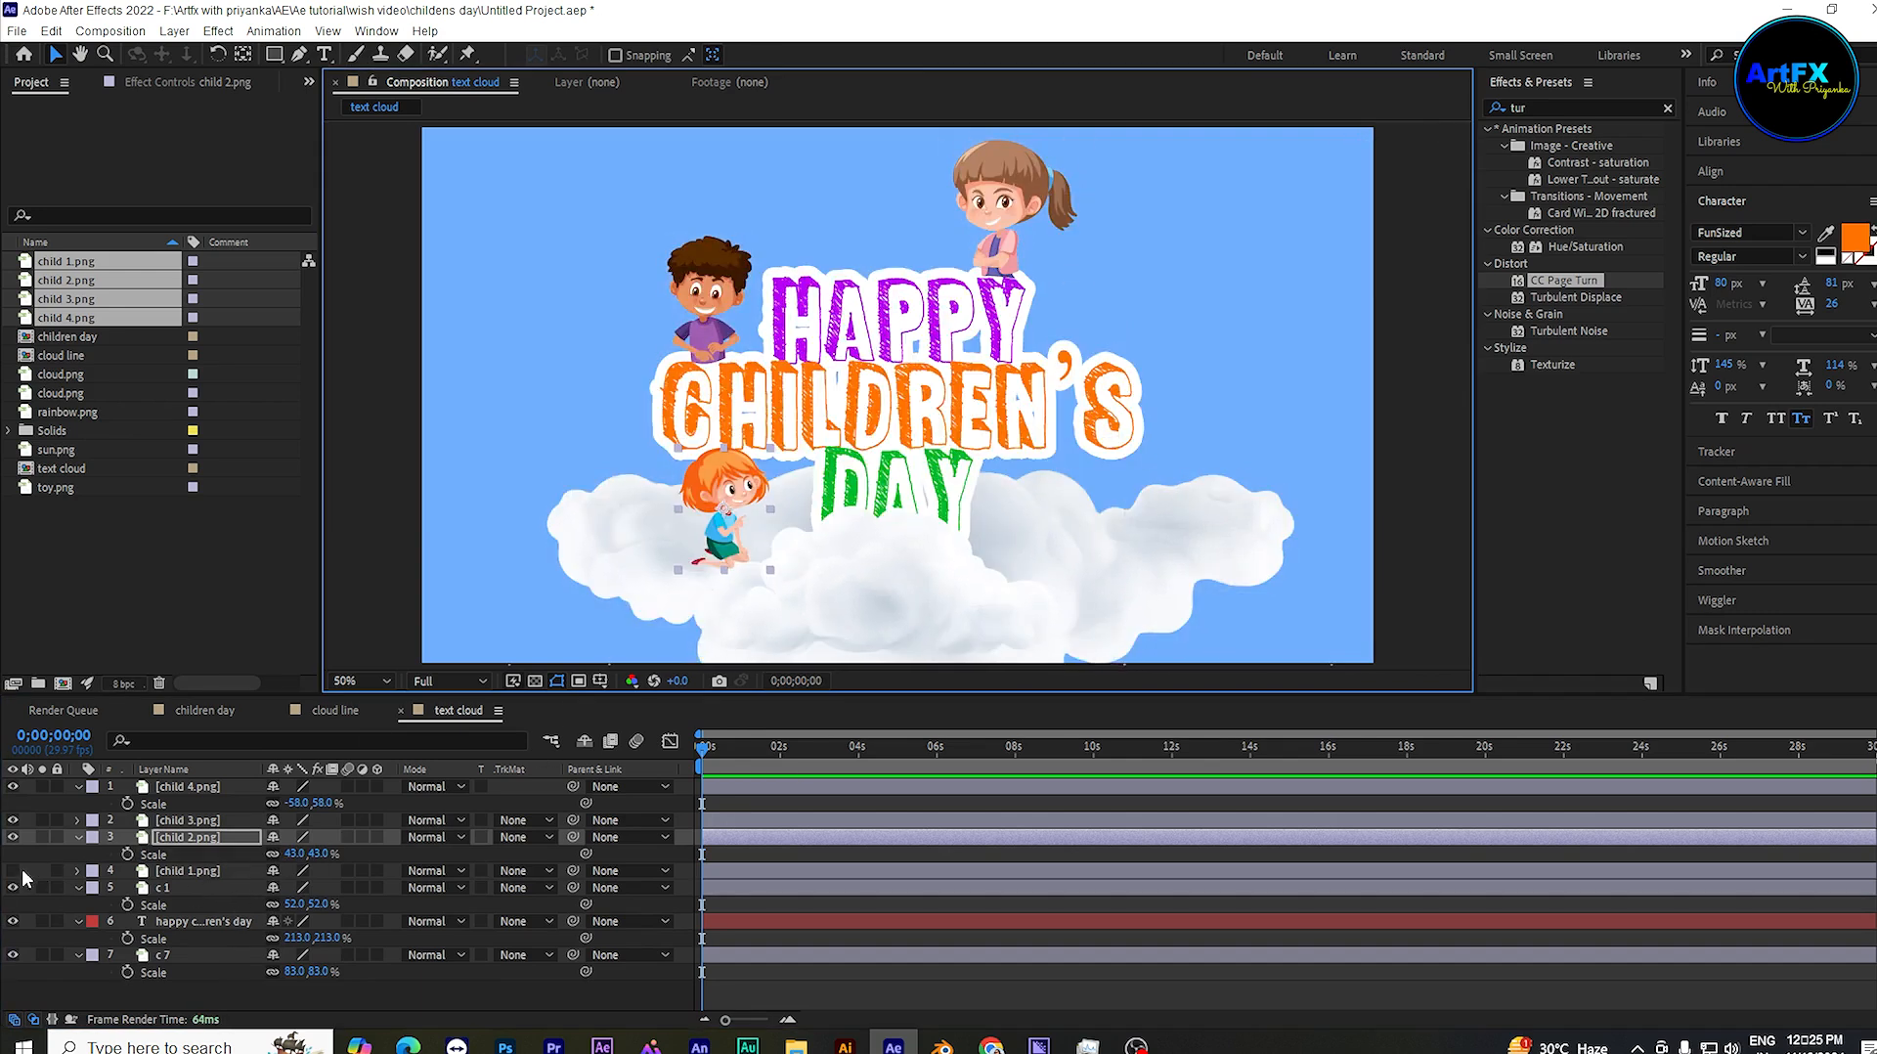
Step: Show the child 1 image, scale it to 39%, and stand it on the cloud to the right of DAY
{"action": "left_click", "coordinate": [13, 870]}
{"action": "left_click", "coordinate": [220, 870]}
{"action": "key", "text": "s"}
{"action": "left_click_drag", "start_coordinate": [295, 888], "coordinate": [236, 888]}
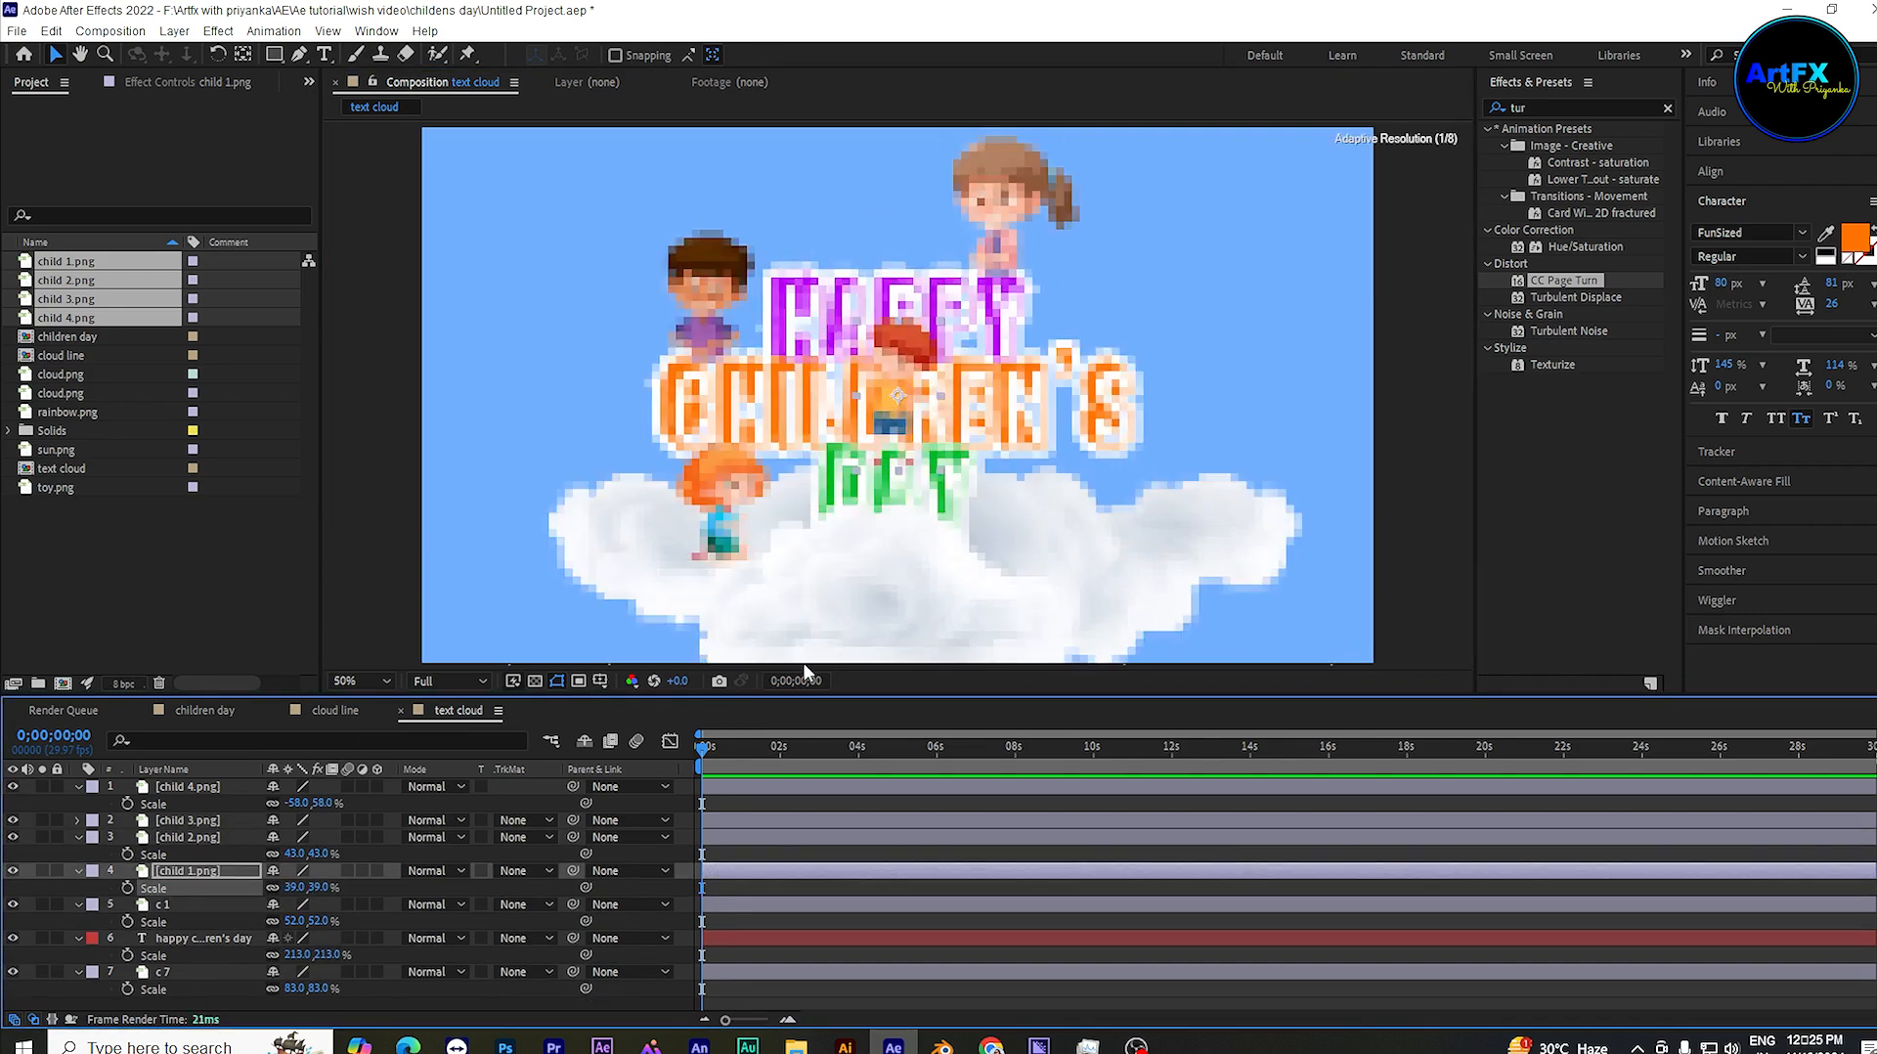
Step: Add a Stroke layer style to all four child image layers
{"action": "left_click", "coordinate": [203, 788]}
{"action": "left_click", "coordinate": [205, 872], "text": "shift"}
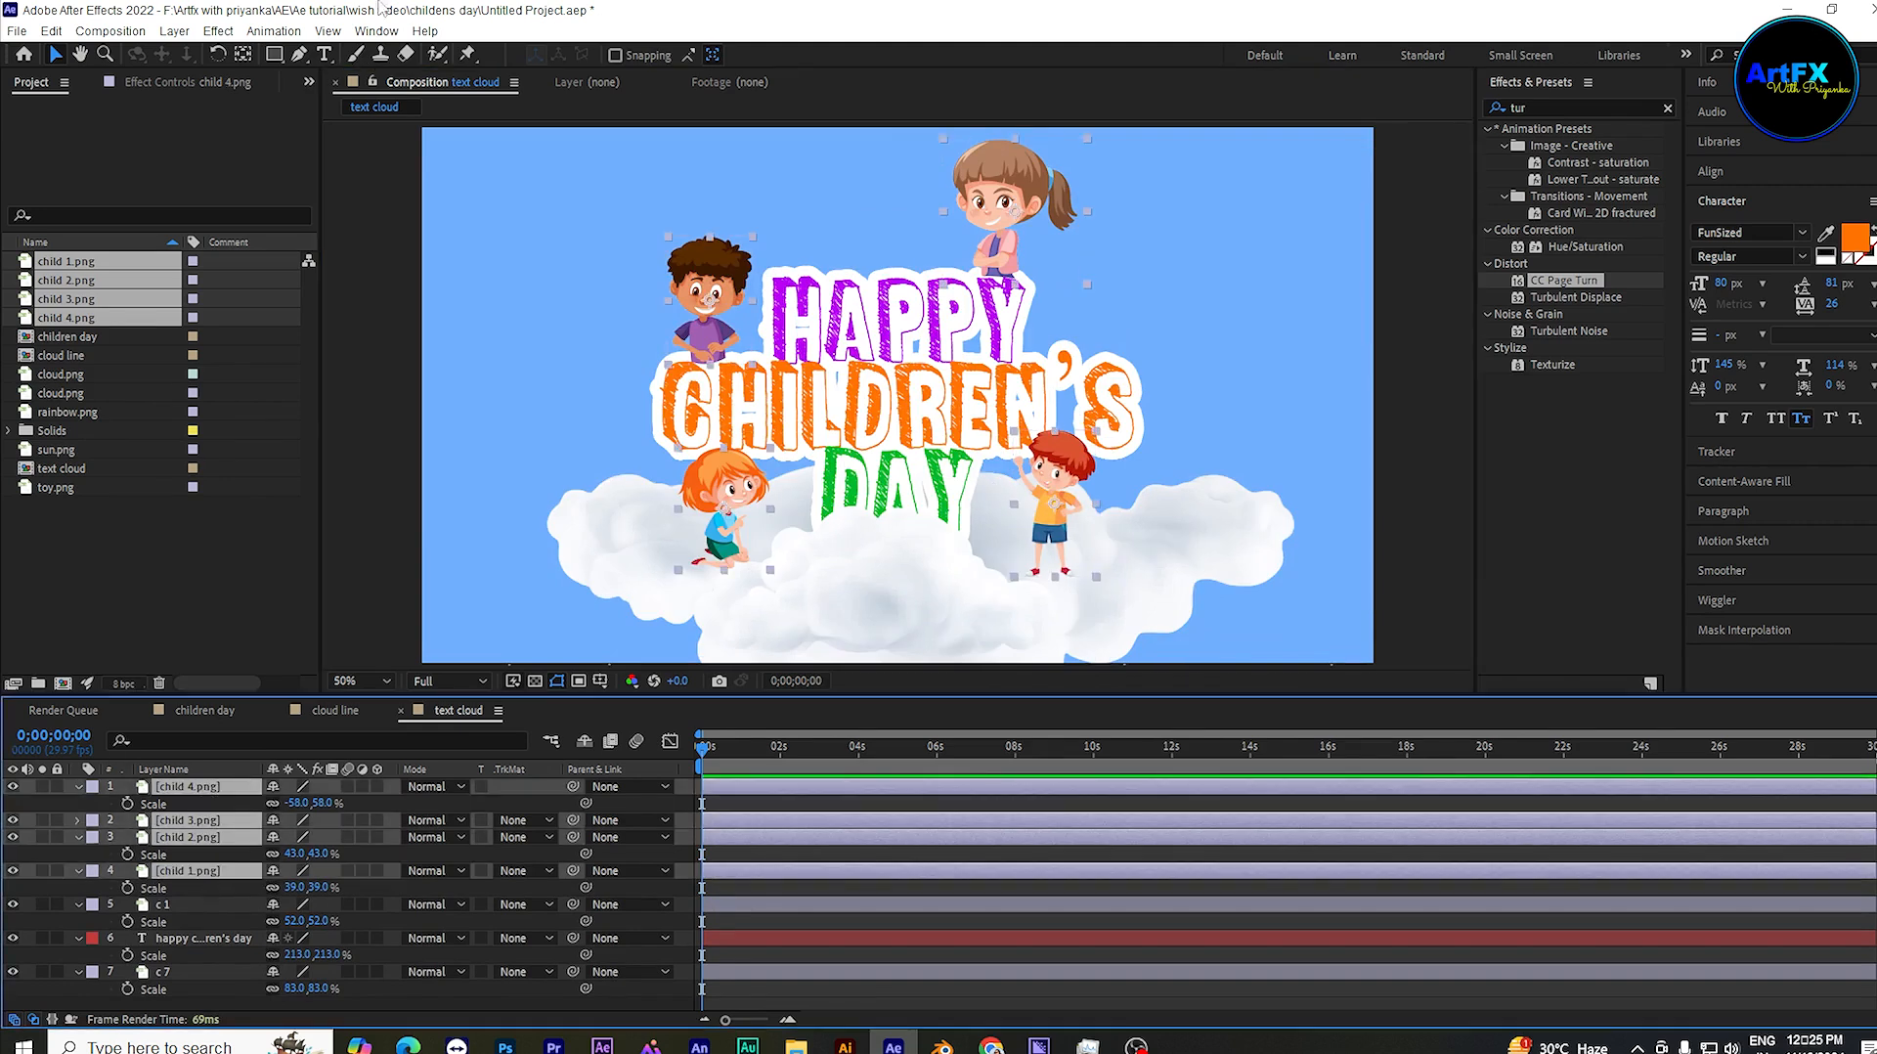
{"action": "left_click", "coordinate": [174, 31]}
{"action": "mouse_move", "coordinate": [322, 532]}
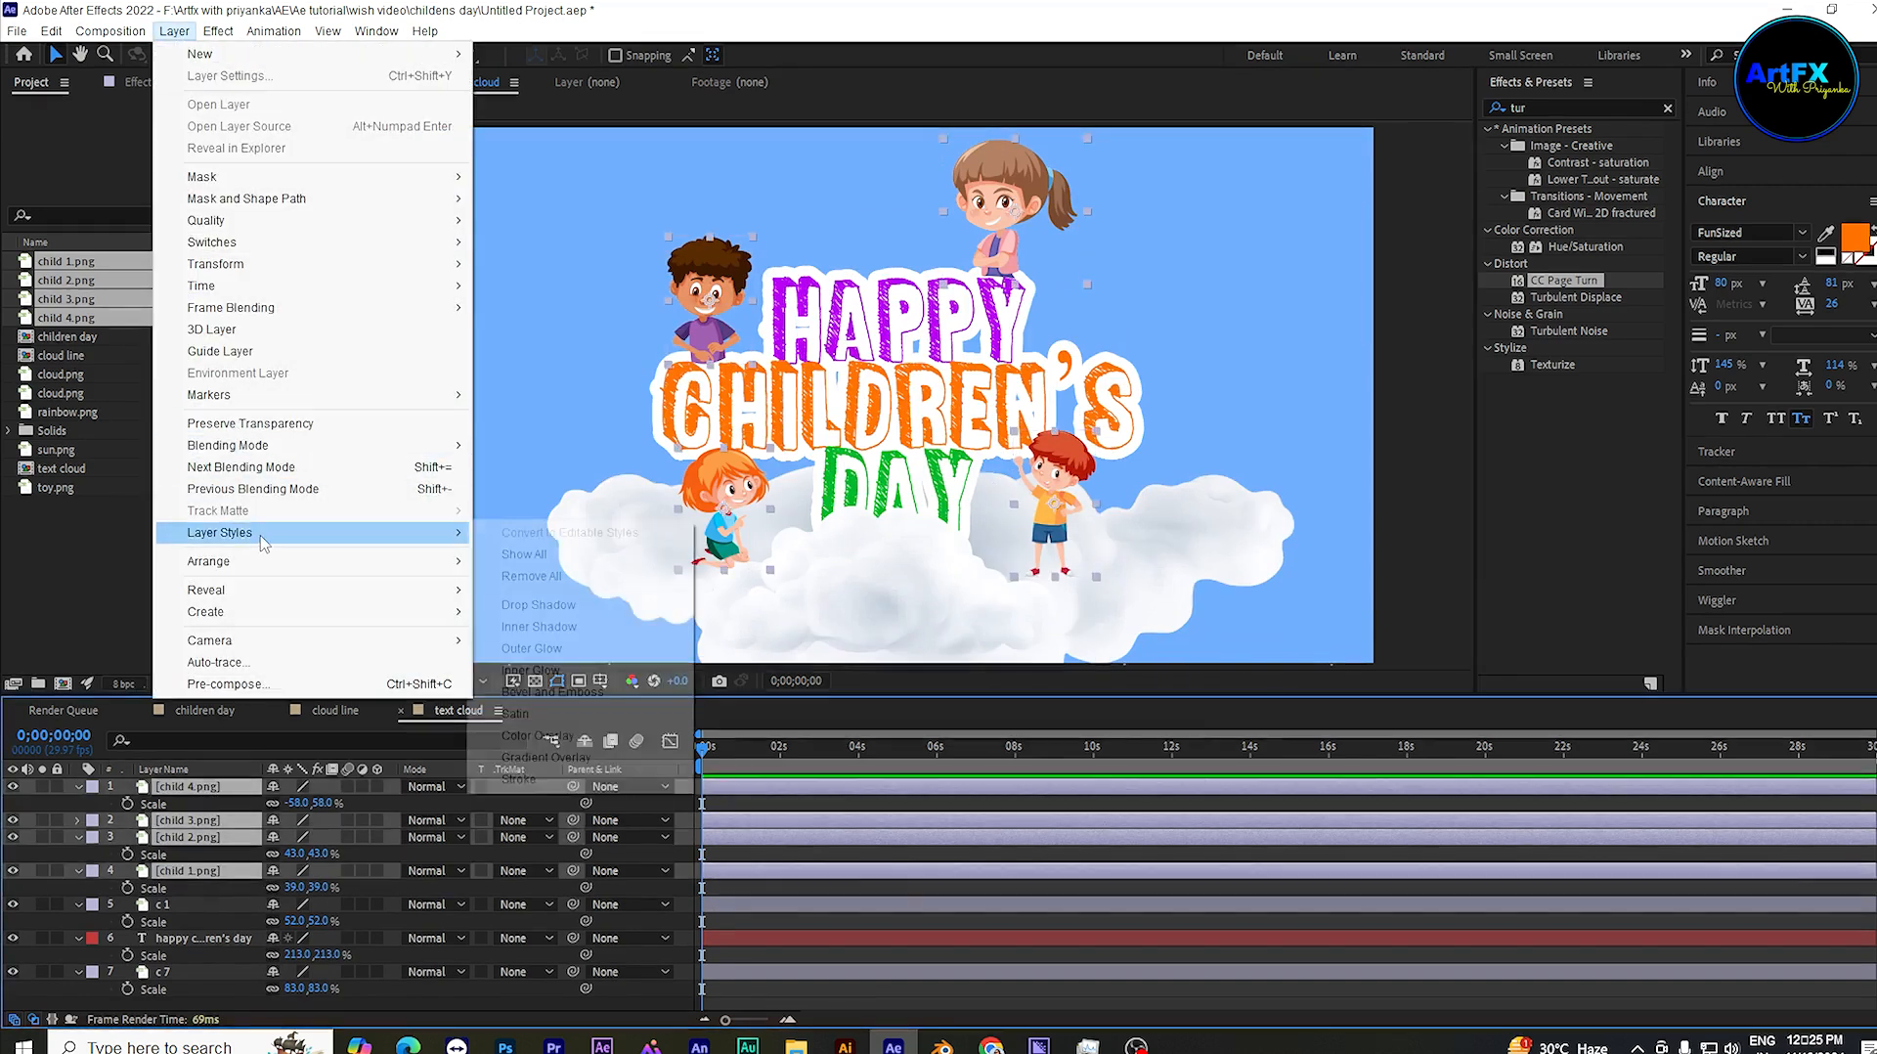
{"action": "left_click", "coordinate": [518, 779]}
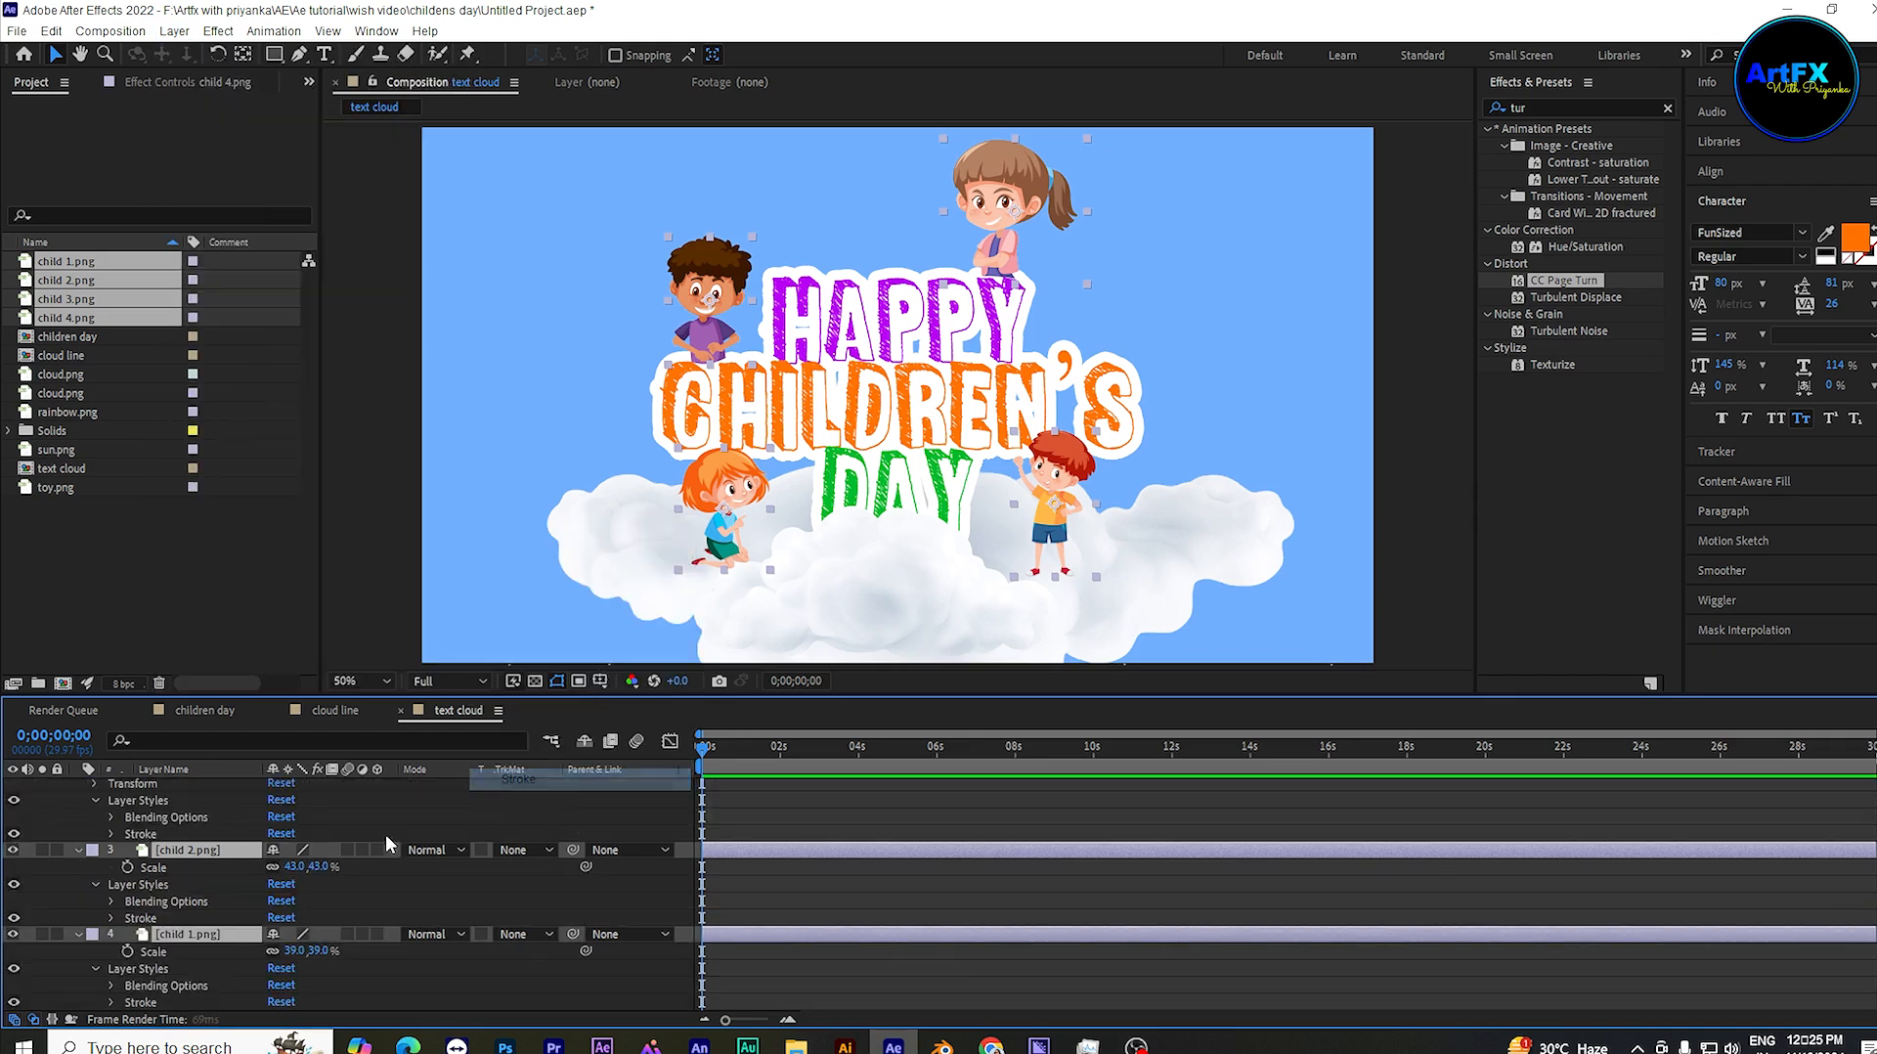
Step: Make the strokes on the four child layers white (FFFFFF) with a size of 4.6, and collapse the layers
{"action": "left_click", "coordinate": [110, 917]}
{"action": "left_click", "coordinate": [278, 950]}
{"action": "left_click", "coordinate": [232, 387]}
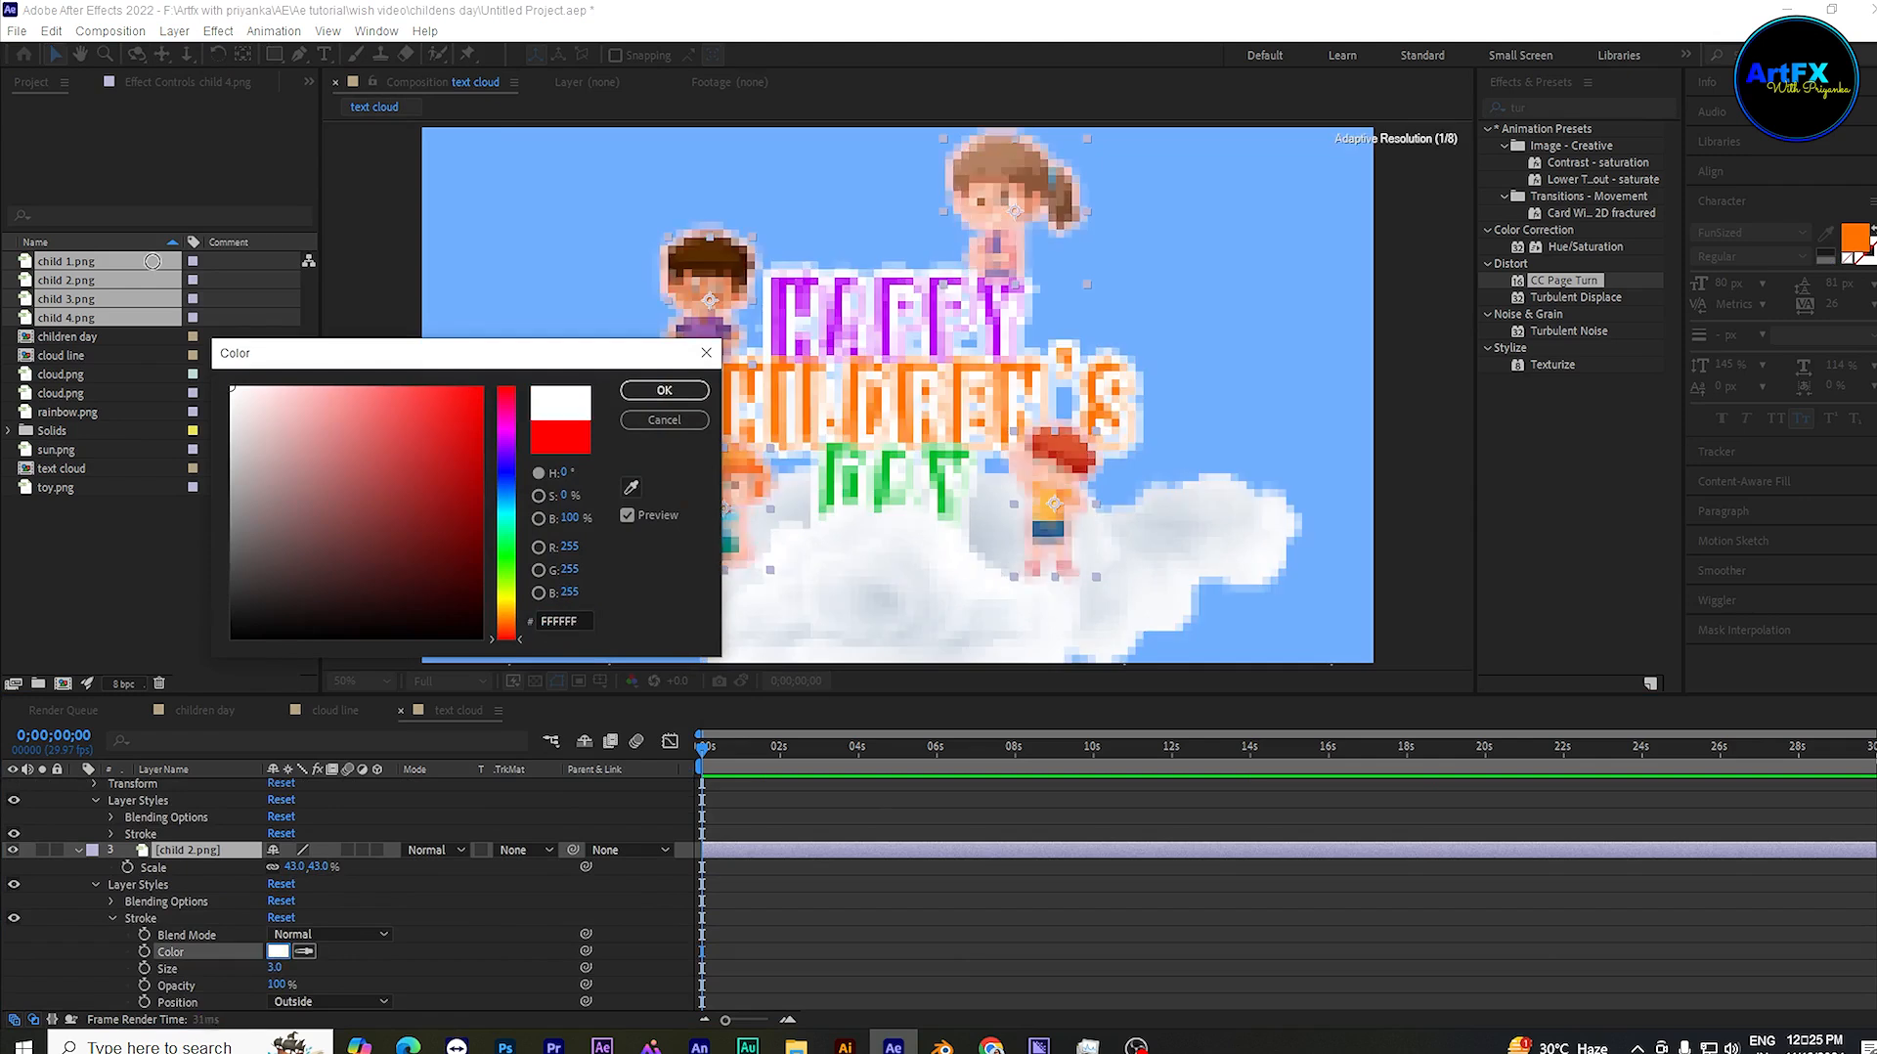
{"action": "left_click", "coordinate": [664, 390]}
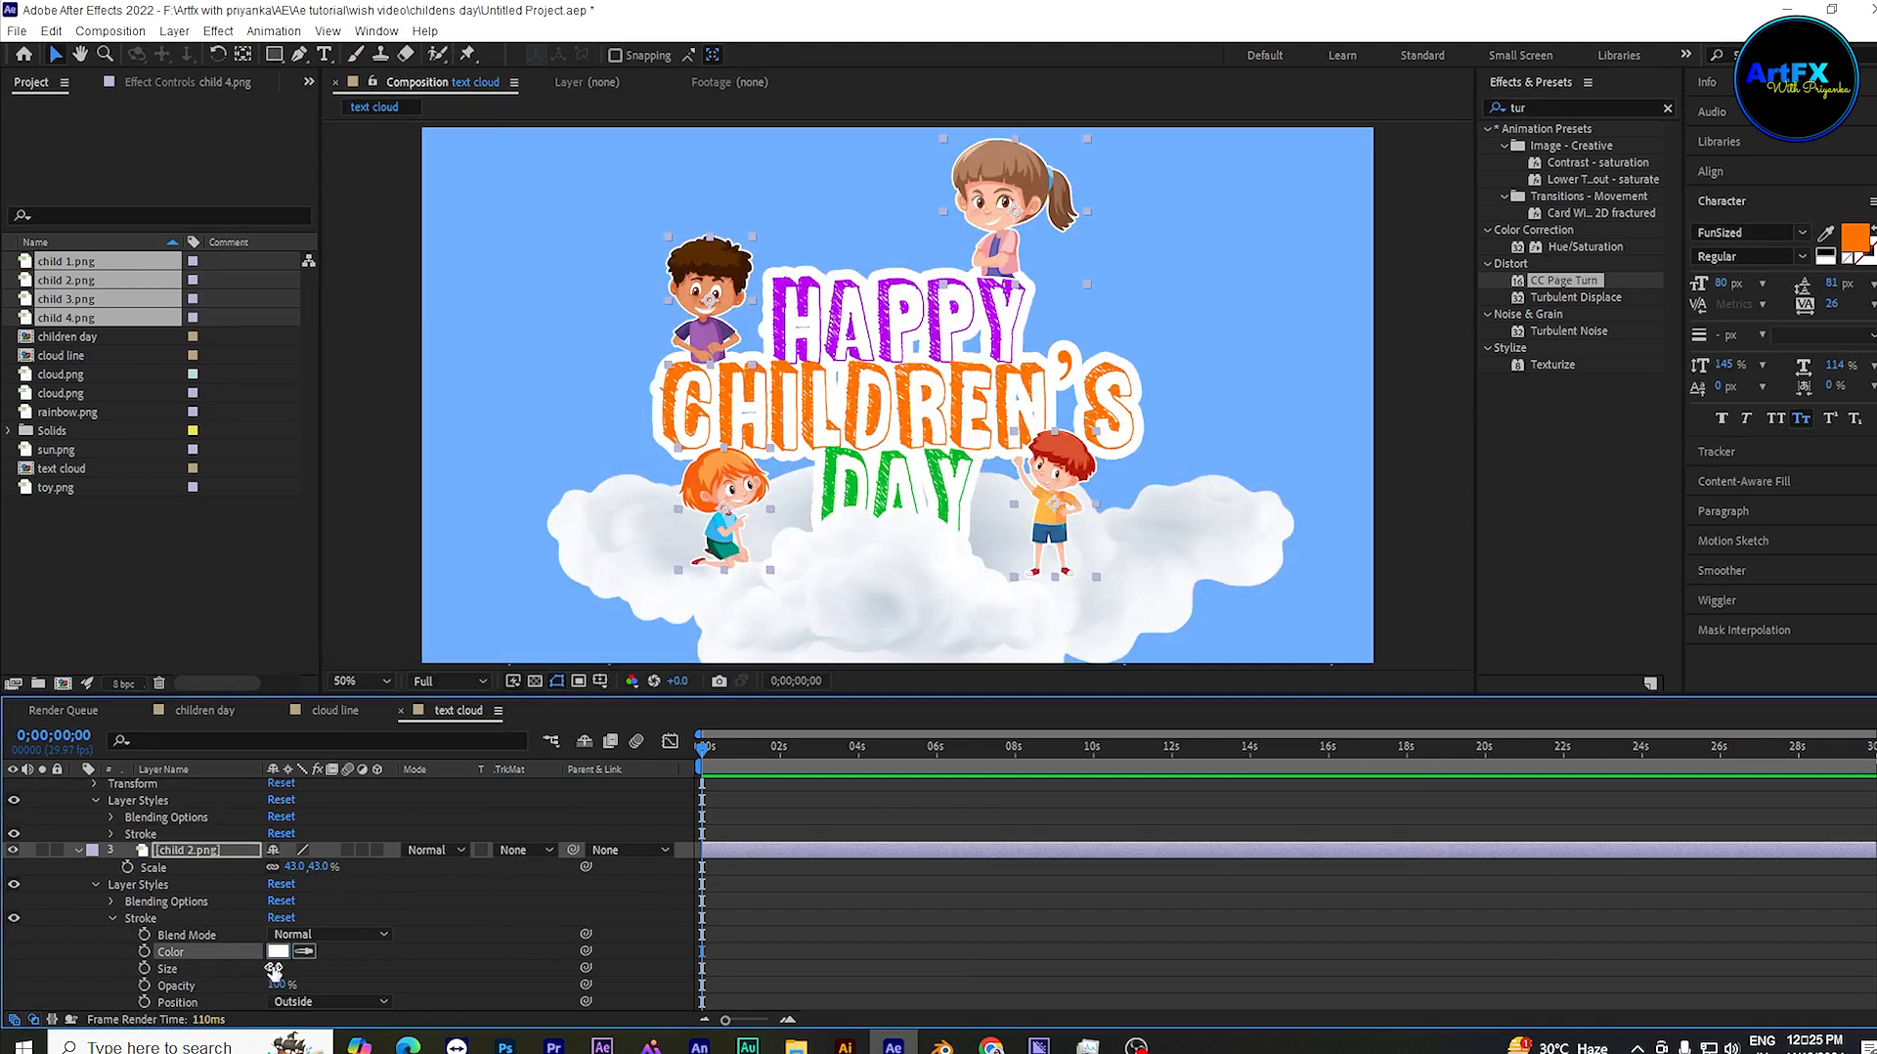
{"action": "left_click_drag", "start_coordinate": [276, 967], "coordinate": [336, 964]}
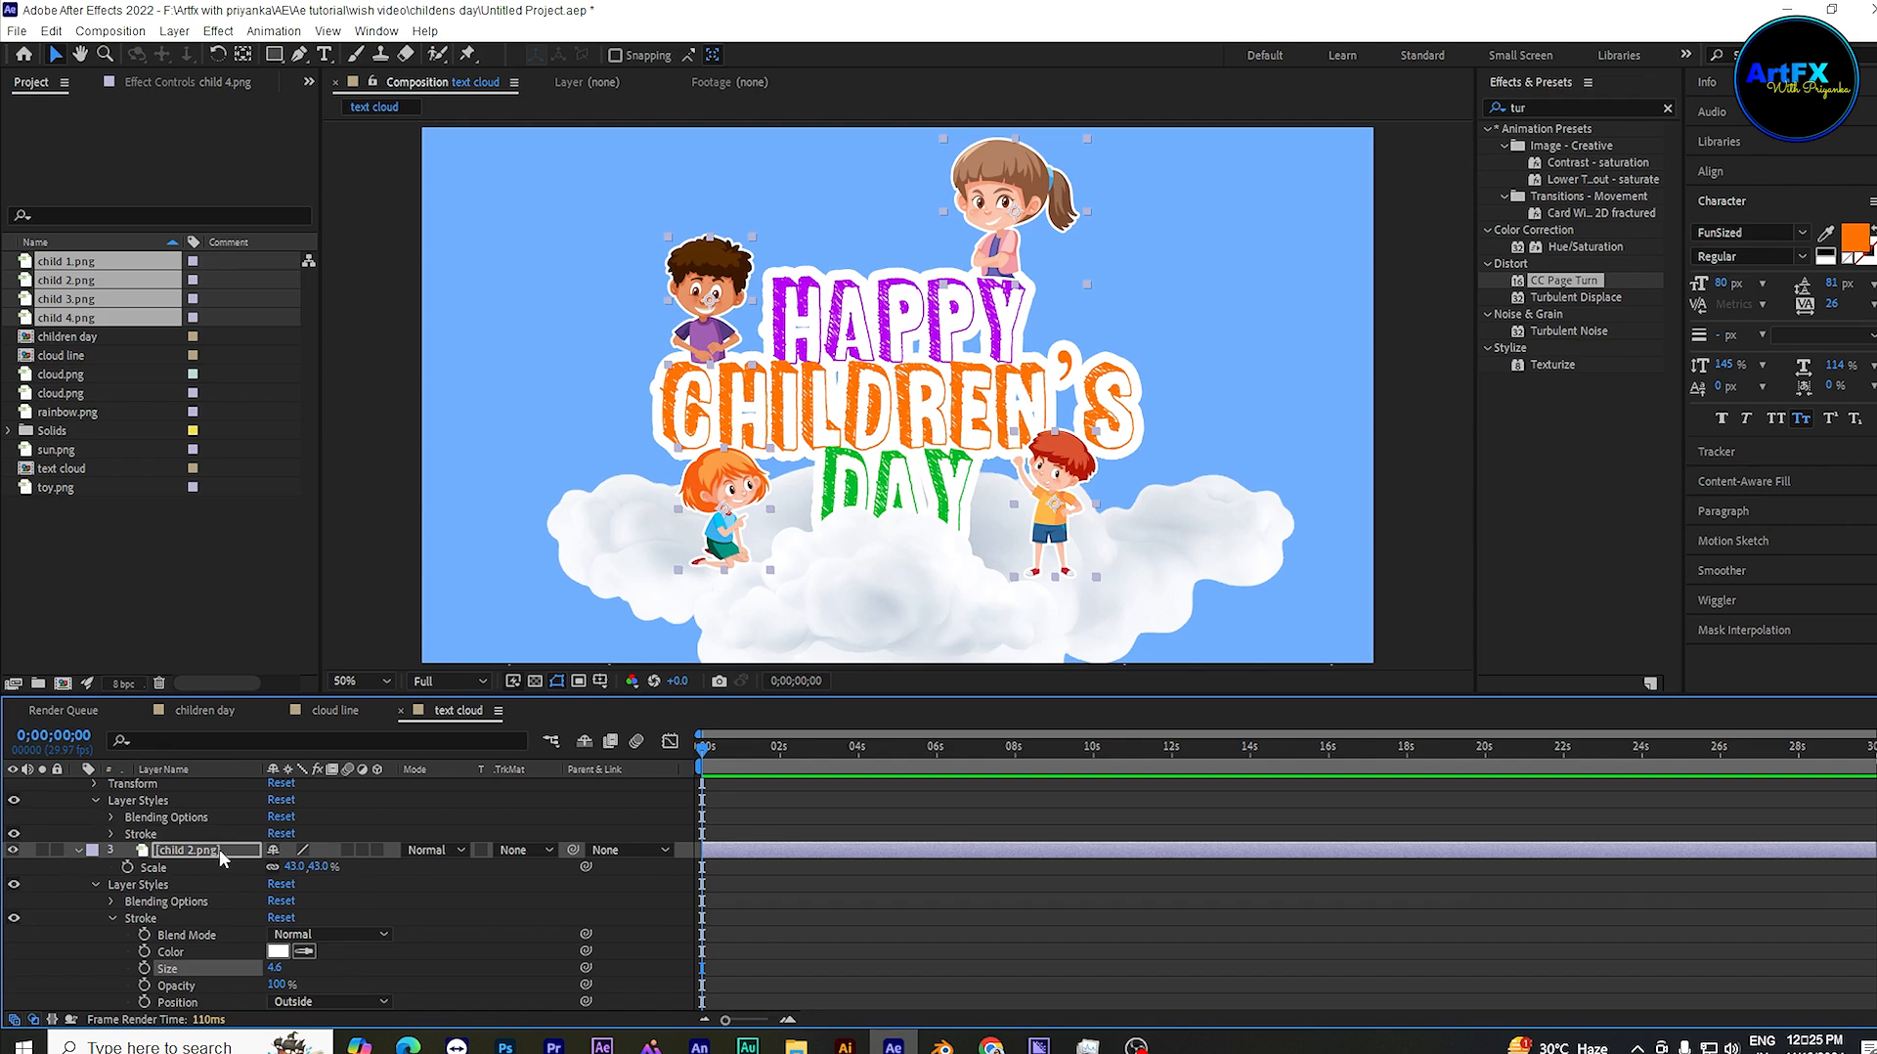
{"action": "key", "text": "u"}
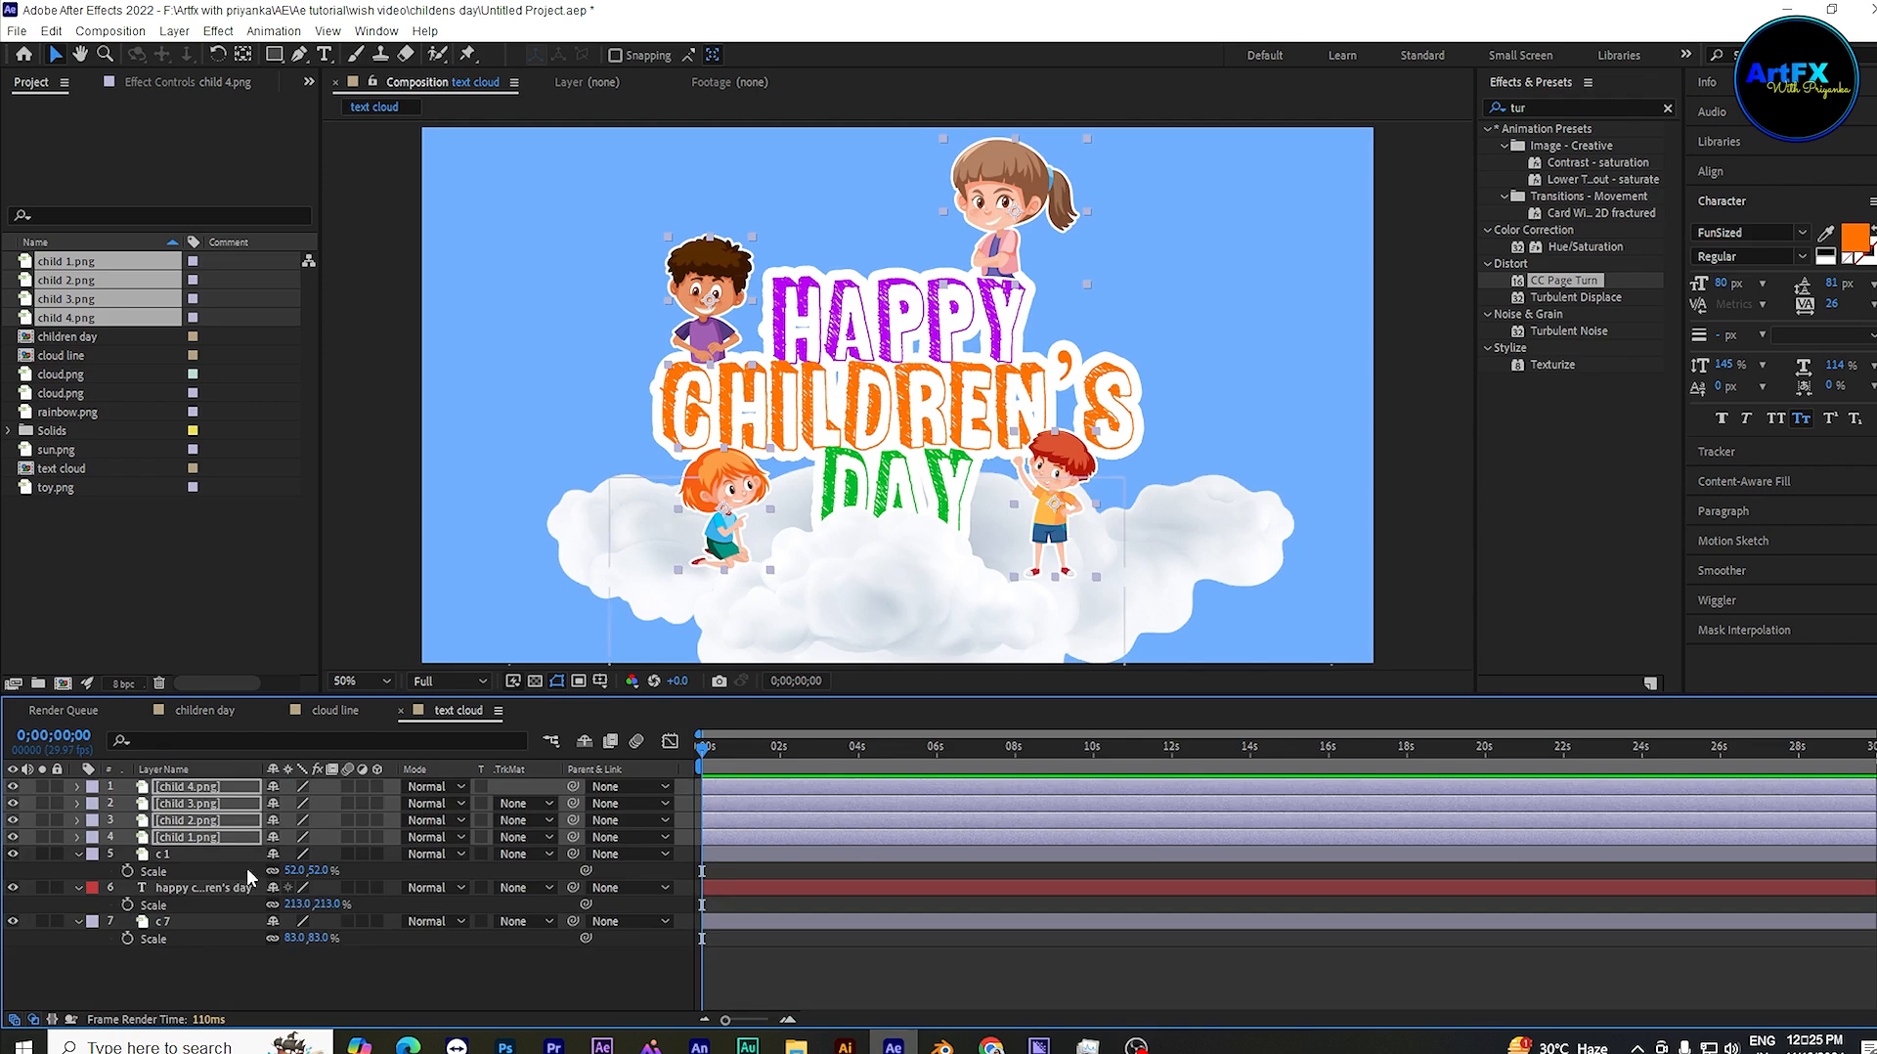
{"action": "left_click", "coordinate": [264, 971]}
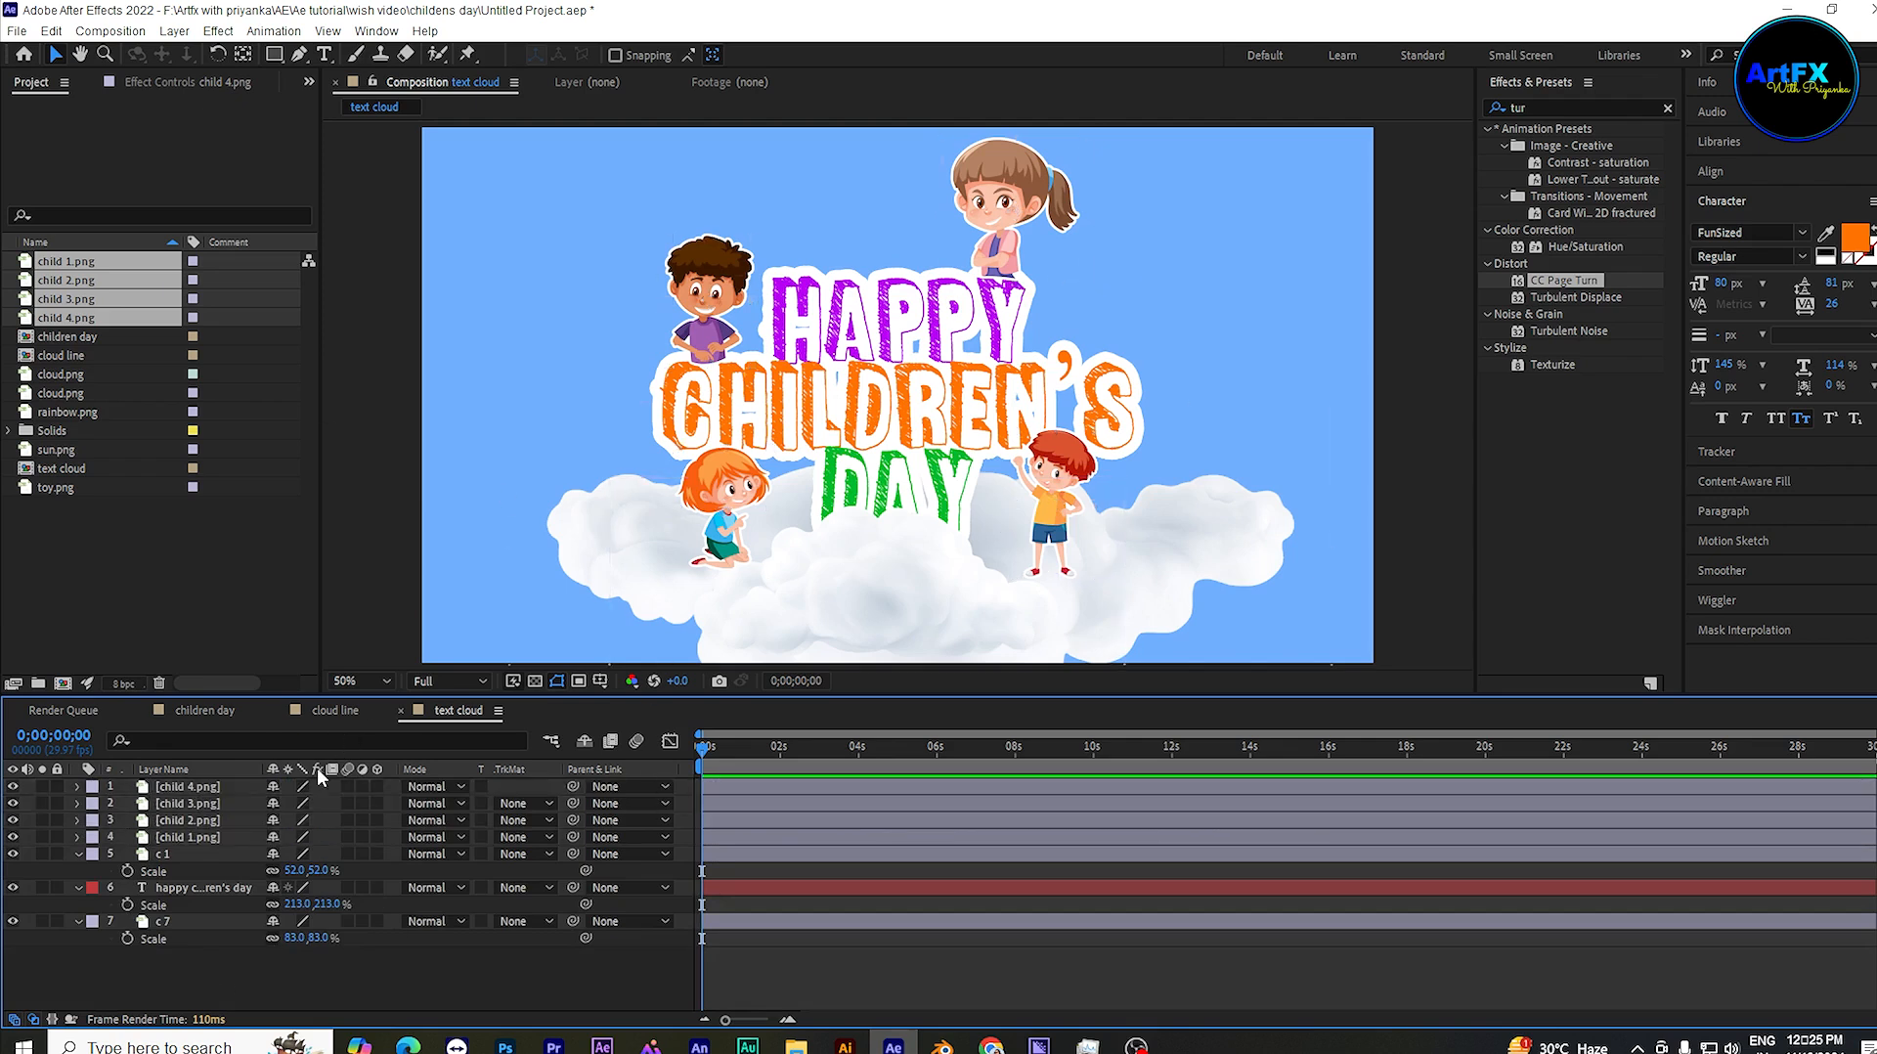
Step: Scale child 4 to -46%, 46% and place Puppet pins at the girl's base, neck and top of the head
{"action": "left_click", "coordinate": [226, 788]}
{"action": "key", "text": "s"}
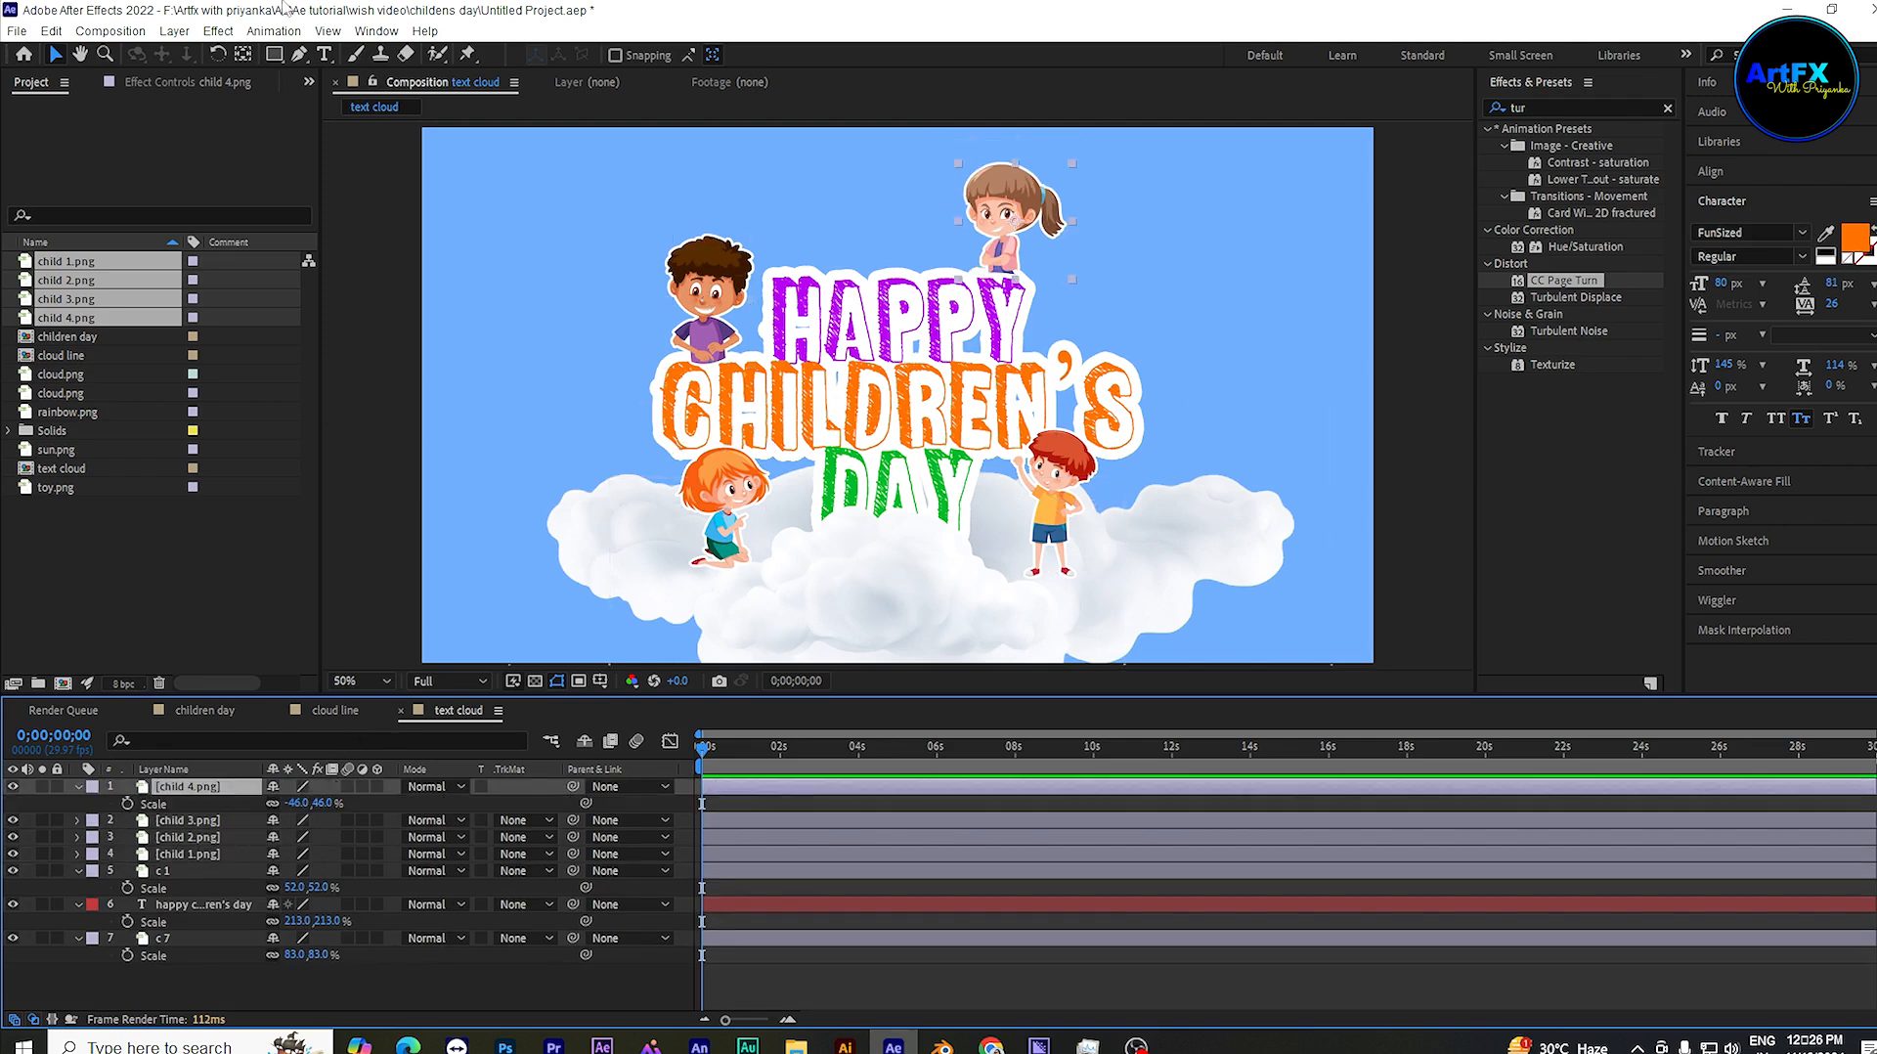
{"action": "left_click", "coordinate": [467, 54]}
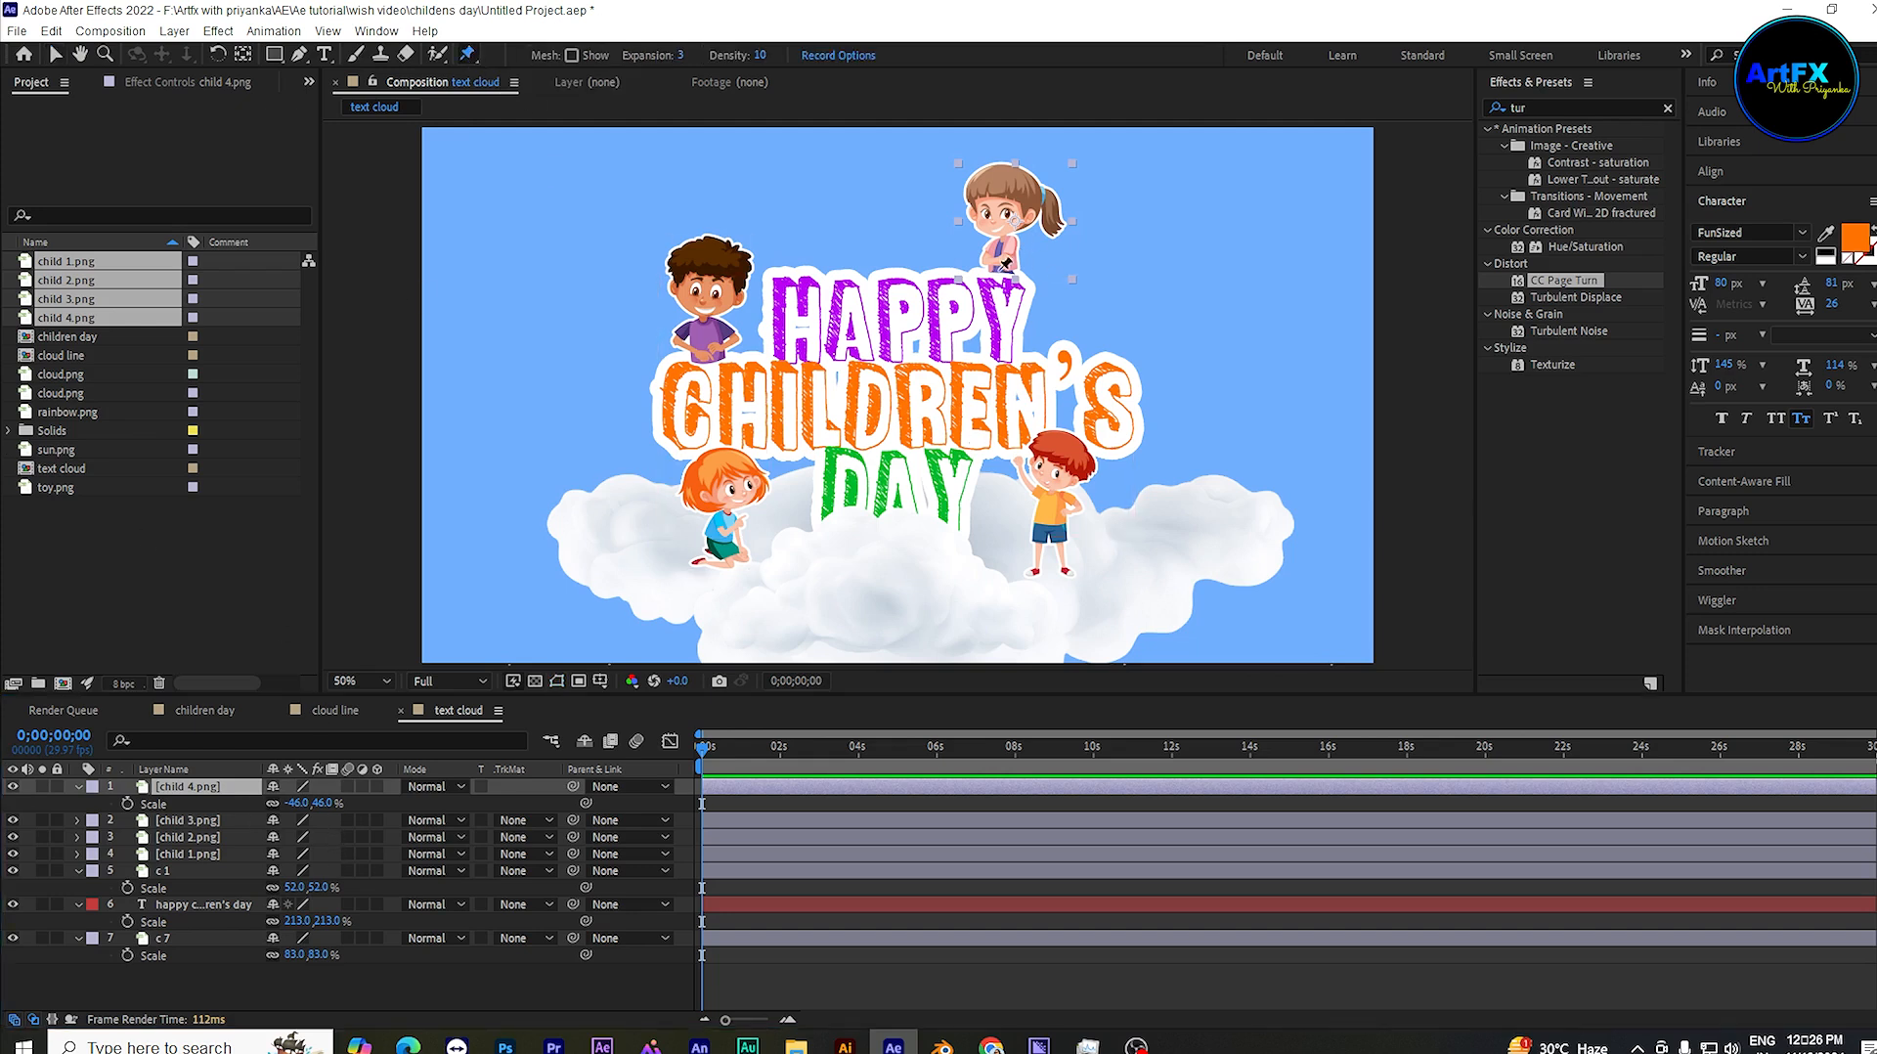
{"action": "left_click", "coordinate": [1000, 266]}
{"action": "left_click", "coordinate": [997, 229]}
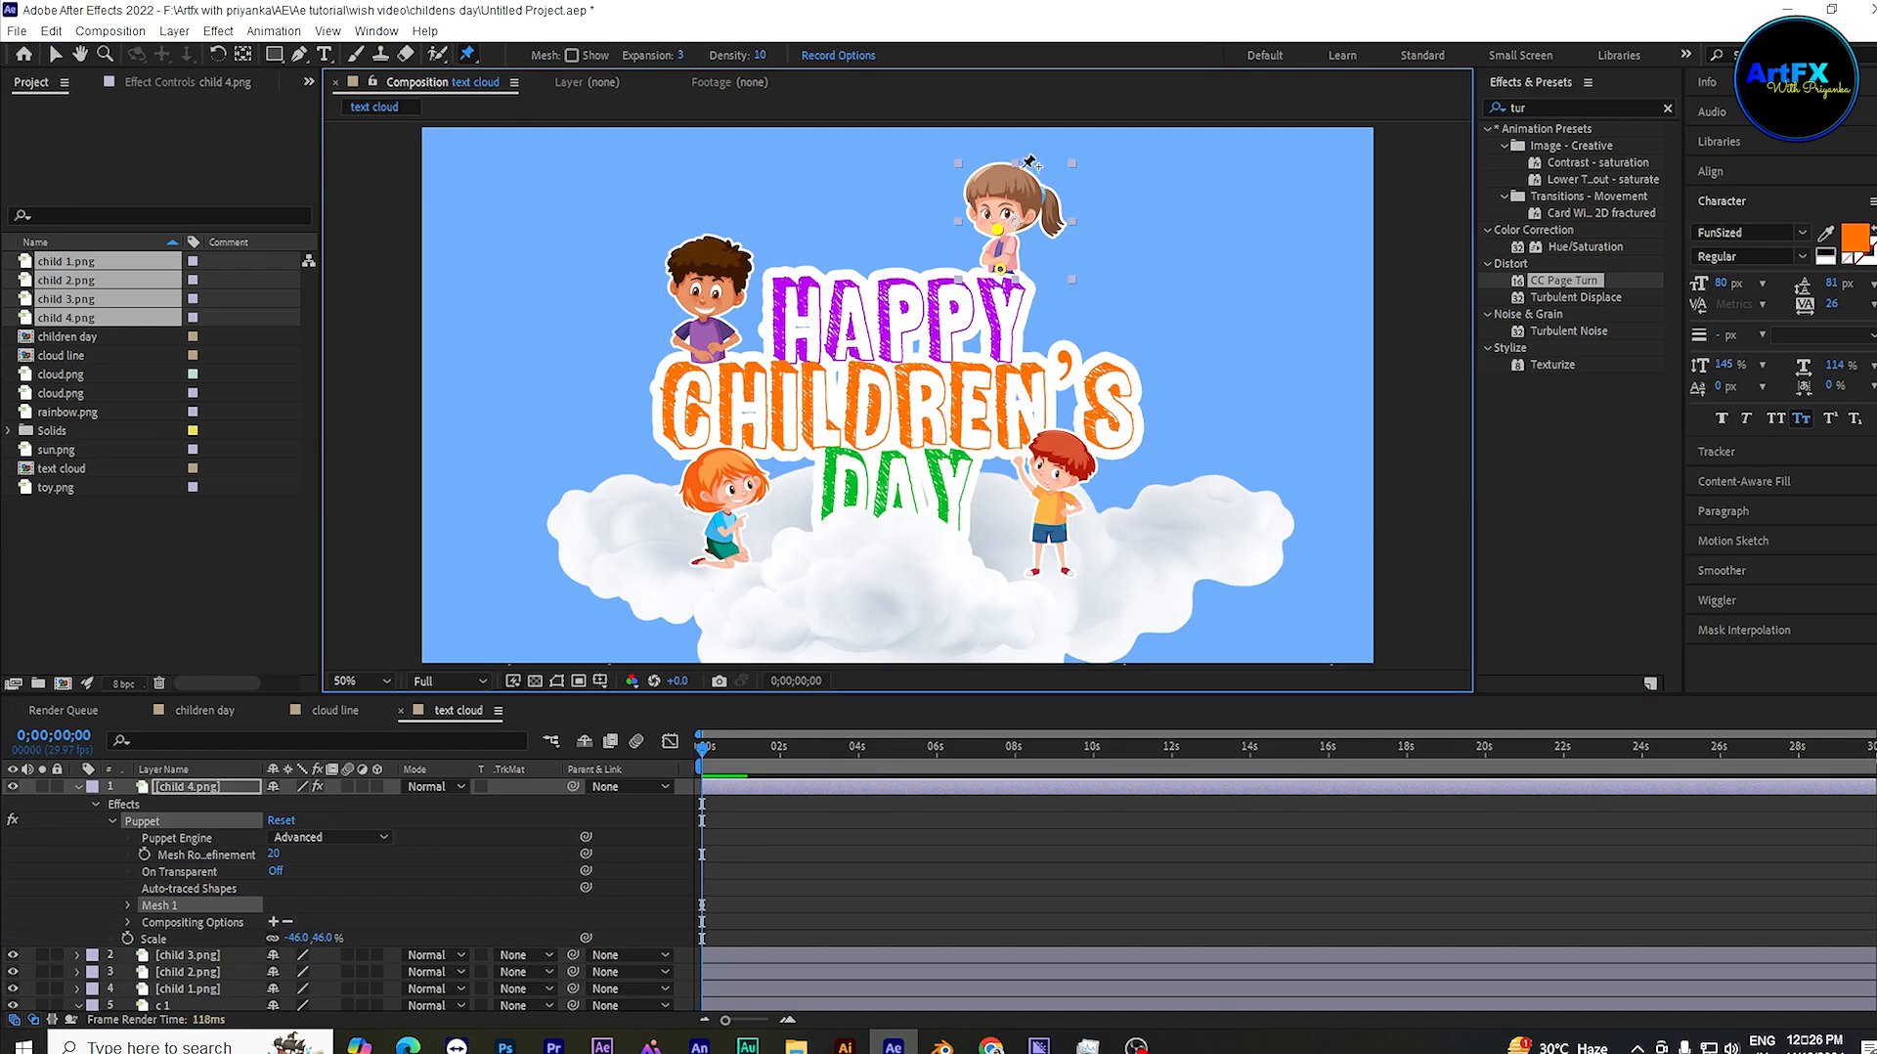
{"action": "left_click", "coordinate": [995, 170]}
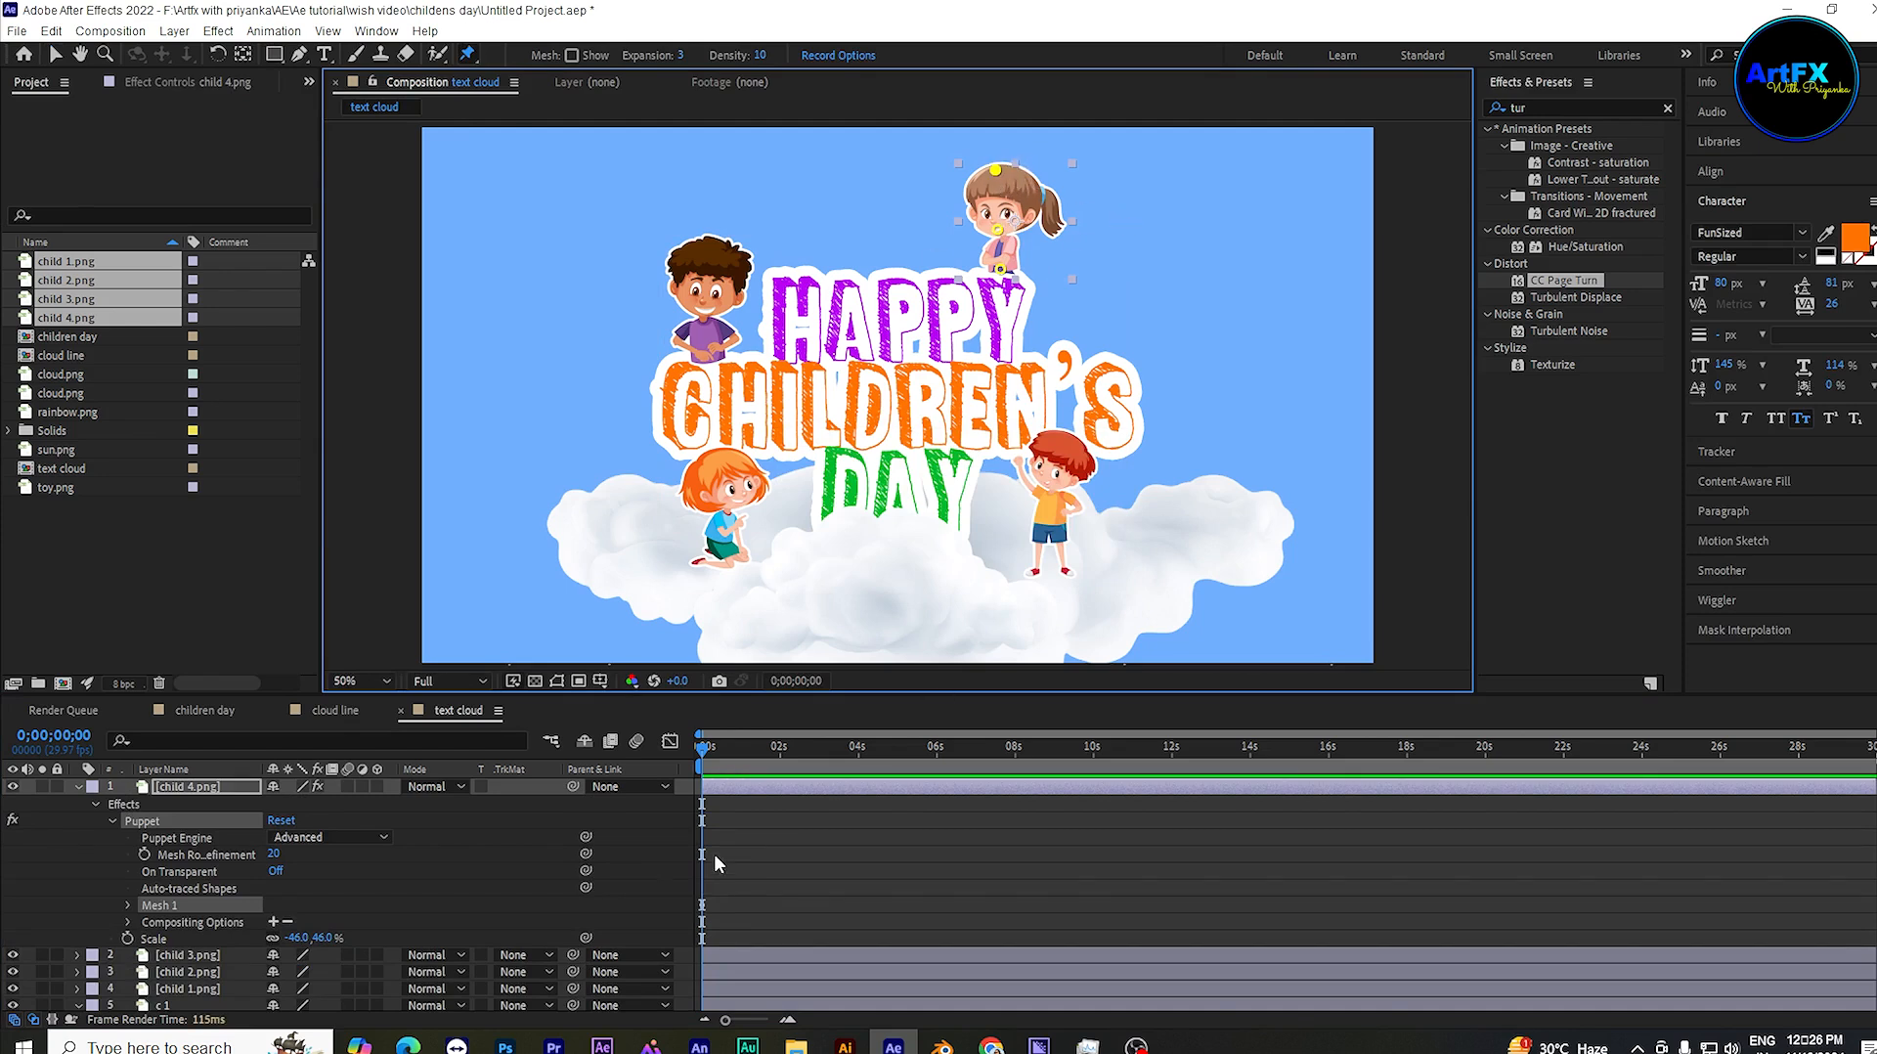
Step: Keyframe child 4's head pin slightly to the left at 0;00;01;27, and shift that keyframe earlier in the timeline
{"action": "left_click_drag", "start_coordinate": [701, 748], "coordinate": [776, 753]}
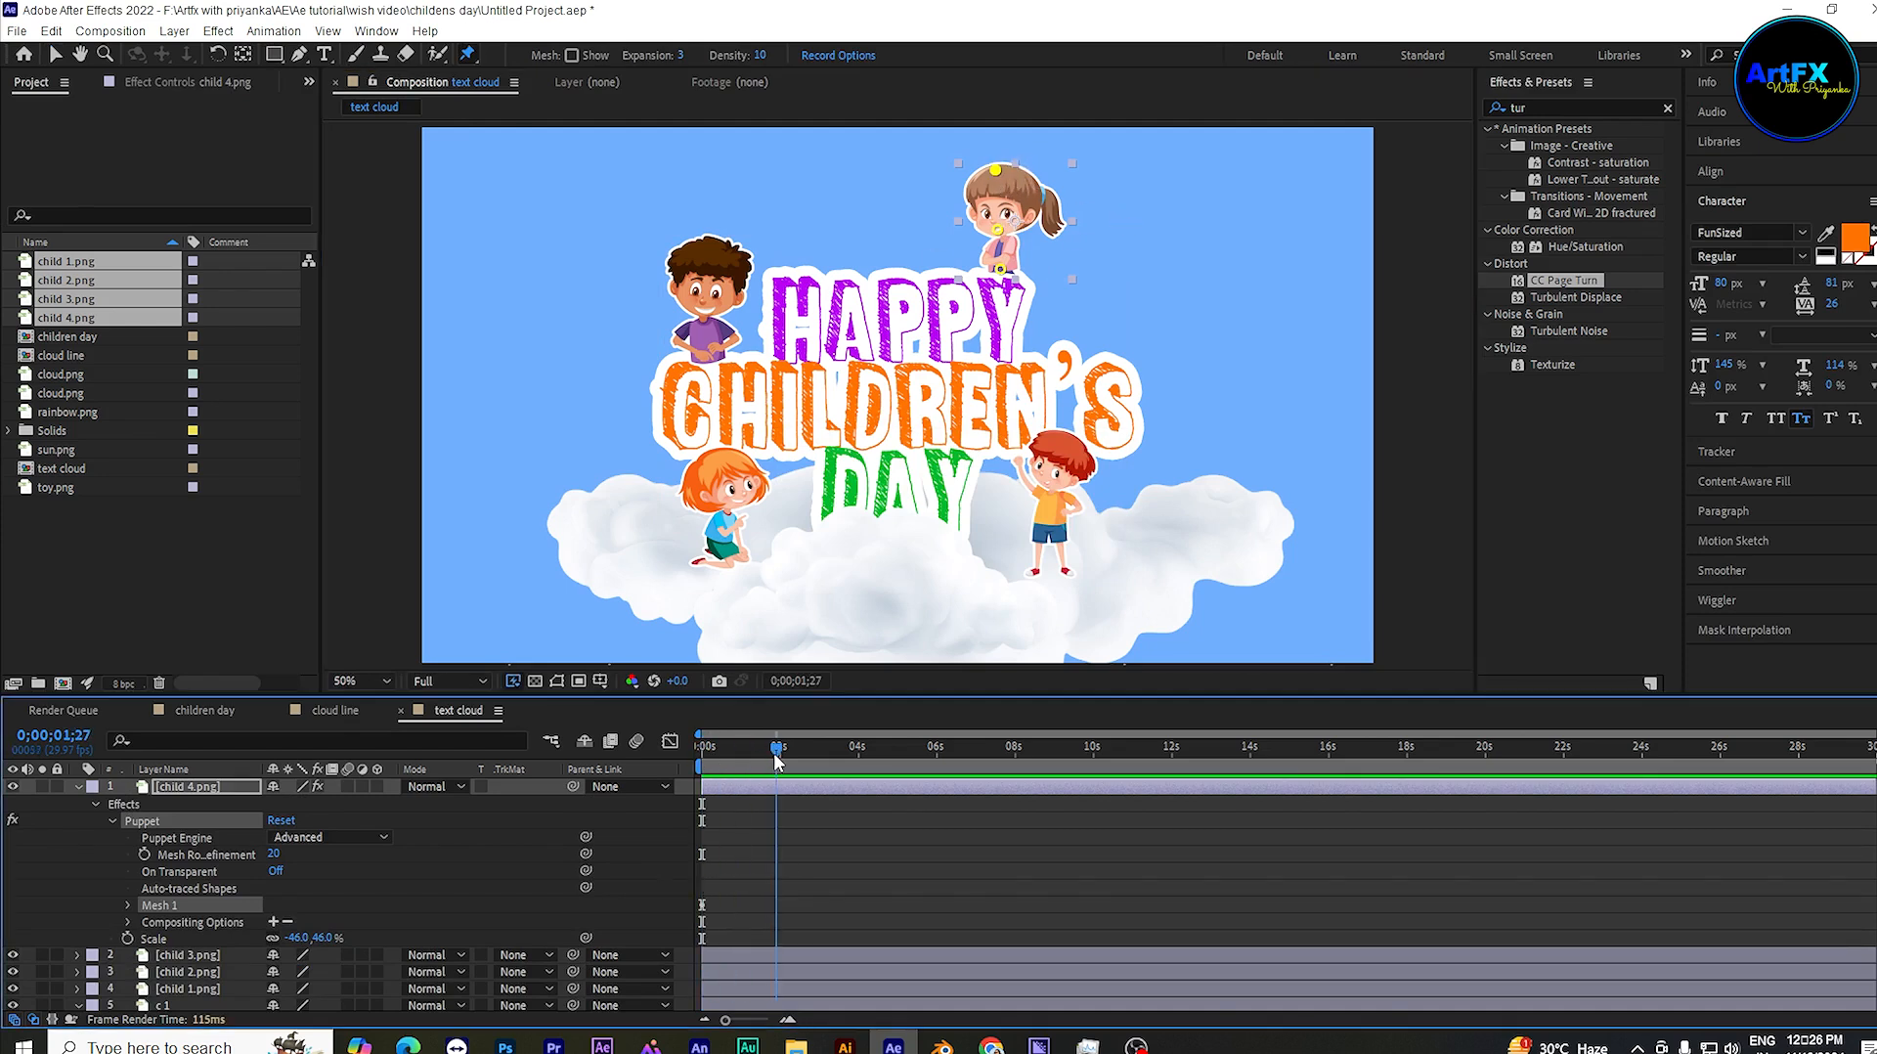
{"action": "left_click", "coordinate": [995, 170]}
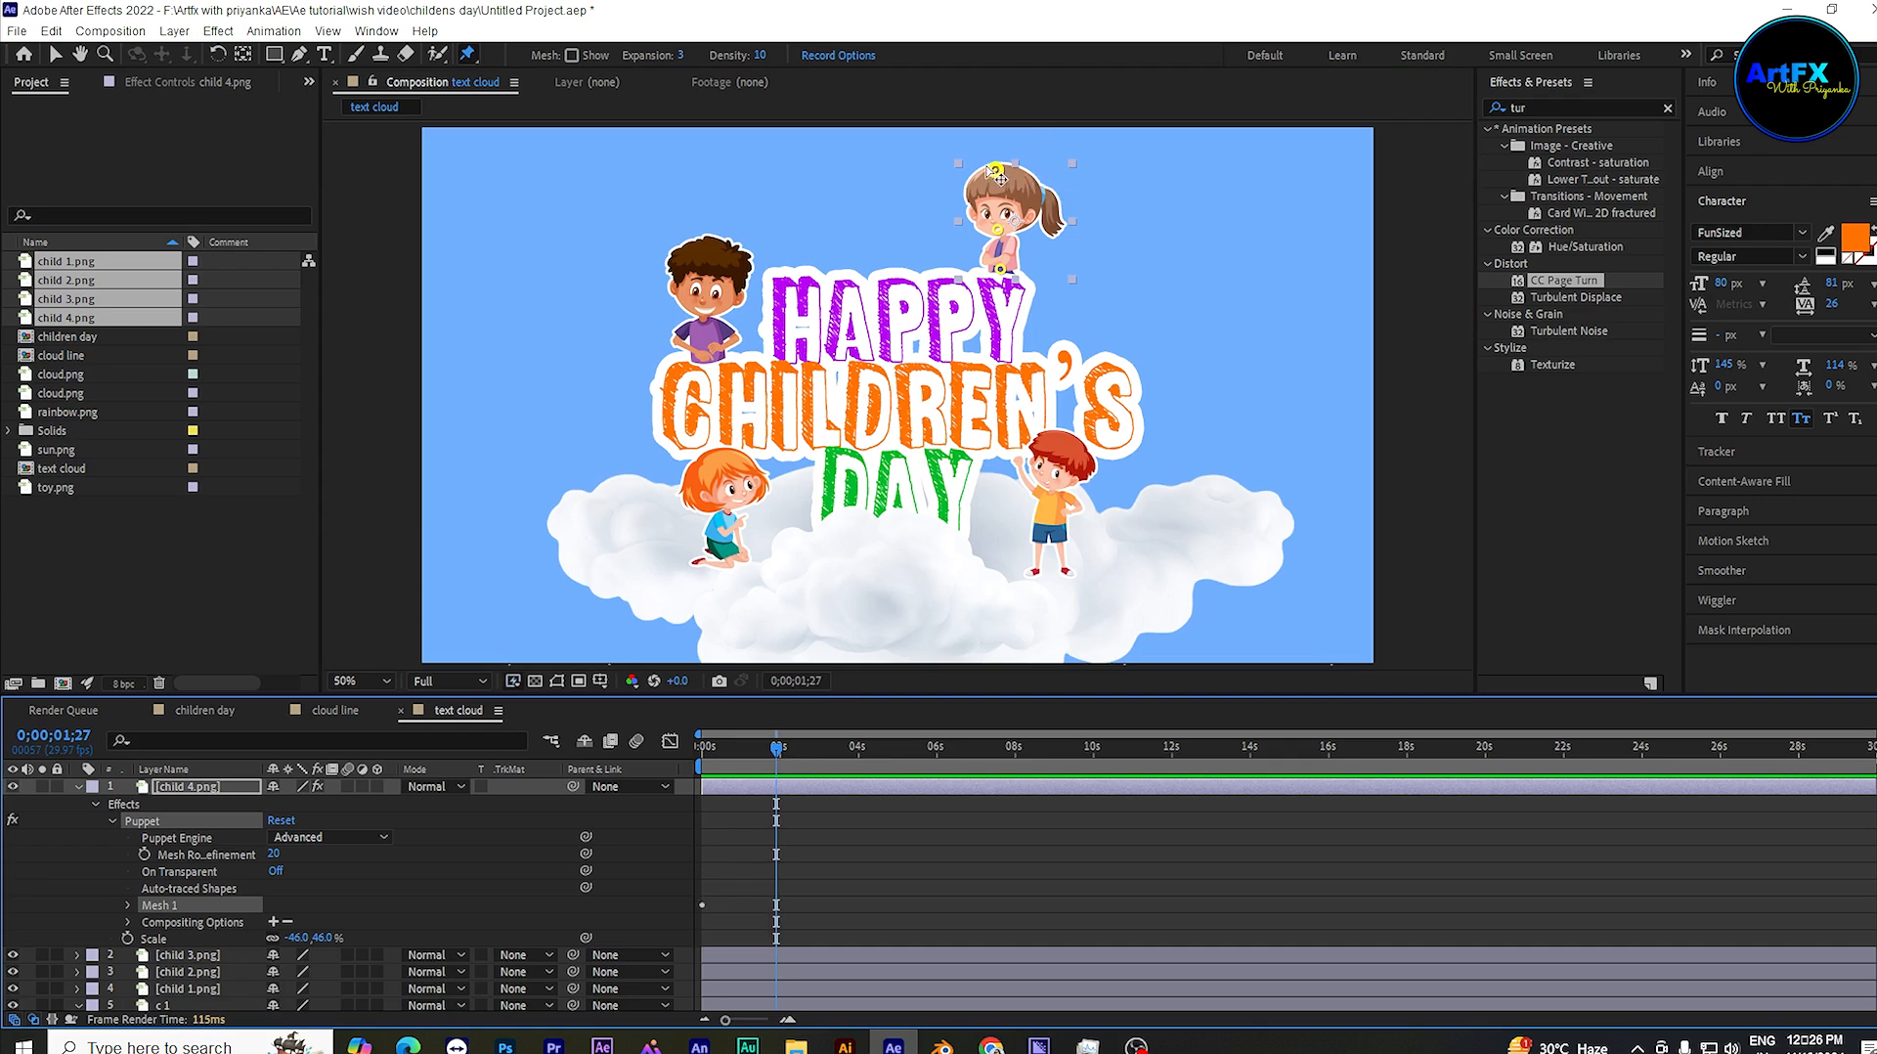
{"action": "left_click_drag", "start_coordinate": [995, 170], "coordinate": [986, 174]}
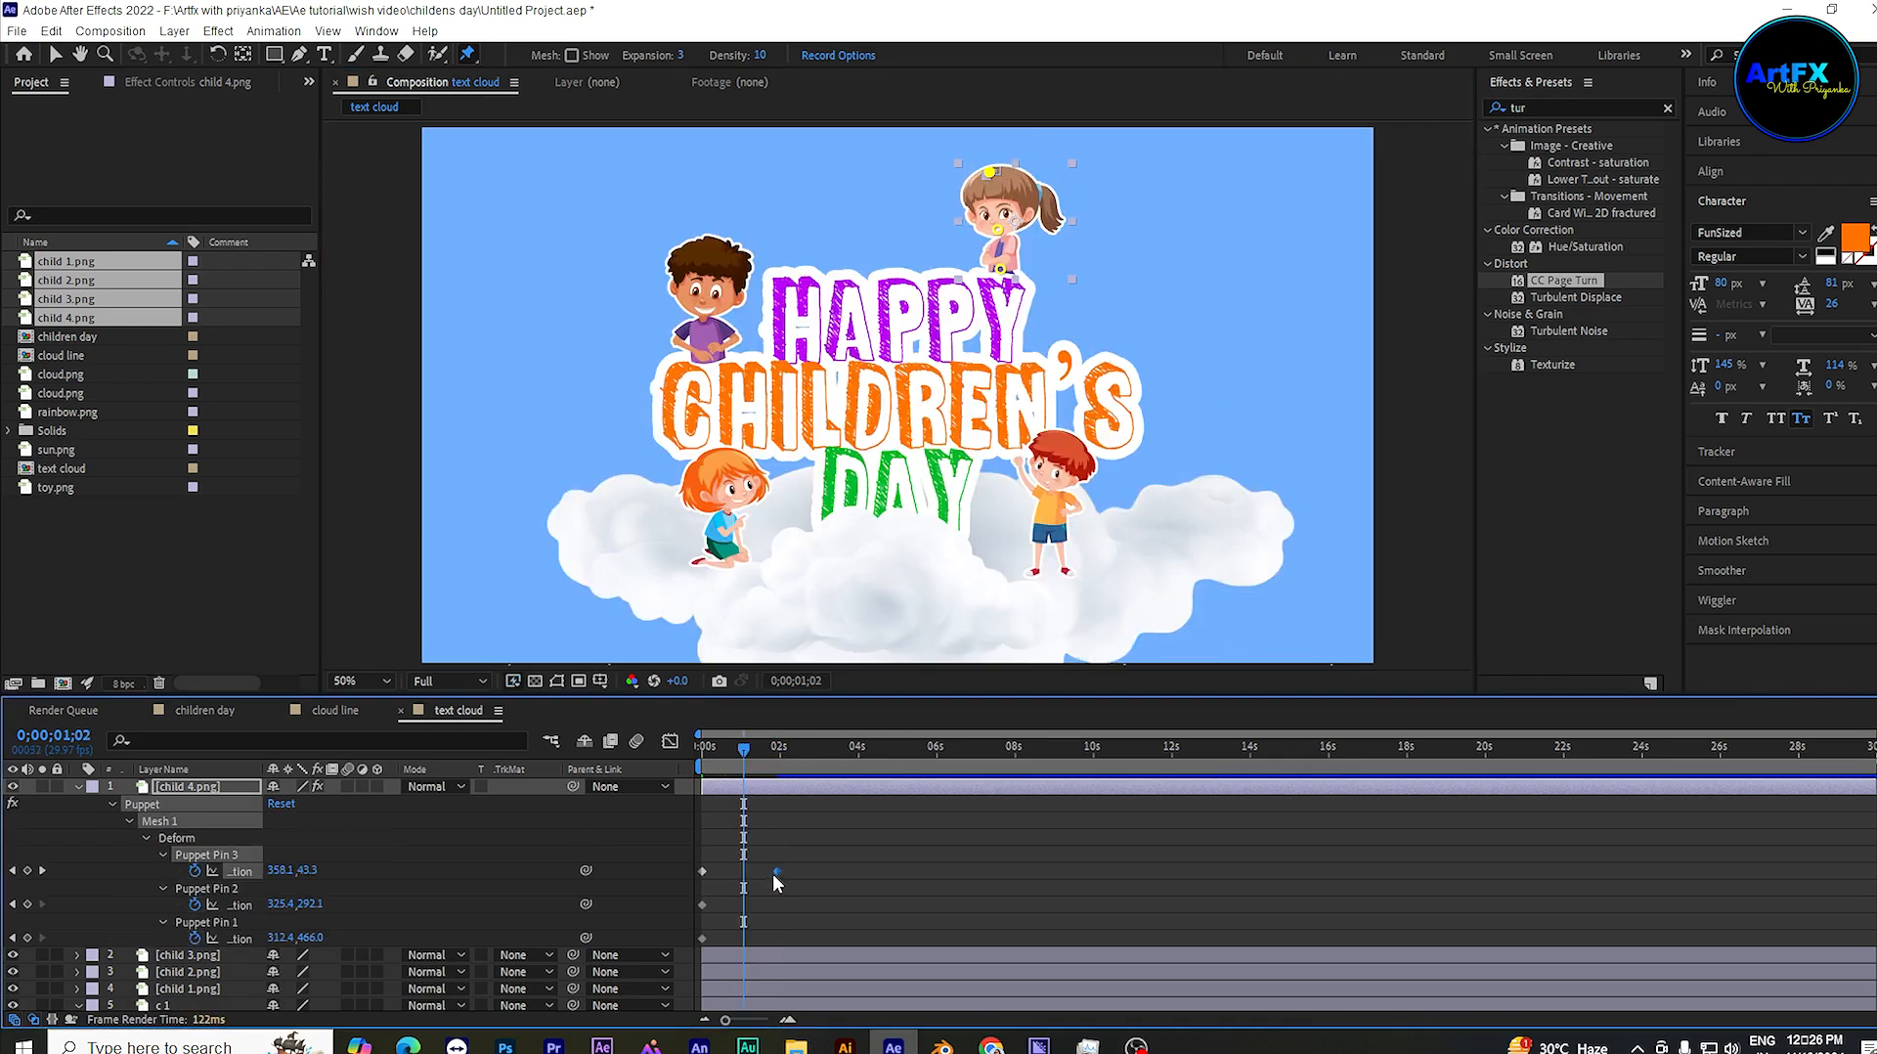
{"action": "mouse_move", "coordinate": [773, 872]}
{"action": "left_mouse_down"}
{"action": "mouse_move", "coordinate": [766, 888]}
{"action": "mouse_move", "coordinate": [753, 873]}
{"action": "left_mouse_up"}
{"action": "key", "text": "Home"}
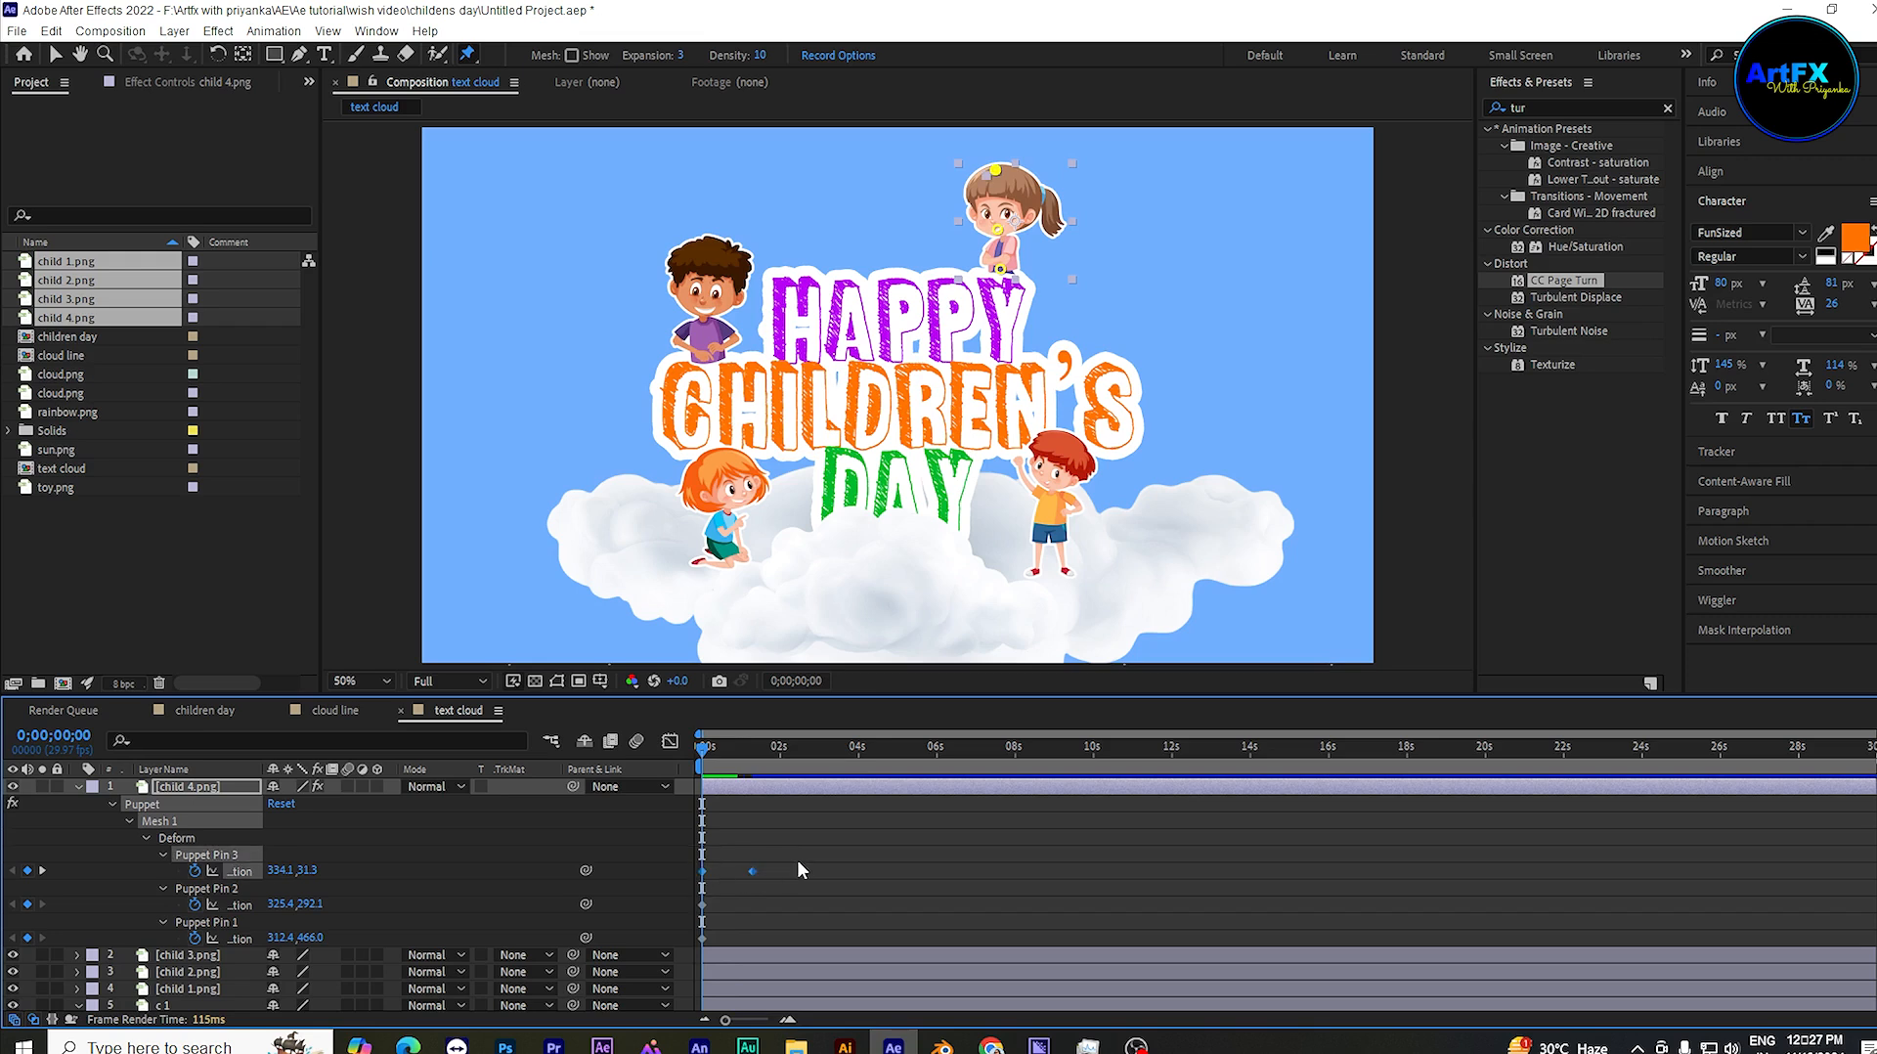
Step: Repeat child 4's head sway by pasting its head pin keyframes further along the timeline, and collapse the layer
{"action": "left_click_drag", "start_coordinate": [794, 762], "coordinate": [821, 765]}
{"action": "key", "text": "ctrl+v"}
{"action": "key", "text": "Home"}
{"action": "key", "text": "u"}
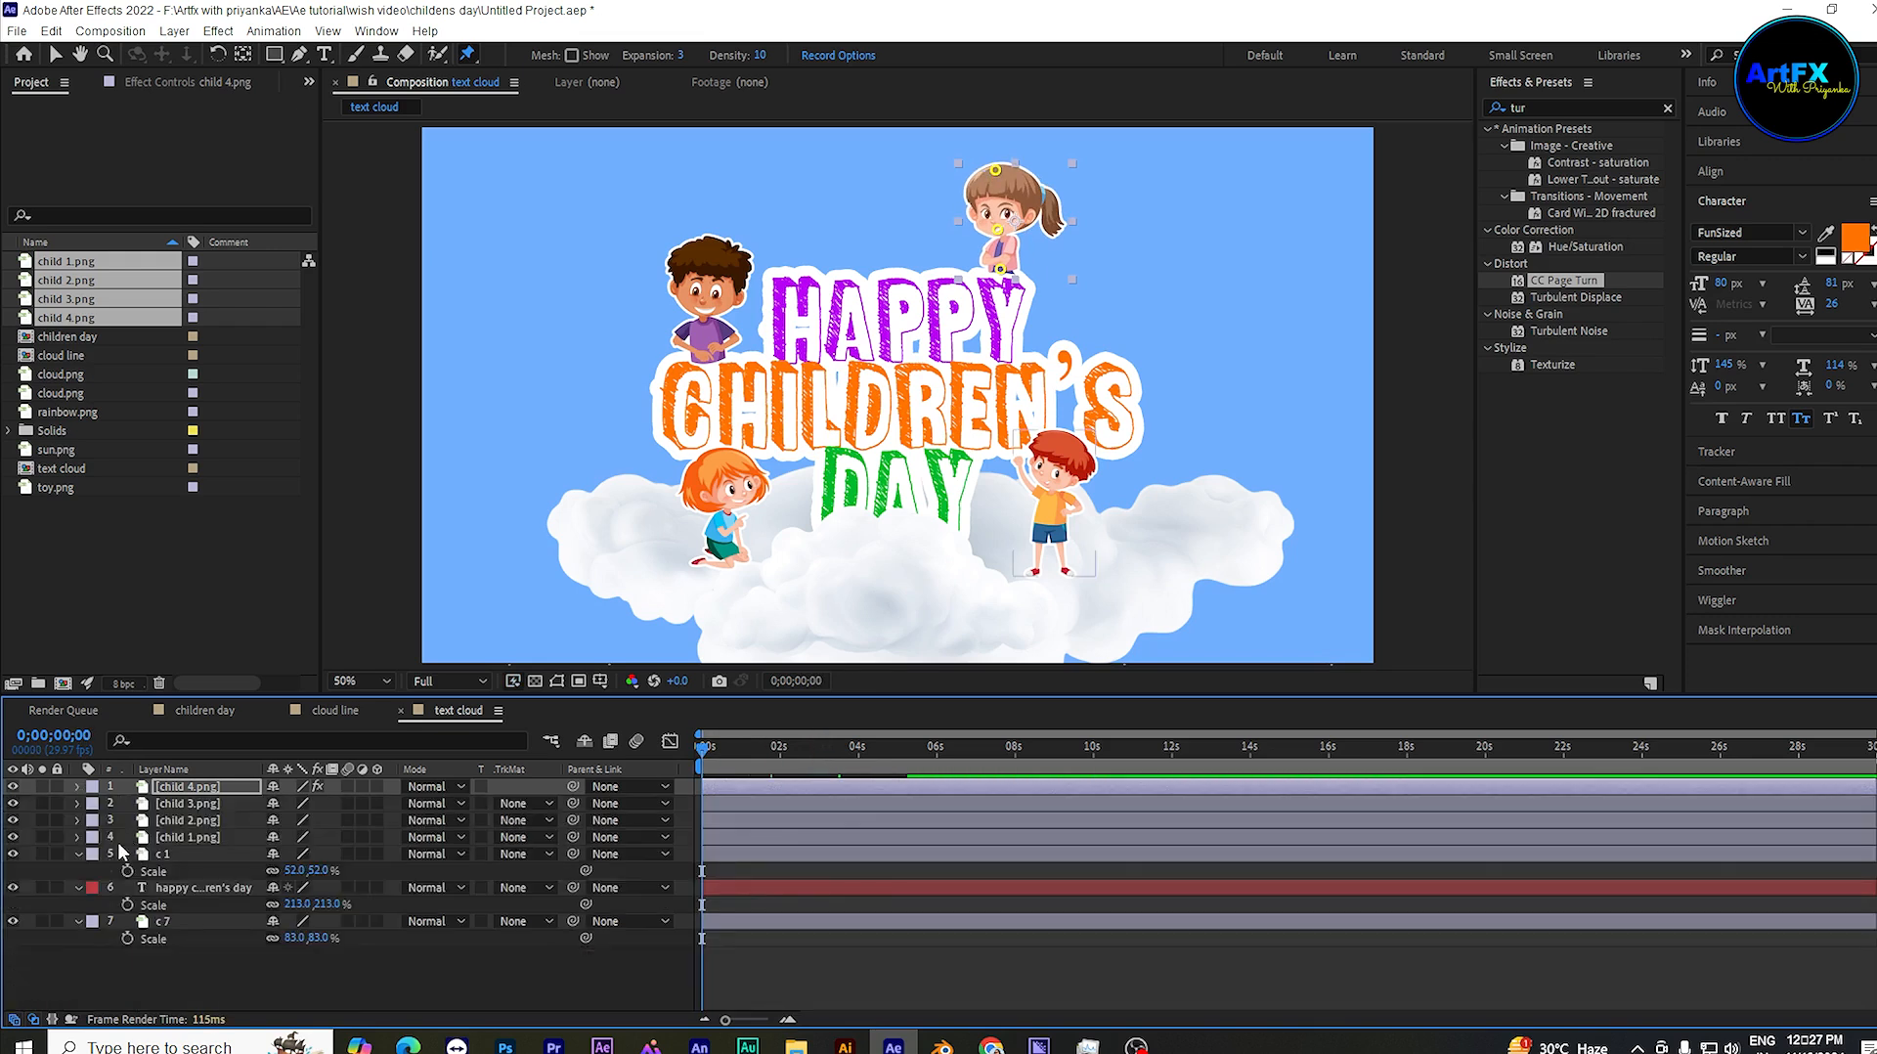
Step: Place Puppet pins at child 3's base, neck and top of the head, and move the head pin left at 0;00;01;12
{"action": "left_click", "coordinate": [215, 806]}
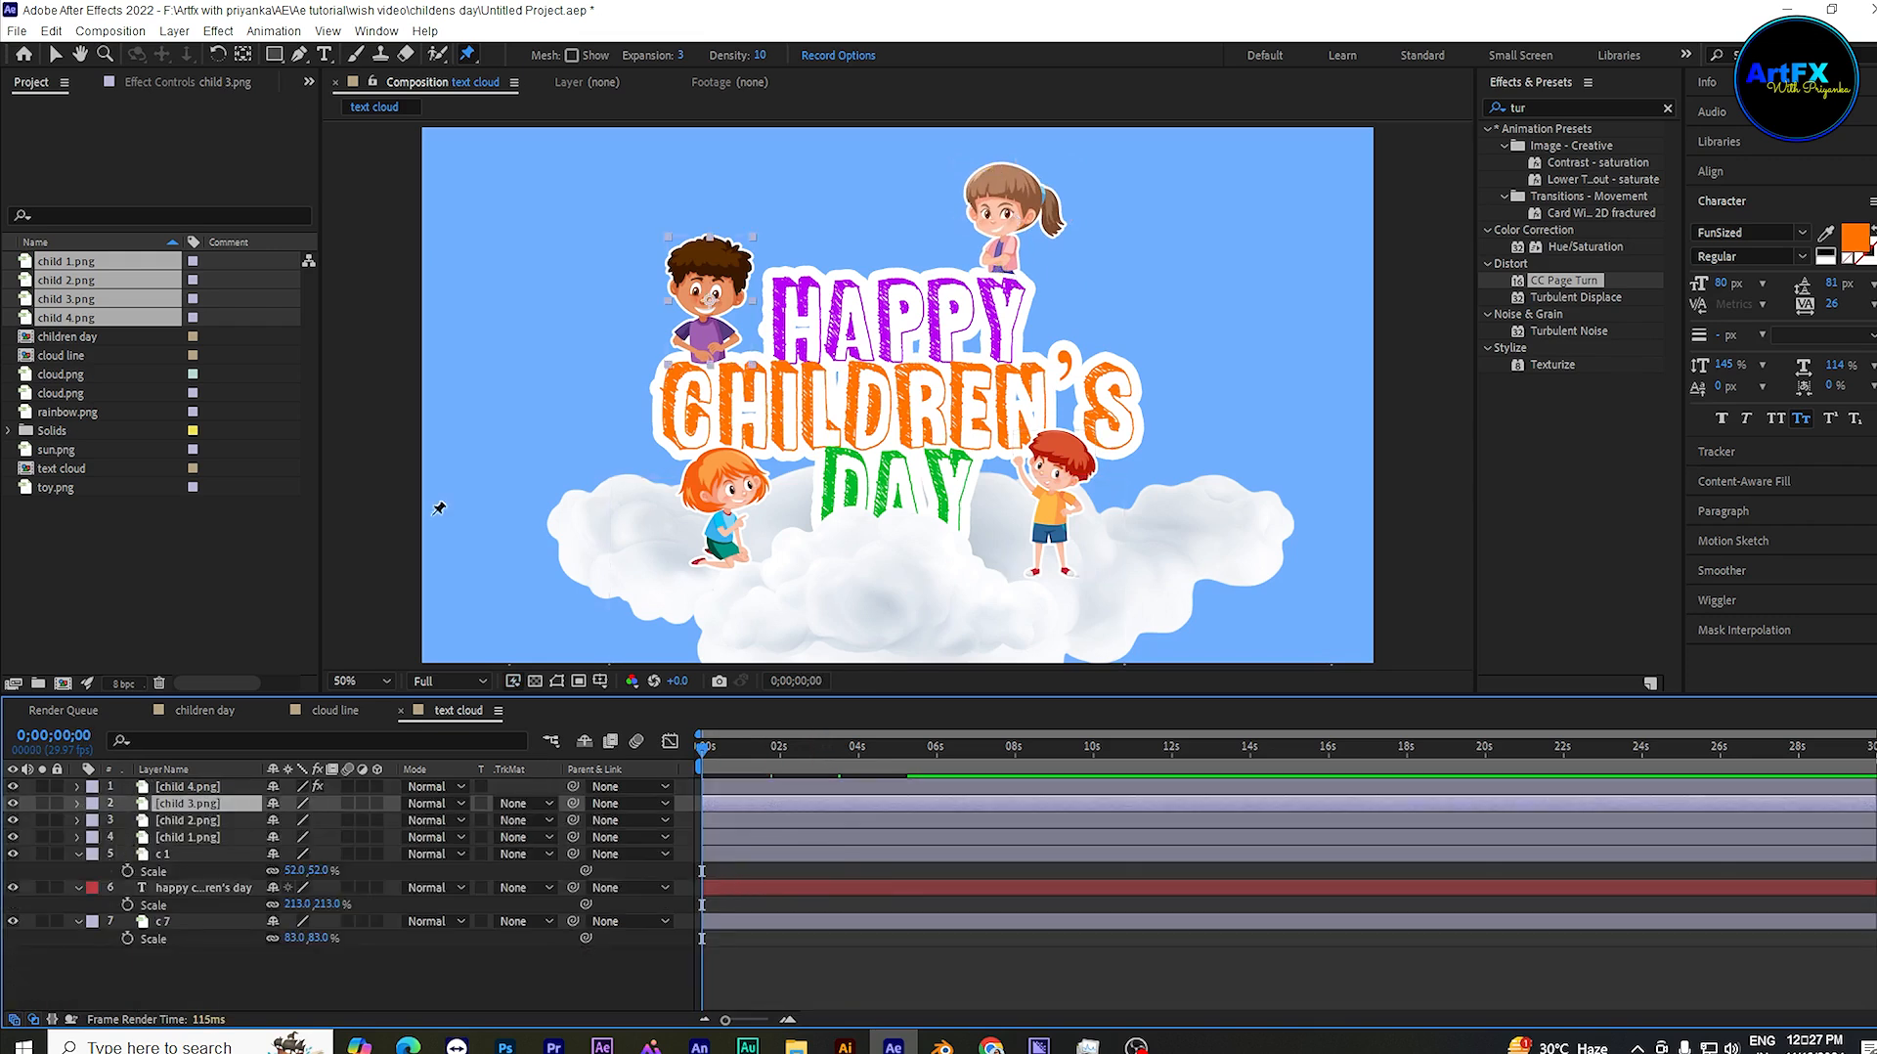
{"action": "left_click", "coordinate": [711, 358]}
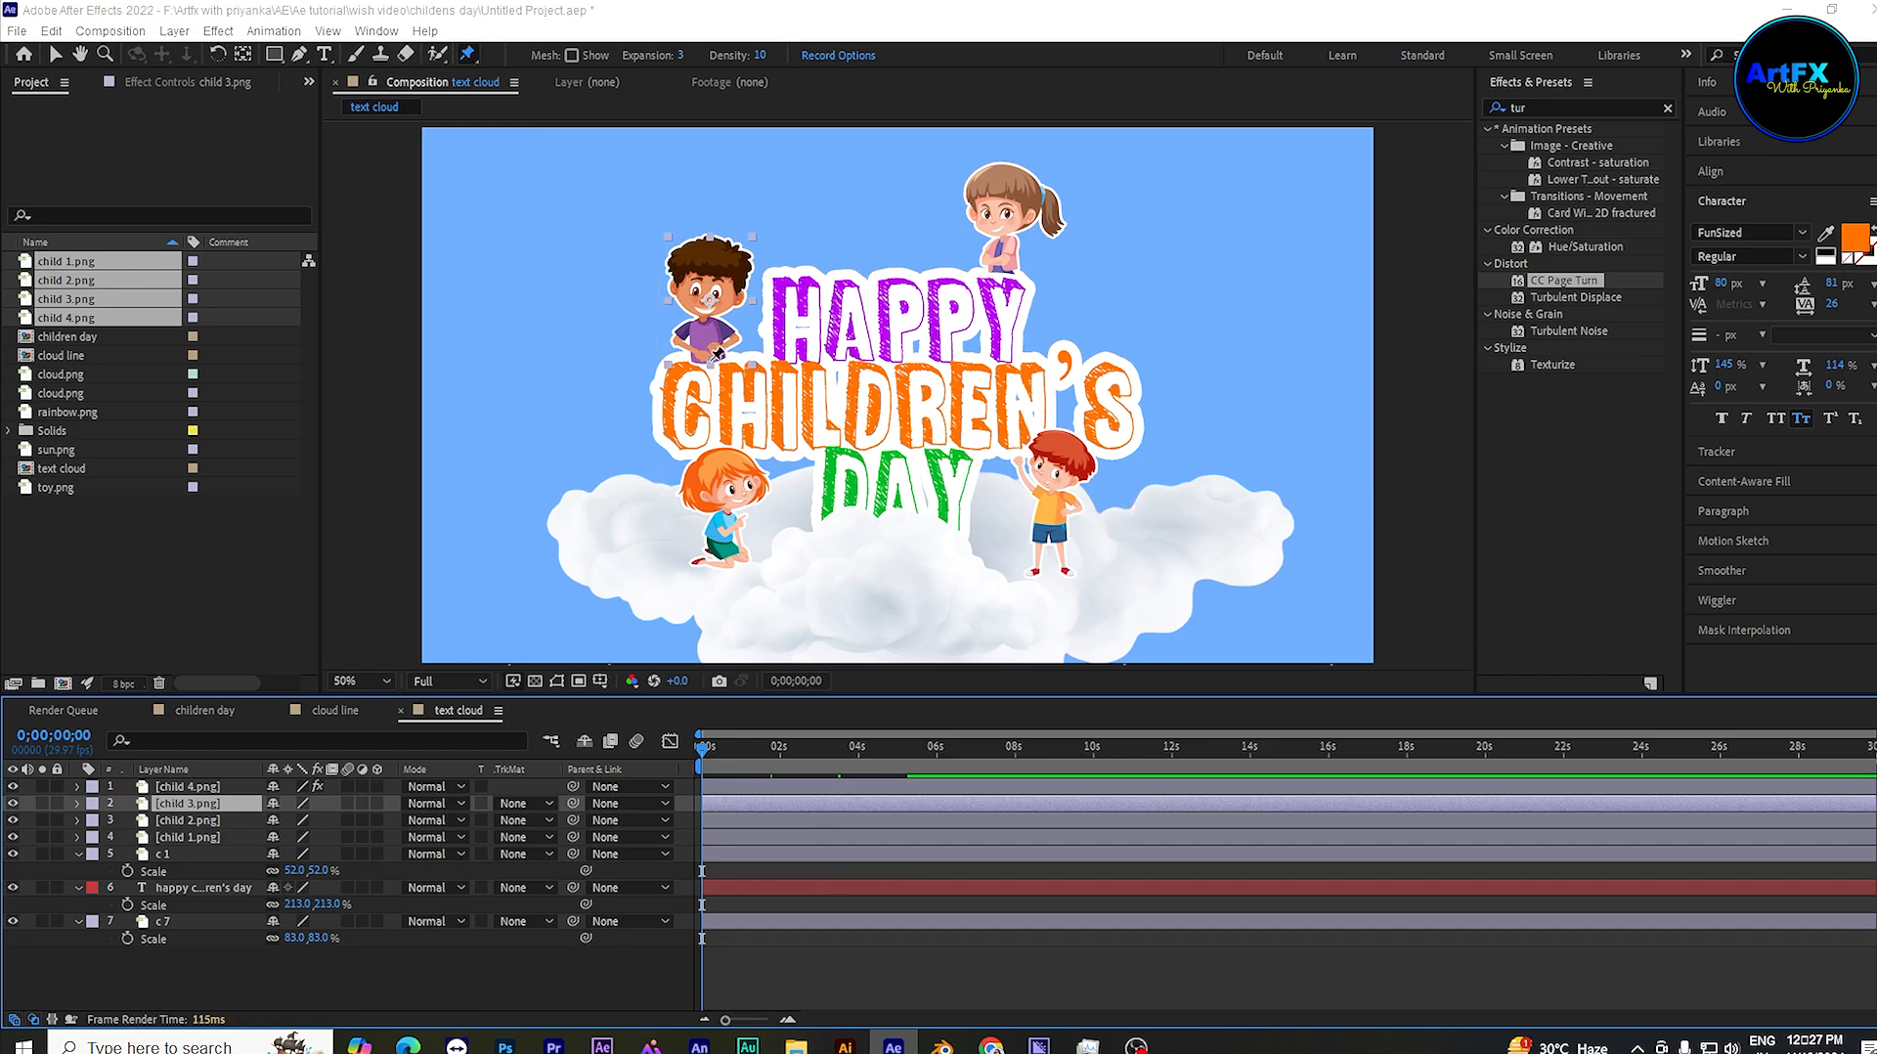
{"action": "left_click", "coordinate": [704, 318]}
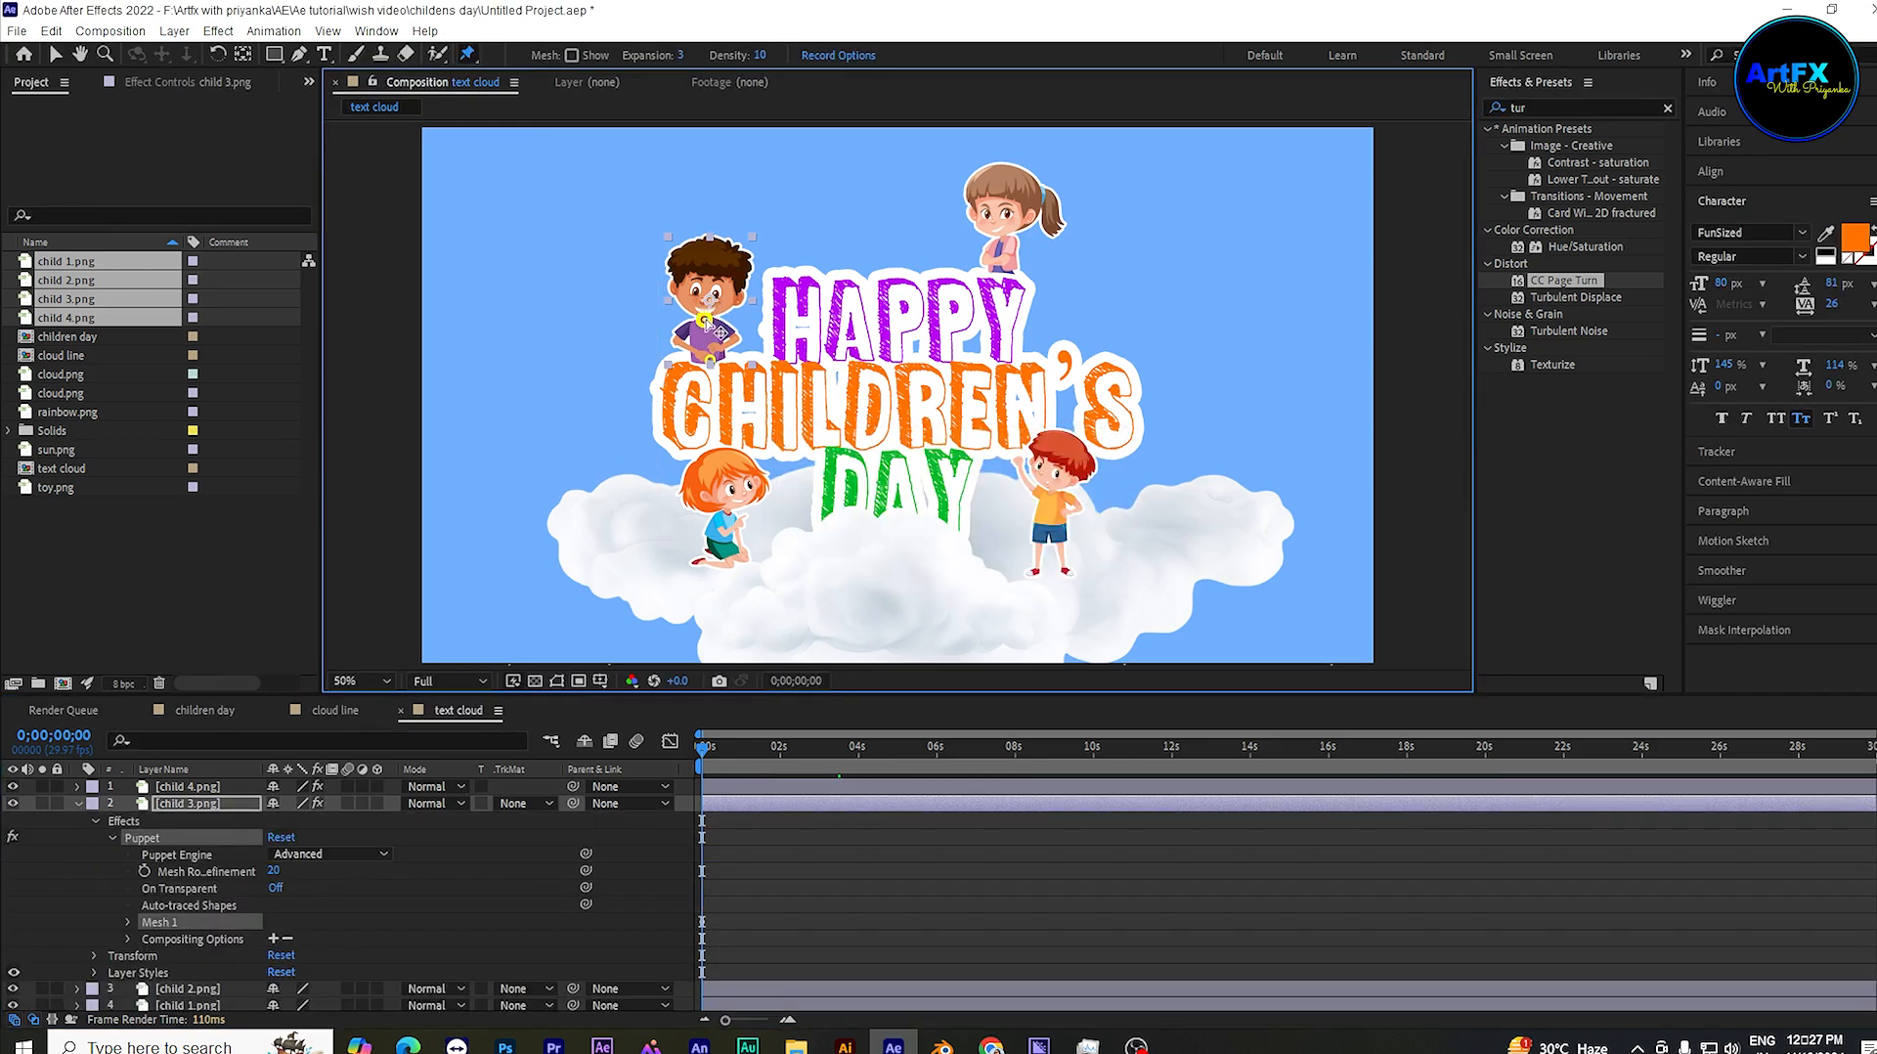
{"action": "left_click", "coordinate": [709, 238]}
{"action": "left_click_drag", "start_coordinate": [705, 751], "coordinate": [757, 751]}
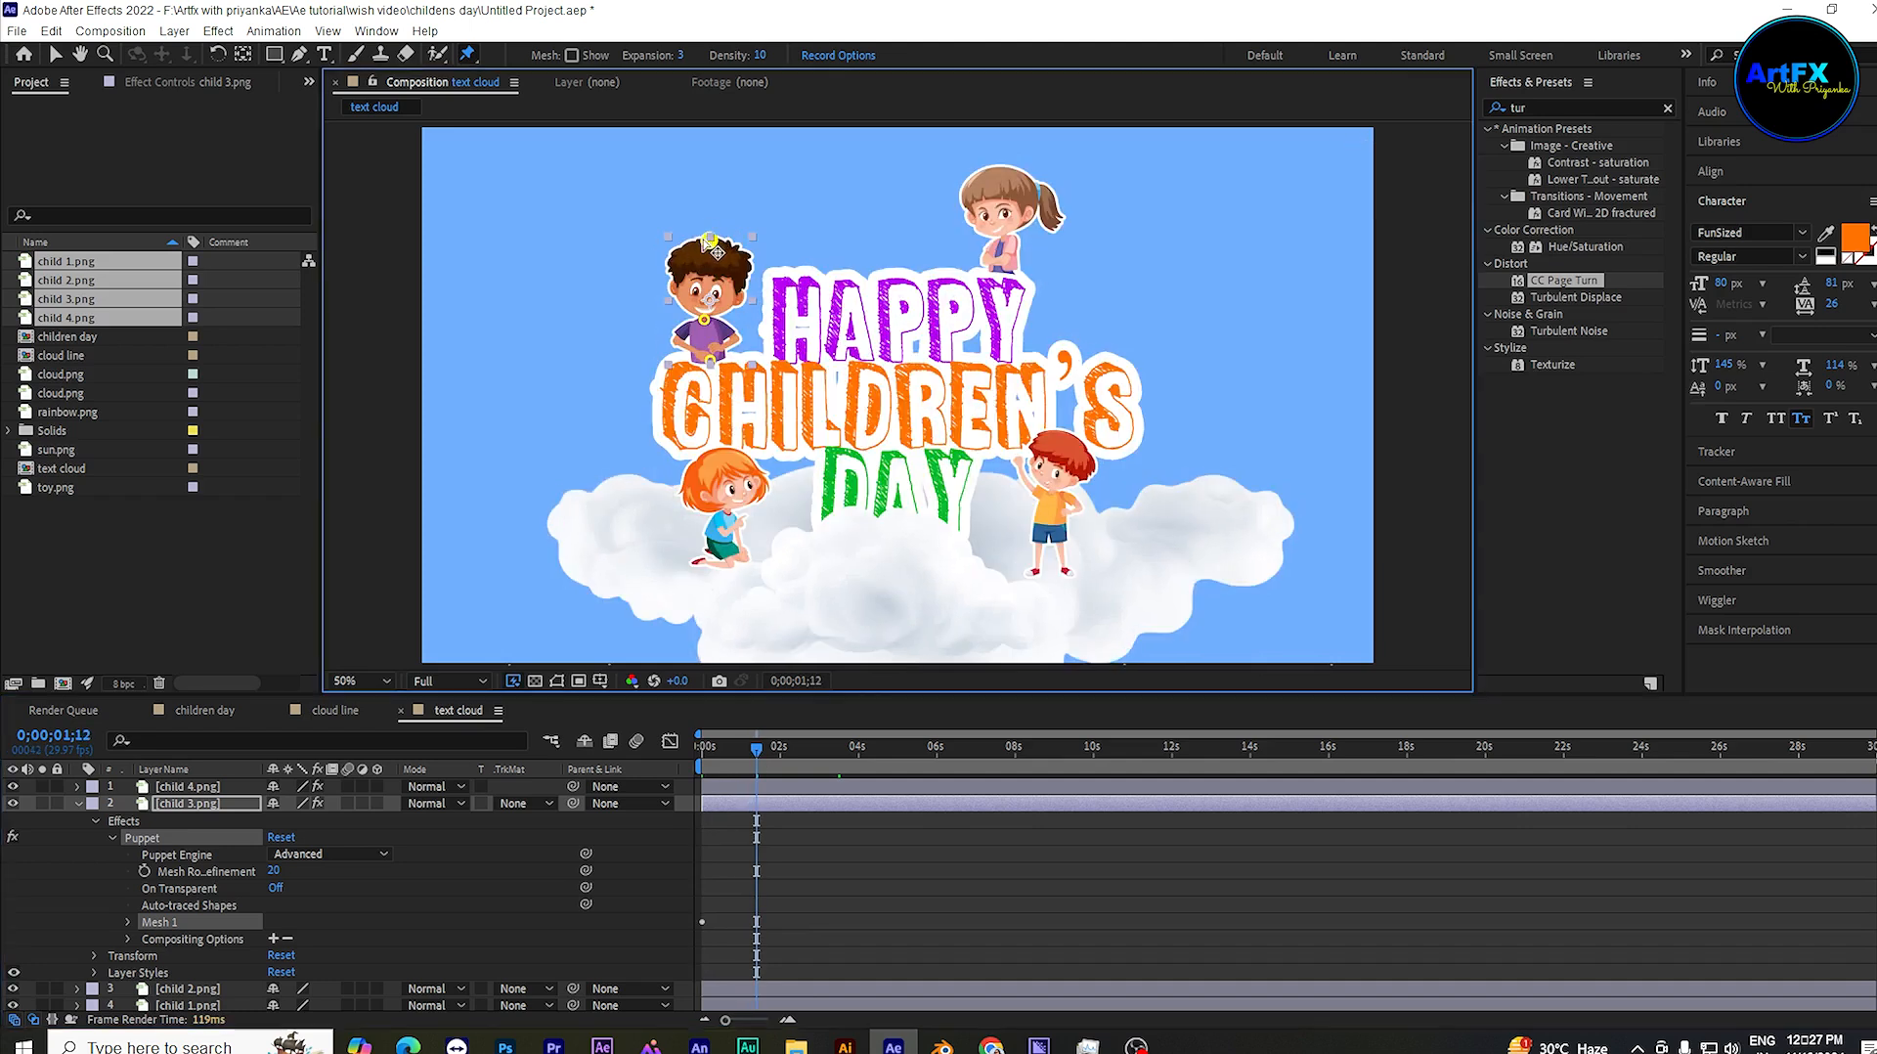
{"action": "left_click_drag", "start_coordinate": [711, 240], "coordinate": [695, 242]}
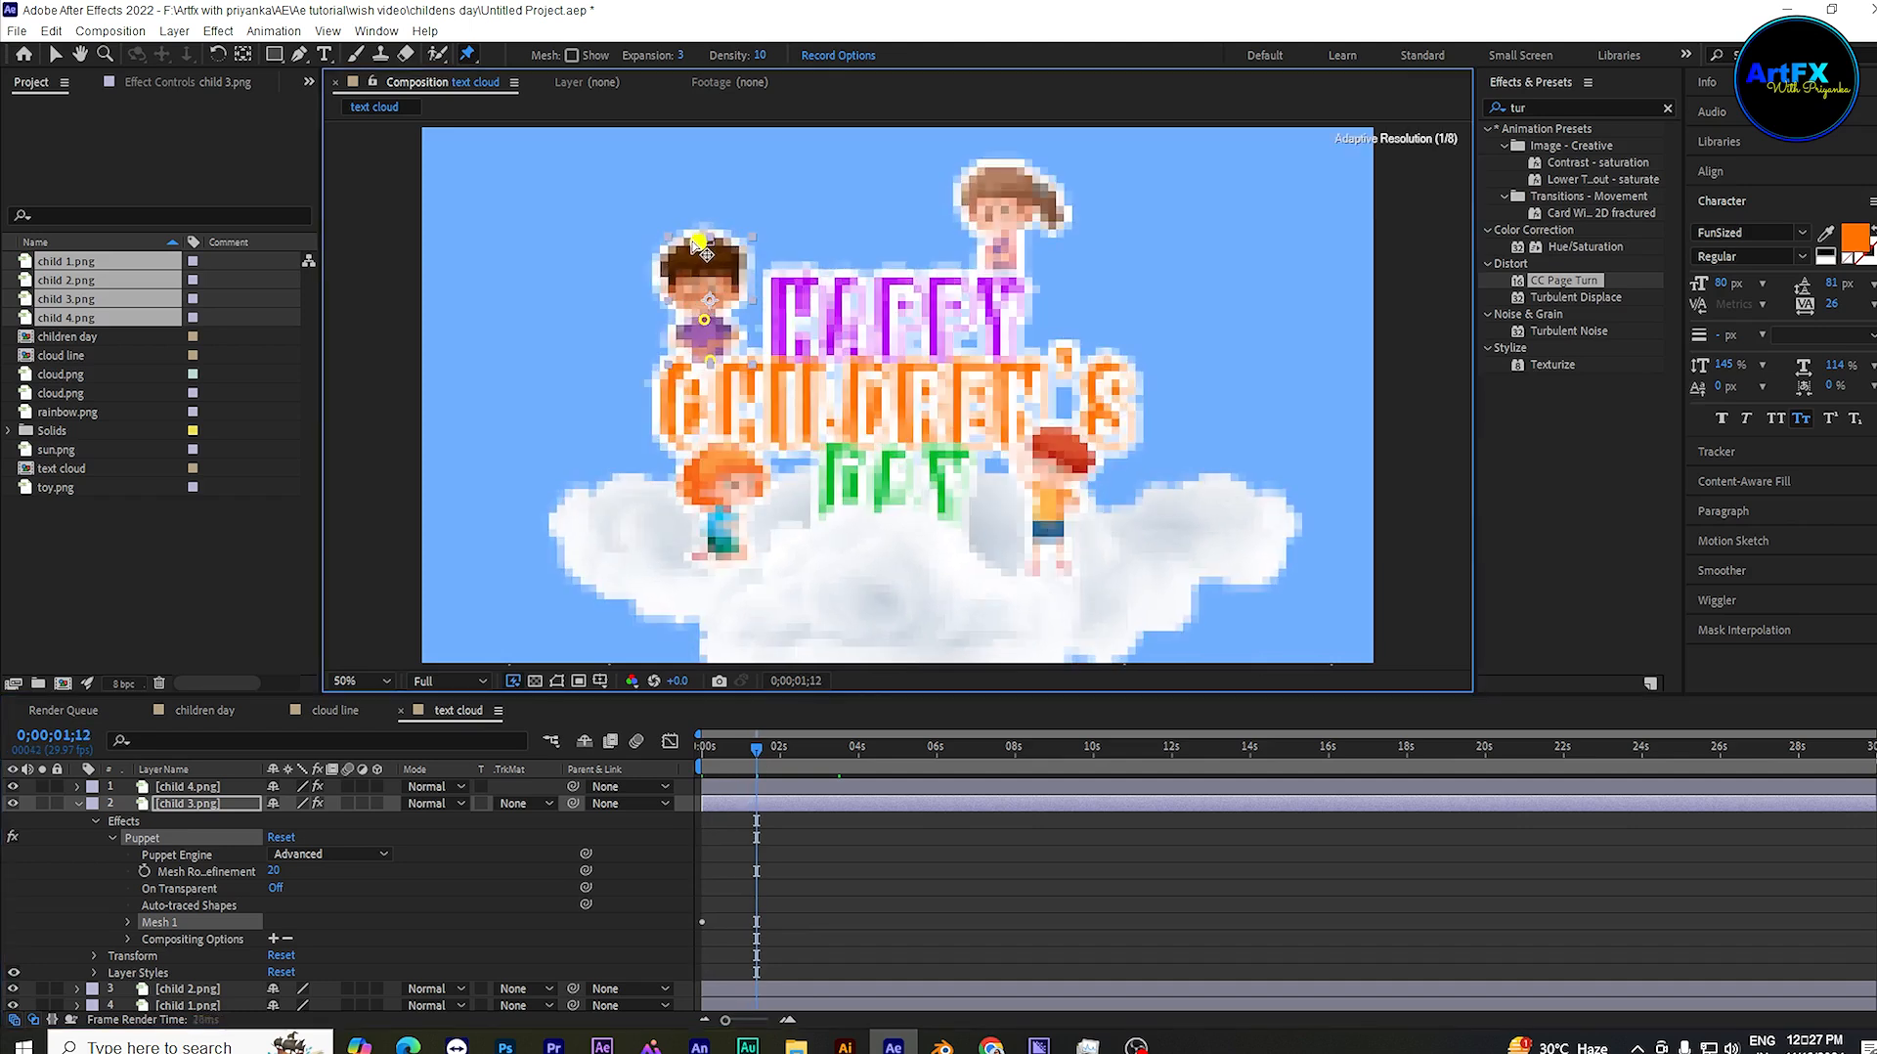
Step: Repeat child 3's head sway by copying its head pin keyframes to a later point in the timeline
{"action": "left_click", "coordinate": [756, 748]}
{"action": "key", "text": "Home"}
{"action": "key", "text": "u"}
{"action": "left_click_drag", "start_coordinate": [710, 751], "coordinate": [823, 753]}
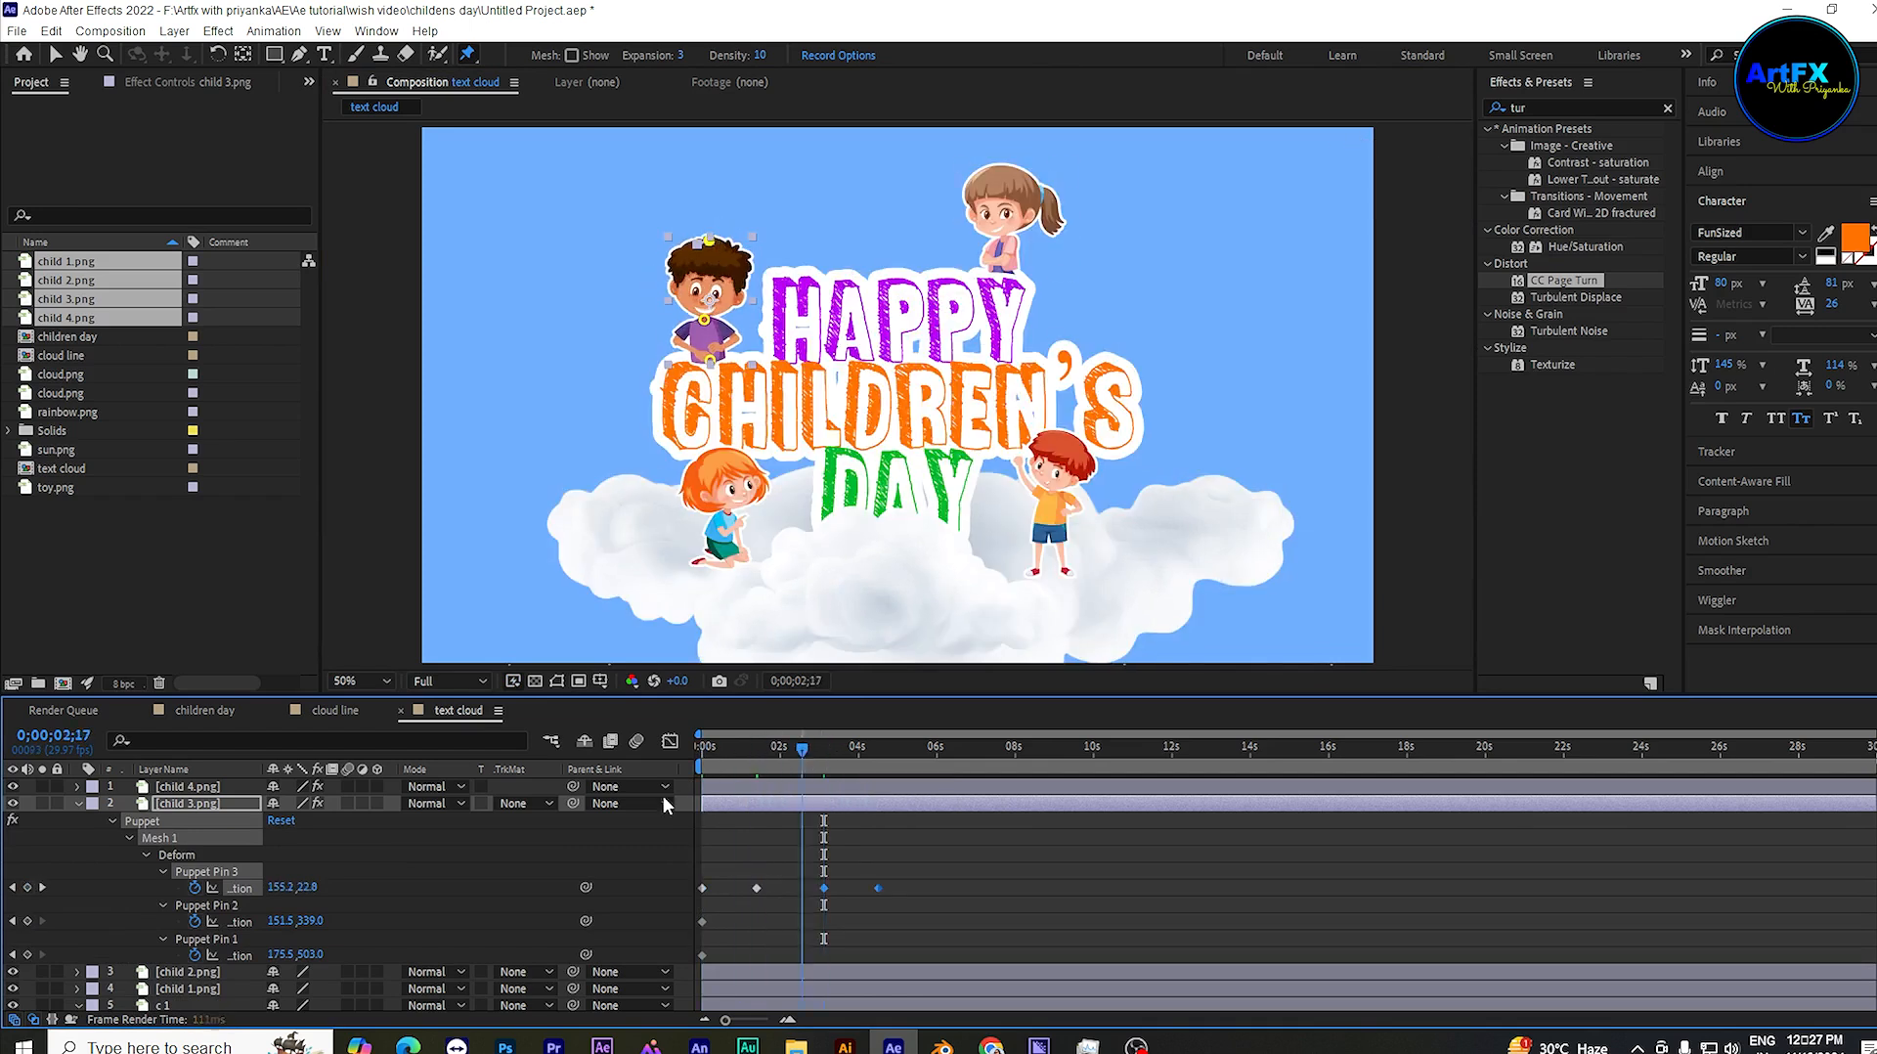
{"action": "key", "text": "Home"}
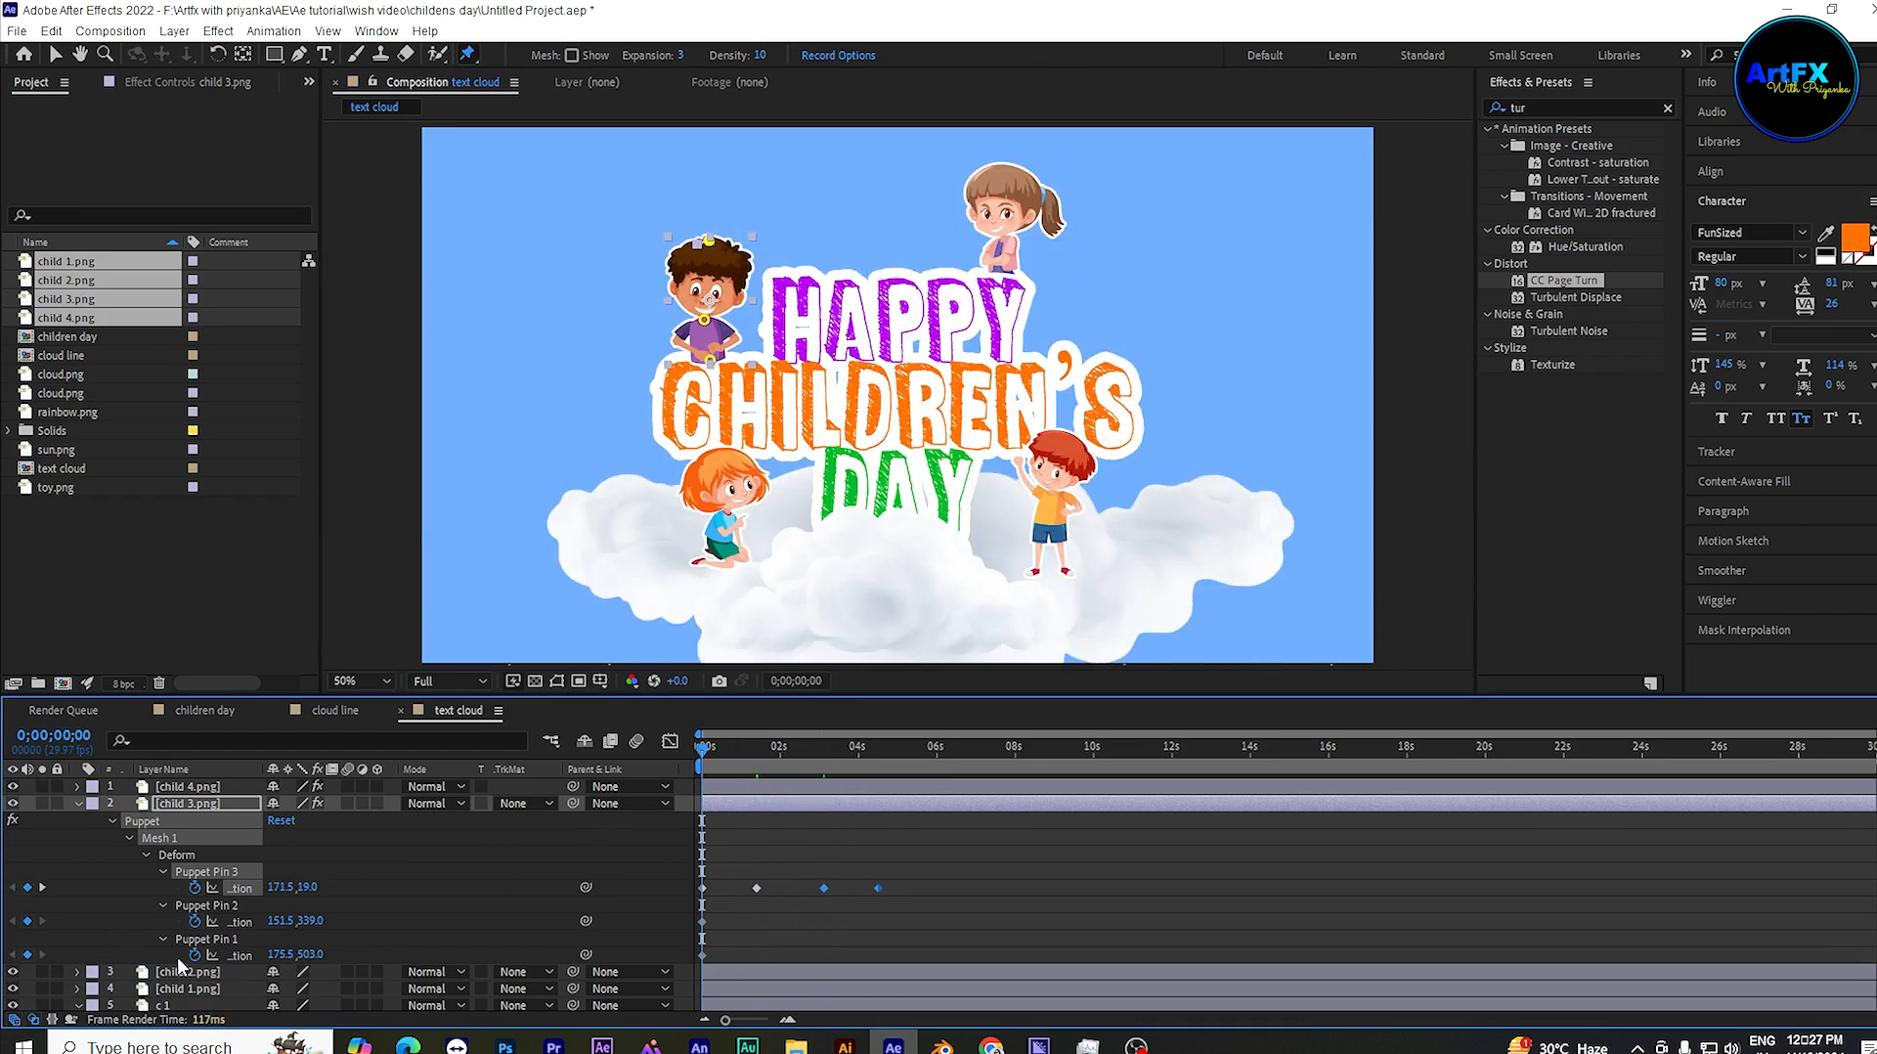
Step: Place Puppet pins on child 2 and keyframe the head pin a little to the left over one second in
{"action": "left_click", "coordinate": [195, 972]}
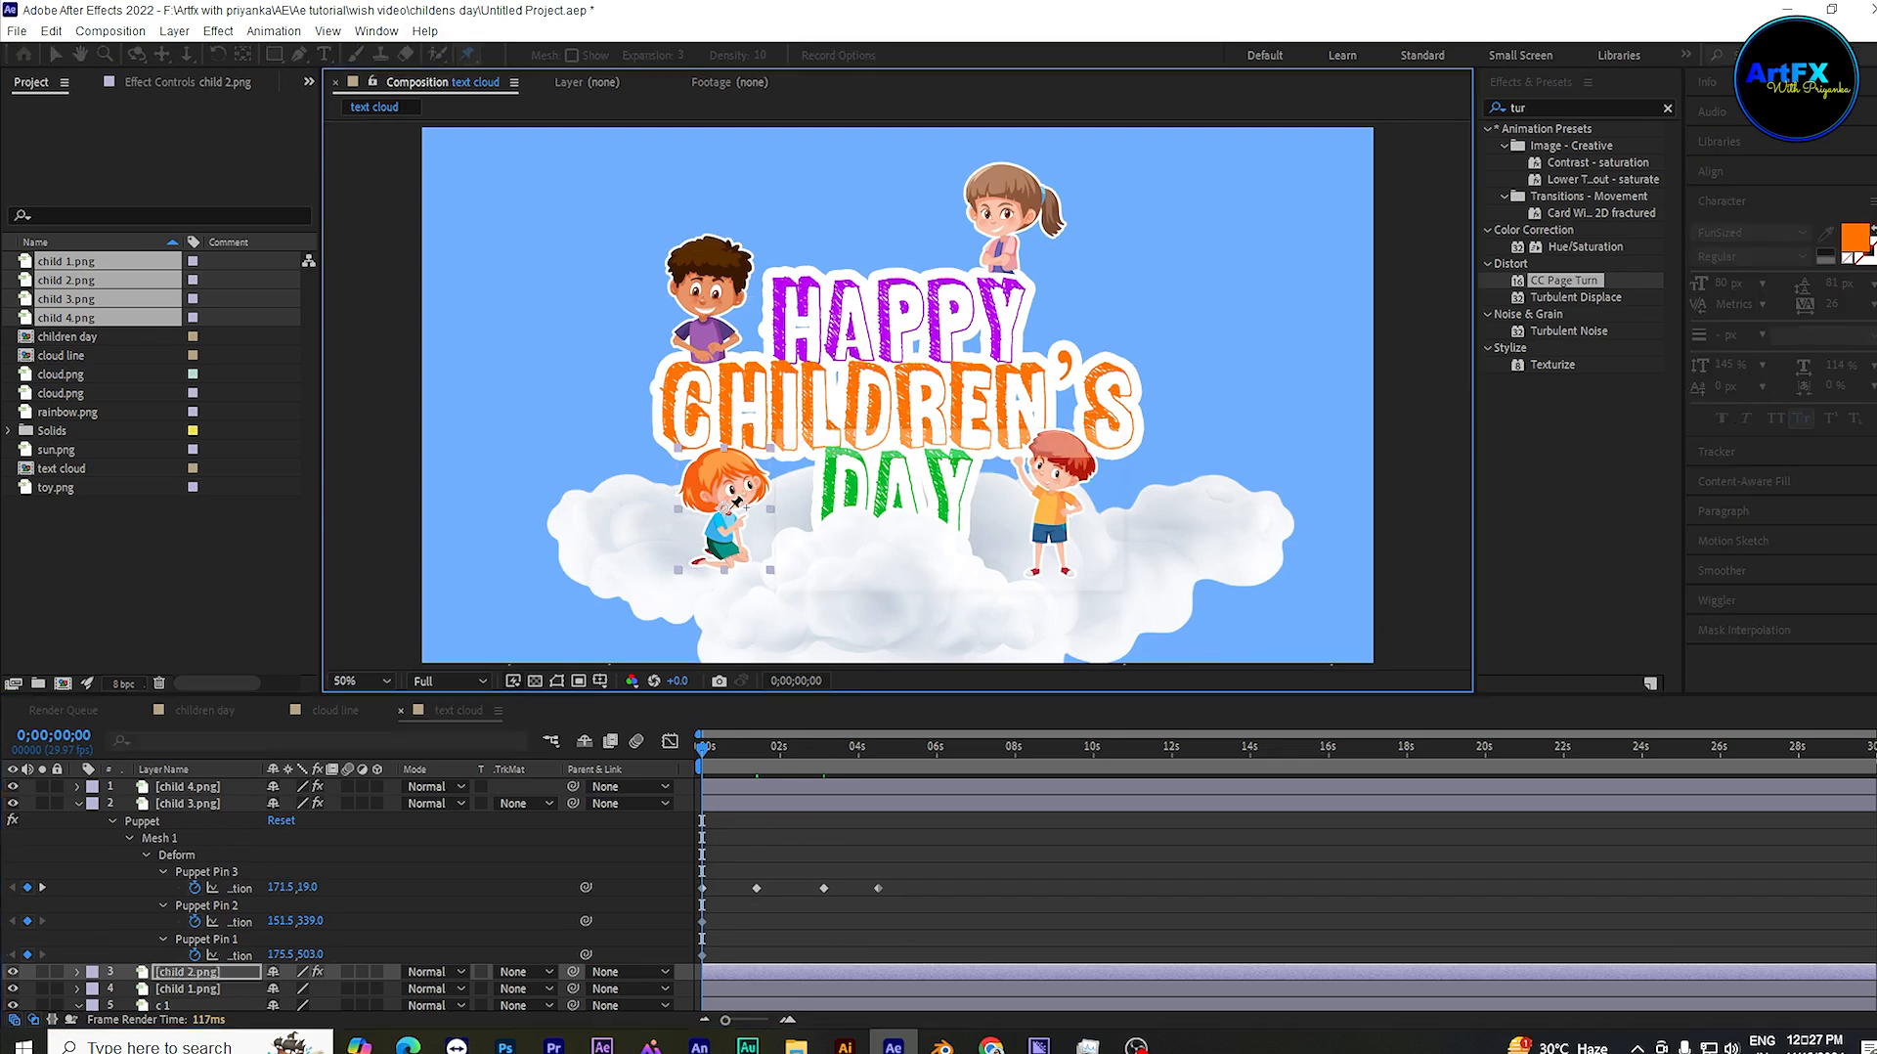
{"action": "left_click", "coordinate": [728, 507]}
{"action": "left_click_drag", "start_coordinate": [701, 749], "coordinate": [756, 753]}
{"action": "left_click_drag", "start_coordinate": [722, 457], "coordinate": [702, 457]}
Step: Copy child 2's head pin keyframes and paste them further along the timeline to repeat the sway
{"action": "key", "text": "u"}
{"action": "left_click_drag", "start_coordinate": [696, 1000], "coordinate": [797, 930]}
{"action": "key", "text": "ctrl+c"}
{"action": "left_click_drag", "start_coordinate": [790, 751], "coordinate": [825, 751]}
{"action": "key", "text": "ctrl+v"}
Step: Place Puppet pins on child 1's legs, body and raised hand
{"action": "scroll", "coordinate": [825, 880], "scroll_direction": "down", "scroll_amount": 3}
{"action": "left_click", "coordinate": [1056, 531]}
{"action": "left_click", "coordinate": [1051, 529]}
{"action": "left_click", "coordinate": [1053, 494]}
{"action": "left_click", "coordinate": [1018, 457]}
{"action": "left_click", "coordinate": [931, 754]}
Step: Copy child 1's Puppet pin keyframes and paste them further along the timeline to repeat the movement
{"action": "key", "text": "Home"}
{"action": "key", "text": "u"}
{"action": "scroll", "coordinate": [769, 898], "scroll_direction": "down", "scroll_amount": 3}
{"action": "left_click_drag", "start_coordinate": [785, 905], "coordinate": [851, 825]}
{"action": "left_click_drag", "start_coordinate": [825, 833], "coordinate": [687, 823]}
{"action": "key", "text": "space"}
{"action": "key", "text": "ctrl+c"}
{"action": "left_click", "coordinate": [814, 748]}
{"action": "key", "text": "ctrl+v"}
{"action": "key", "text": "Home"}
{"action": "key", "text": "u"}
Step: Collapse the open properties of all layers in text cloud and deselect them
{"action": "key", "text": "ctrl+a"}
{"action": "scroll", "coordinate": [384, 847], "scroll_direction": "up", "scroll_amount": 8}
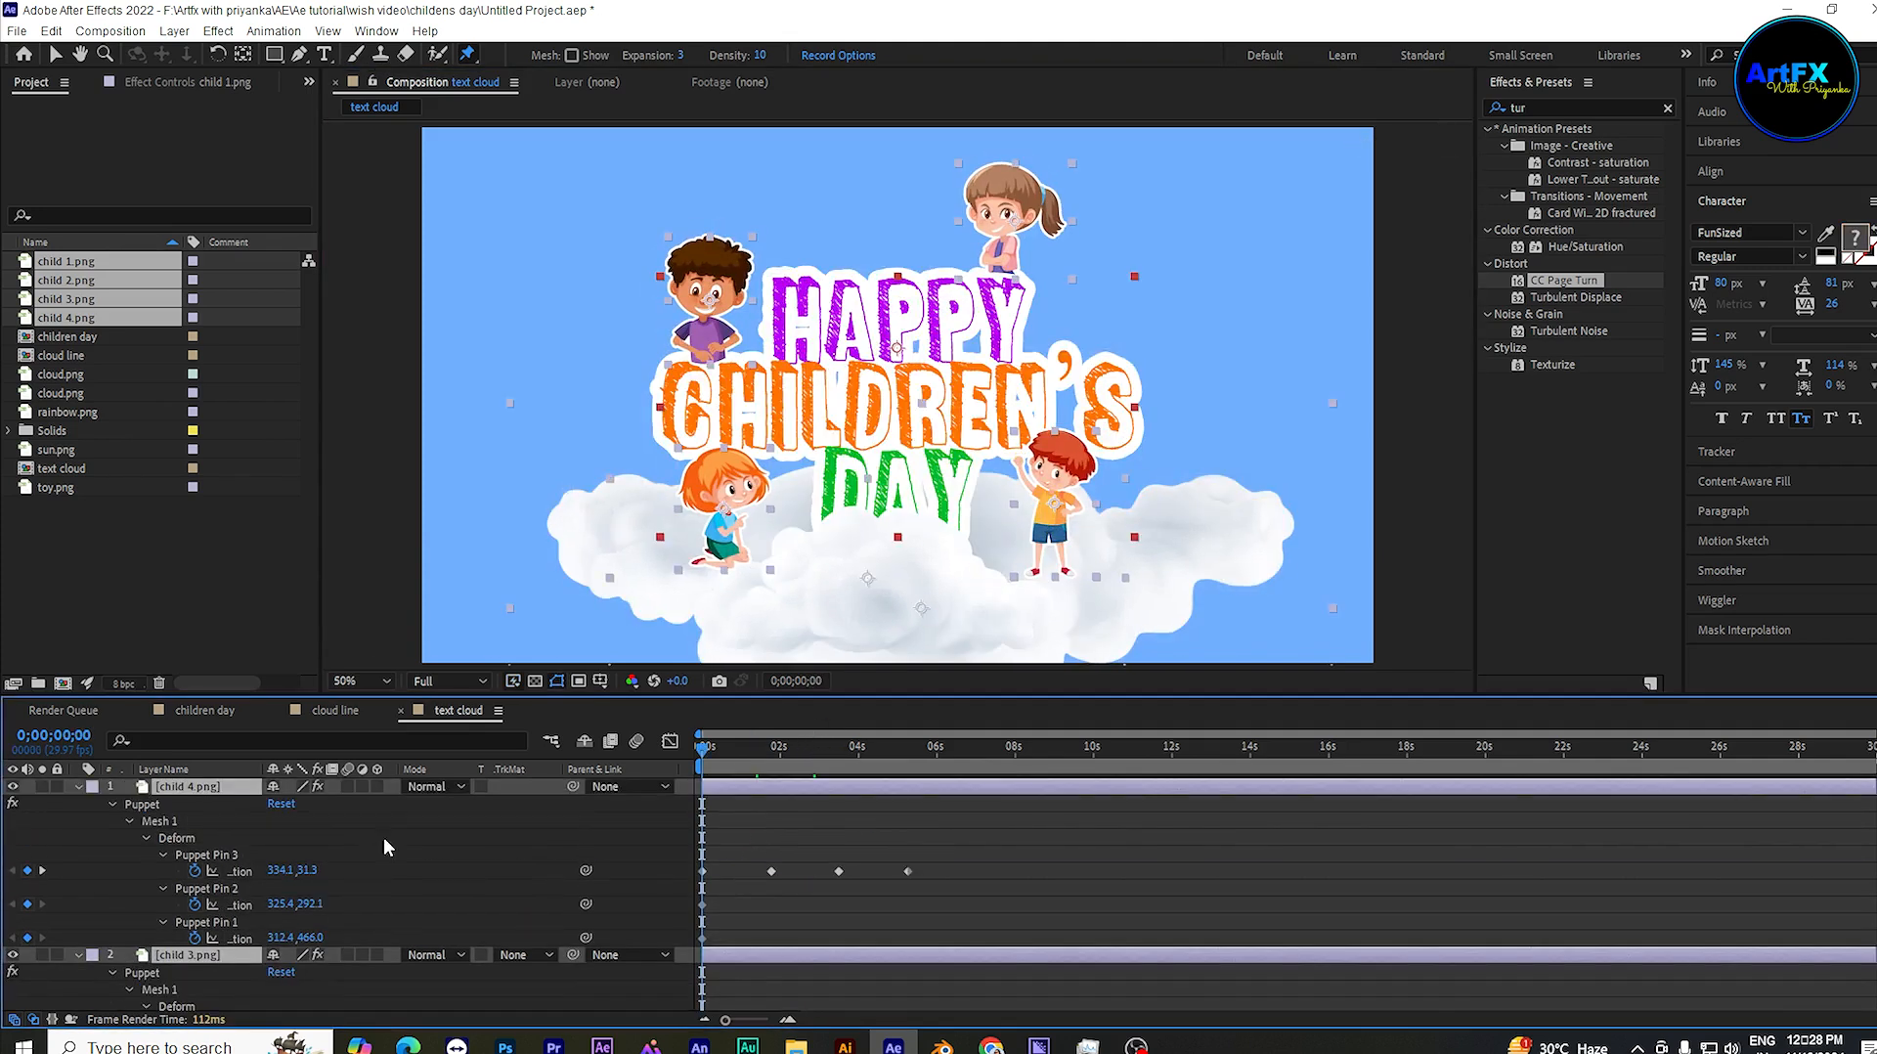
{"action": "key", "text": "u"}
{"action": "left_click", "coordinate": [373, 921]}
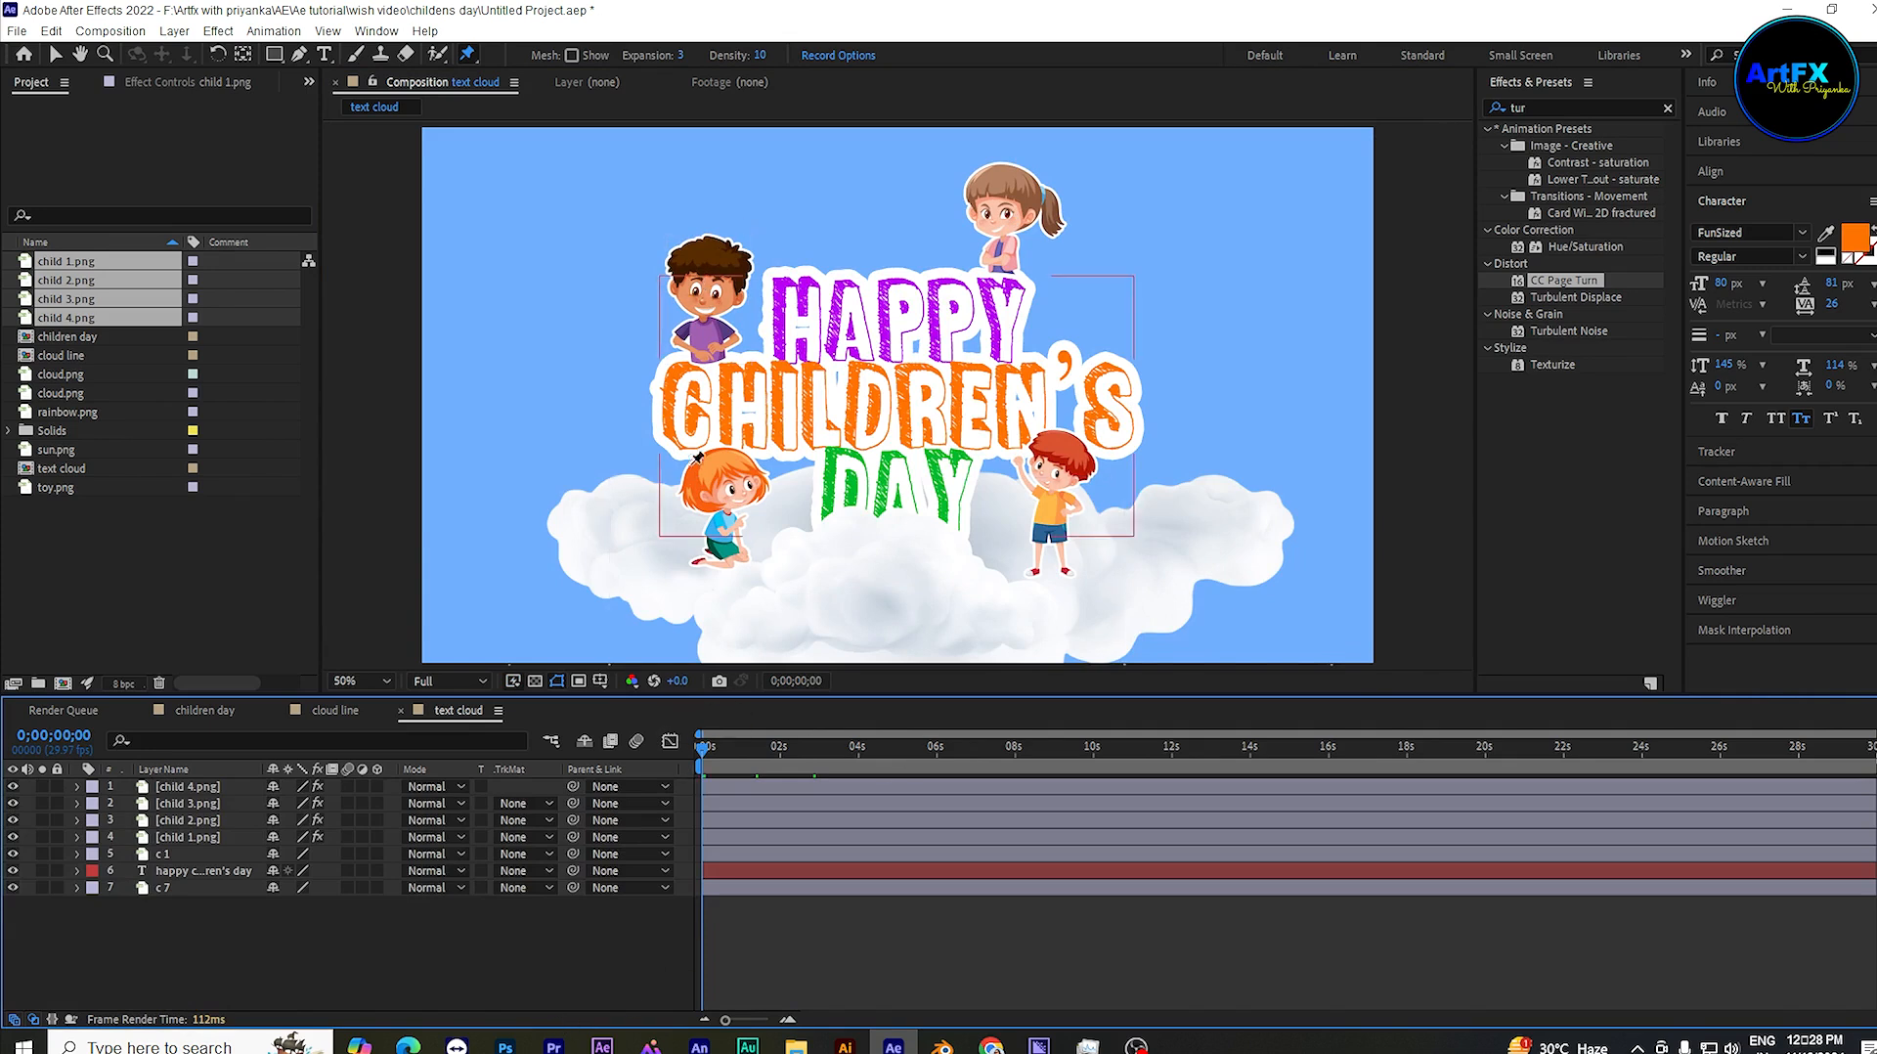
Step: Duplicate the c 1 cloud layer and scale the copy down to 10%
{"action": "left_click", "coordinate": [186, 853]}
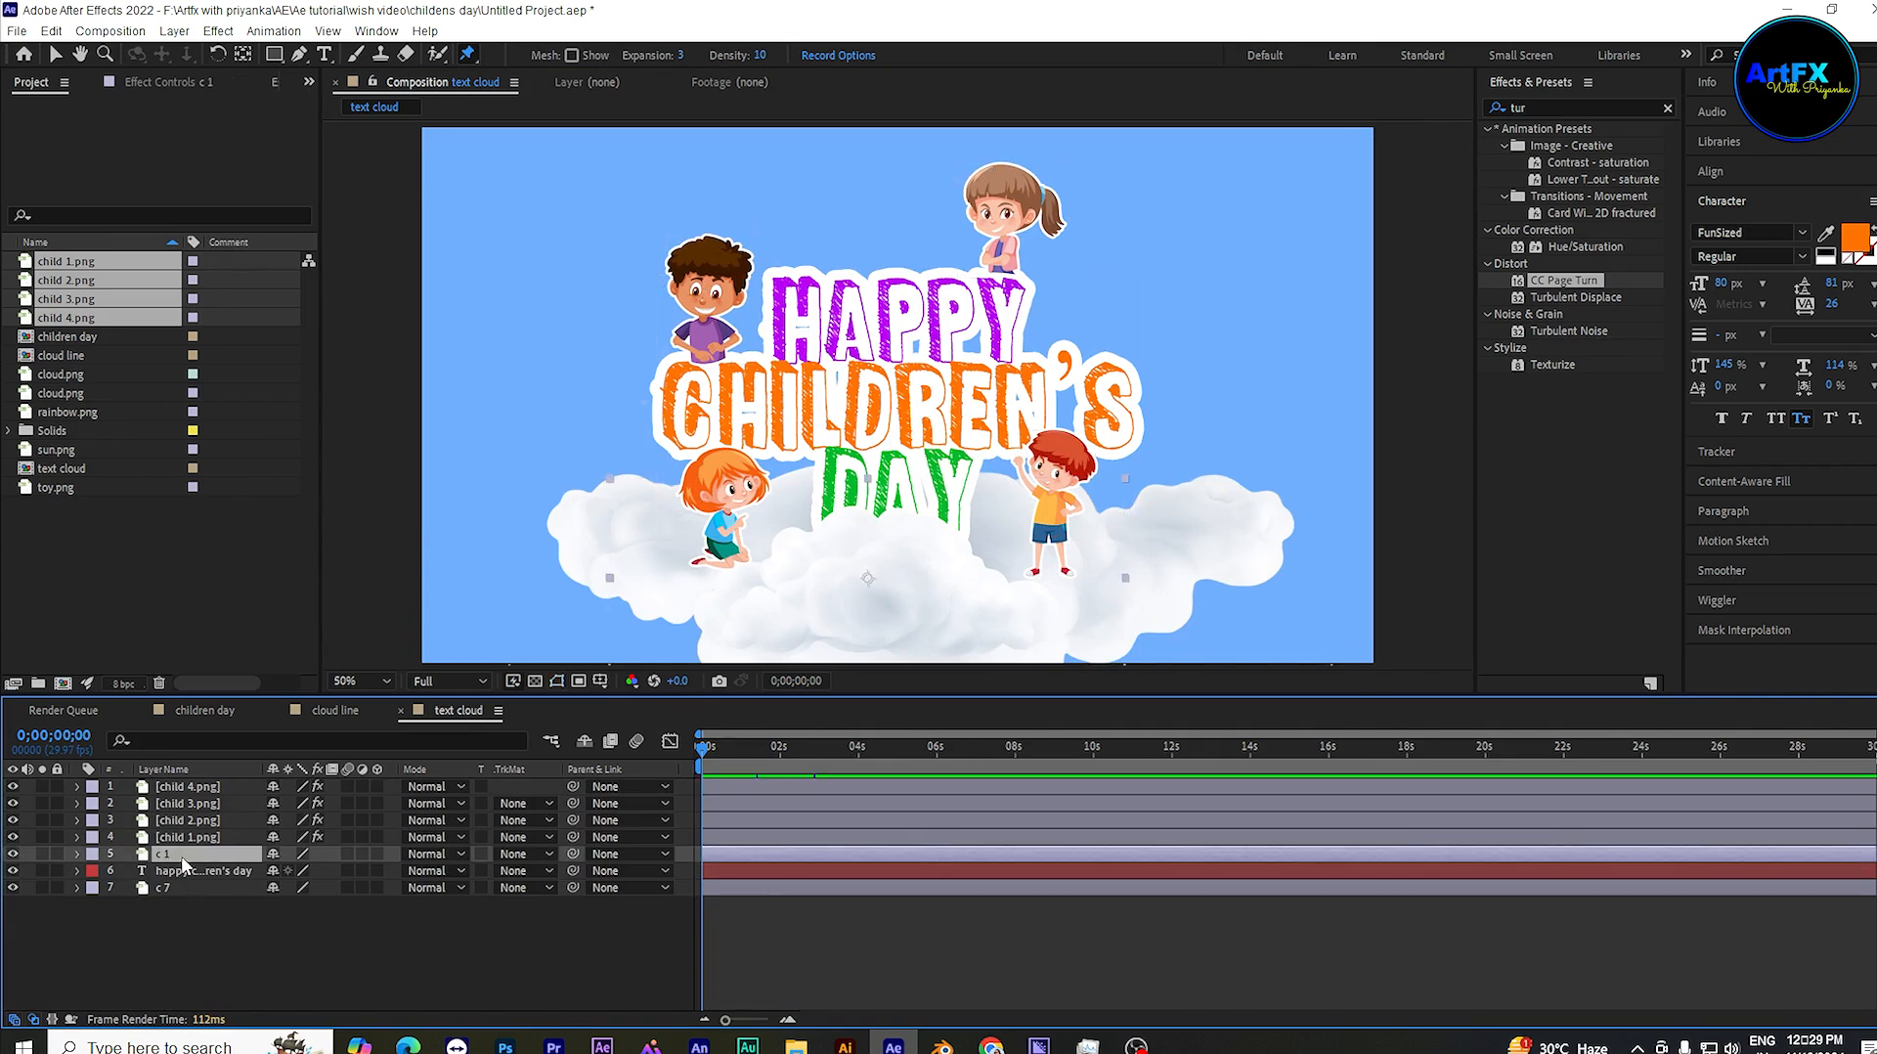
{"action": "key", "text": "ctrl+d"}
{"action": "key", "text": "s"}
{"action": "left_click_drag", "start_coordinate": [294, 870], "coordinate": [262, 871]}
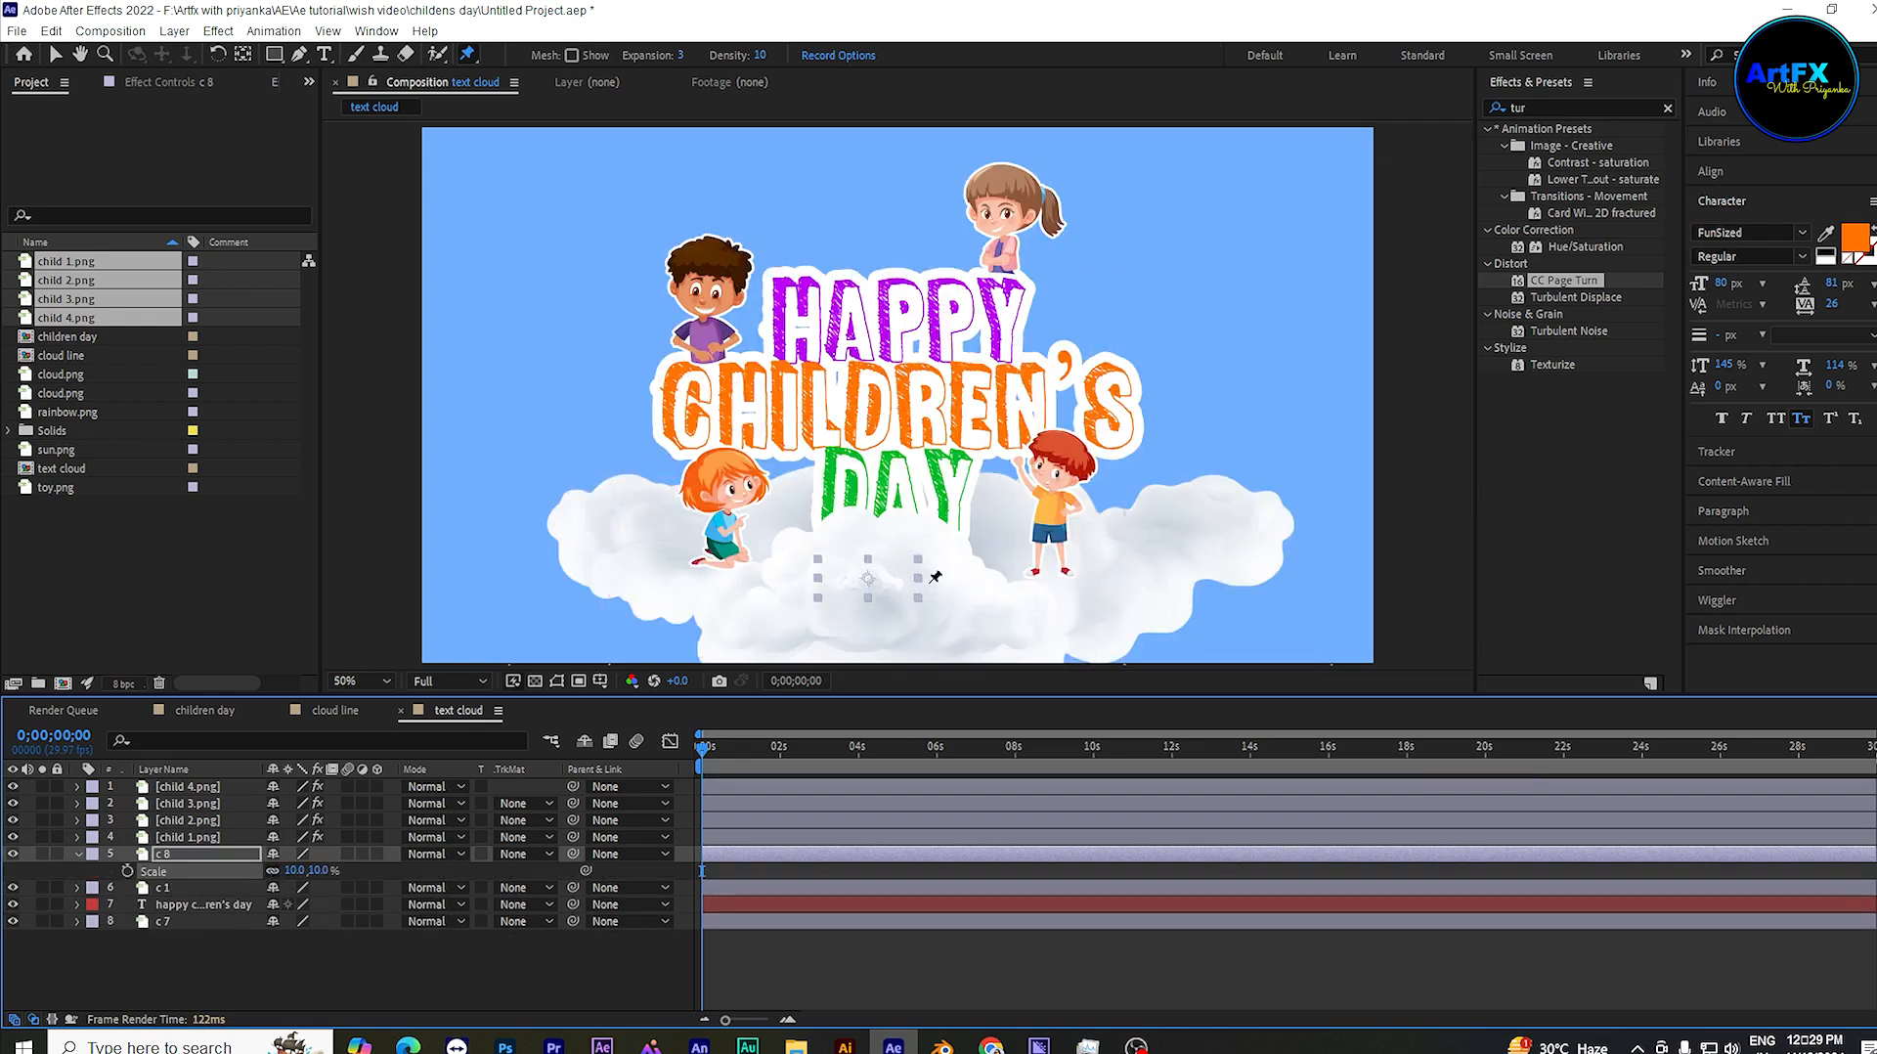
Step: Duplicate the small cloud, placing one at the start of CHILDREN'S and the other at the end of HAPPY
{"action": "left_click", "coordinate": [55, 54]}
{"action": "left_click_drag", "start_coordinate": [891, 587], "coordinate": [1044, 324]}
{"action": "key", "text": "ctrl+d"}
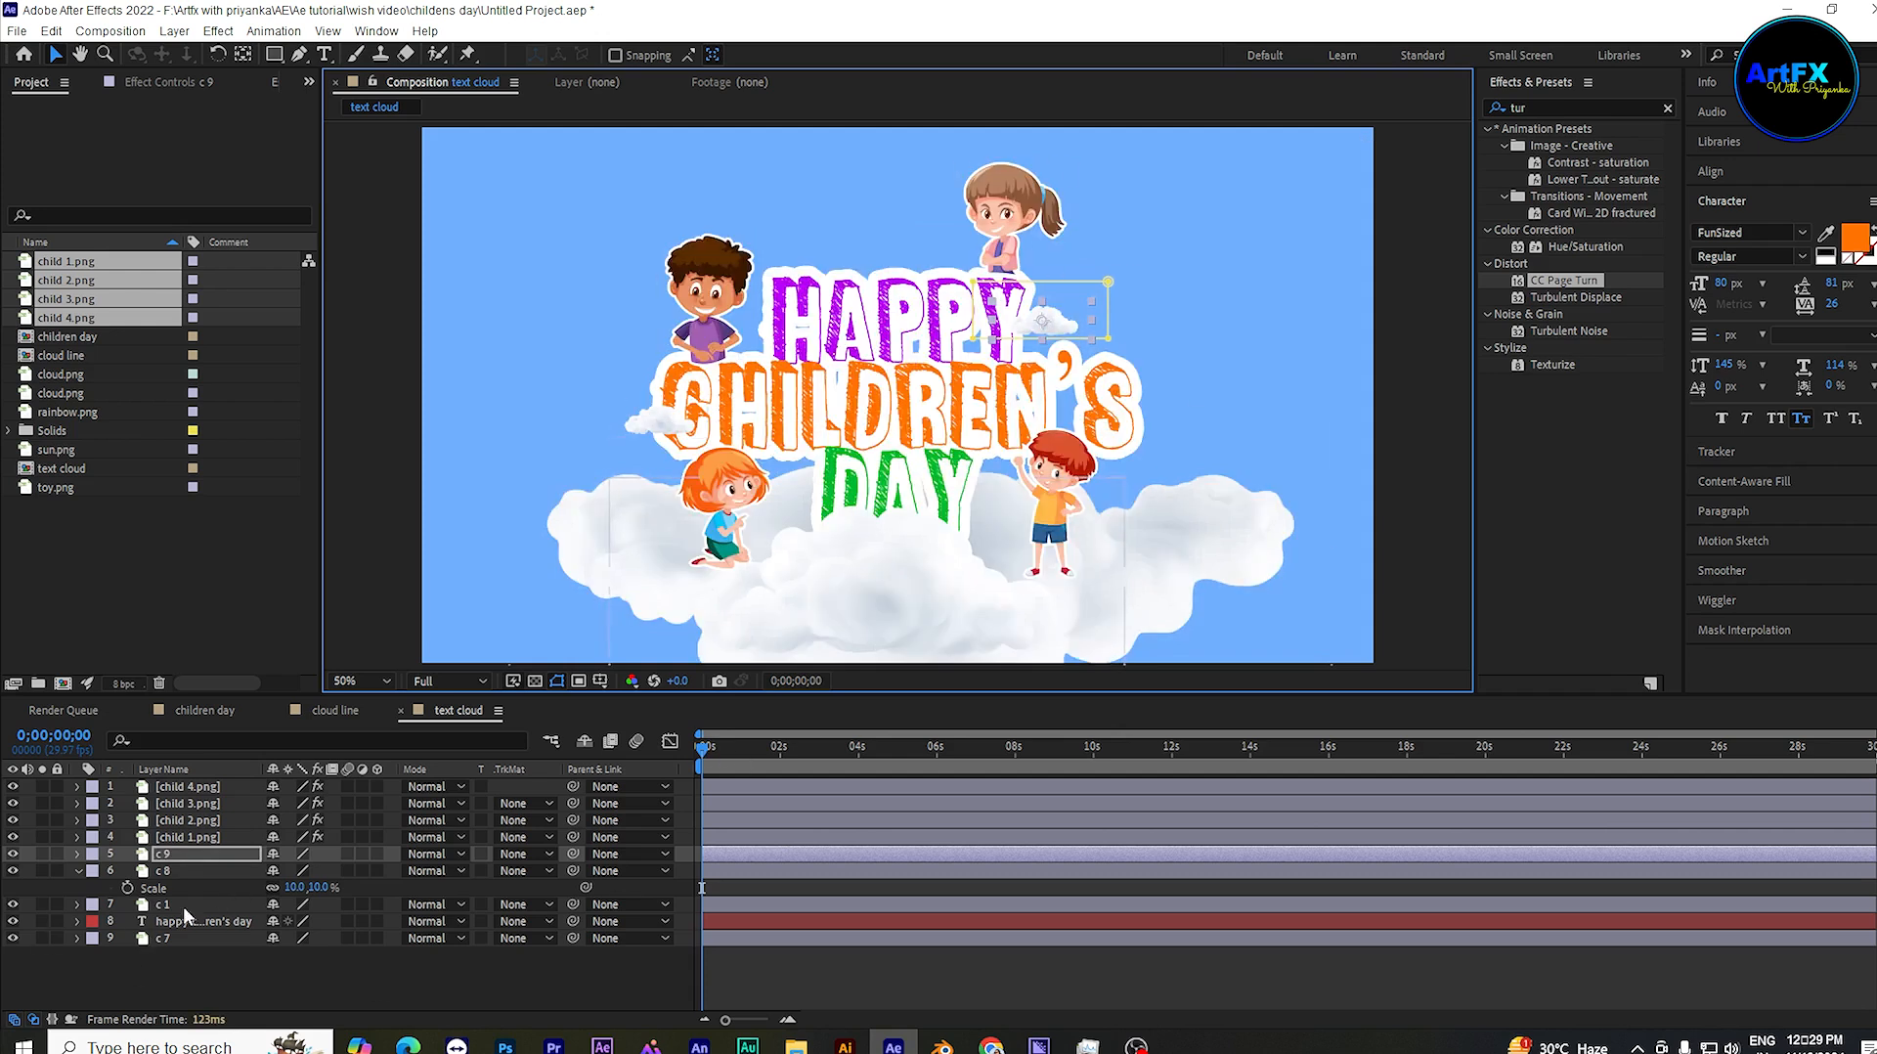
Step: Keyframe the position of the small clouds c 9 and c 8 to drift right from the start to about 7 seconds
{"action": "left_click", "coordinate": [185, 872], "text": "shift"}
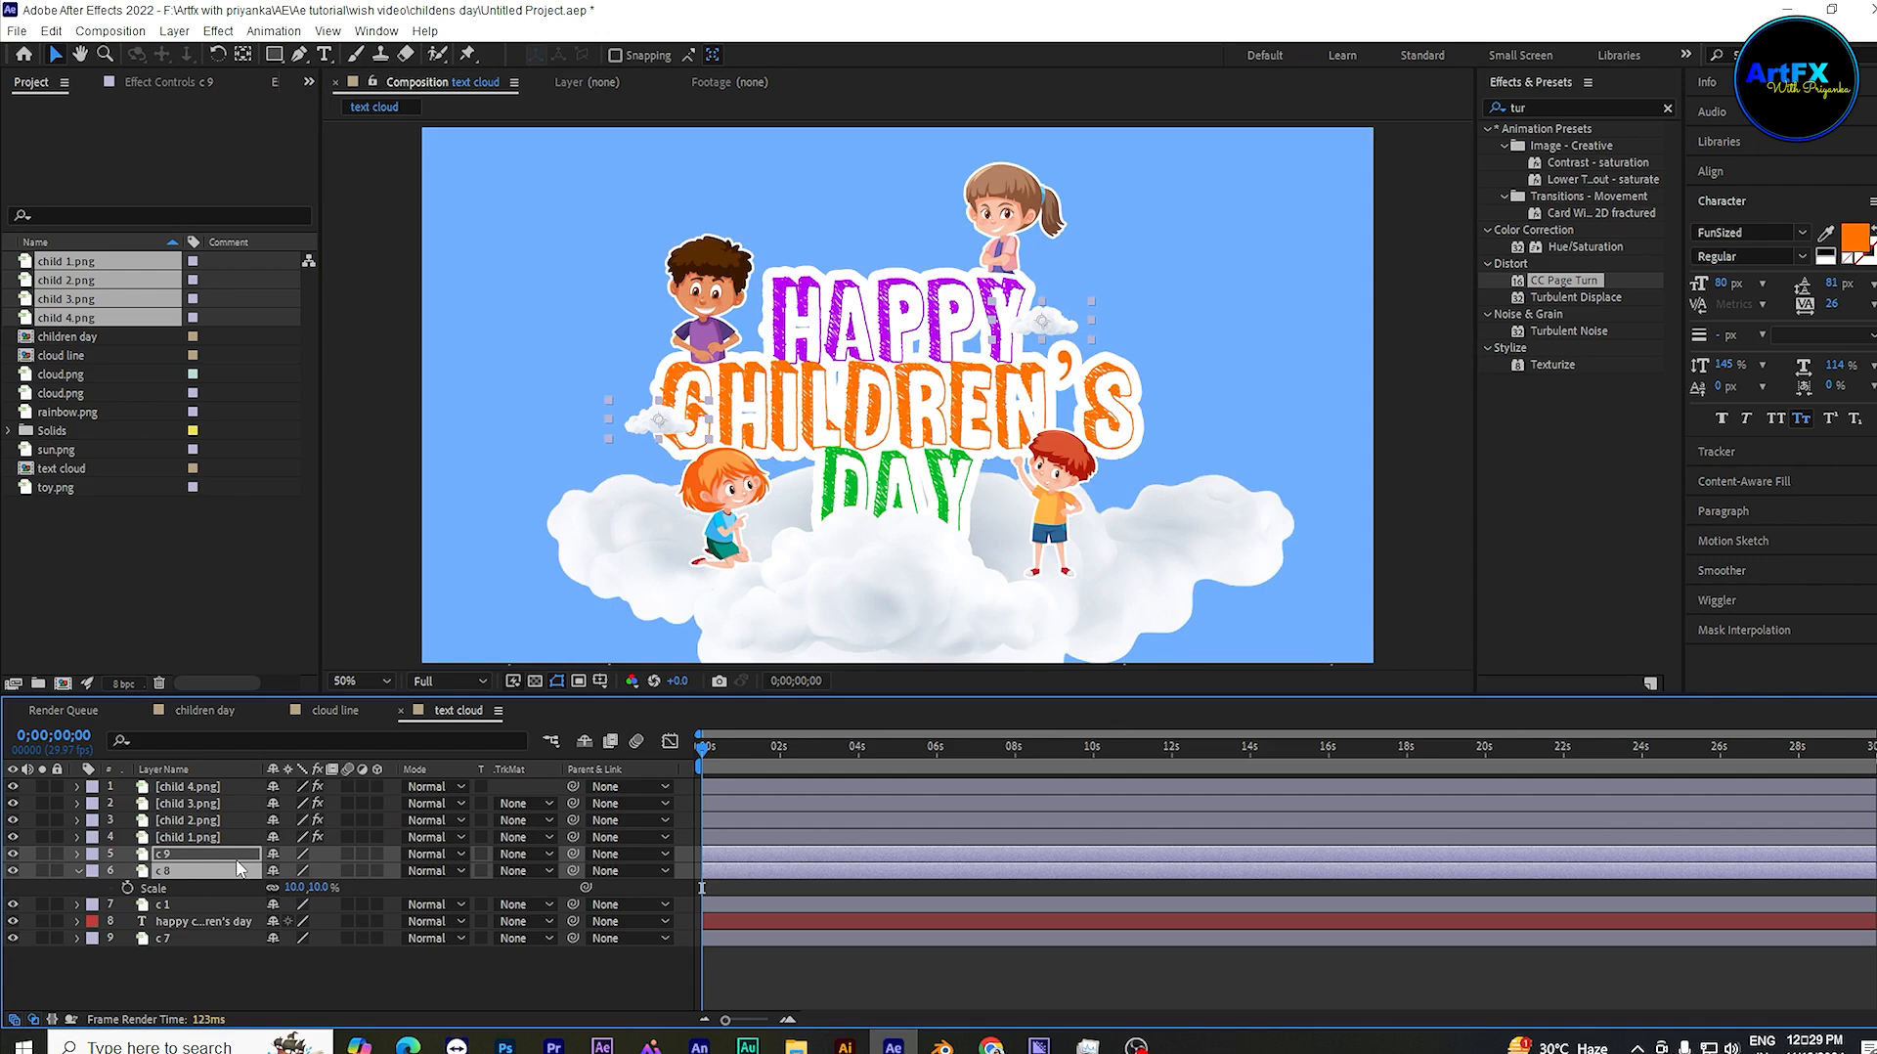
{"action": "key", "text": "p"}
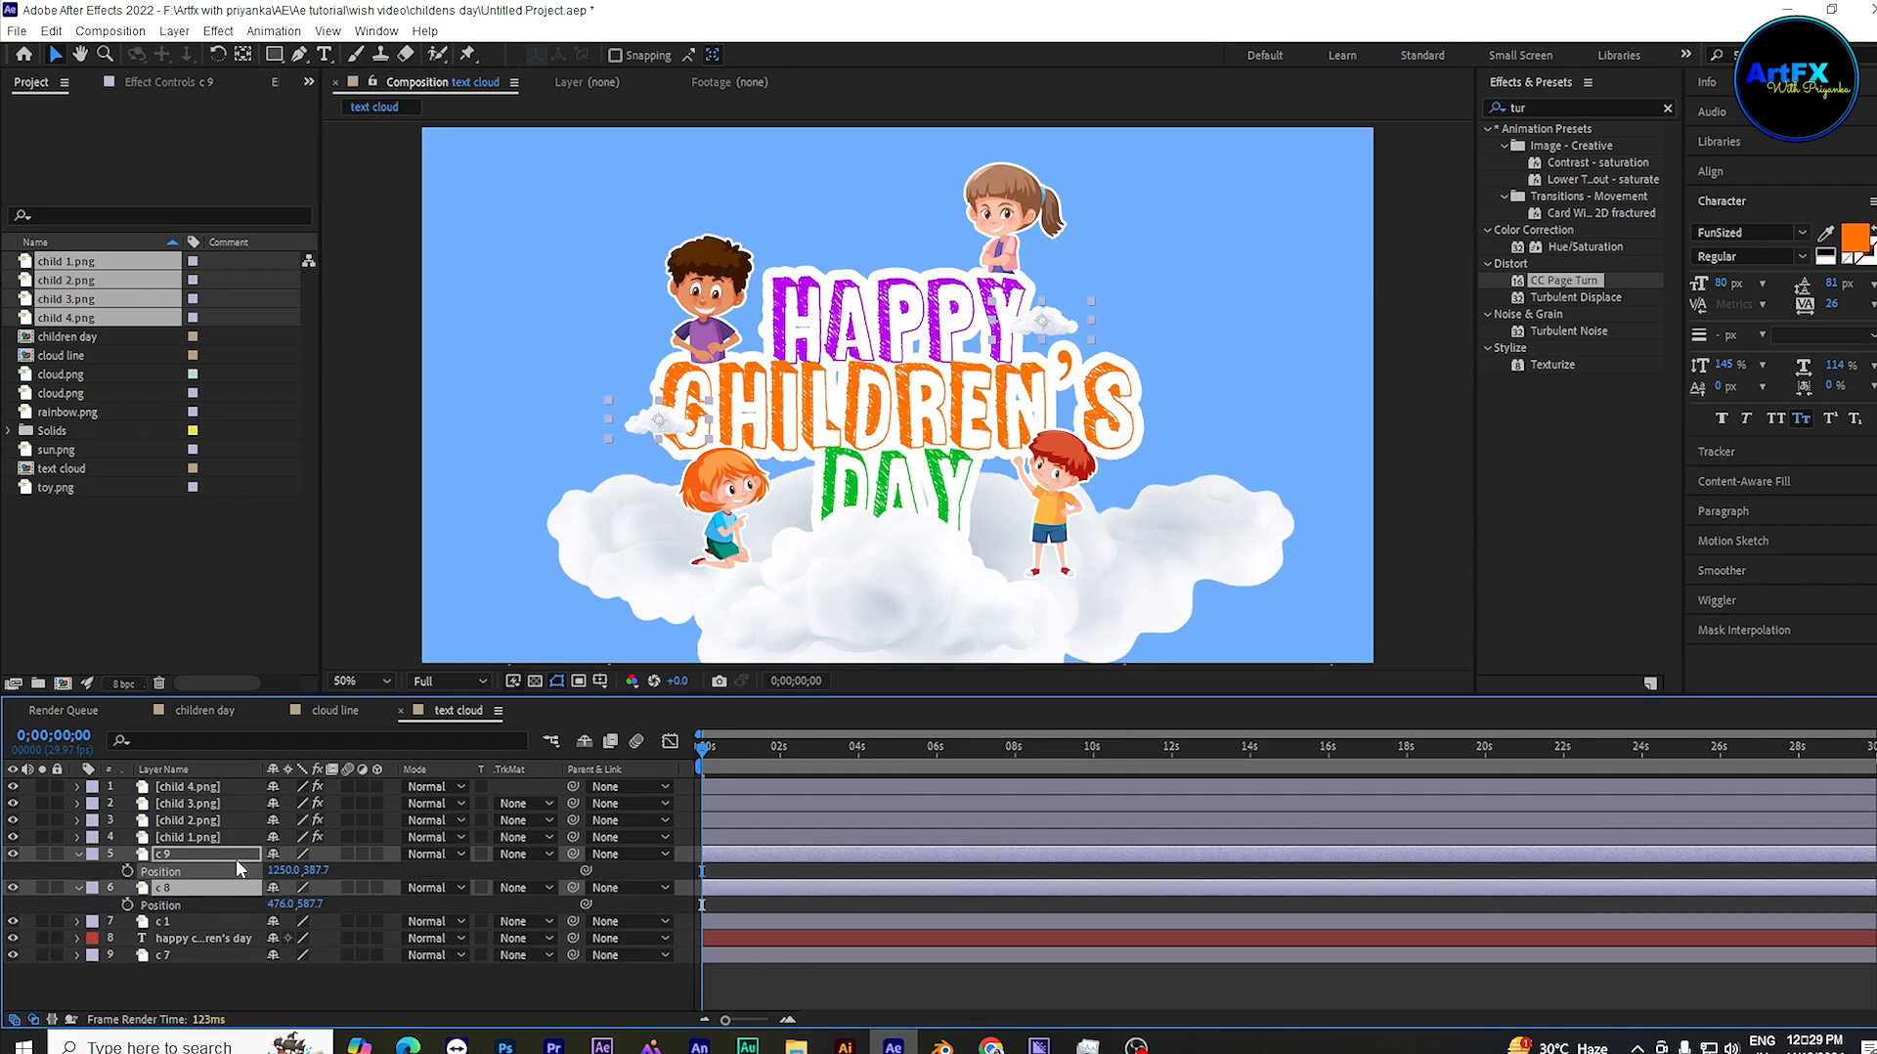
{"action": "left_click", "coordinate": [128, 871]}
{"action": "left_click", "coordinate": [127, 904]}
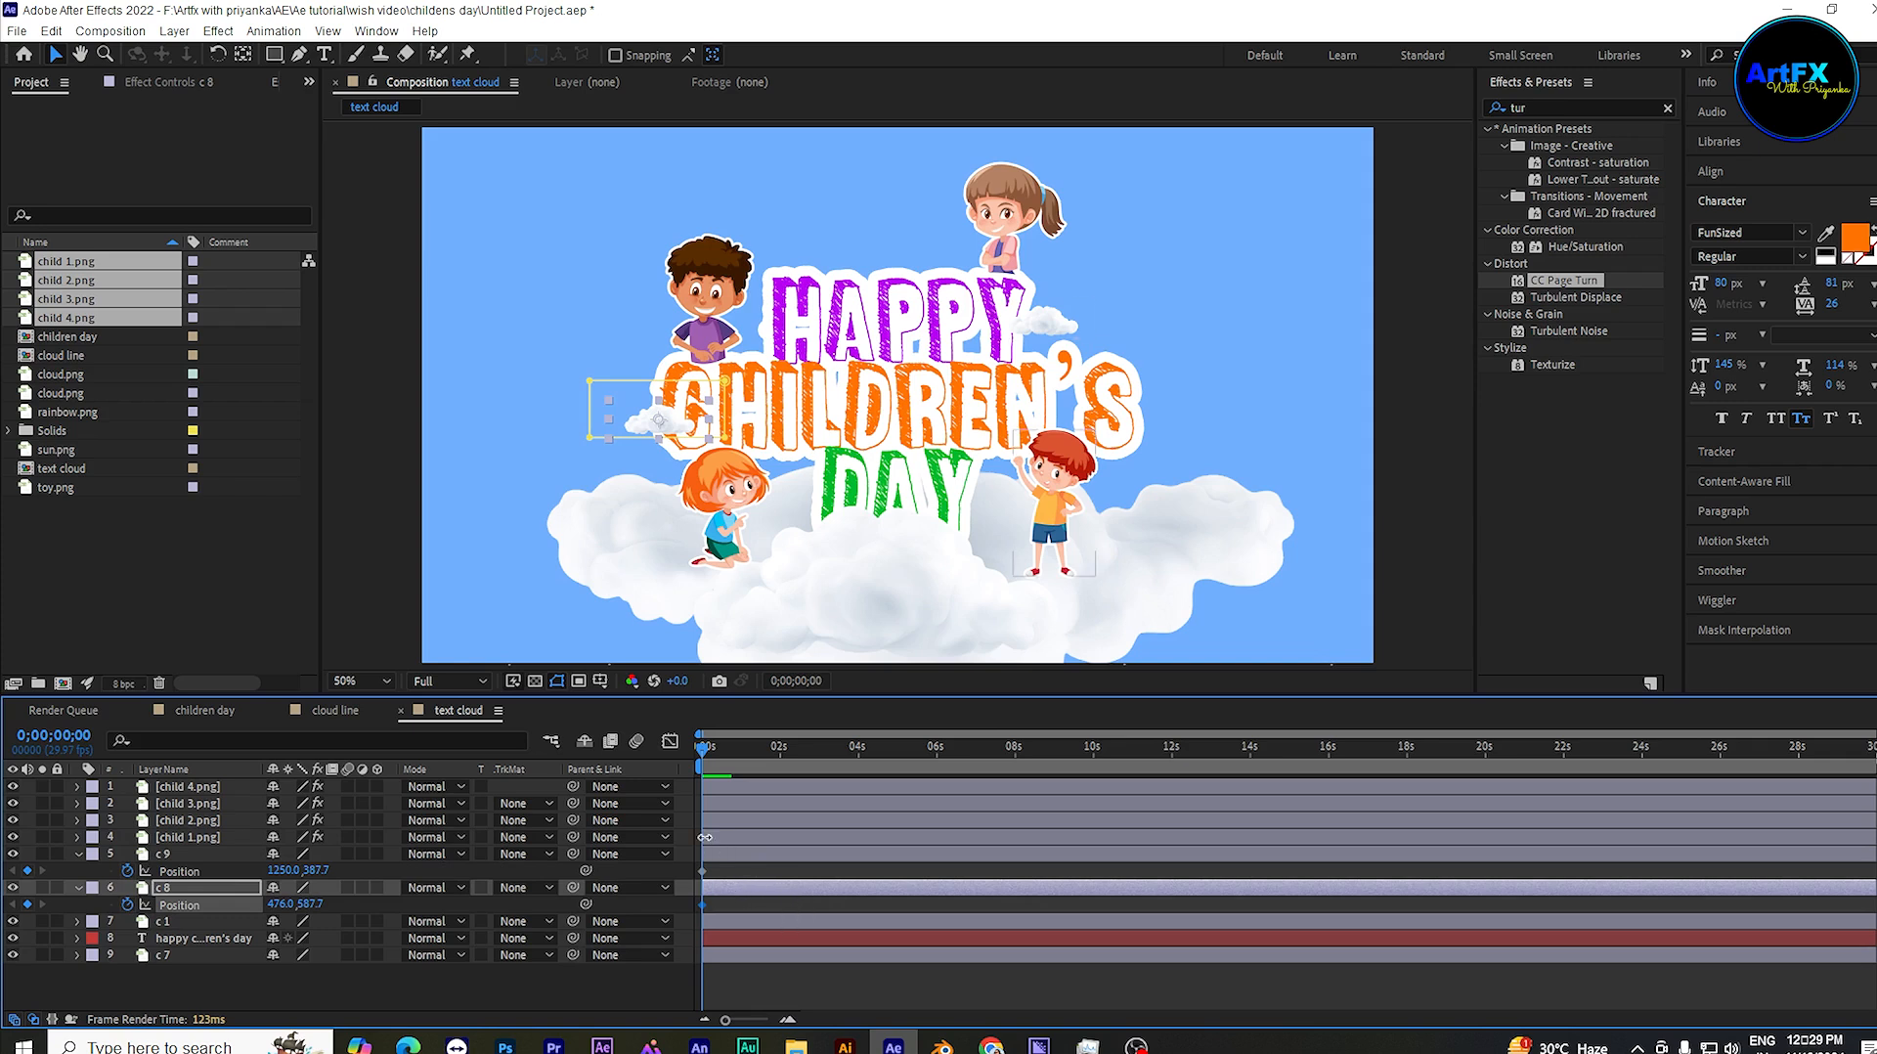
{"action": "left_click_drag", "start_coordinate": [722, 751], "coordinate": [1092, 754]}
{"action": "left_click_drag", "start_coordinate": [281, 875], "coordinate": [324, 873]}
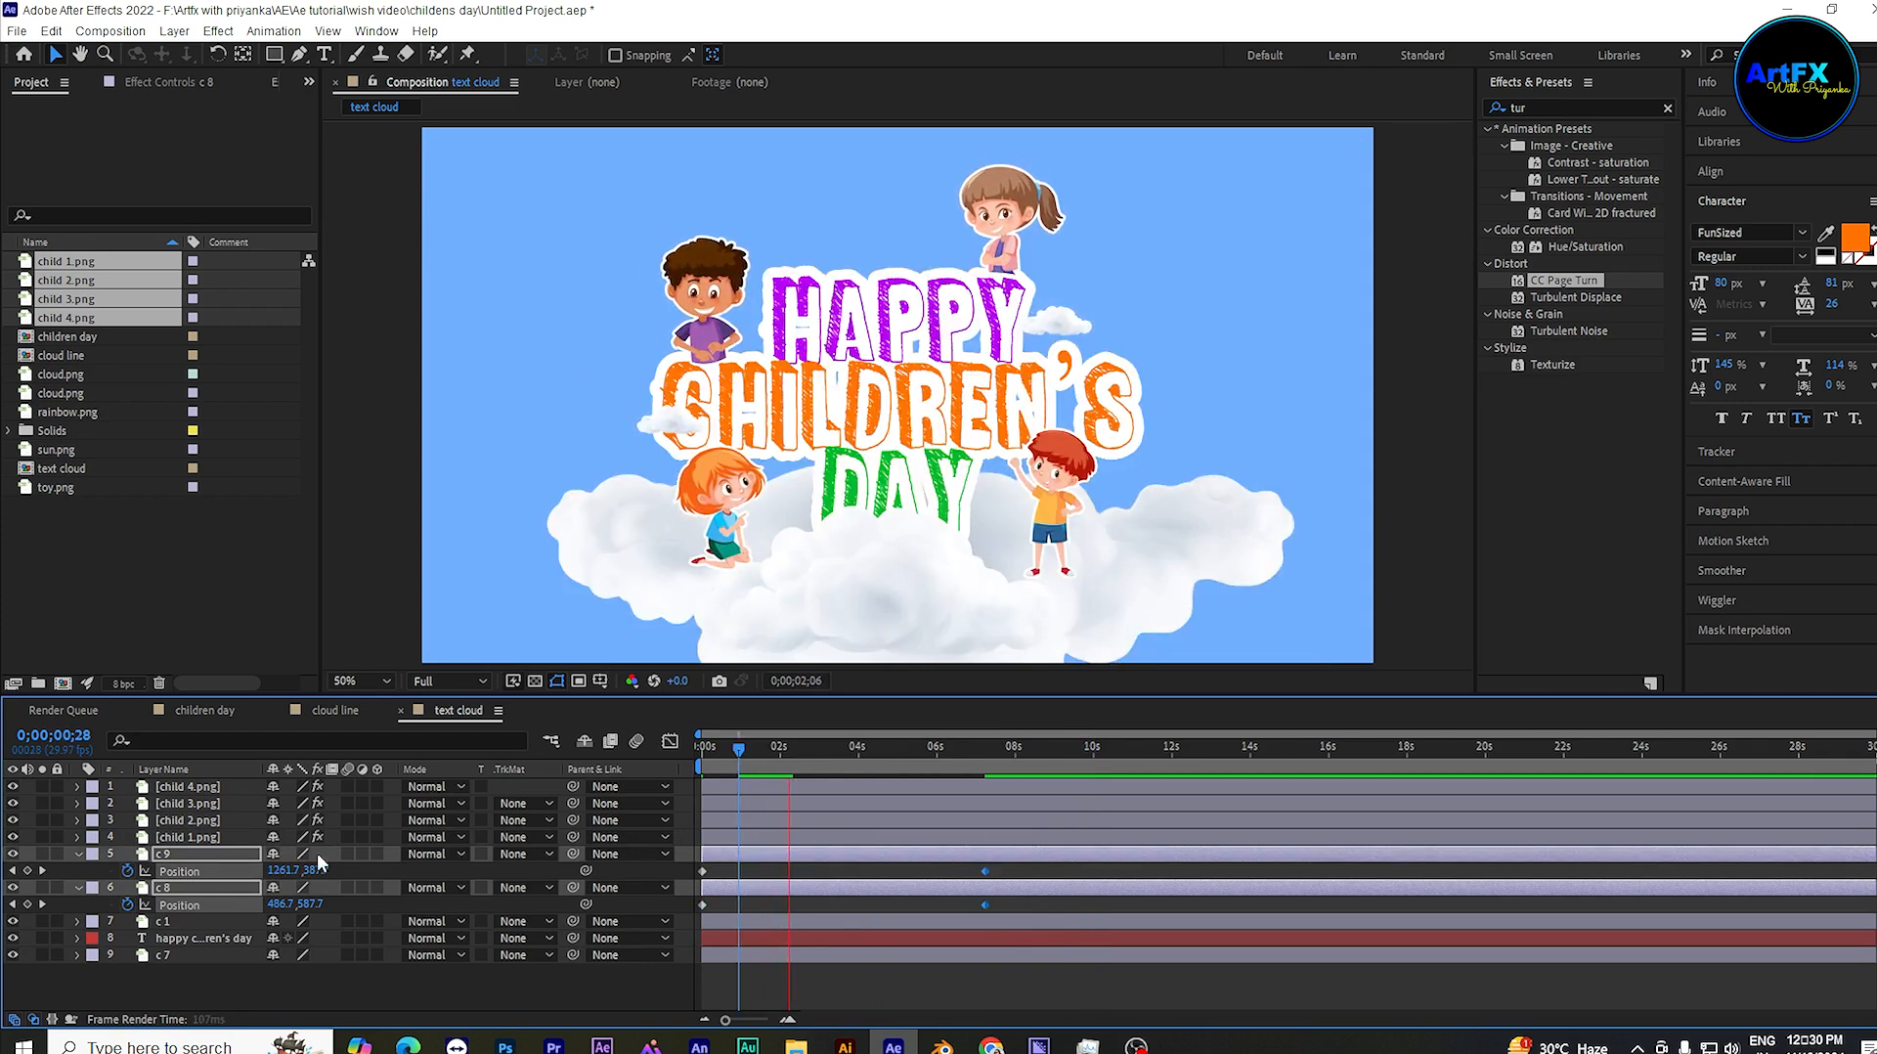
Step: Add the text cloud composition to the children day composition as a 3D layer between the cloud line layers
{"action": "left_click", "coordinate": [200, 709]}
{"action": "left_click", "coordinate": [118, 352]}
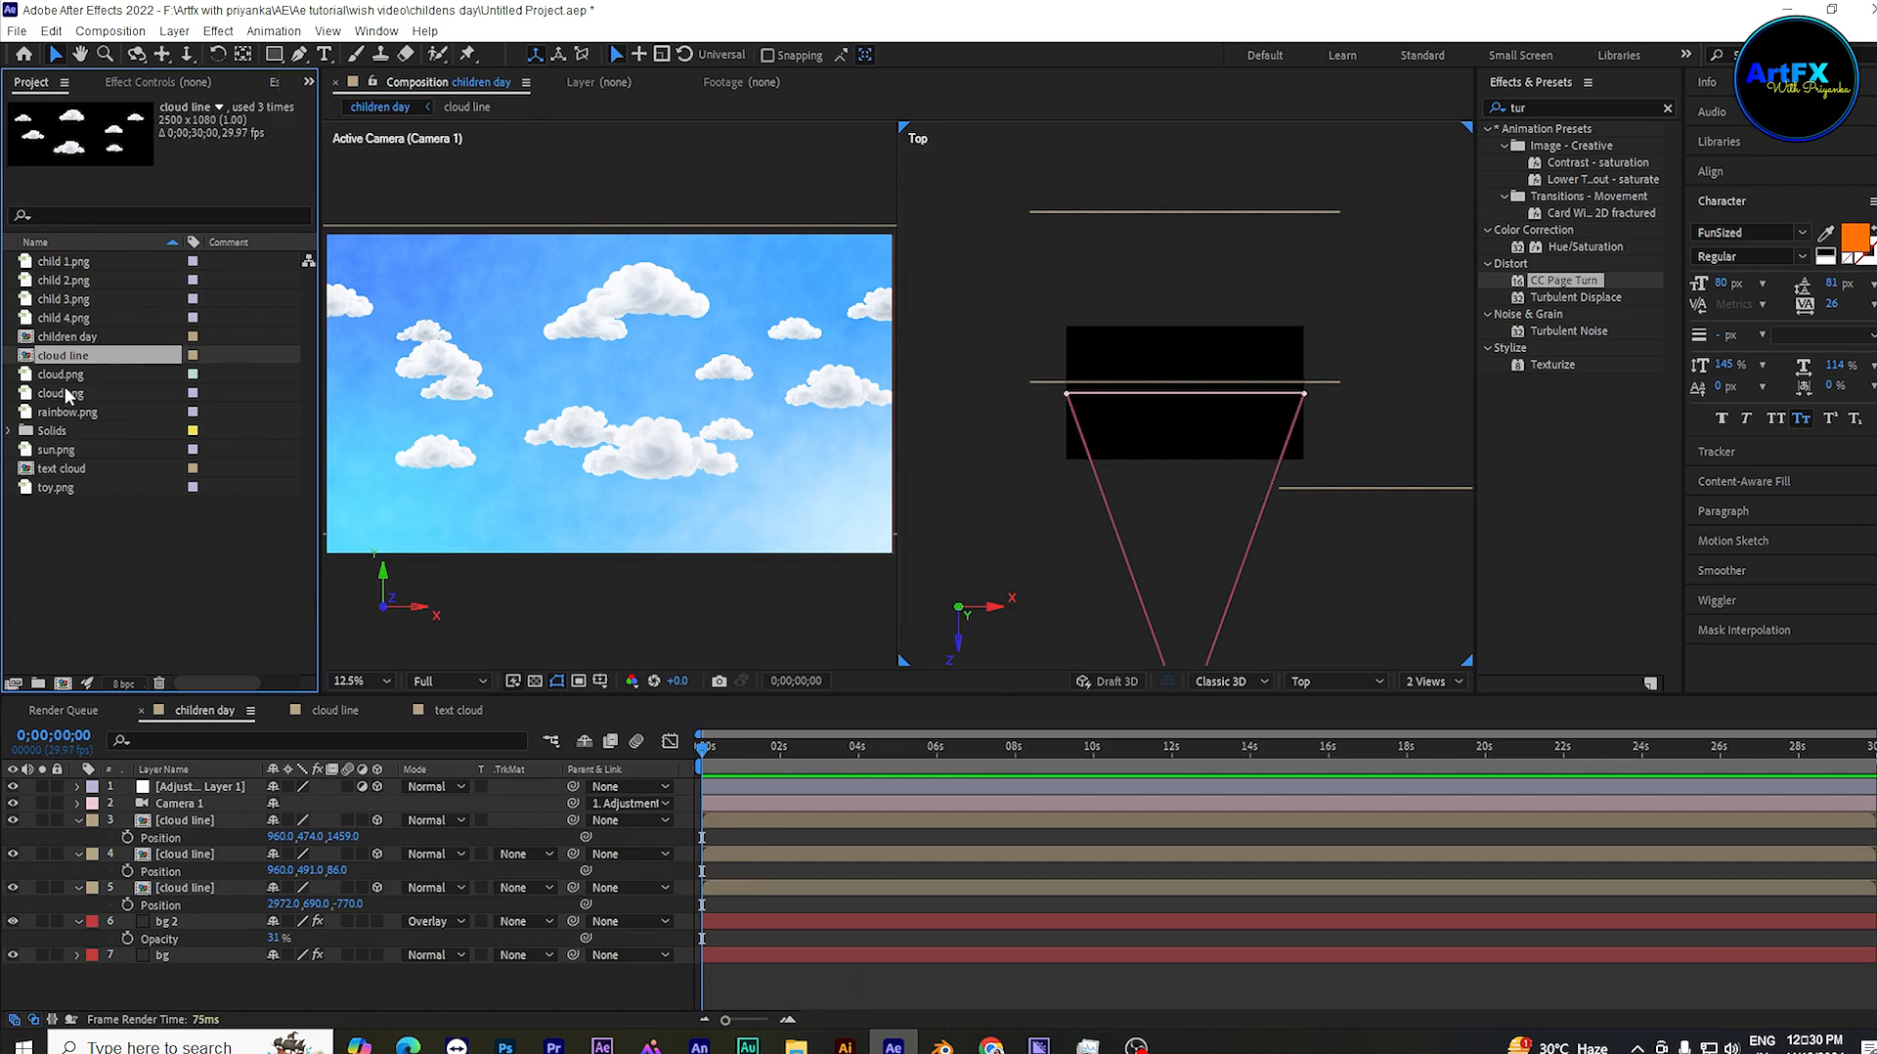
{"action": "left_click_drag", "start_coordinate": [71, 467], "coordinate": [211, 837]}
{"action": "key", "text": "p"}
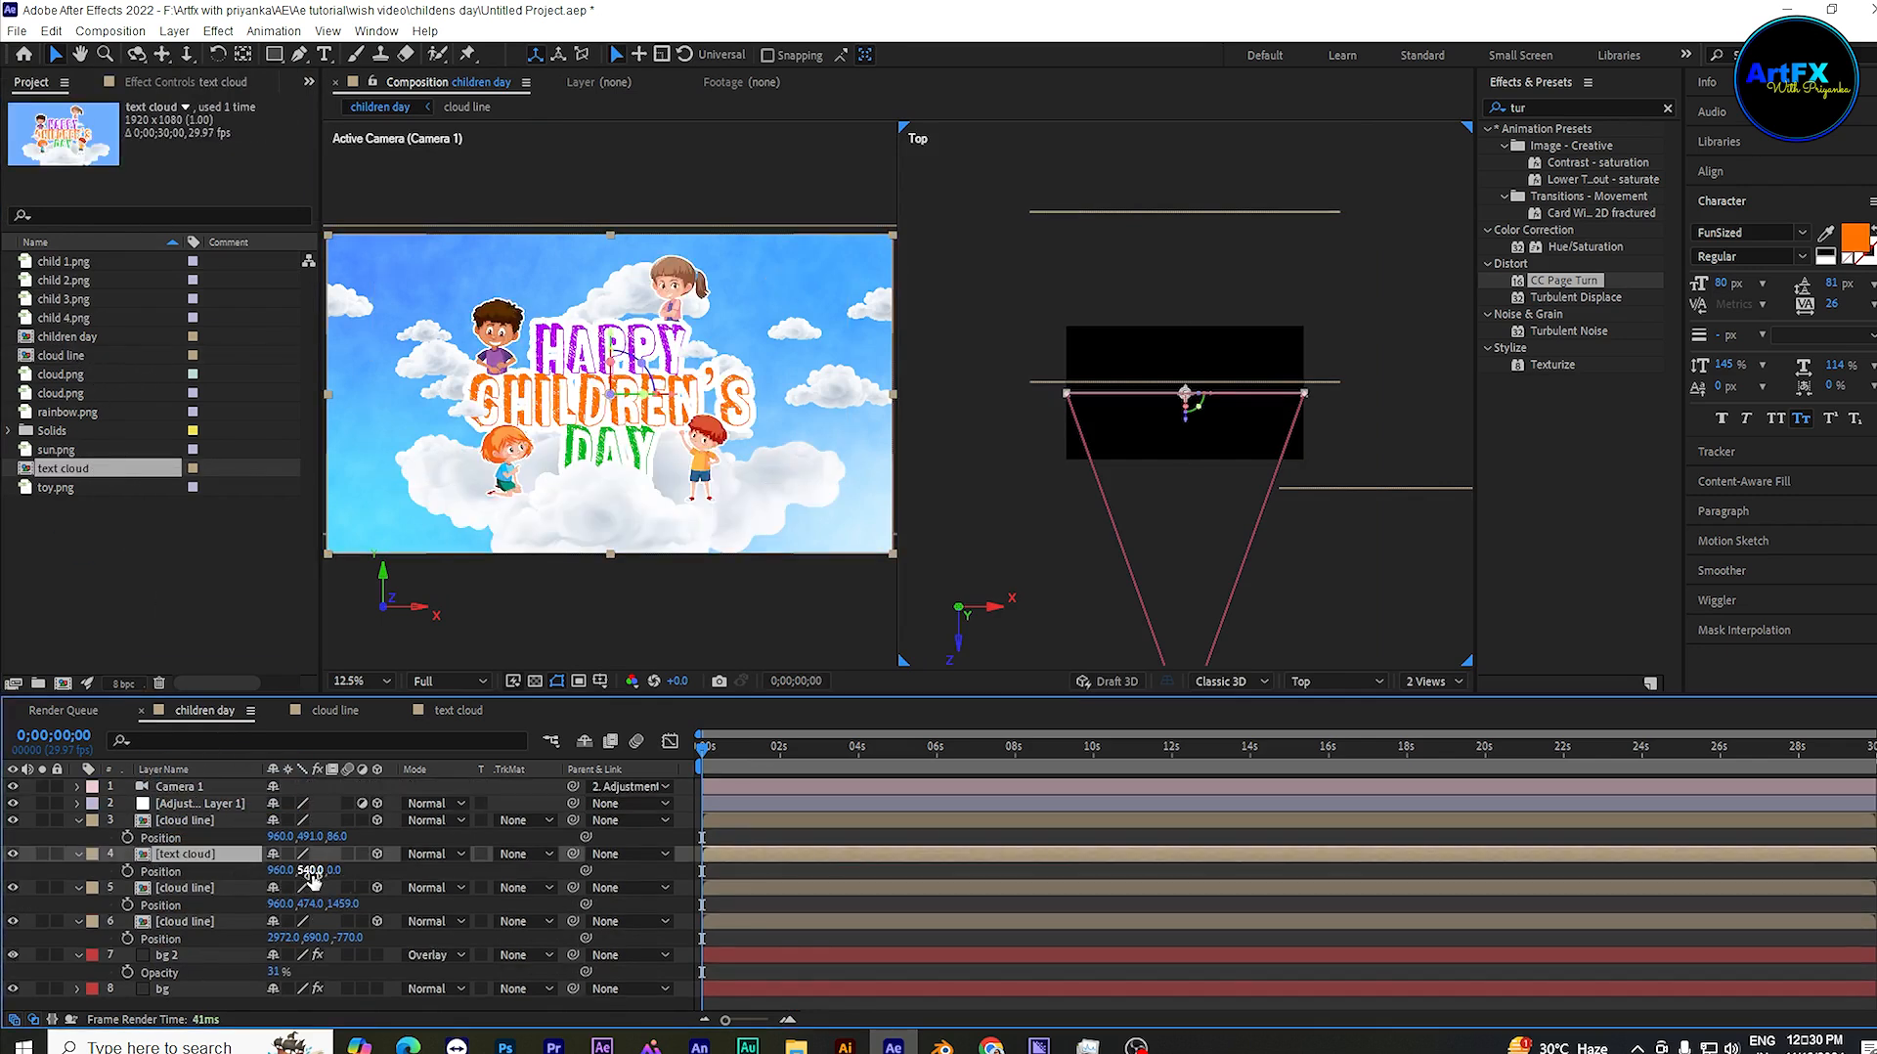
Step: Scale the text cloud layer down and move it beyond the frame's right edge, at position 2192, 607, -355
{"action": "left_click_drag", "start_coordinate": [336, 873], "coordinate": [46, 883]}
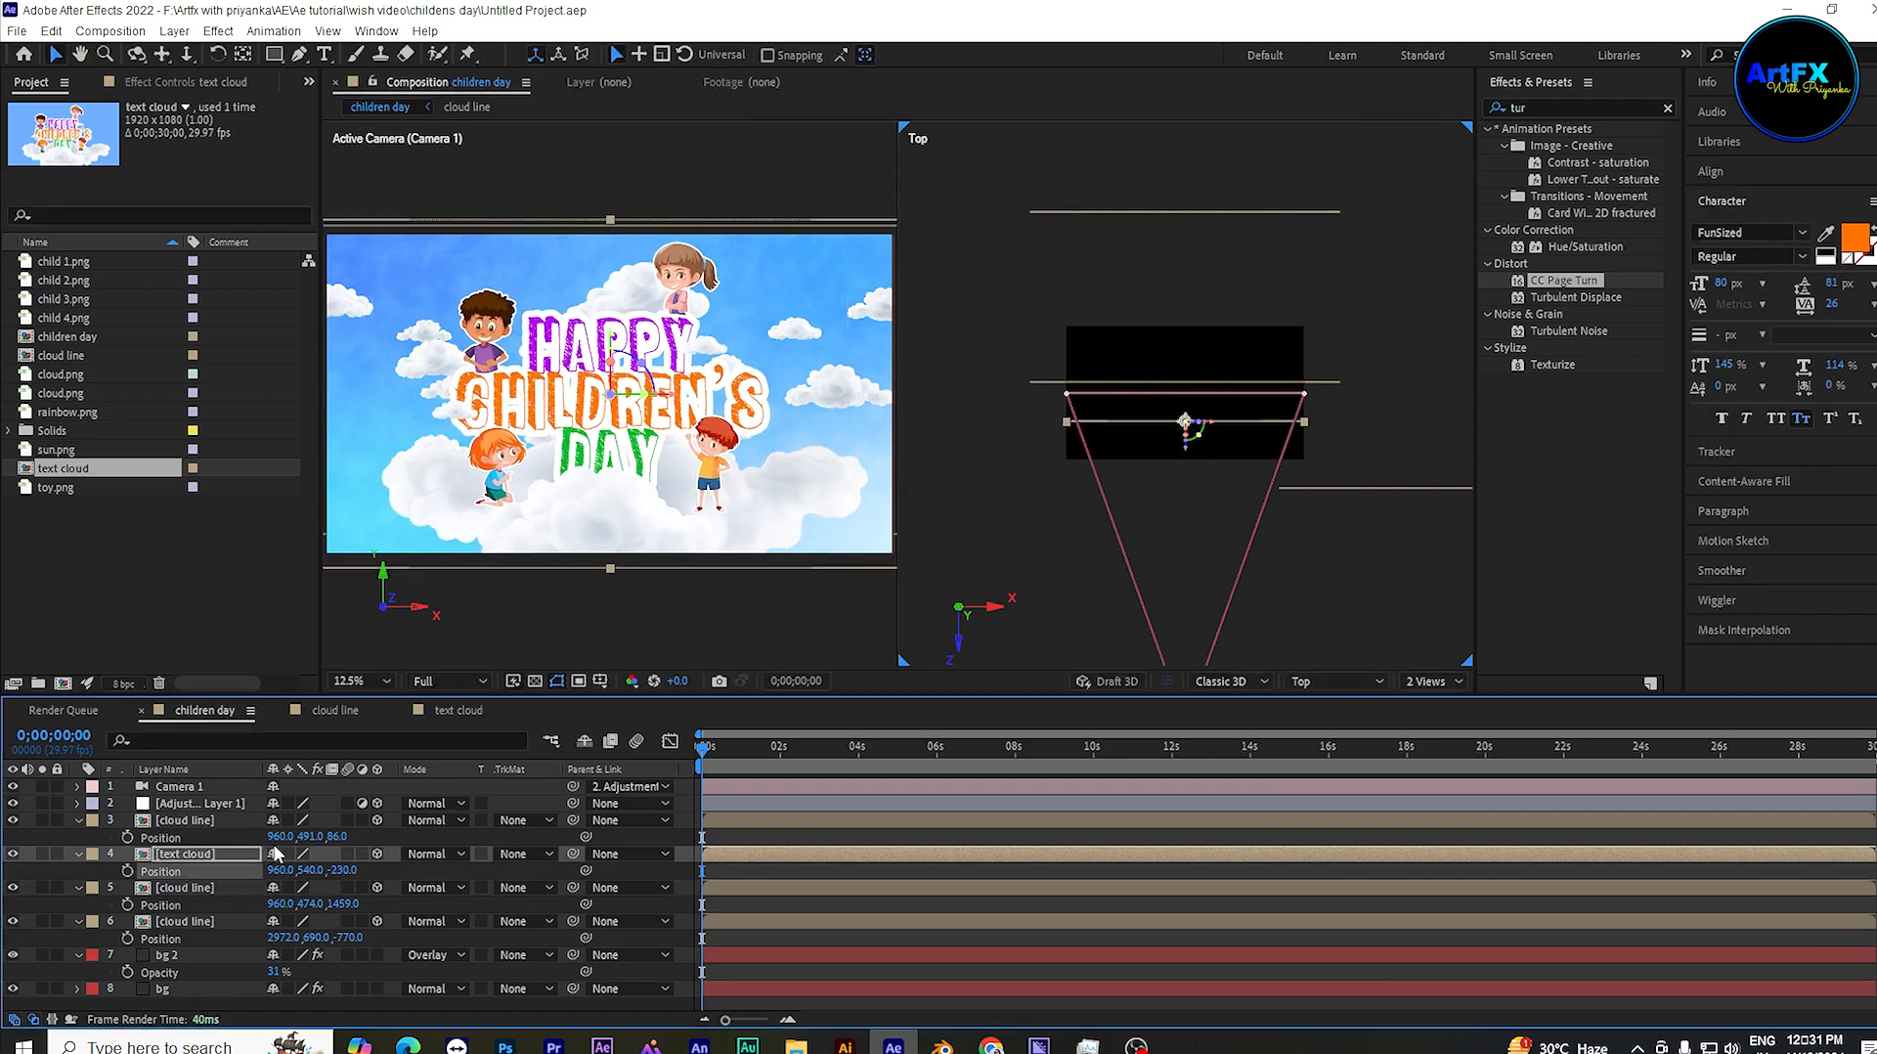
{"action": "key", "text": "s"}
{"action": "left_click_drag", "start_coordinate": [292, 880], "coordinate": [763, 910]}
{"action": "key", "text": "p"}
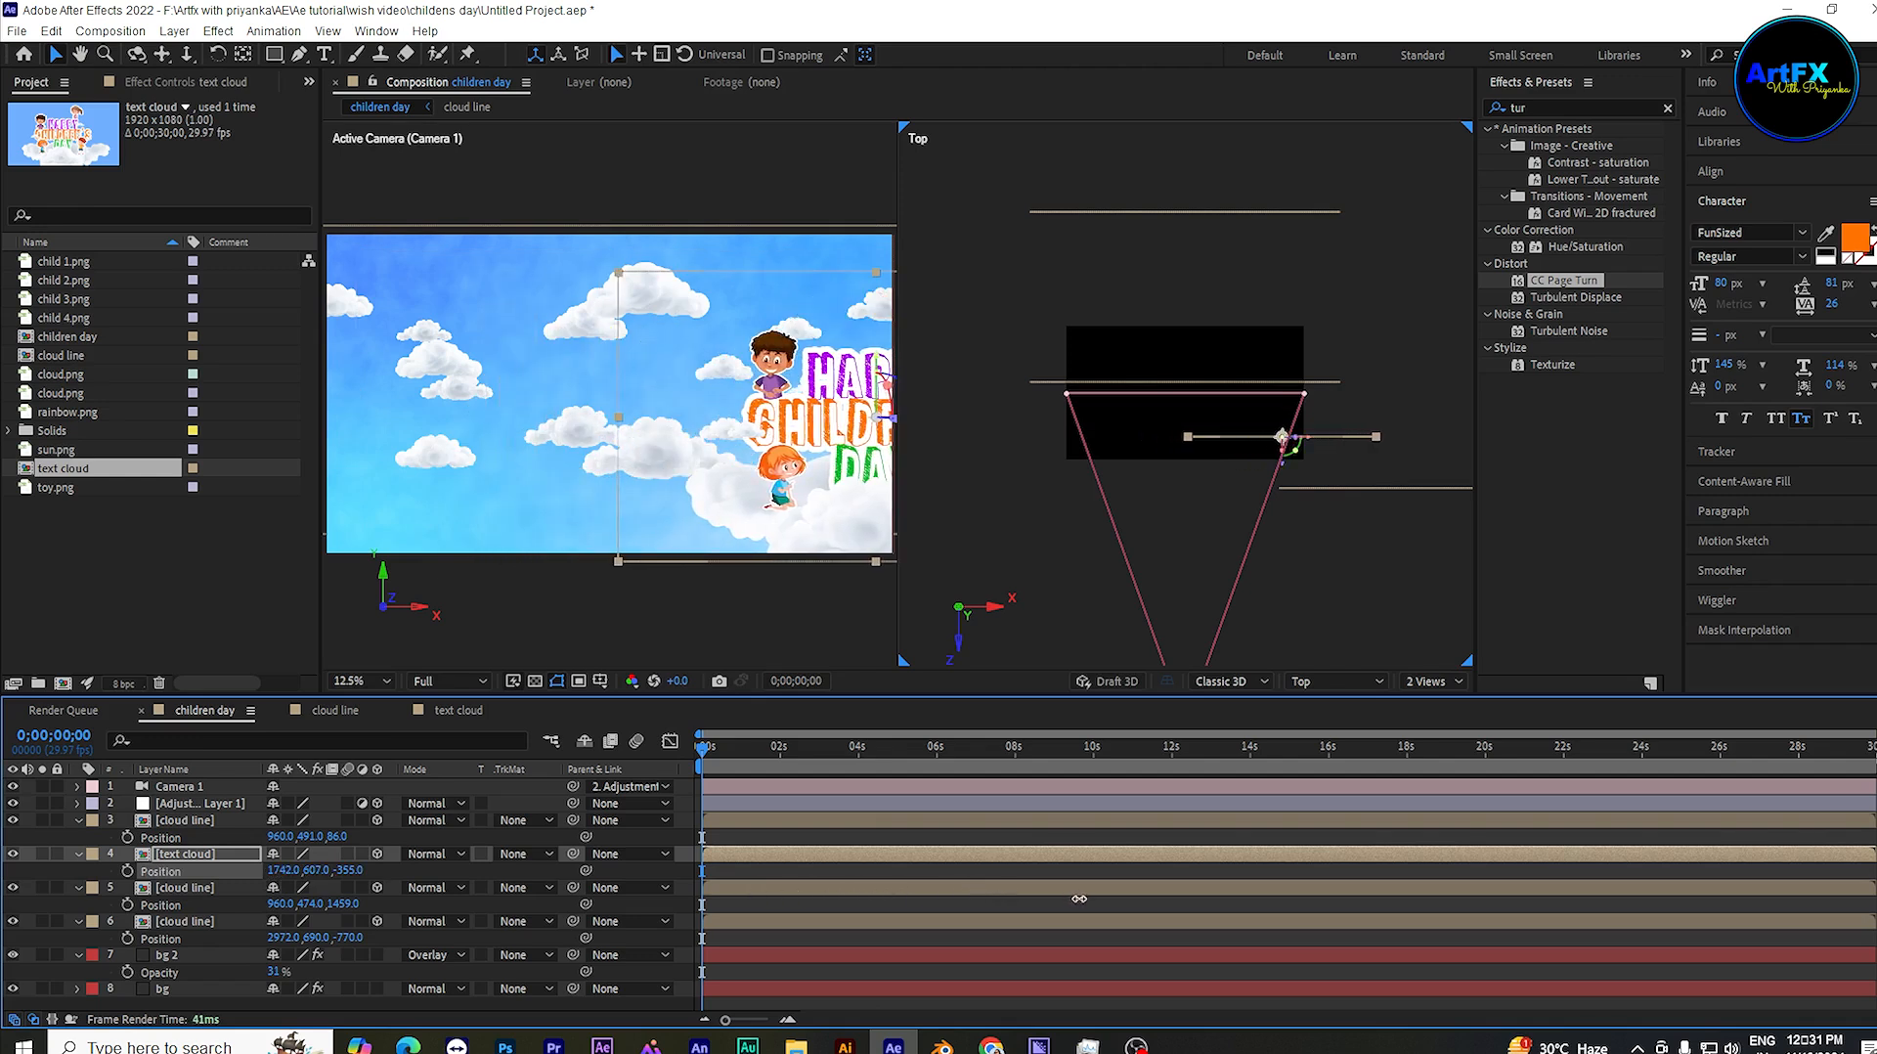
{"action": "left_click_drag", "start_coordinate": [279, 870], "coordinate": [704, 866]}
{"action": "left_click", "coordinate": [420, 577]}
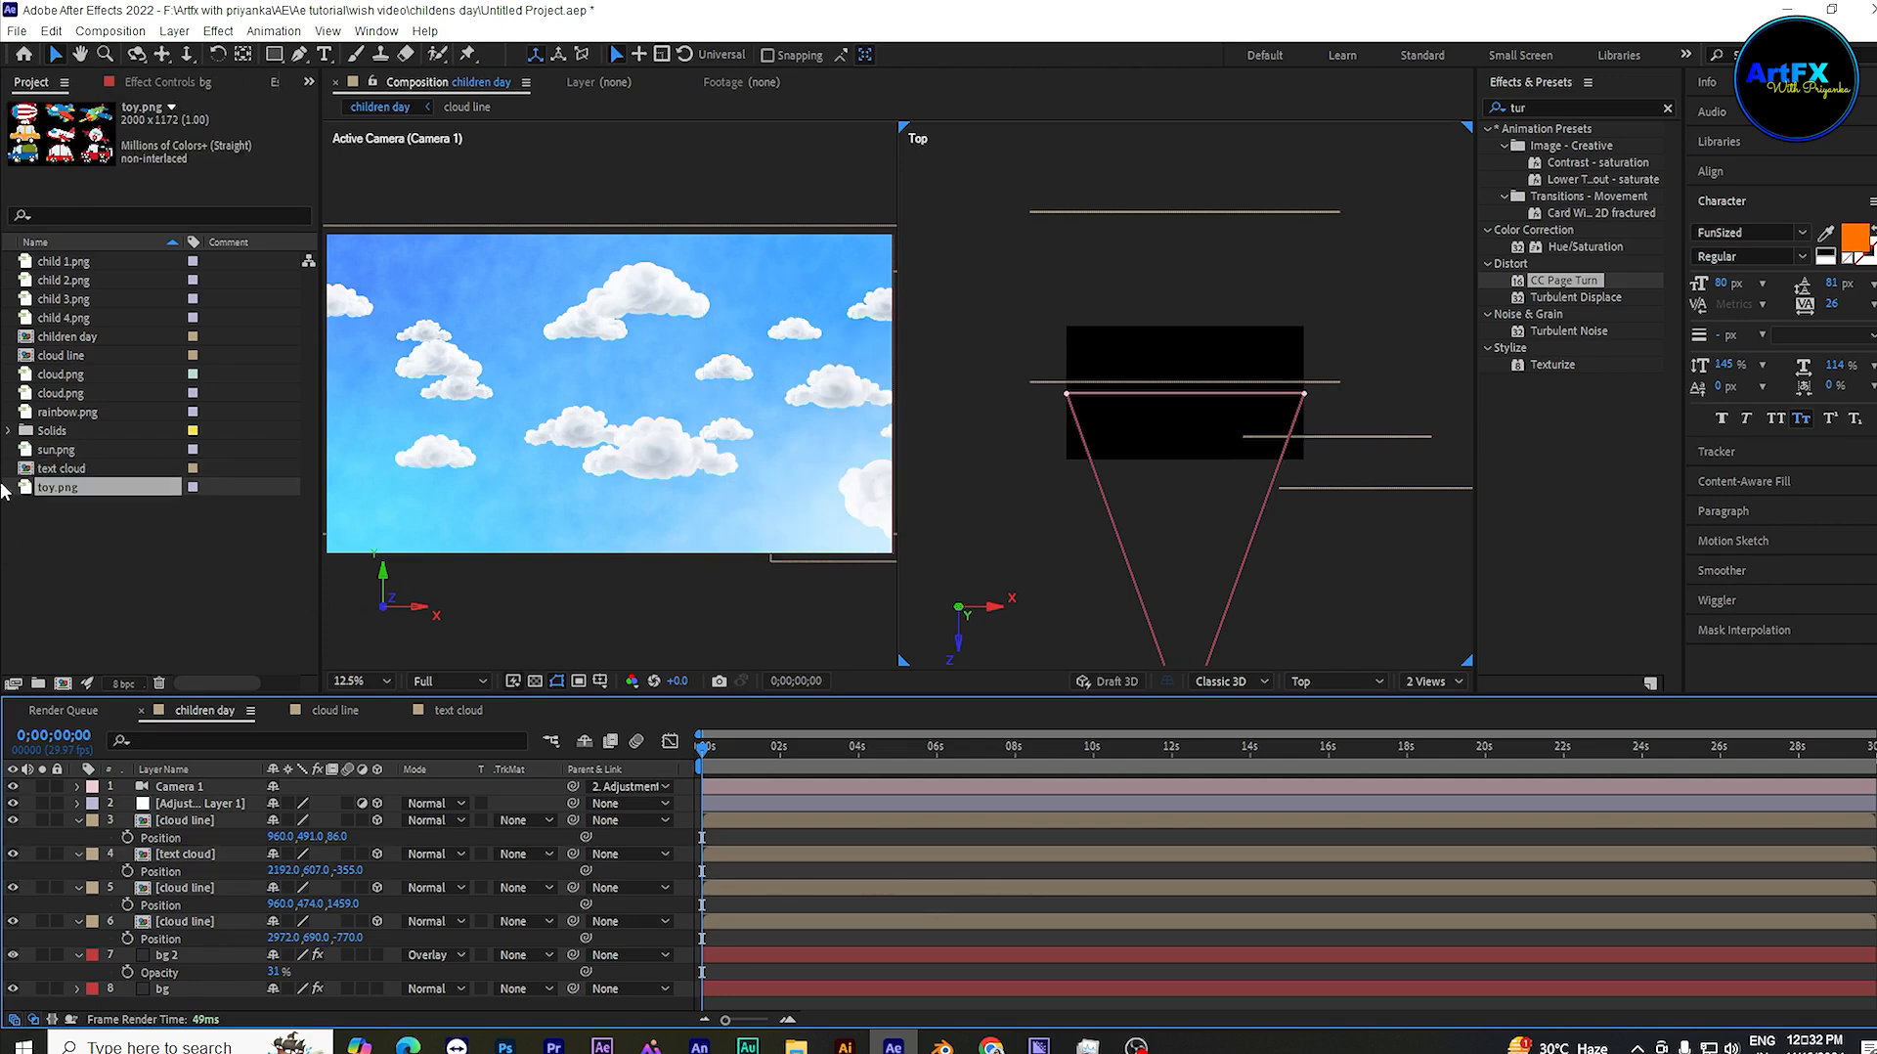
Step: Create a composition named toy and set its width to 4200 px
{"action": "left_click", "coordinate": [63, 684]}
{"action": "type", "text": "to"}
{"action": "key", "text": "Return"}
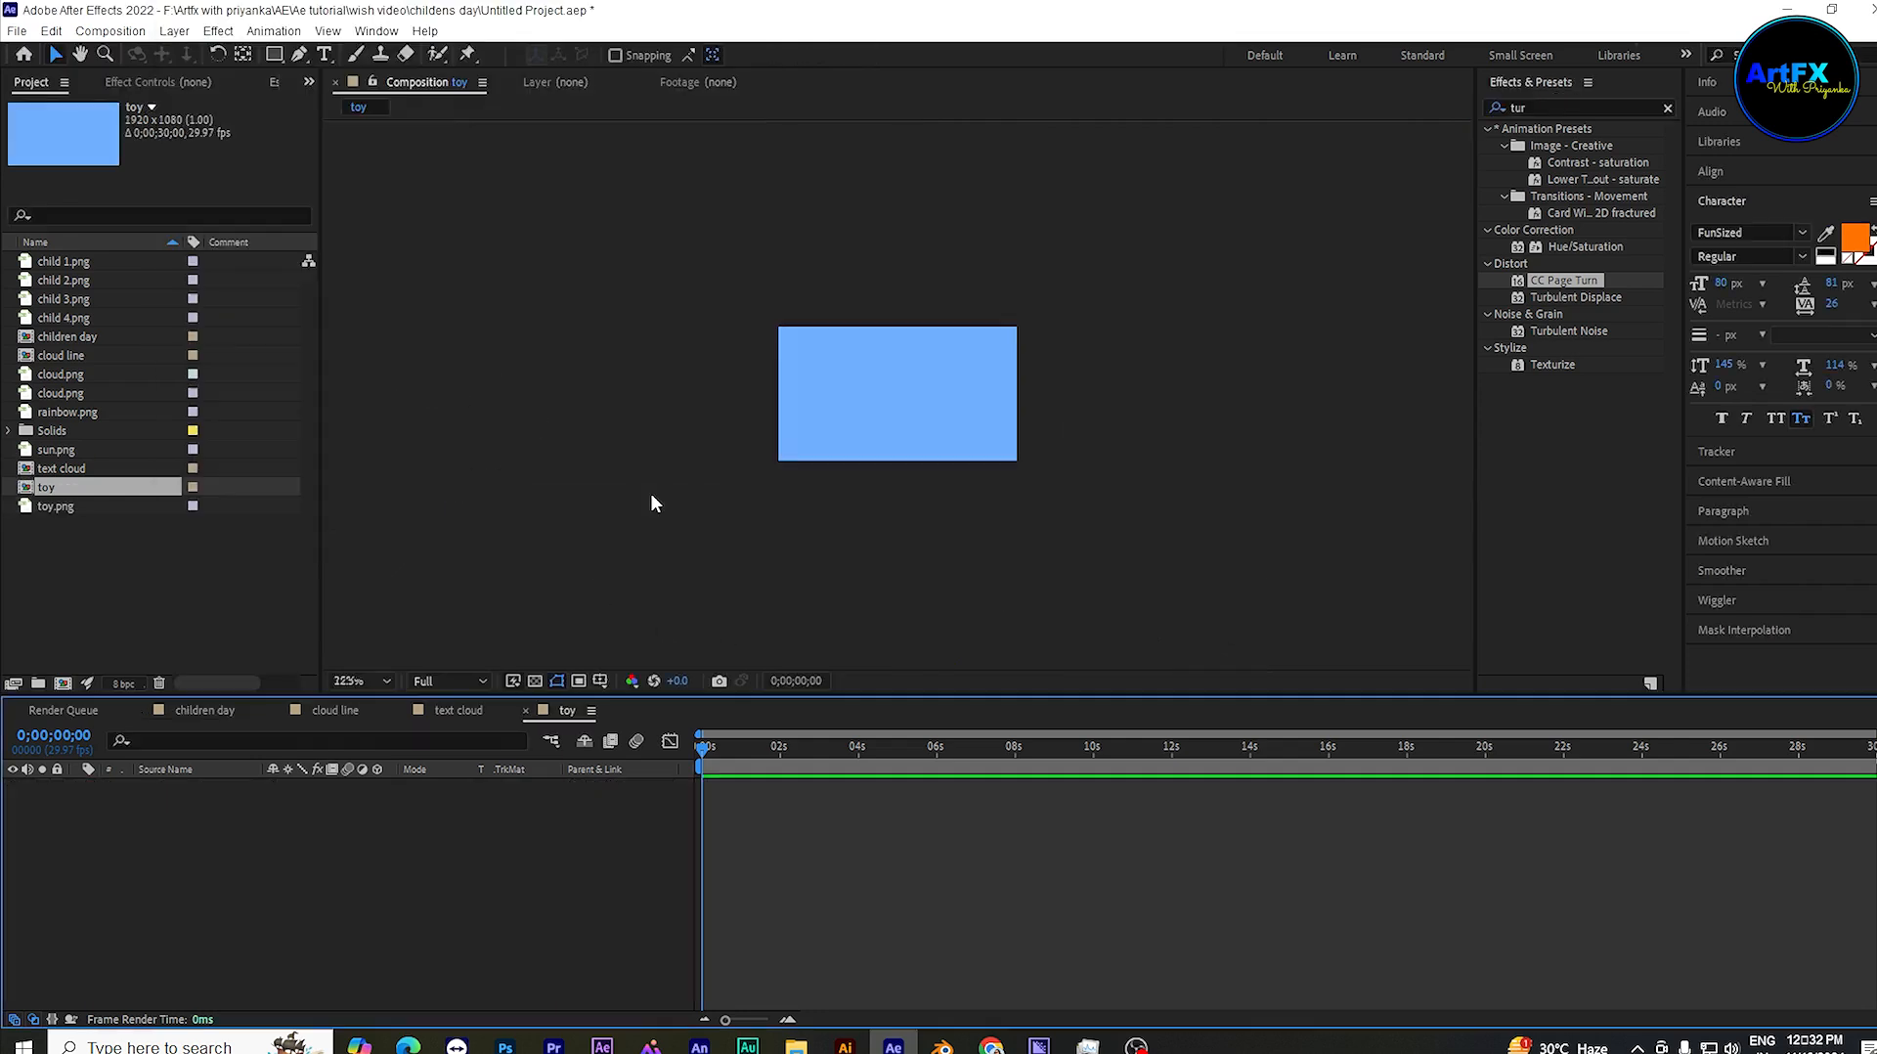
{"action": "scroll", "coordinate": [543, 516], "scroll_direction": "down", "scroll_amount": 2}
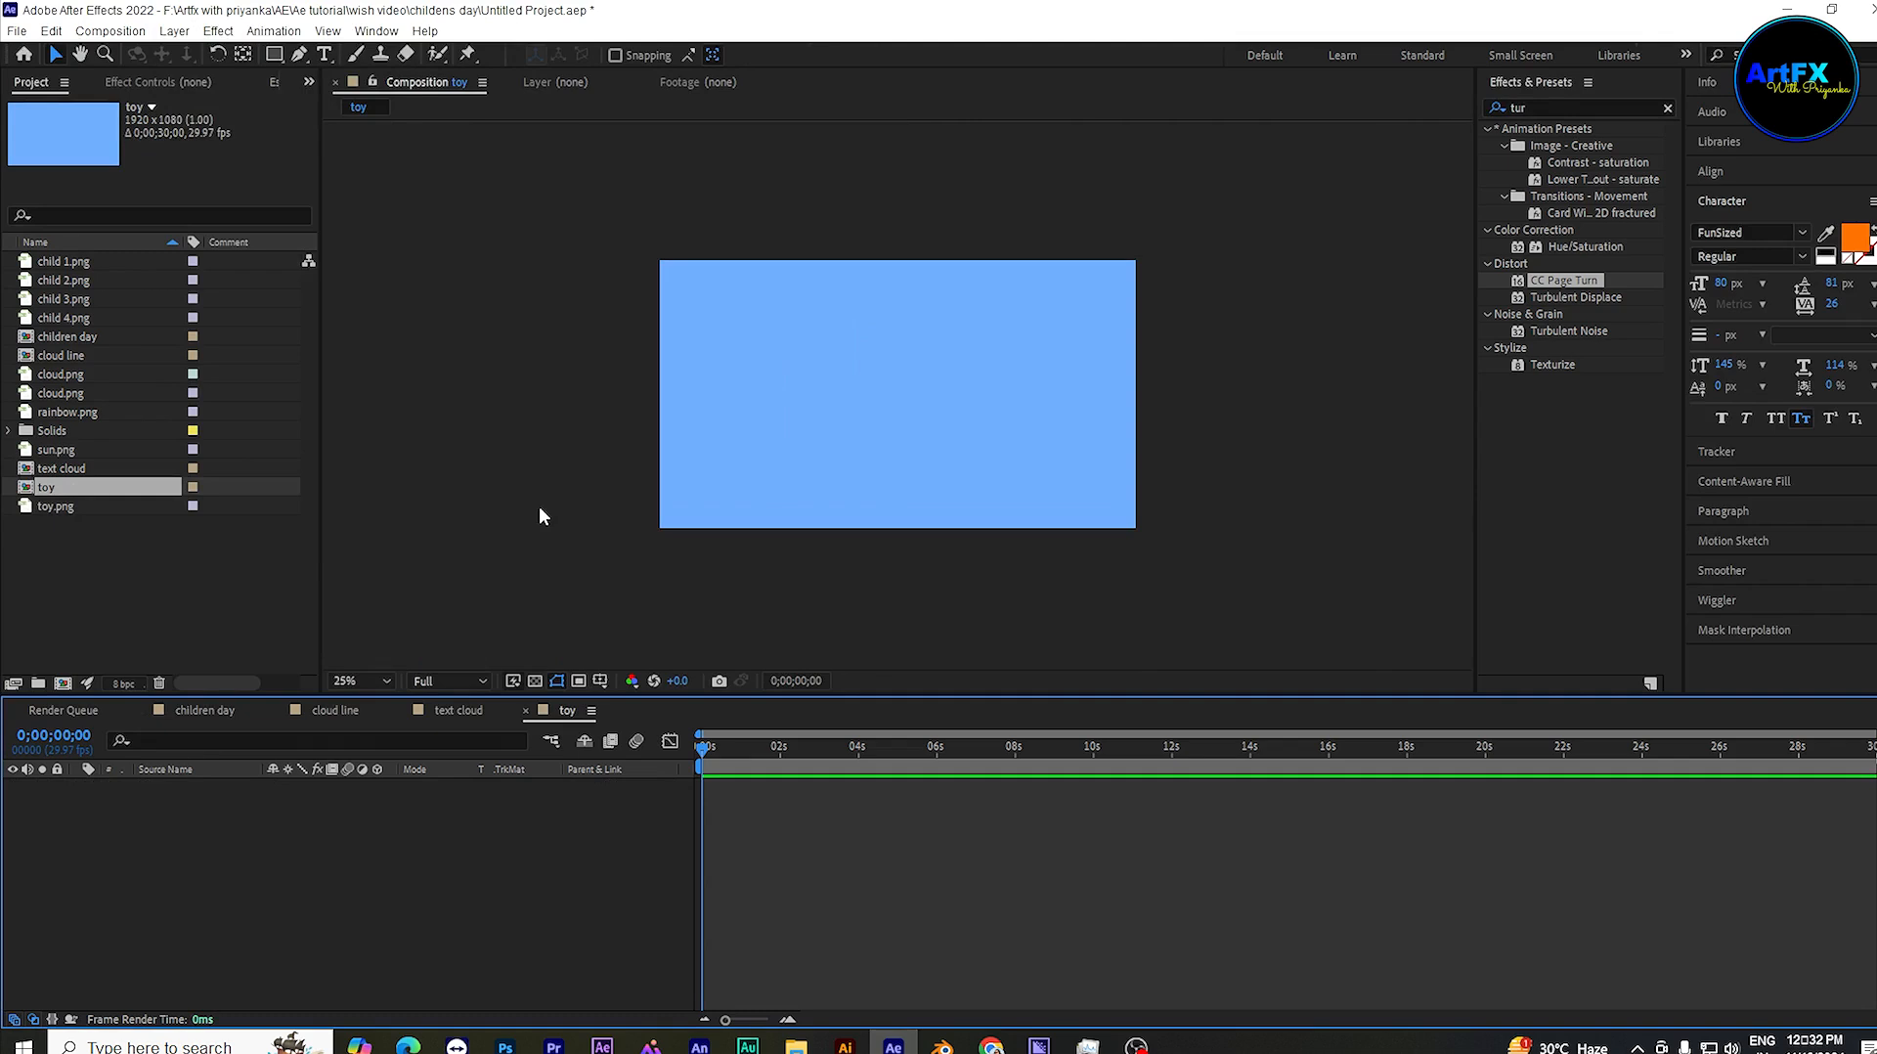
{"action": "key", "text": "ctrl+k"}
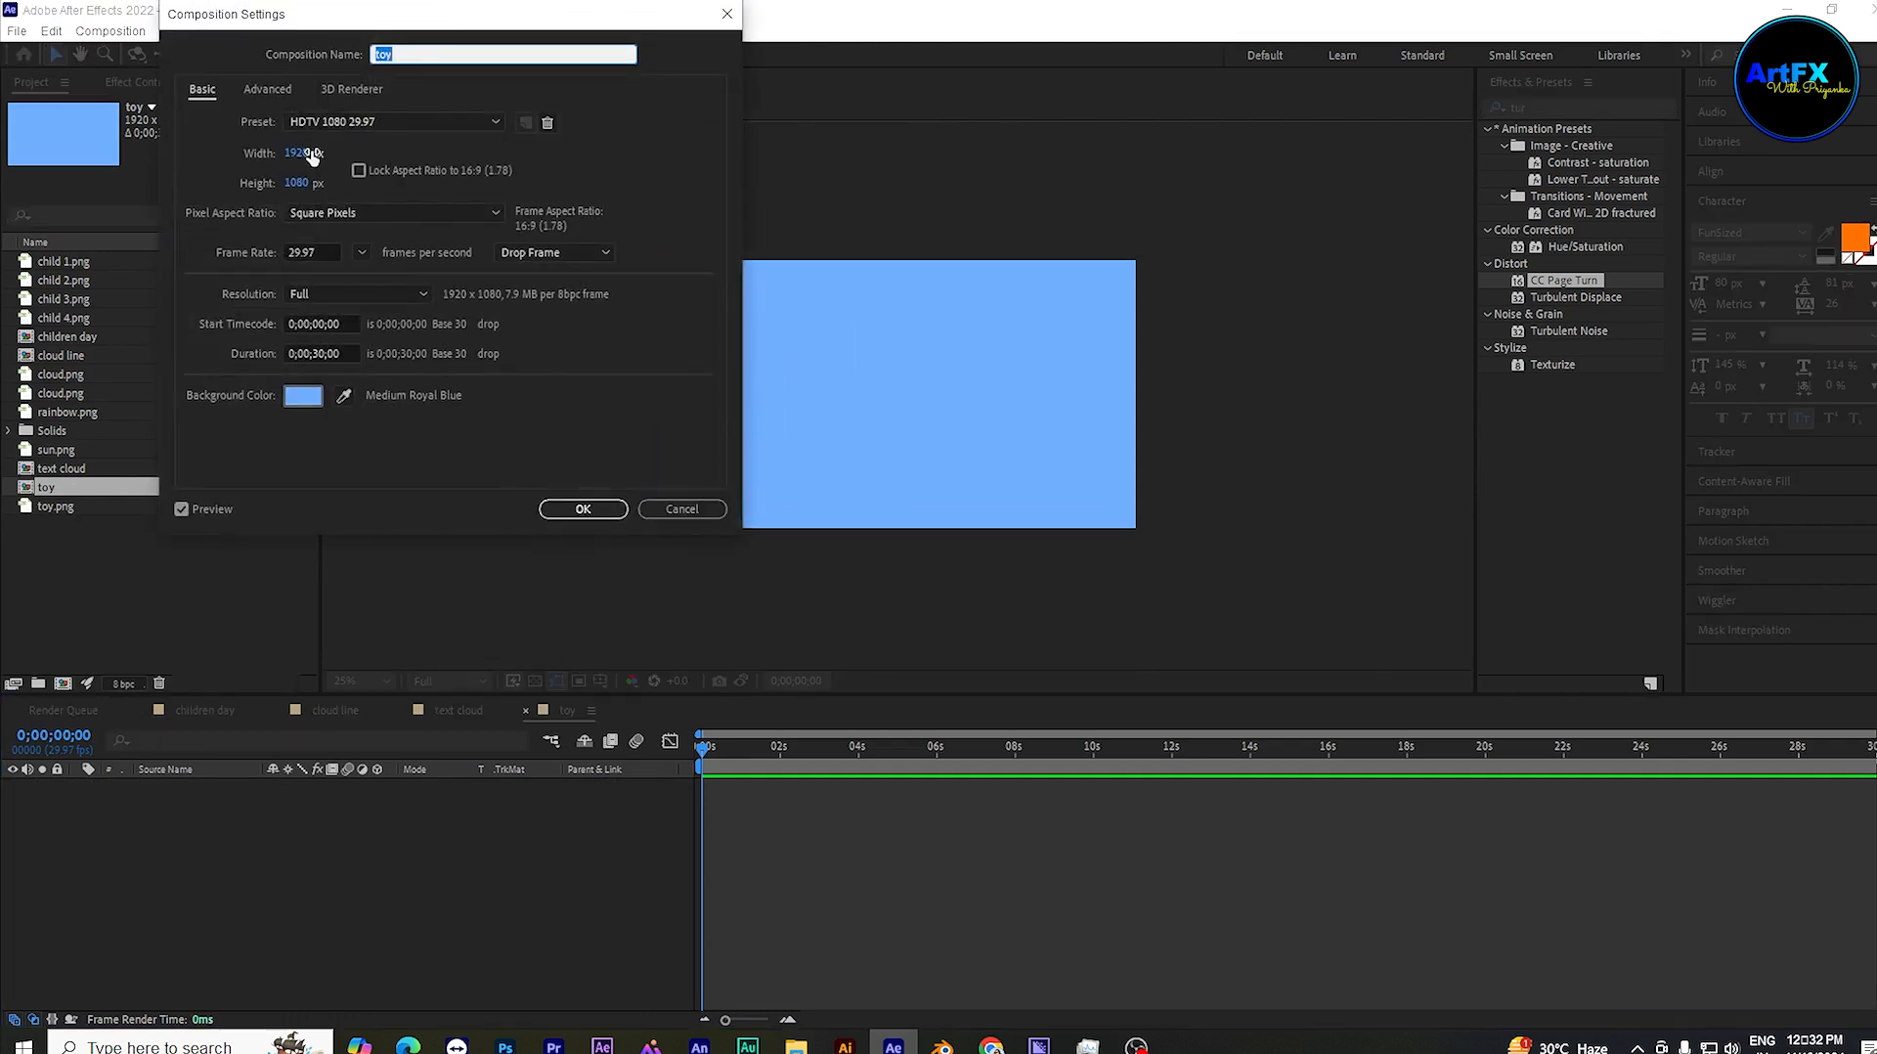
{"action": "left_click", "coordinate": [311, 154]}
{"action": "type", "text": "4200"}
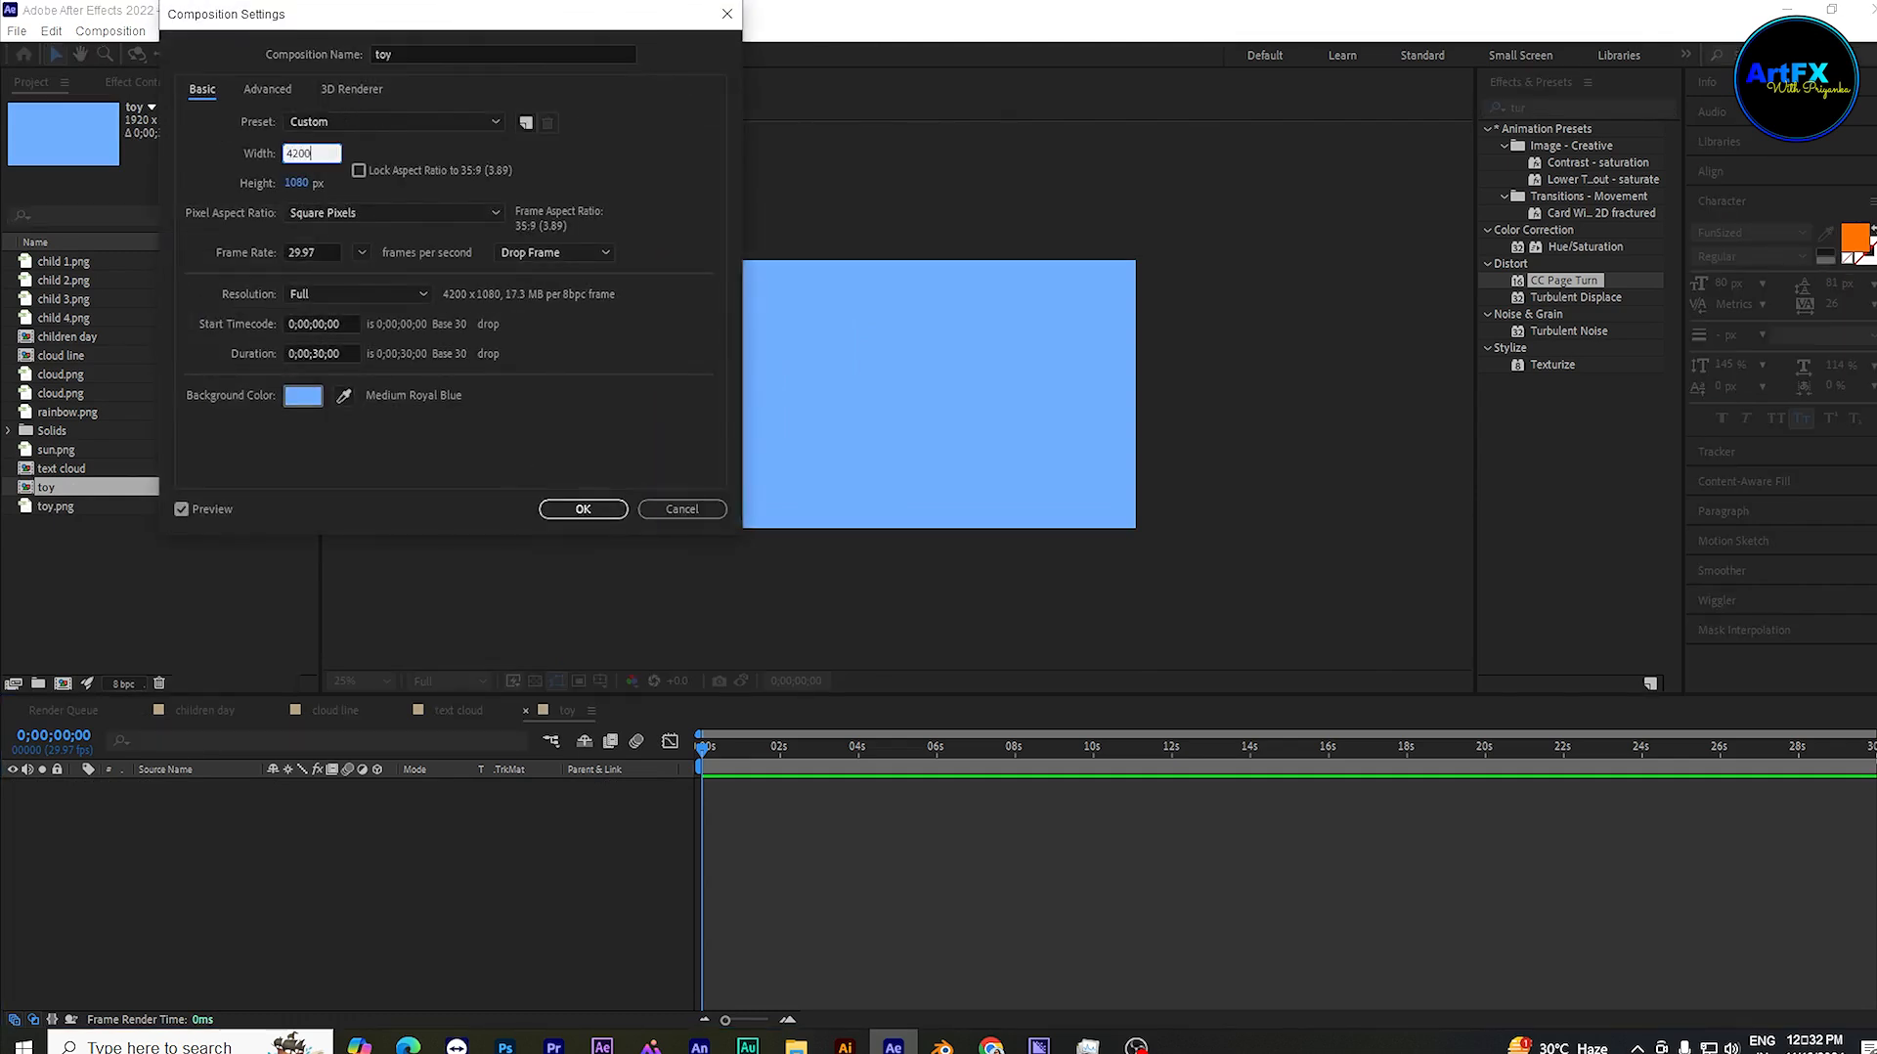
{"action": "left_click", "coordinate": [604, 512]}
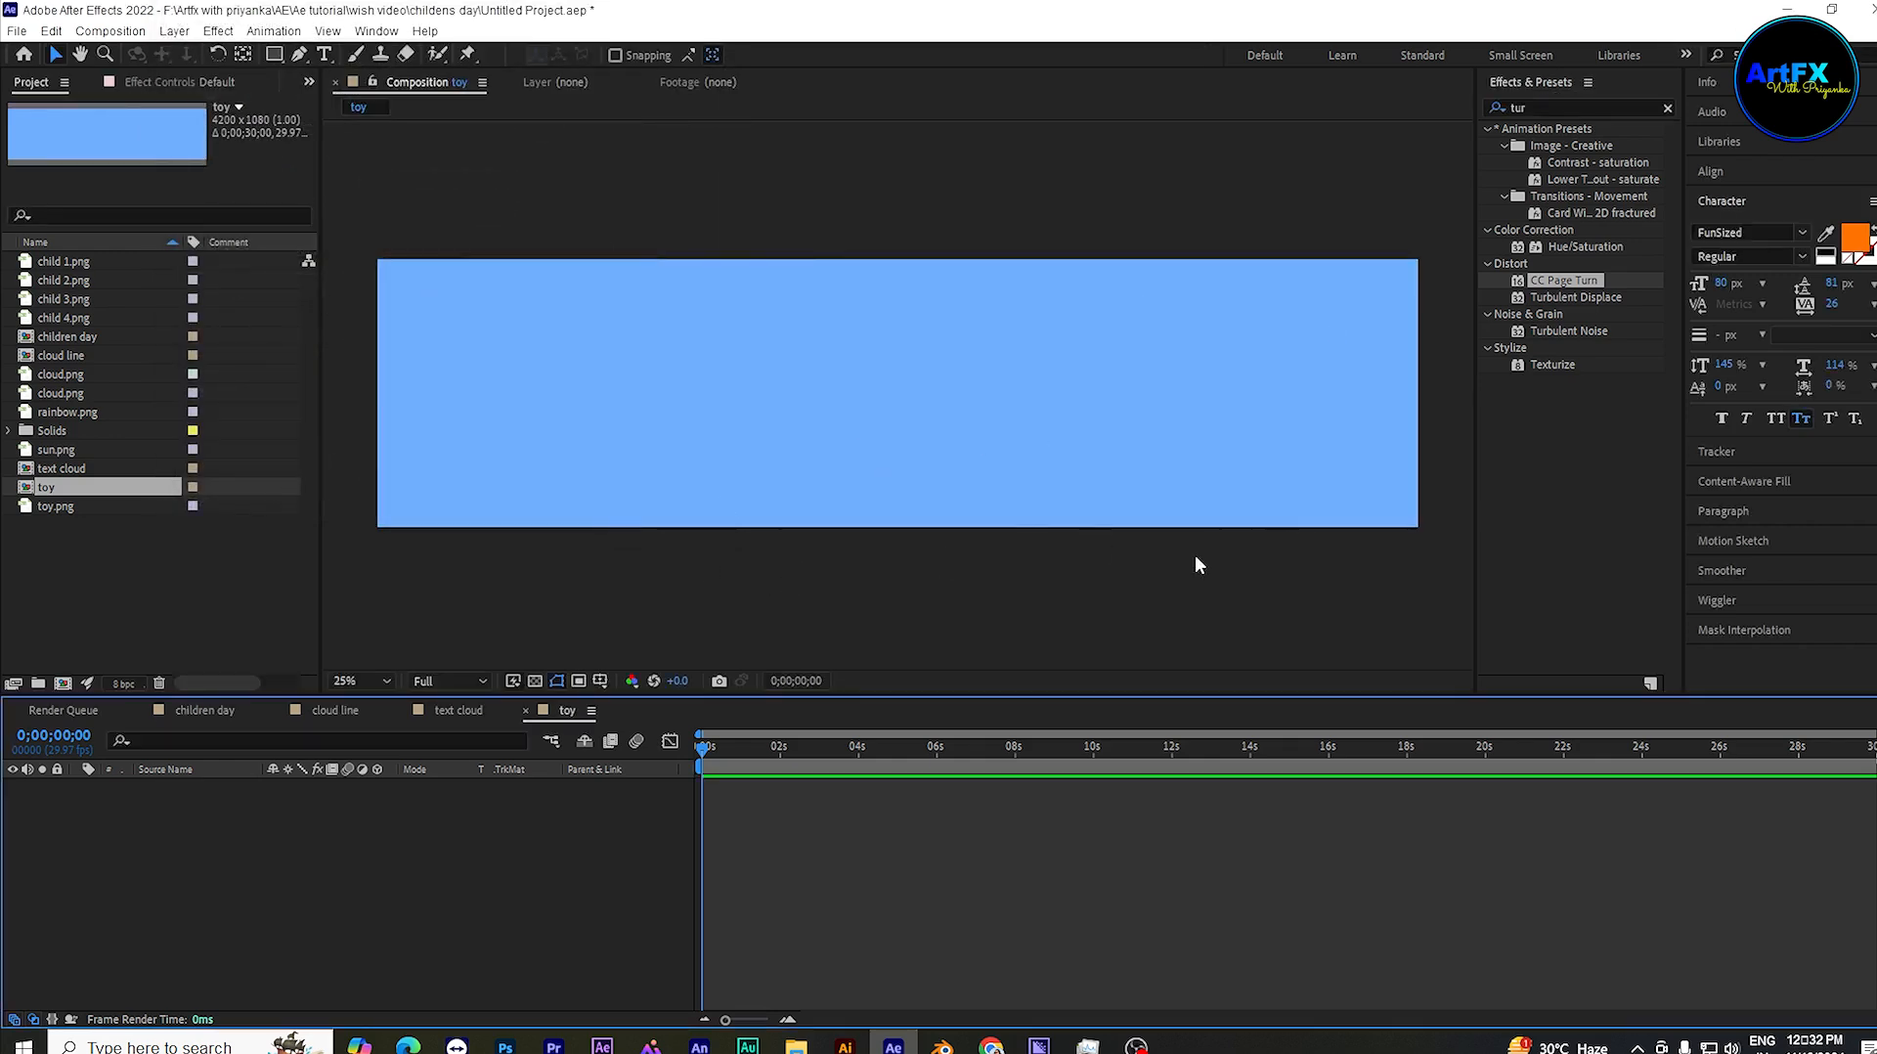
Step: Add toy.png to the toy composition and draw a rectangular mask around the blue plane
{"action": "left_click", "coordinate": [98, 507]}
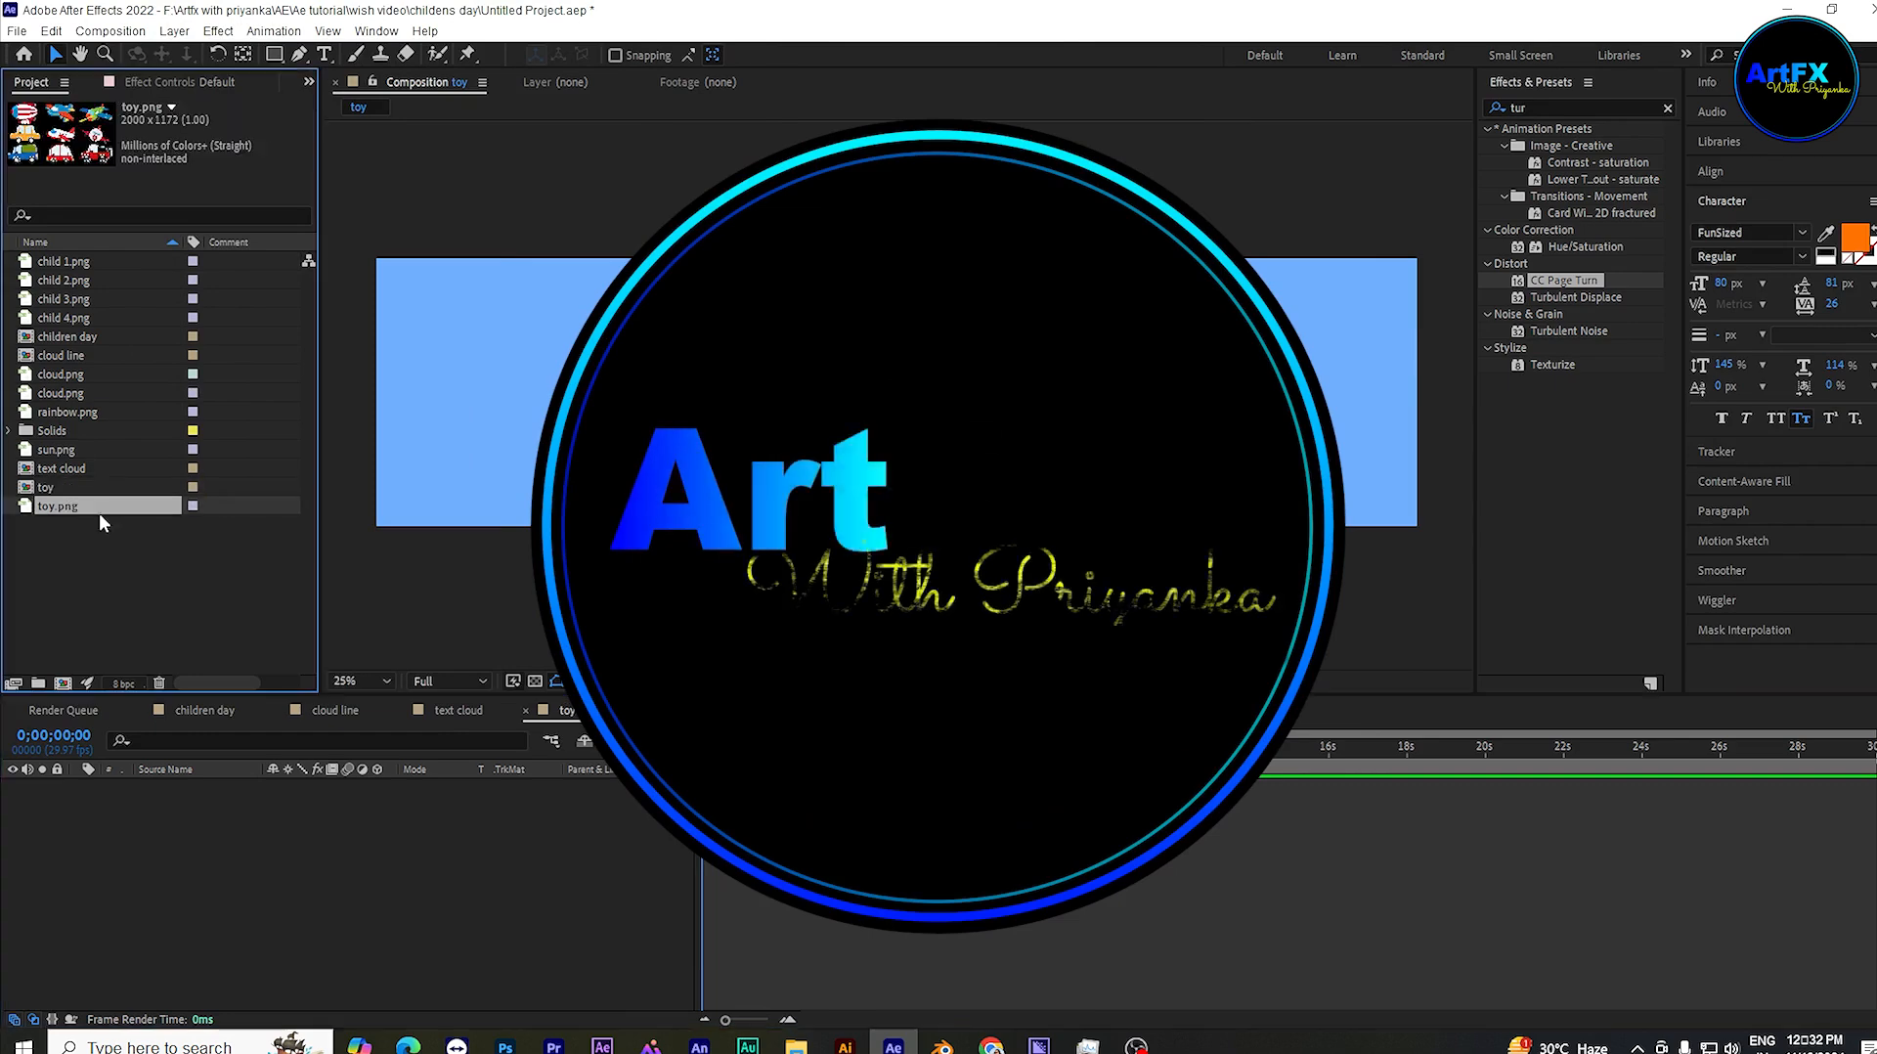
{"action": "left_click_drag", "start_coordinate": [100, 515], "coordinate": [227, 842]}
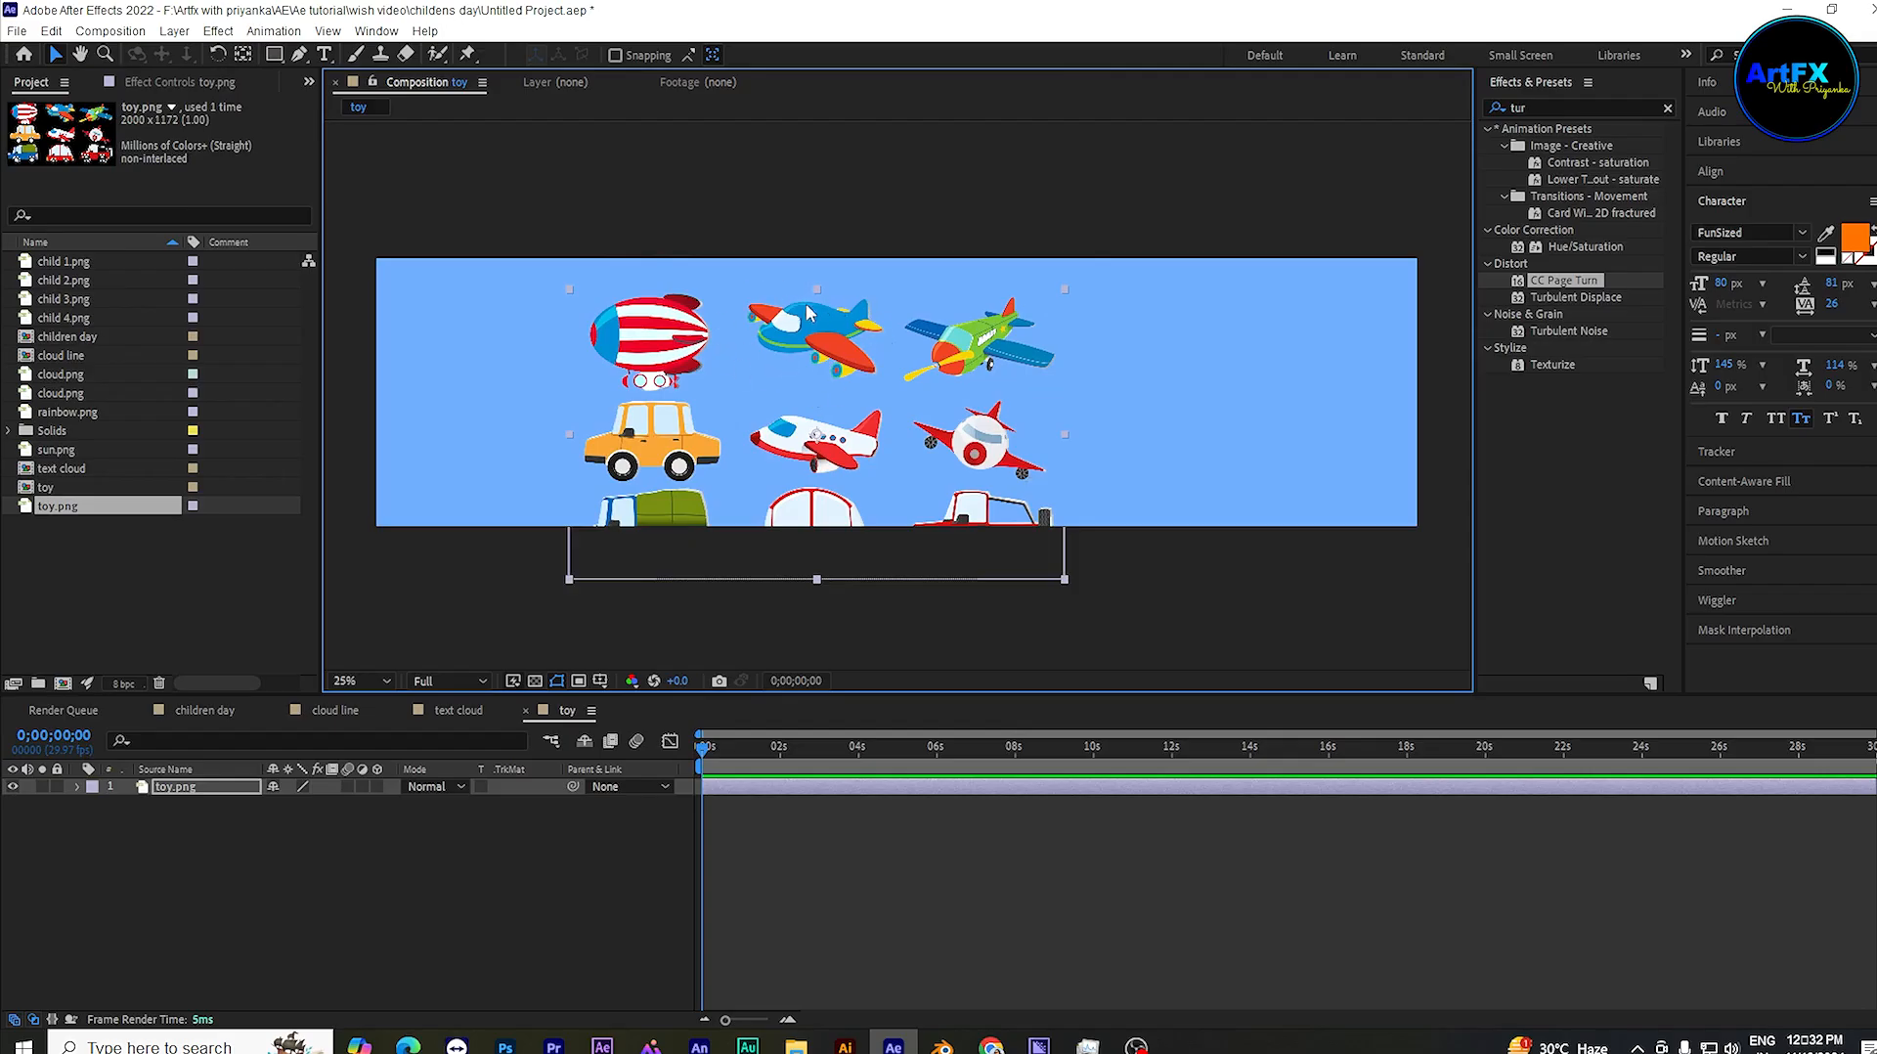
{"action": "left_click", "coordinate": [275, 55]}
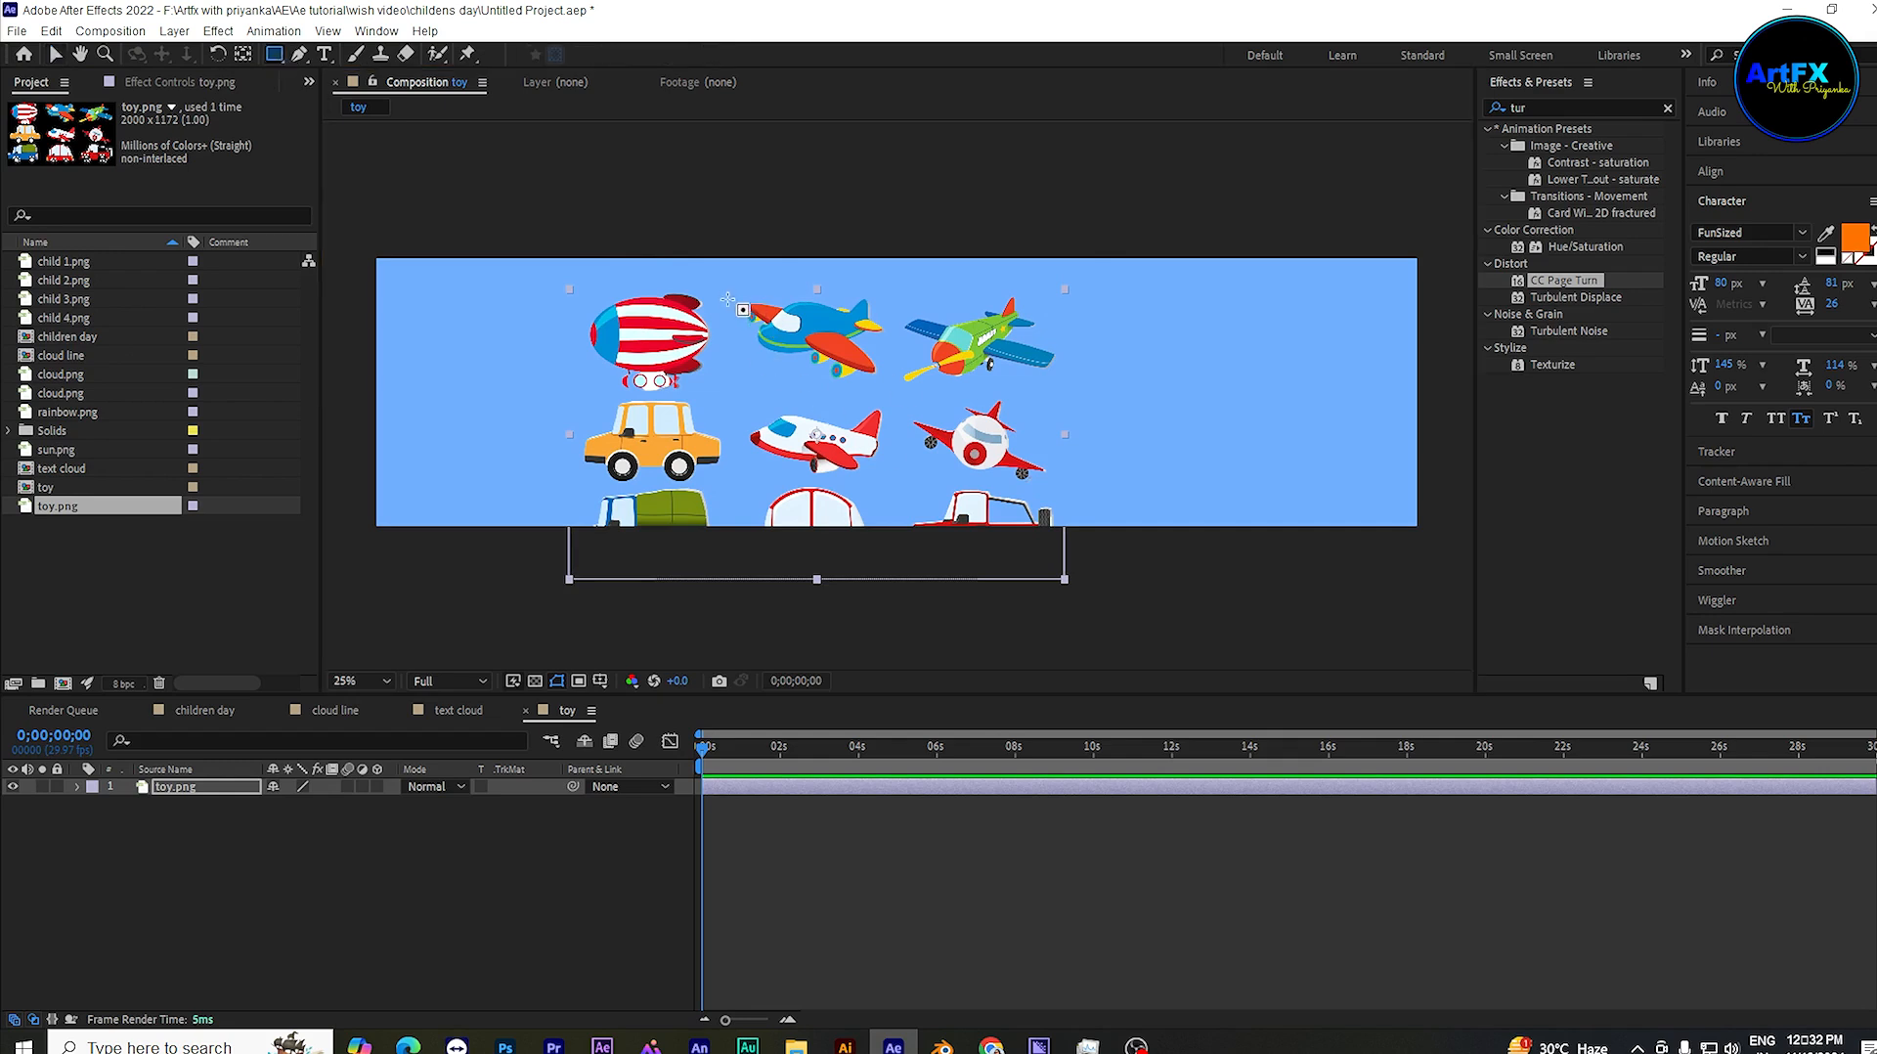
{"action": "left_click_drag", "start_coordinate": [721, 274], "coordinate": [898, 385]}
Step: Flip the plane horizontally about its centre at -50, 50% scale and move it to the left end of the composition
{"action": "left_click", "coordinate": [209, 790]}
{"action": "key", "text": "y"}
{"action": "key", "text": "s"}
{"action": "left_click", "coordinate": [295, 803]}
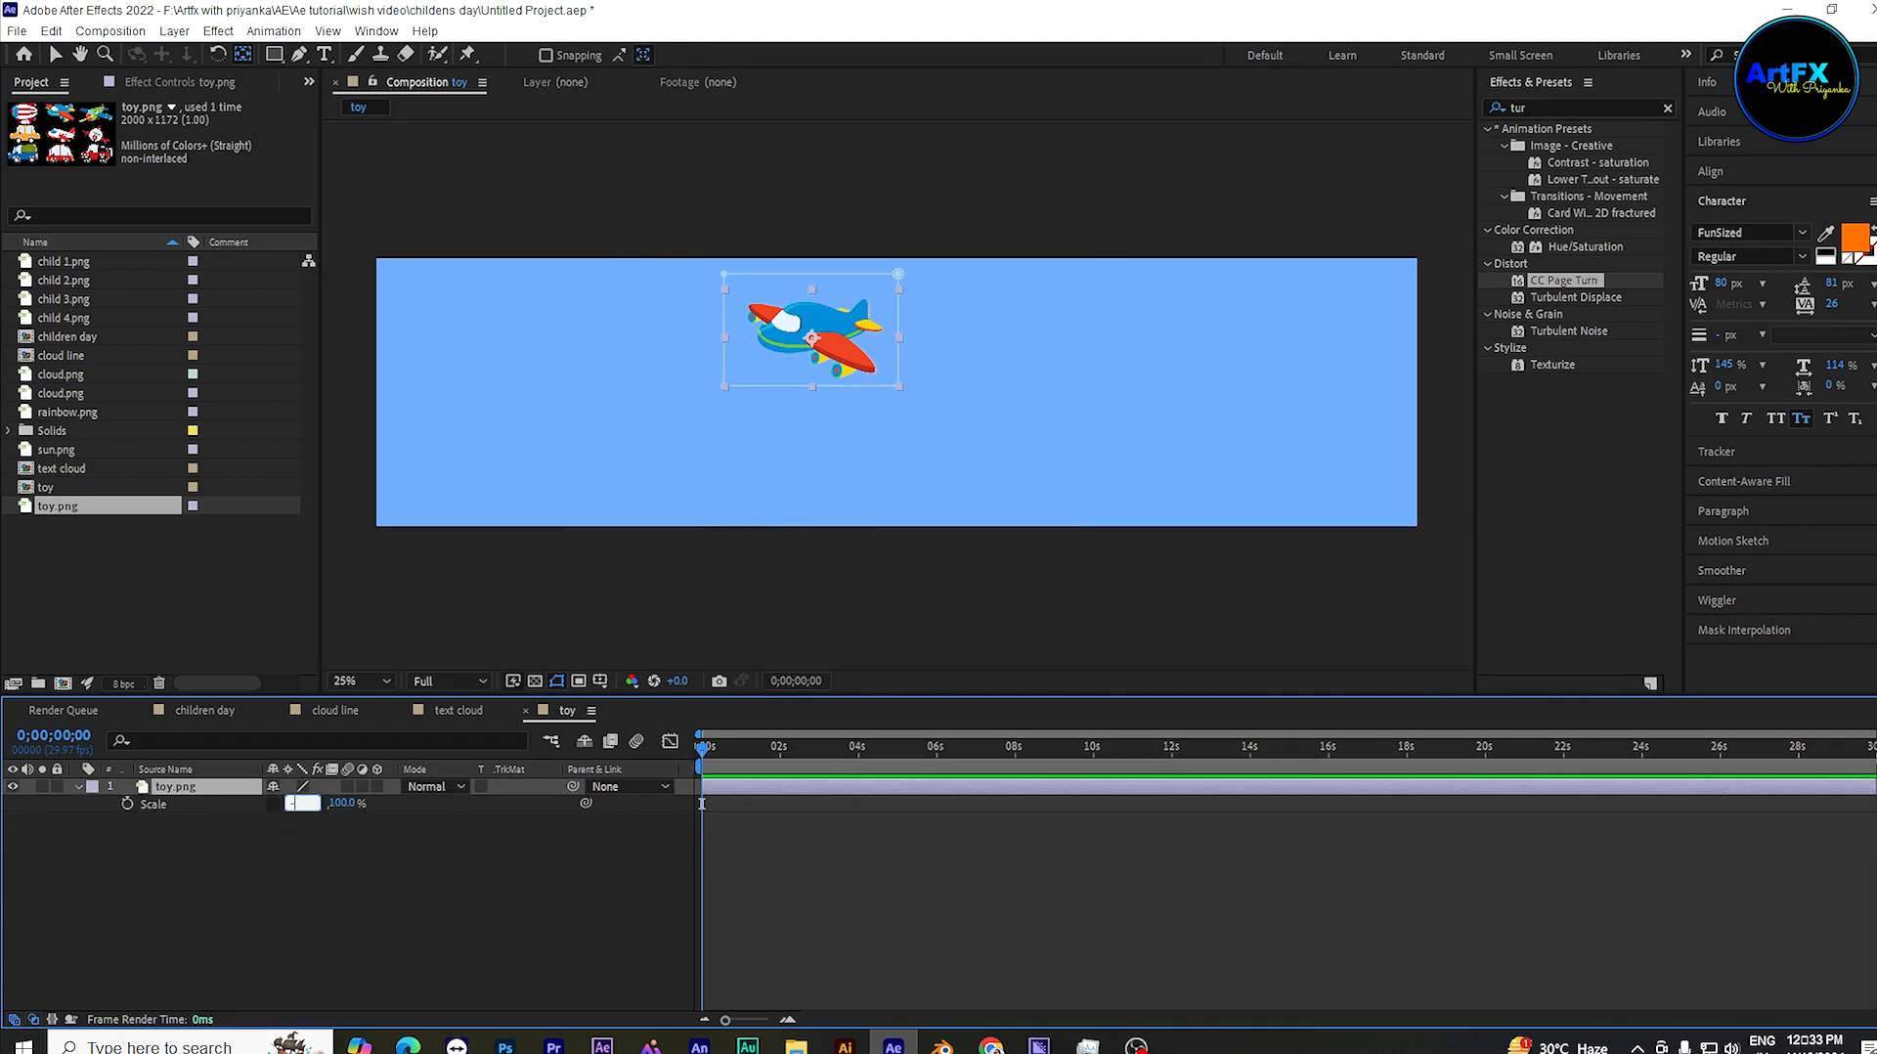
{"action": "type", "text": "-100"}
{"action": "key", "text": "Return"}
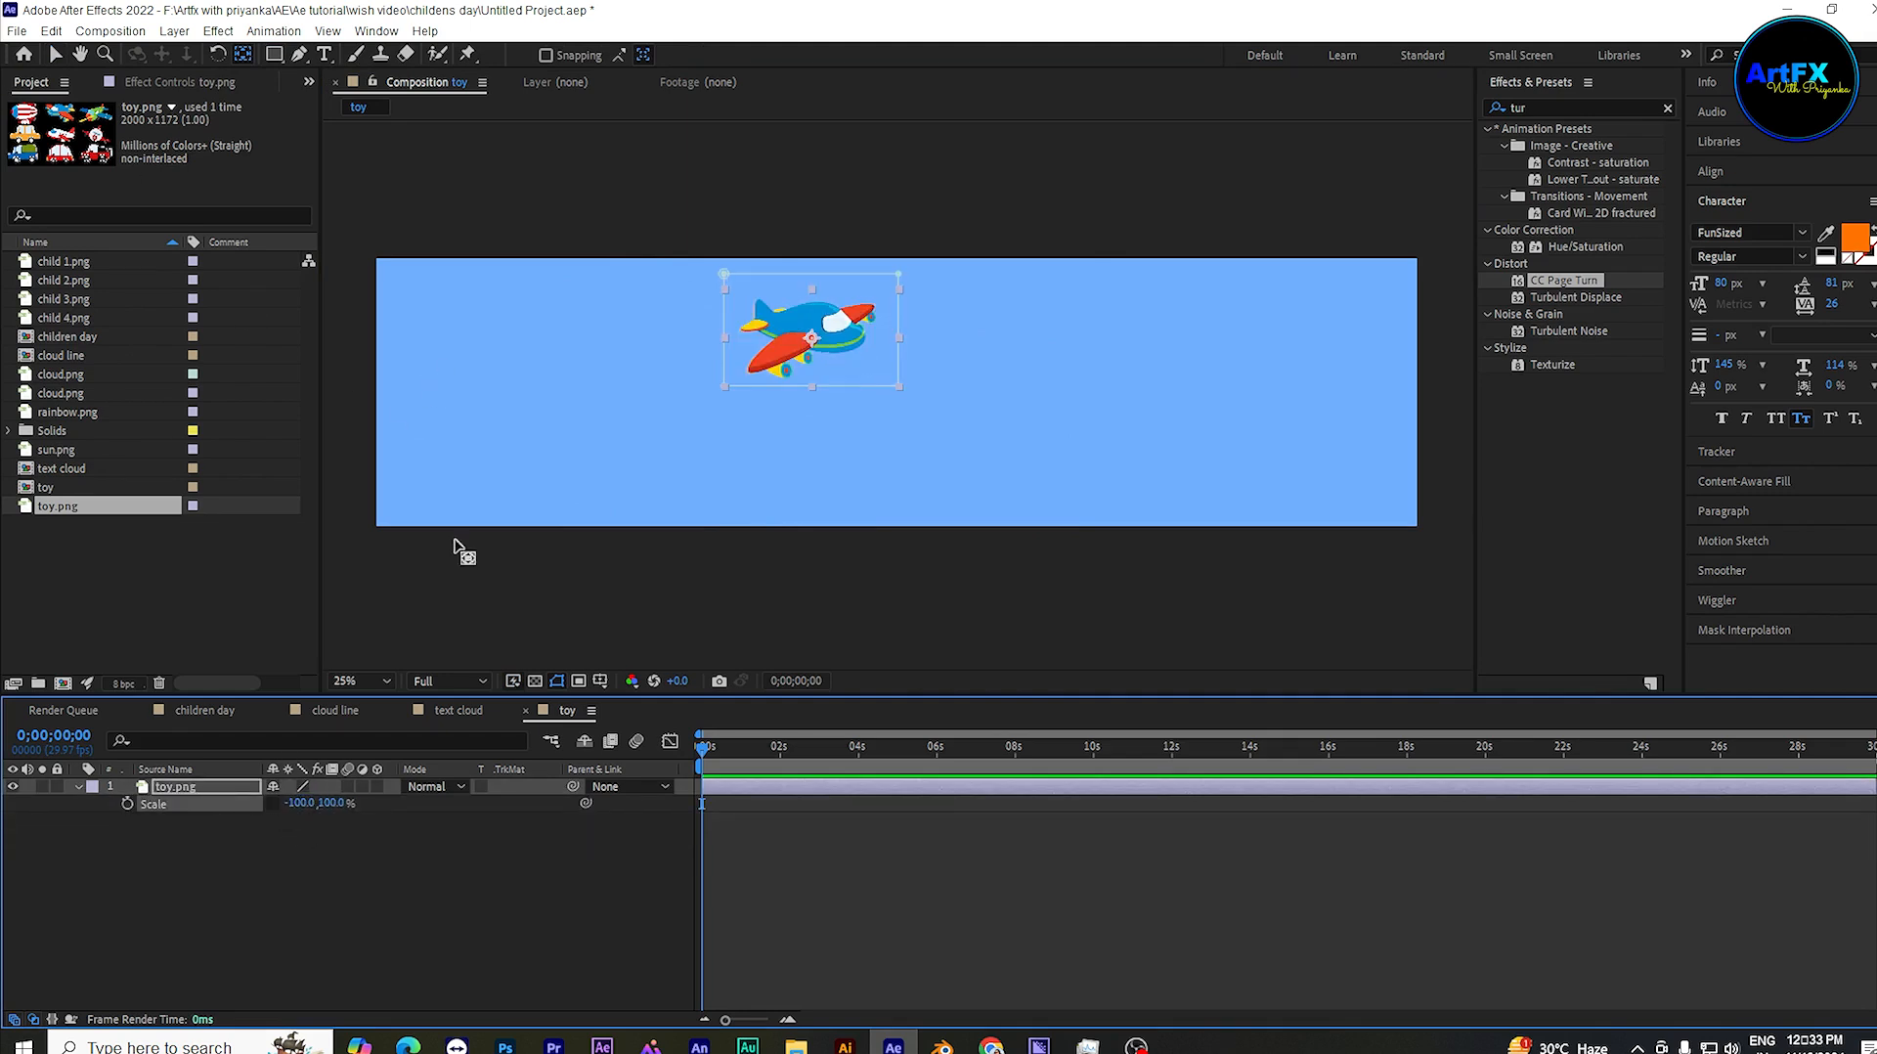
{"action": "left_click", "coordinate": [55, 55]}
{"action": "left_click_drag", "start_coordinate": [817, 329], "coordinate": [464, 397]}
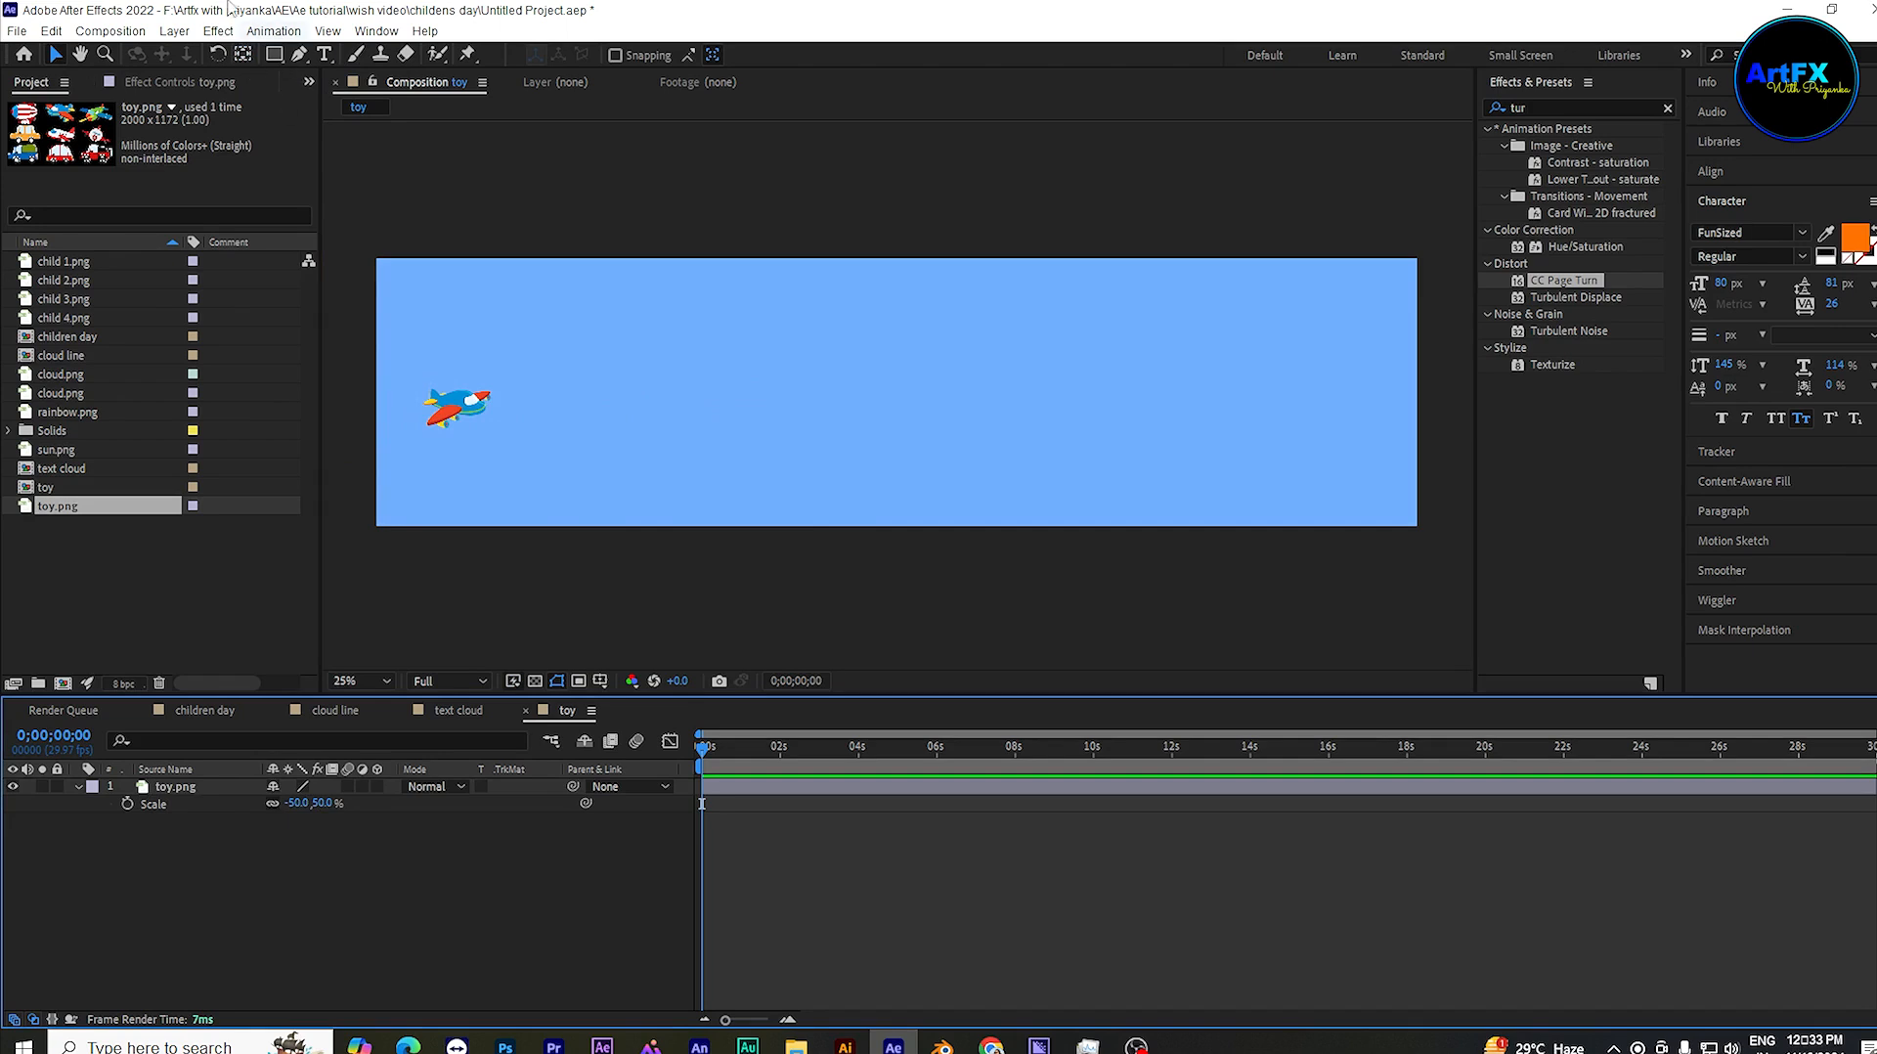
Step: Draw a wavy curved path with the Pen tool from the composition's left edge to its right edge
{"action": "left_click", "coordinate": [299, 55]}
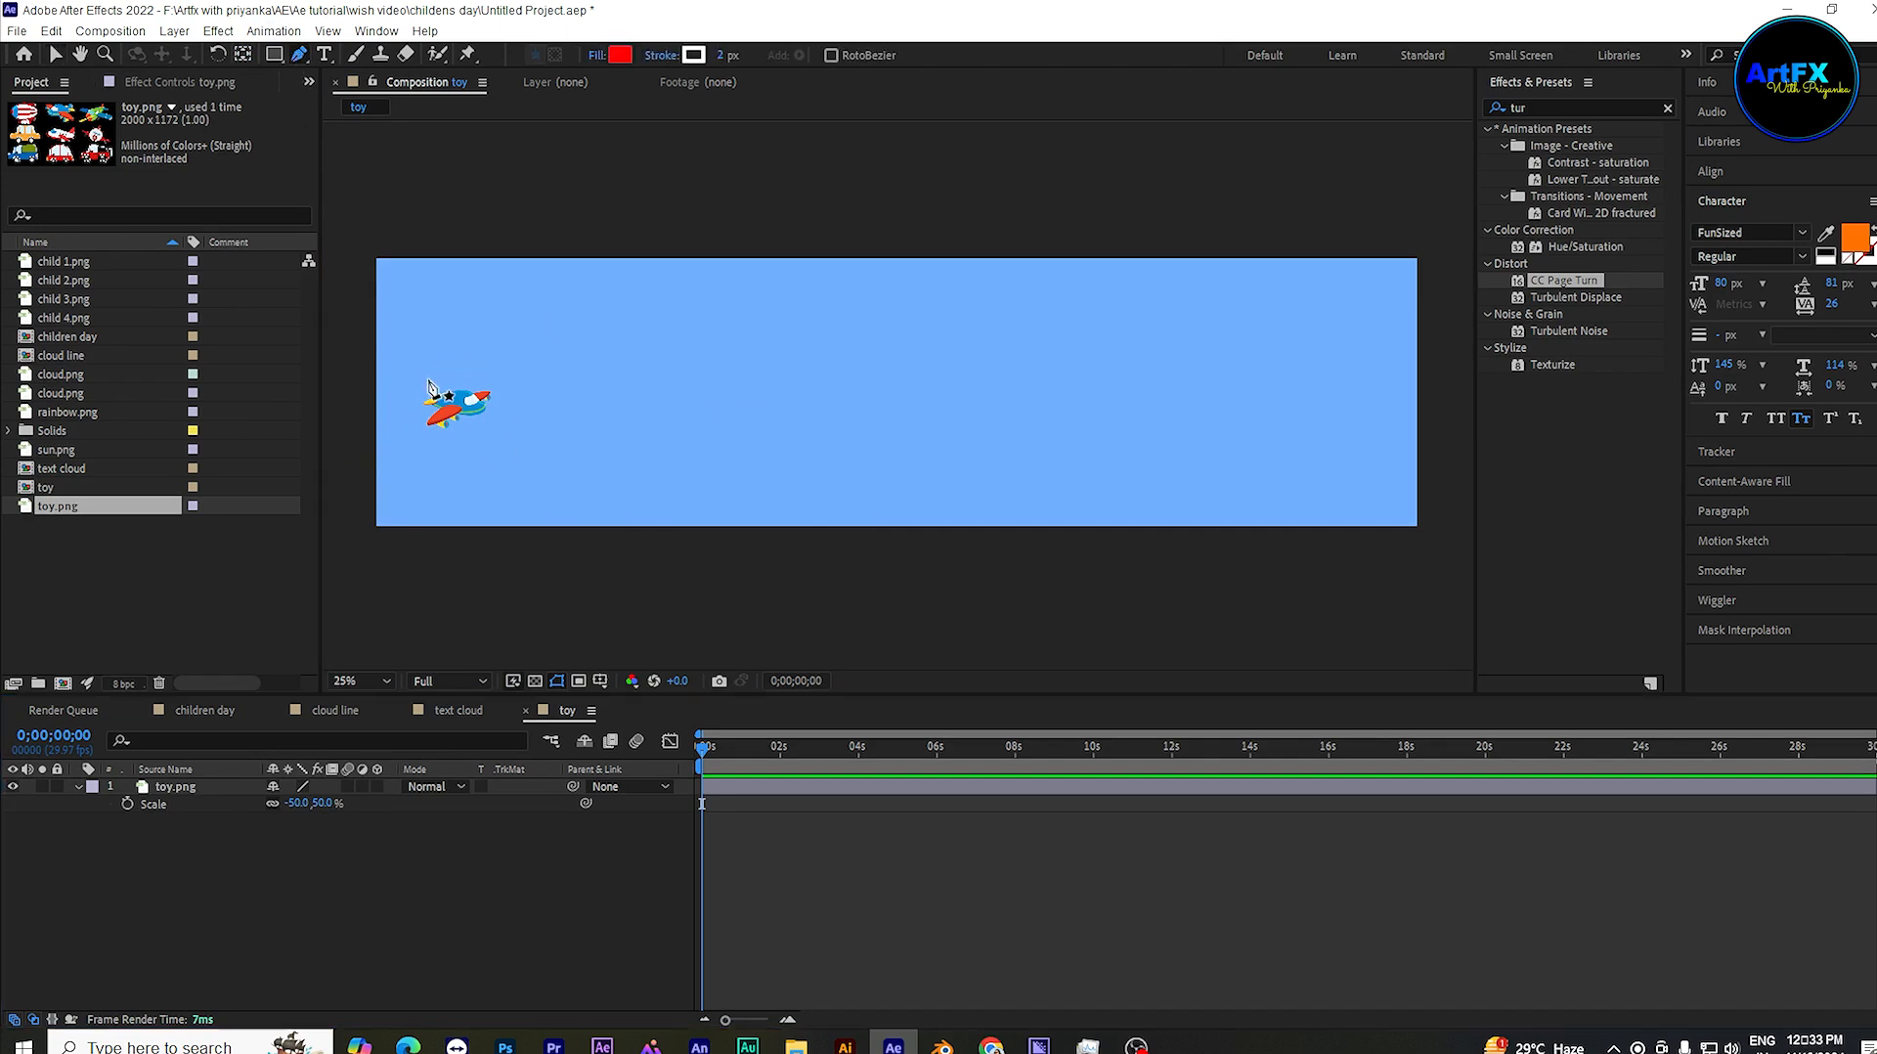
{"action": "left_click", "coordinate": [362, 404]}
{"action": "left_click_drag", "start_coordinate": [528, 344], "coordinate": [584, 366]}
{"action": "left_click_drag", "start_coordinate": [647, 452], "coordinate": [668, 448]}
{"action": "left_click_drag", "start_coordinate": [850, 350], "coordinate": [888, 342]}
{"action": "left_click_drag", "start_coordinate": [999, 427], "coordinate": [1047, 432]}
{"action": "left_click_drag", "start_coordinate": [1169, 348], "coordinate": [1220, 348]}
{"action": "left_click_drag", "start_coordinate": [1311, 431], "coordinate": [1406, 409]}
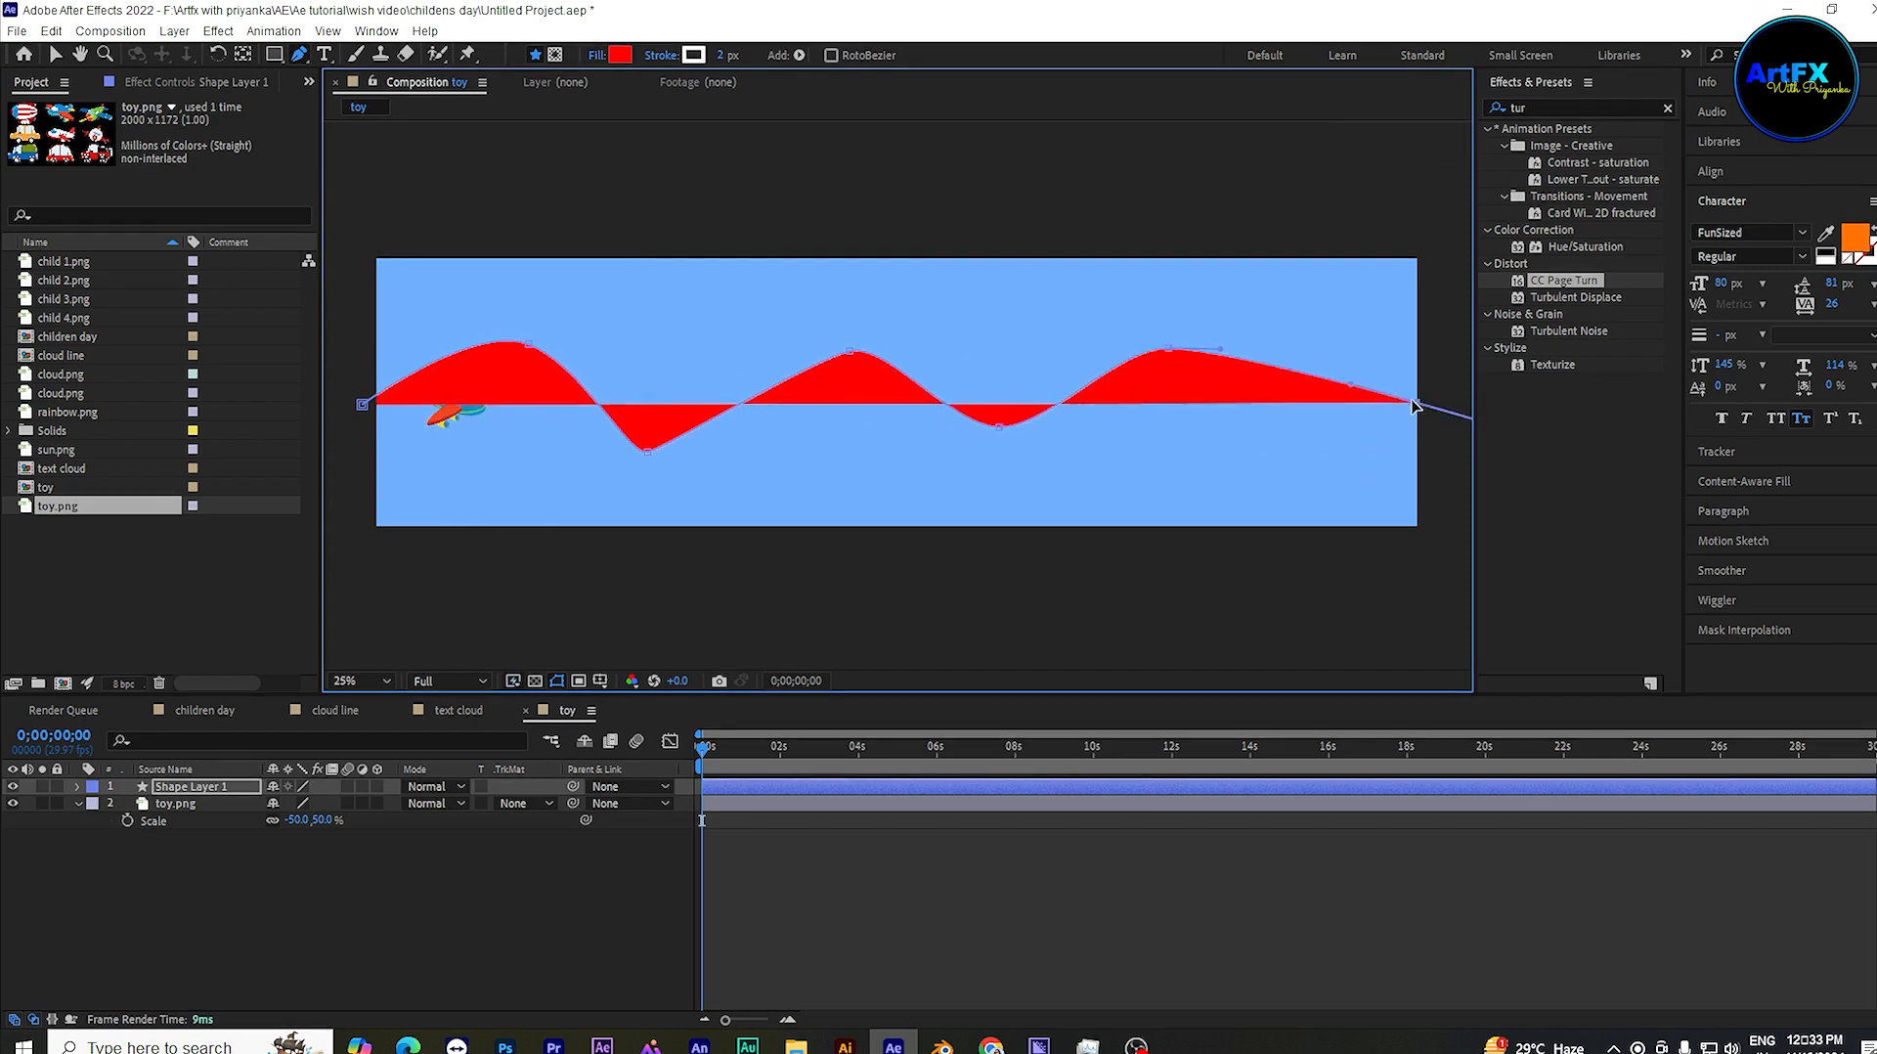
{"action": "left_click", "coordinate": [363, 405]}
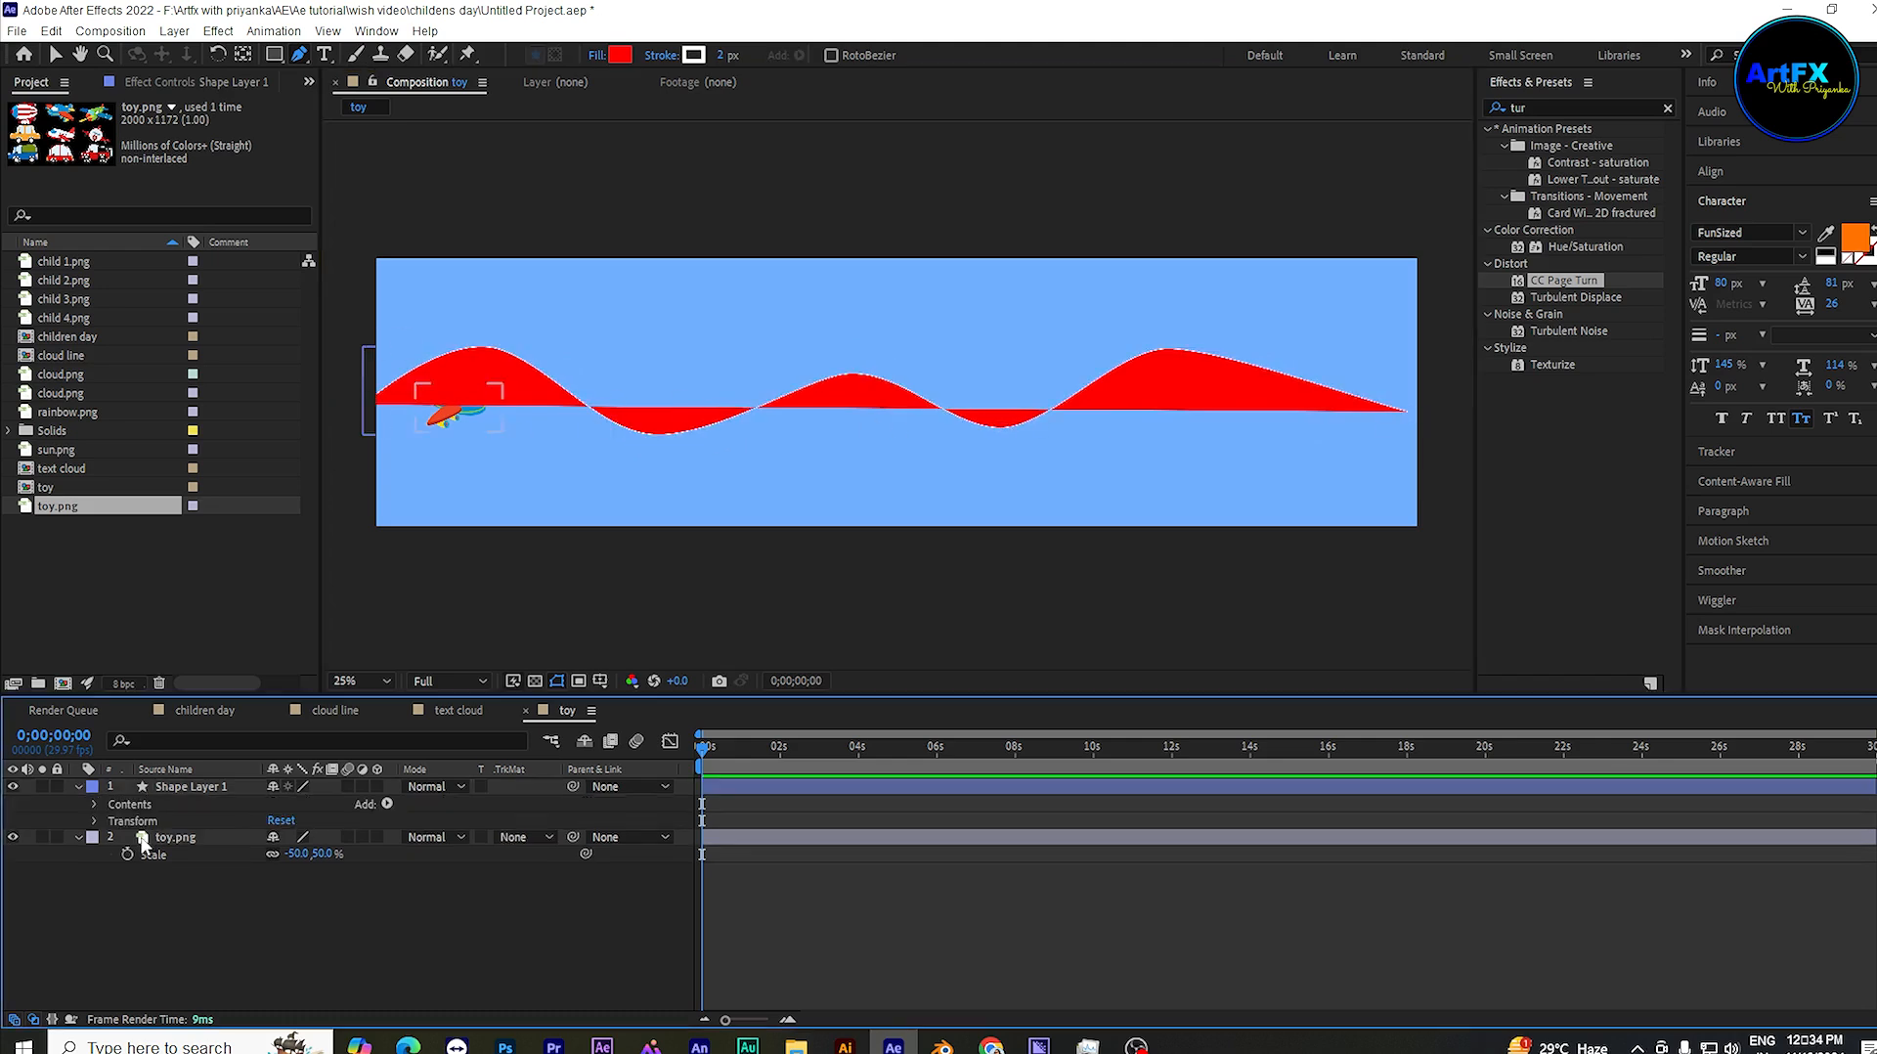
Step: Keyframe the Path property of the wavy shape at the start, copy it, and collapse the shape layer
{"action": "left_click", "coordinate": [95, 804]}
{"action": "left_click", "coordinate": [110, 820]}
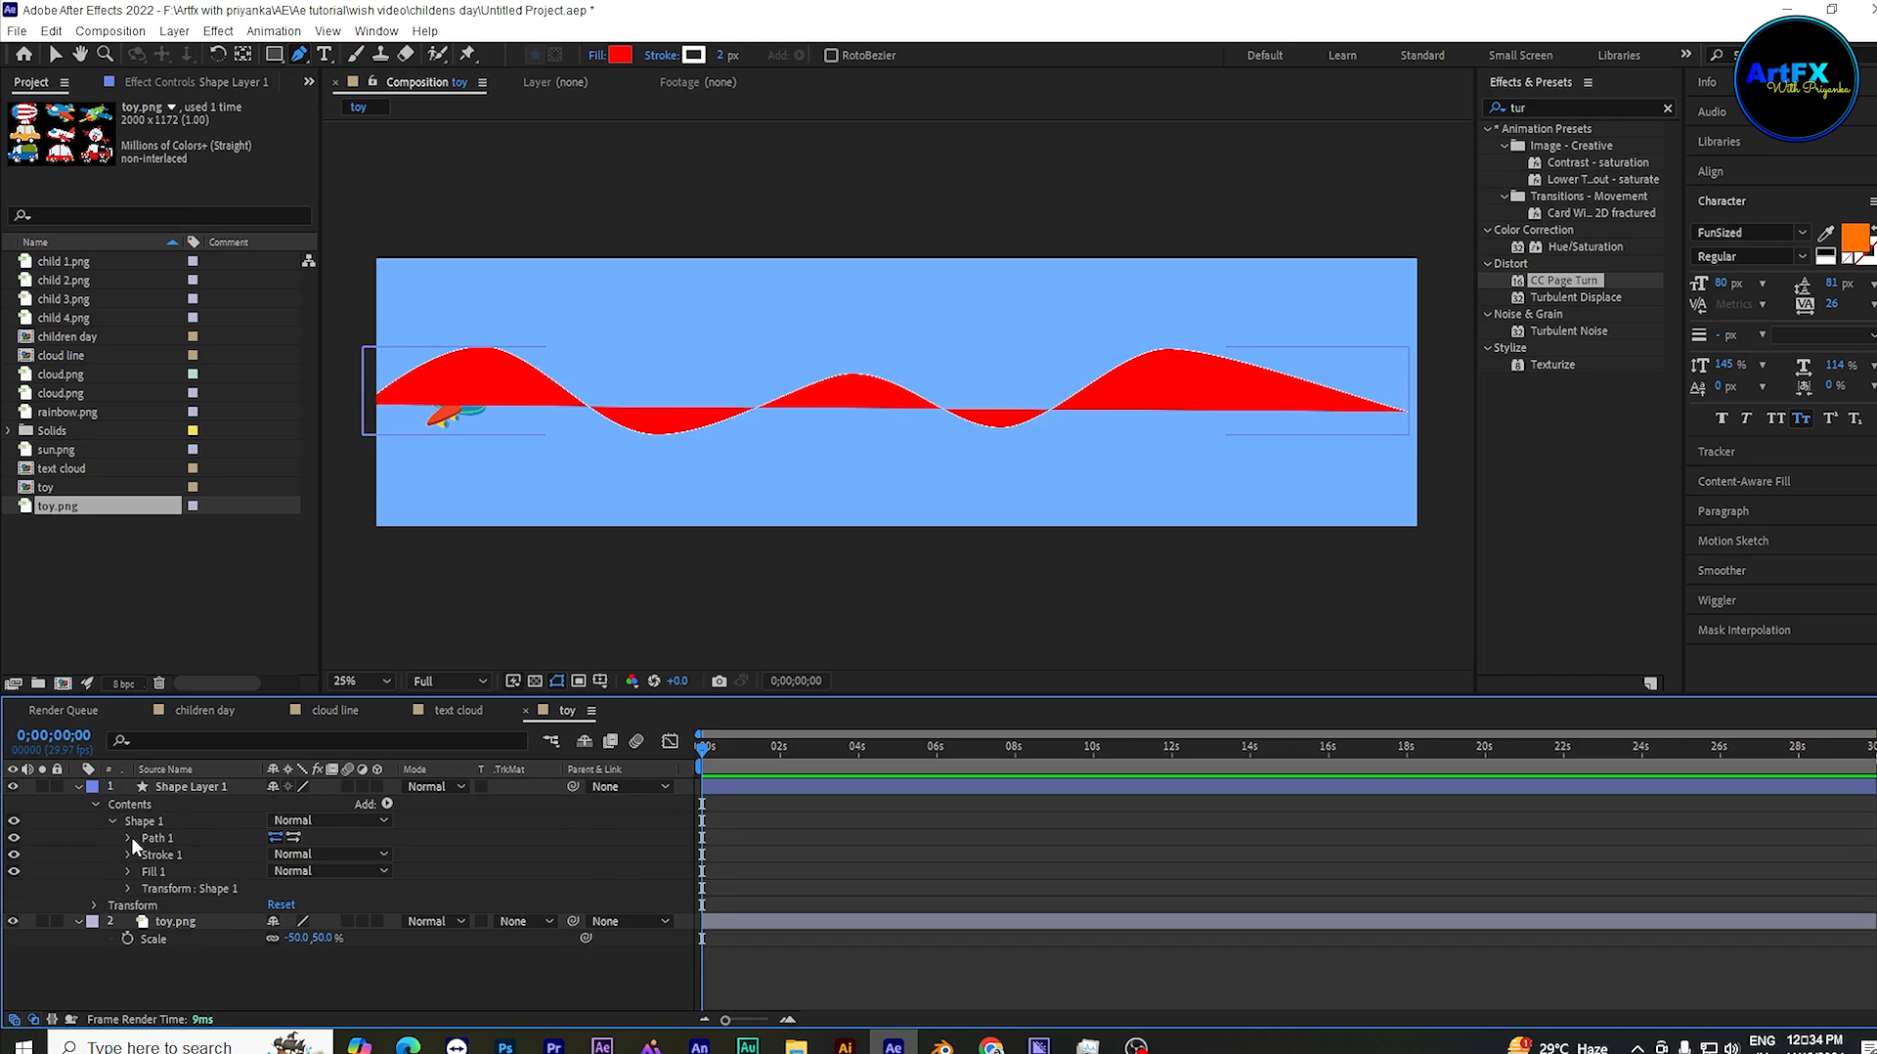
{"action": "left_click", "coordinate": [128, 838]}
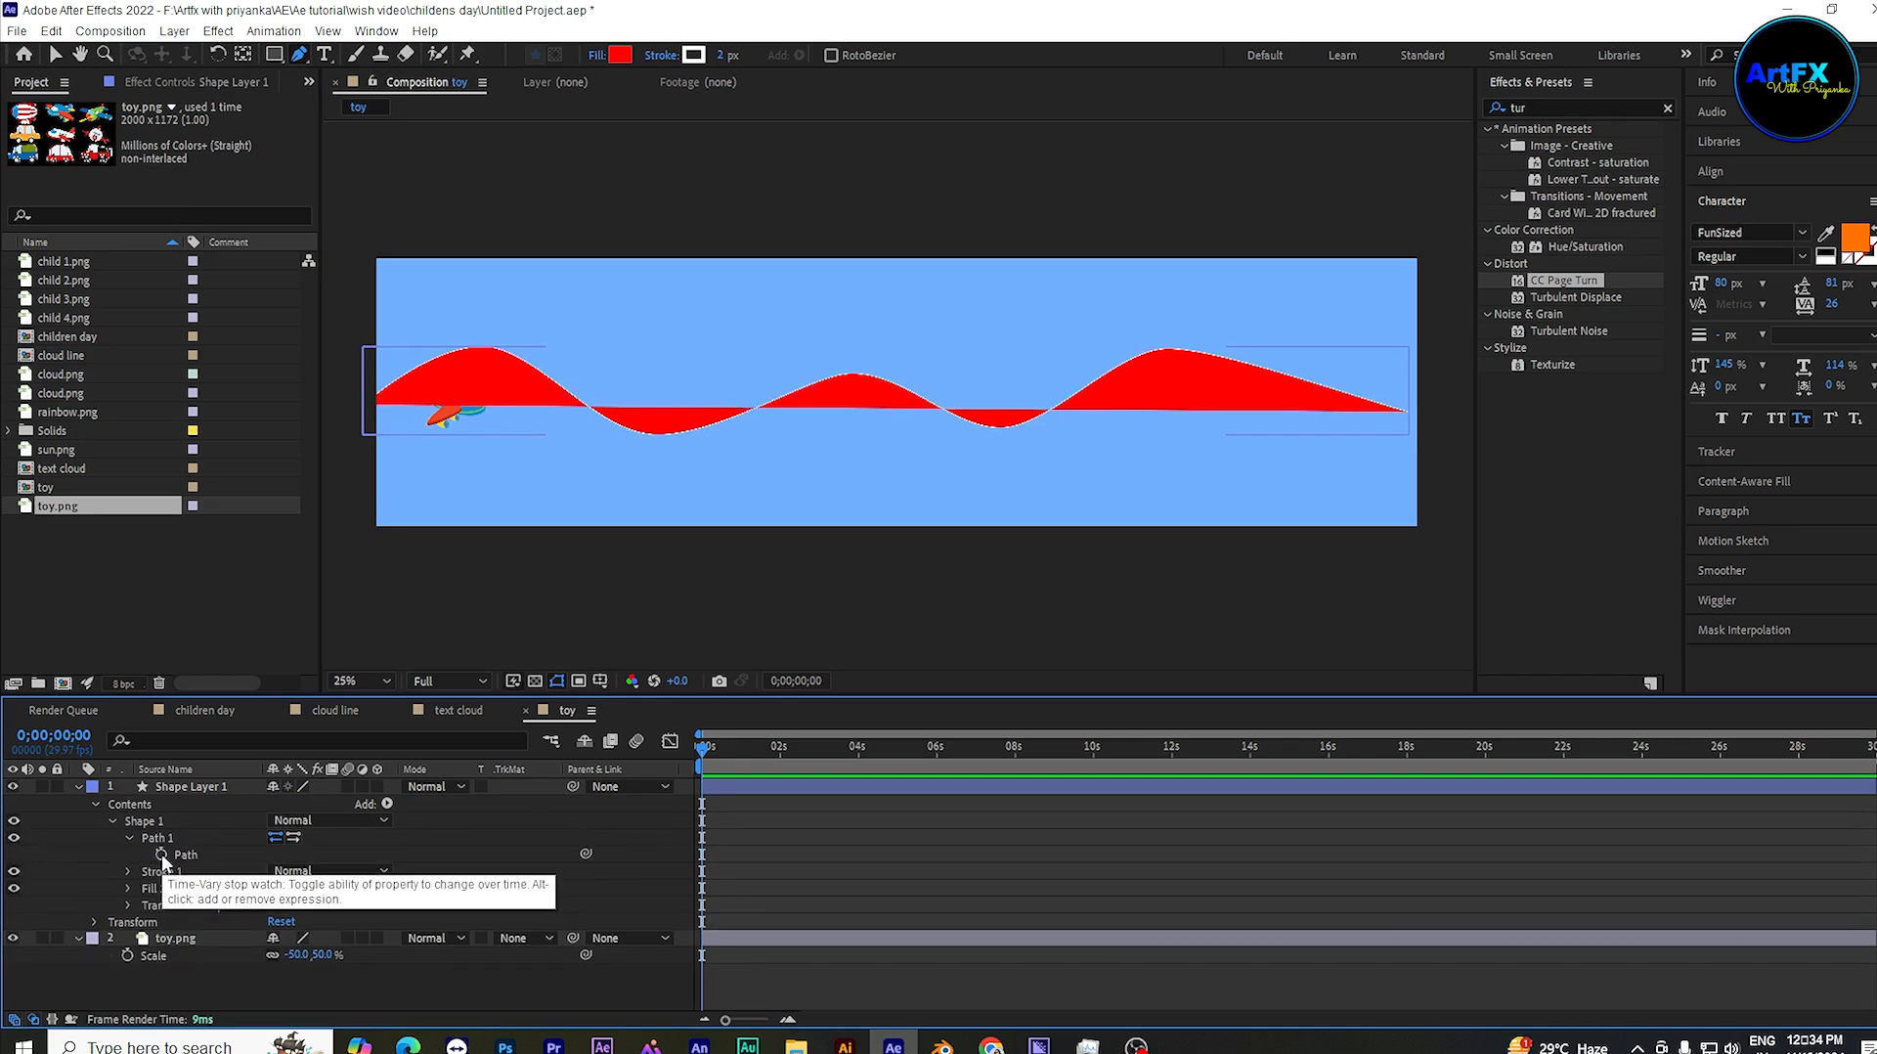
{"action": "left_click", "coordinate": [161, 853]}
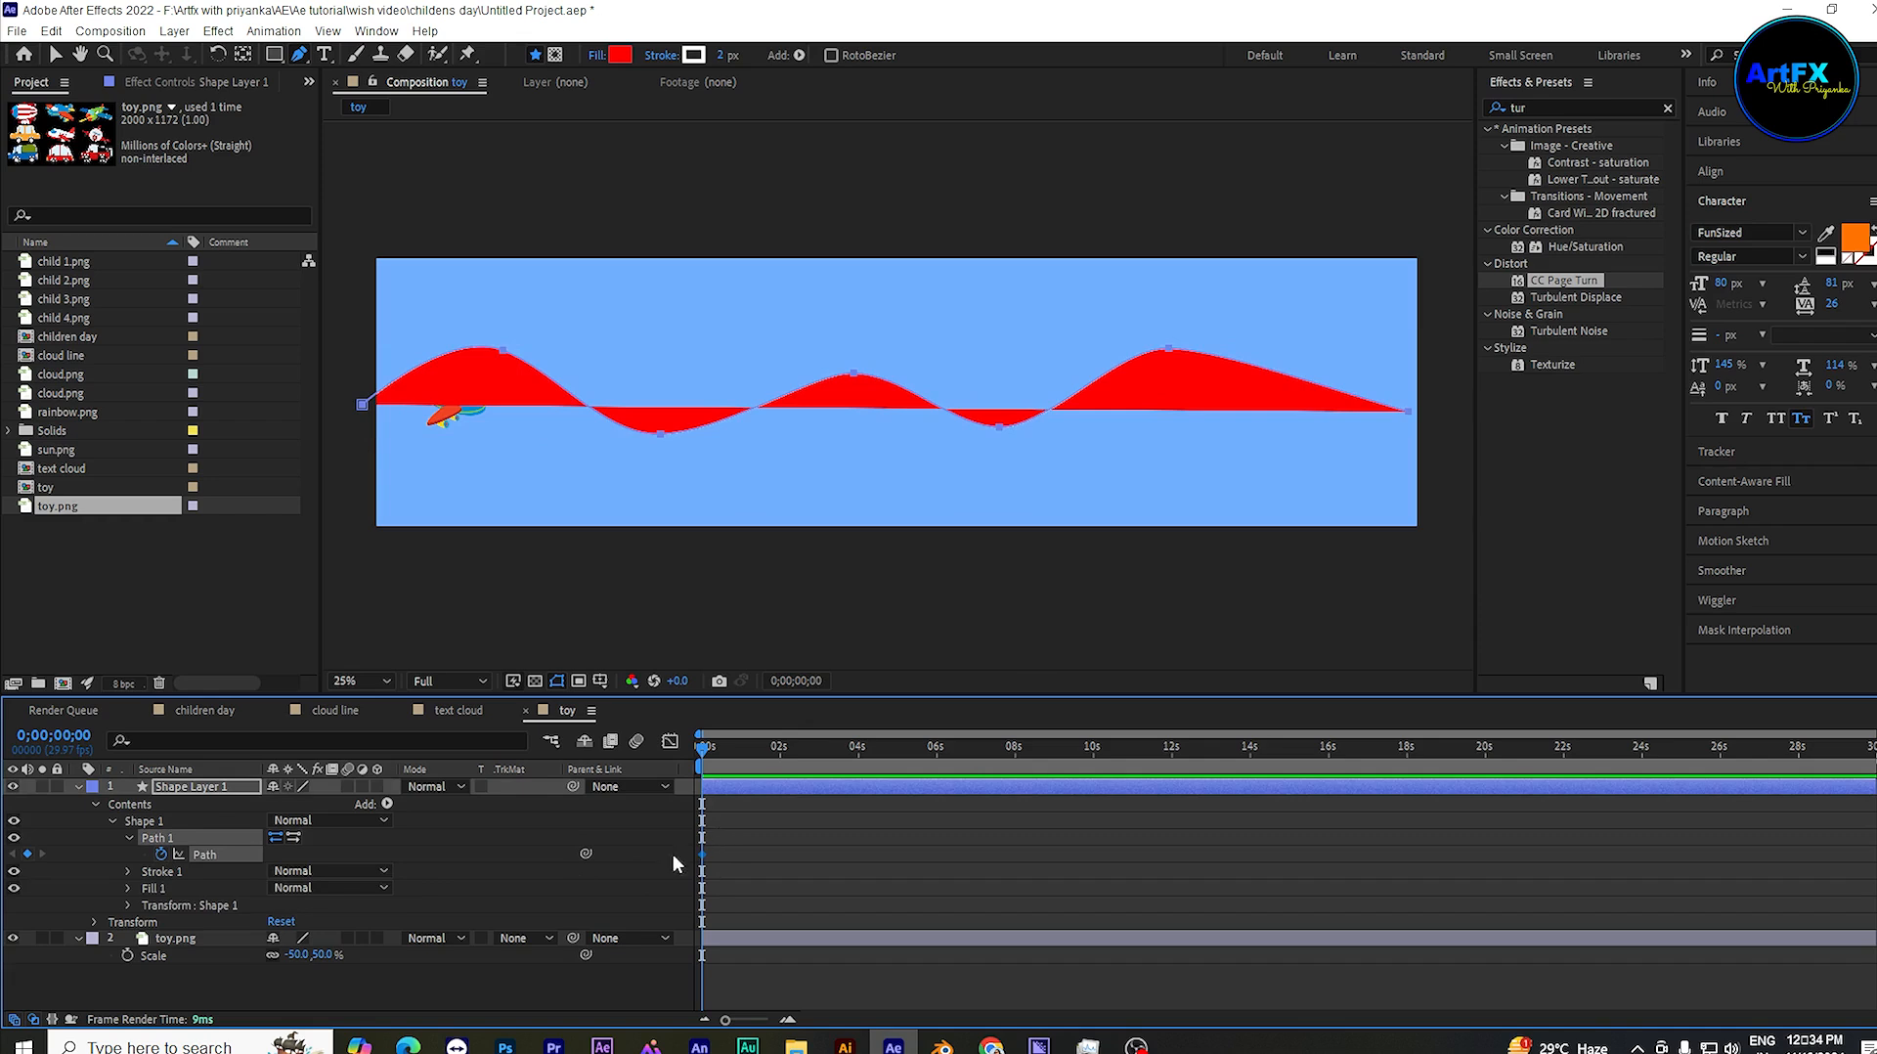
{"action": "left_click", "coordinate": [76, 786]}
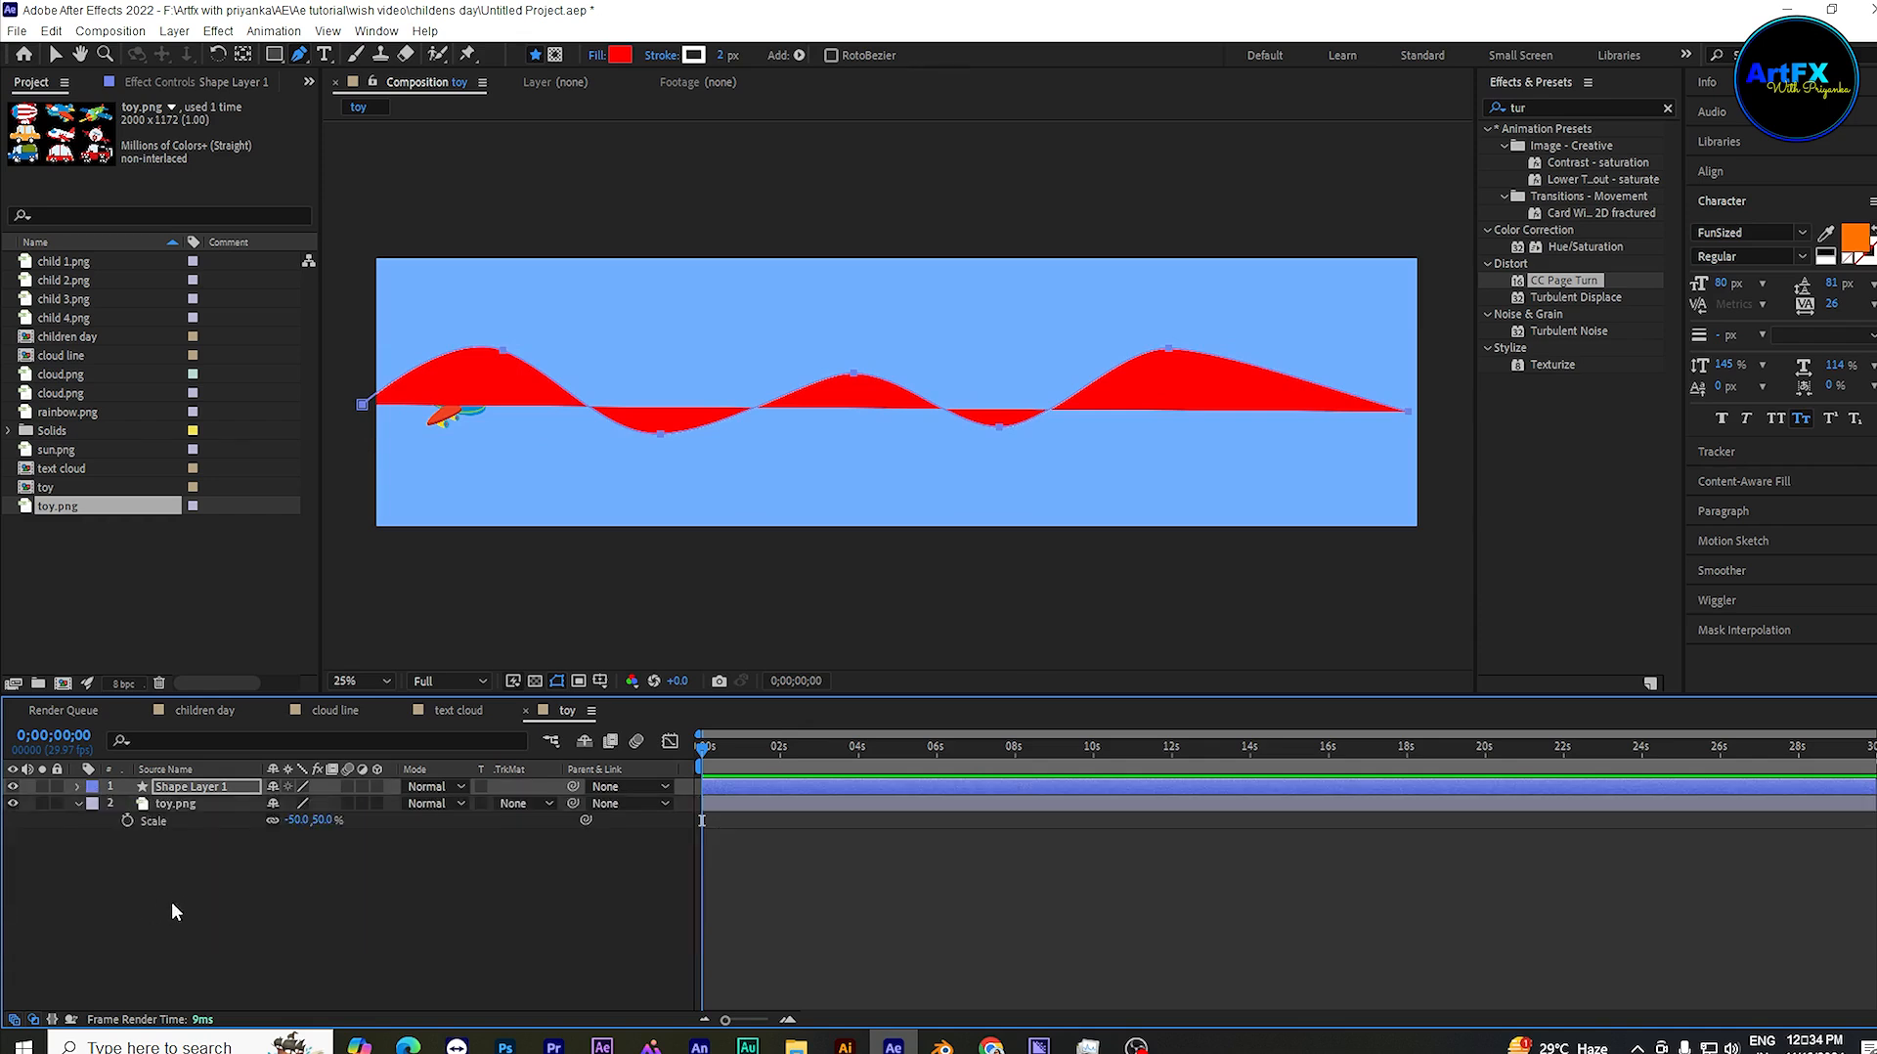
Step: Paste the copied path into the Position property of the toy.png layer
{"action": "left_click", "coordinate": [178, 803]}
{"action": "key", "text": "p"}
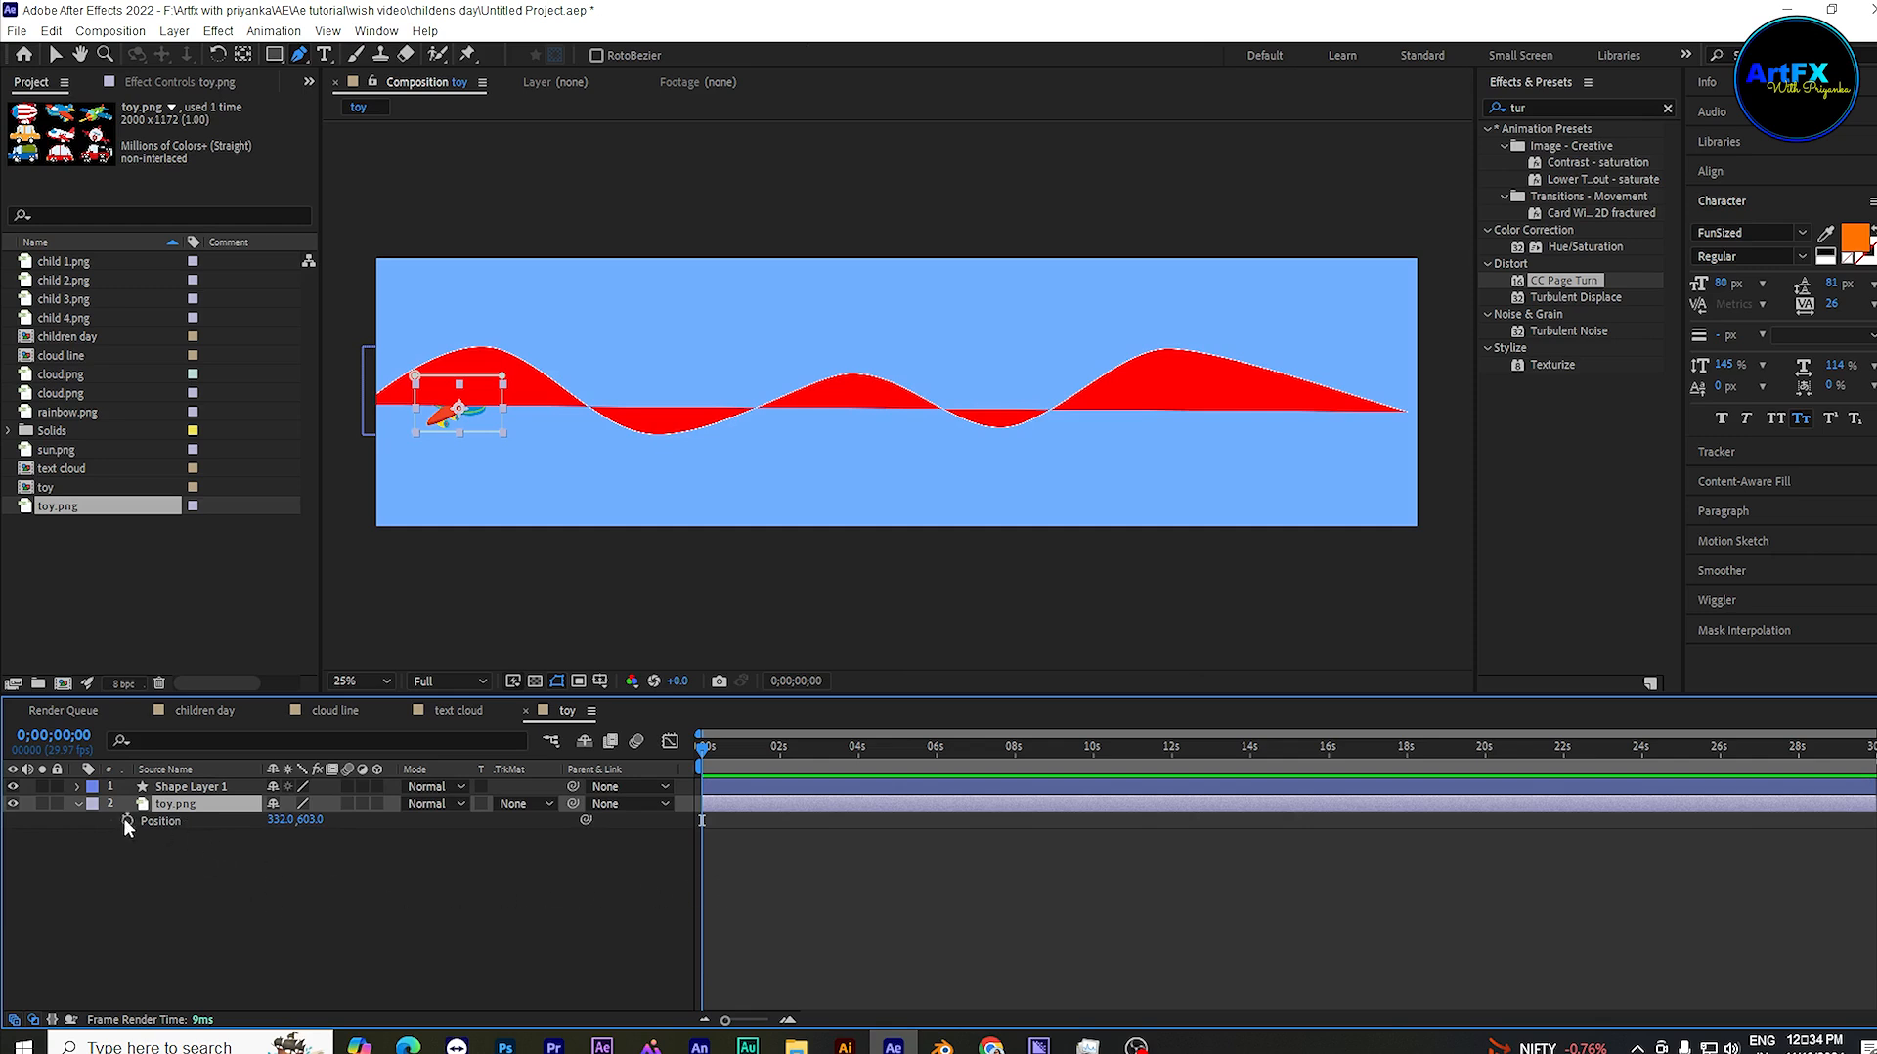
{"action": "left_click", "coordinate": [223, 819]}
{"action": "key", "text": "ctrl+v"}
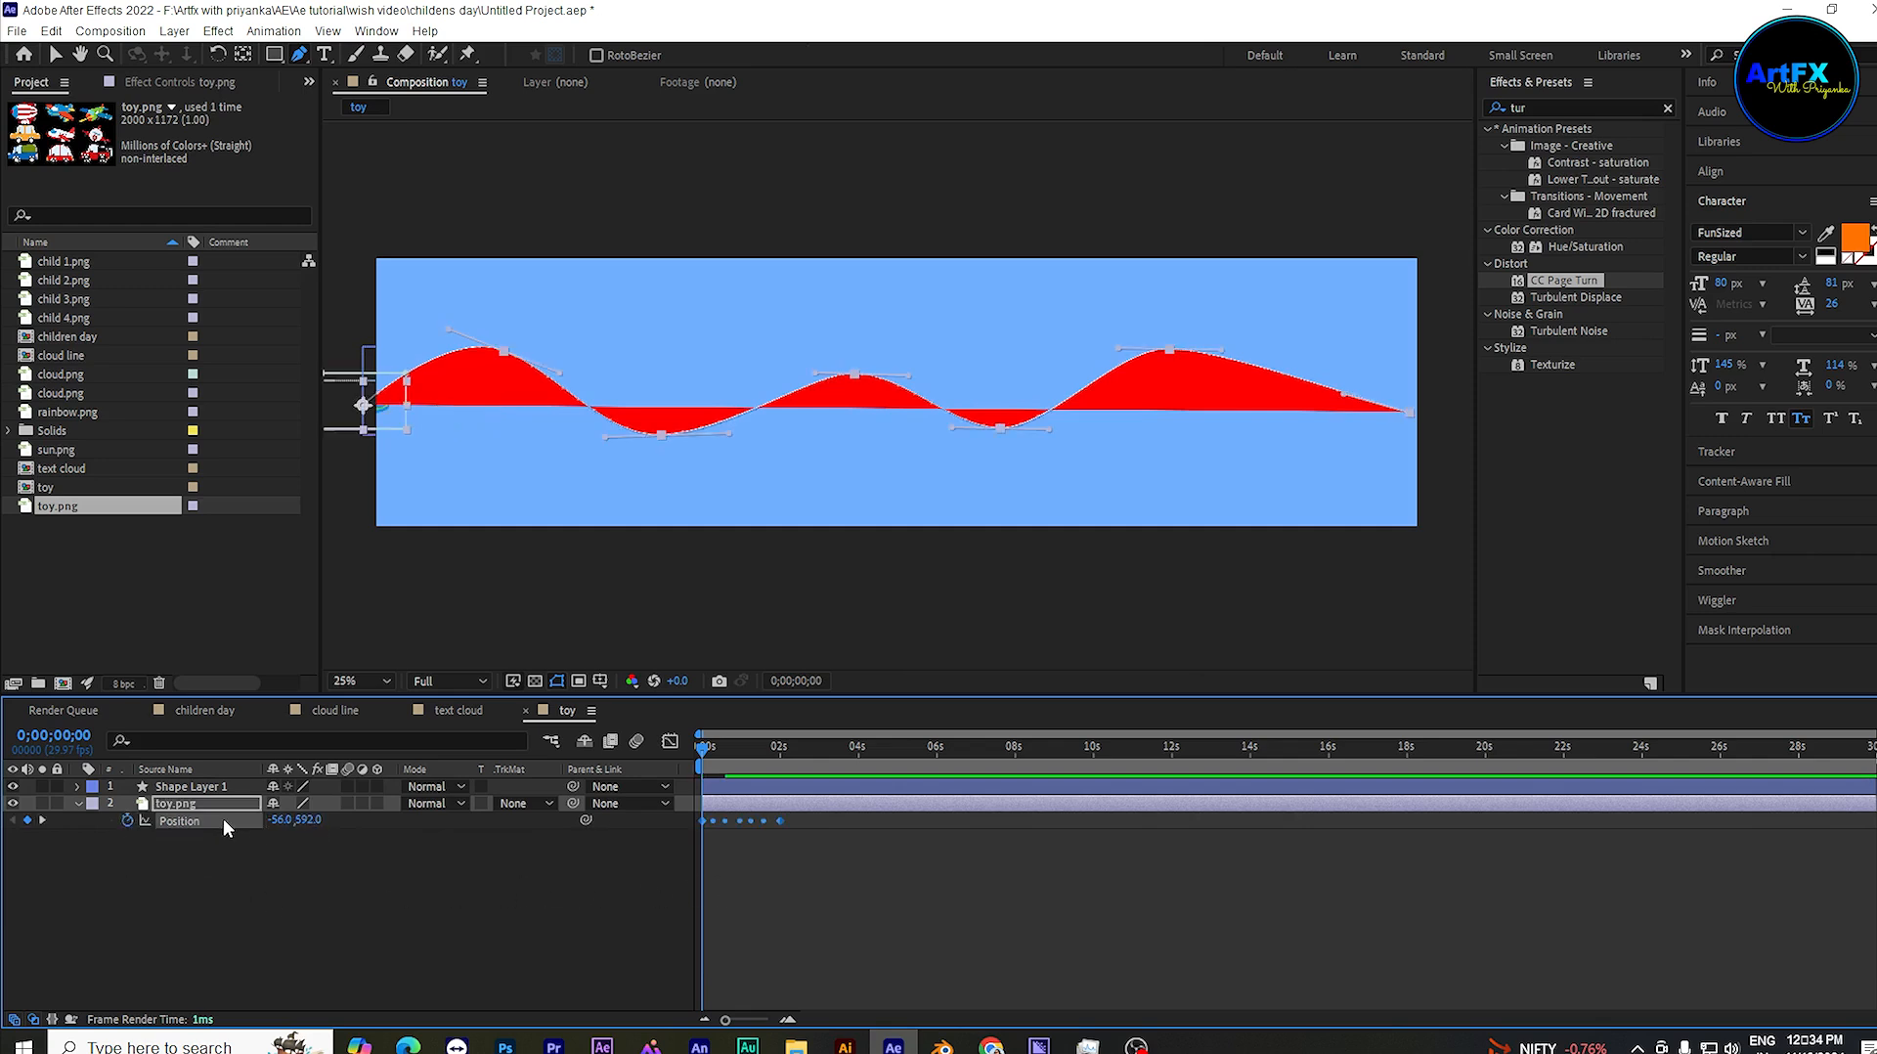
Step: Hide the shape layer and preview the plane flying along the pasted path
{"action": "key", "text": "space"}
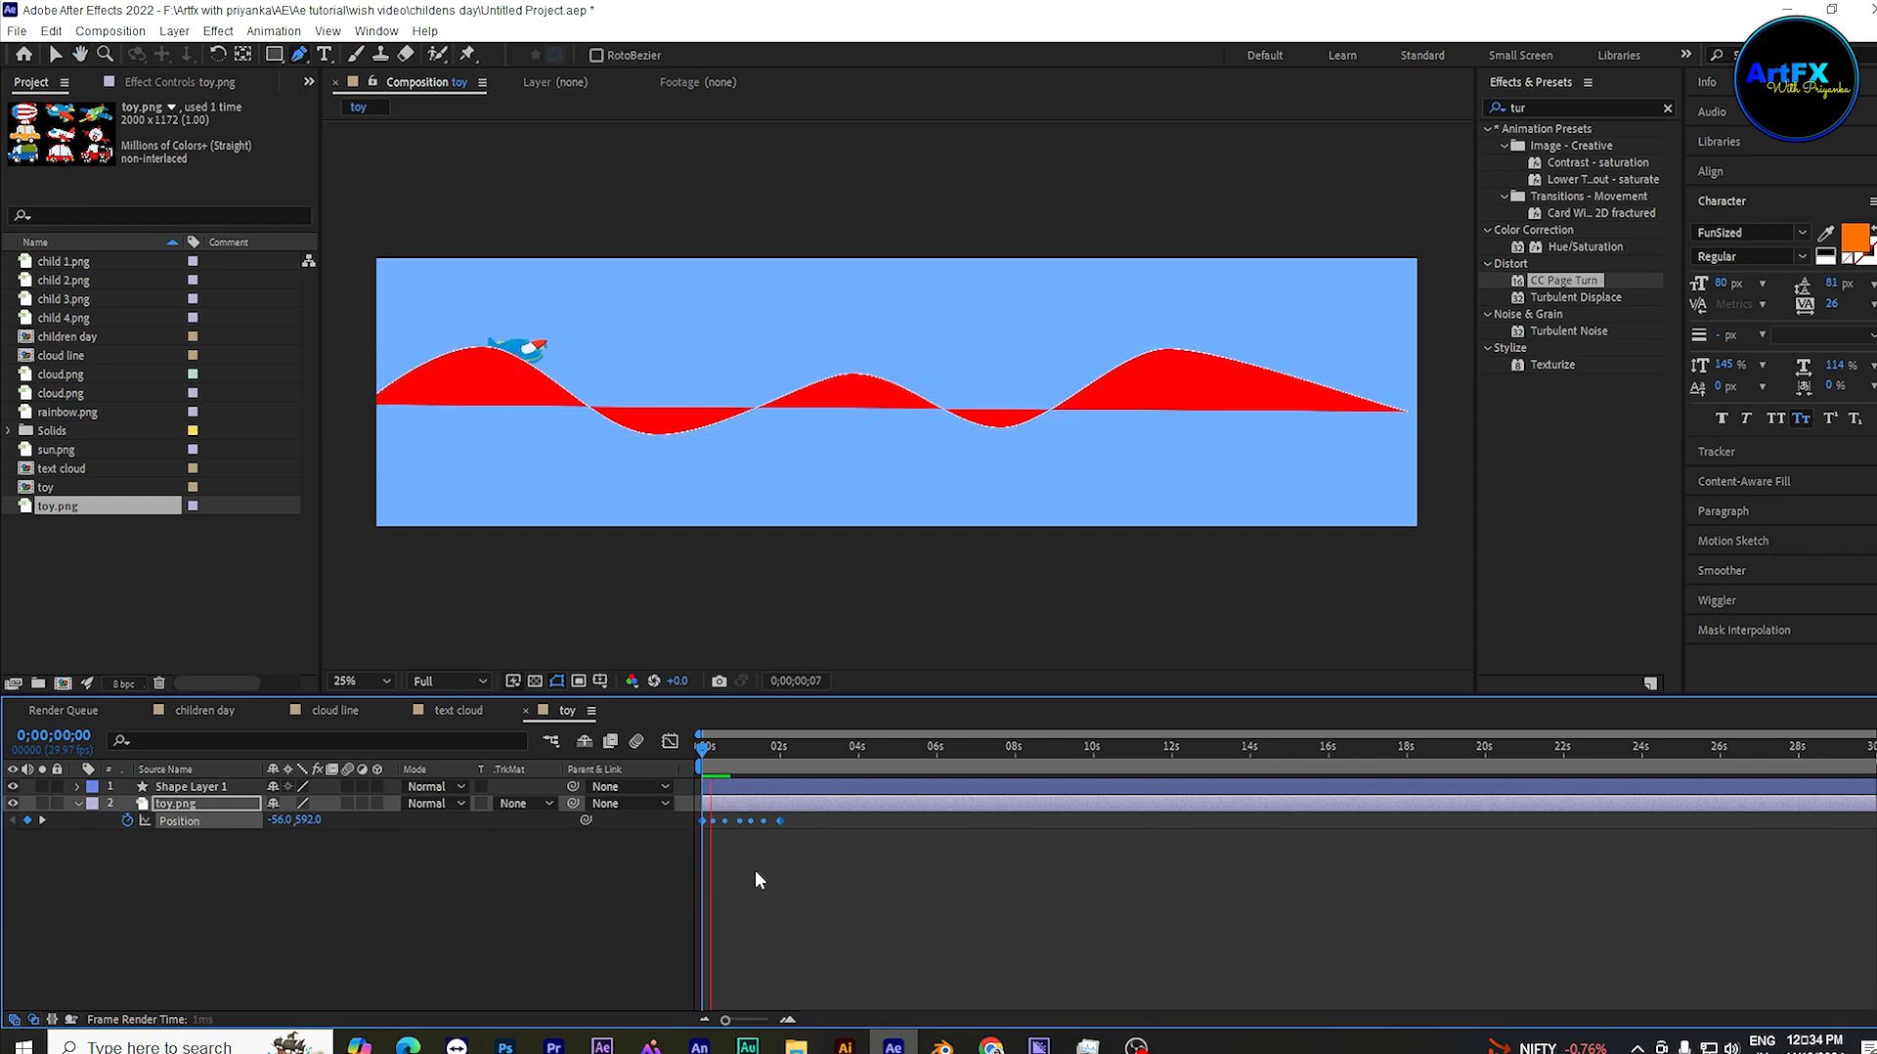
{"action": "left_click", "coordinate": [13, 787]}
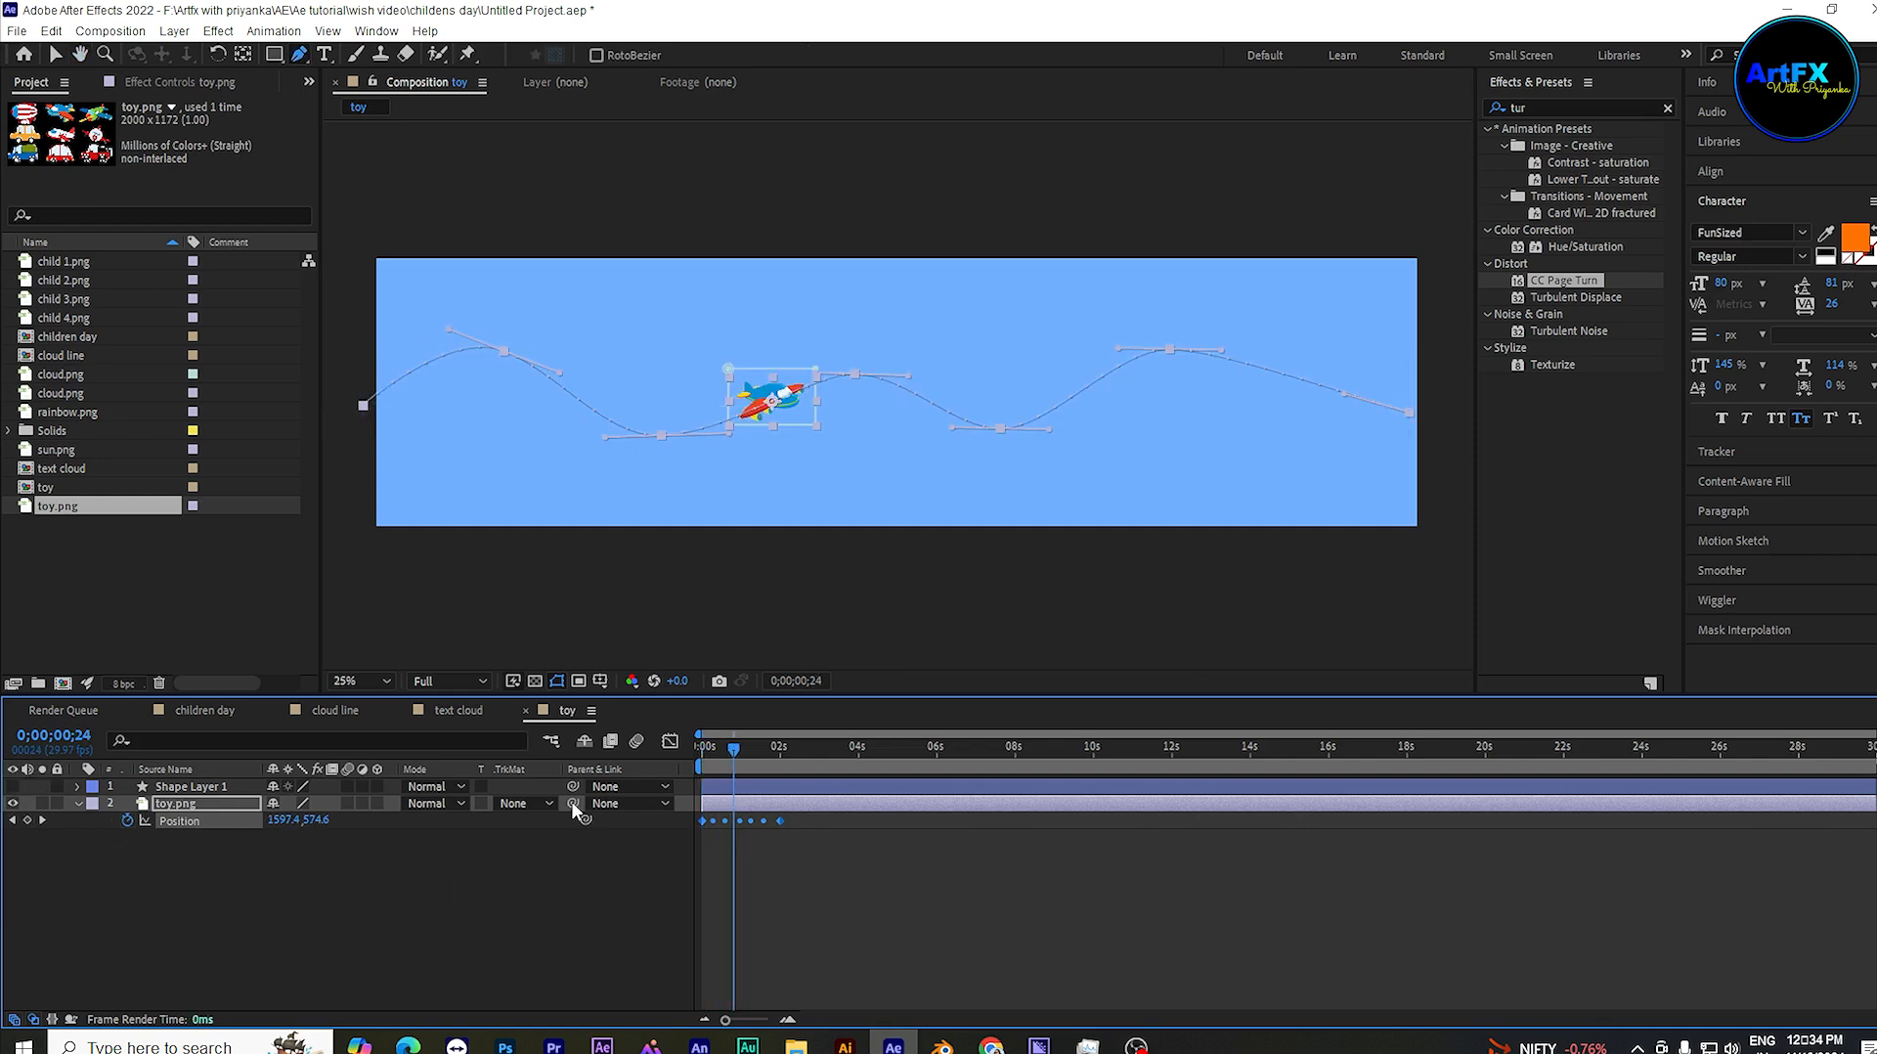
{"action": "left_click_drag", "start_coordinate": [734, 750], "coordinate": [572, 792]}
{"action": "key", "text": "space"}
{"action": "left_click_drag", "start_coordinate": [794, 752], "coordinate": [611, 794]}
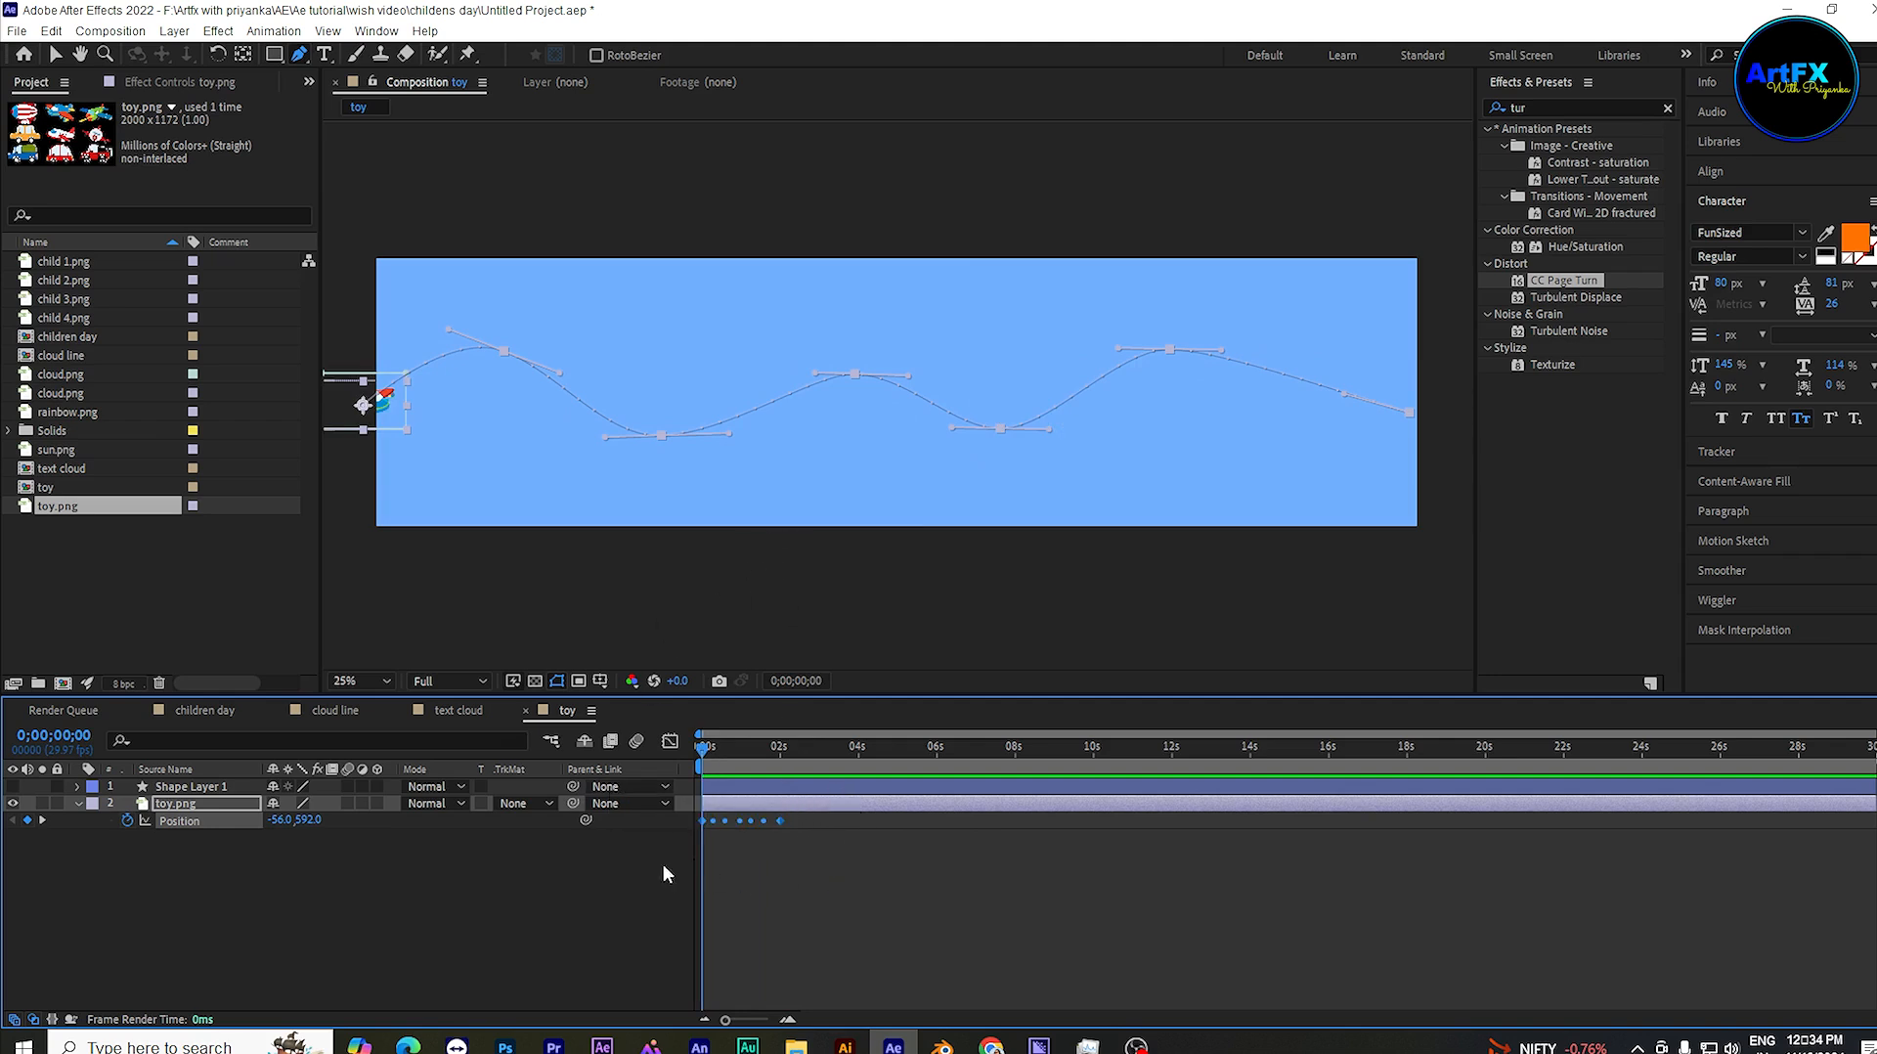
{"action": "left_click", "coordinate": [591, 870]}
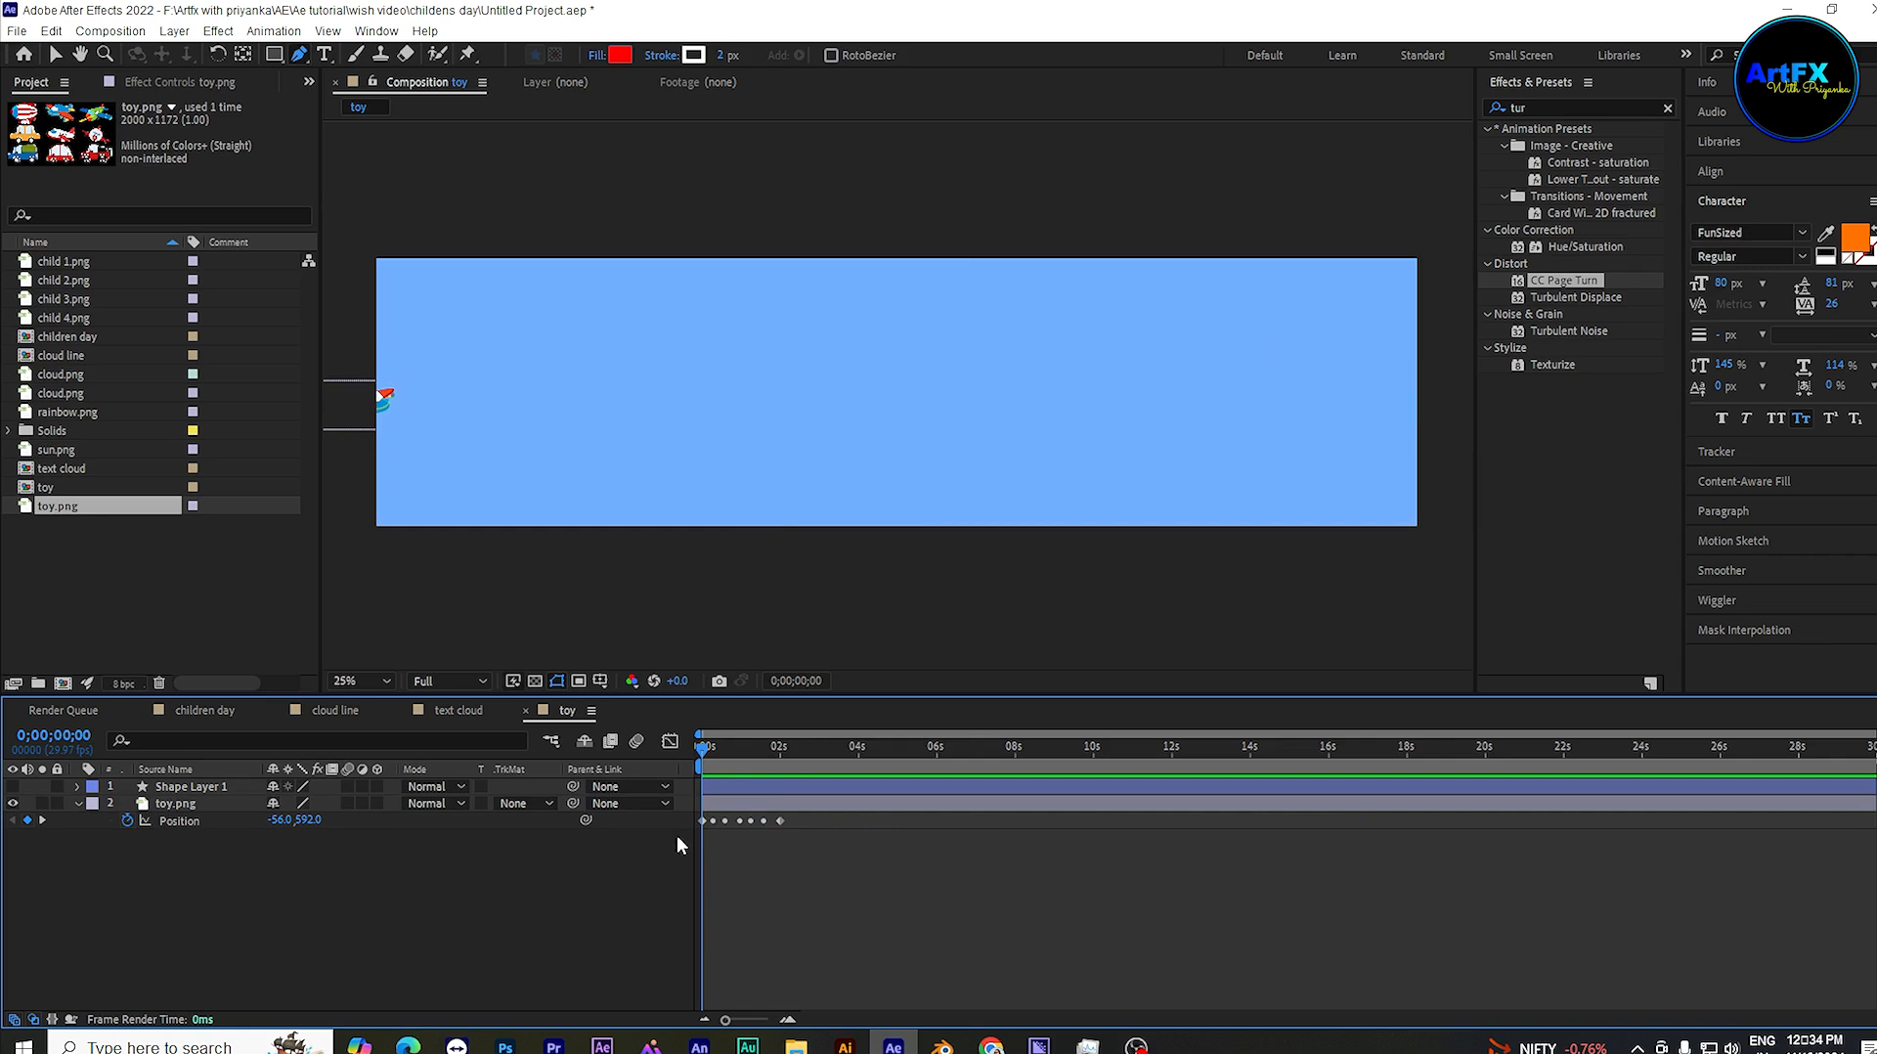
{"action": "mouse_move", "coordinate": [700, 745]}
{"action": "left_mouse_down"}
{"action": "mouse_move", "coordinate": [749, 748]}
{"action": "mouse_move", "coordinate": [680, 775]}
{"action": "mouse_move", "coordinate": [733, 760]}
{"action": "left_mouse_up"}
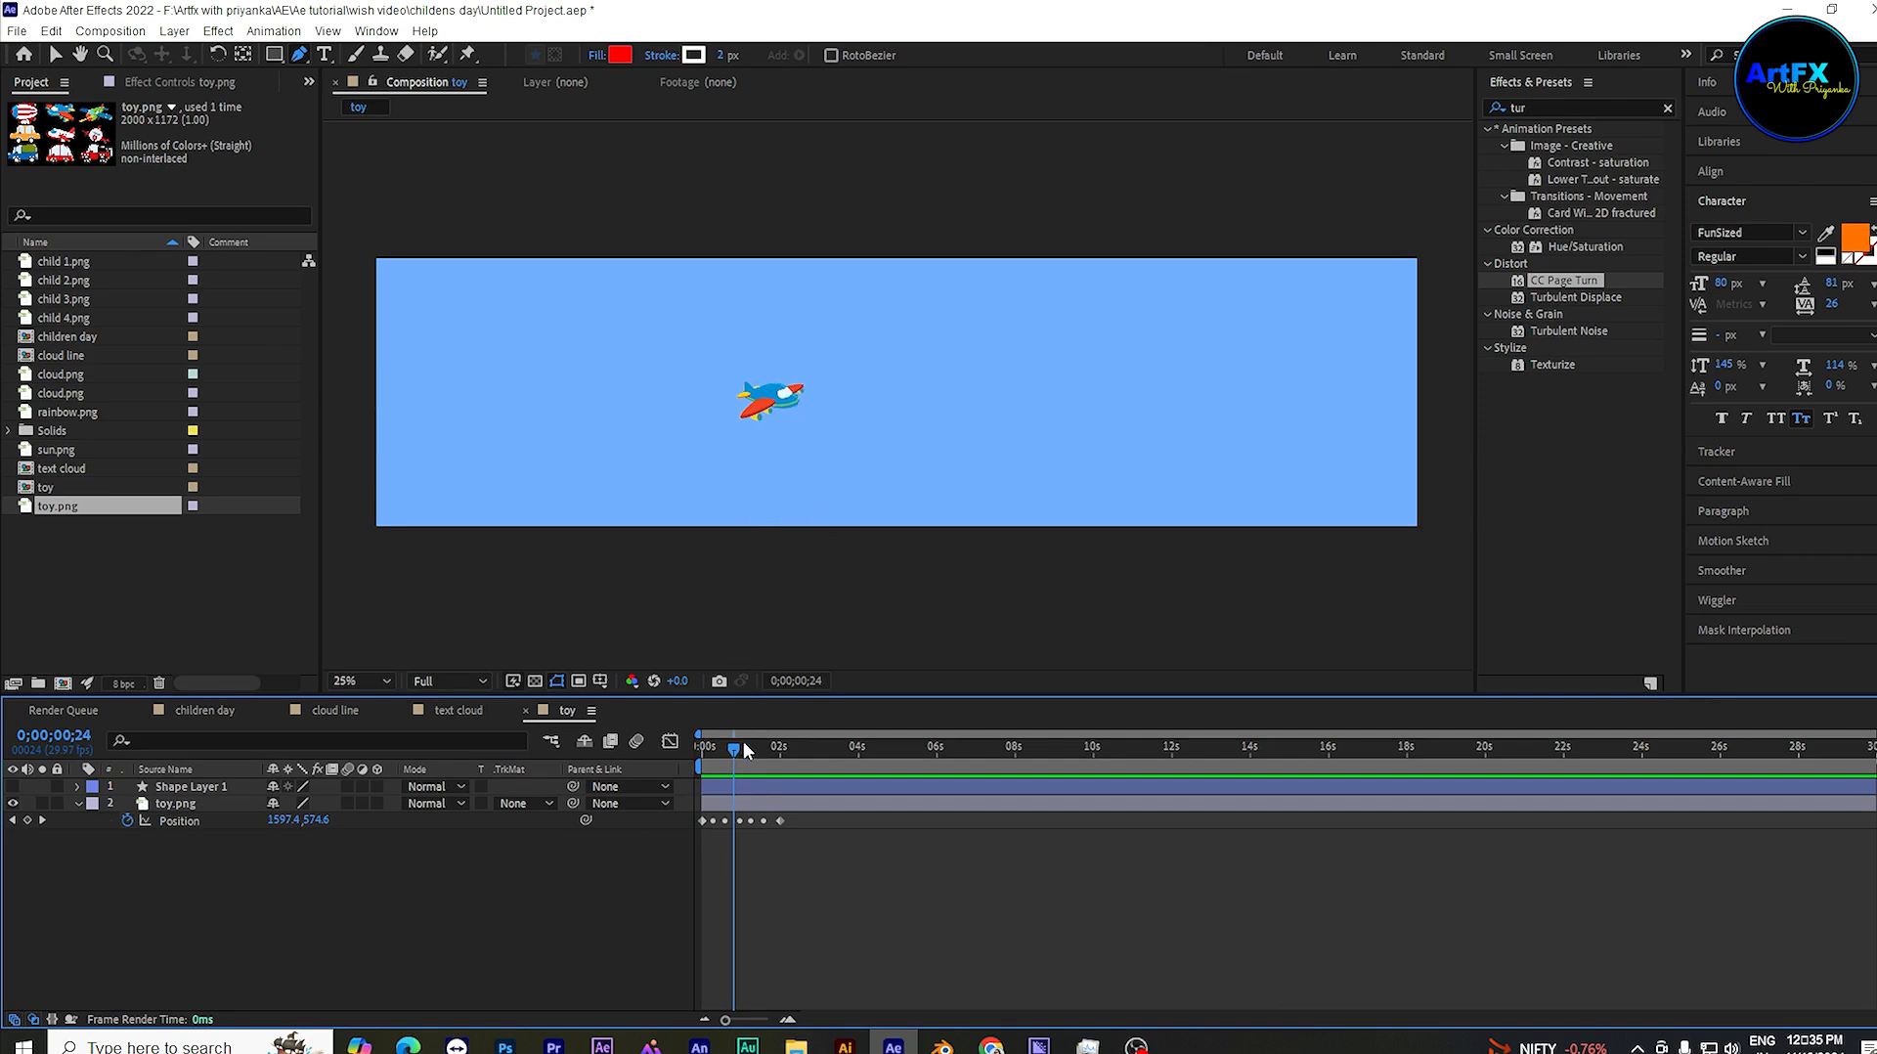
Step: Set the auto-orientation of the toy.png layer to Orient Along Path
{"action": "left_click", "coordinate": [181, 804]}
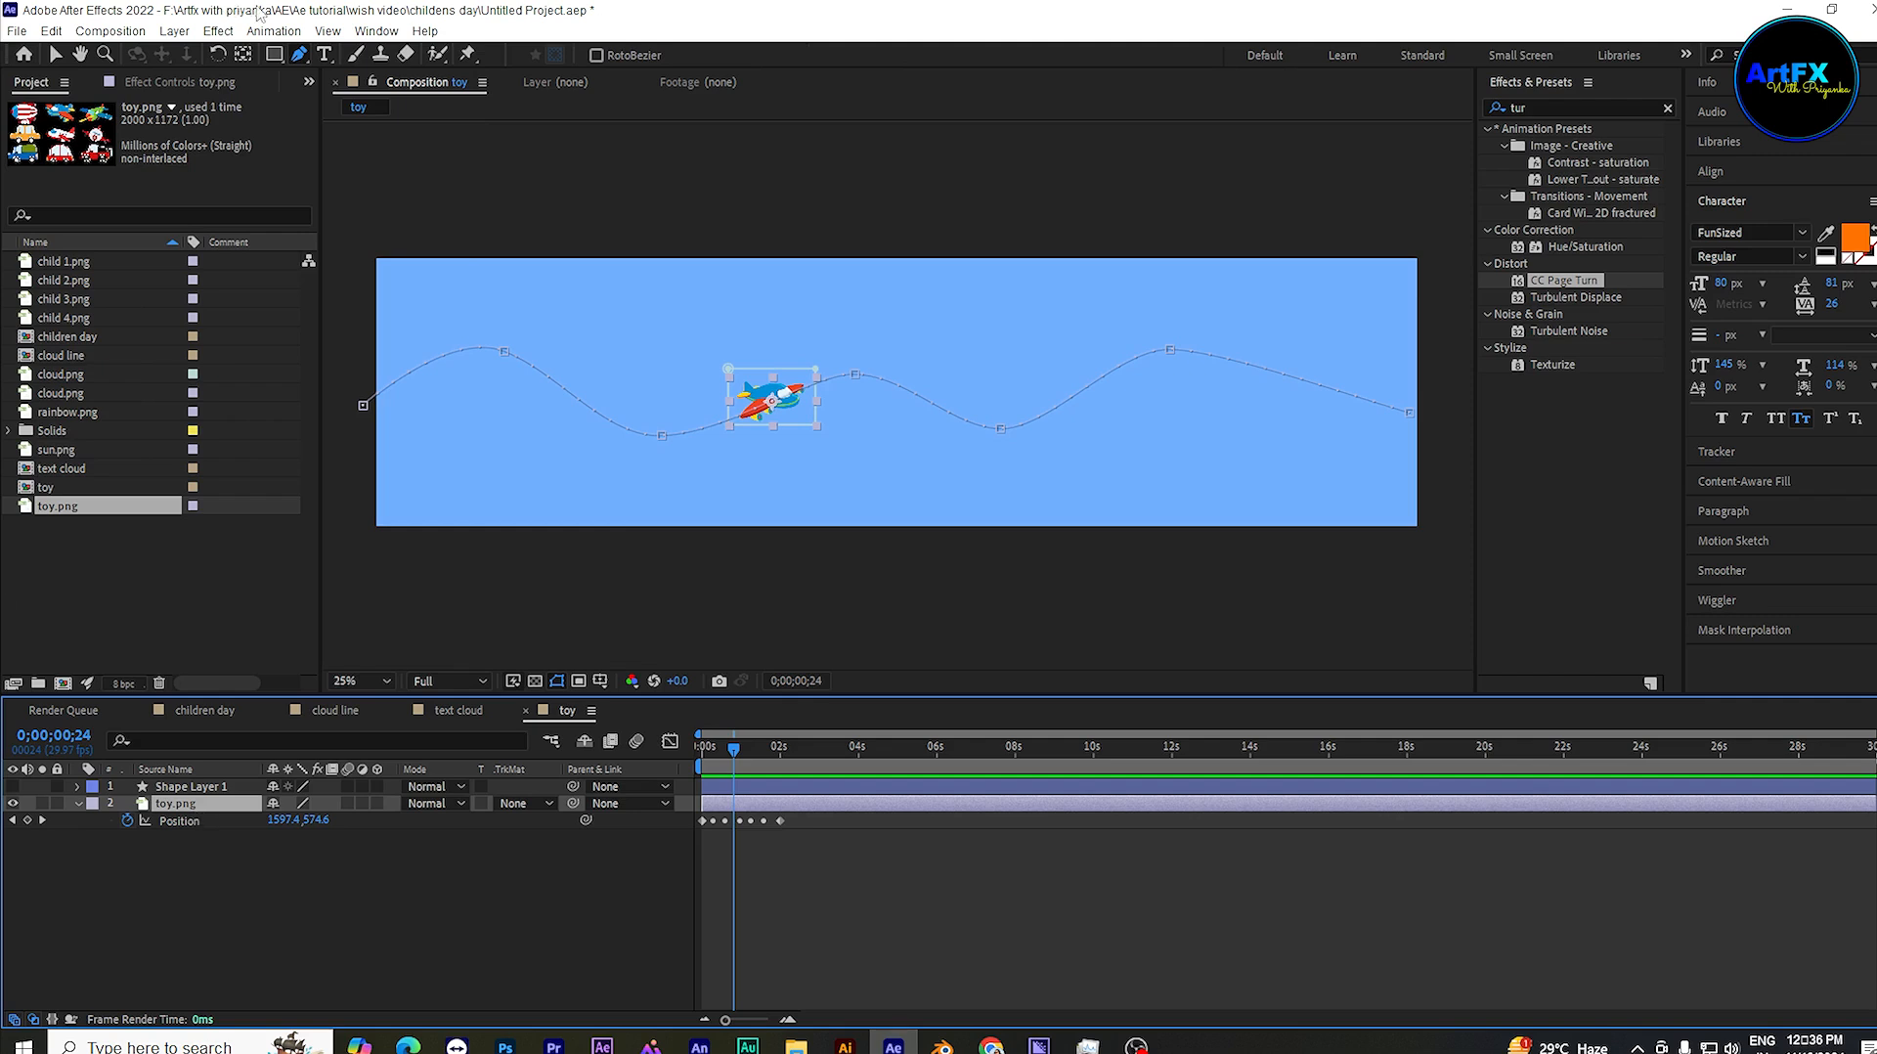
{"action": "left_click", "coordinate": [174, 33]}
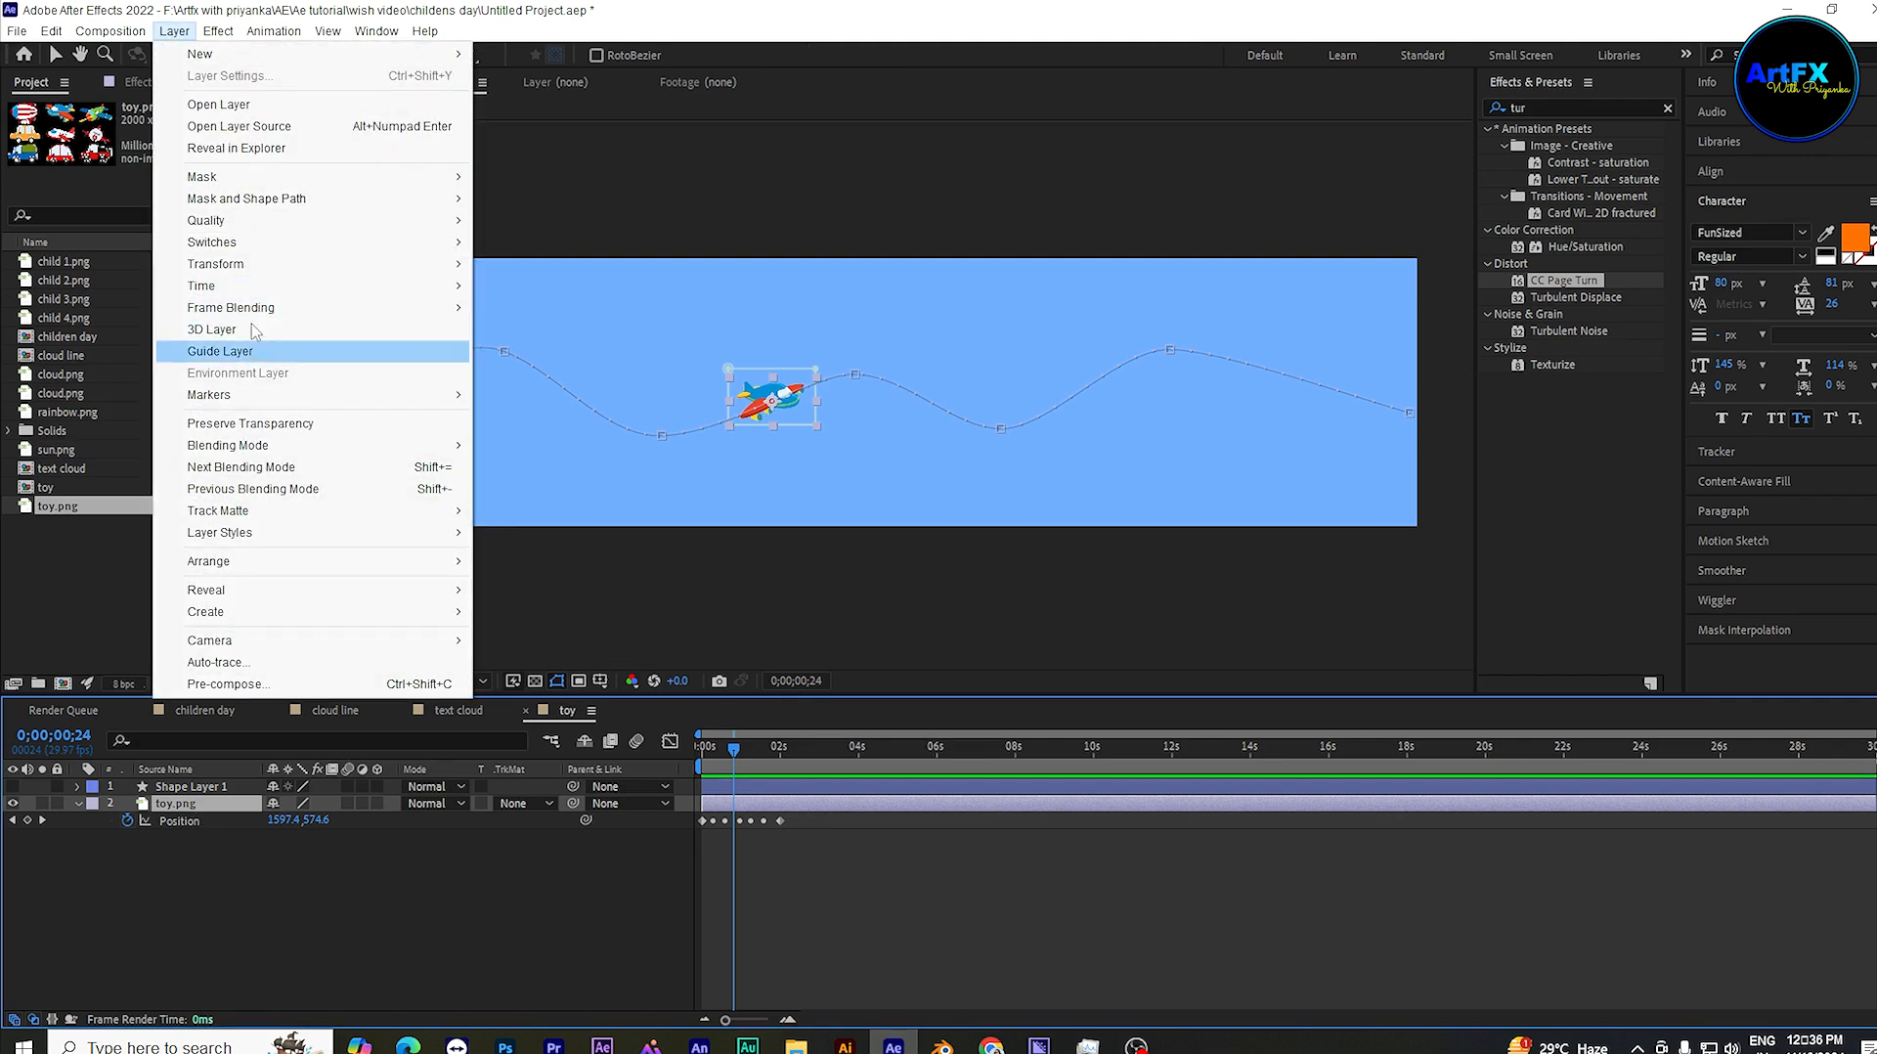
{"action": "mouse_move", "coordinate": [232, 277]}
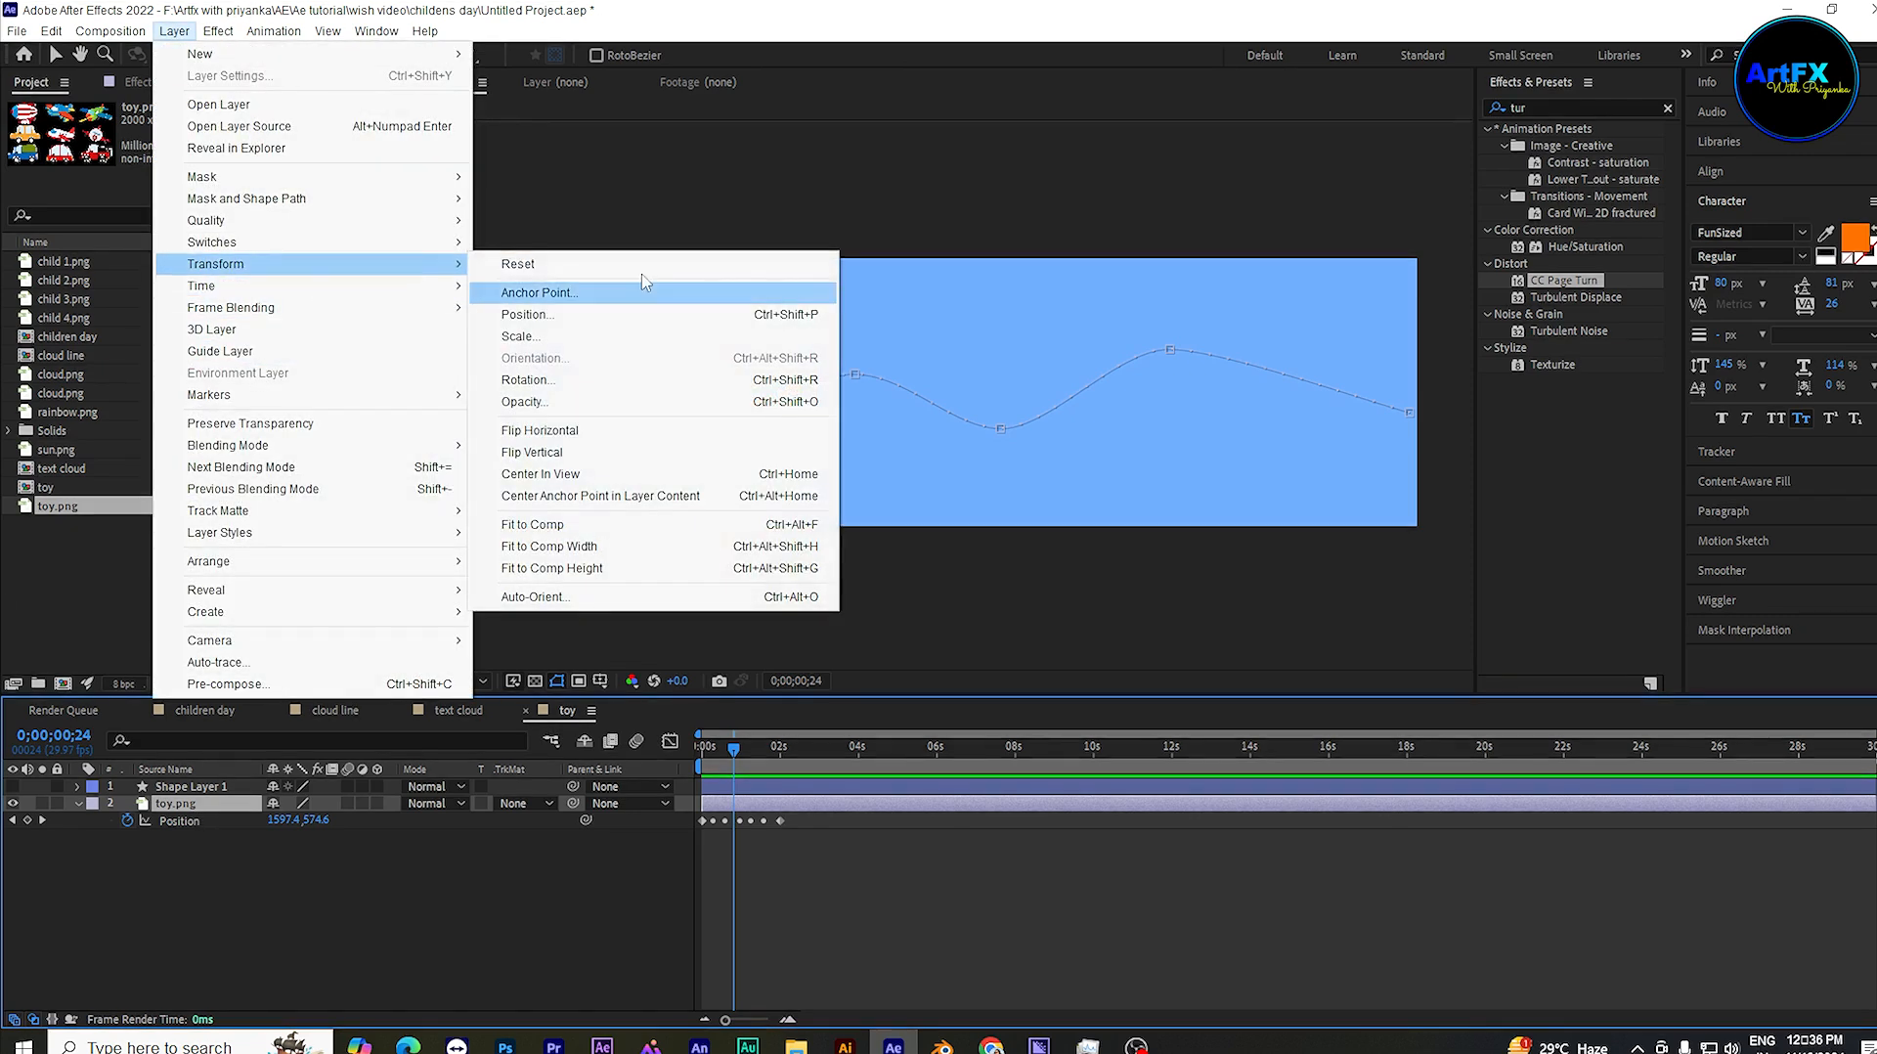
{"action": "left_click", "coordinate": [559, 596]}
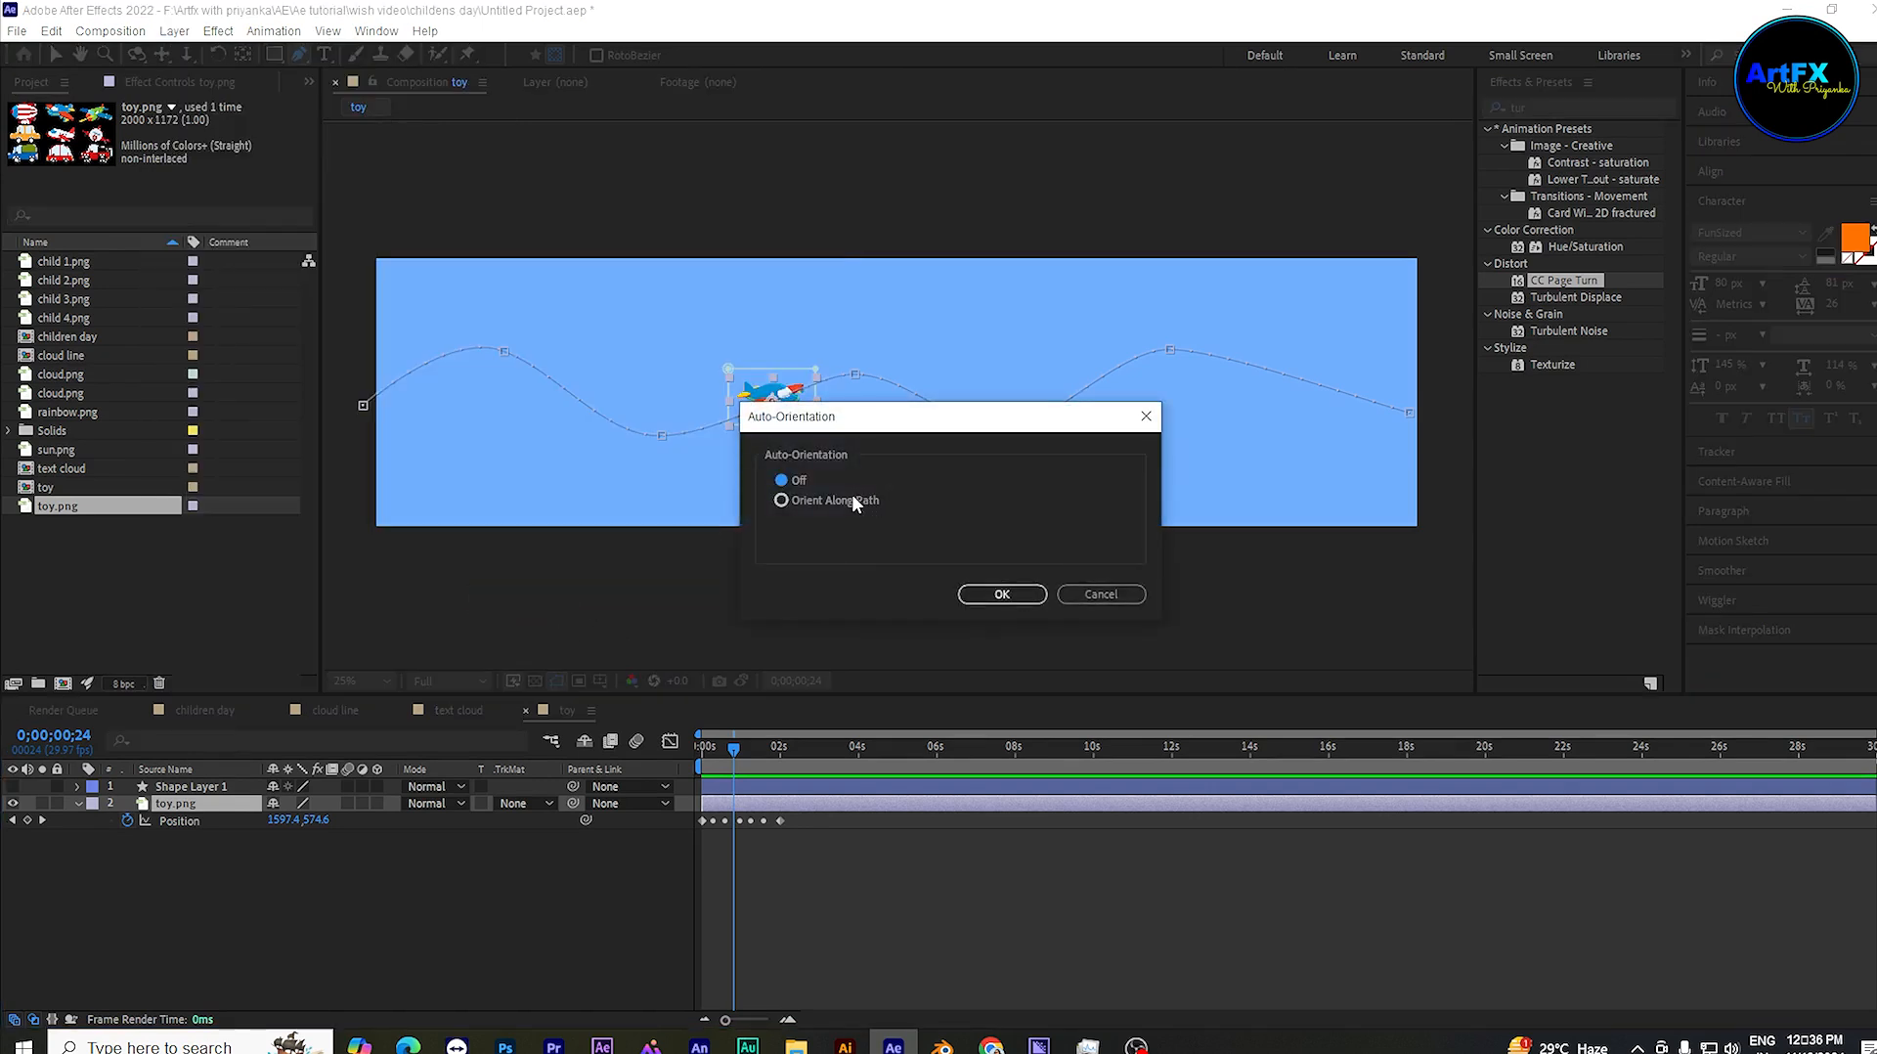
{"action": "left_click", "coordinate": [782, 500]}
{"action": "left_click", "coordinate": [1002, 593]}
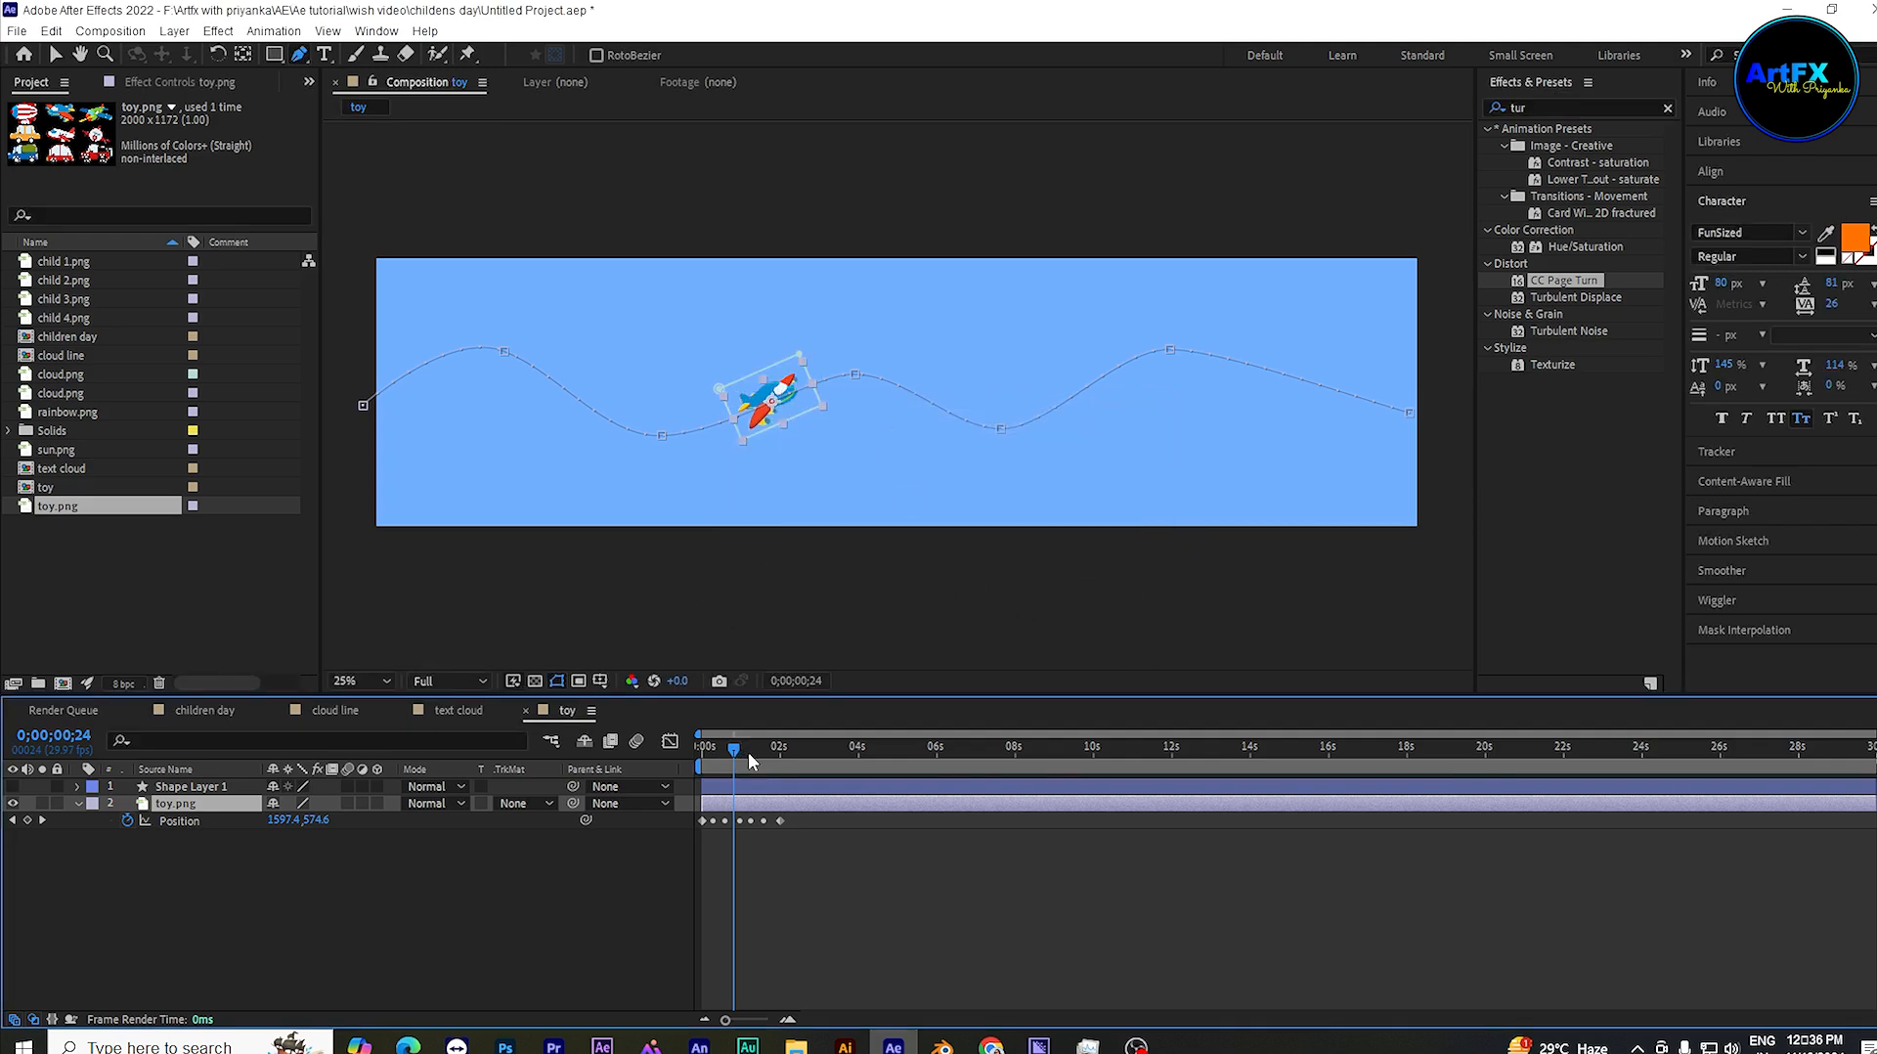
Step: Stretch the toy.png Position keyframes so they end at about 5 seconds, and apply easing to the first and last ones
{"action": "key", "text": "space"}
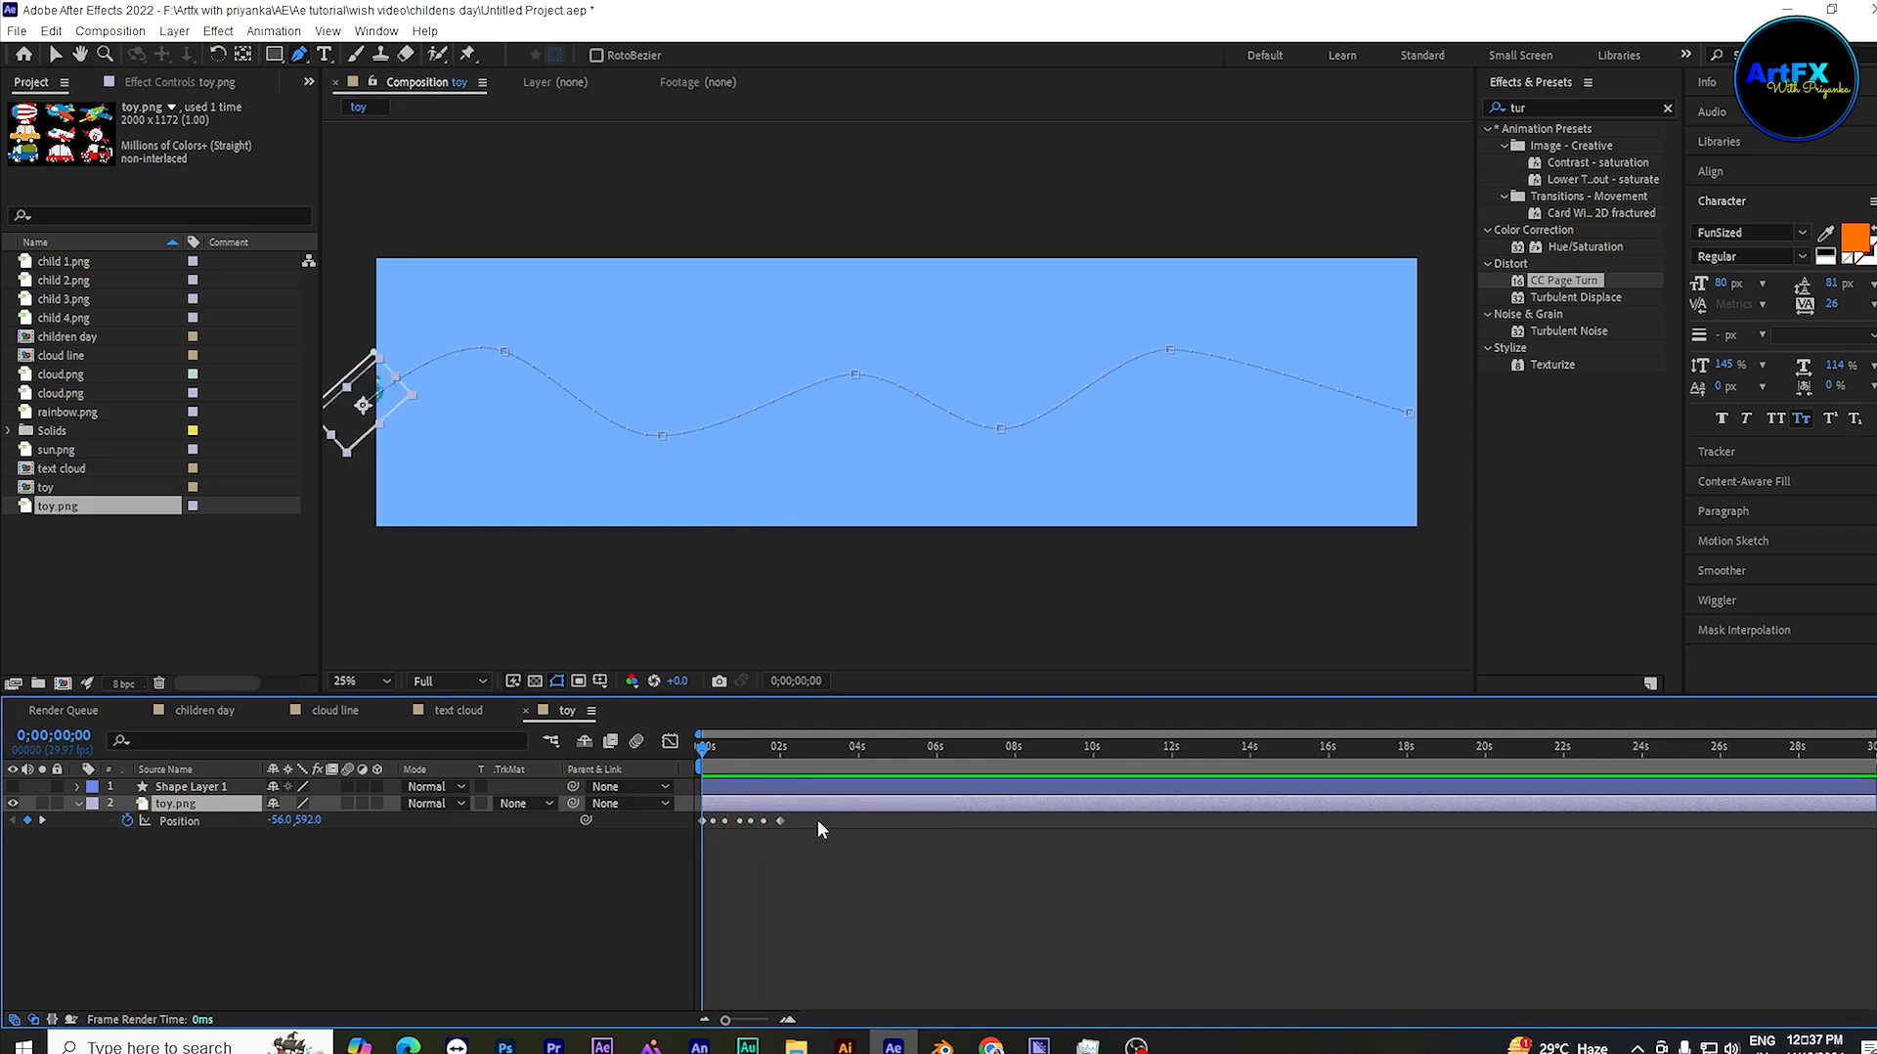
{"action": "left_click_drag", "start_coordinate": [817, 819], "coordinate": [678, 831]}
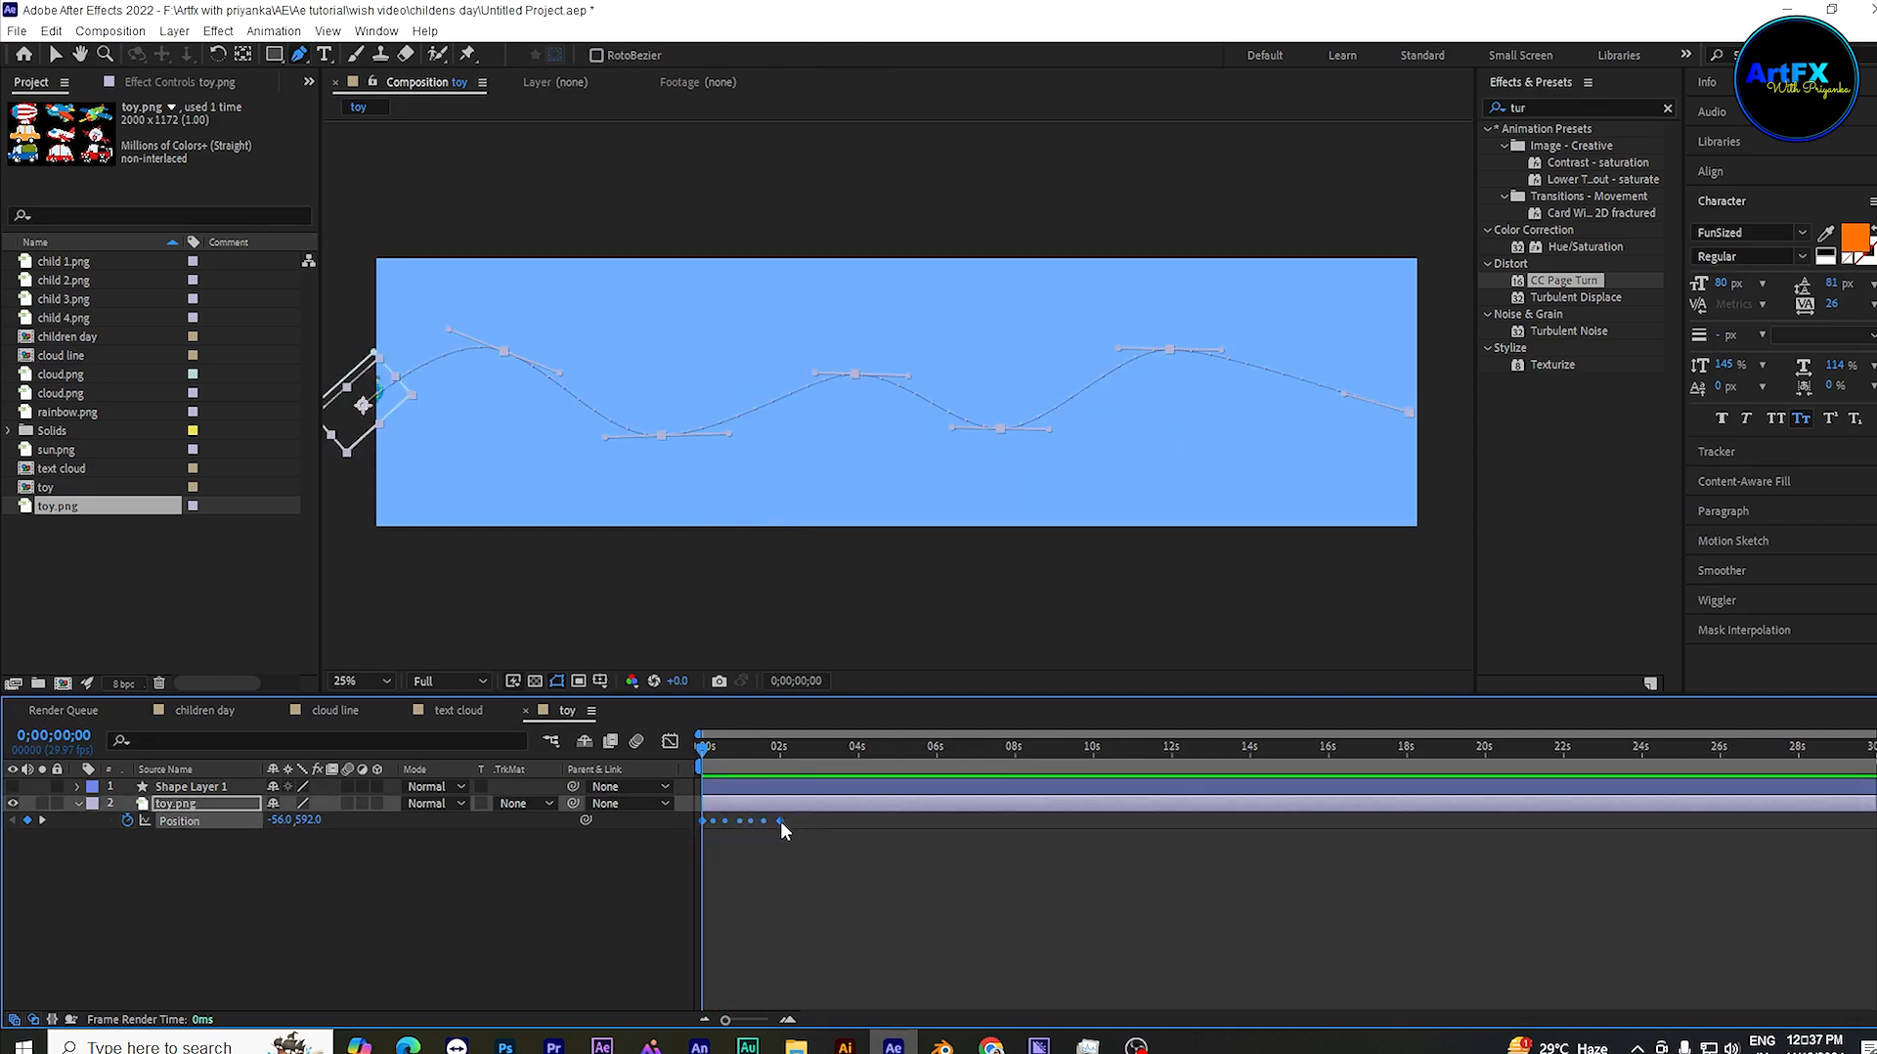
{"action": "left_click_drag", "start_coordinate": [782, 829], "coordinate": [789, 829]}
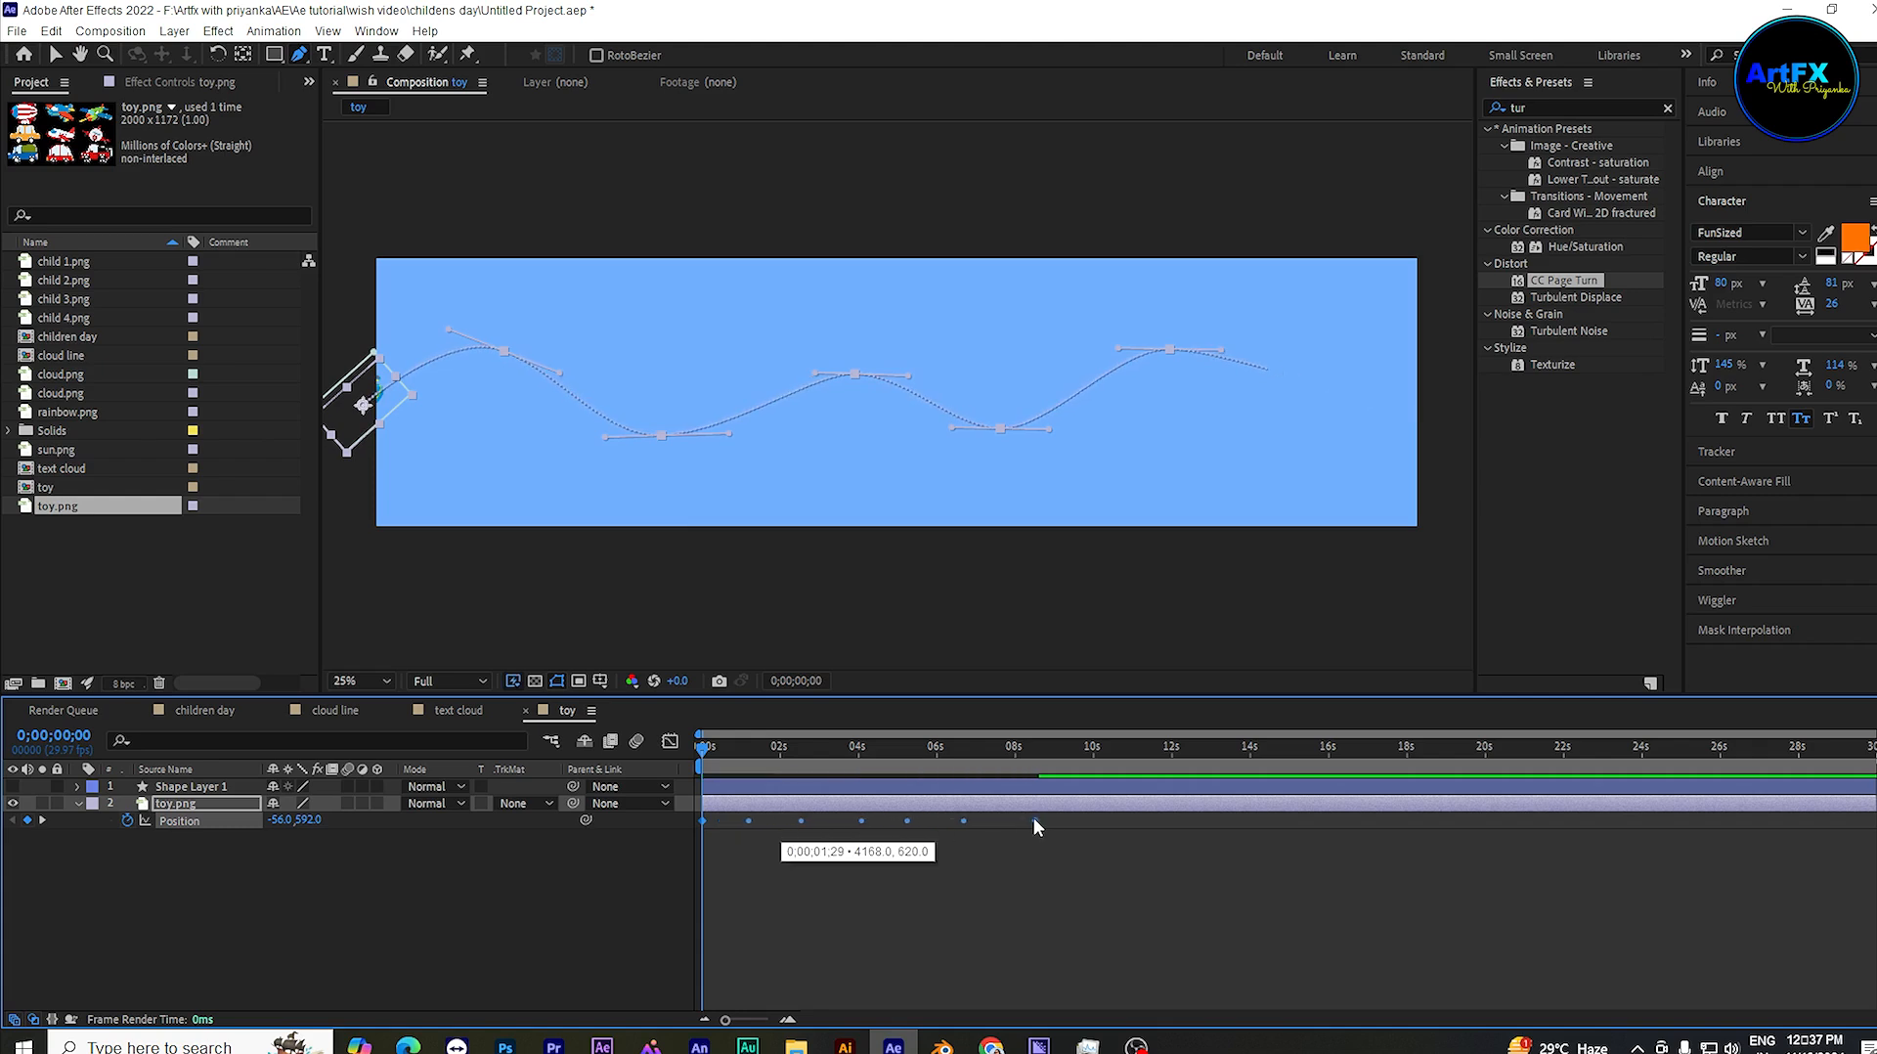
{"action": "left_click_drag", "start_coordinate": [919, 814], "coordinate": [909, 814]}
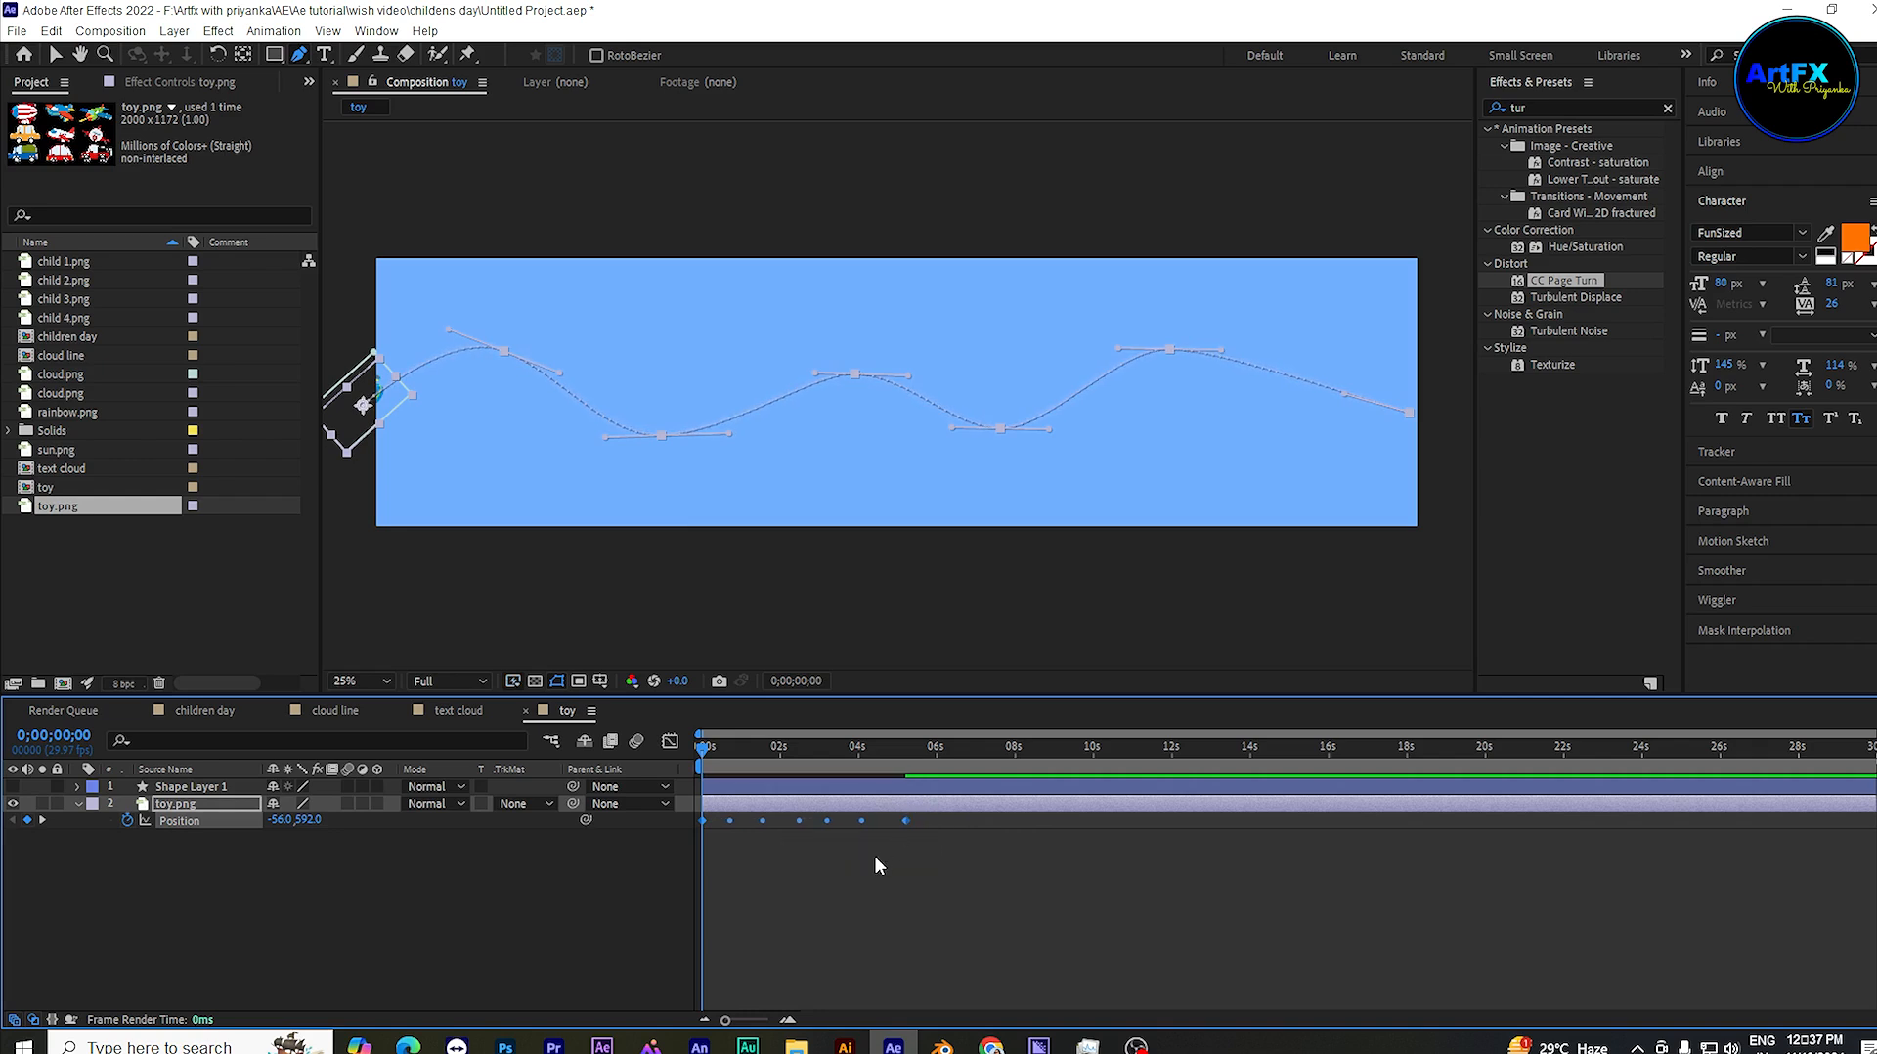
{"action": "left_click", "coordinate": [761, 889]}
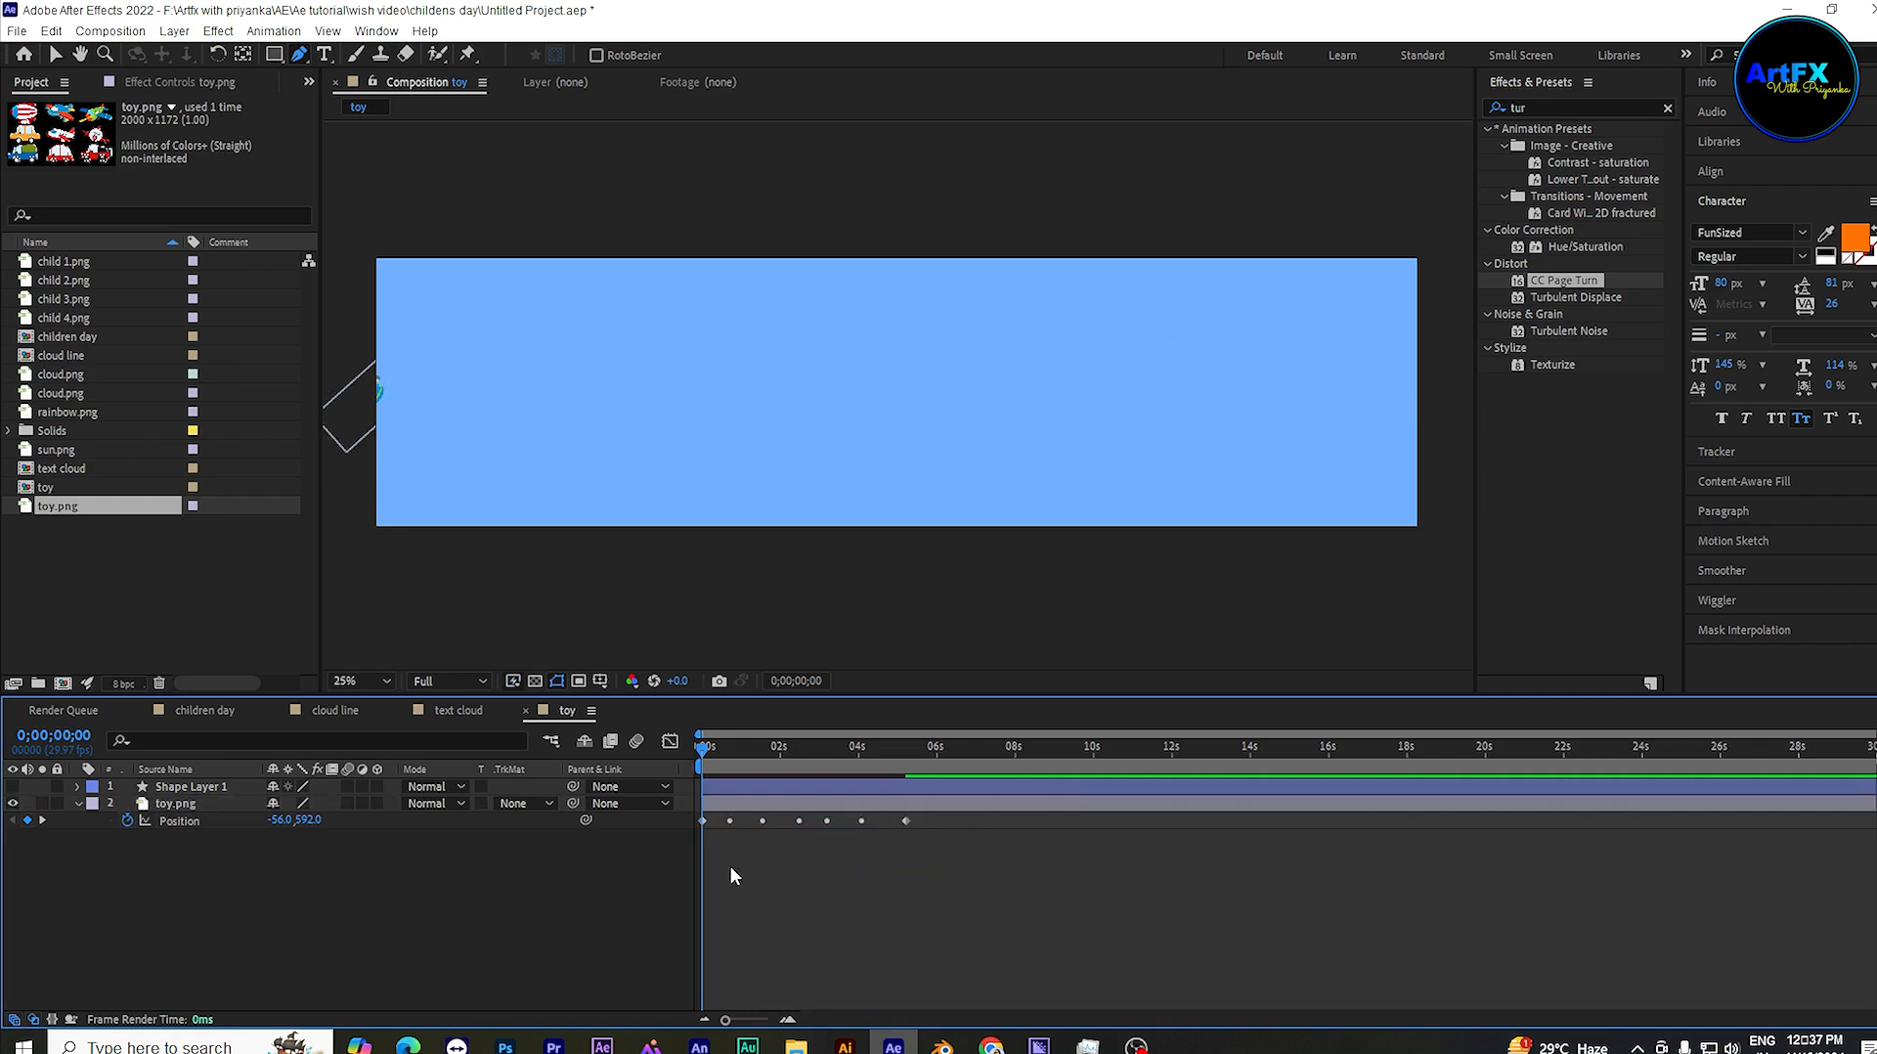
{"action": "left_click", "coordinate": [704, 823]}
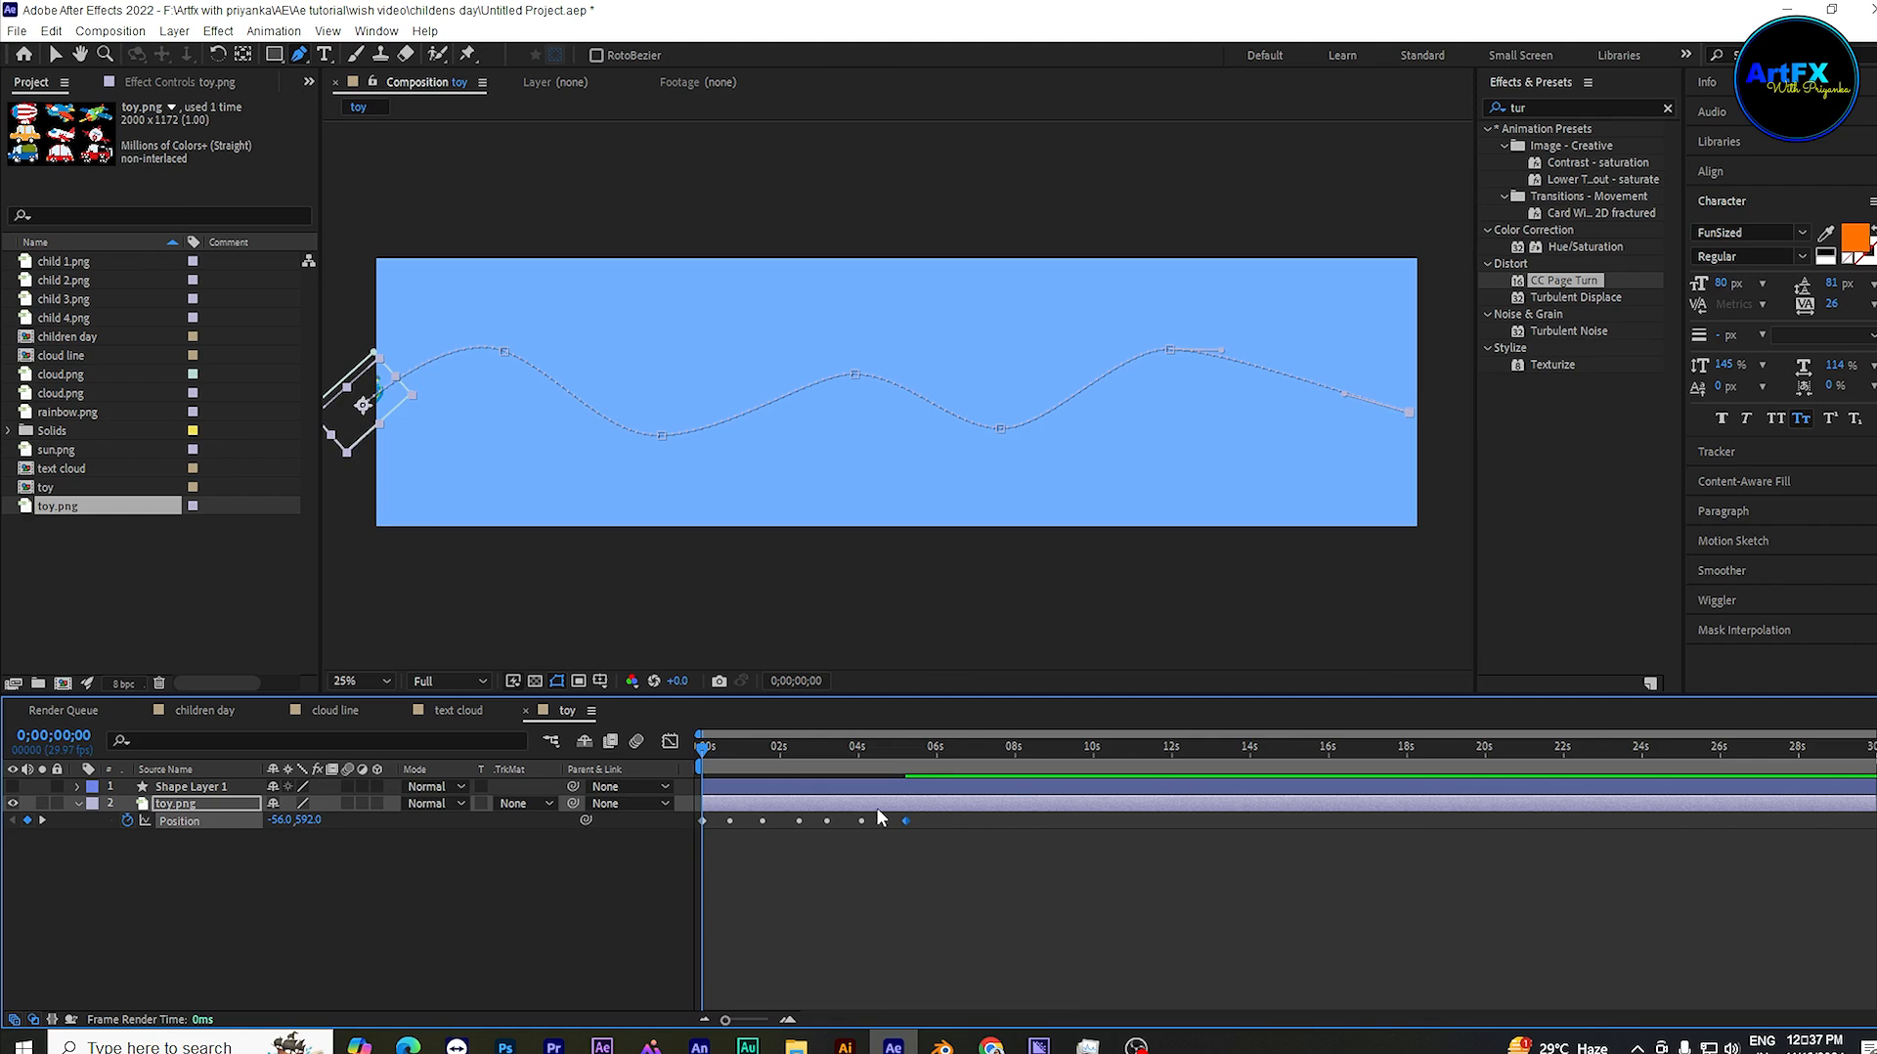
{"action": "left_click", "coordinate": [766, 867]}
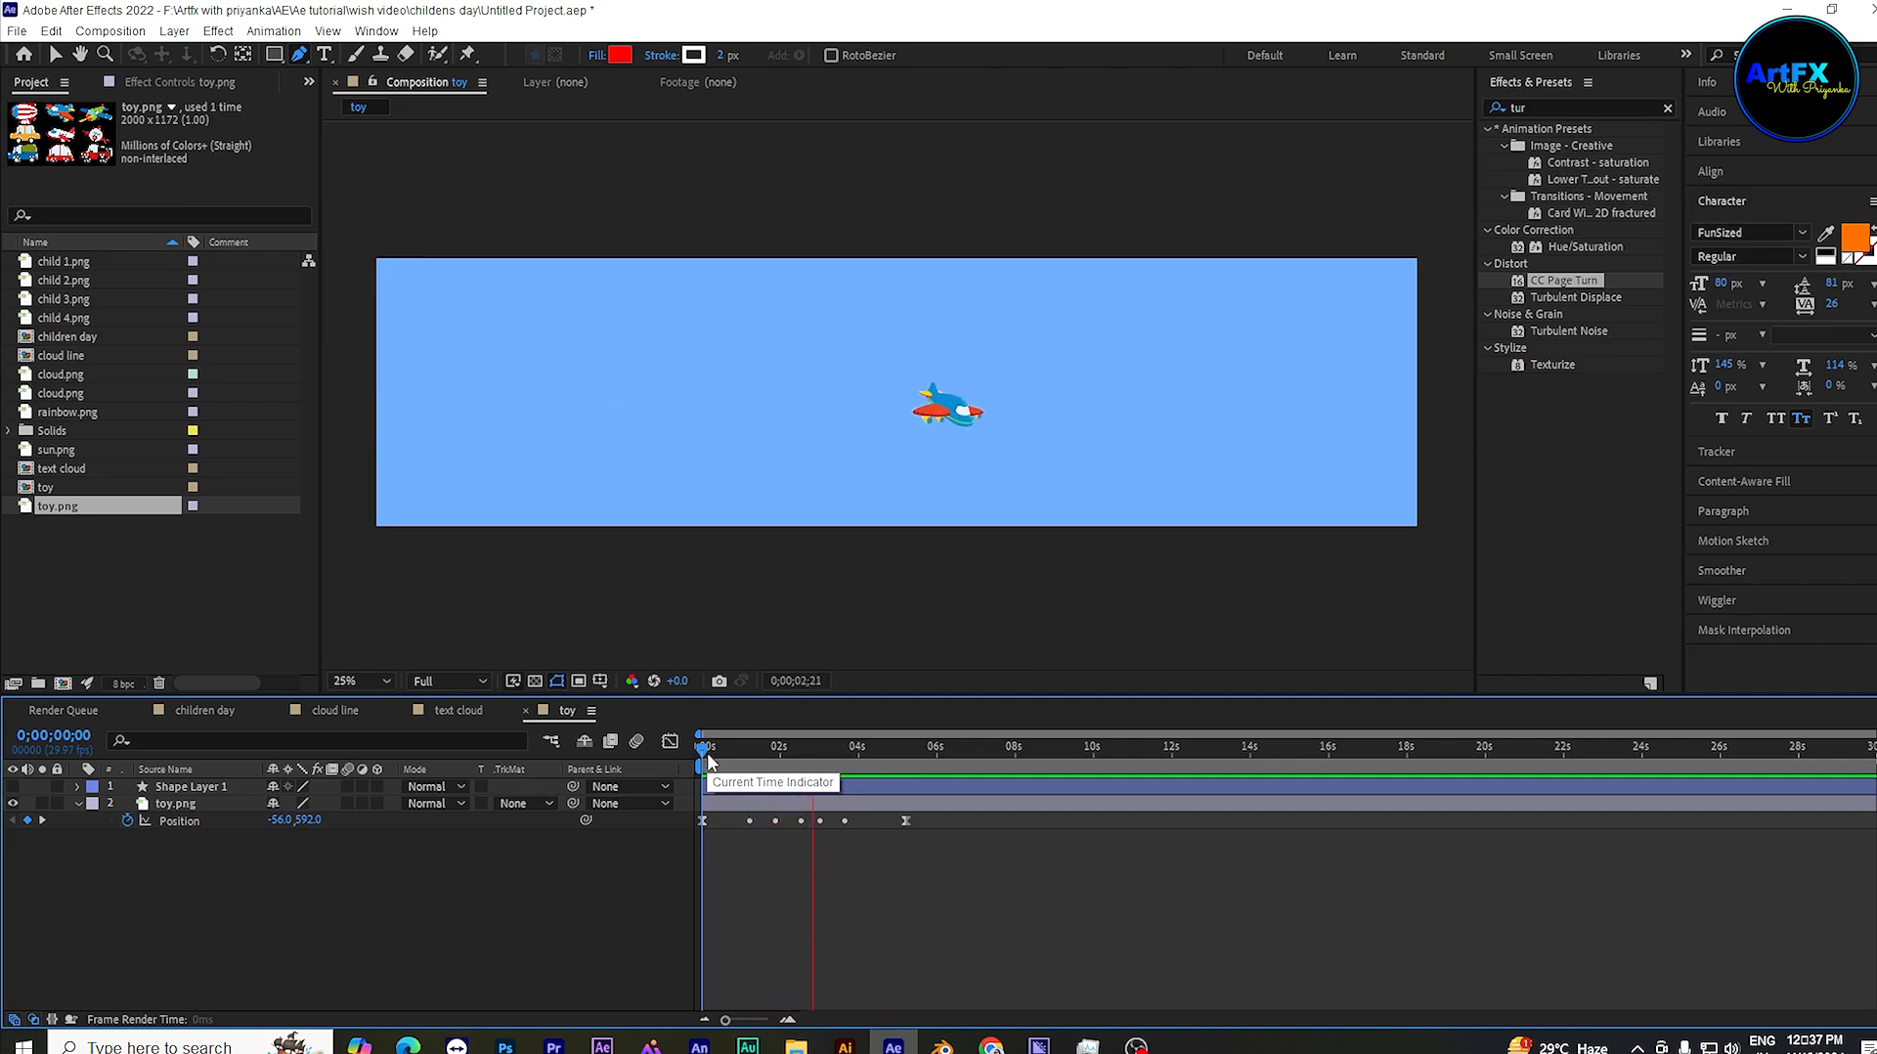
Step: Add the toy composition to the children day composition as a 3D layer placed directly below Camera 1
{"action": "left_click", "coordinate": [205, 710]}
{"action": "left_click", "coordinate": [86, 487]}
{"action": "left_click_drag", "start_coordinate": [86, 486], "coordinate": [367, 819]}
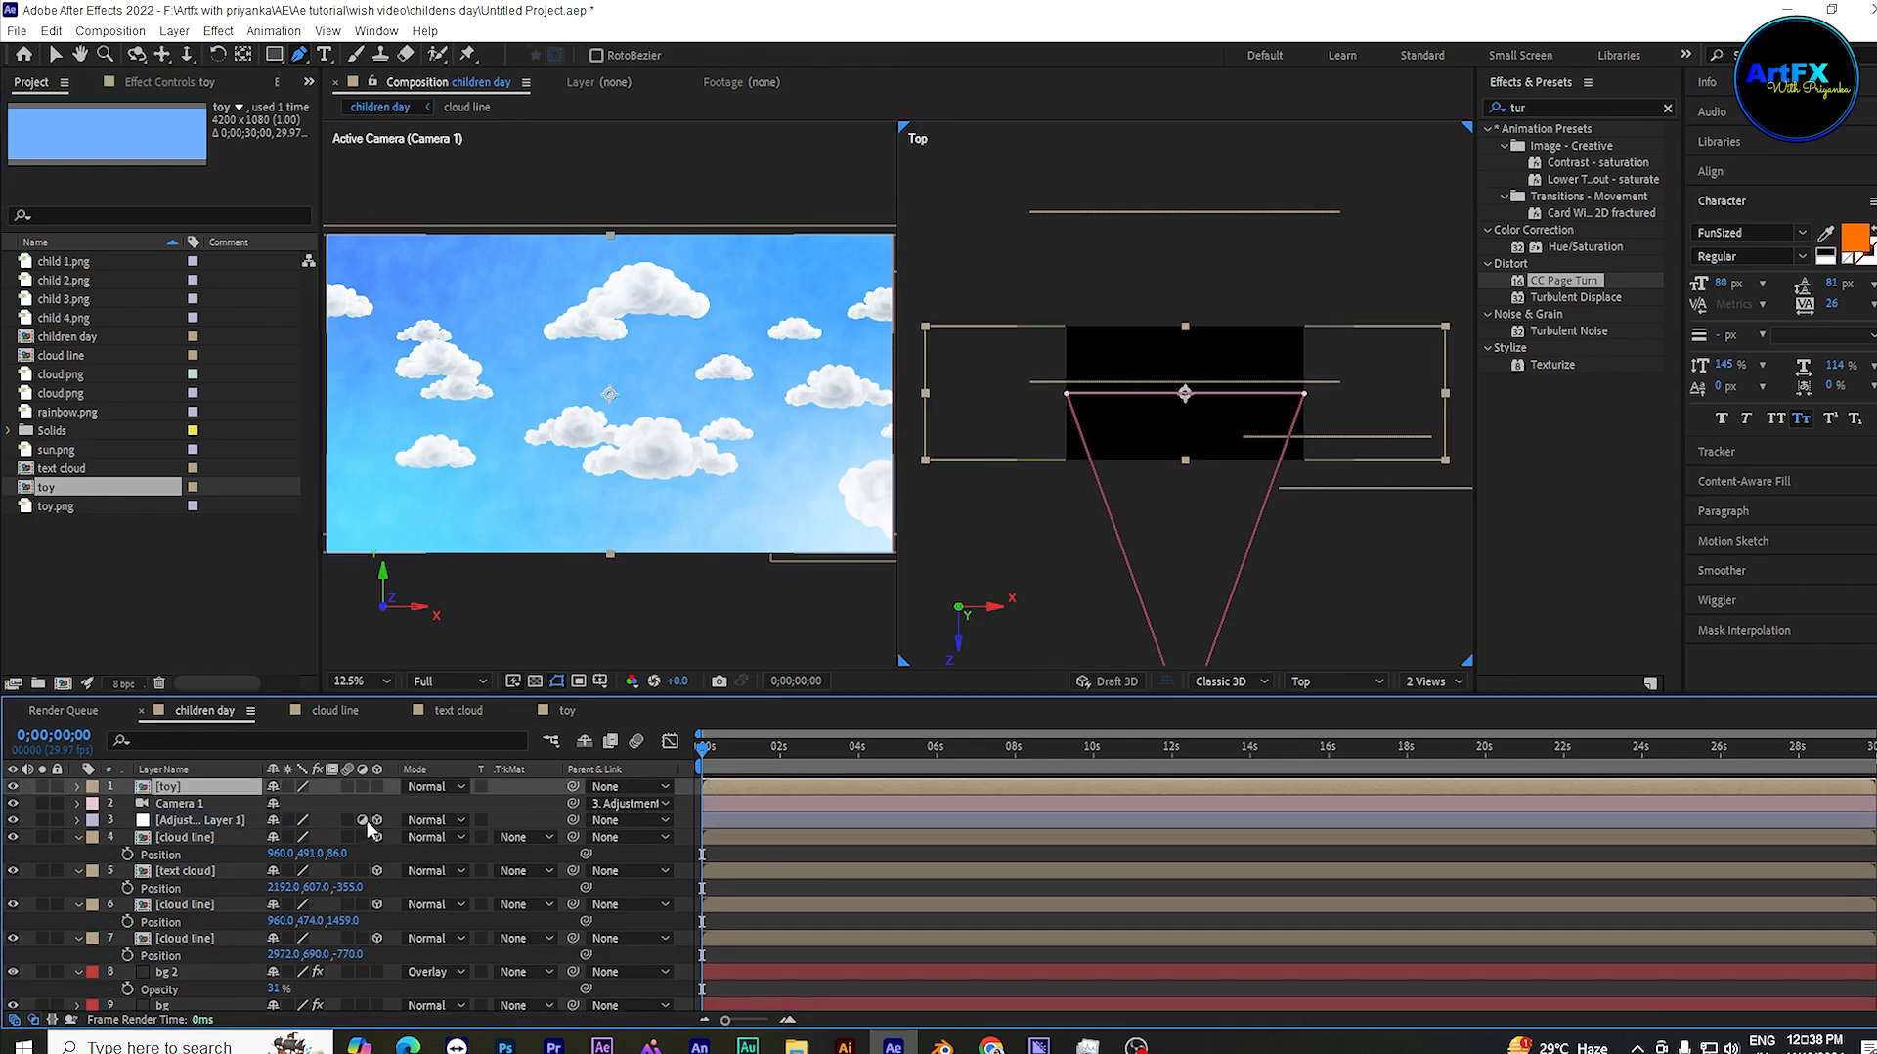
{"action": "left_click", "coordinate": [376, 786]}
{"action": "left_click_drag", "start_coordinate": [196, 829], "coordinate": [198, 828]}
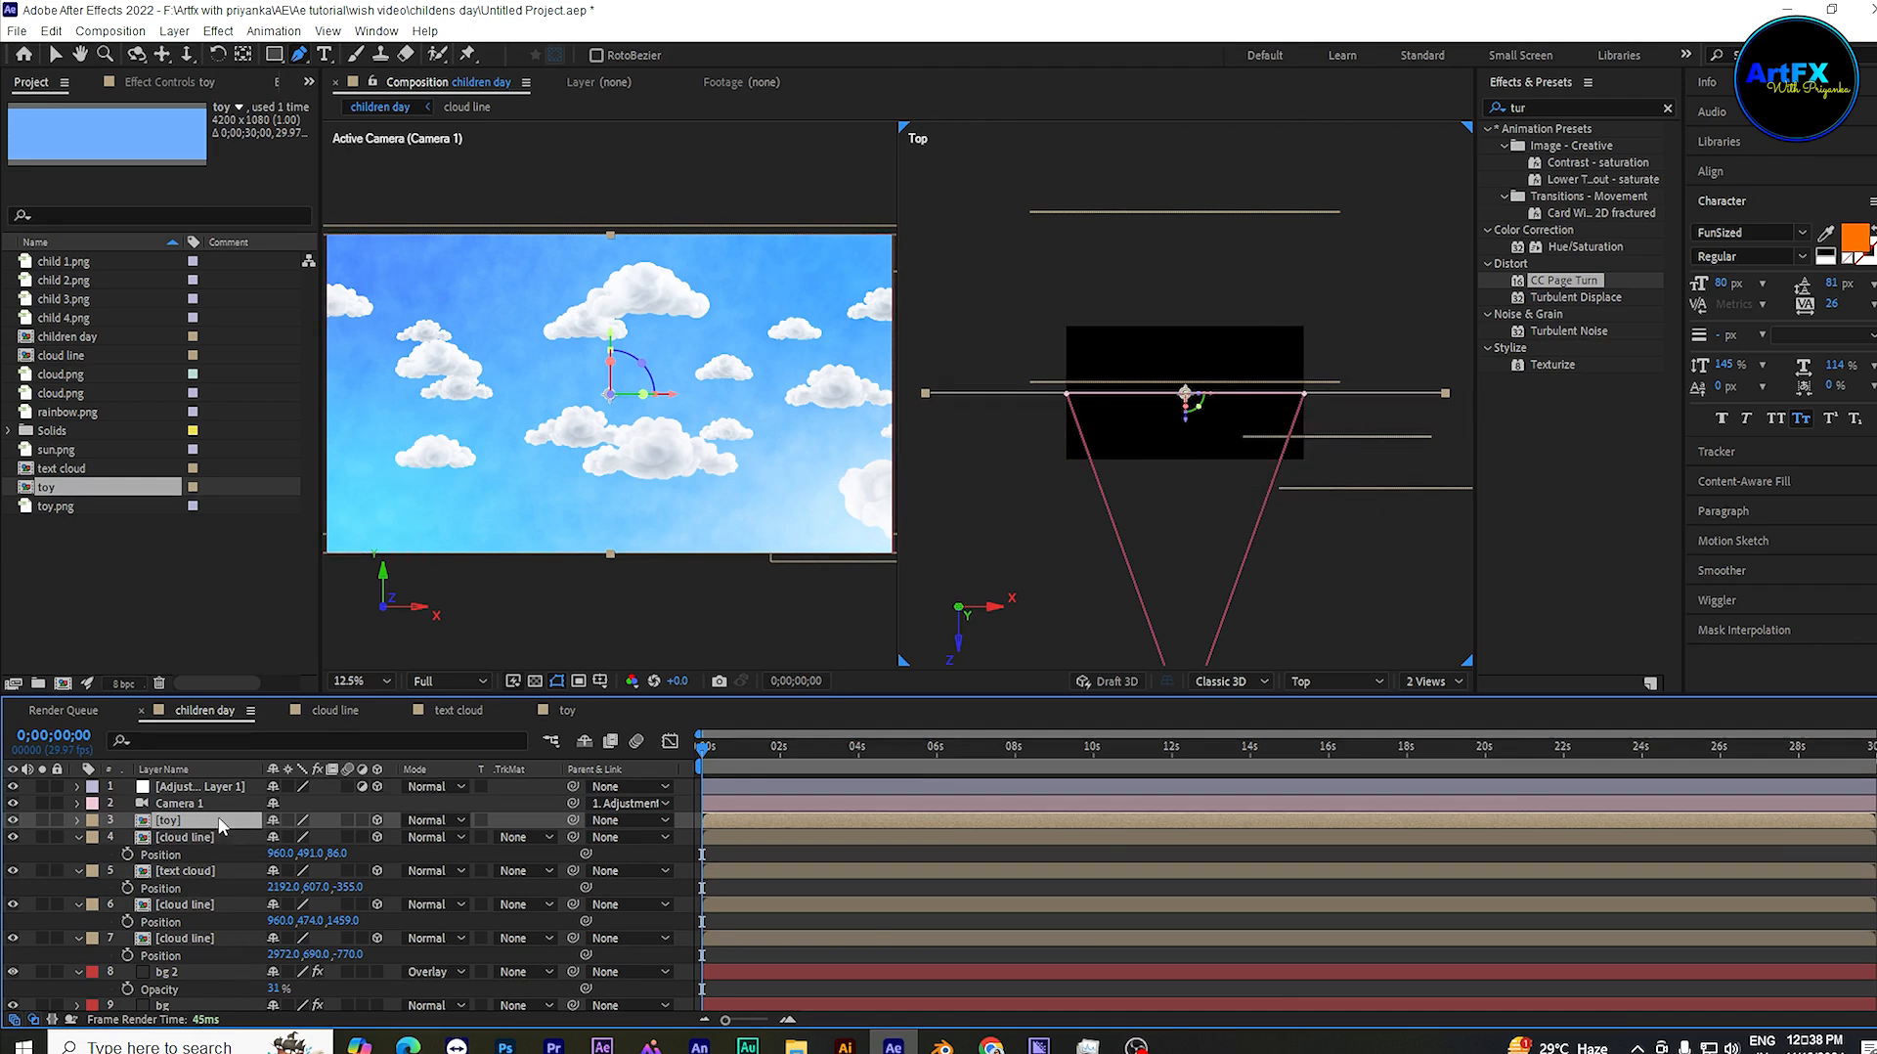
Step: Set the toy layer's Z position to -283 and scrub the timeline to check it
{"action": "key", "text": "p"}
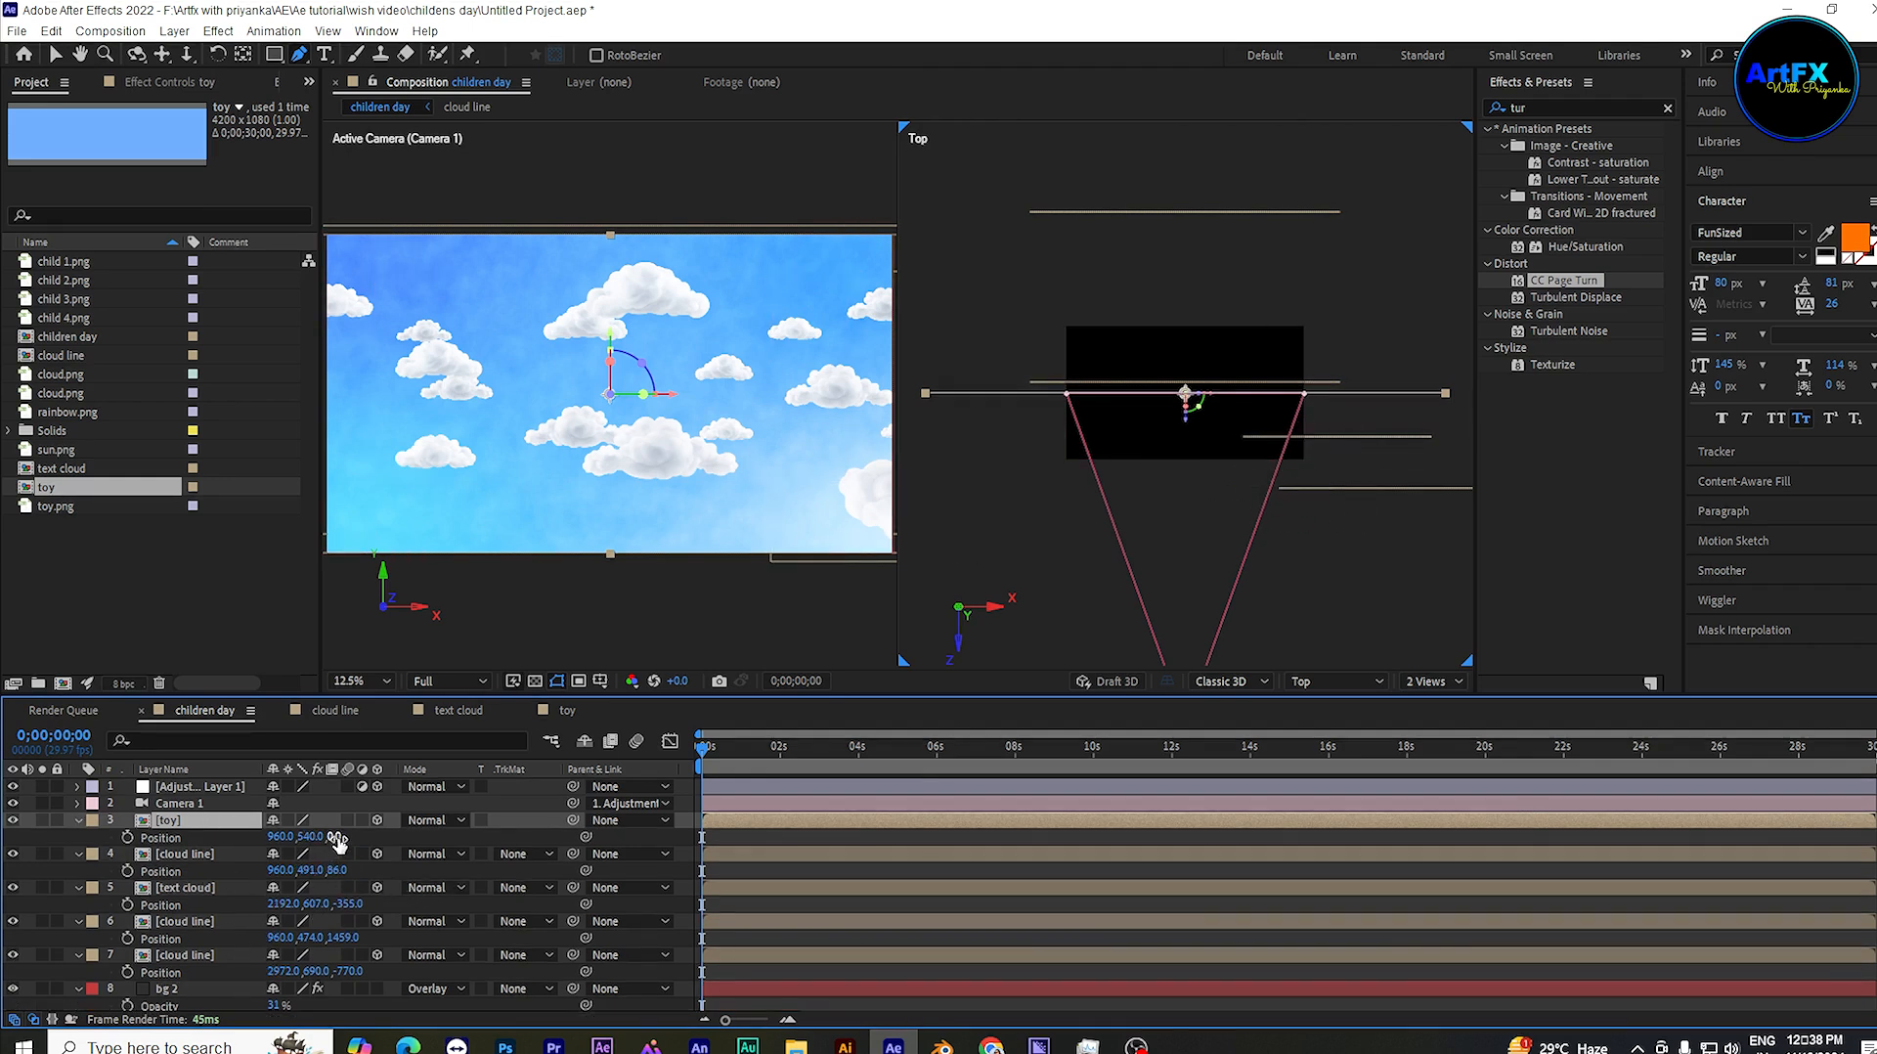
{"action": "left_click_drag", "start_coordinate": [332, 837], "coordinate": [125, 883]}
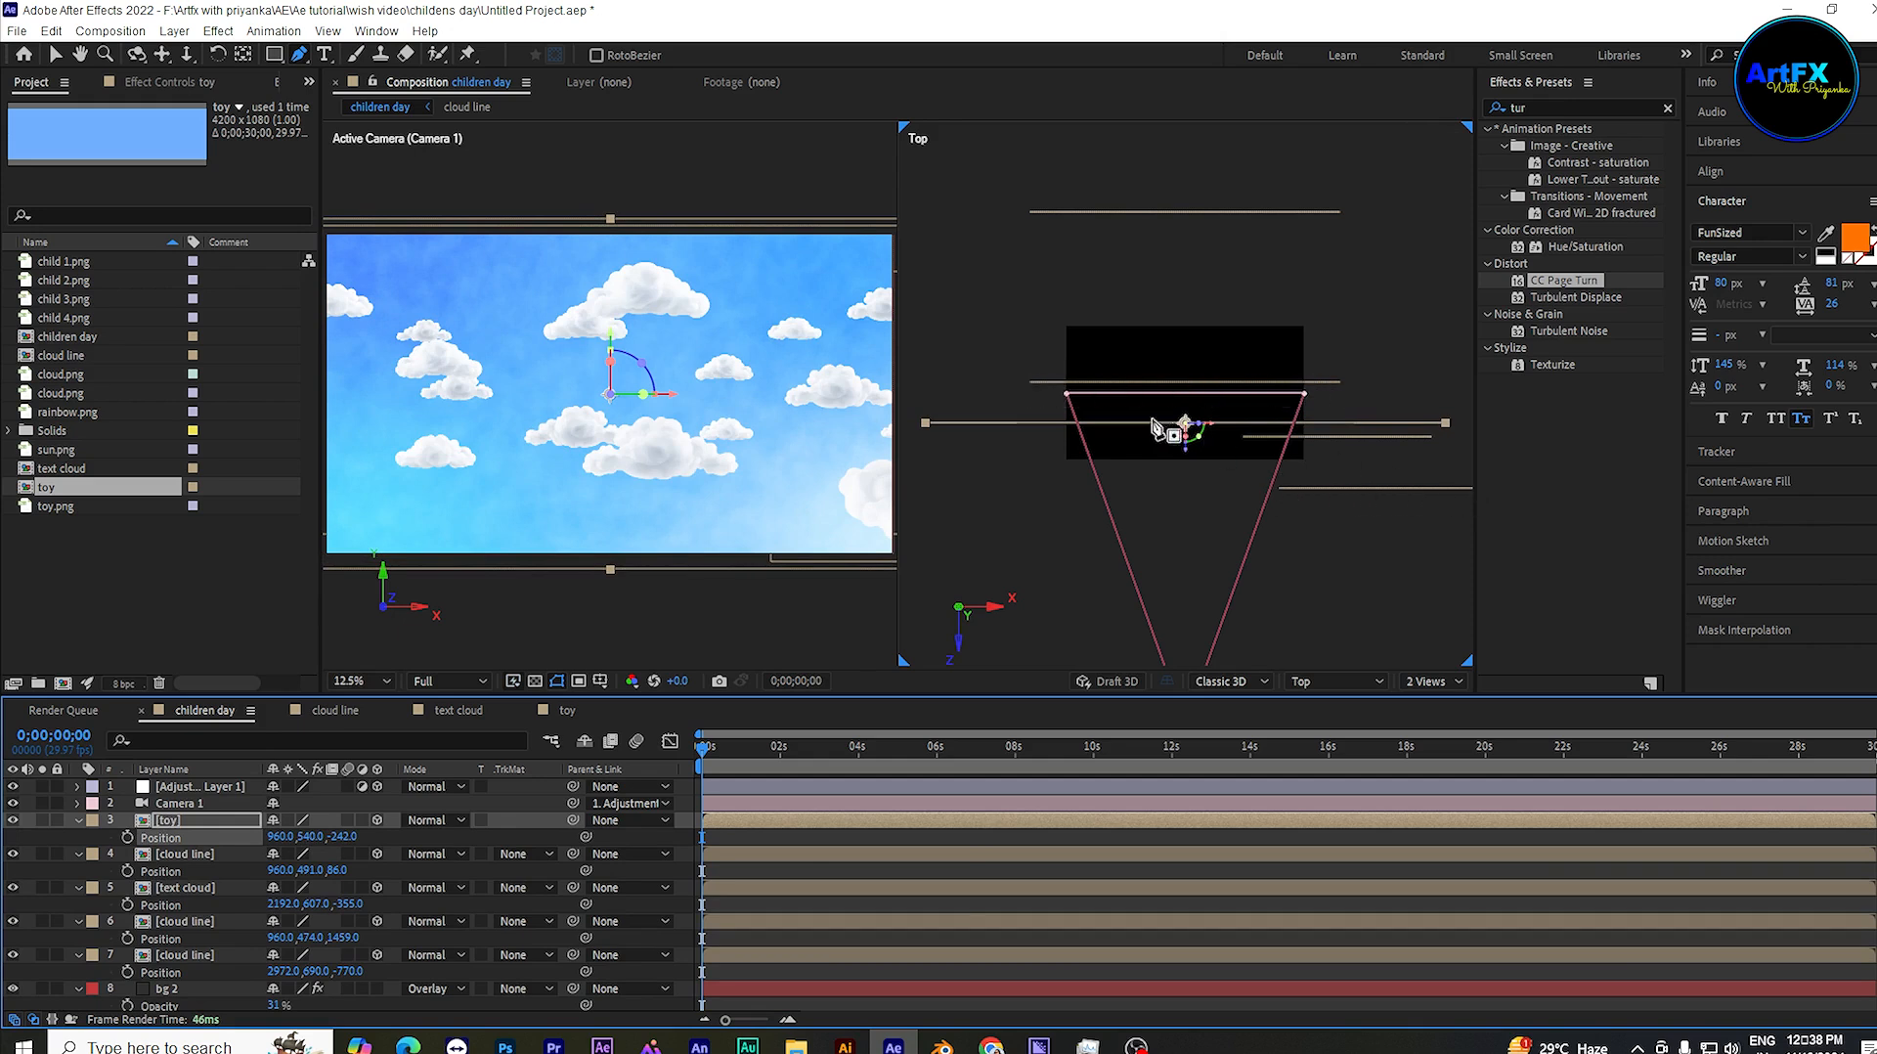
{"action": "left_click_drag", "start_coordinate": [337, 845], "coordinate": [303, 837]}
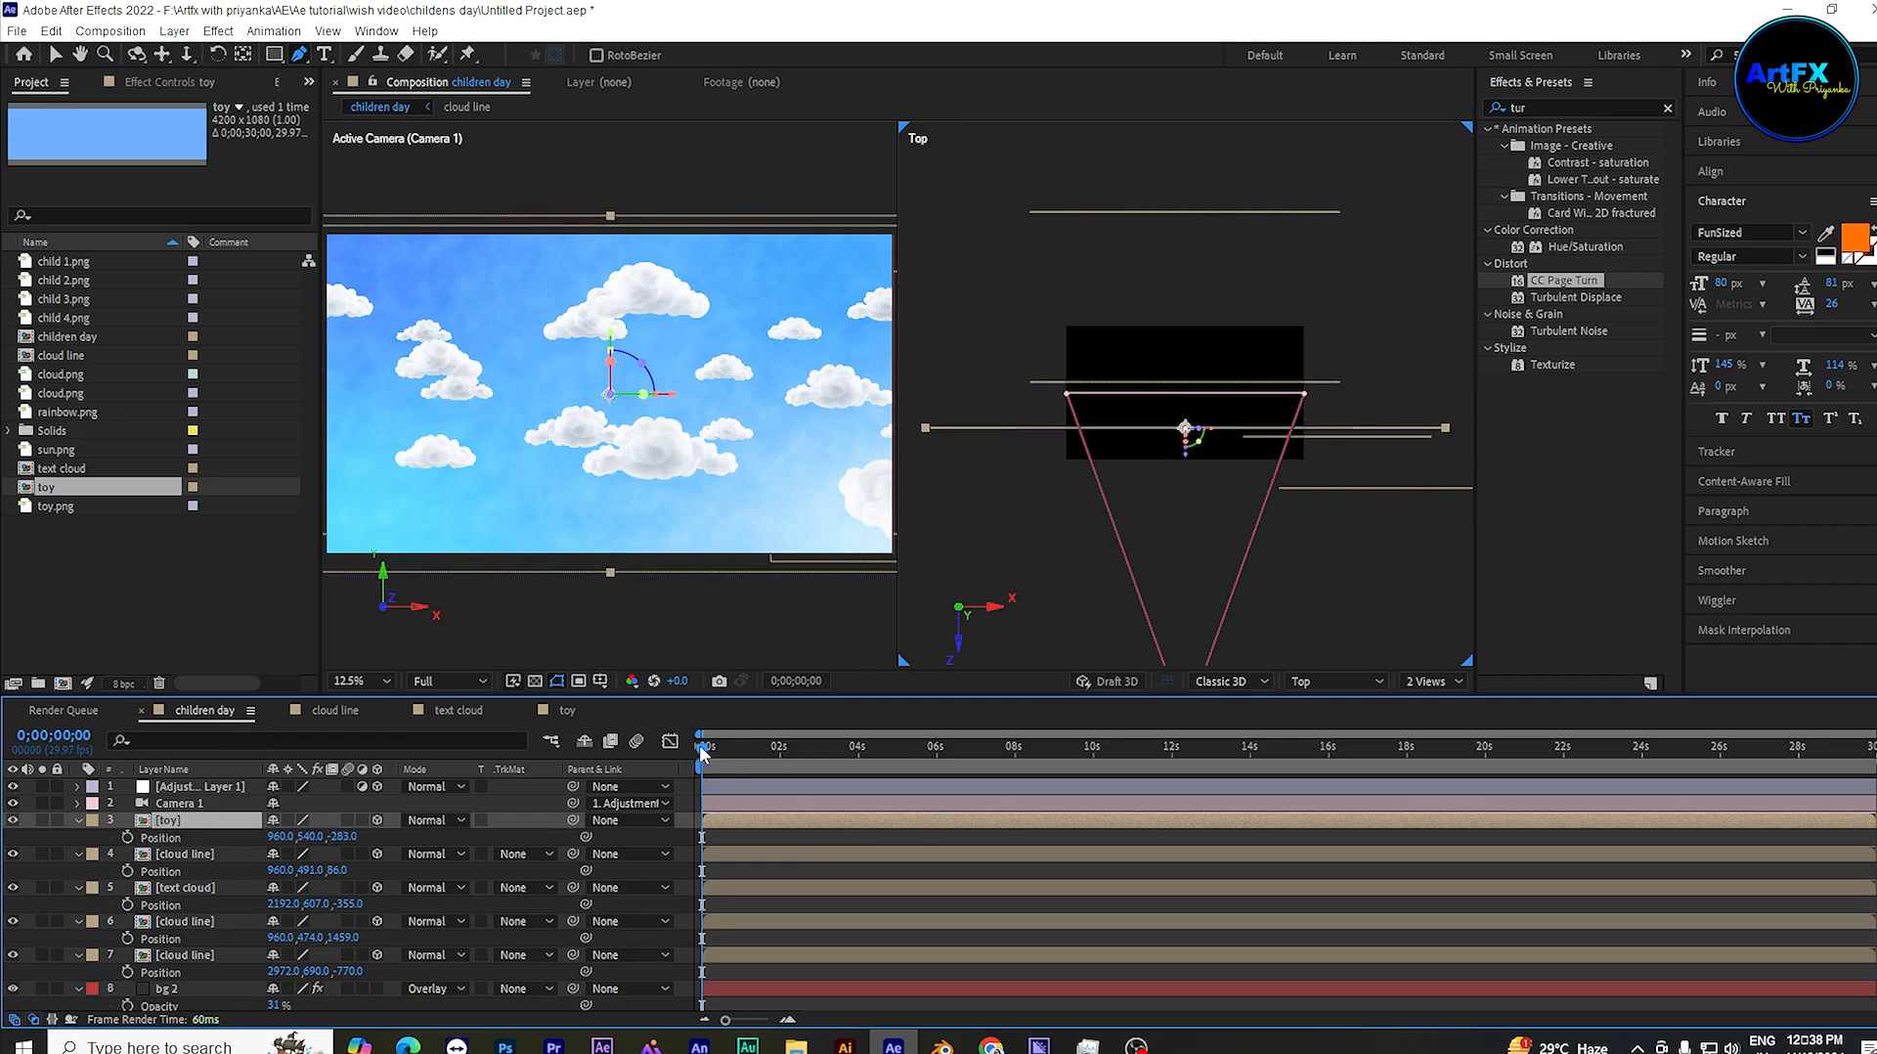
{"action": "mouse_move", "coordinate": [701, 753]}
{"action": "left_mouse_down"}
{"action": "mouse_move", "coordinate": [839, 764]}
{"action": "mouse_move", "coordinate": [695, 769]}
{"action": "left_mouse_up"}
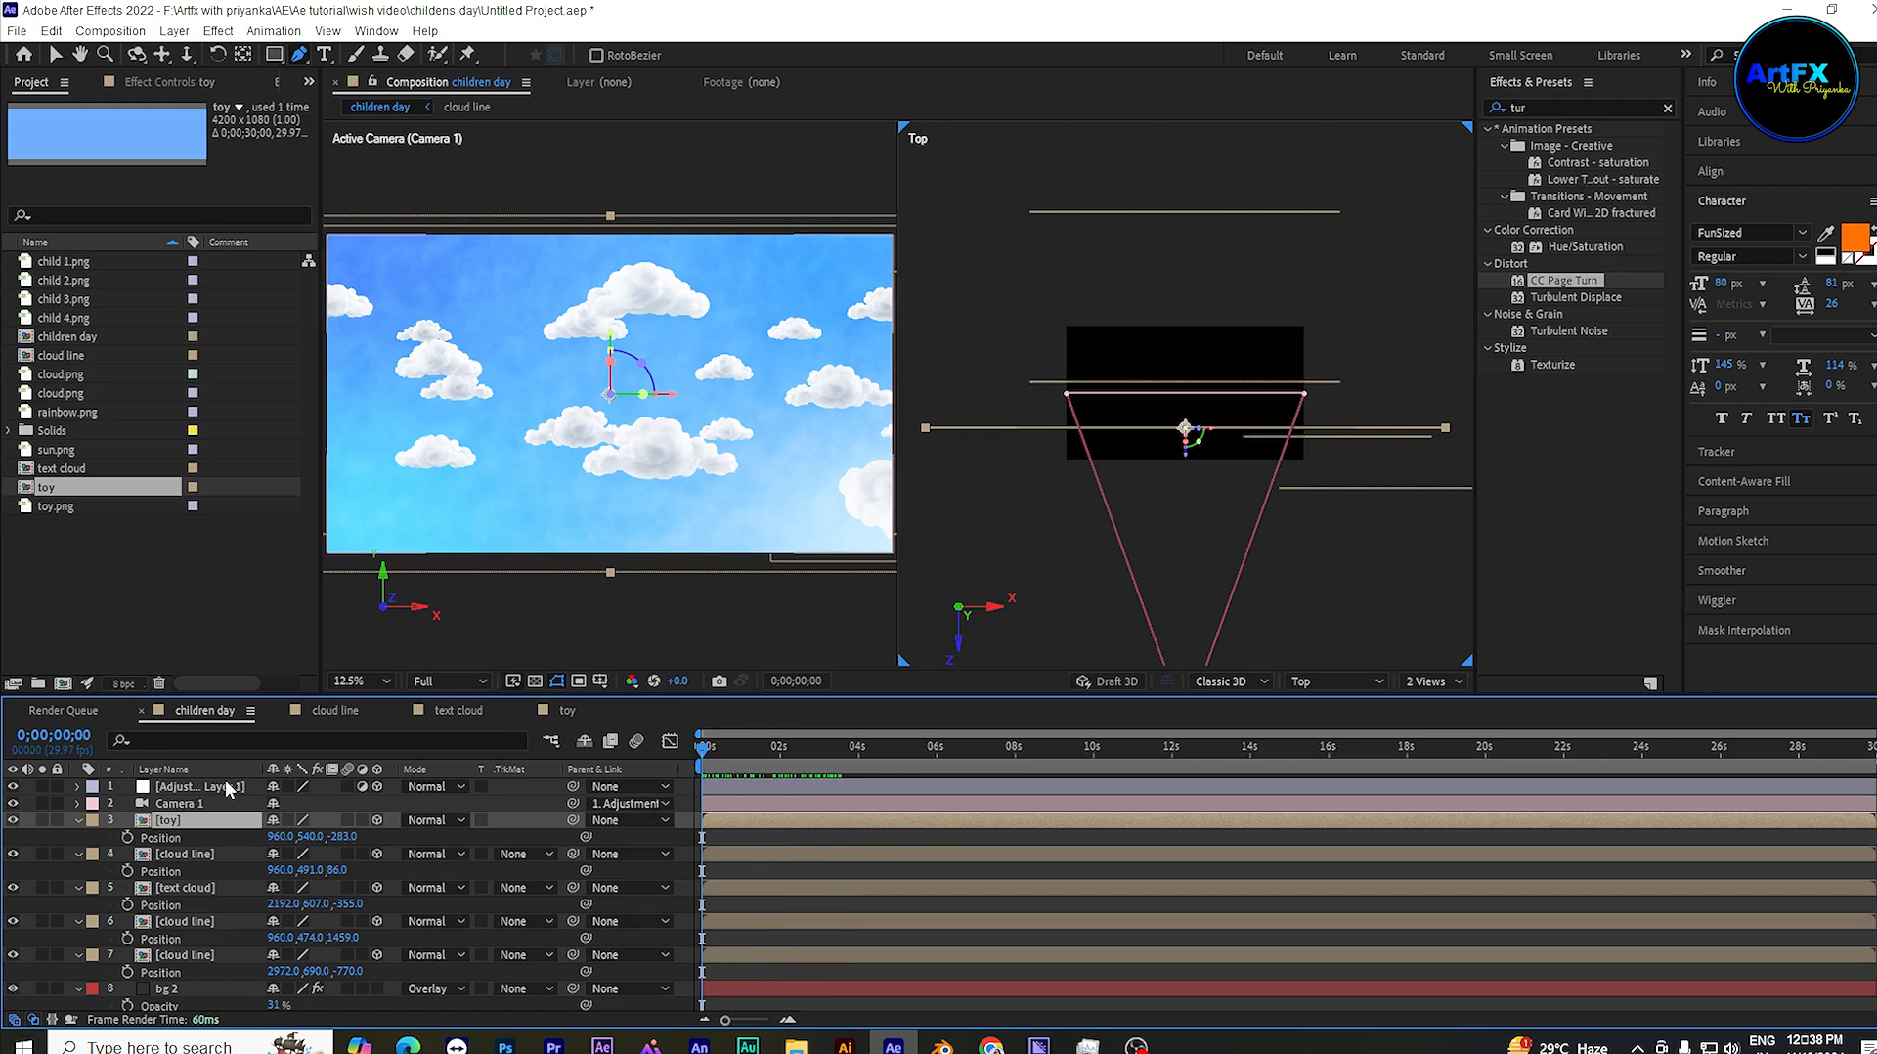
Step: Keyframe the adjustment layer's Position at the start and change its X position at 0;00;06;25
{"action": "left_click", "coordinate": [196, 787]}
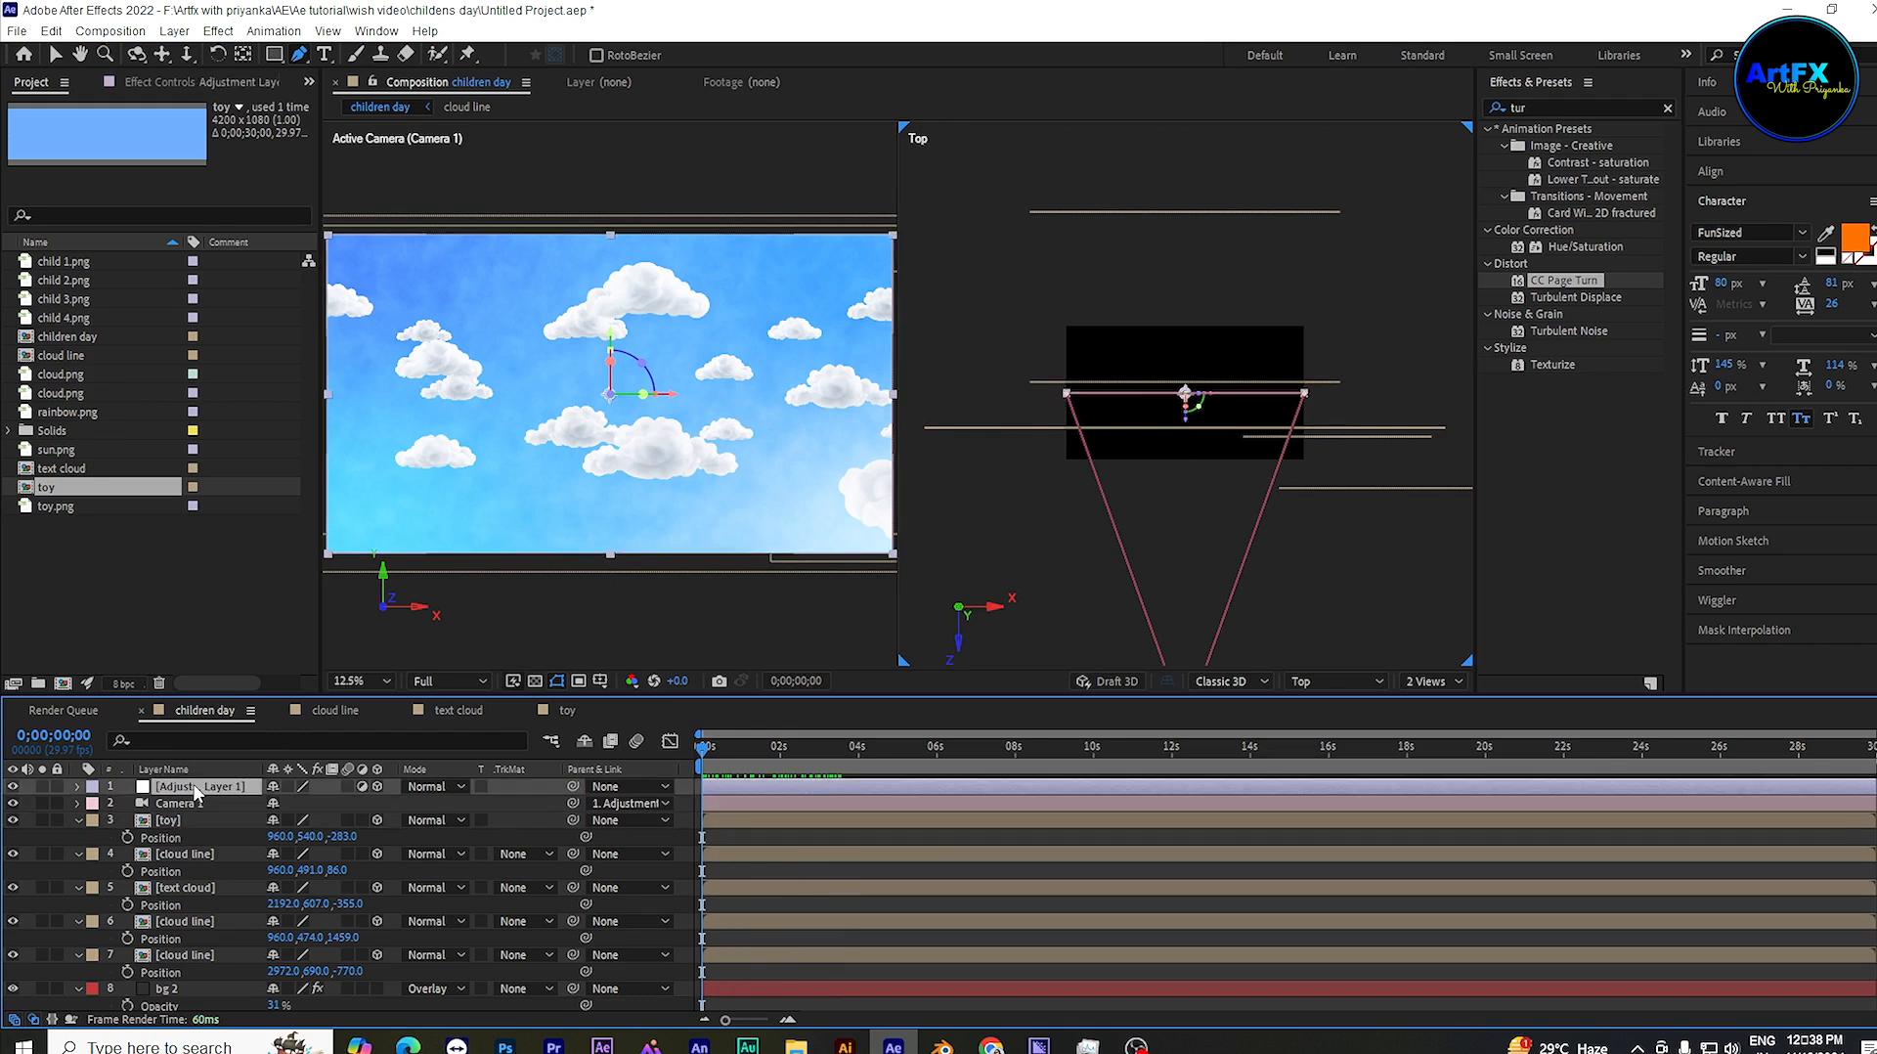
{"action": "key", "text": "p"}
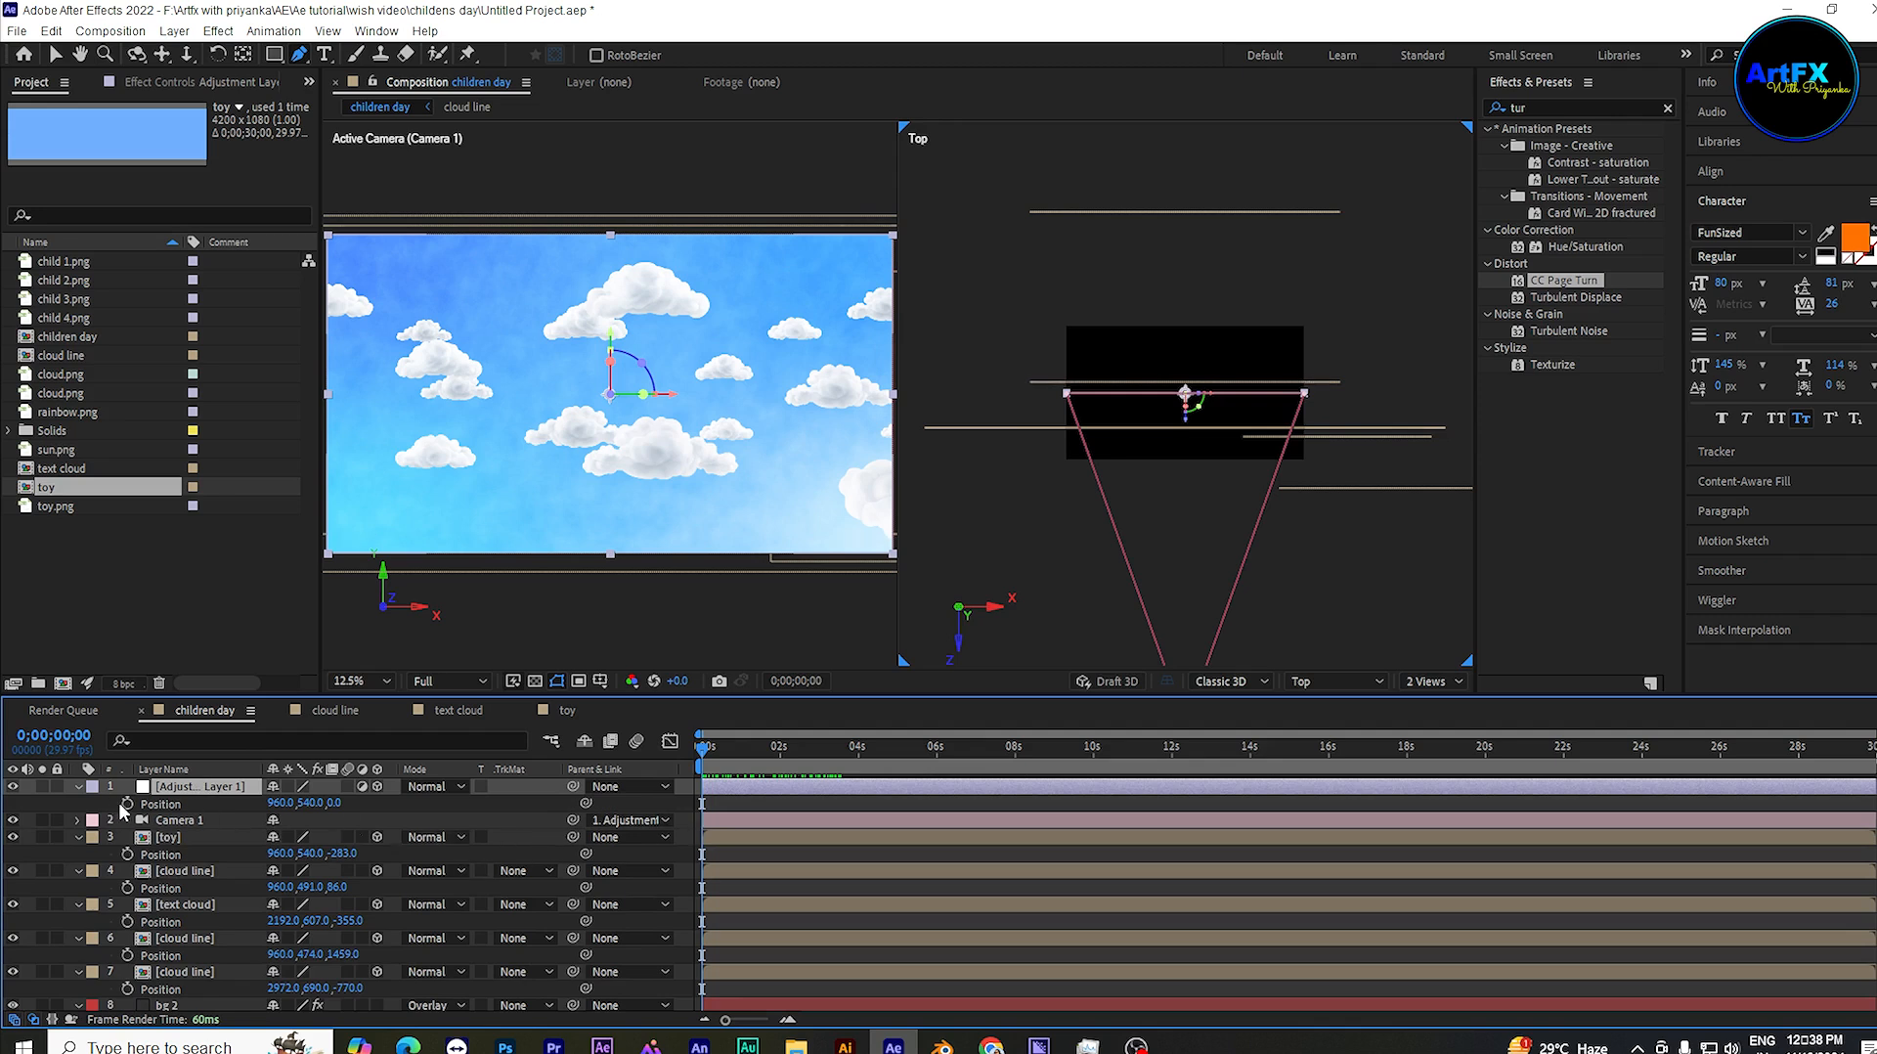
{"action": "left_click", "coordinate": [126, 802]}
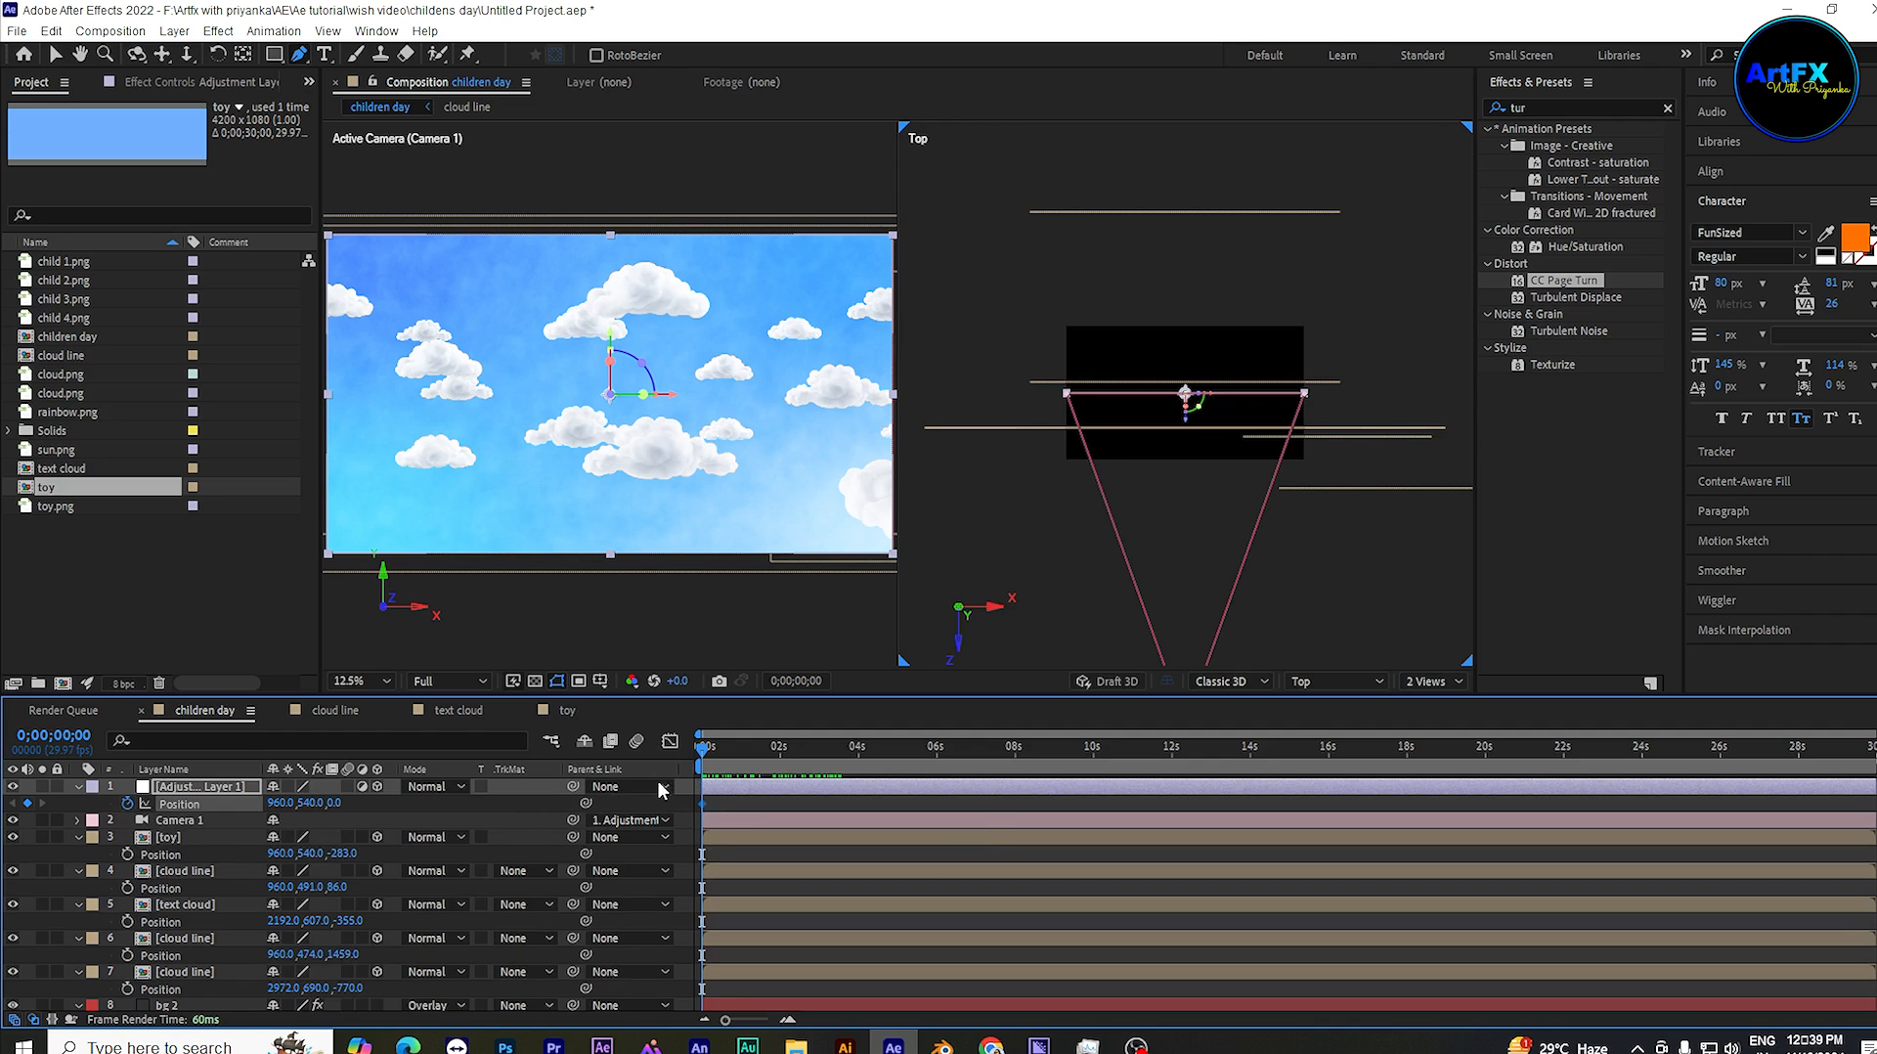
{"action": "left_click_drag", "start_coordinate": [762, 746], "coordinate": [967, 804]}
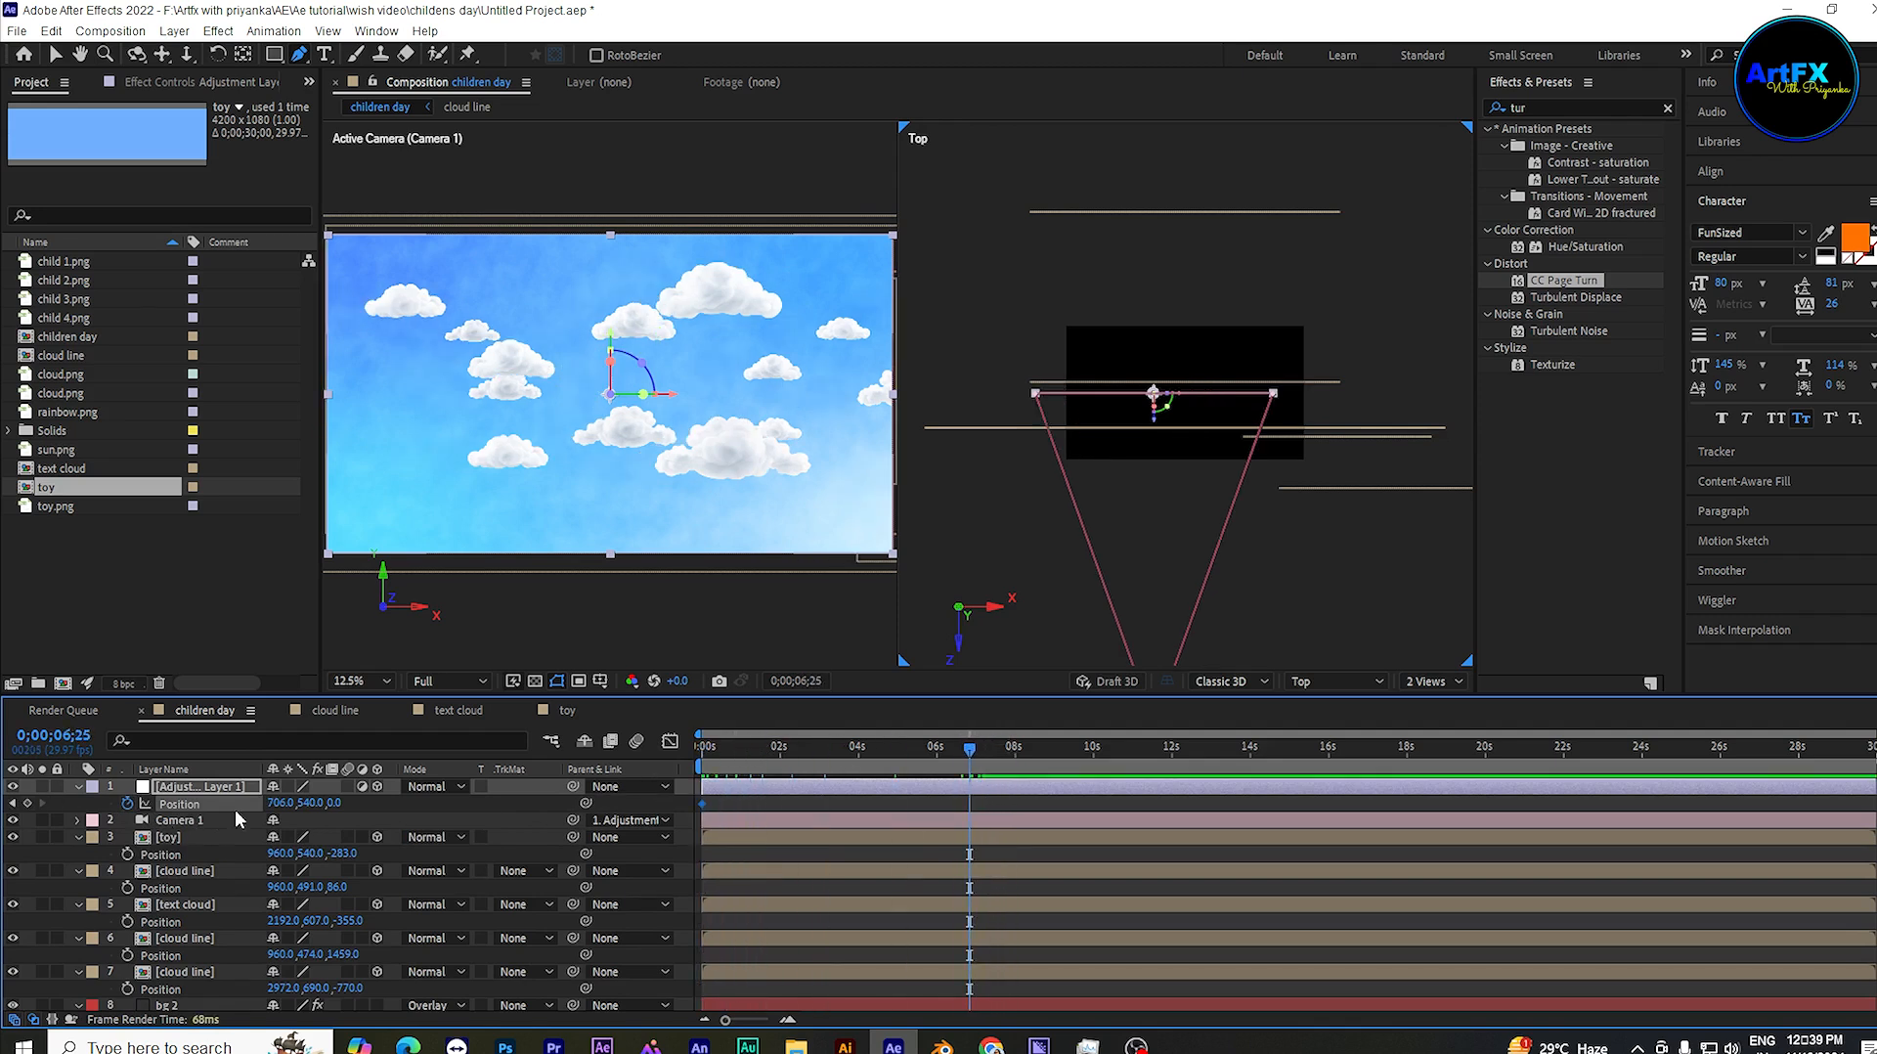
{"action": "mouse_move", "coordinate": [274, 803]}
{"action": "left_mouse_down"}
{"action": "mouse_move", "coordinate": [254, 804]}
{"action": "mouse_move", "coordinate": [357, 804]}
{"action": "mouse_move", "coordinate": [306, 809]}
{"action": "left_mouse_up"}
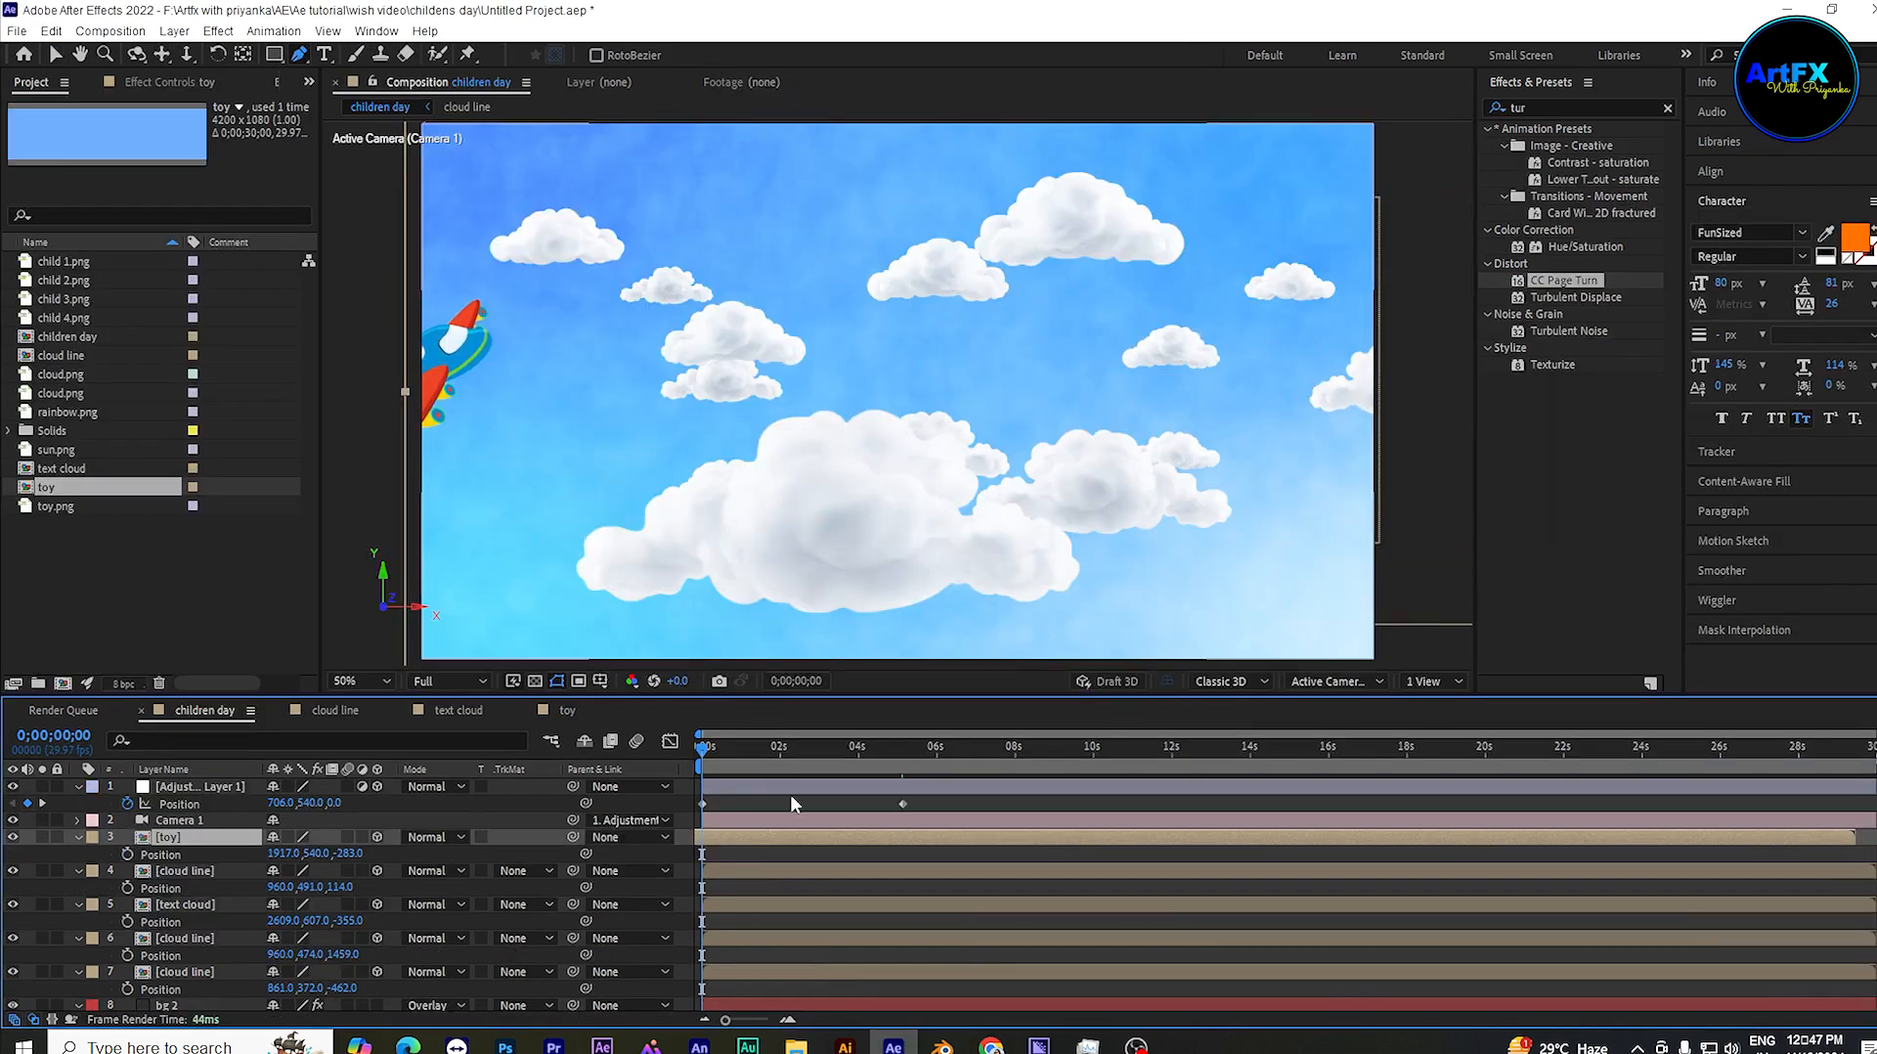
Step: Try a middle Position keyframe with a higher X value on the adjustment layer at about 2.5 seconds, and preview it
{"action": "left_click", "coordinate": [935, 802]}
{"action": "key", "text": "space"}
{"action": "key", "text": "space"}
{"action": "key", "text": "space"}
{"action": "mouse_move", "coordinate": [788, 751]}
{"action": "left_mouse_down"}
{"action": "mouse_move", "coordinate": [817, 765]}
{"action": "mouse_move", "coordinate": [802, 765]}
{"action": "left_mouse_up"}
{"action": "left_click_drag", "start_coordinate": [281, 803], "coordinate": [1345, 808]}
{"action": "key", "text": "space"}
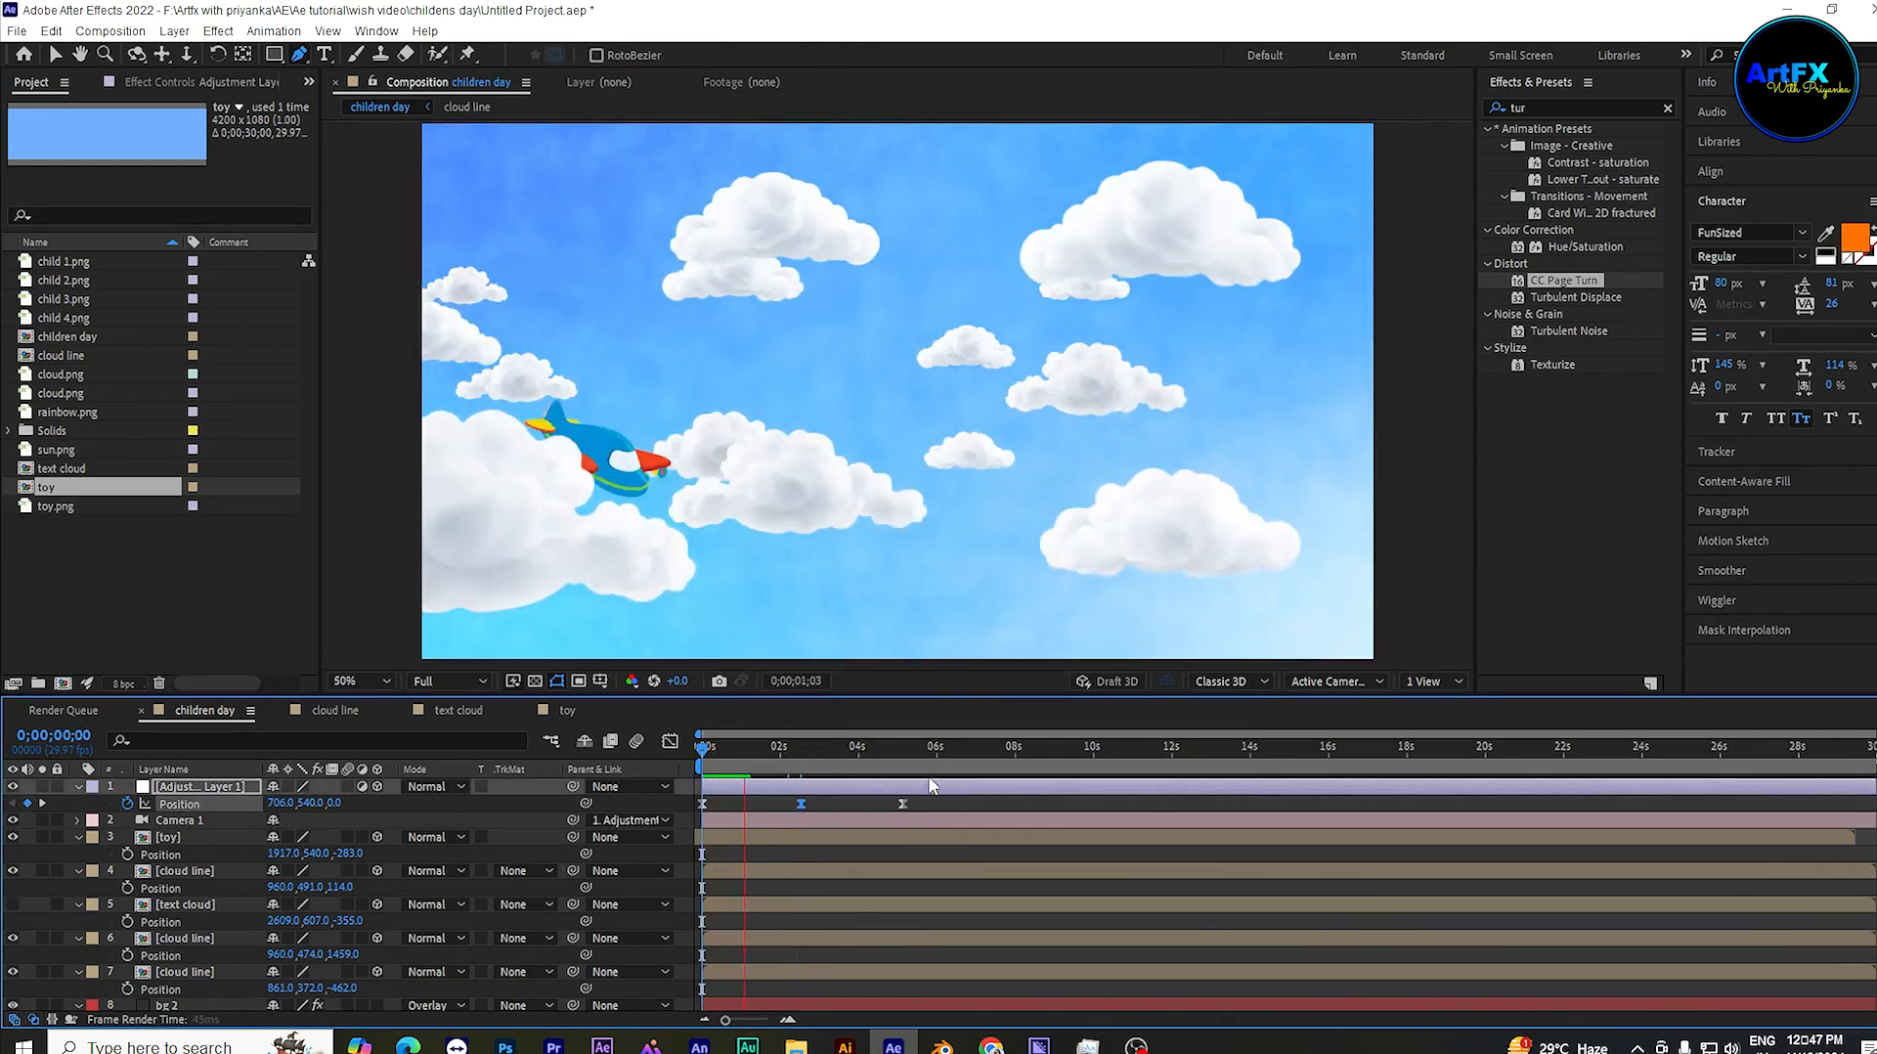
{"action": "key", "text": "space"}
{"action": "left_click_drag", "start_coordinate": [843, 753], "coordinate": [819, 799]}
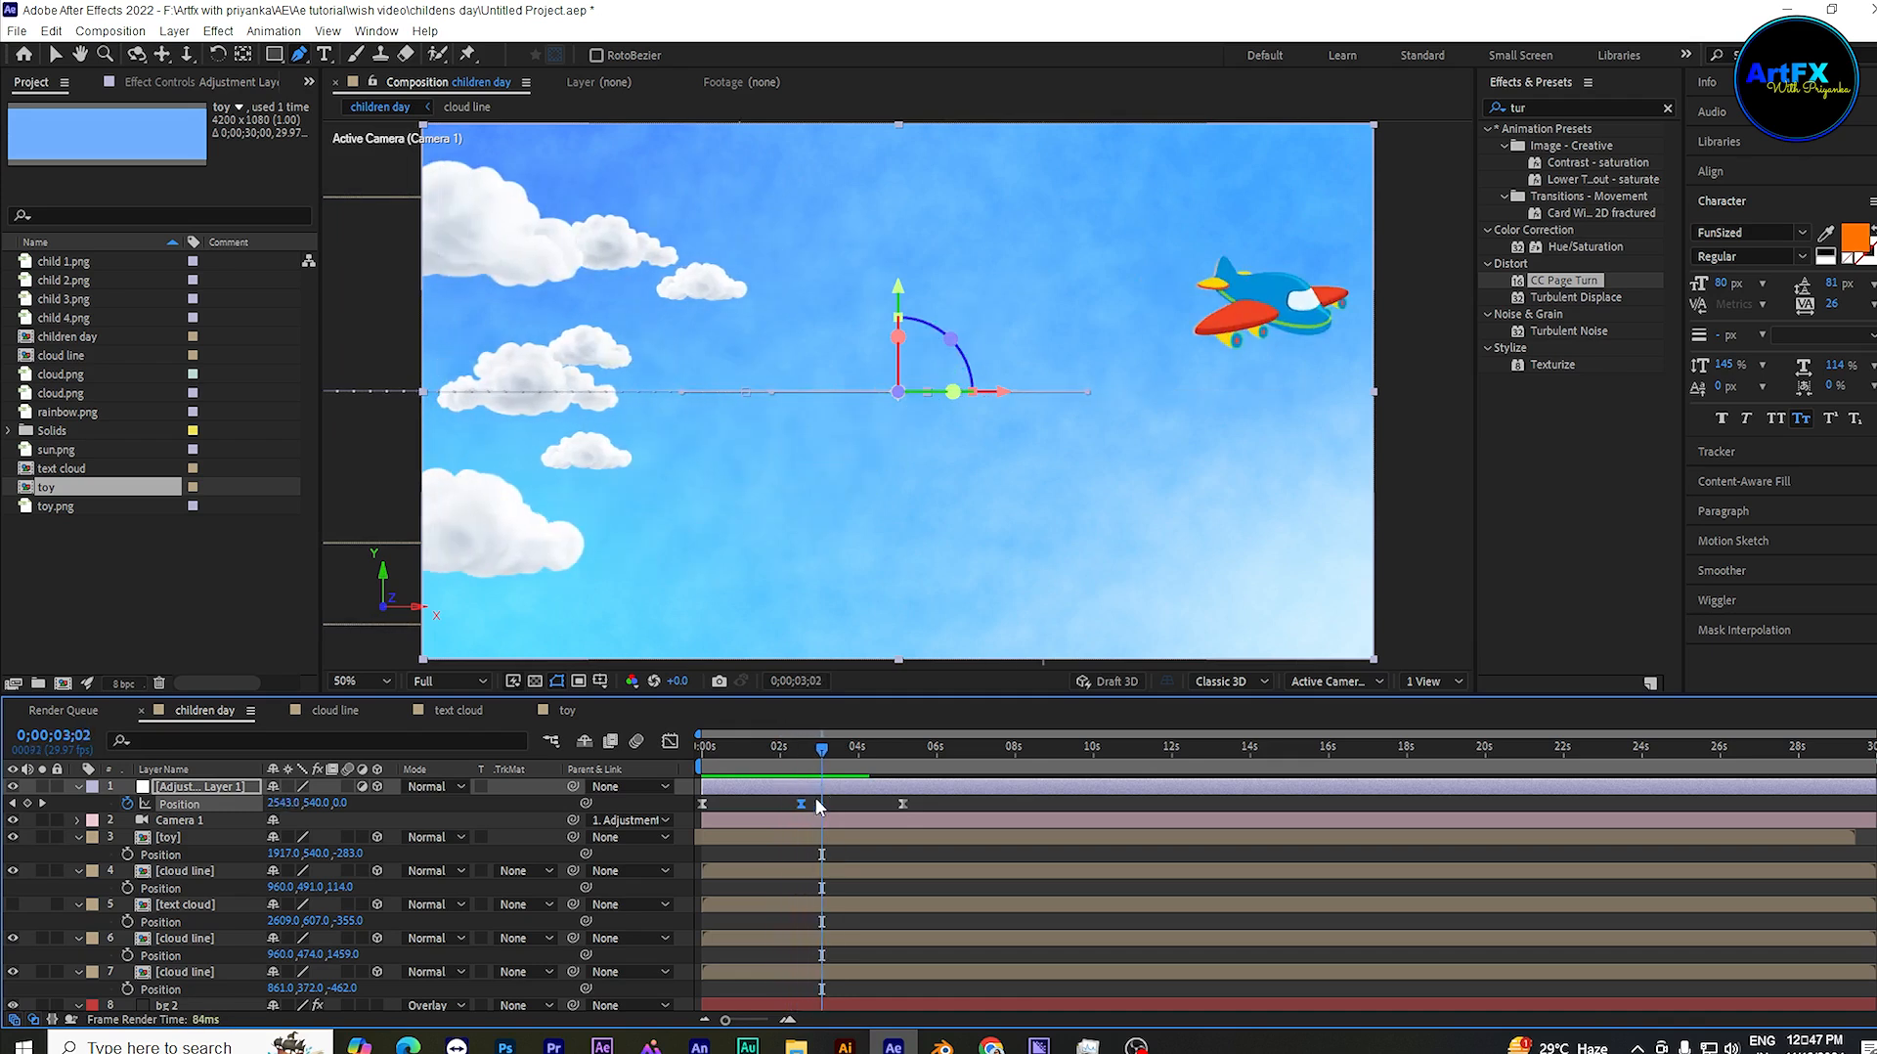
Step: Delete the adjustment layer's second and third Position keyframes, set a new X position at about 6 seconds, and preview the camera move
{"action": "left_click", "coordinate": [903, 804]}
{"action": "key", "text": "Delete"}
{"action": "left_click", "coordinate": [800, 805]}
{"action": "key", "text": "Delete"}
{"action": "left_click", "coordinate": [947, 751]}
{"action": "left_click_drag", "start_coordinate": [281, 802], "coordinate": [29, 829]}
{"action": "left_click_drag", "start_coordinate": [292, 815], "coordinate": [280, 814]}
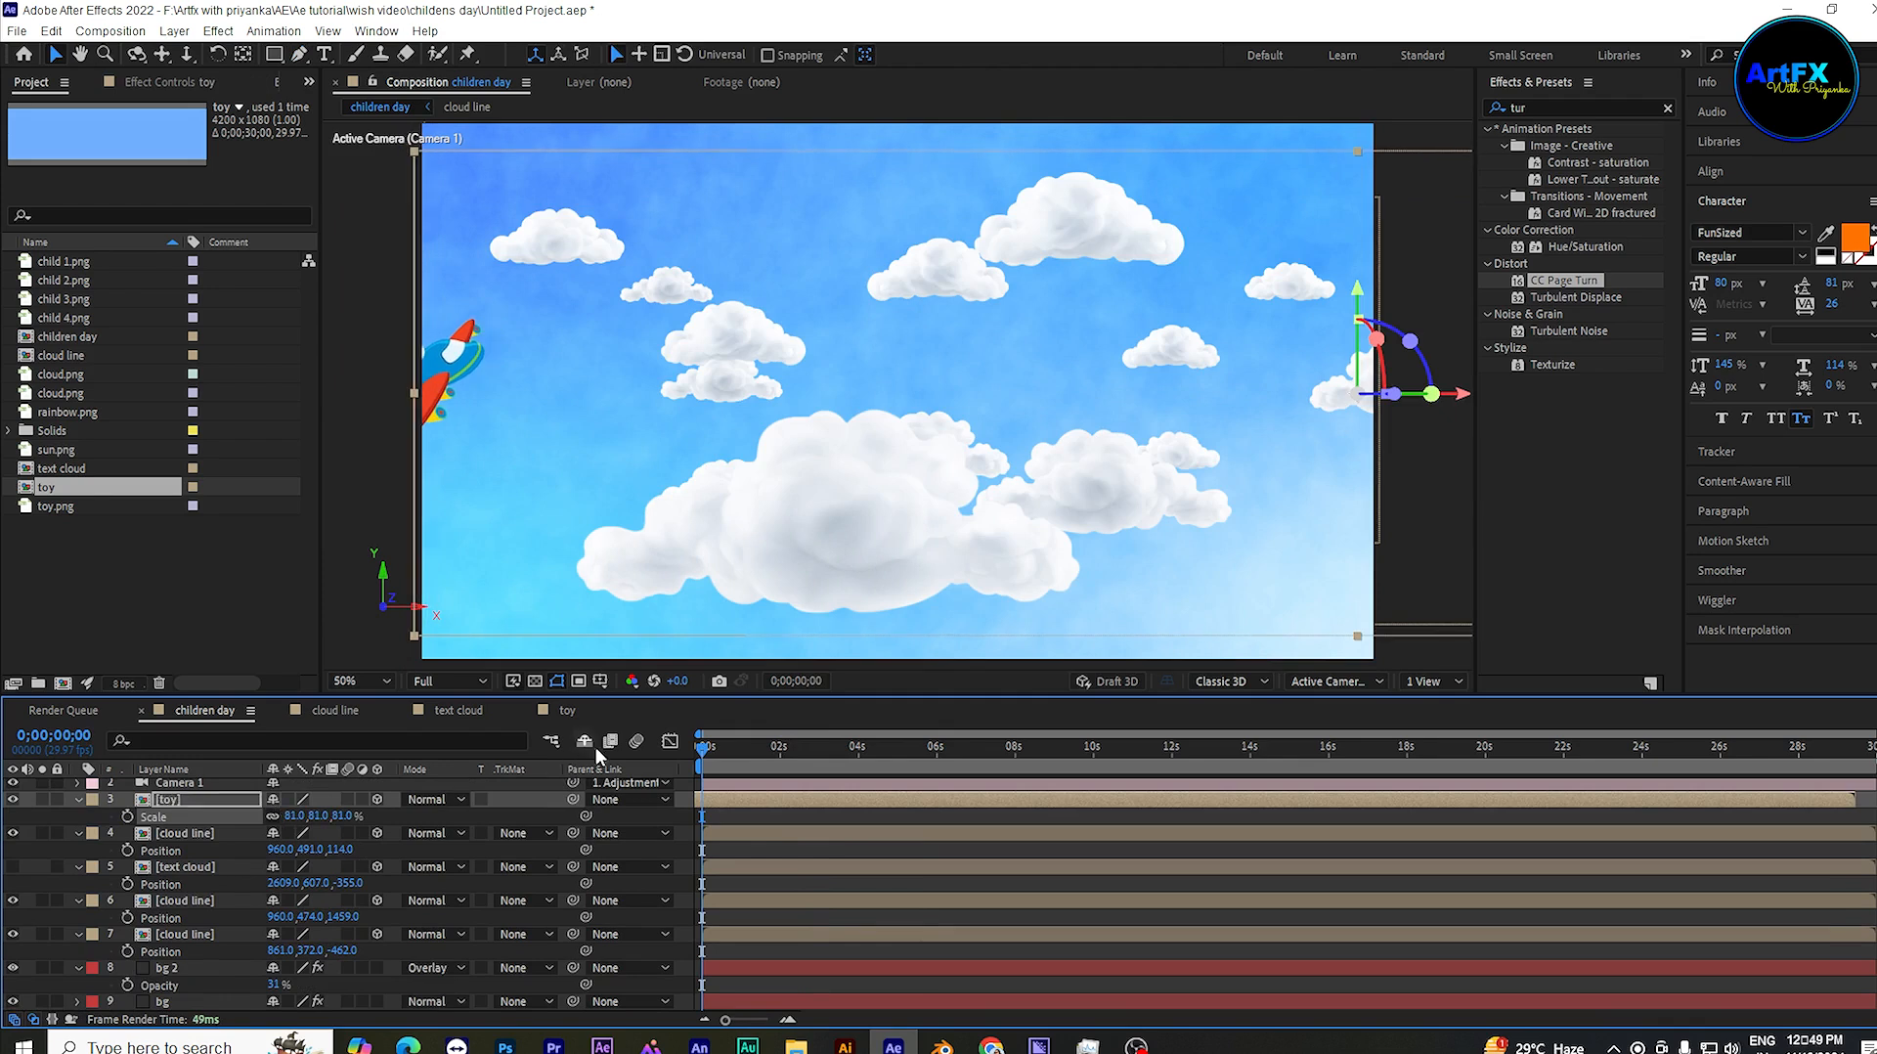
{"action": "key", "text": "space"}
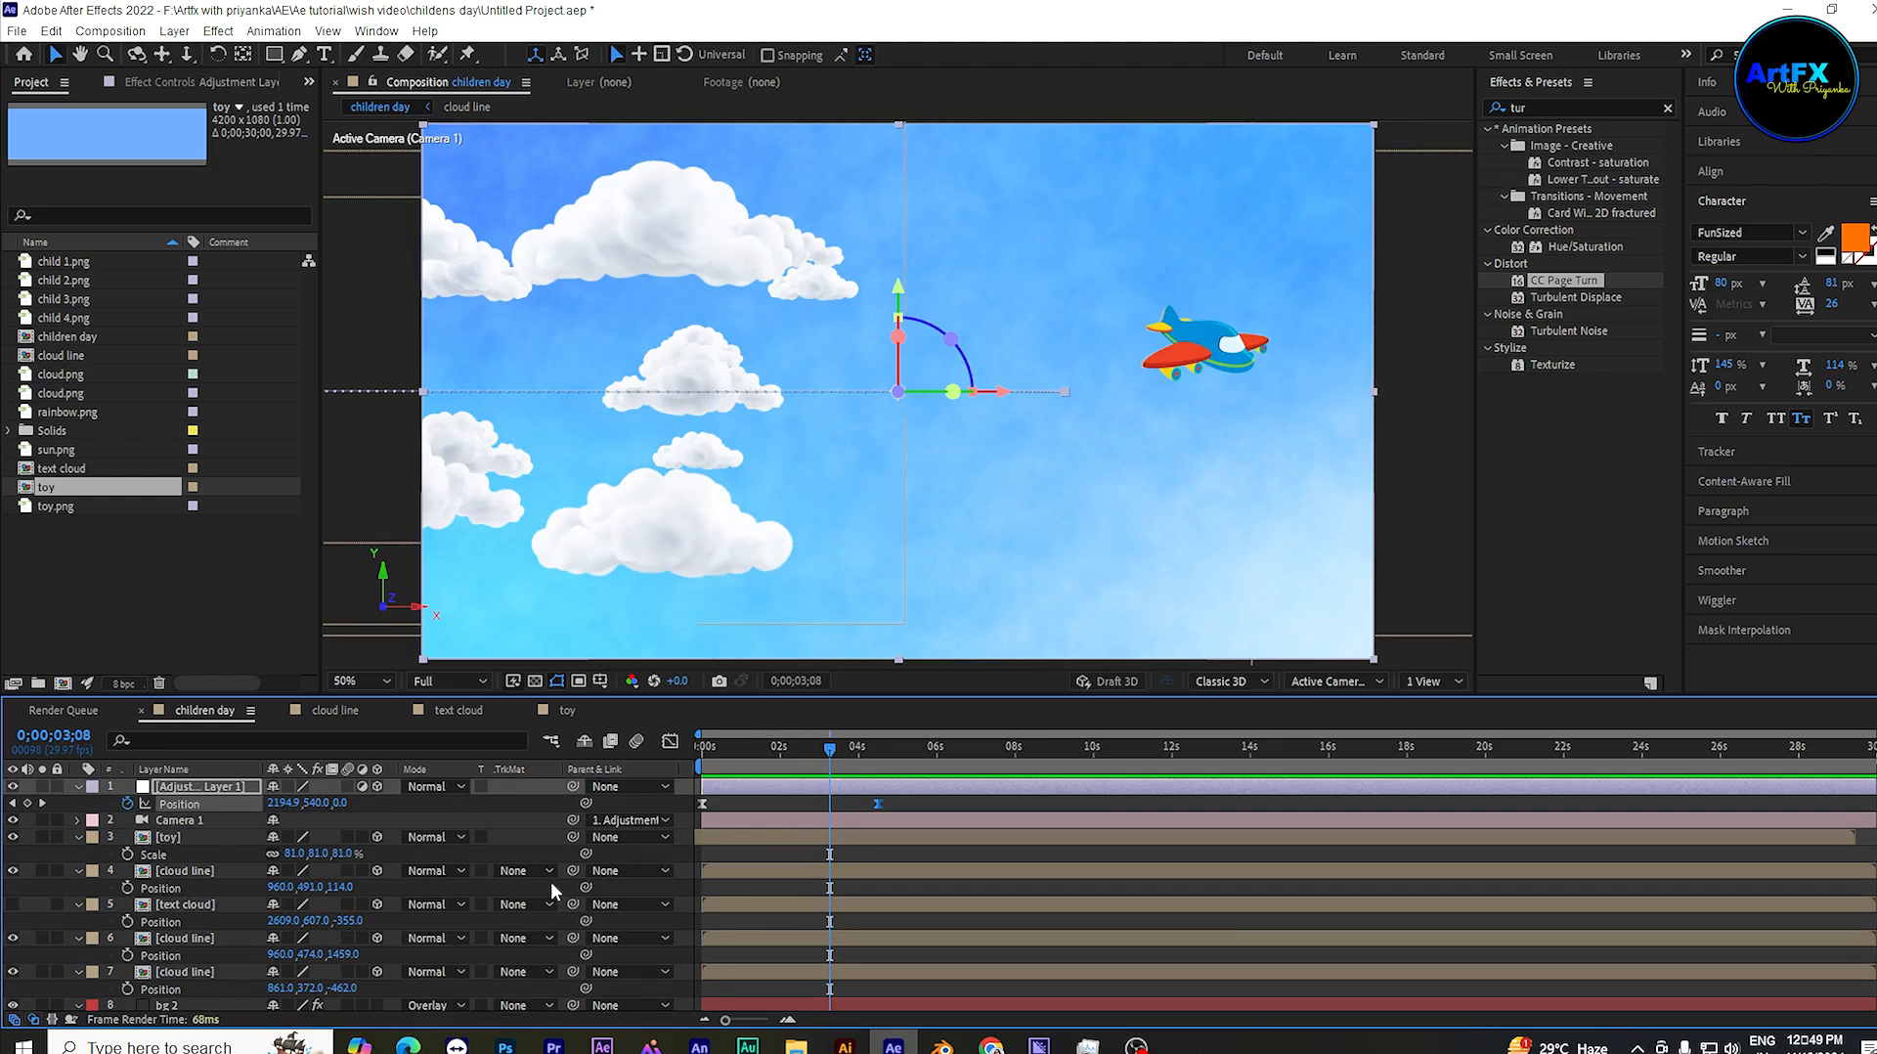
Step: Try bringing the cloud line layer below toy to the front of the layer stack, and undo it
{"action": "left_click", "coordinate": [207, 872]}
{"action": "key", "text": "ctrl+shift+bracketright"}
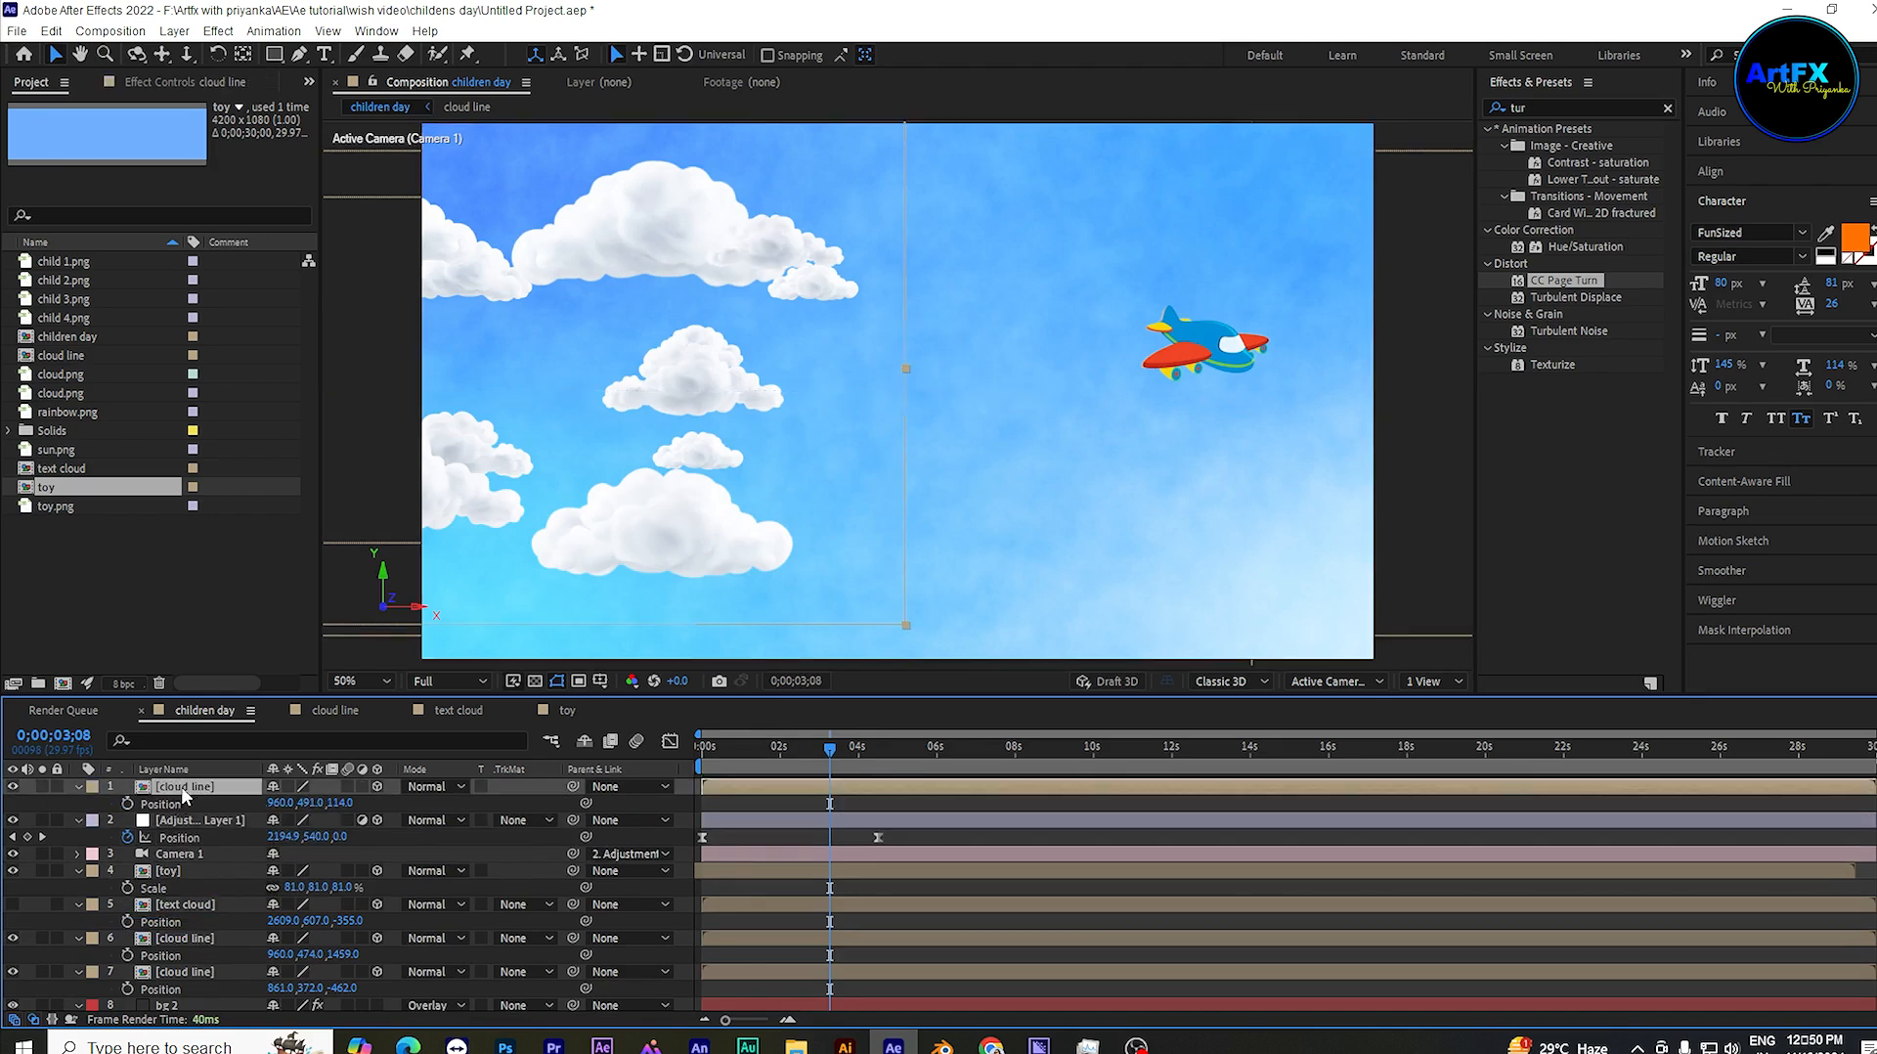
{"action": "key", "text": "ctrl+z"}
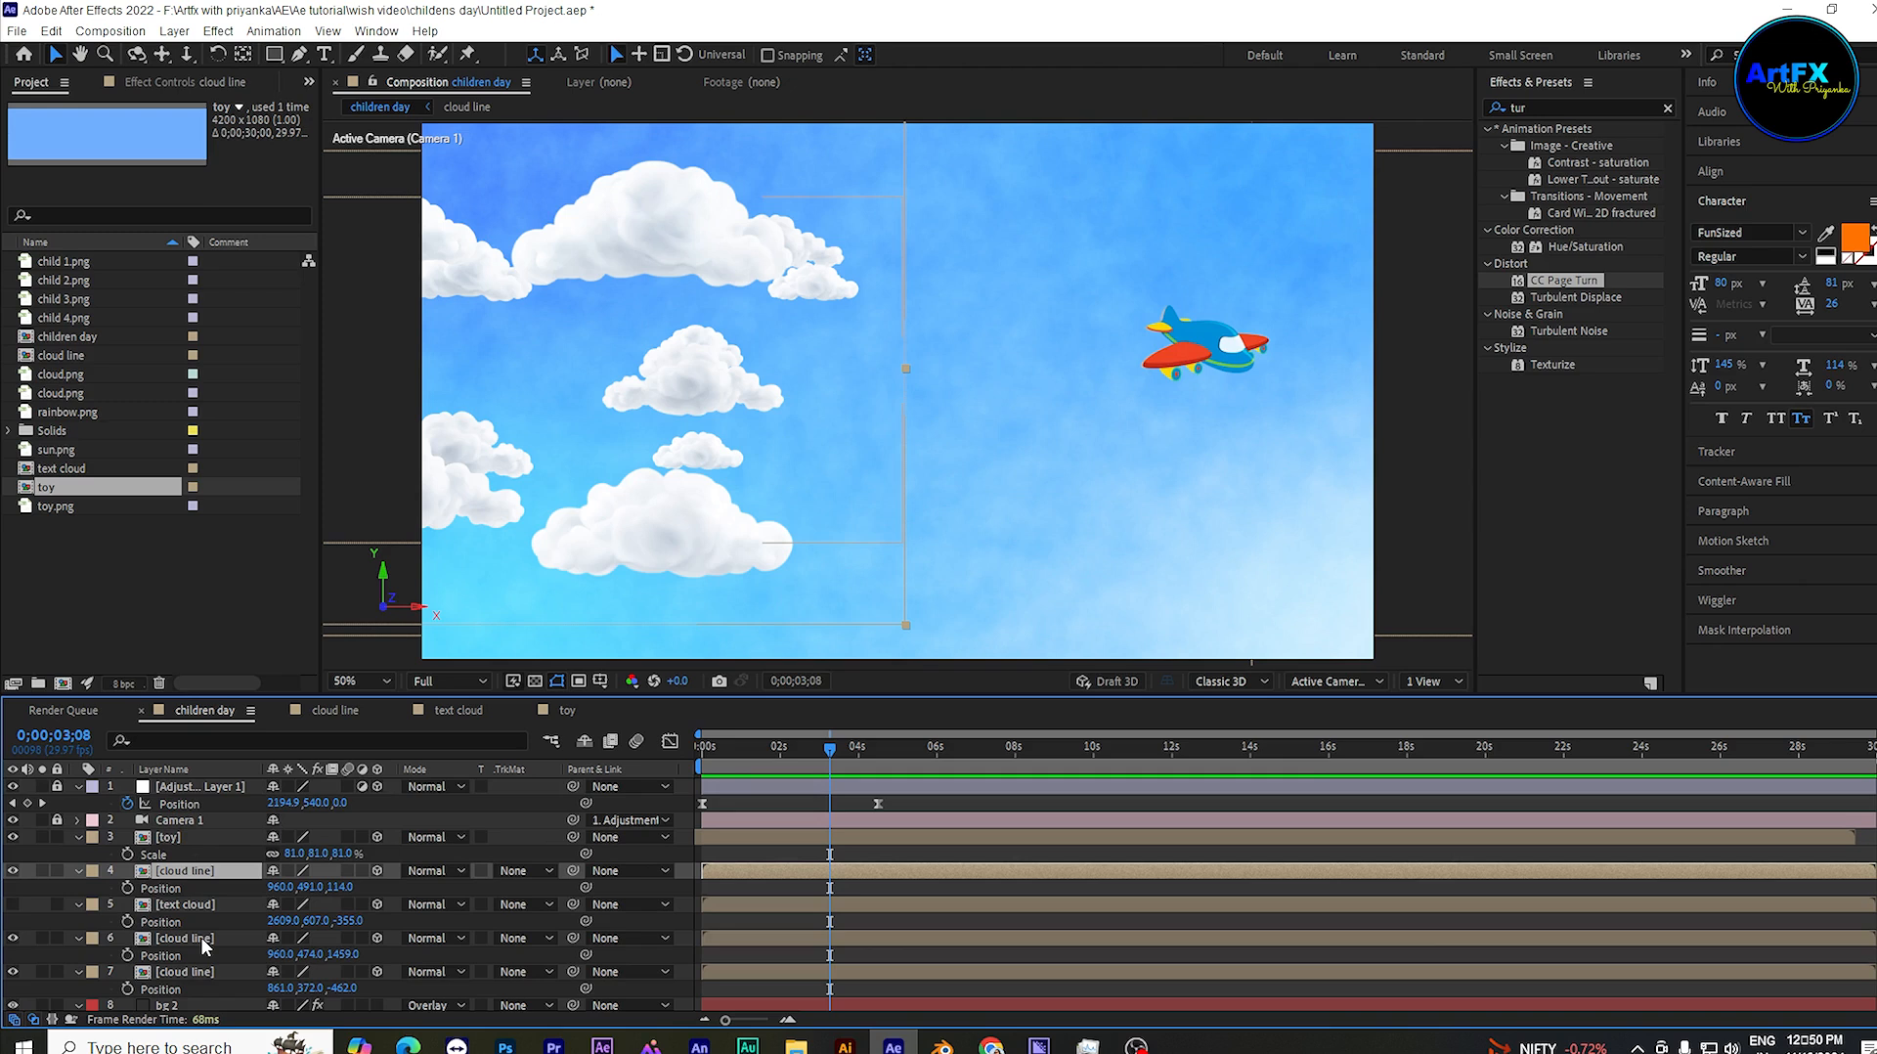
Step: Apply the CC RepeTile effect to all three cloud line layers
{"action": "left_click", "coordinate": [201, 936], "text": "ctrl"}
{"action": "left_click", "coordinate": [204, 971], "text": "ctrl"}
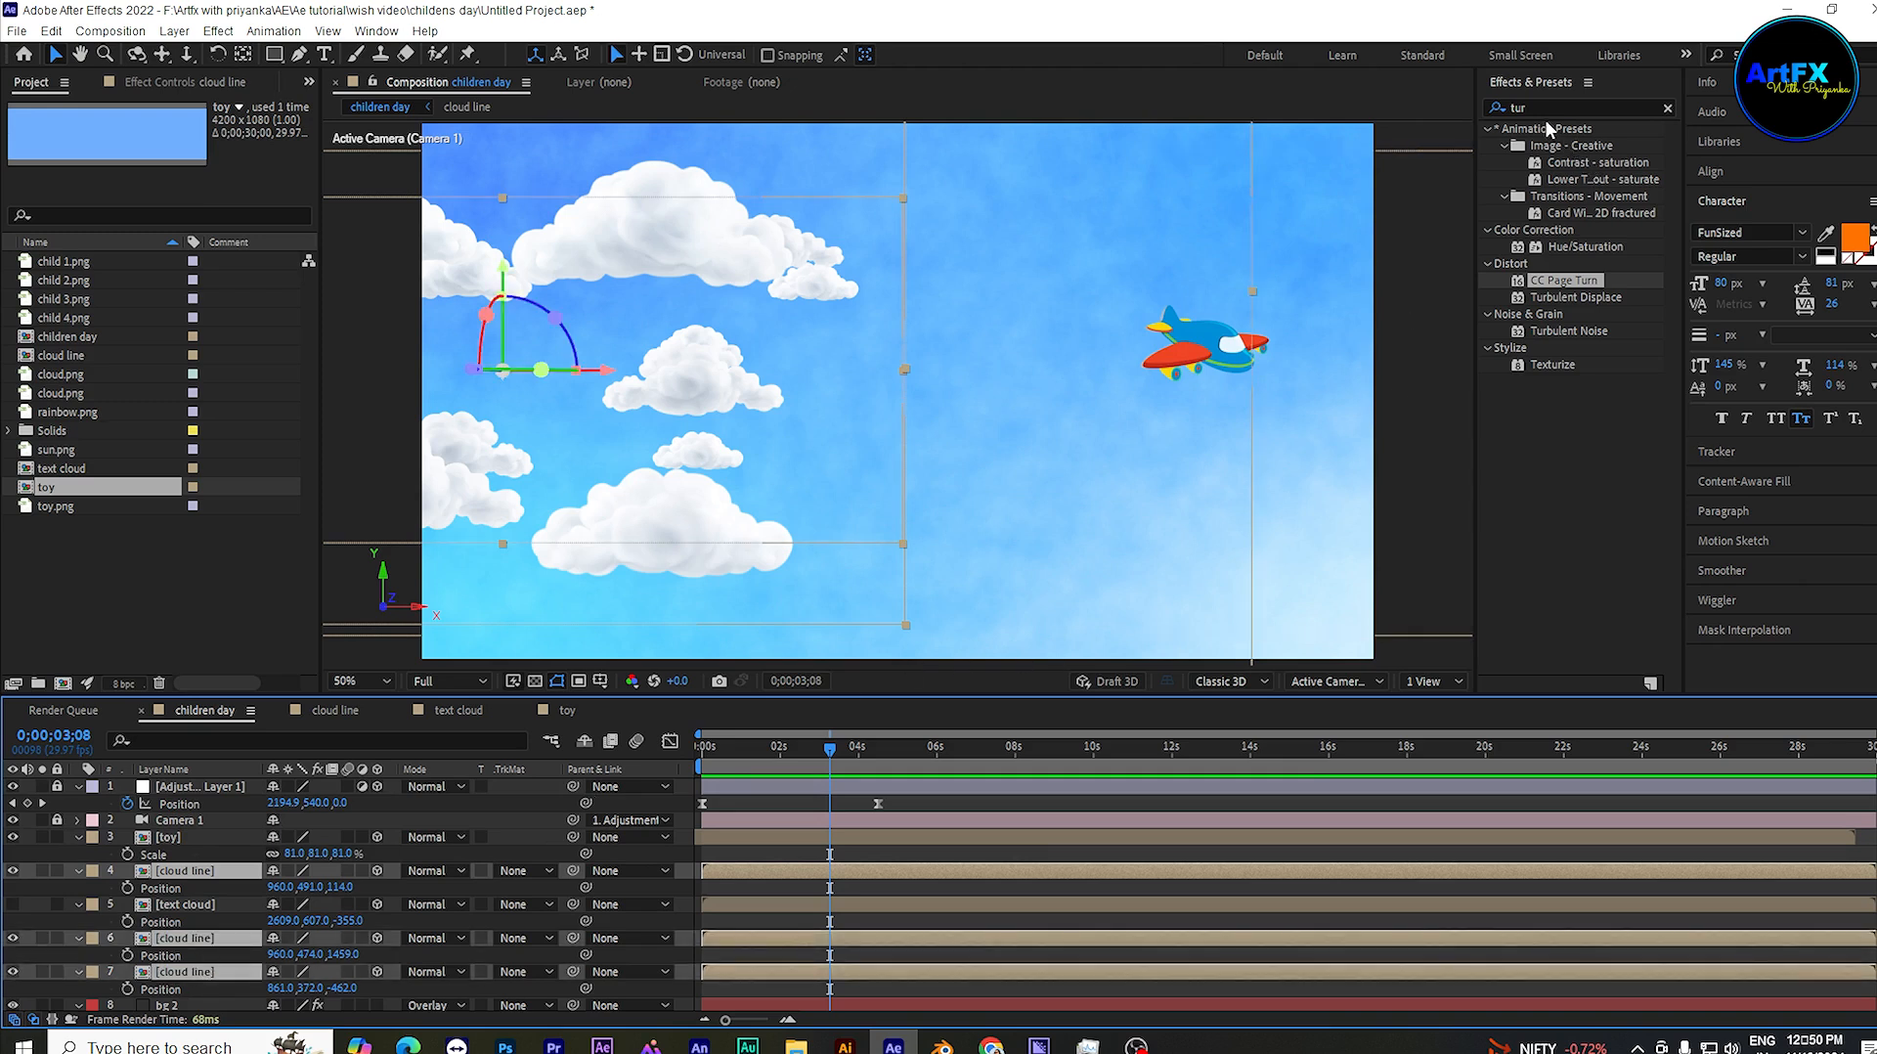
{"action": "left_click", "coordinate": [1533, 106]}
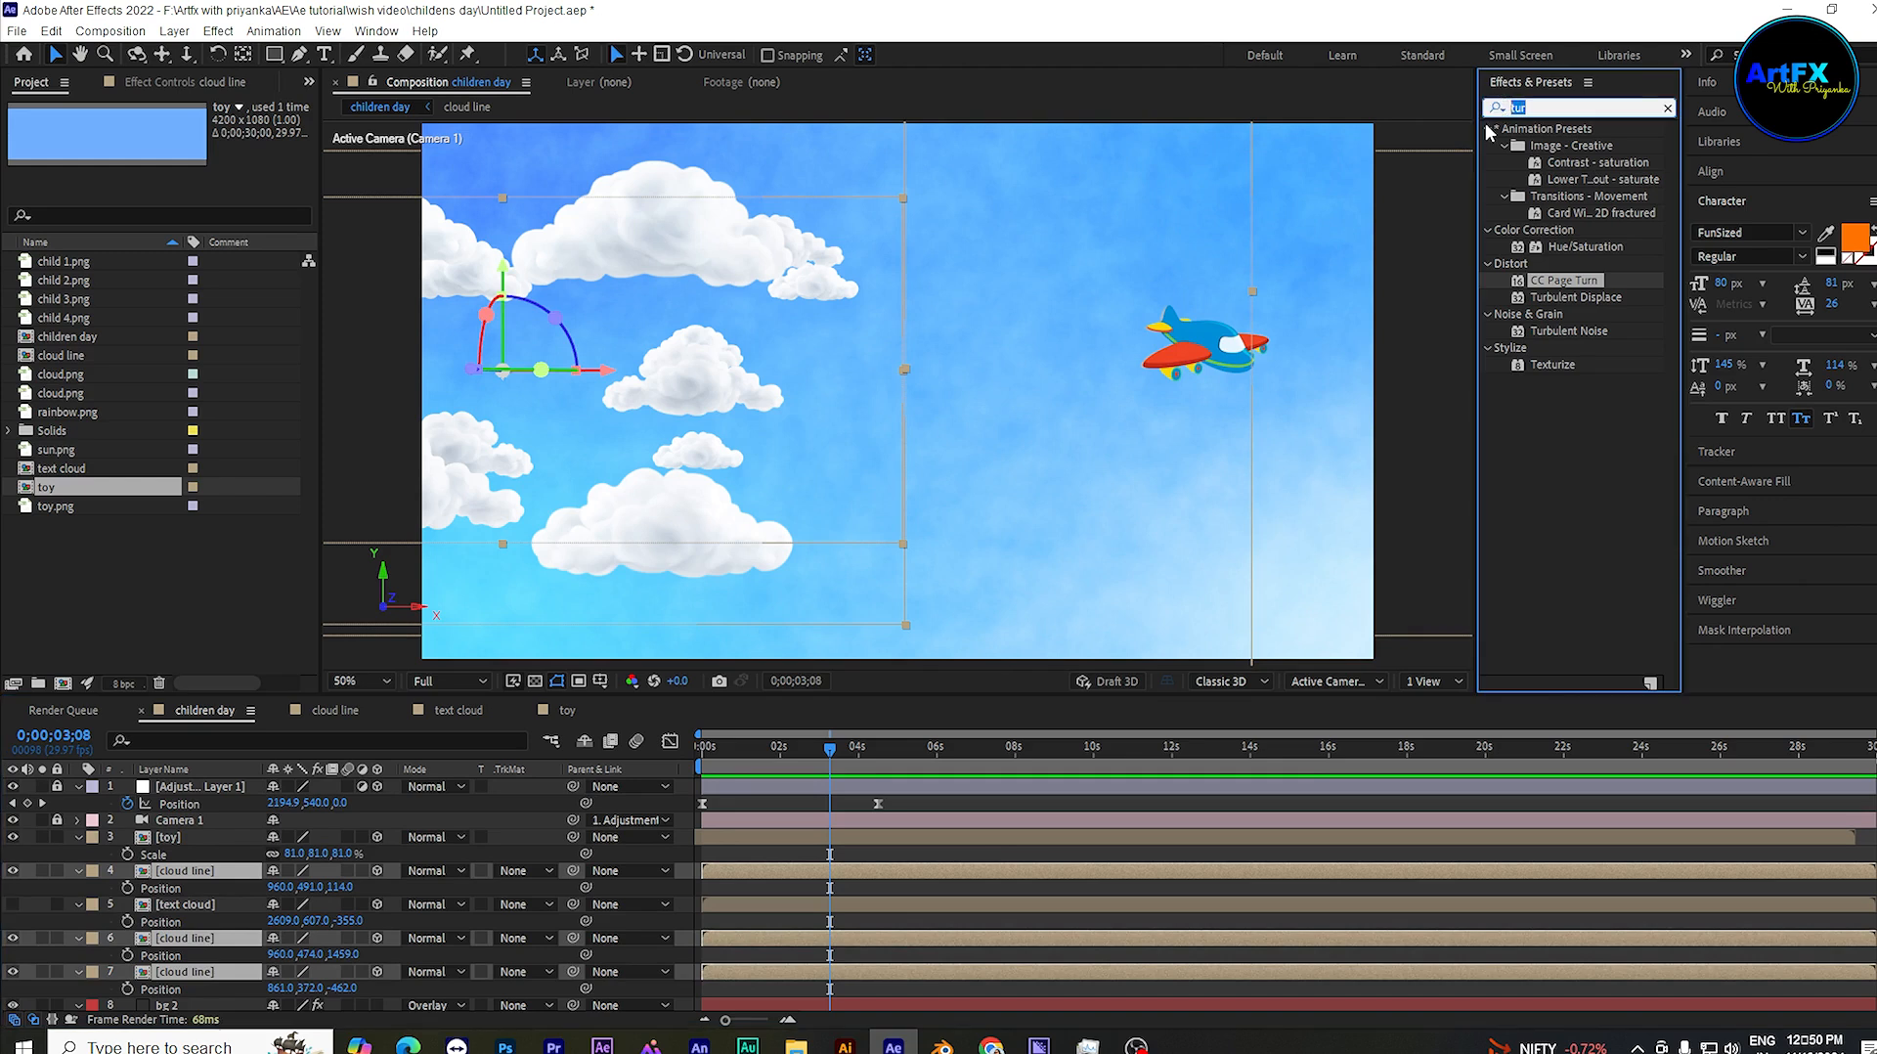
{"action": "type", "text": "repe"}
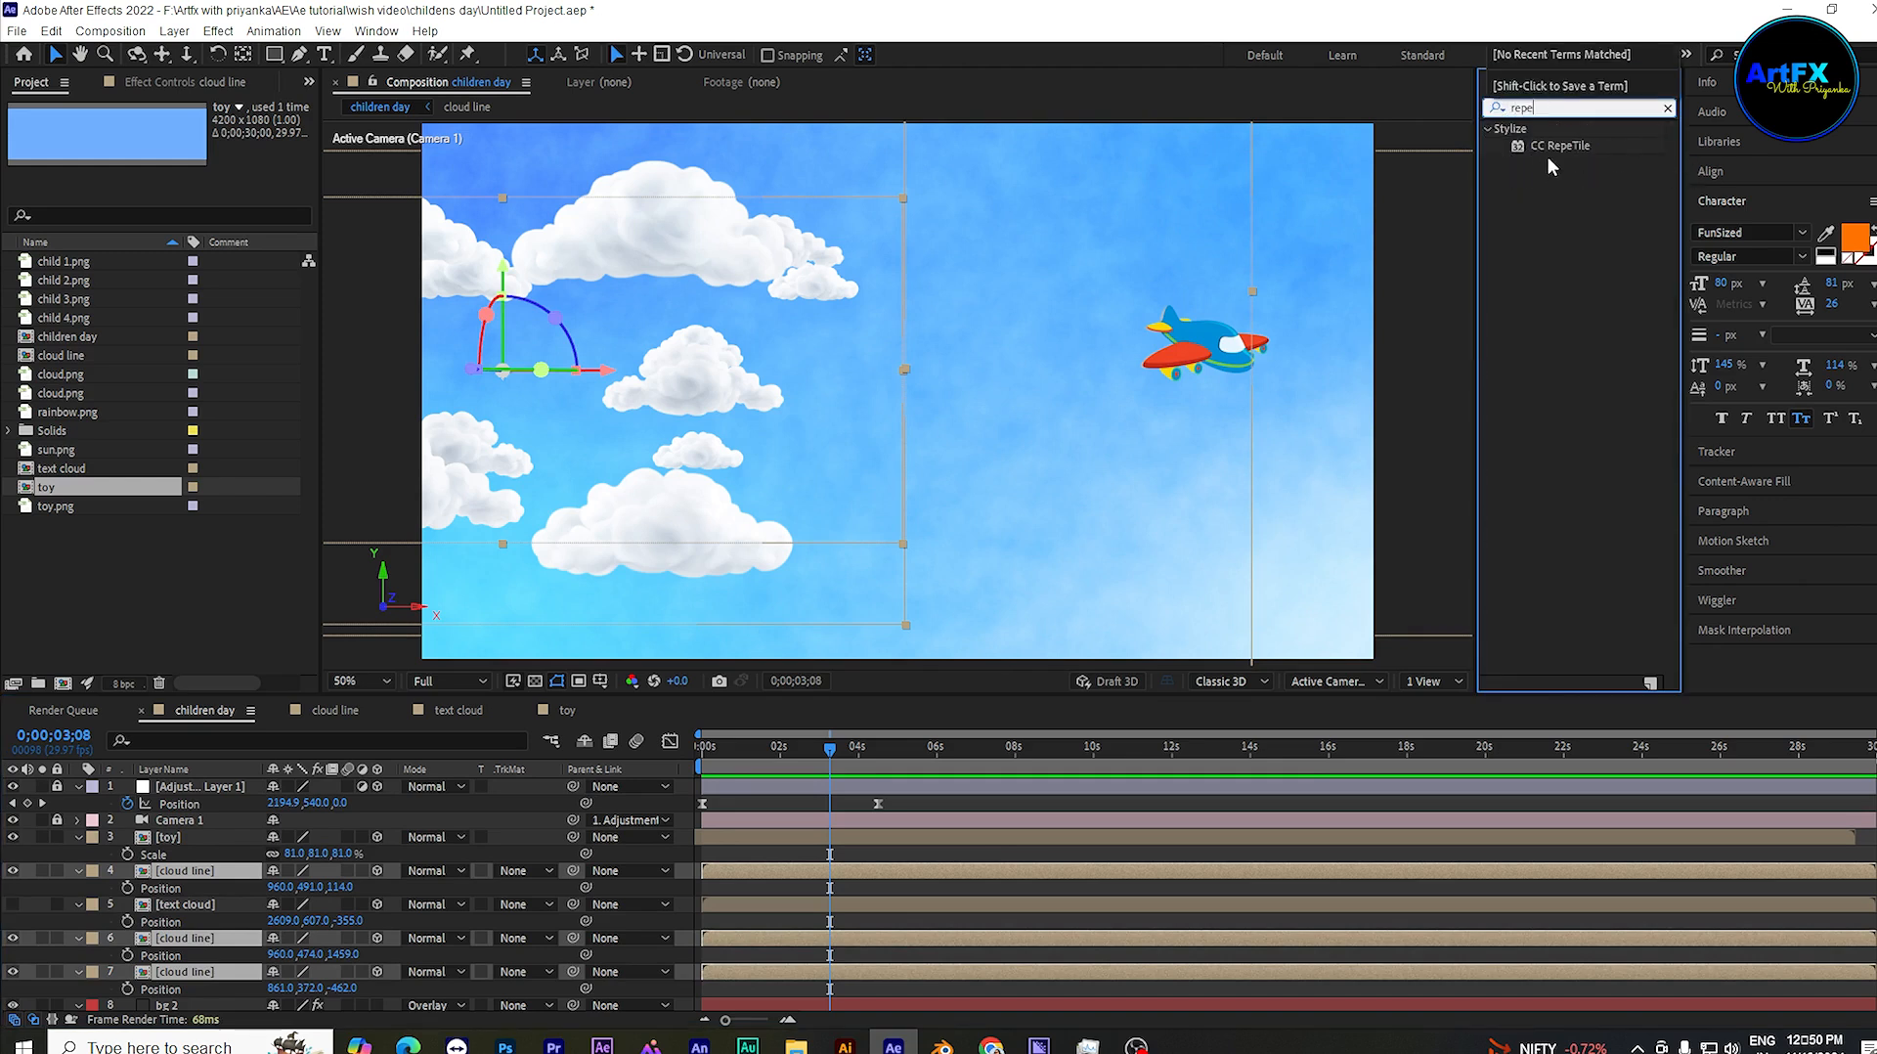
{"action": "double_click", "coordinate": [1557, 149]}
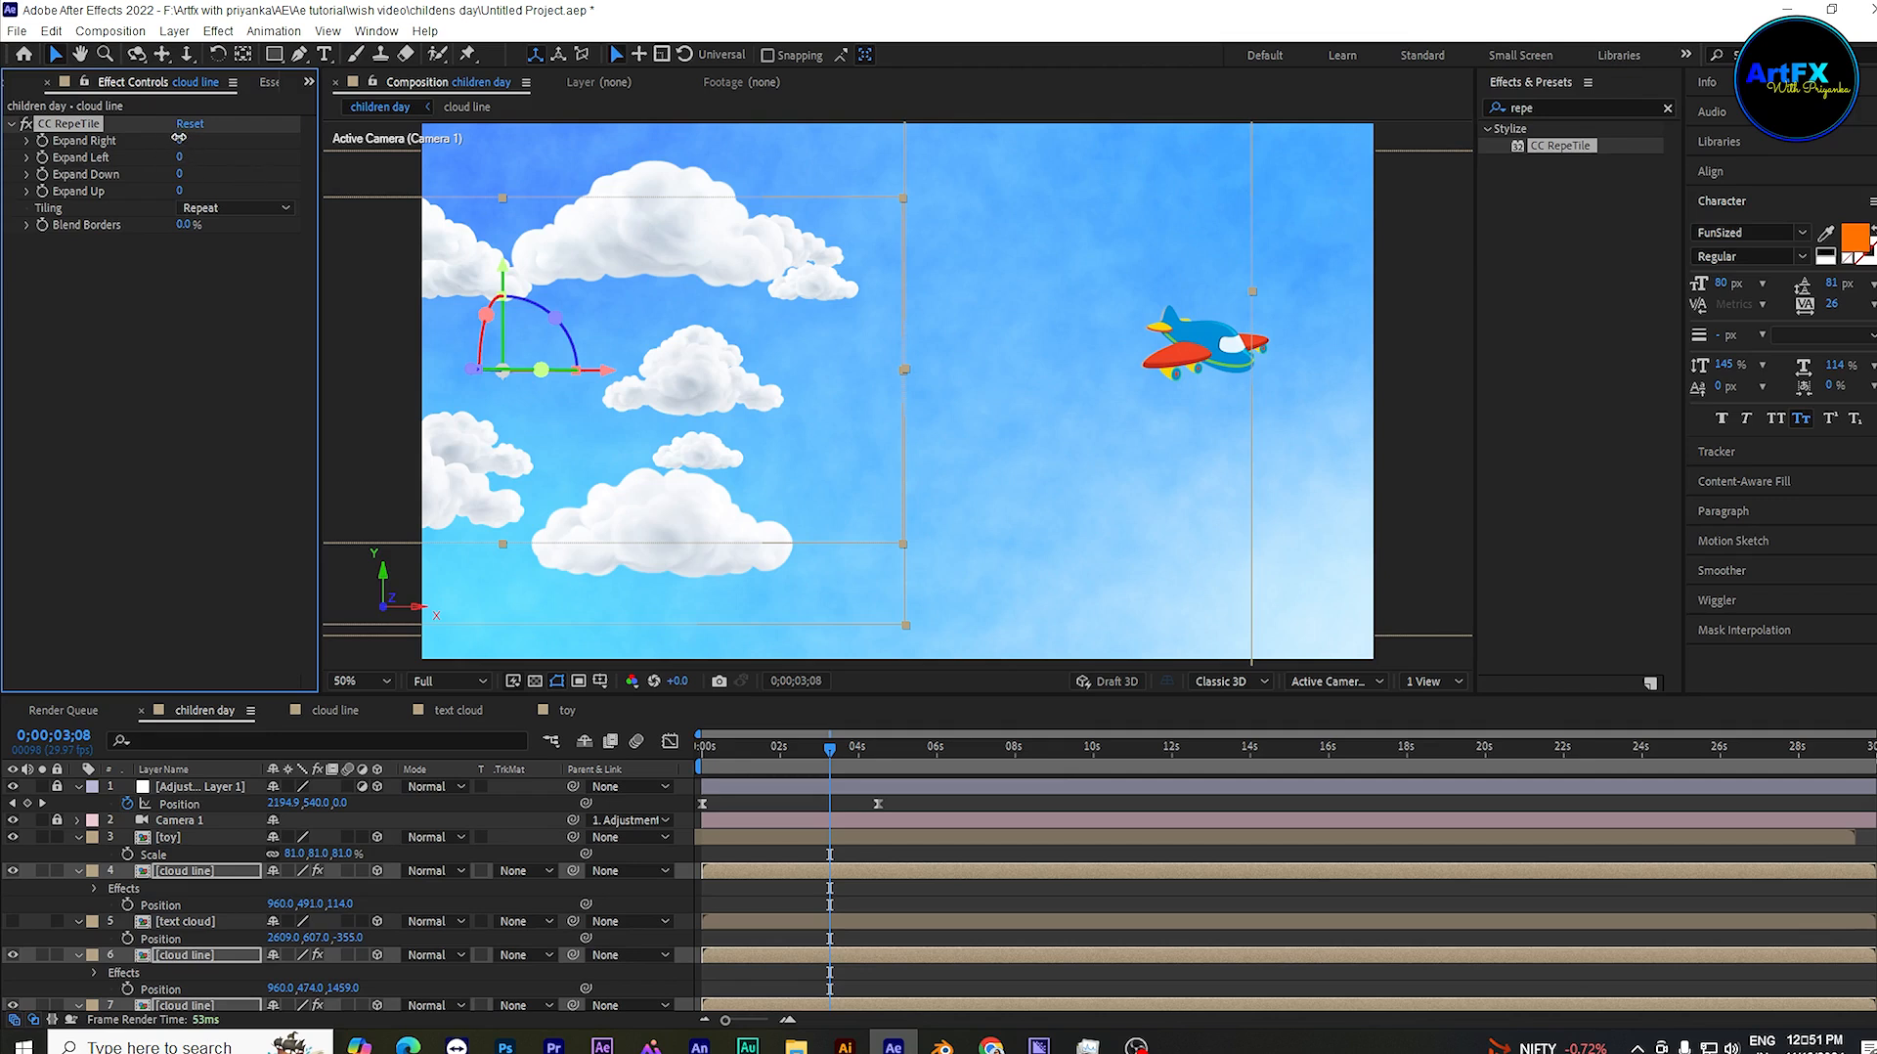
Step: Set CC RepeTile Expand Right to 1837 and Expand Left to 372 on the uppermost cloud line layer, and 2172 and 314 on the lowest
{"action": "left_click_drag", "start_coordinate": [447, 184], "coordinate": [492, 179]}
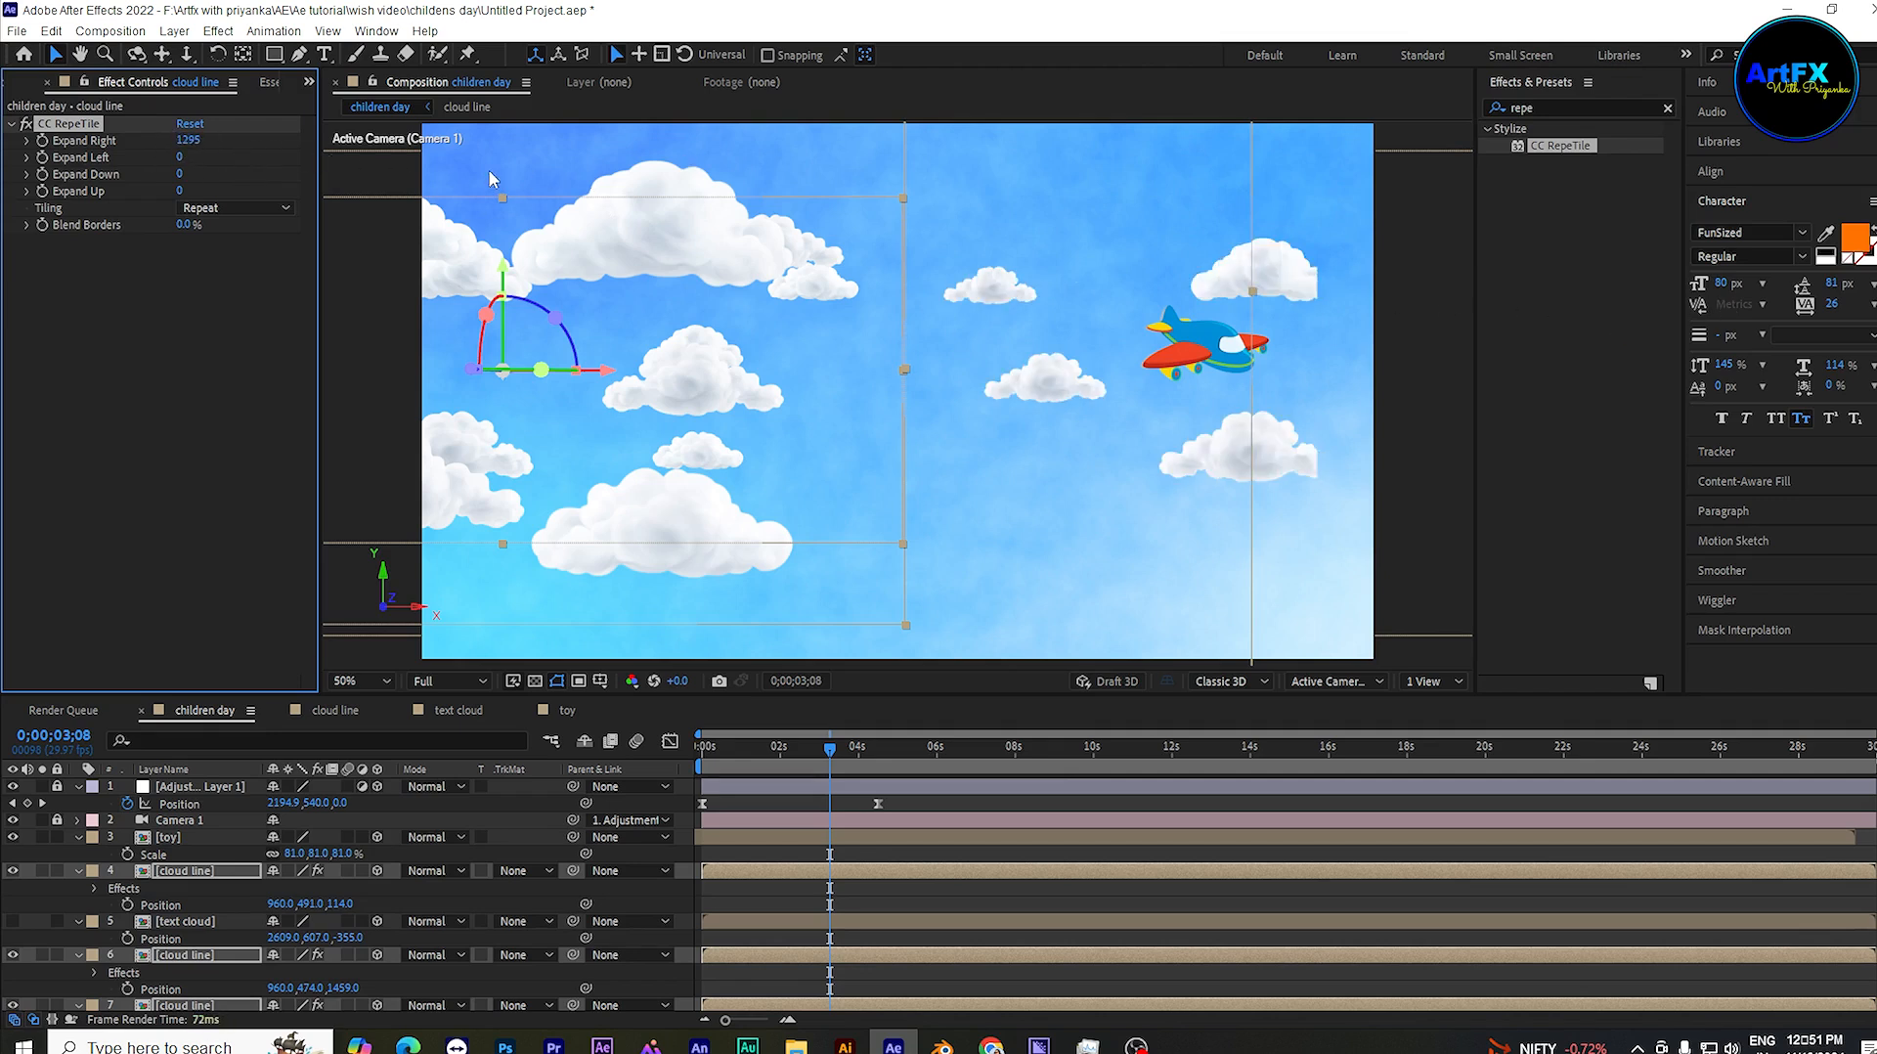
{"action": "left_click_drag", "start_coordinate": [183, 141], "coordinate": [427, 139]}
{"action": "left_click_drag", "start_coordinate": [692, 158], "coordinate": [714, 159]}
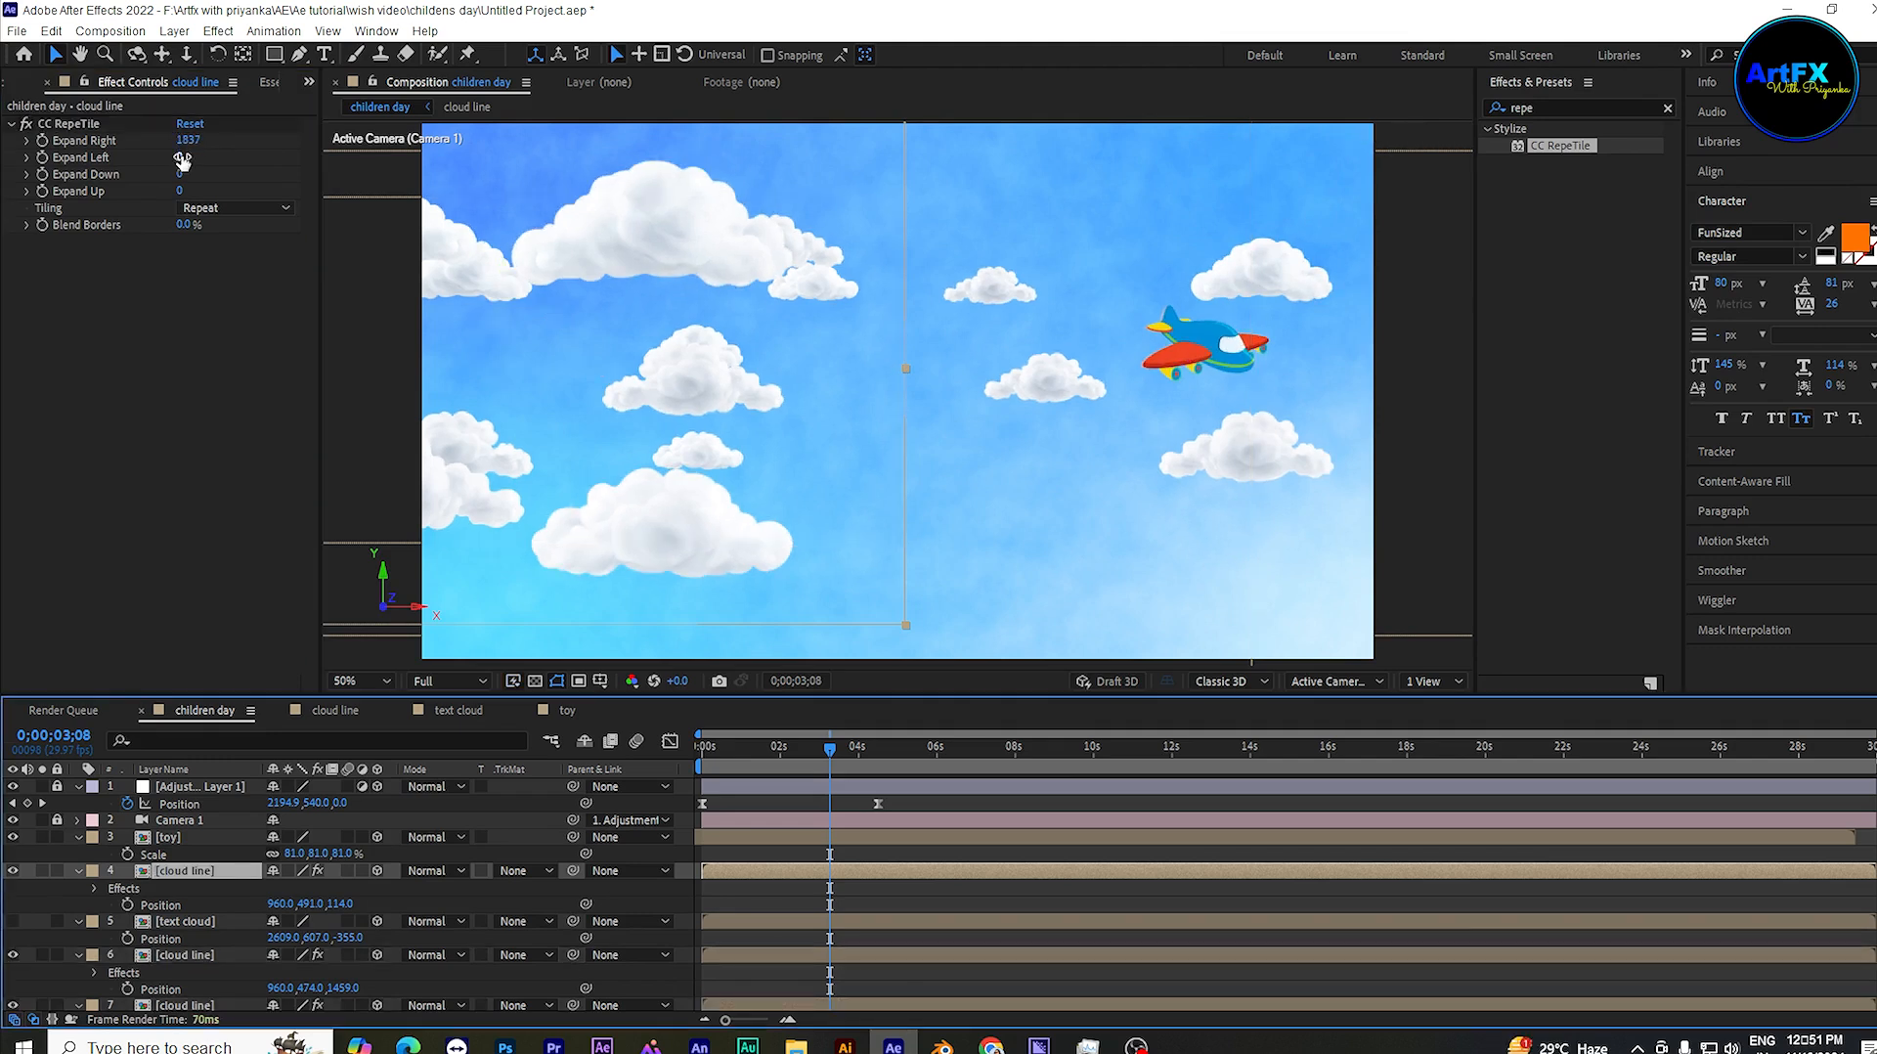
{"action": "left_click_drag", "start_coordinate": [169, 157], "coordinate": [4, 172]}
{"action": "left_click_drag", "start_coordinate": [132, 173], "coordinate": [372, 177]}
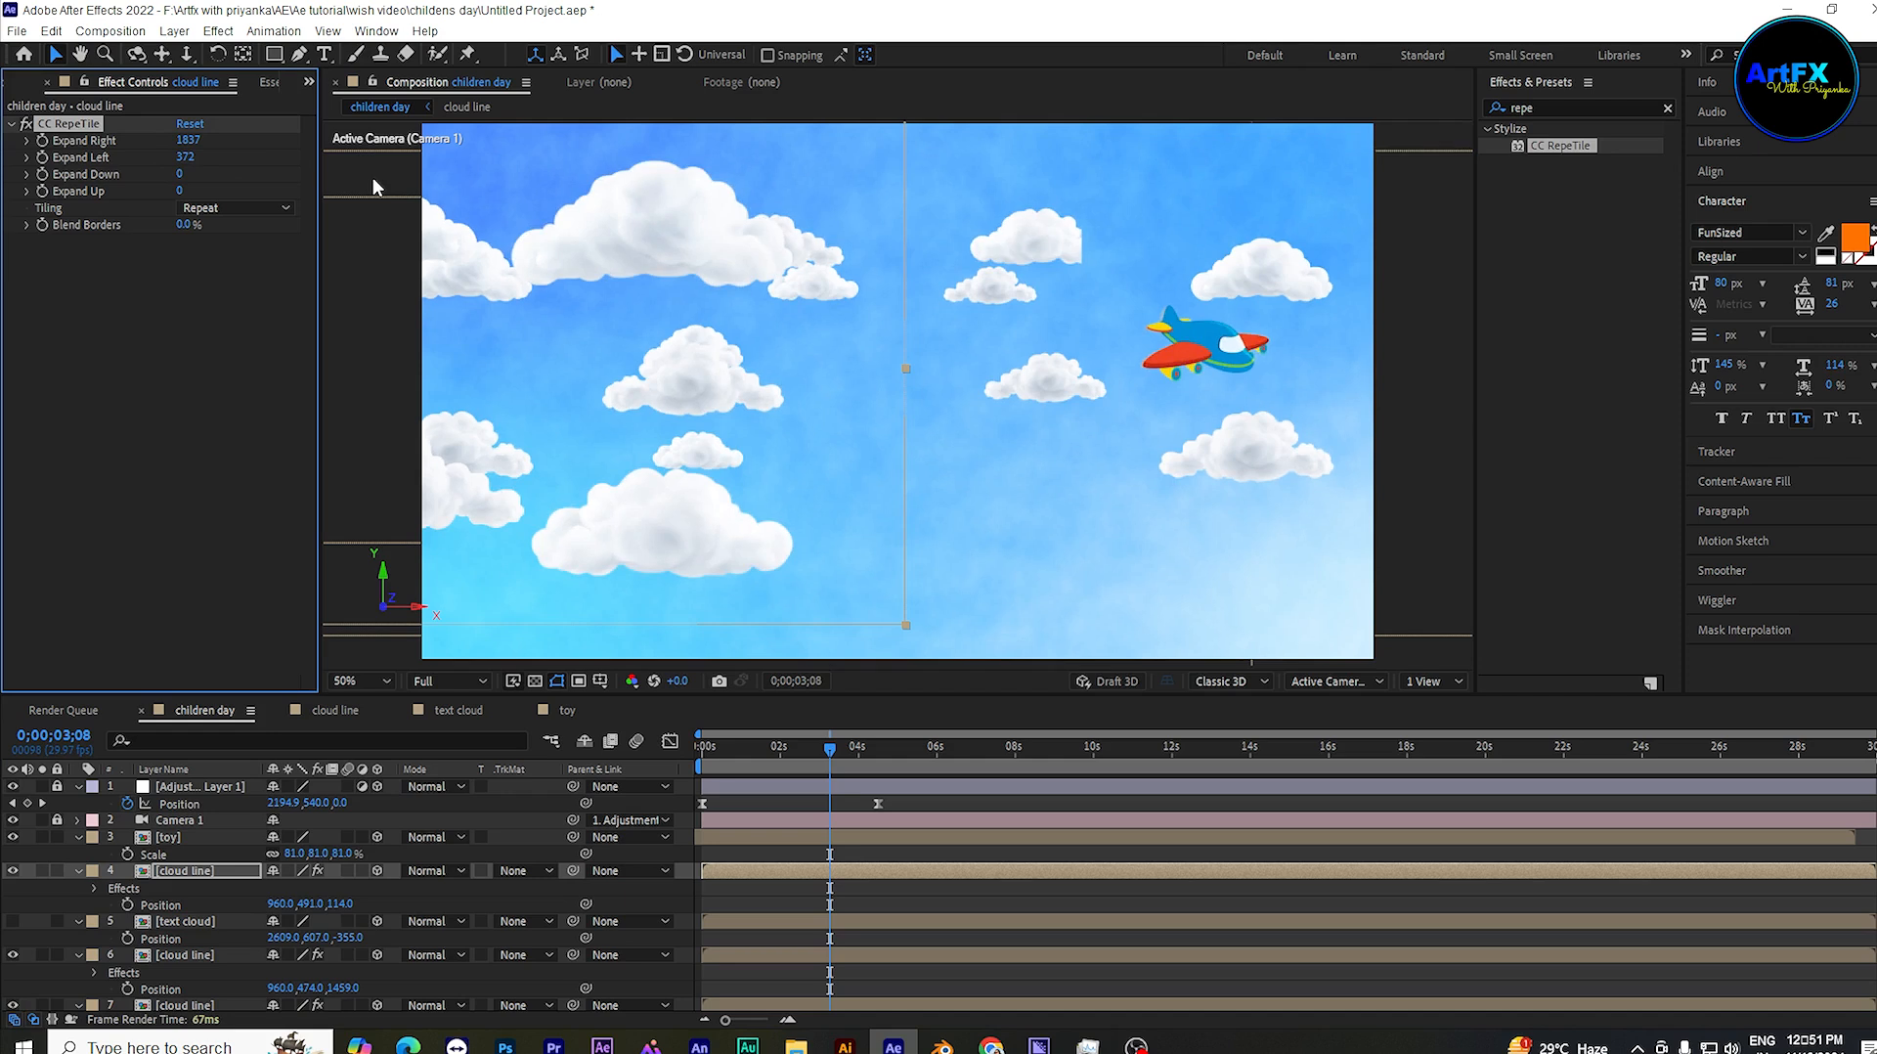
{"action": "left_click_drag", "start_coordinate": [188, 141], "coordinate": [262, 149]}
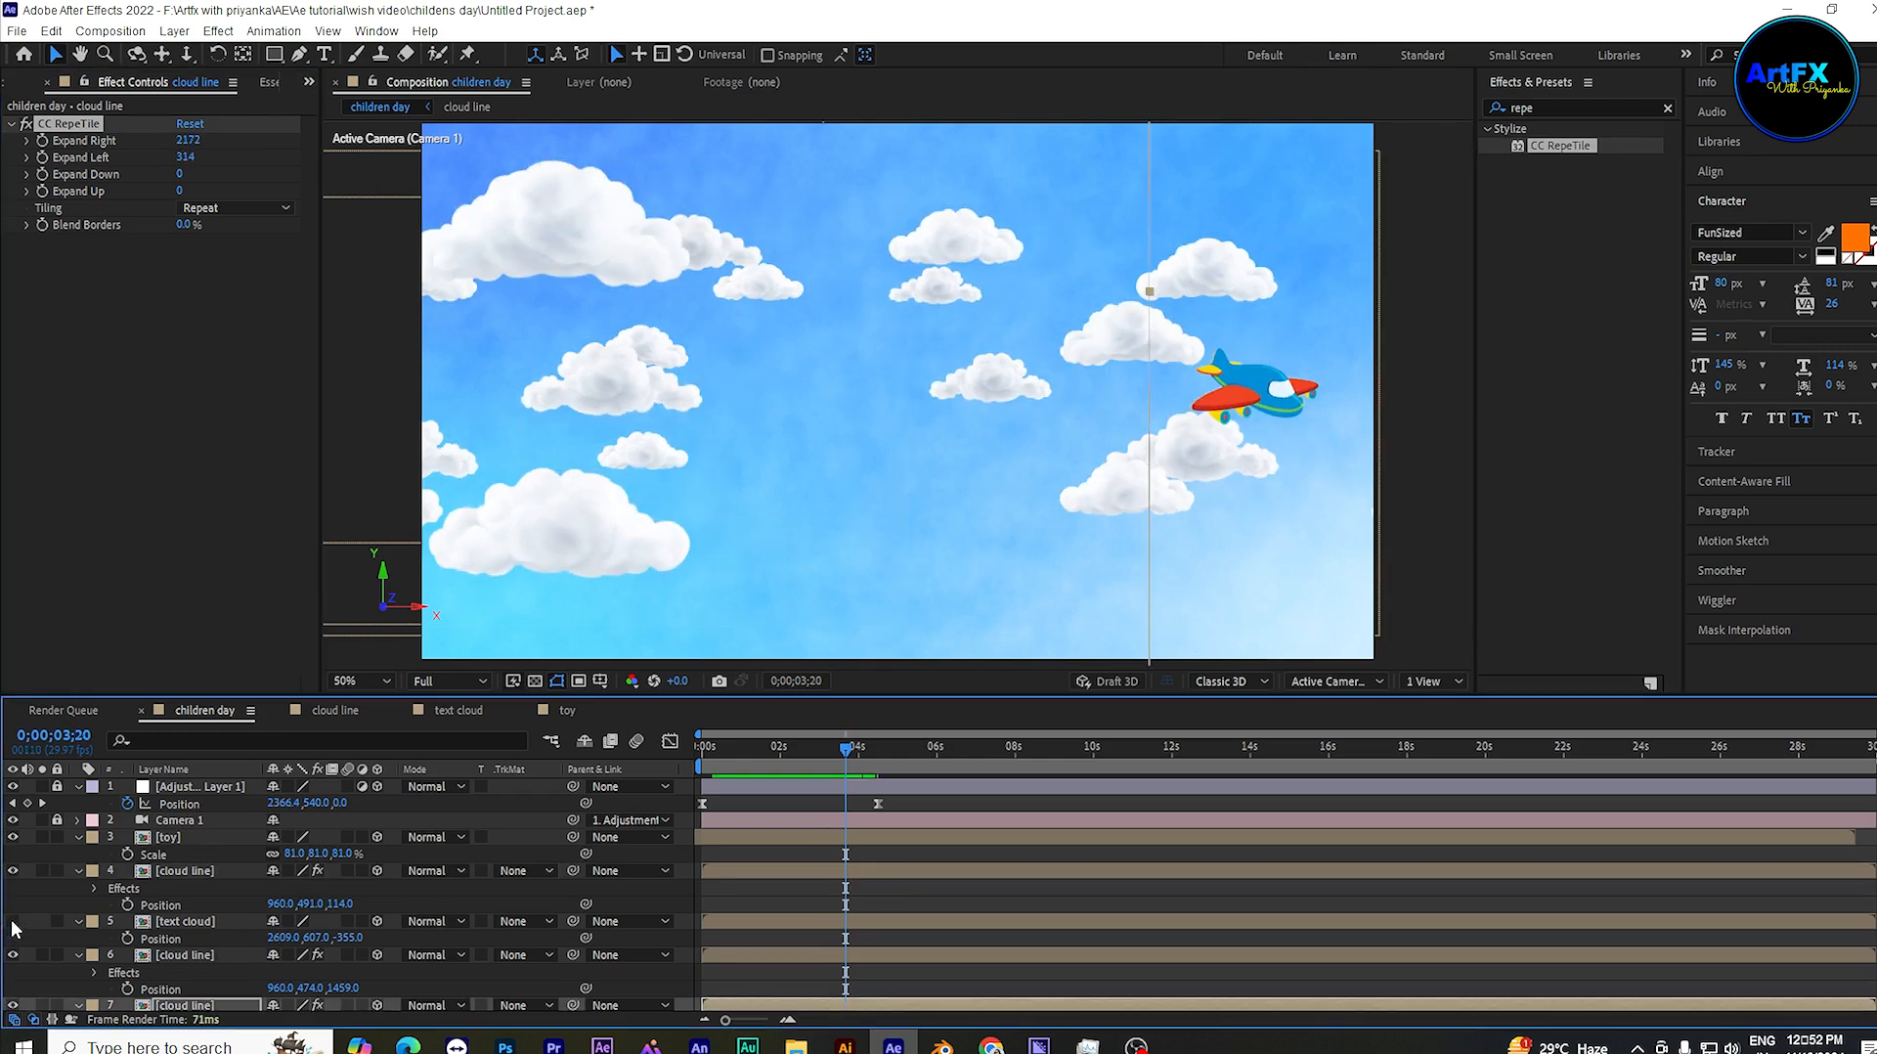
Step: Show the text cloud layer, set its X position to 2873, and scrub the timeline to check the plane's flight
{"action": "left_click", "coordinate": [12, 921]}
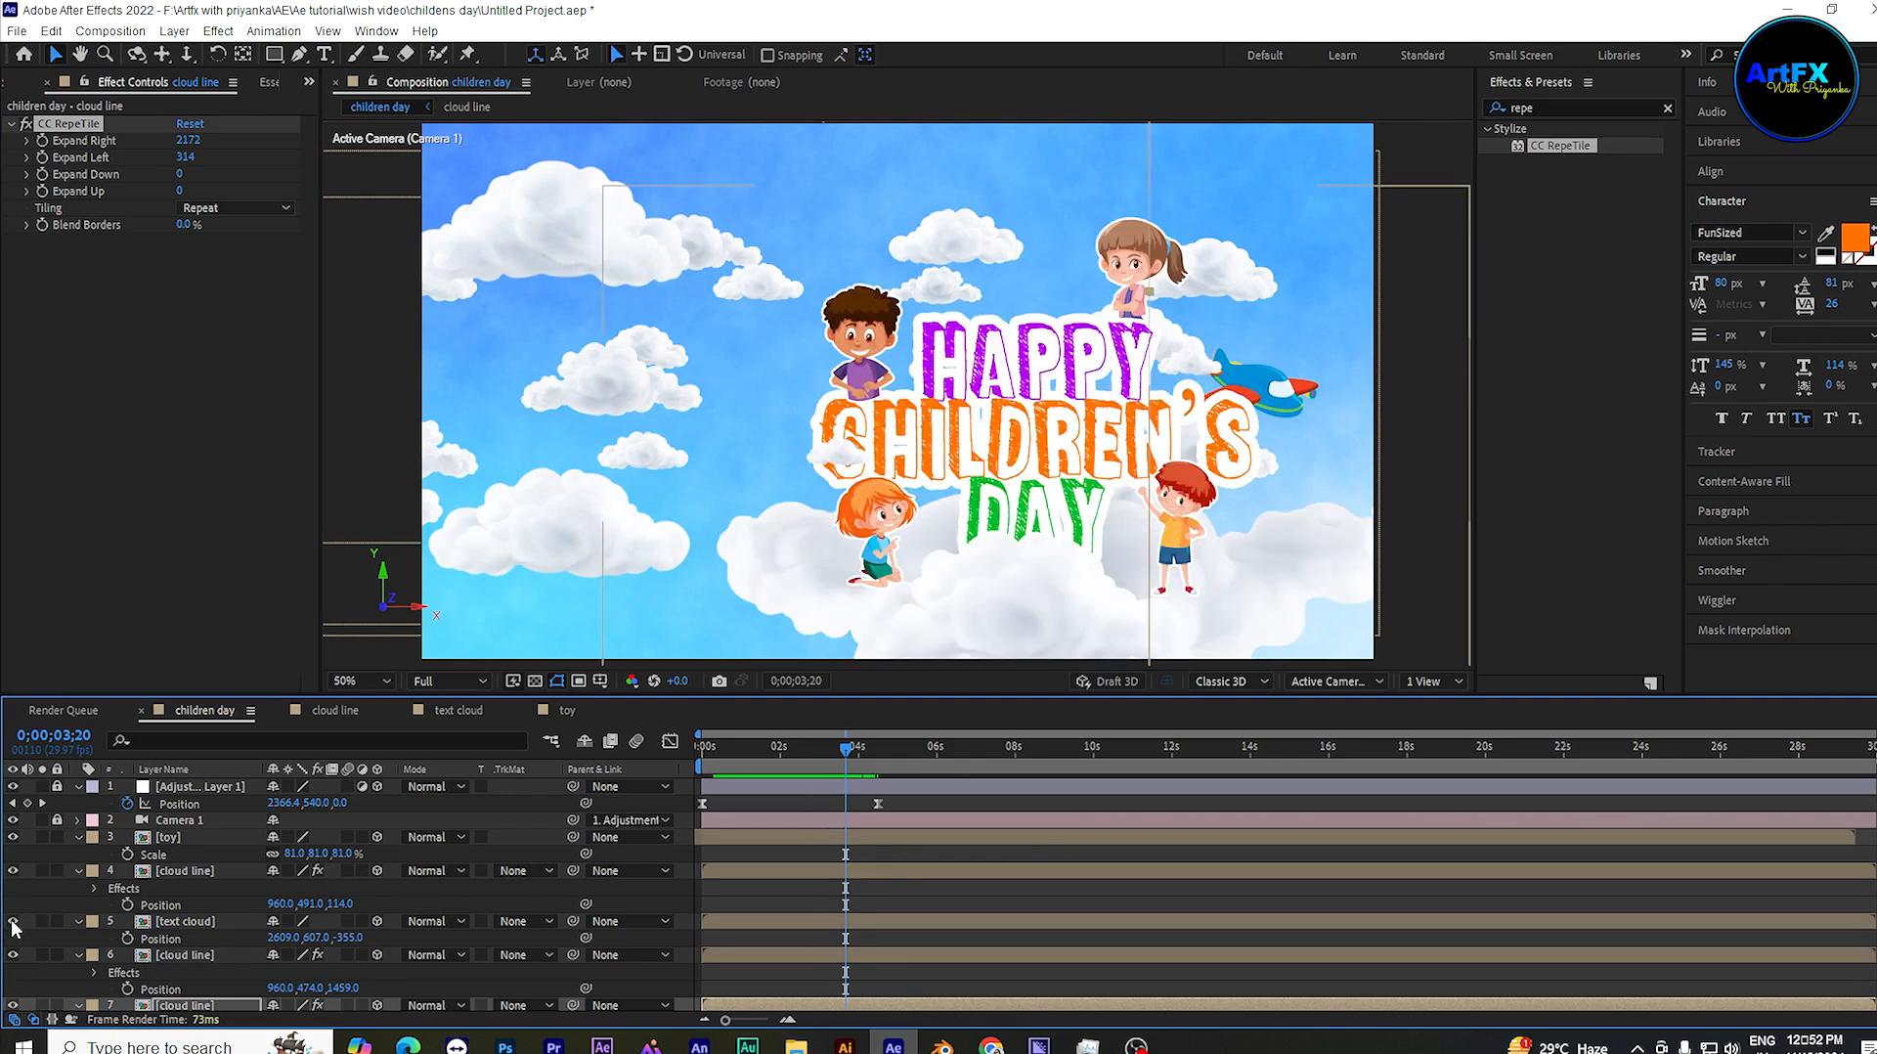
{"action": "left_click", "coordinate": [196, 922]}
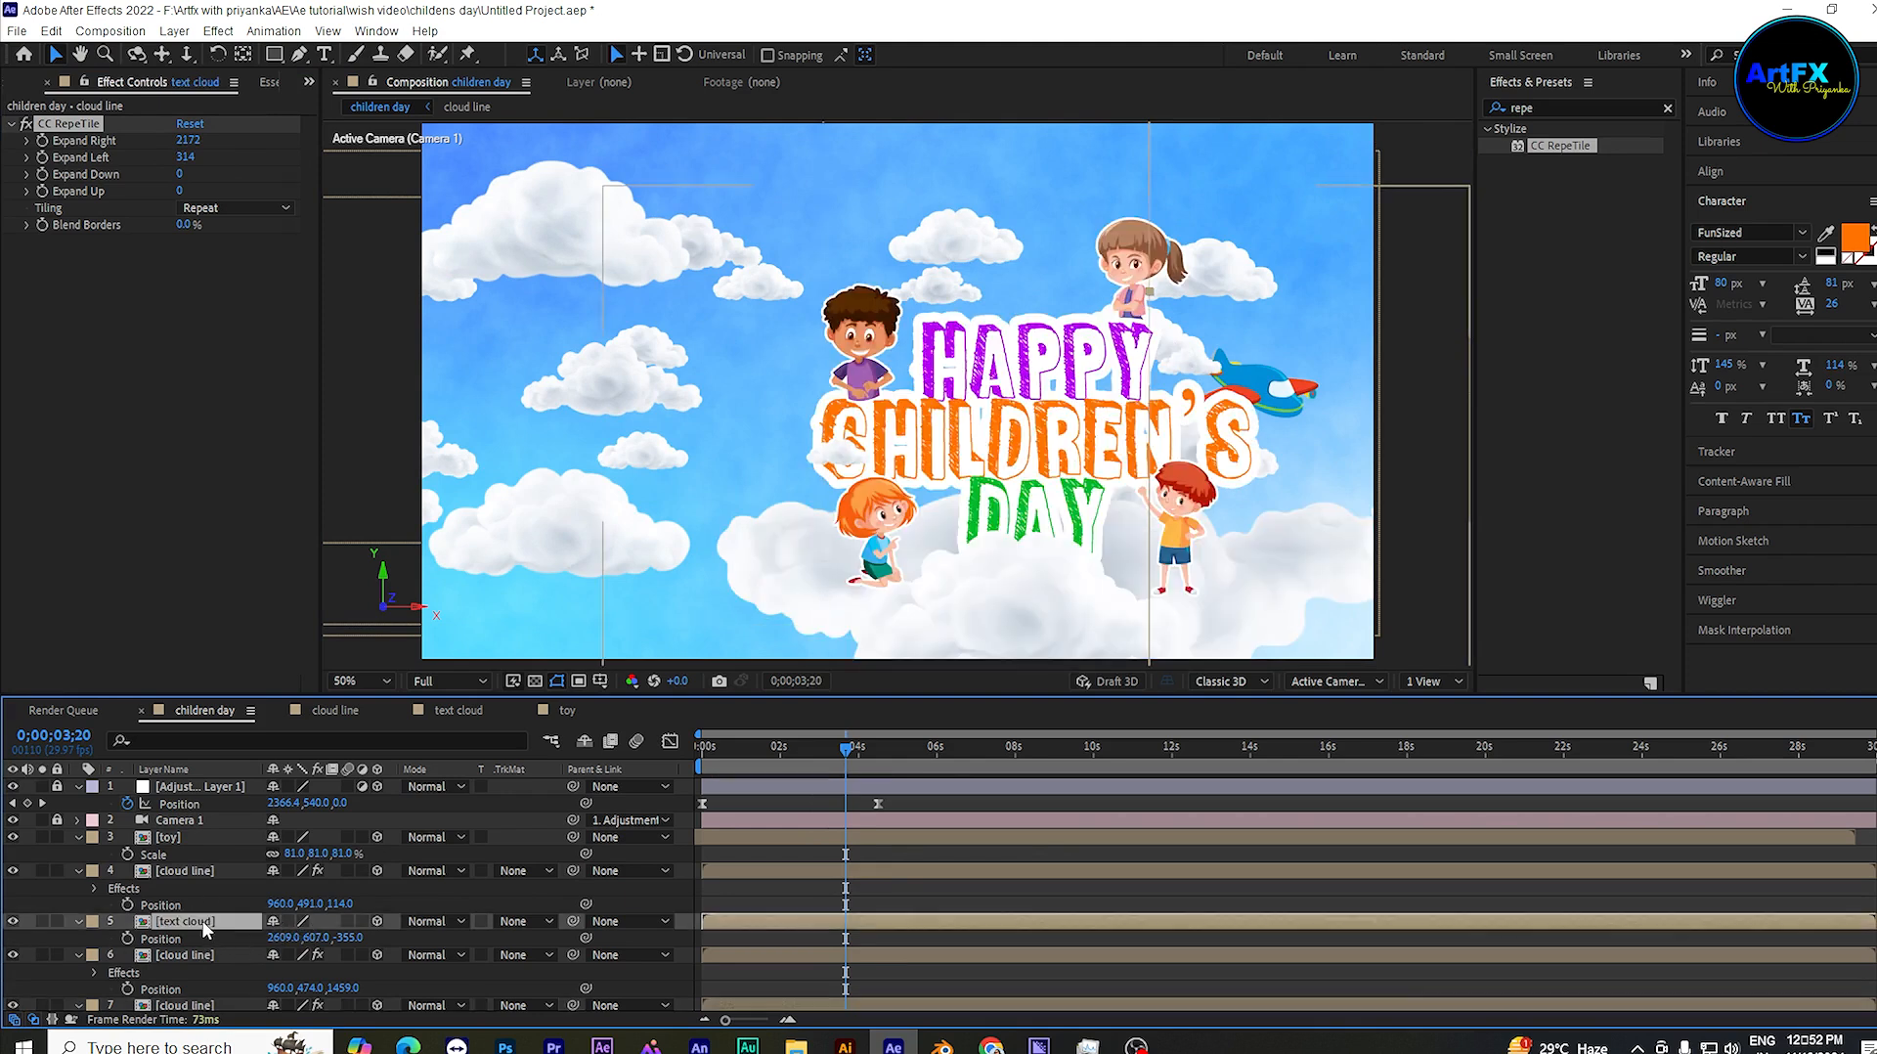
{"action": "left_click_drag", "start_coordinate": [283, 938], "coordinate": [430, 950]}
{"action": "left_click_drag", "start_coordinate": [855, 748], "coordinate": [734, 802]}
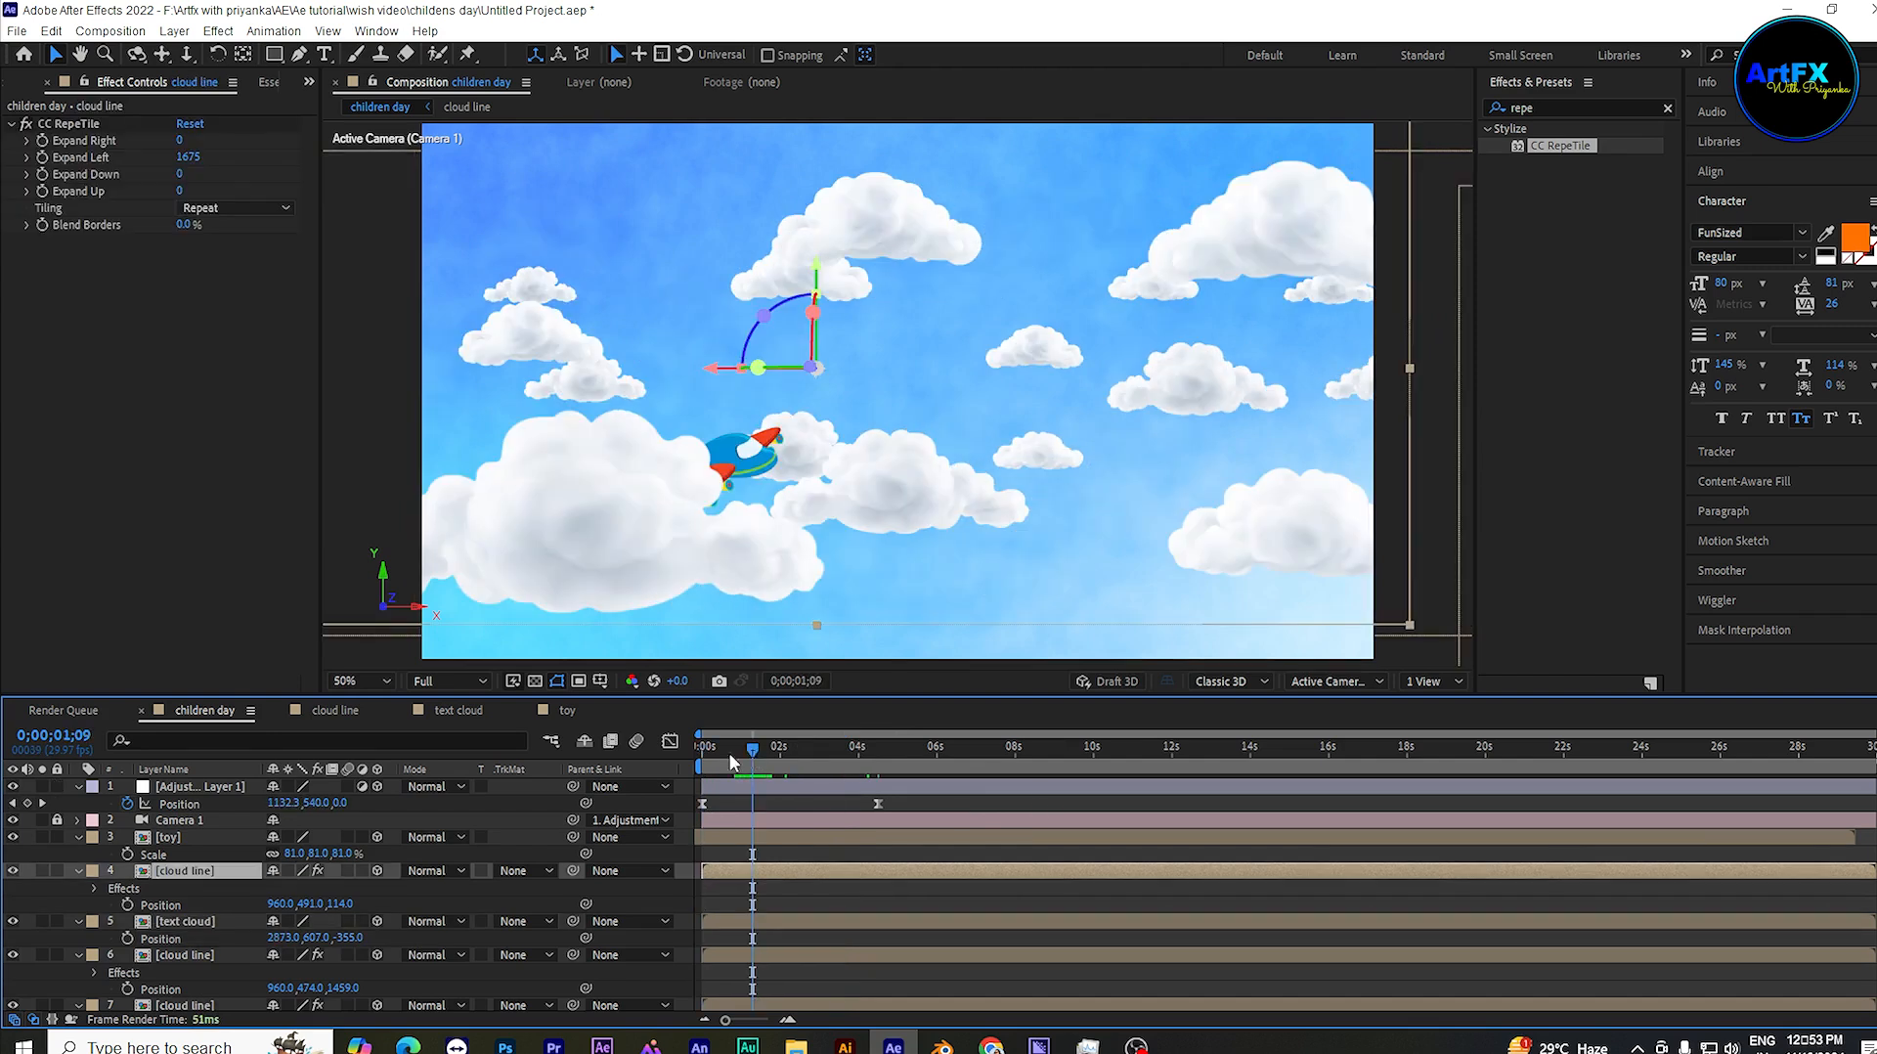
Step: Keyframe the adjustment layer's Z position at -129 at 0;00;01;14, and add a higher Z value at about 3 seconds
{"action": "mouse_move", "coordinate": [729, 753]}
{"action": "left_mouse_down"}
{"action": "mouse_move", "coordinate": [682, 762]}
{"action": "mouse_move", "coordinate": [760, 764]}
{"action": "left_mouse_up"}
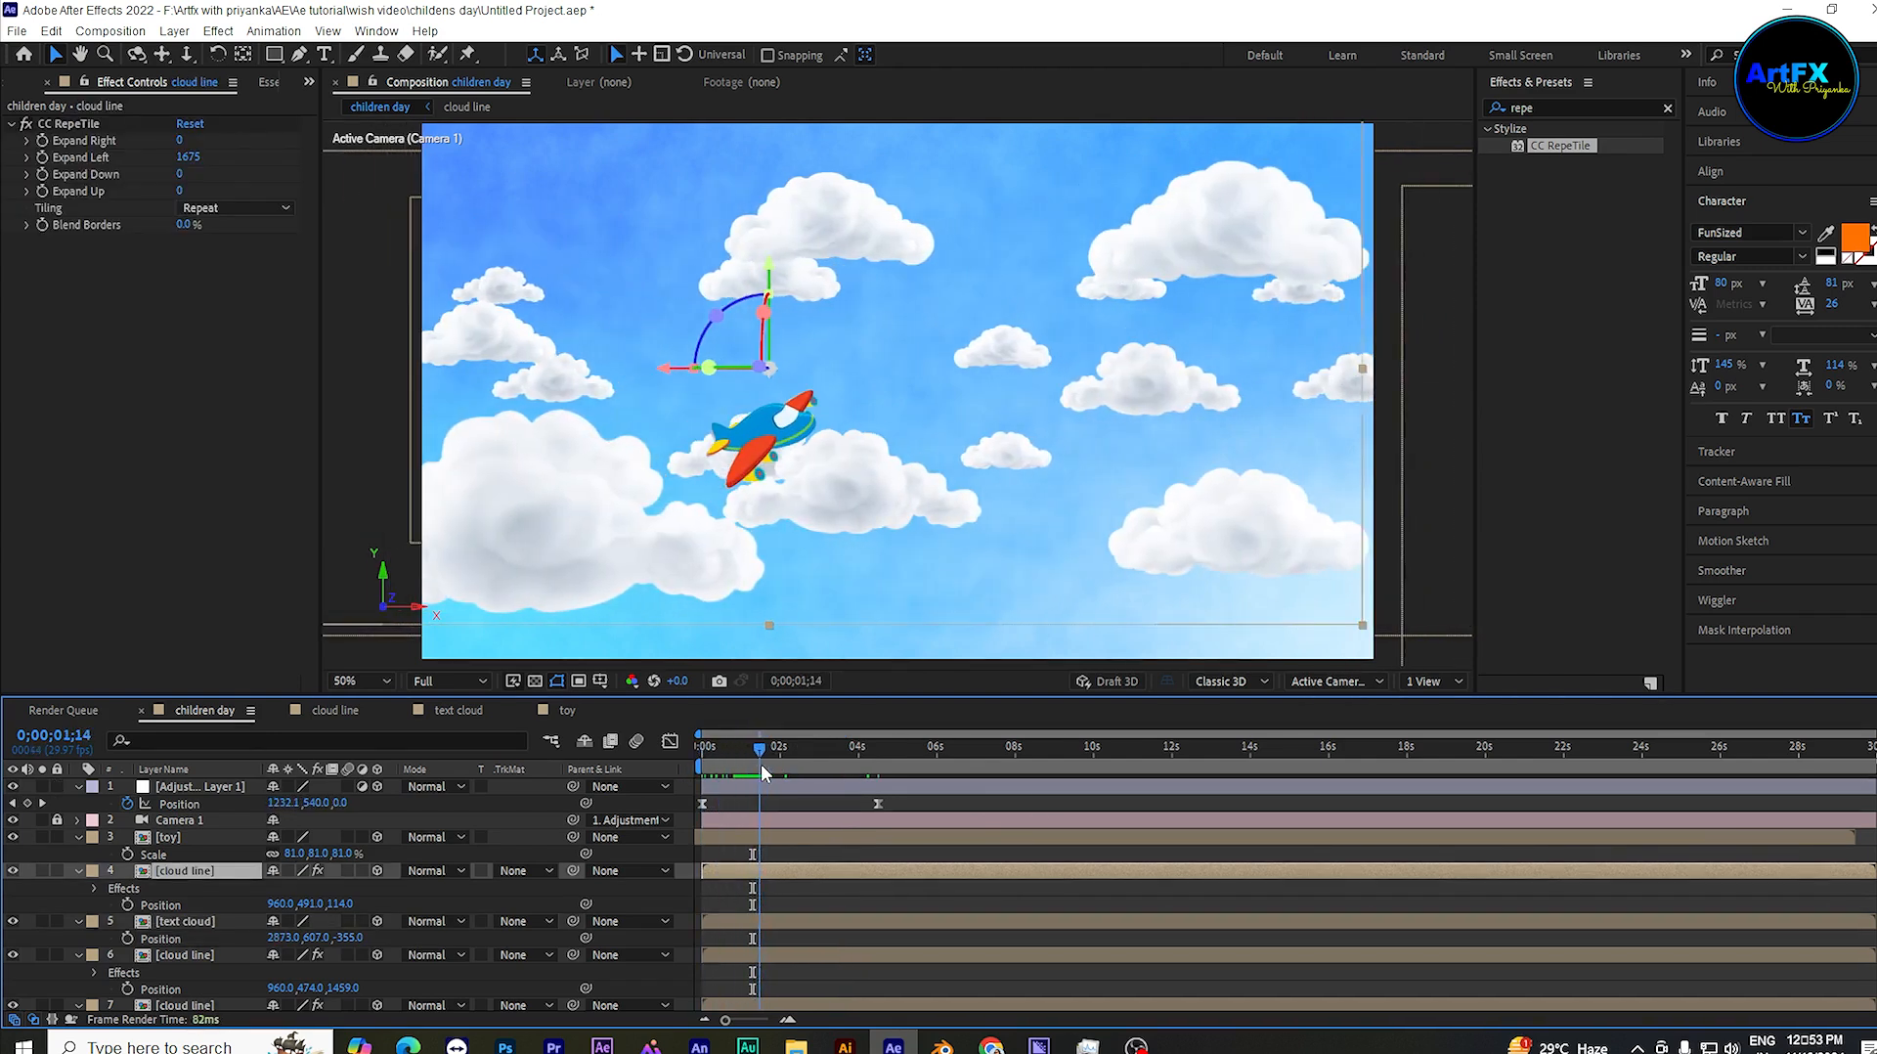
{"action": "left_click_drag", "start_coordinate": [337, 803], "coordinate": [211, 803]}
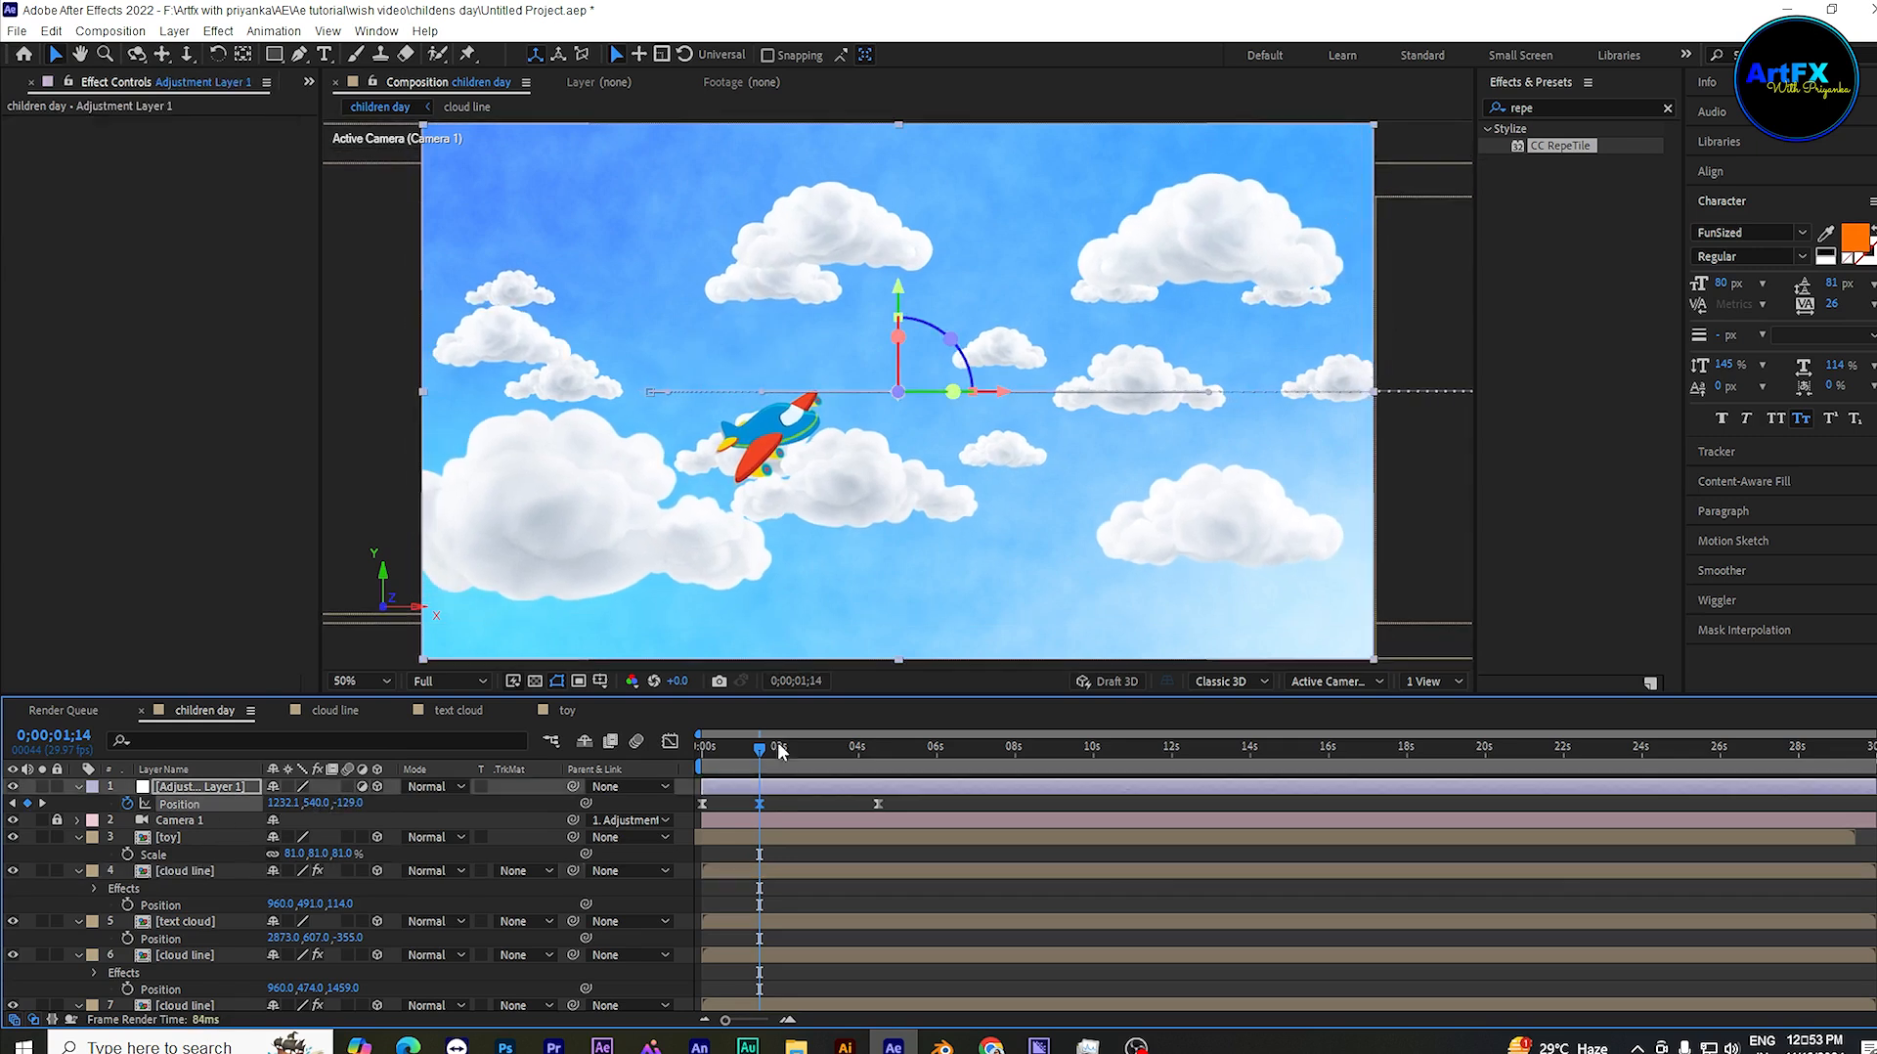
{"action": "left_click_drag", "start_coordinate": [769, 755], "coordinate": [822, 755]}
{"action": "left_click_drag", "start_coordinate": [342, 803], "coordinate": [423, 802]}
{"action": "left_click_drag", "start_coordinate": [822, 748], "coordinate": [876, 751]}
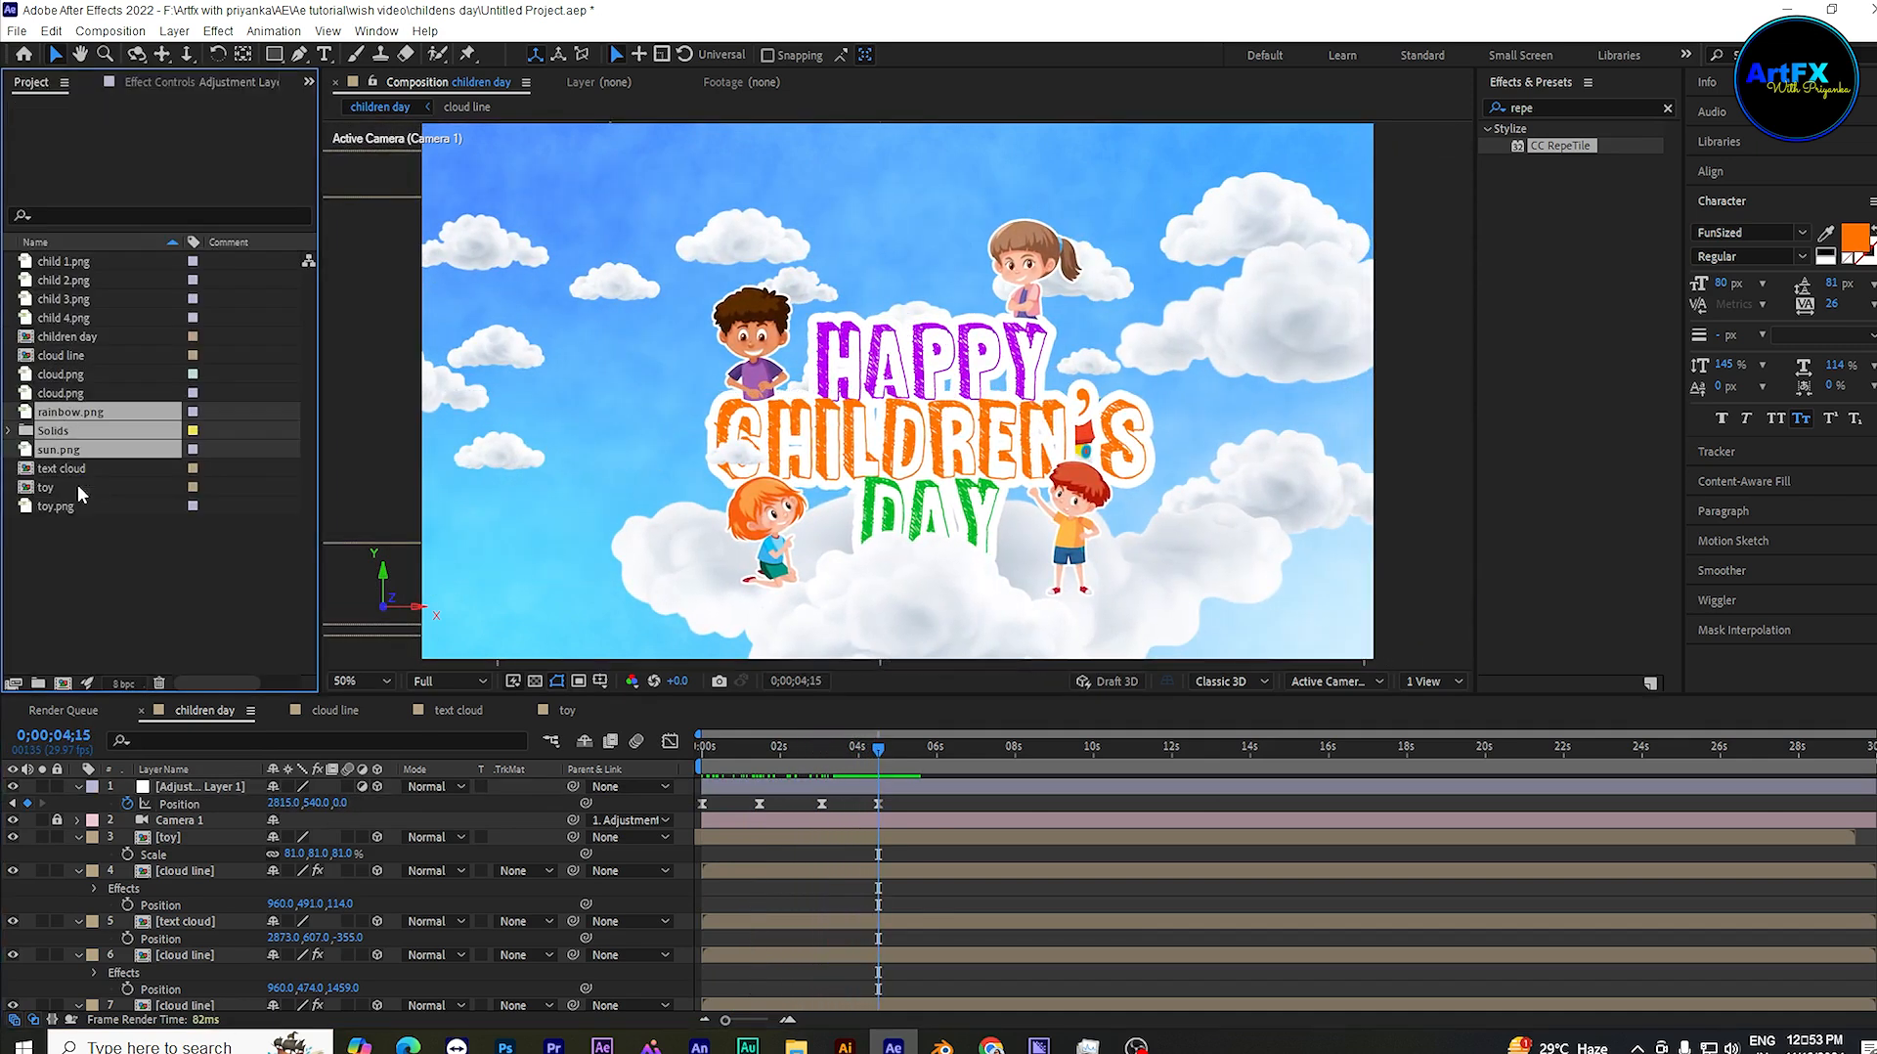
Step: Add sun.png and rainbow.png from the project to the layer stack of the children day composition
{"action": "left_click", "coordinate": [78, 486]}
{"action": "left_click", "coordinate": [66, 451]}
{"action": "left_click", "coordinate": [76, 413], "text": "ctrl"}
{"action": "left_click_drag", "start_coordinate": [50, 452], "coordinate": [189, 824]}
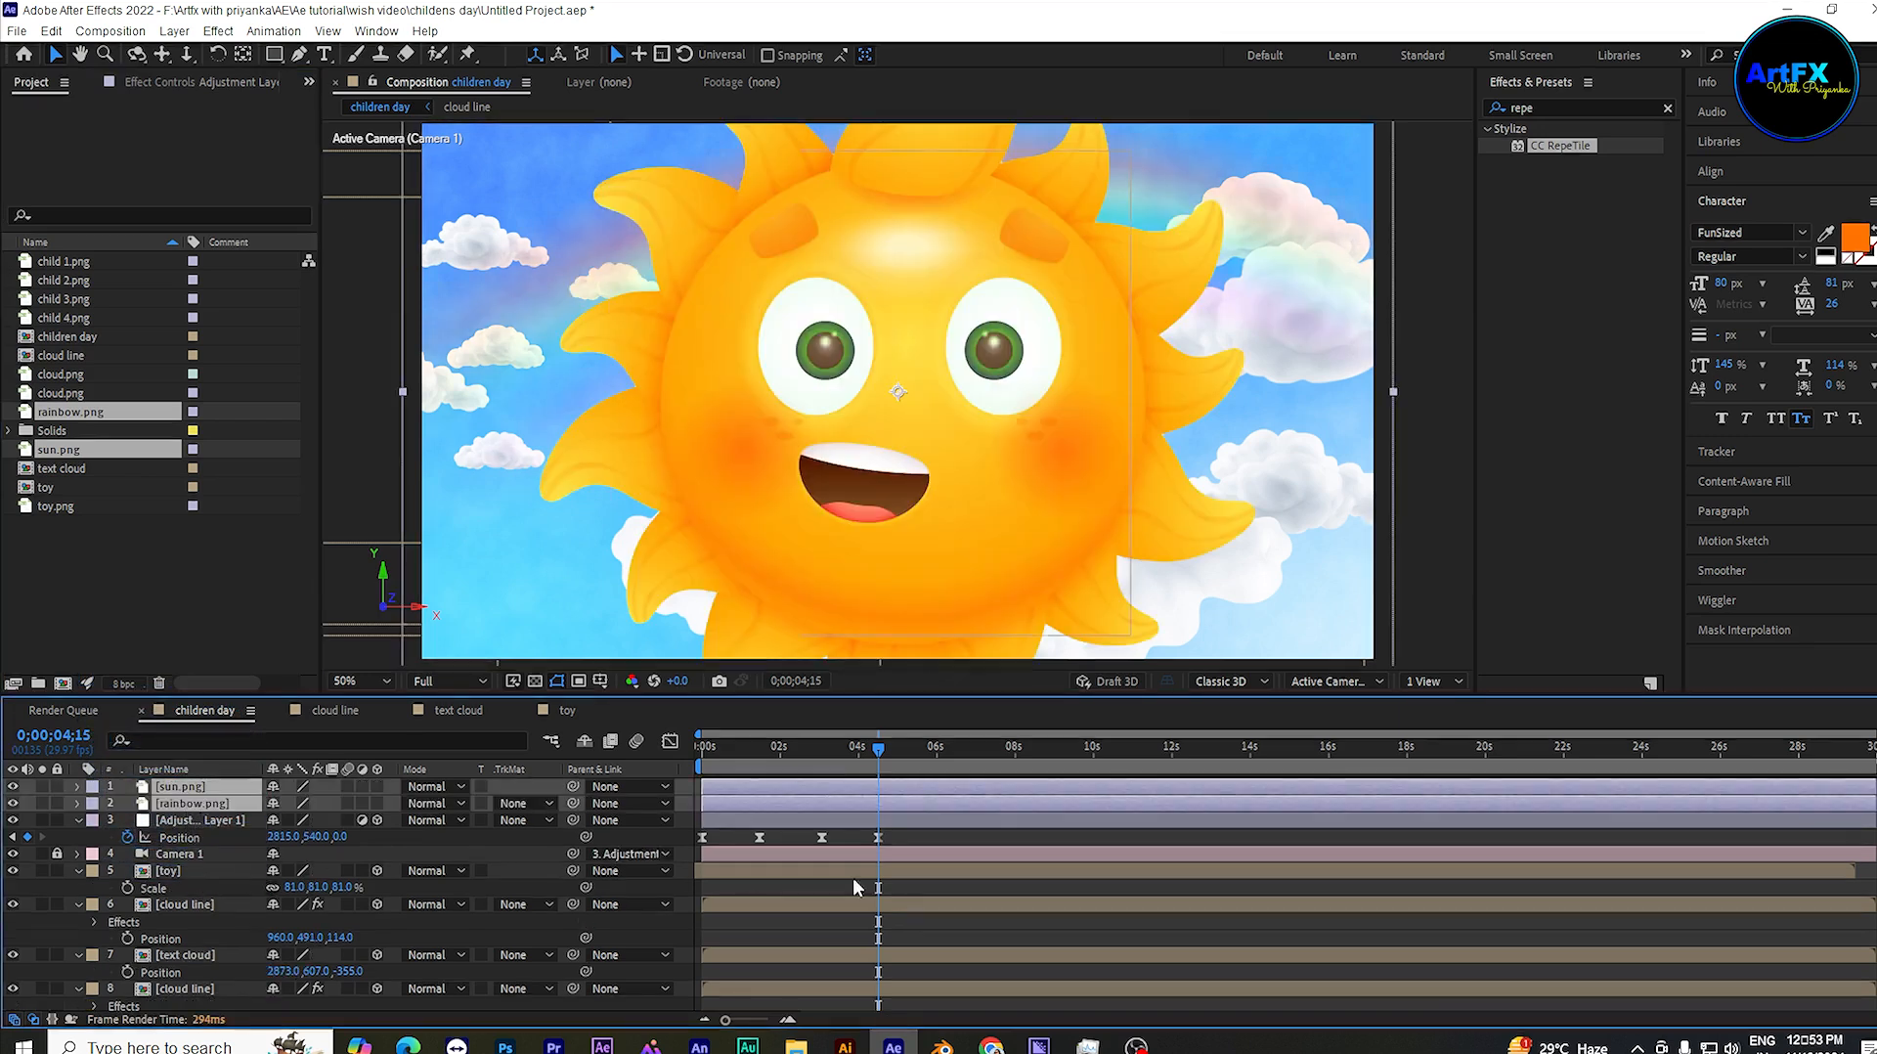
Step: Reveal the sun layer's scale and make the sun a 3D layer
{"action": "left_click", "coordinate": [185, 788]}
{"action": "key", "text": "s"}
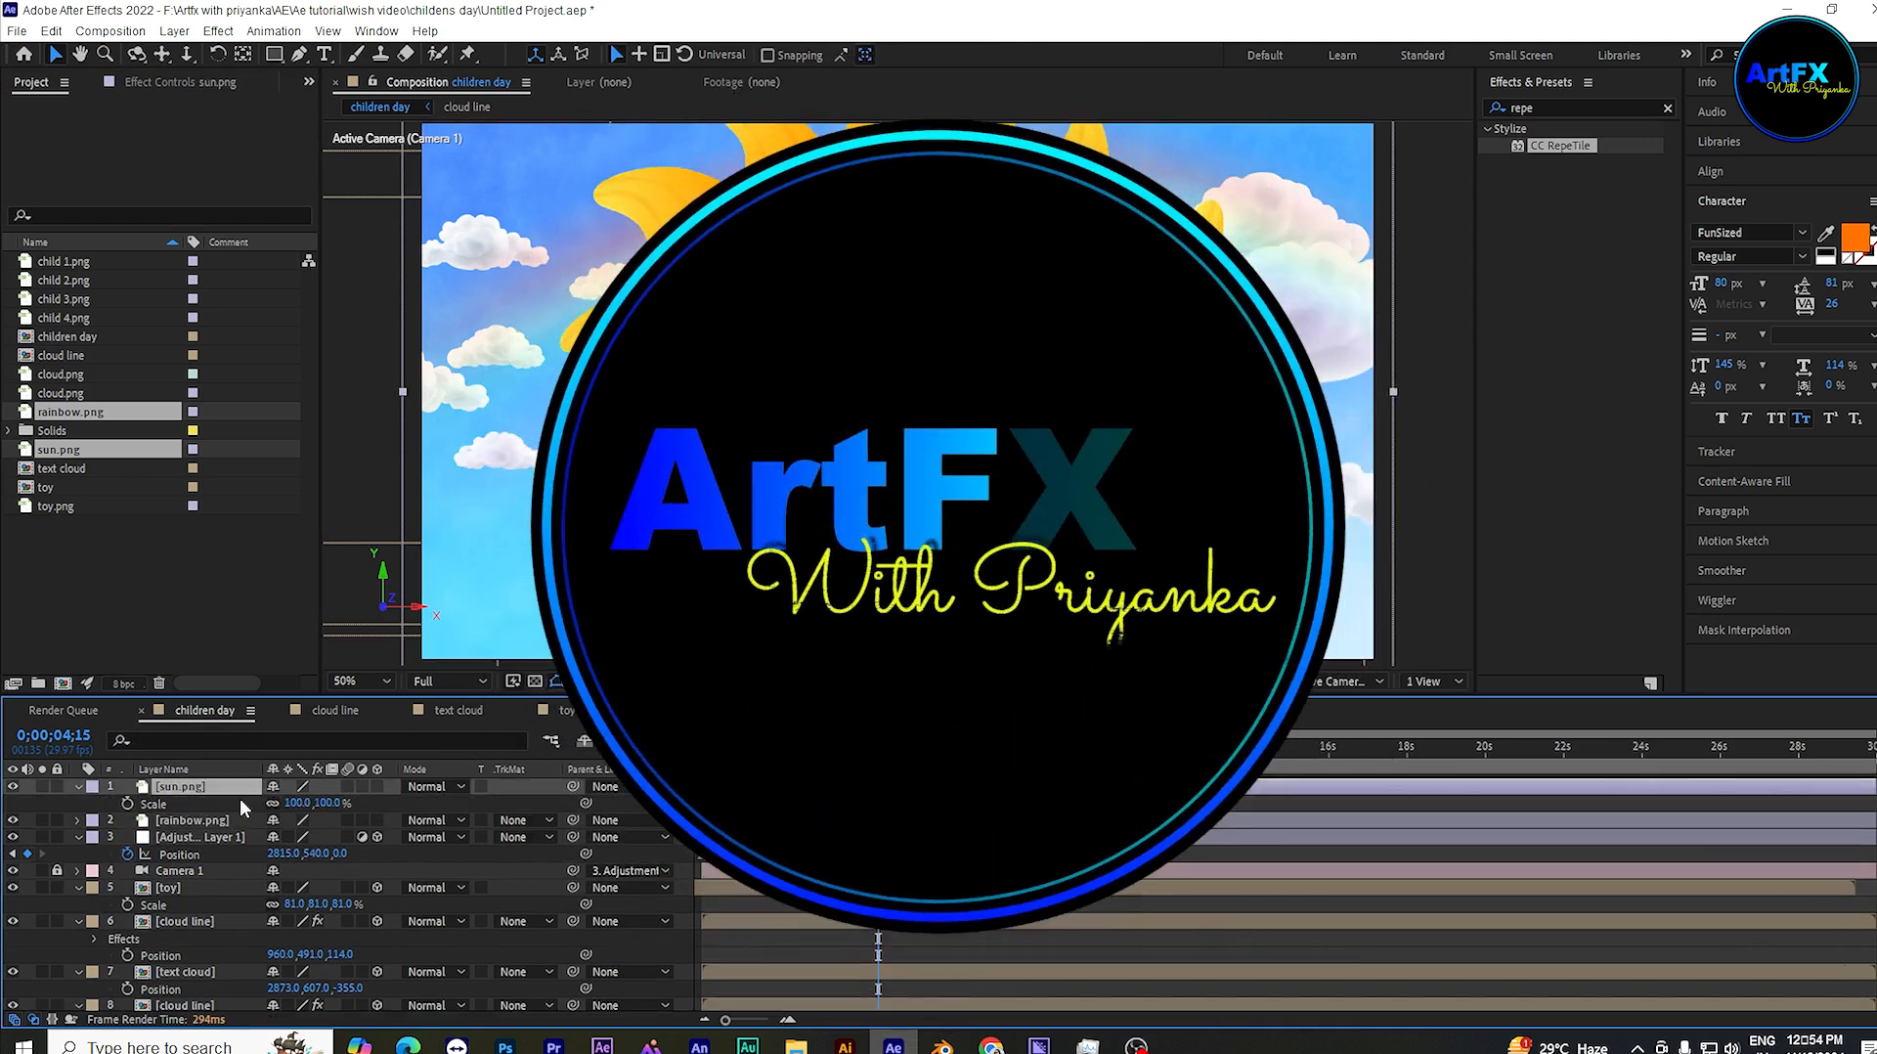
{"action": "left_click", "coordinate": [201, 819], "text": "ctrl"}
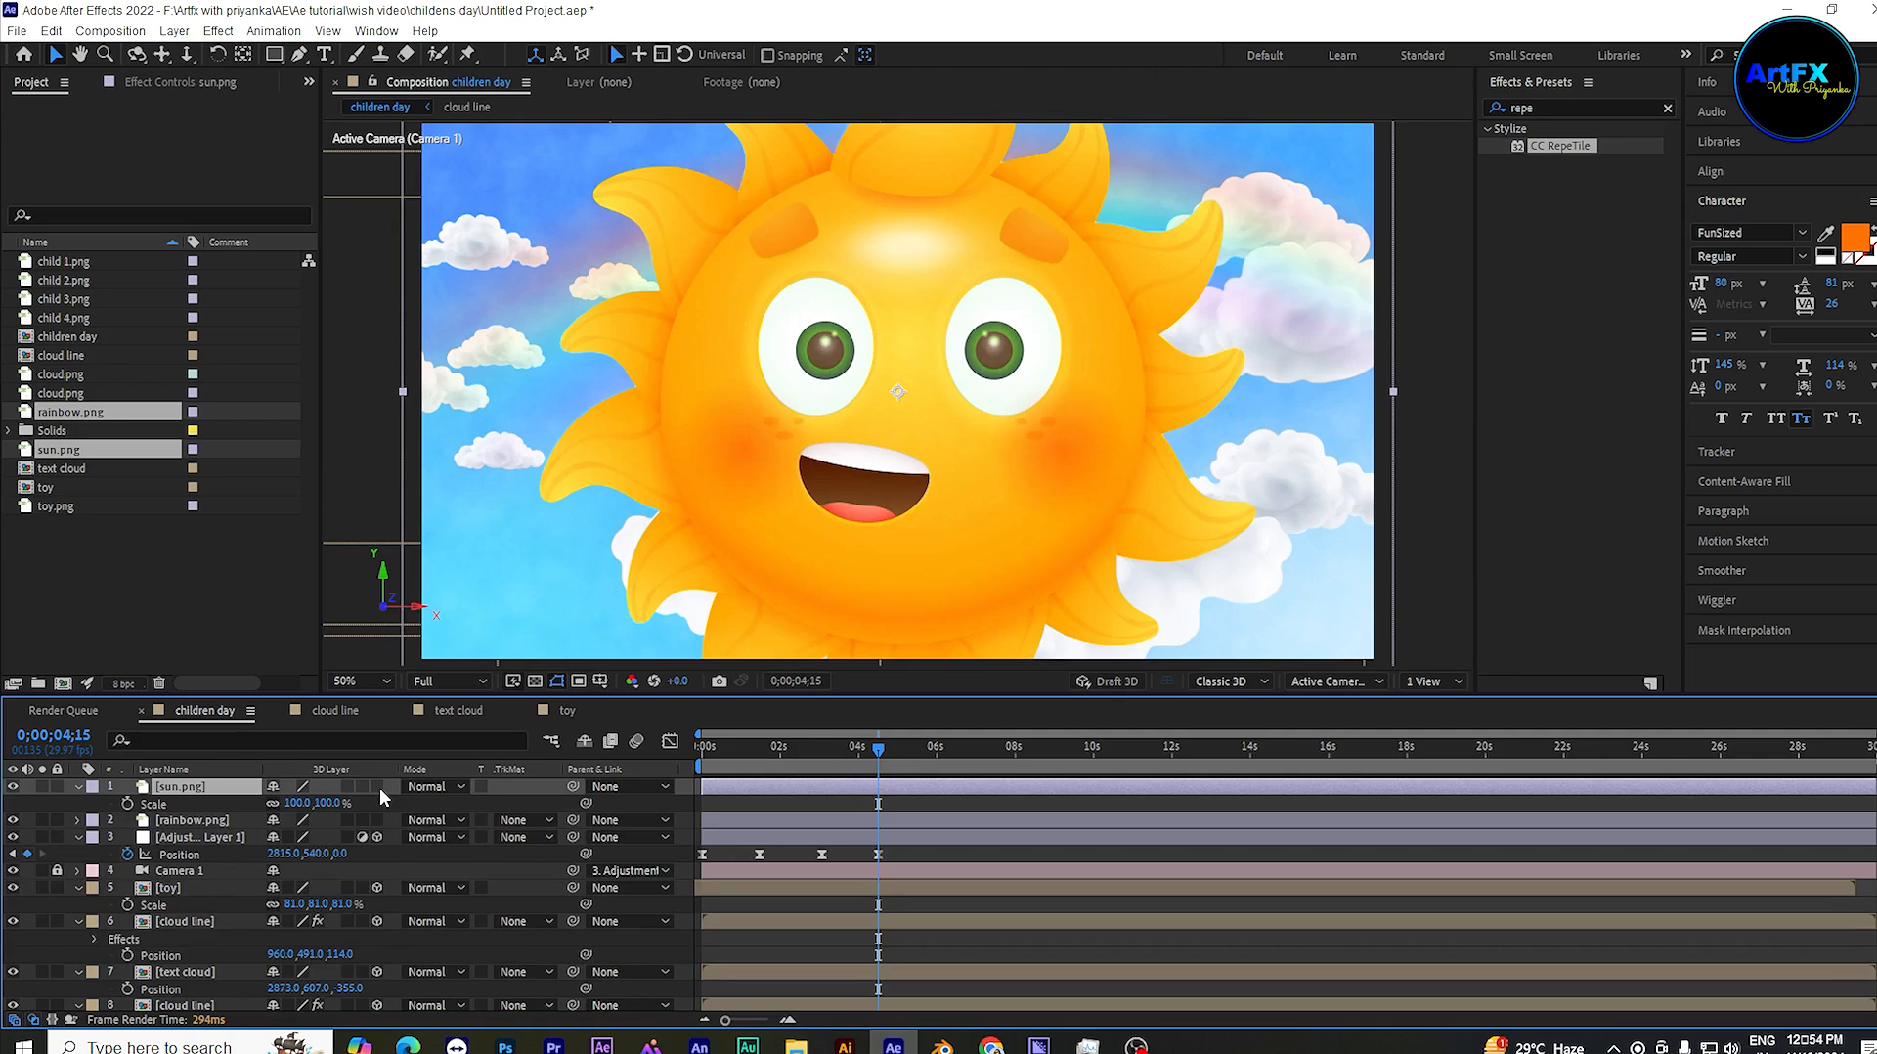
{"action": "left_click", "coordinate": [377, 787]}
{"action": "left_click", "coordinate": [162, 790]}
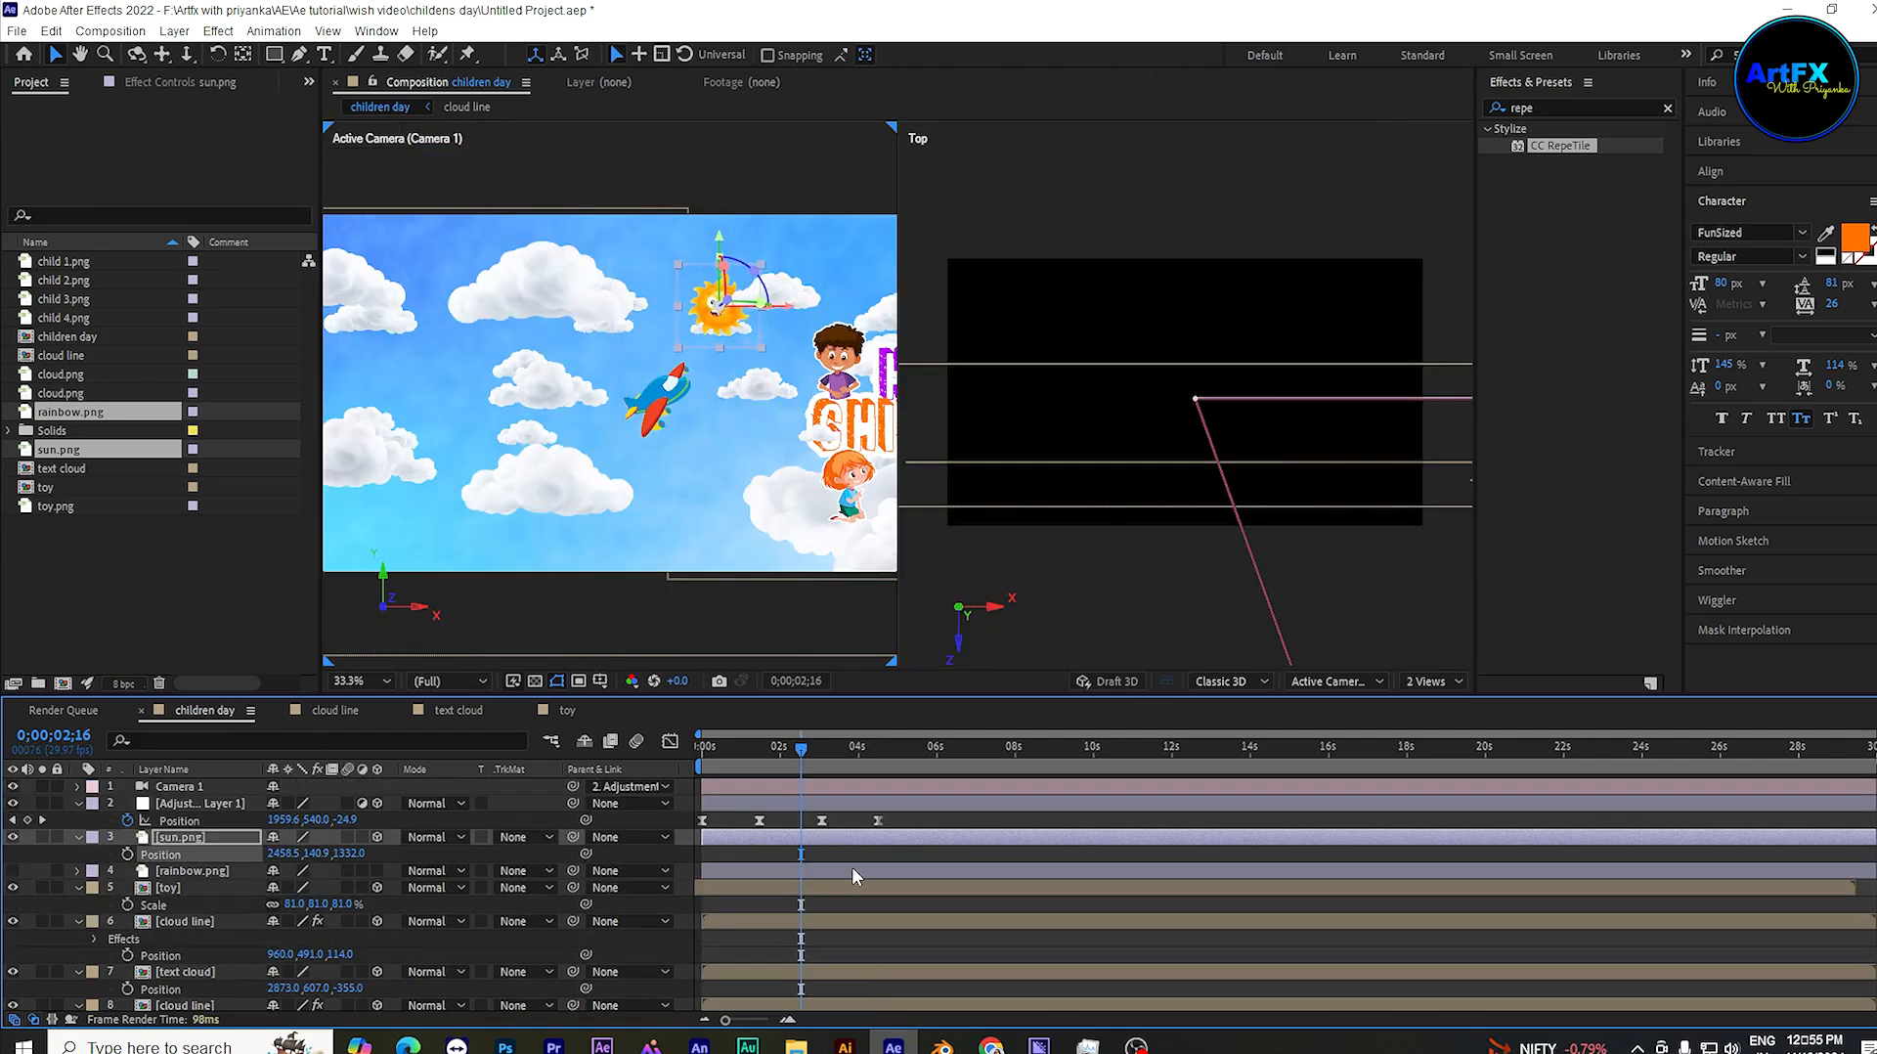
Step: Preview the flight and move the sun into the sky above the title's upper left, at about 2076, 109
{"action": "left_click", "coordinate": [872, 901]}
{"action": "key", "text": "space"}
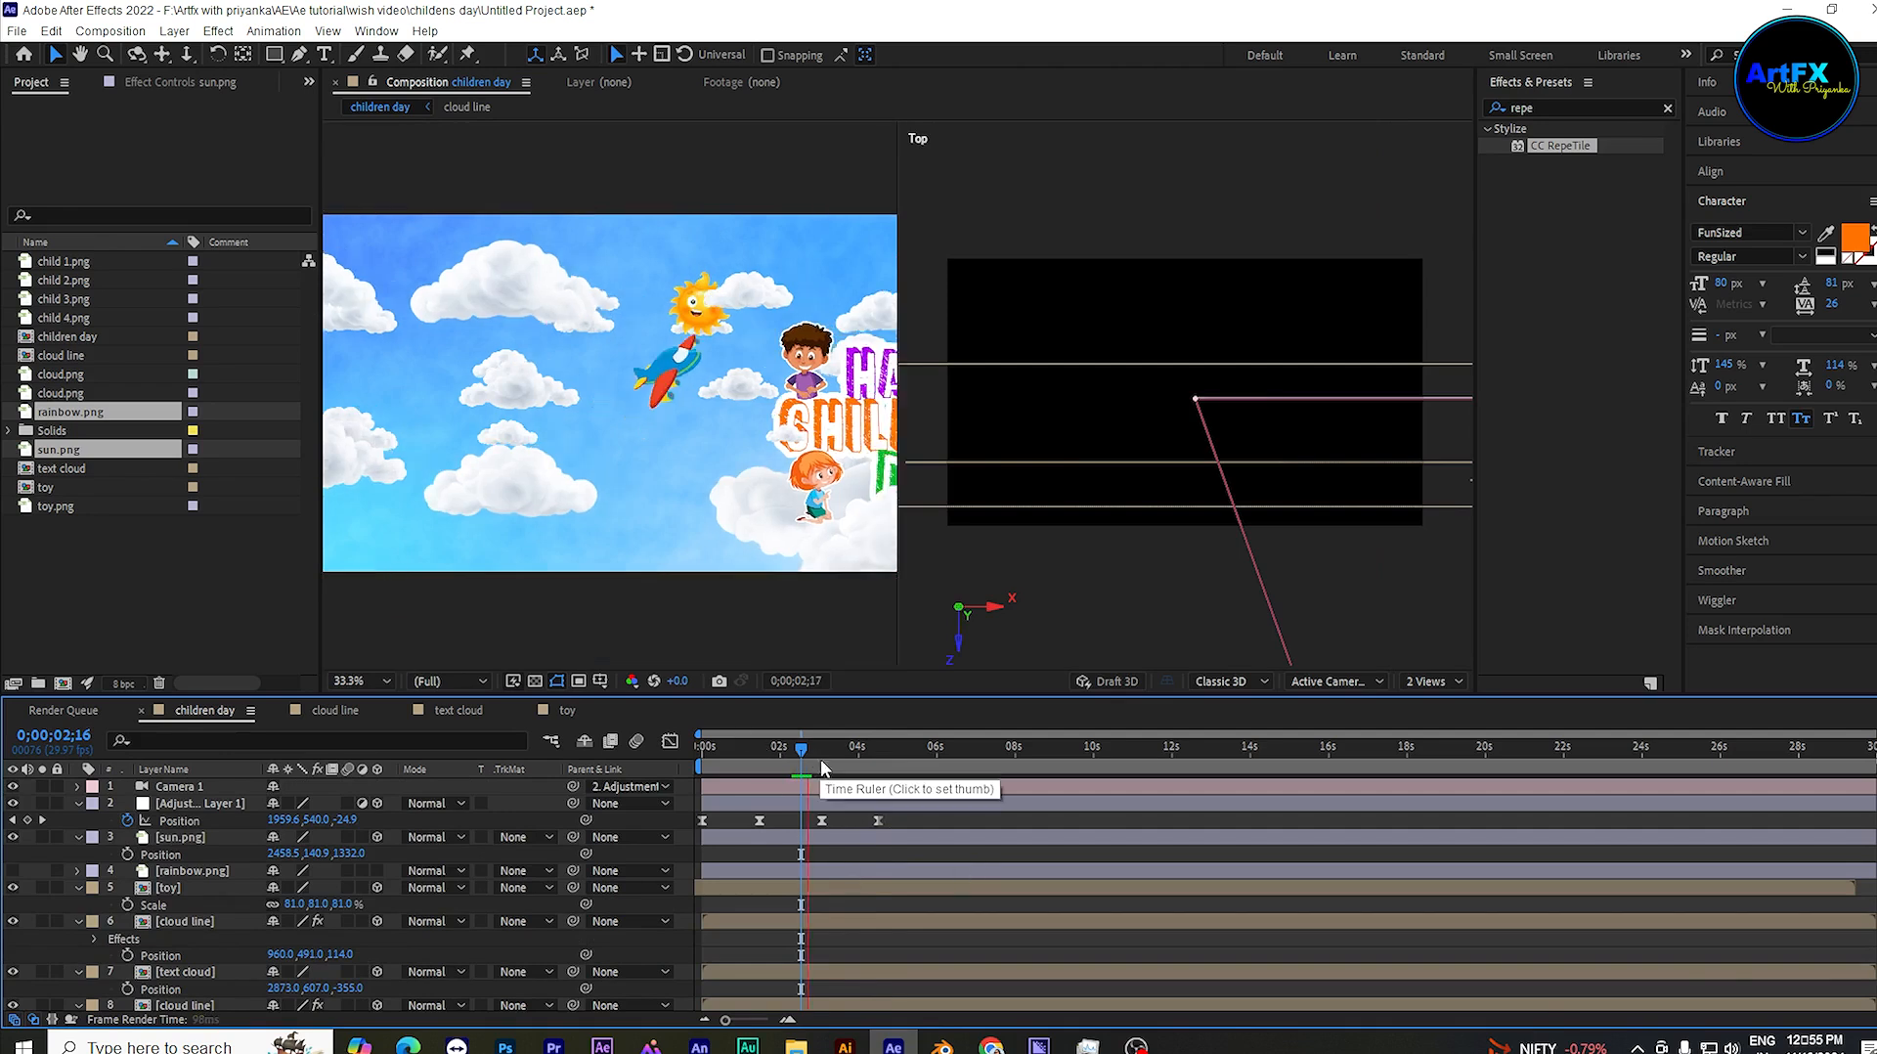
{"action": "key", "text": "space"}
{"action": "left_click", "coordinate": [182, 838]}
{"action": "left_click_drag", "start_coordinate": [537, 319], "coordinate": [453, 312]}
{"action": "left_click", "coordinate": [850, 860]}
Step: Return the composition to a single view, and show the rainbow layer and move it to the top of the layer stack
{"action": "left_click", "coordinate": [1436, 681]}
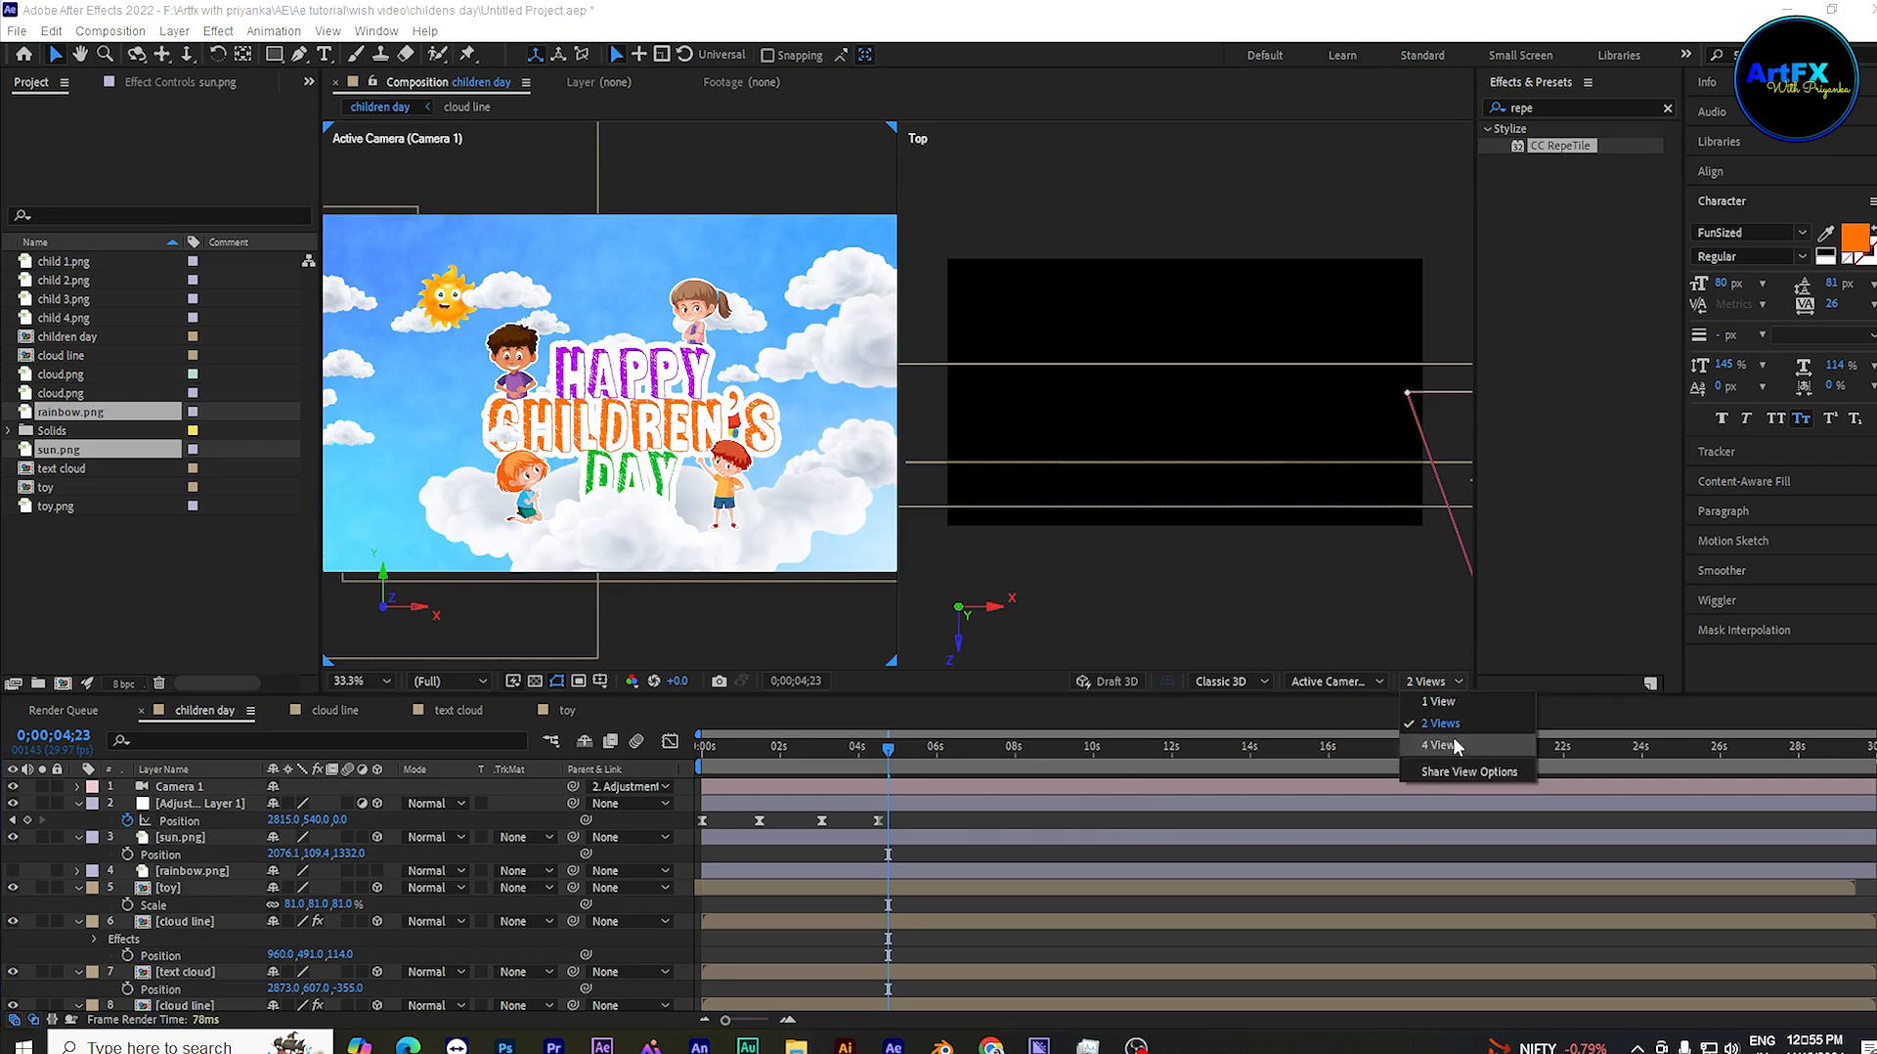
{"action": "left_click", "coordinate": [1438, 701]}
{"action": "left_click", "coordinate": [192, 870]}
{"action": "left_click", "coordinate": [13, 870]}
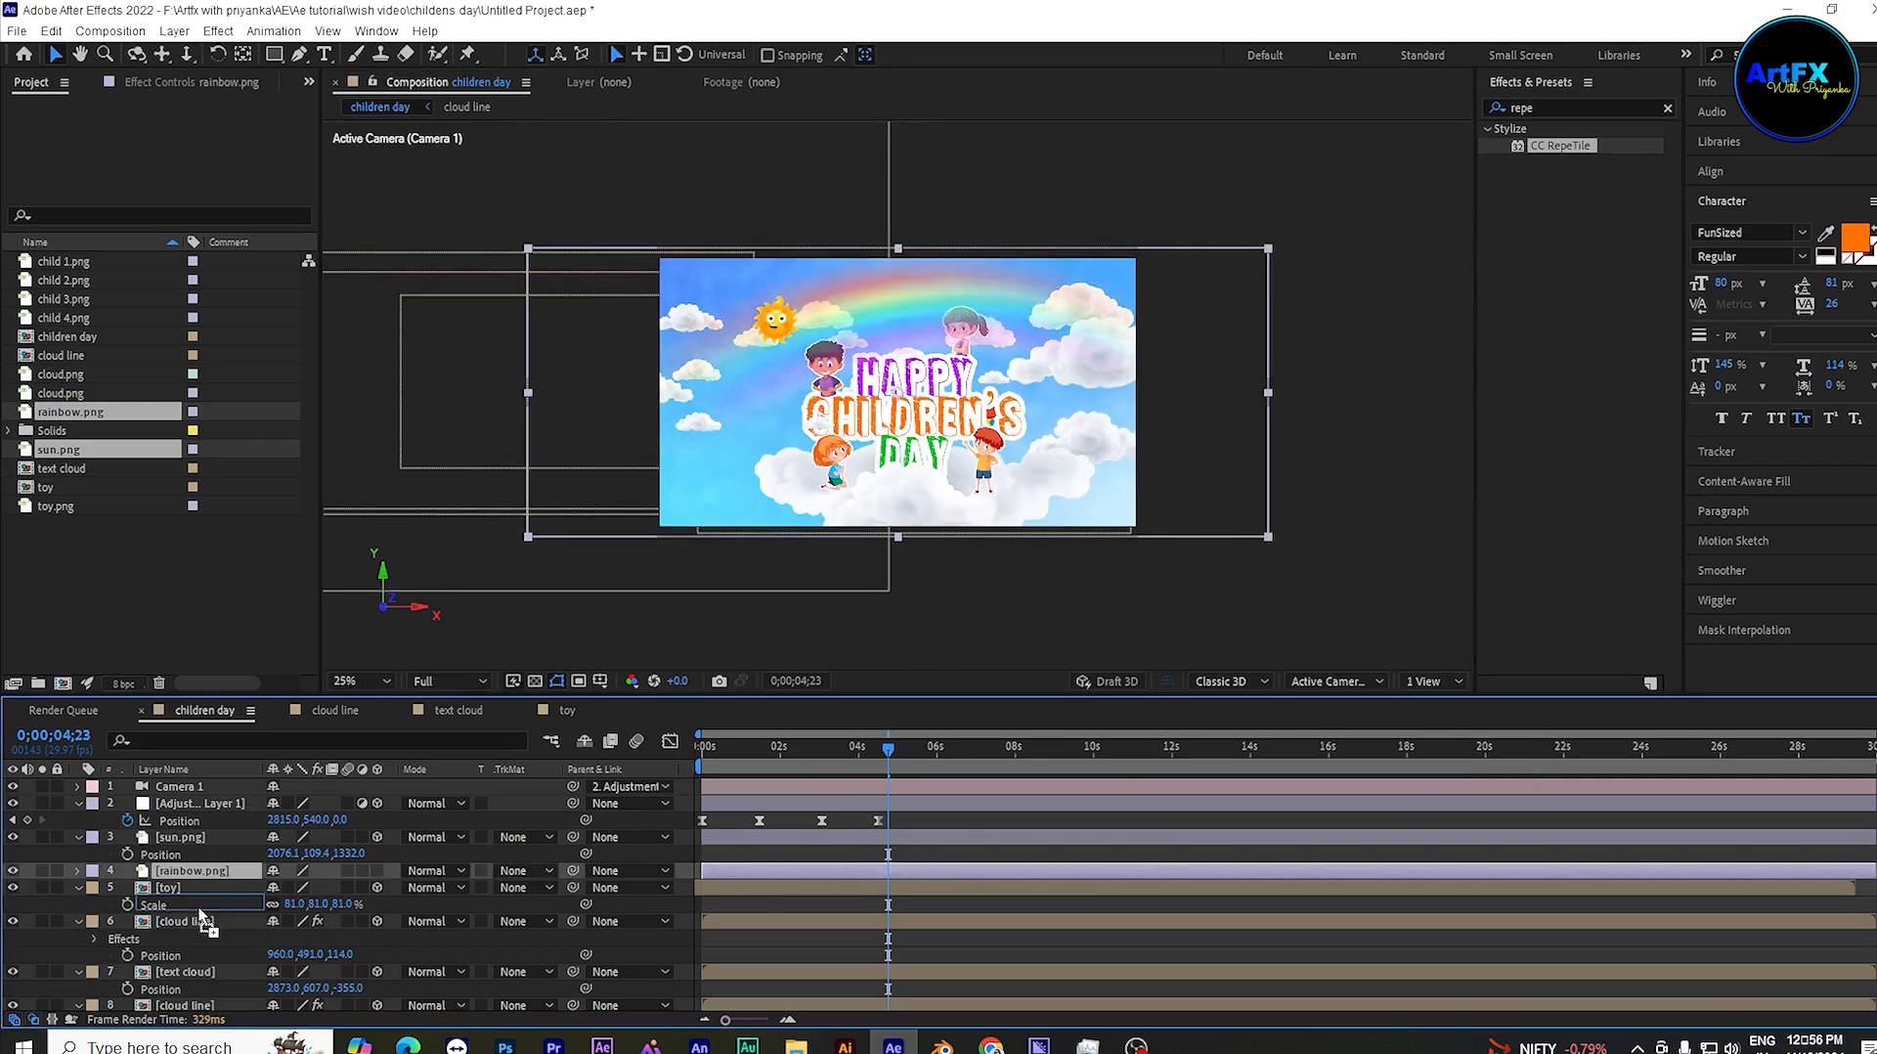
{"action": "left_click_drag", "start_coordinate": [203, 919], "coordinate": [192, 782]}
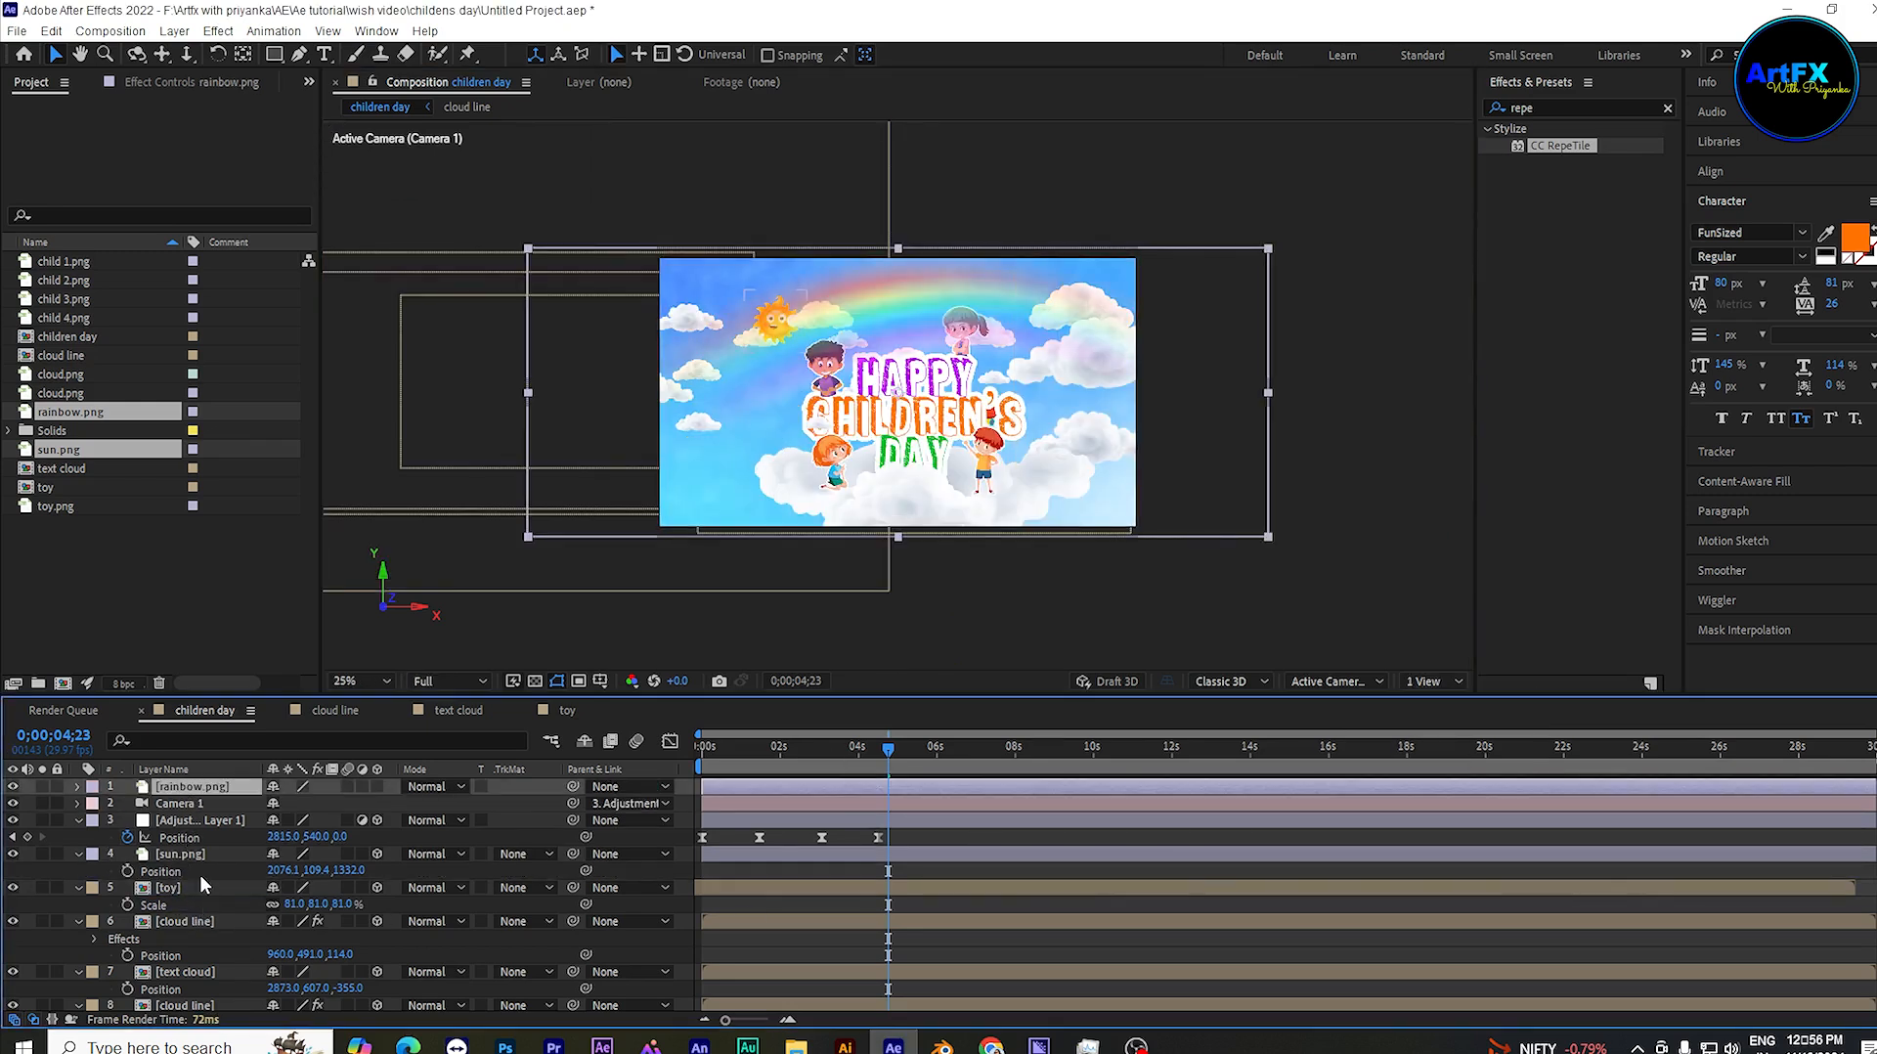
Step: Scale the rainbow to 44% and move it up so it arches above the title
{"action": "key", "text": "s"}
{"action": "left_click_drag", "start_coordinate": [297, 804], "coordinate": [246, 813]}
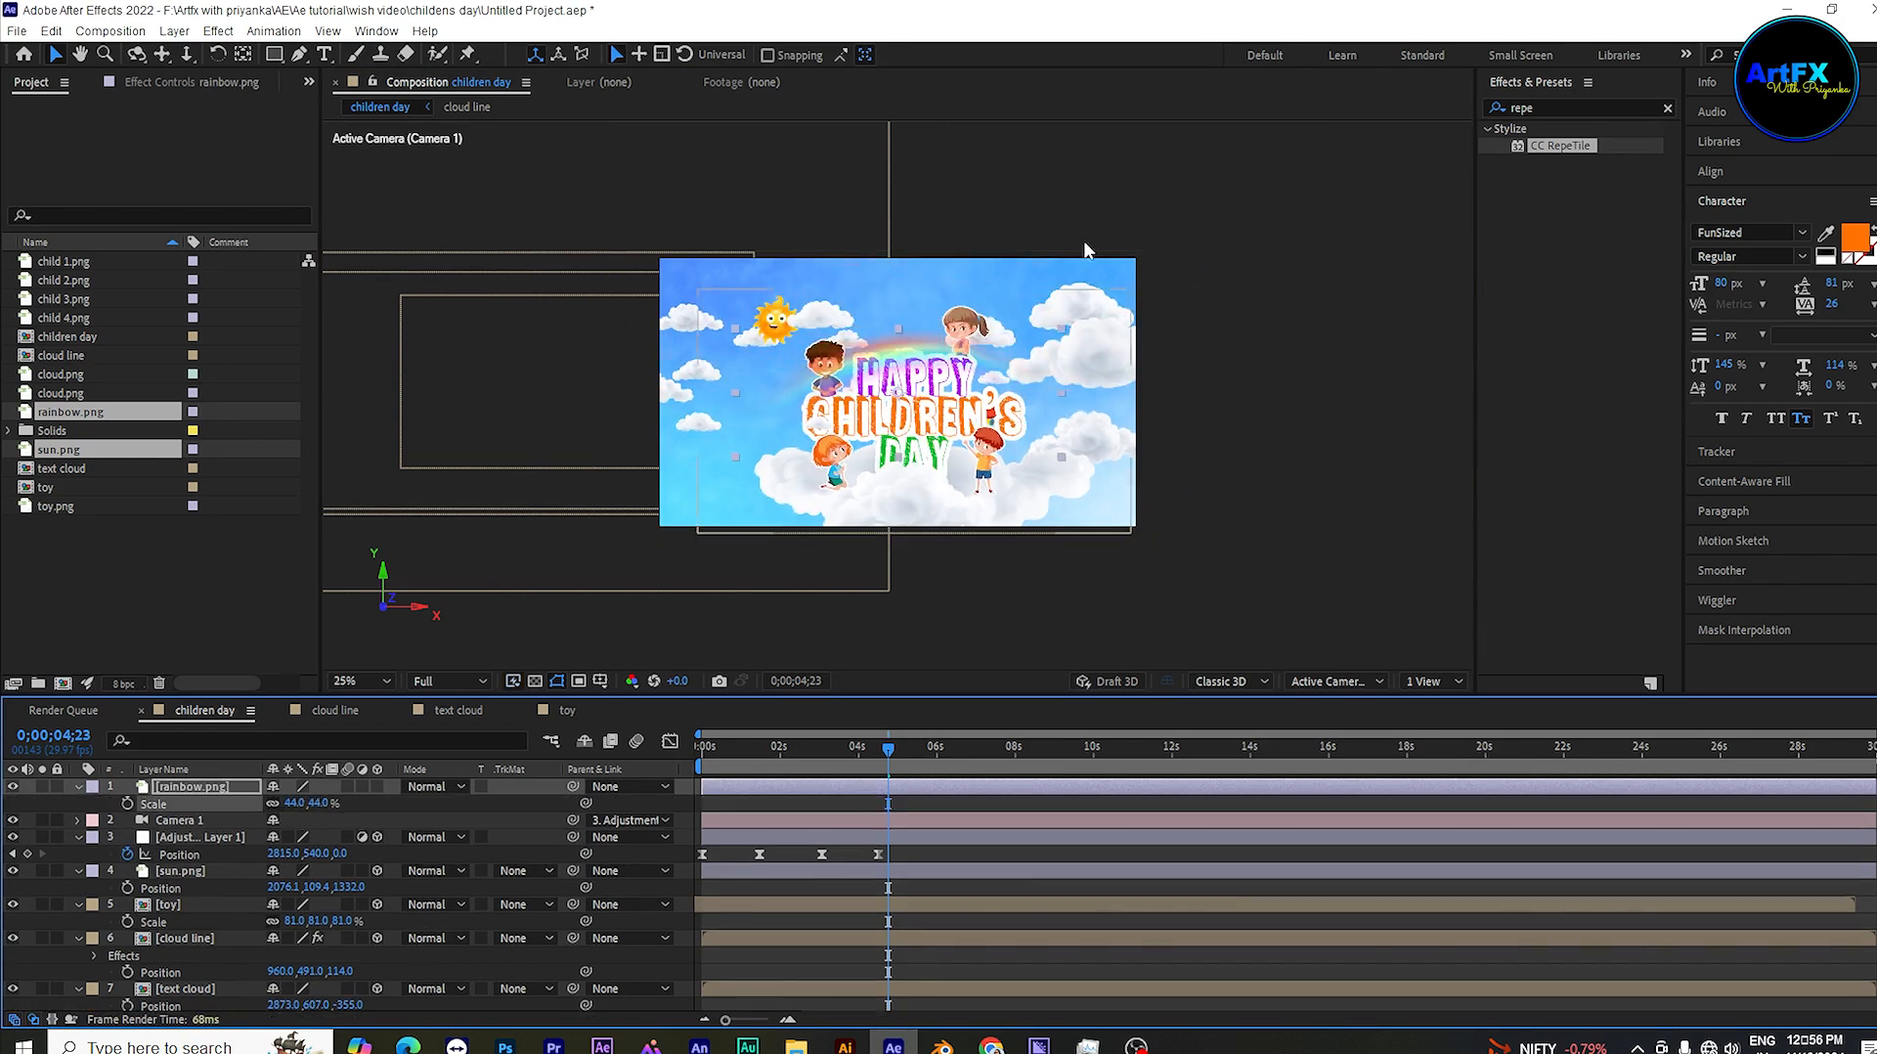
{"action": "left_click_drag", "start_coordinate": [878, 349], "coordinate": [898, 271]}
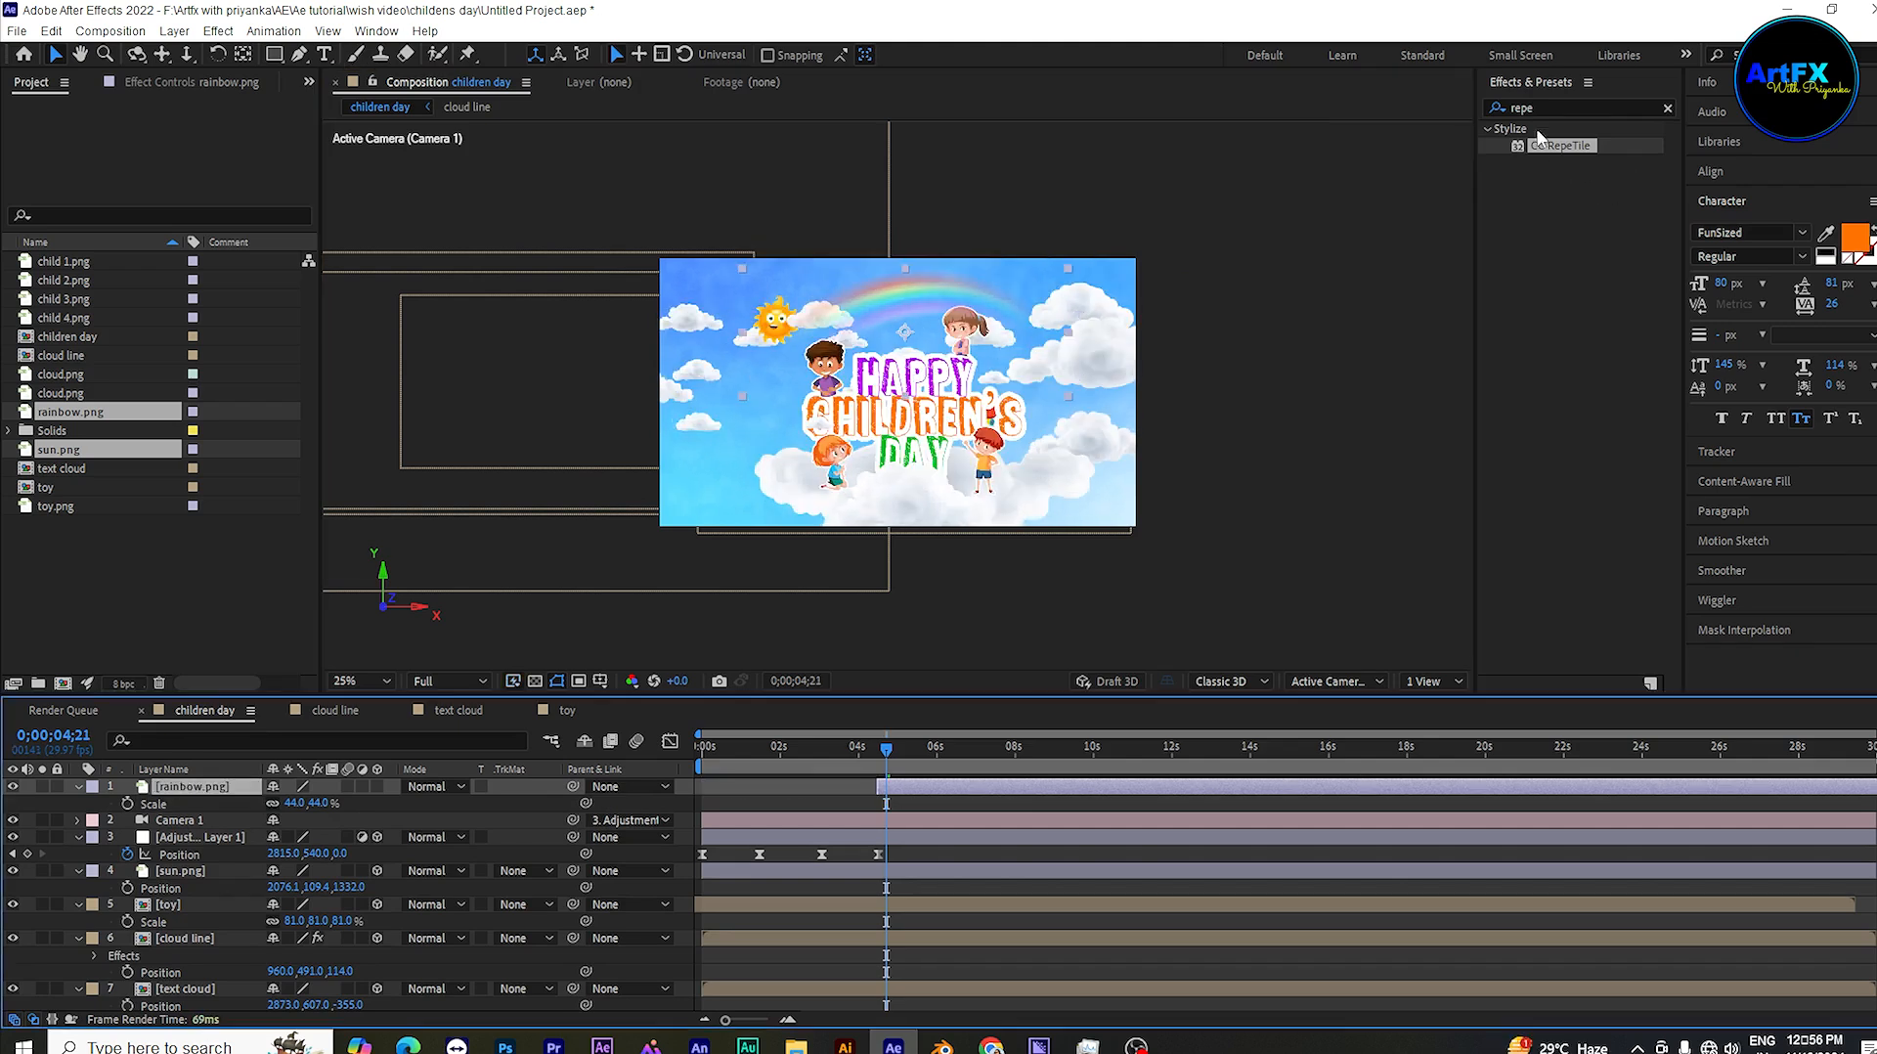
Step: Apply the Linear Wipe transition preset to the rainbow layer and set its Feather to about 88
{"action": "left_click_drag", "start_coordinate": [1544, 107], "coordinate": [1474, 119]}
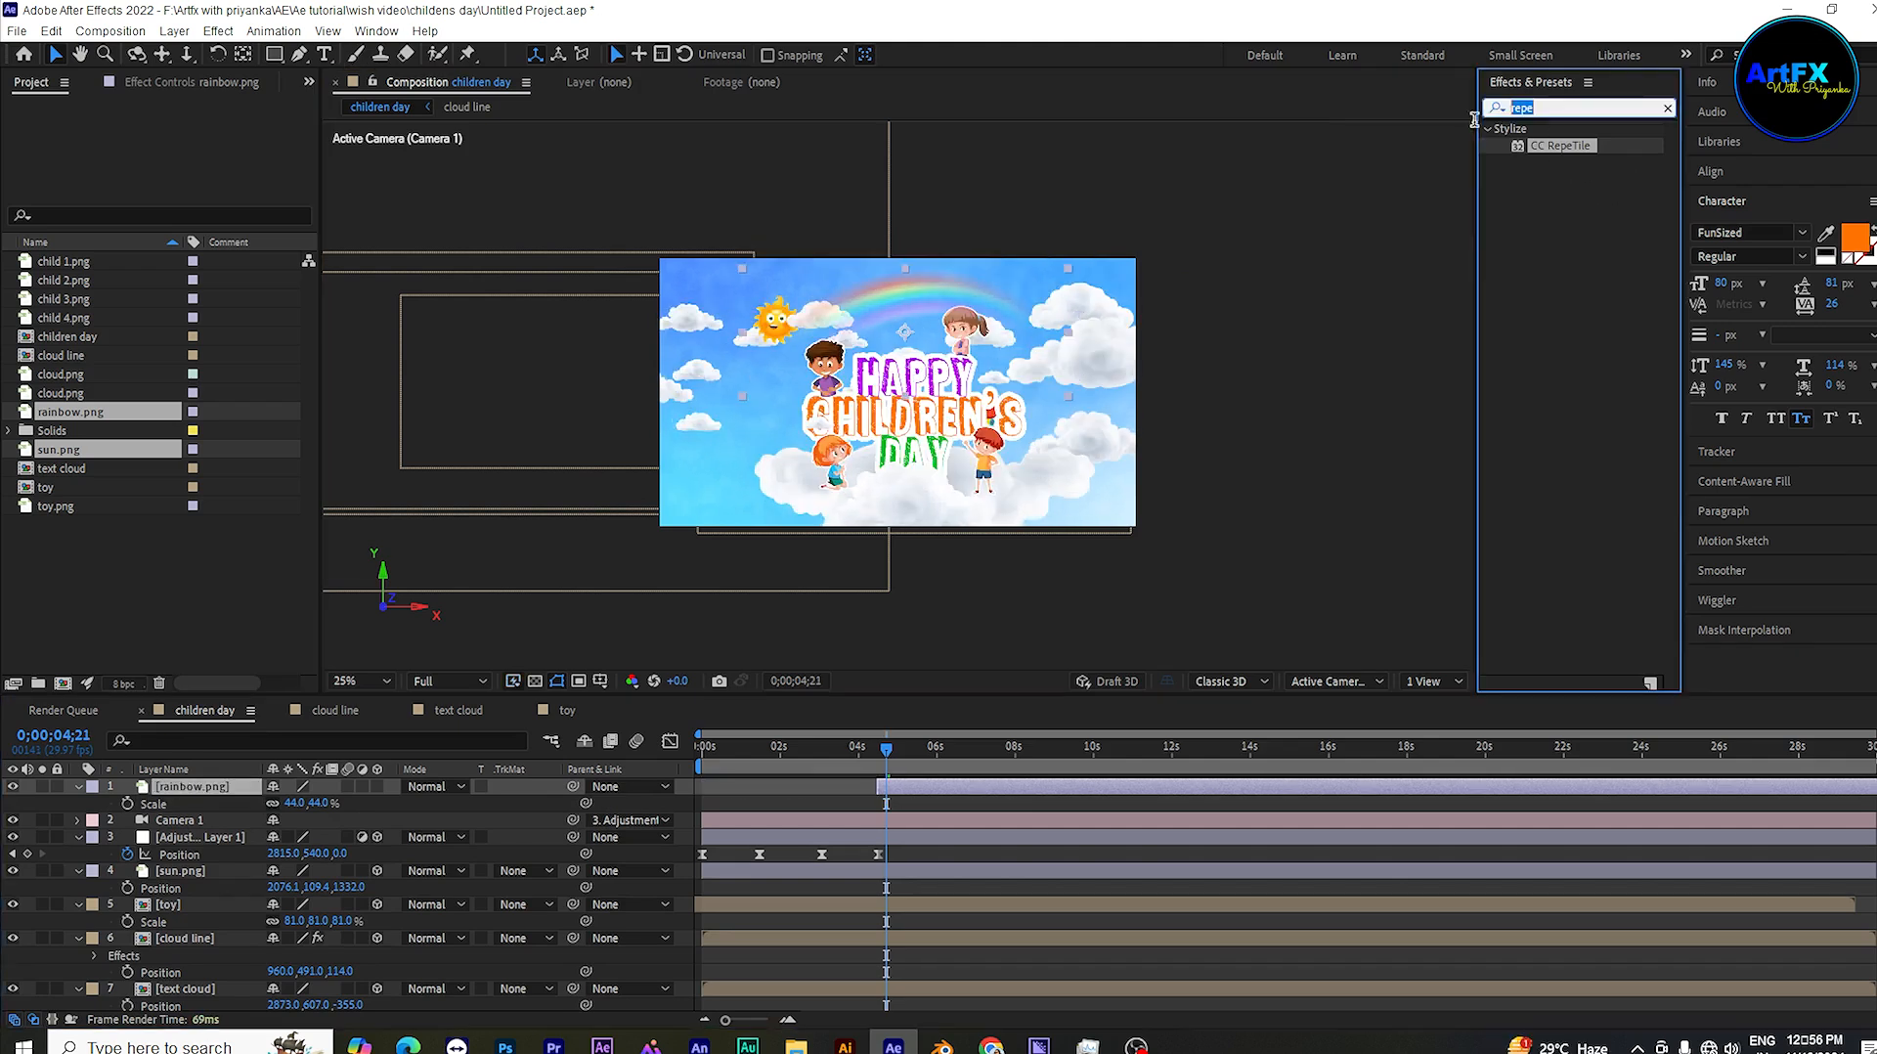
{"action": "type", "text": "linear"}
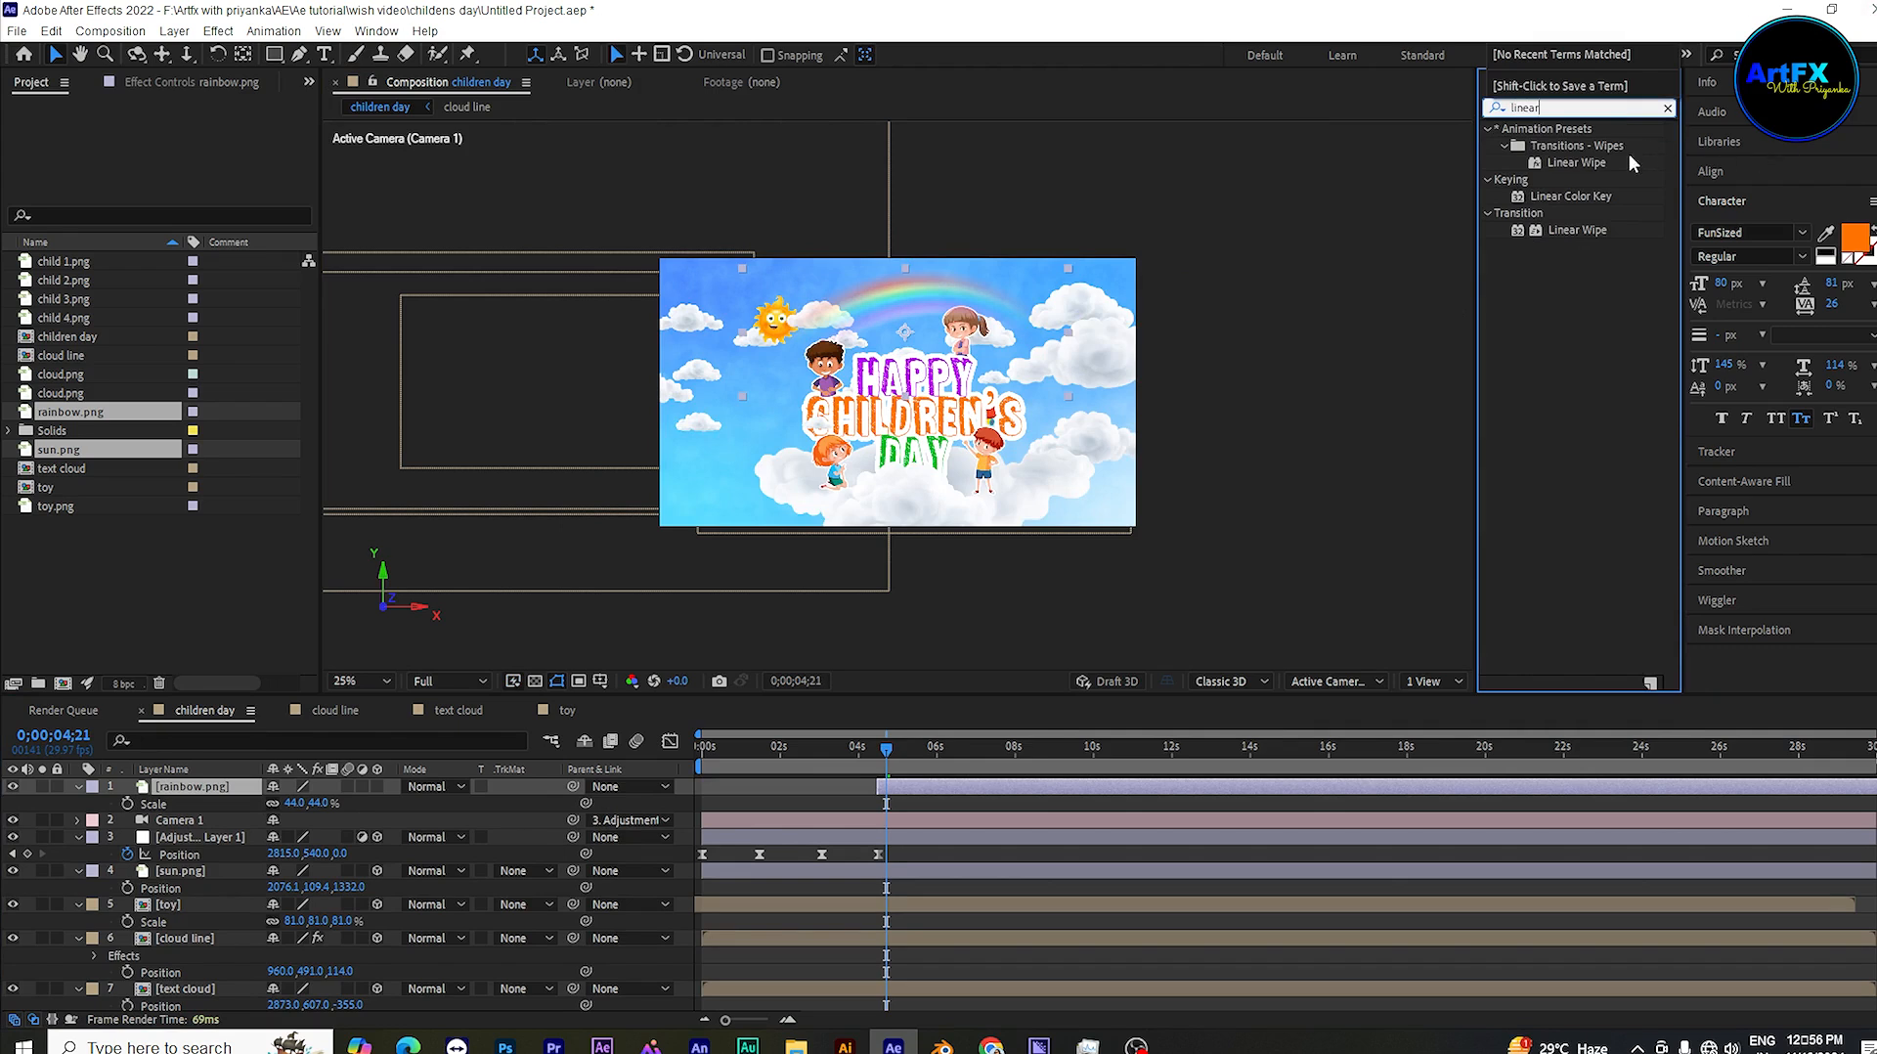
{"action": "double_click", "coordinate": [1572, 167]}
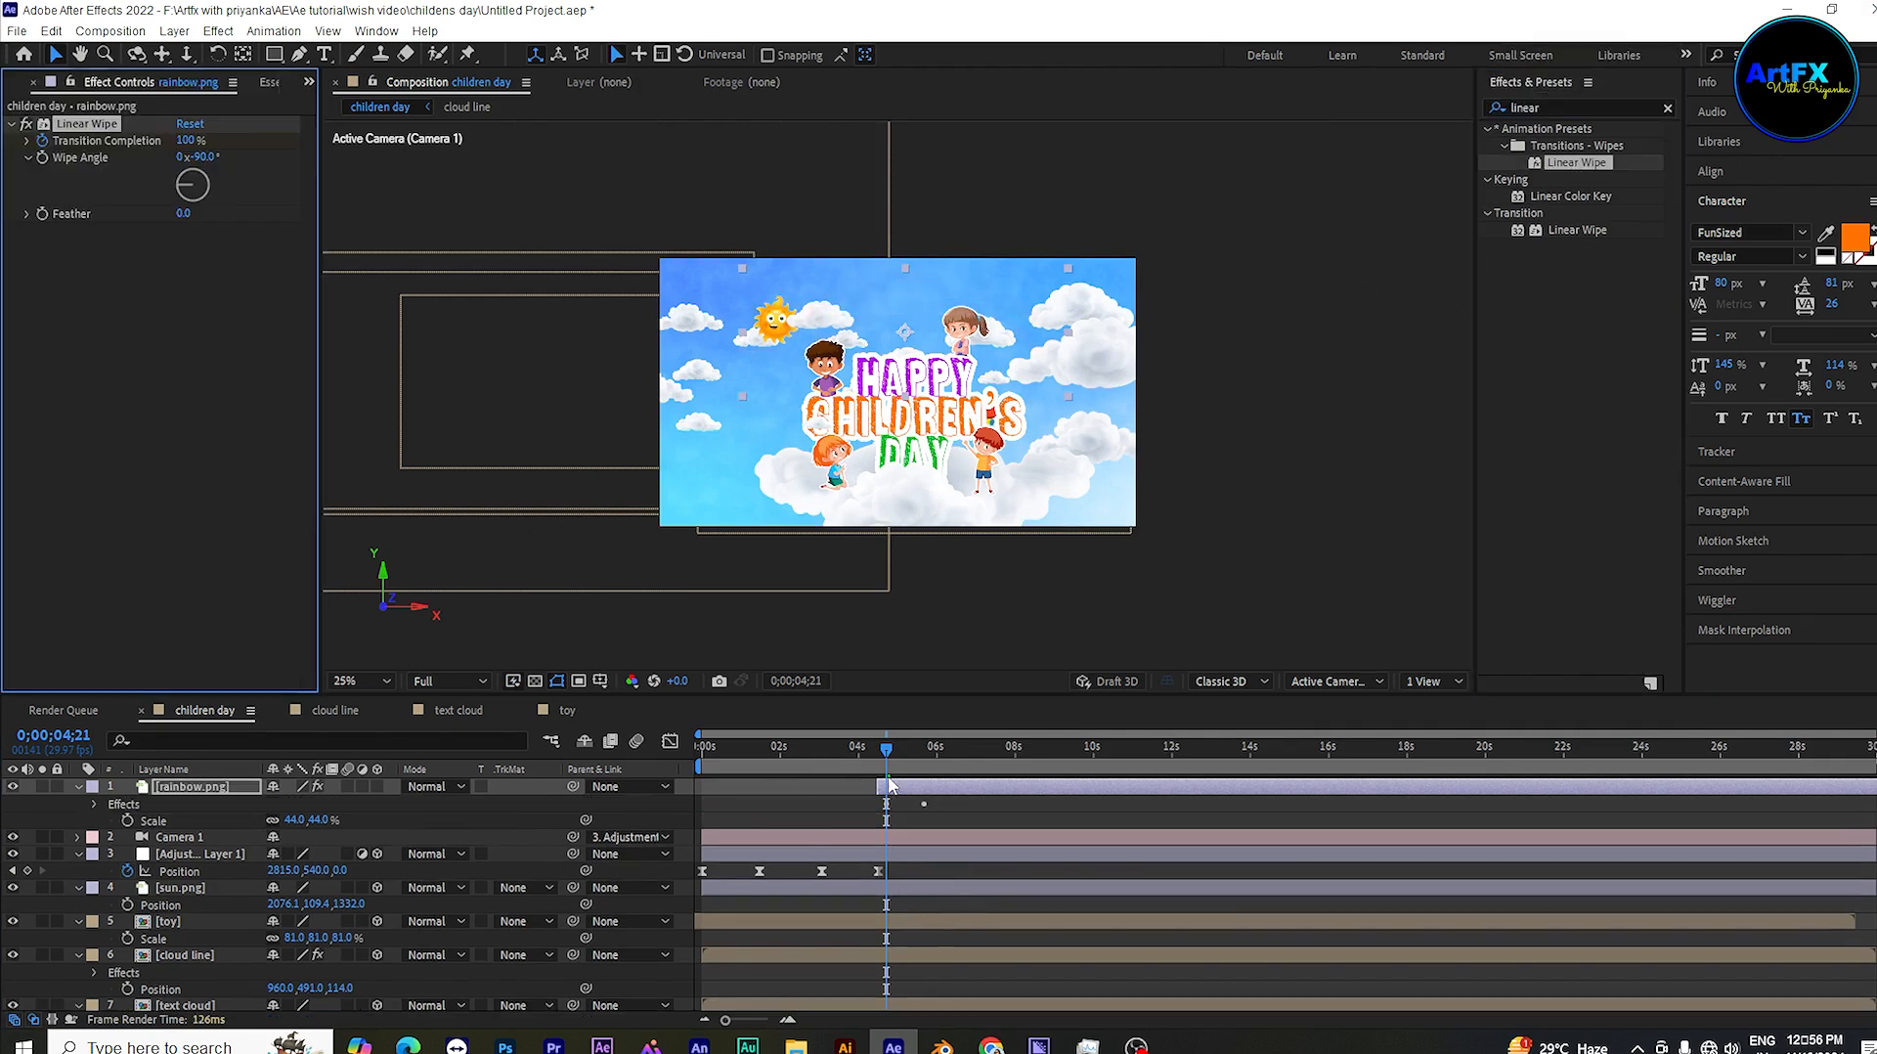
{"action": "left_click_drag", "start_coordinate": [183, 212], "coordinate": [256, 215]}
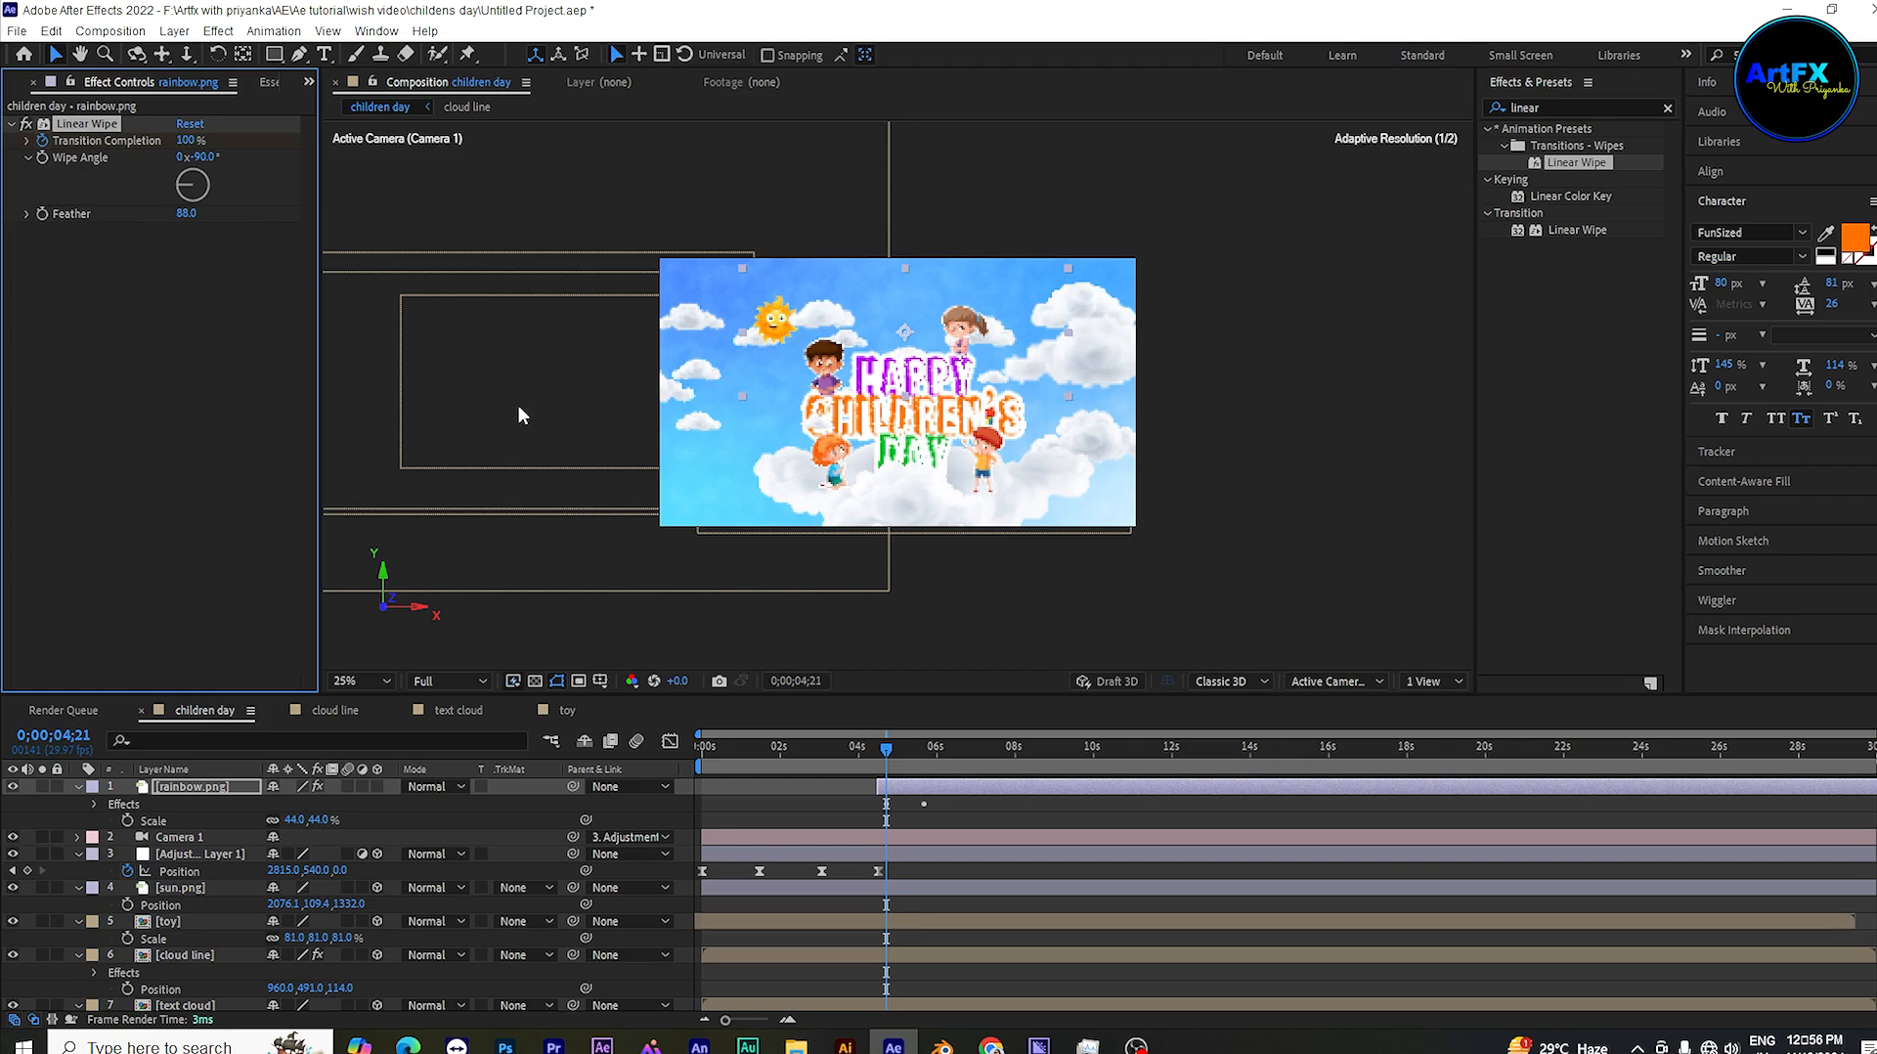
{"action": "left_click", "coordinate": [861, 760]}
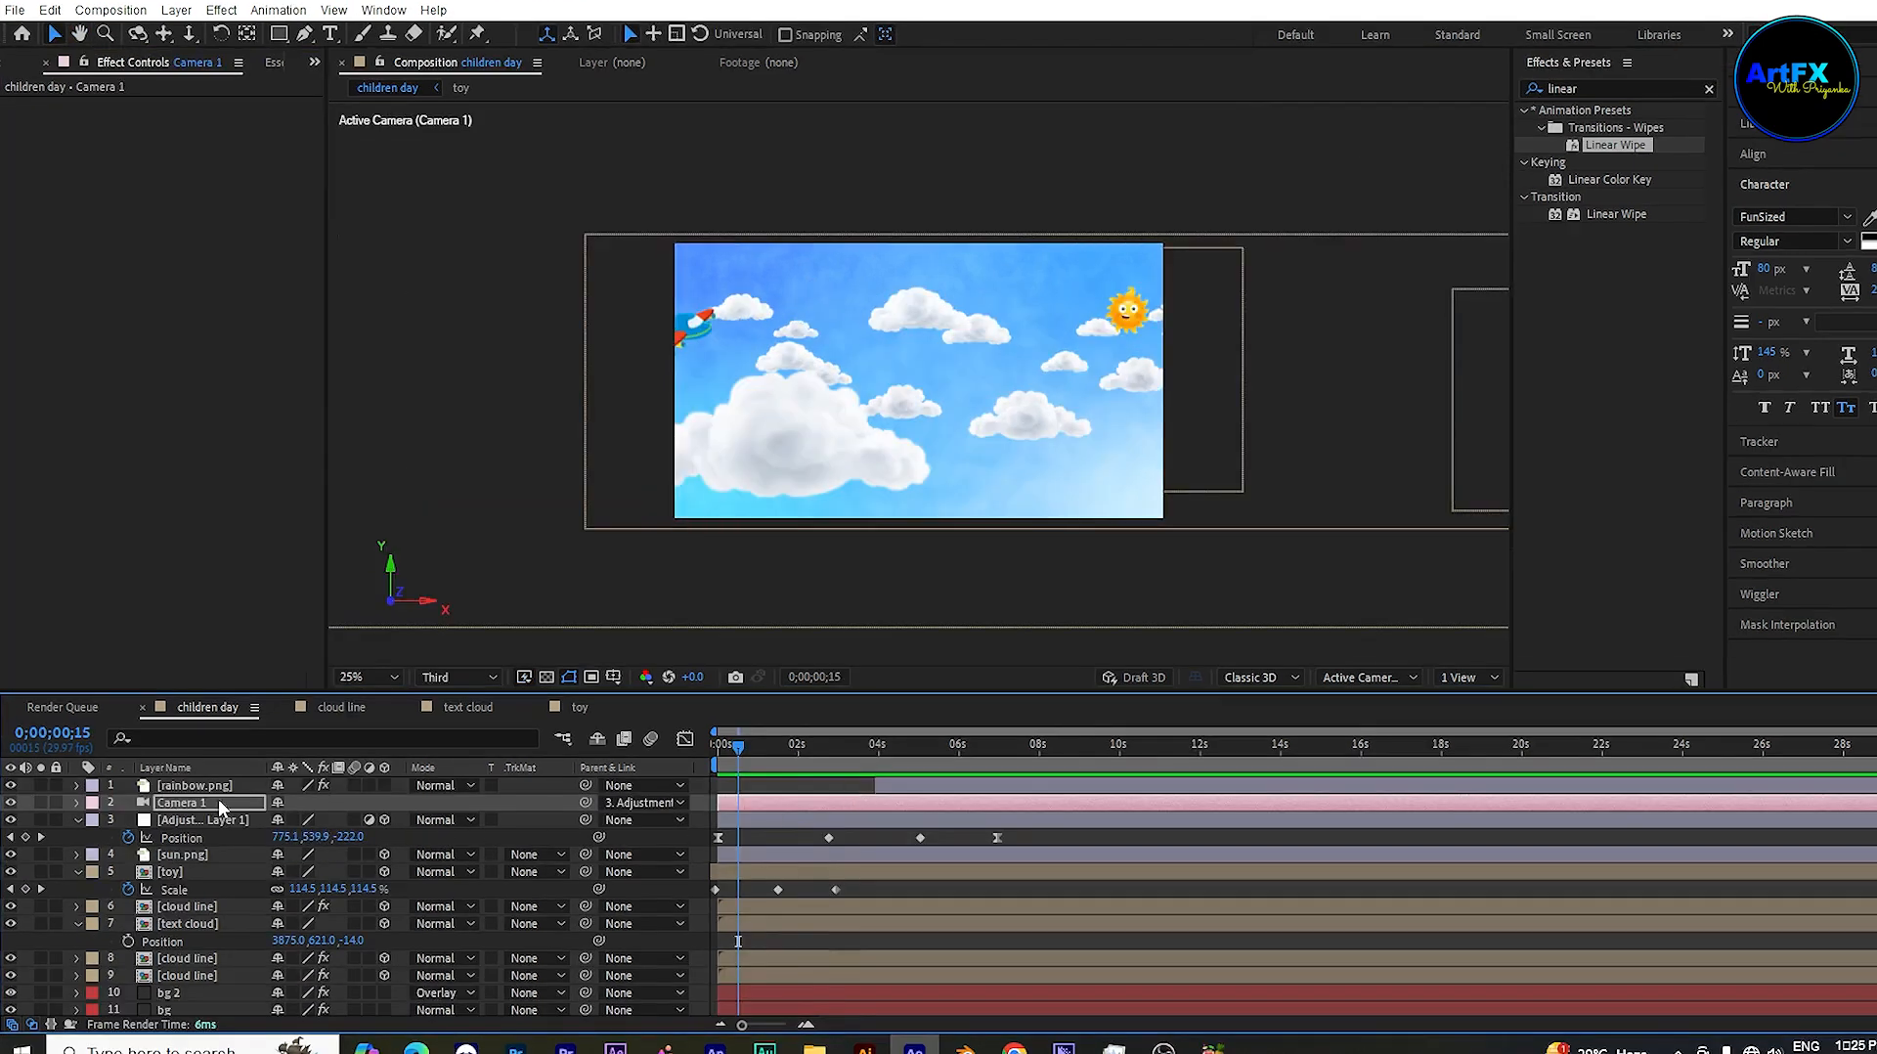
Step: Turn on Depth of Field for Camera 1 and set its Aperture to 350 pixels
{"action": "left_click", "coordinate": [77, 802]}
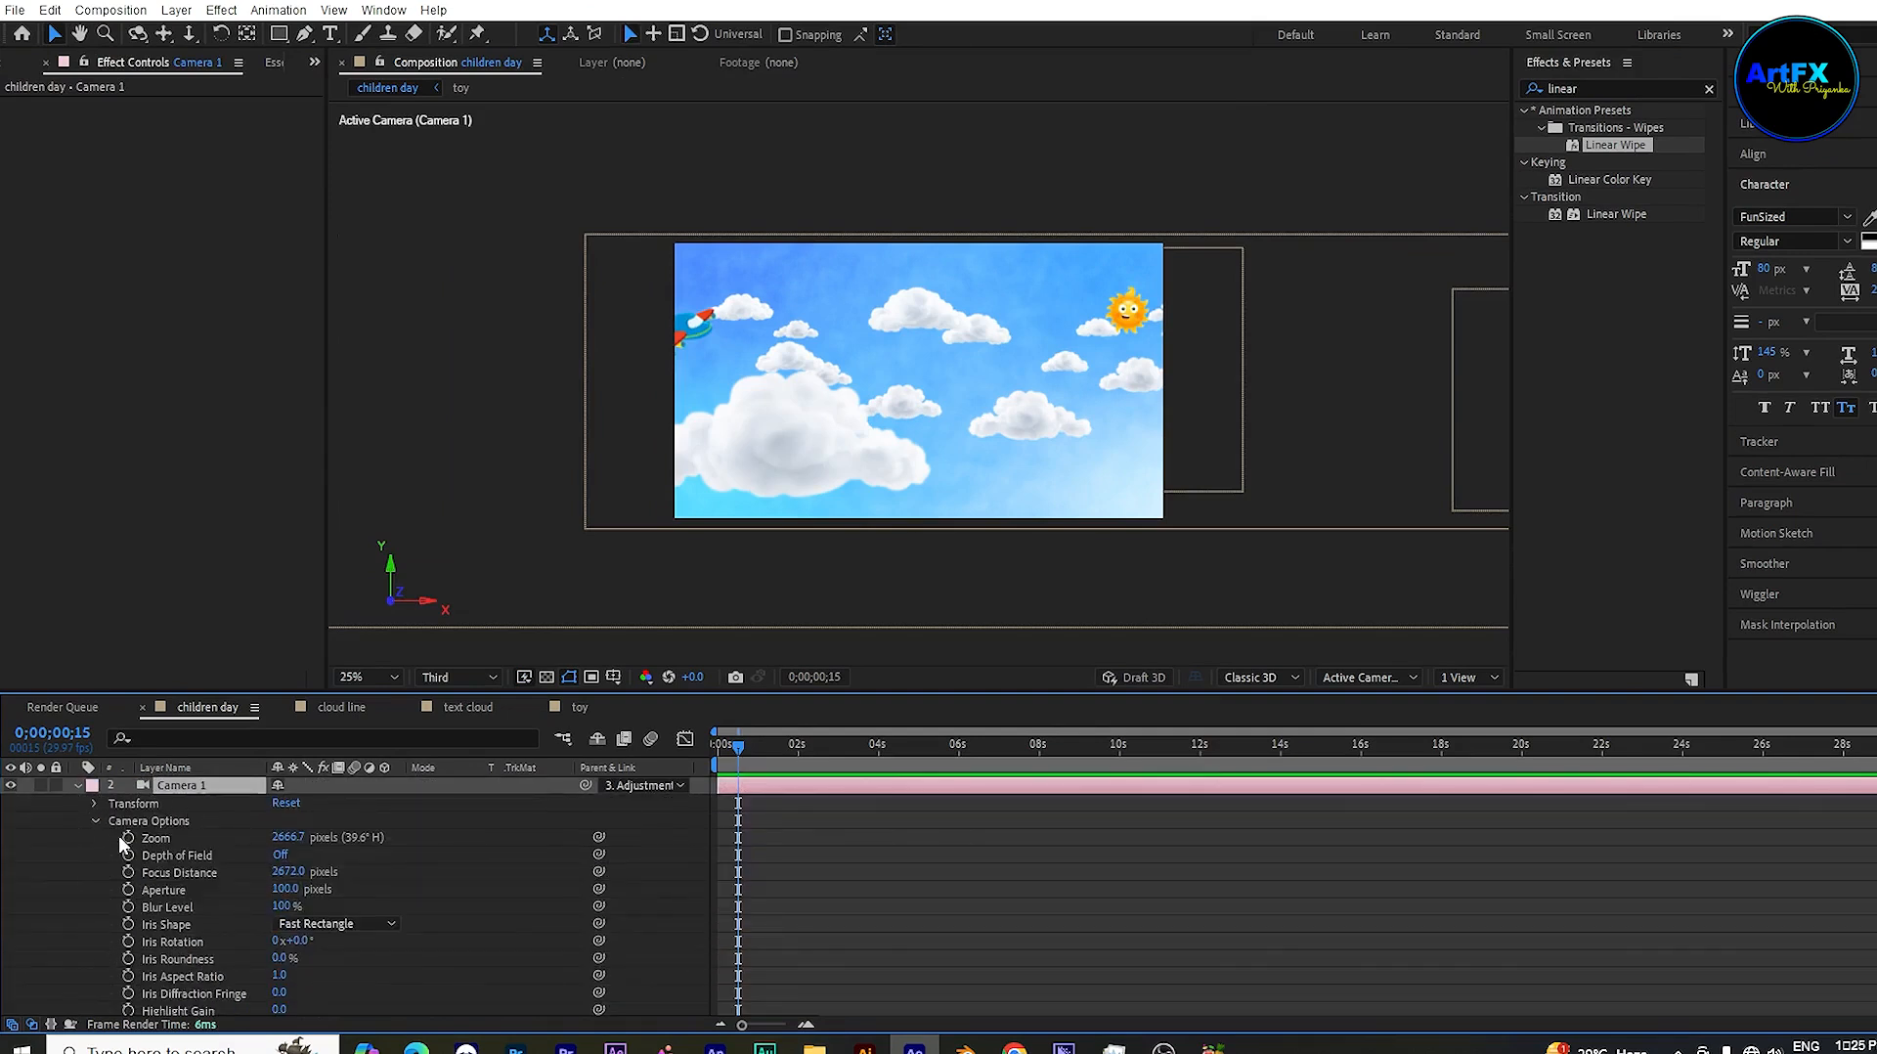
{"action": "key", "text": "period"}
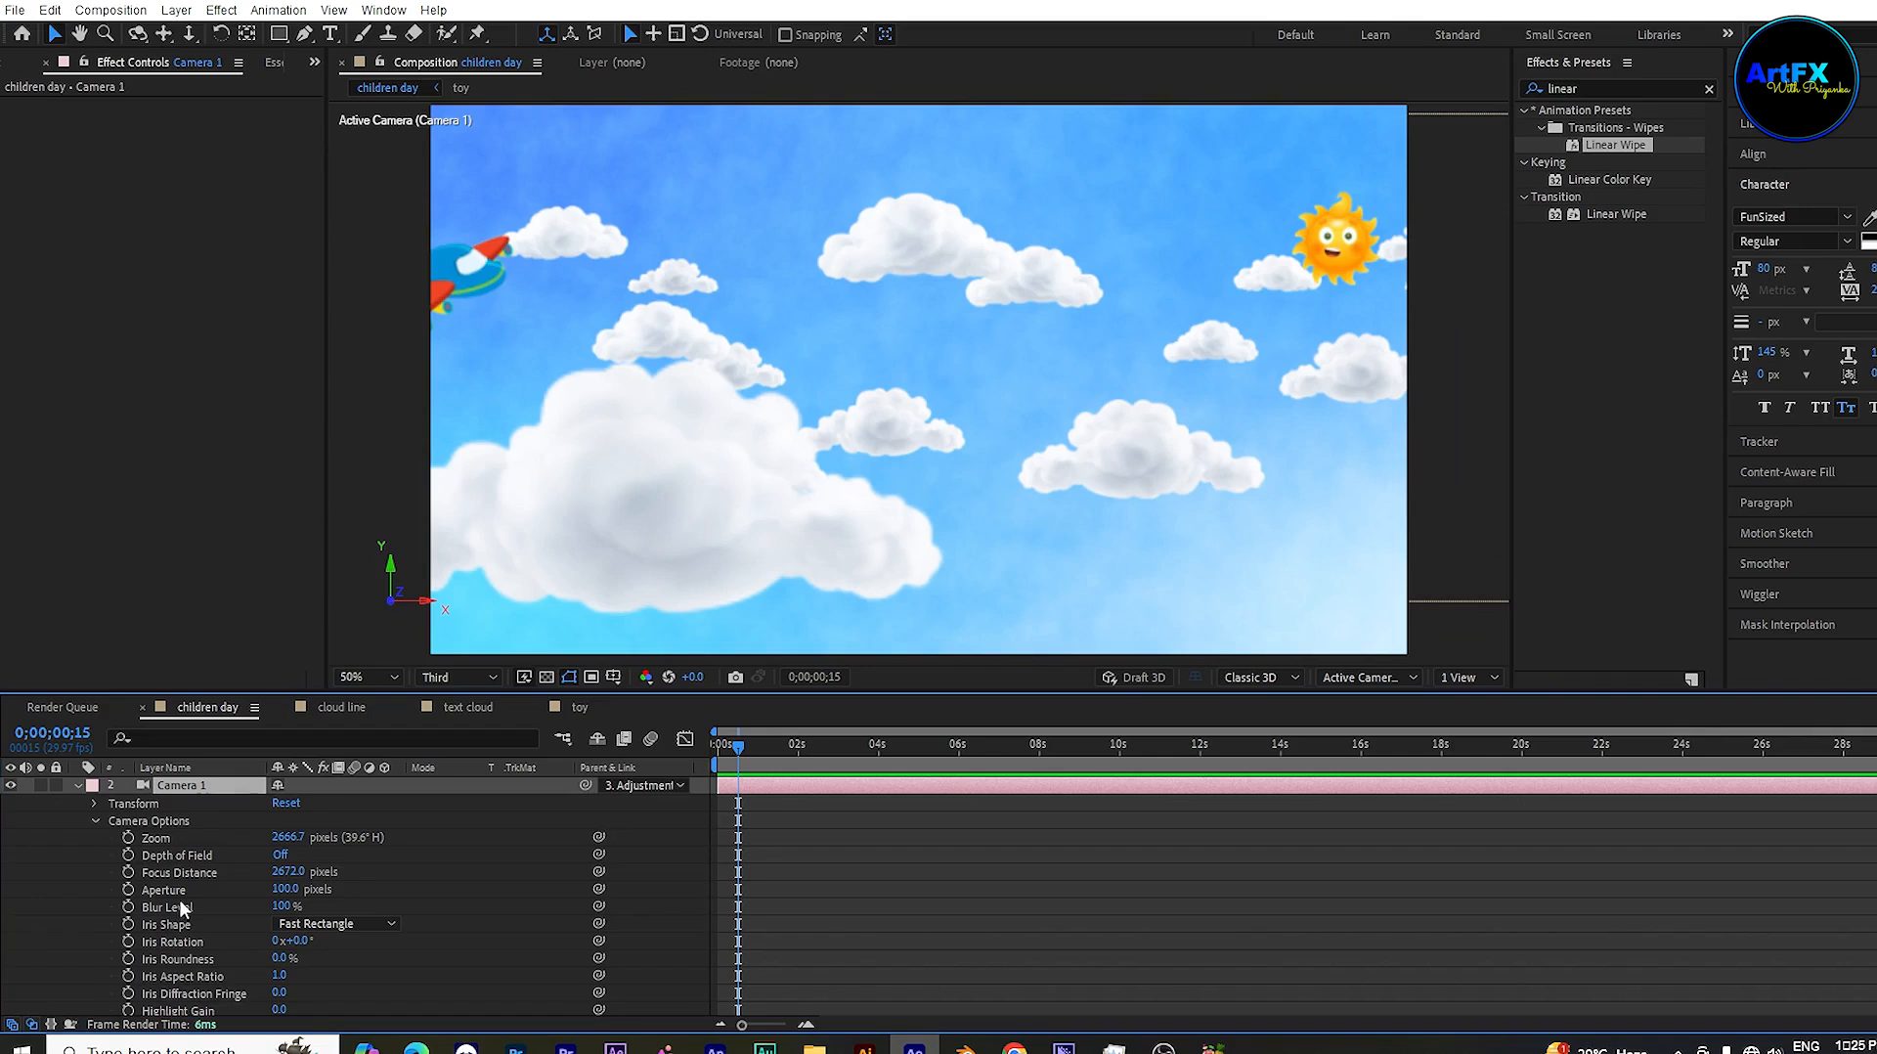
{"action": "left_click", "coordinate": [282, 854]}
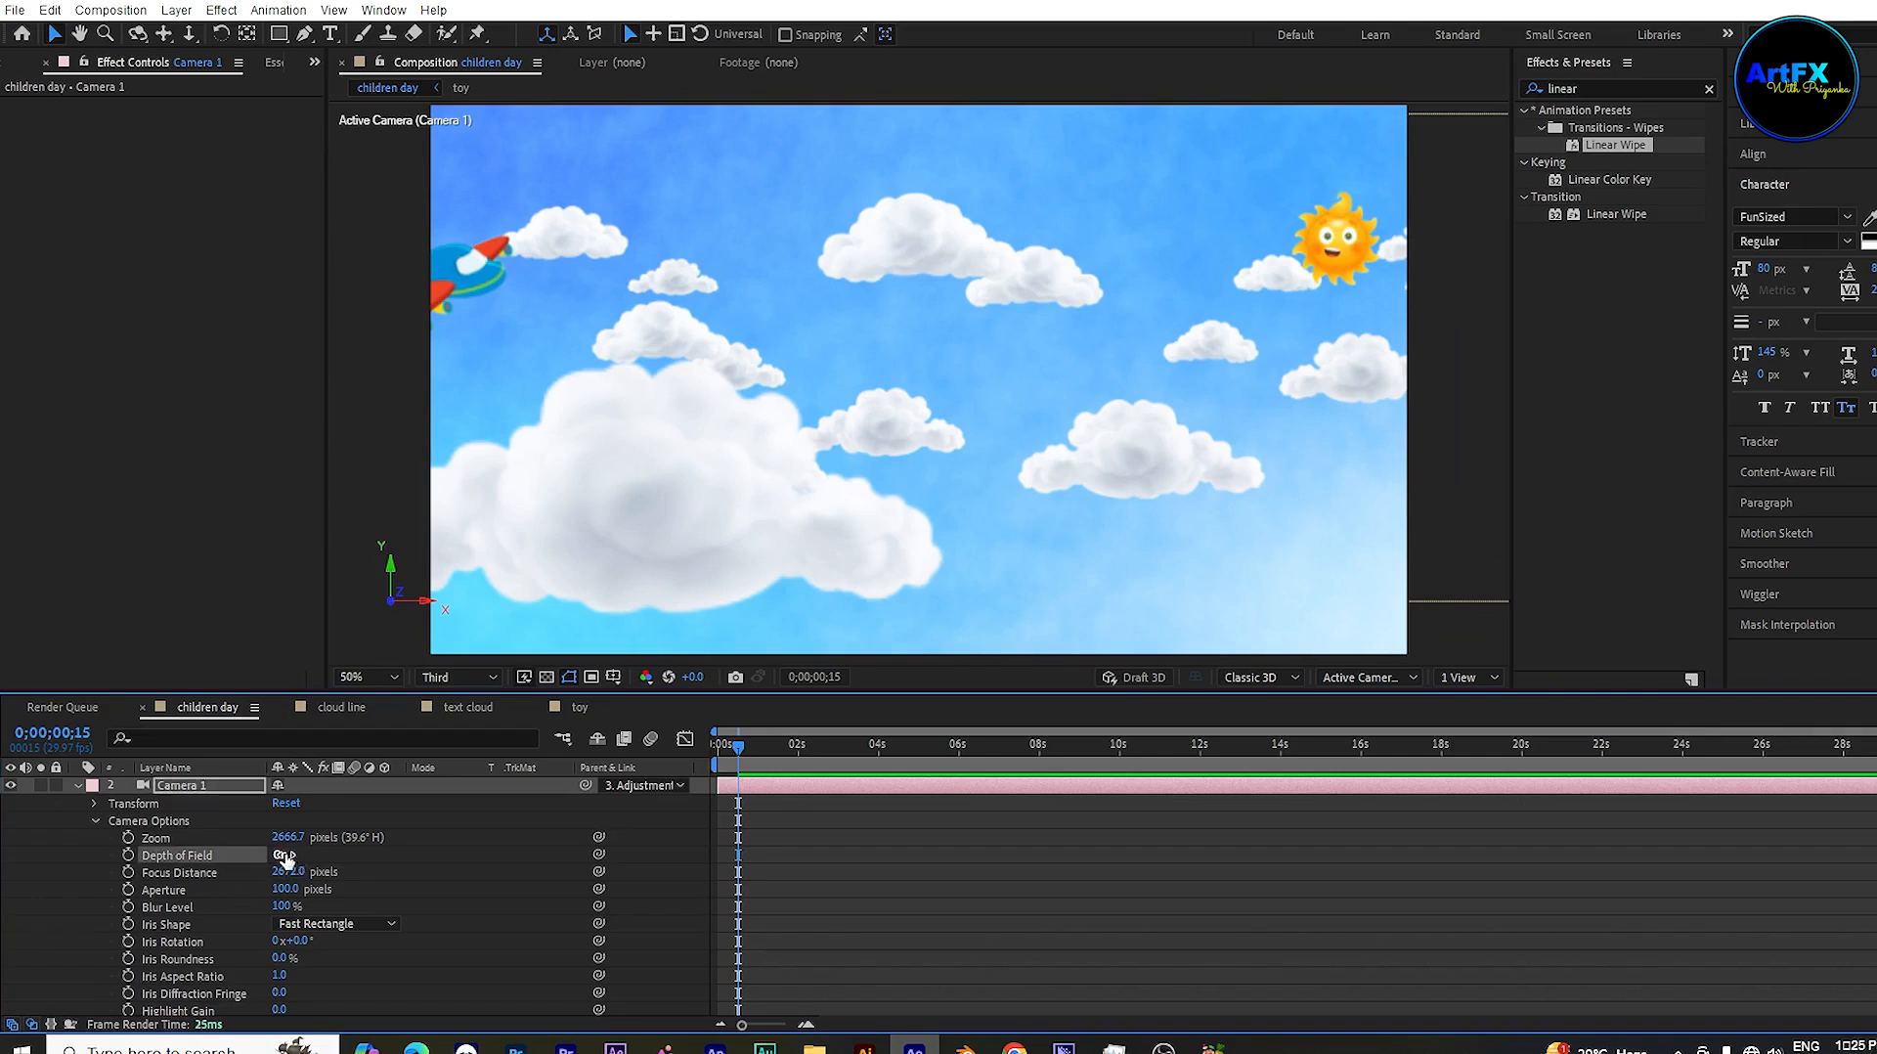
{"action": "left_click", "coordinate": [286, 888]}
{"action": "type", "text": "350"}
{"action": "key", "text": "Return"}
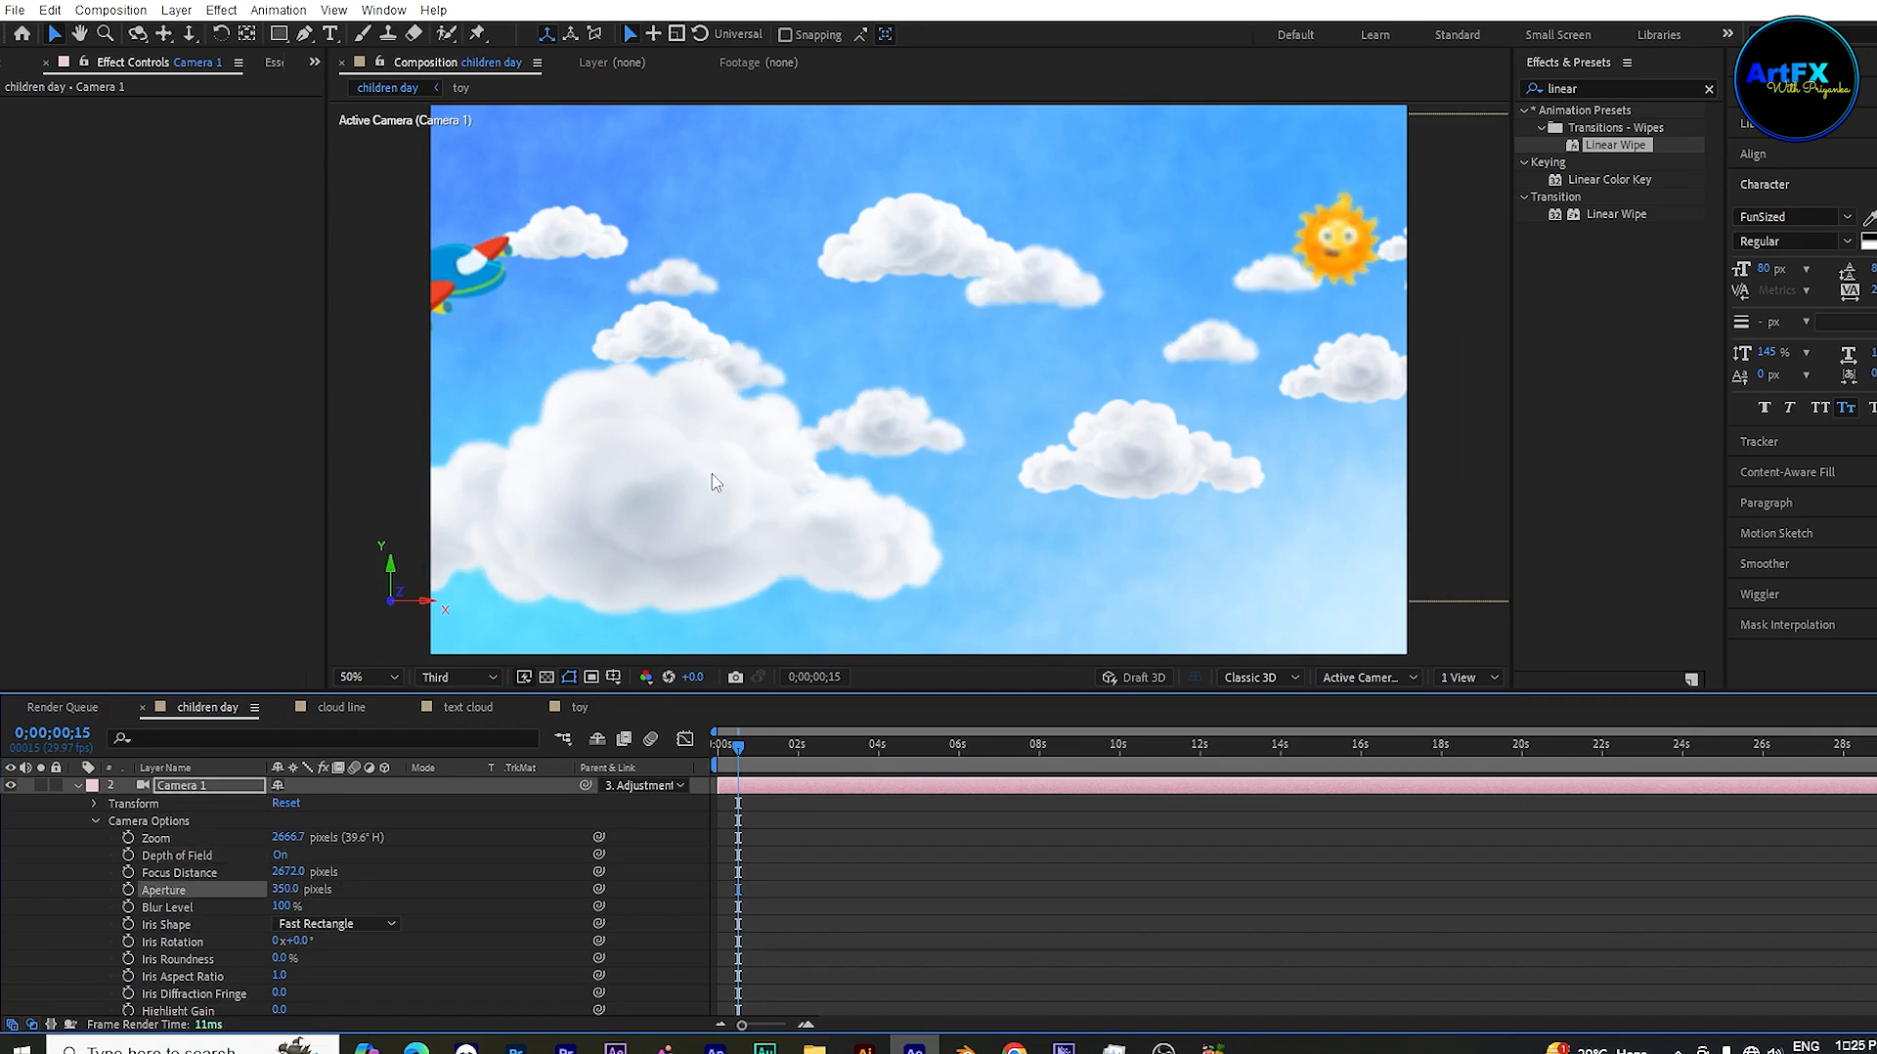
Step: Set the preview resolution to Full and play the animation to check the depth-of-field blur
{"action": "left_click", "coordinate": [455, 676]}
{"action": "left_click", "coordinate": [461, 719]}
{"action": "key", "text": "space"}
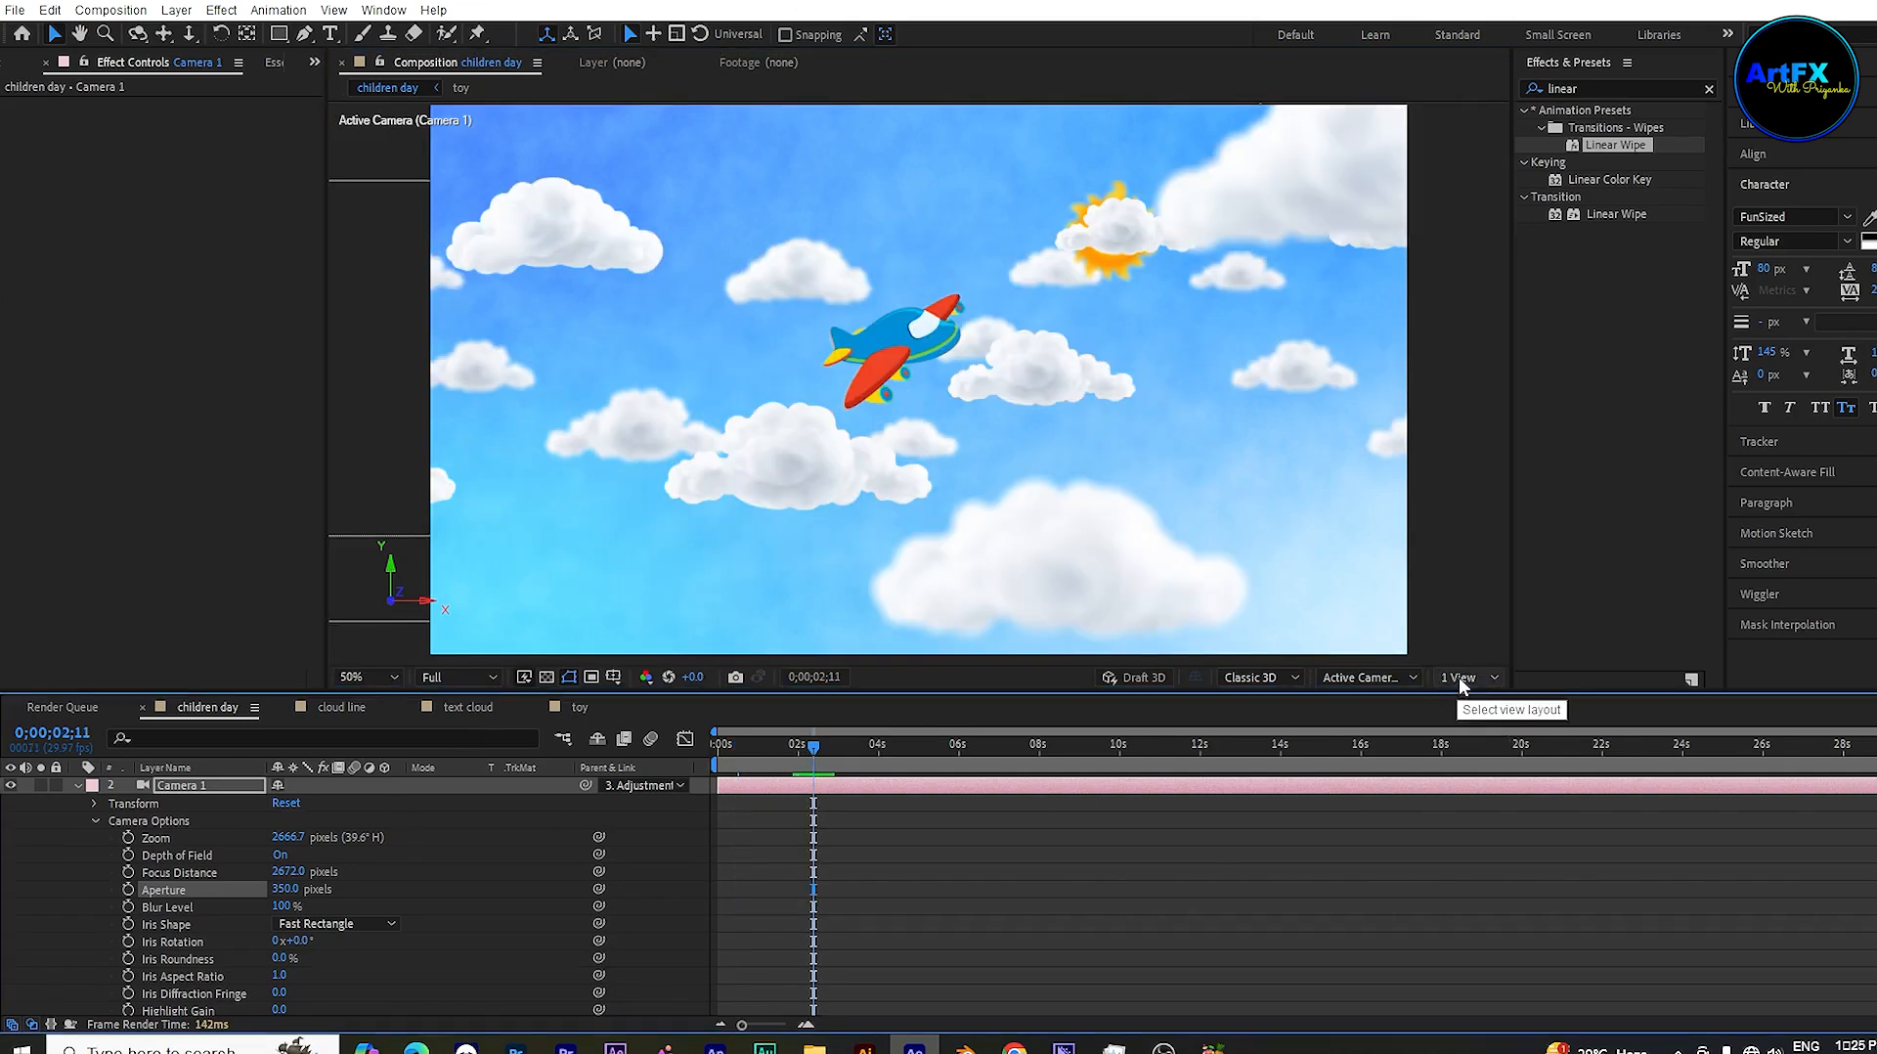
Step: Show the active camera and Top views side by side, with the Top view at 25% magnification
{"action": "left_click", "coordinate": [1458, 676]}
{"action": "left_click", "coordinate": [1464, 726]}
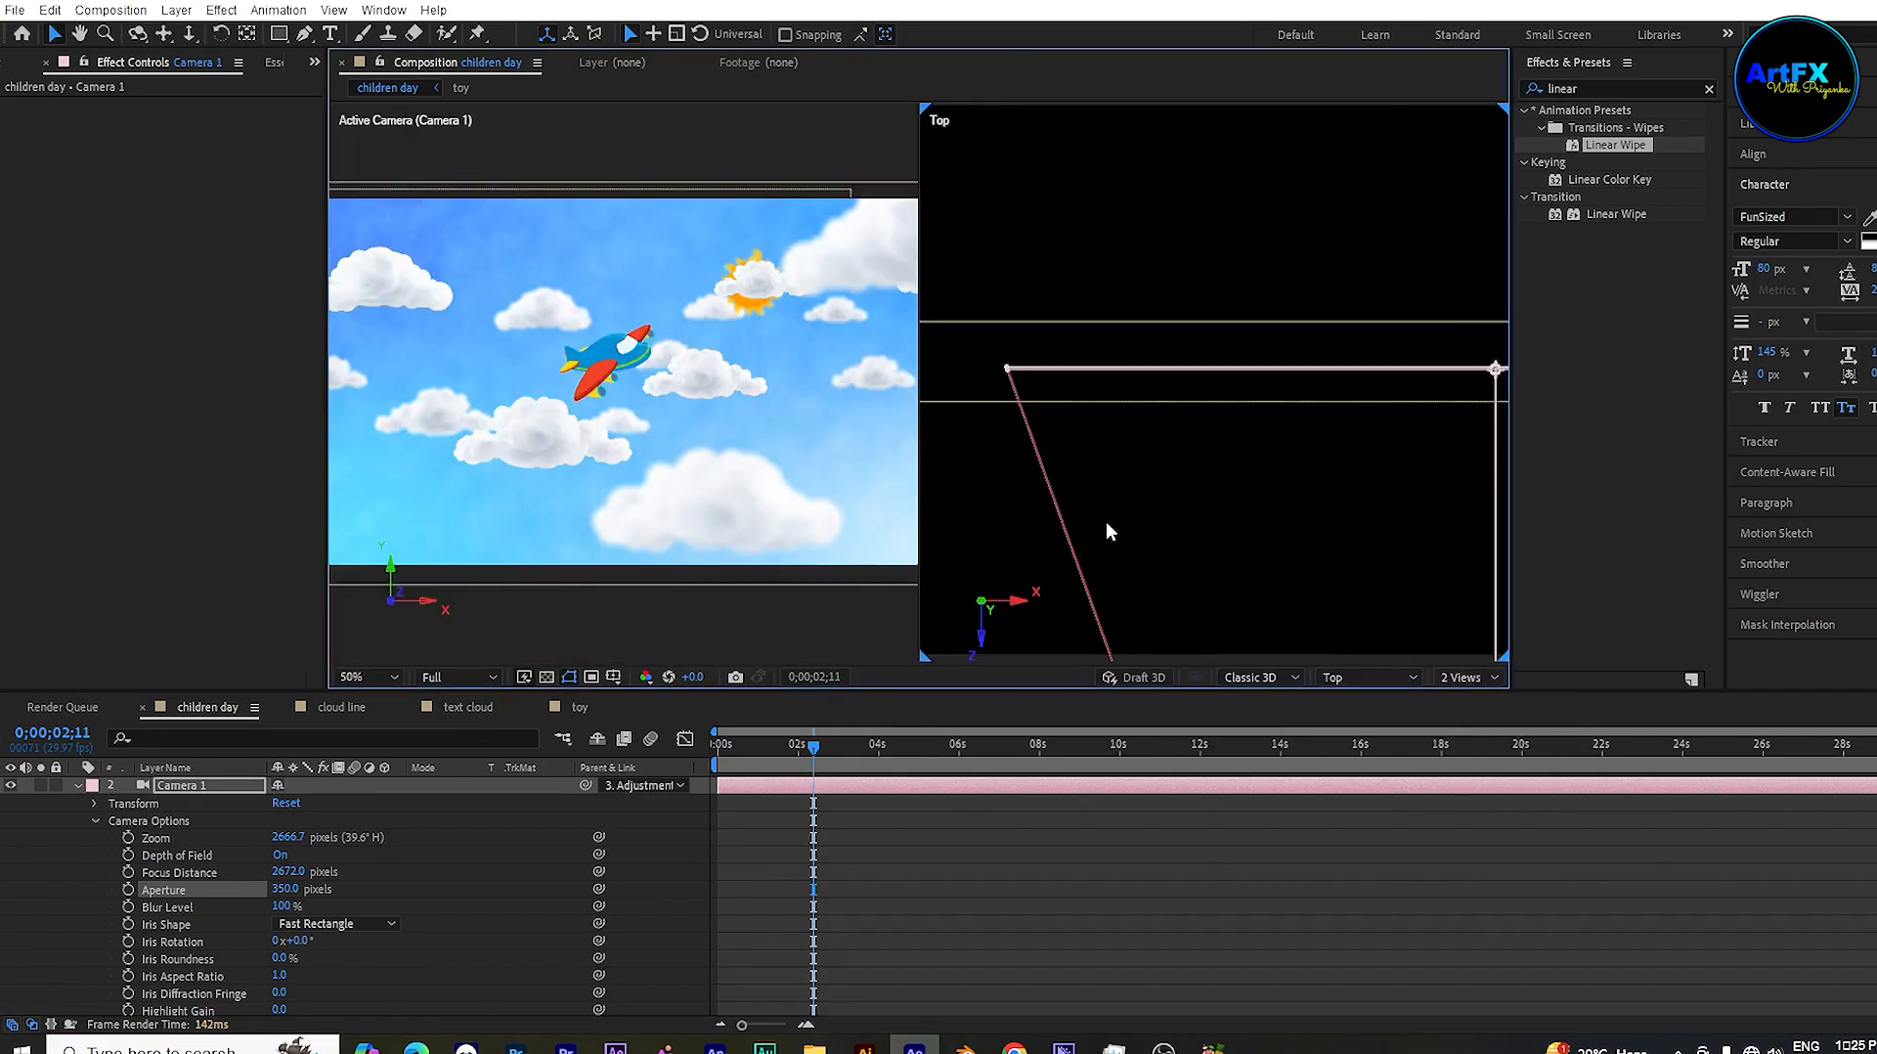
{"action": "key", "text": "comma"}
{"action": "key", "text": "comma"}
{"action": "key", "text": "comma"}
{"action": "key", "text": "comma"}
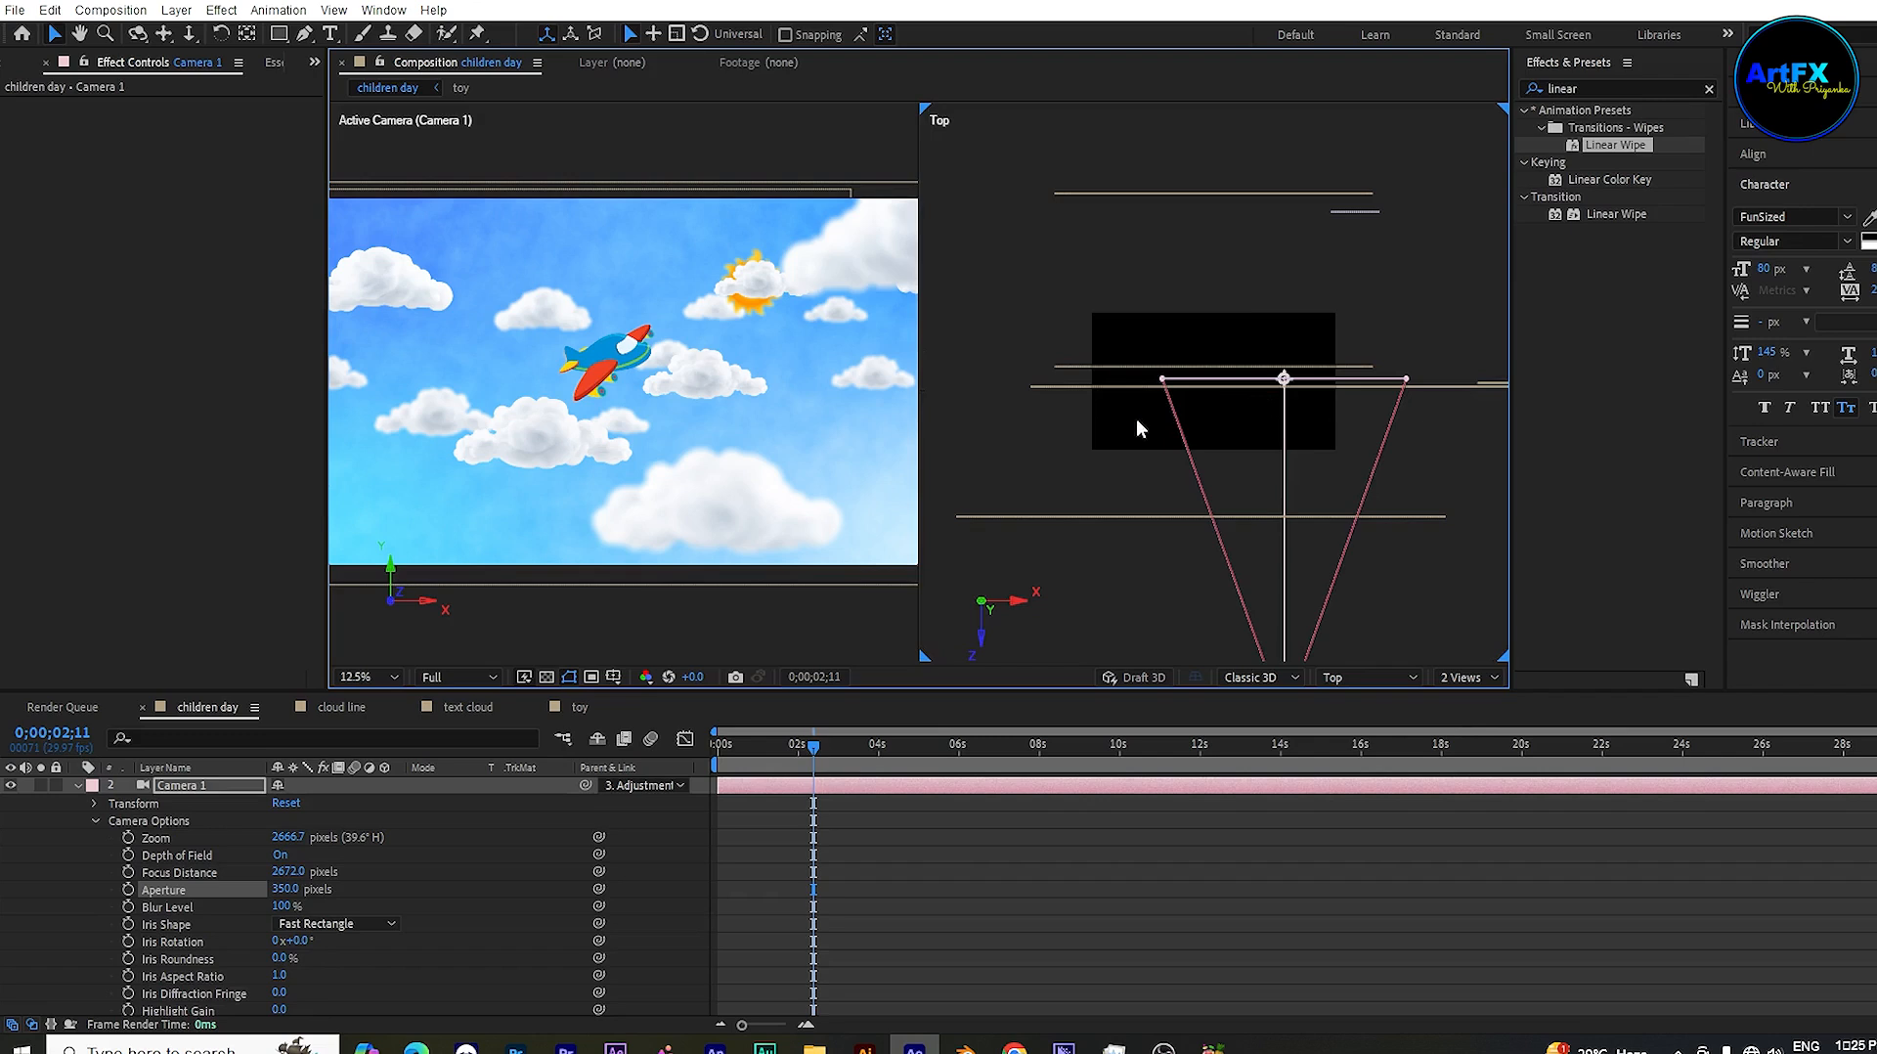
{"action": "key", "text": "period"}
{"action": "key", "text": "period"}
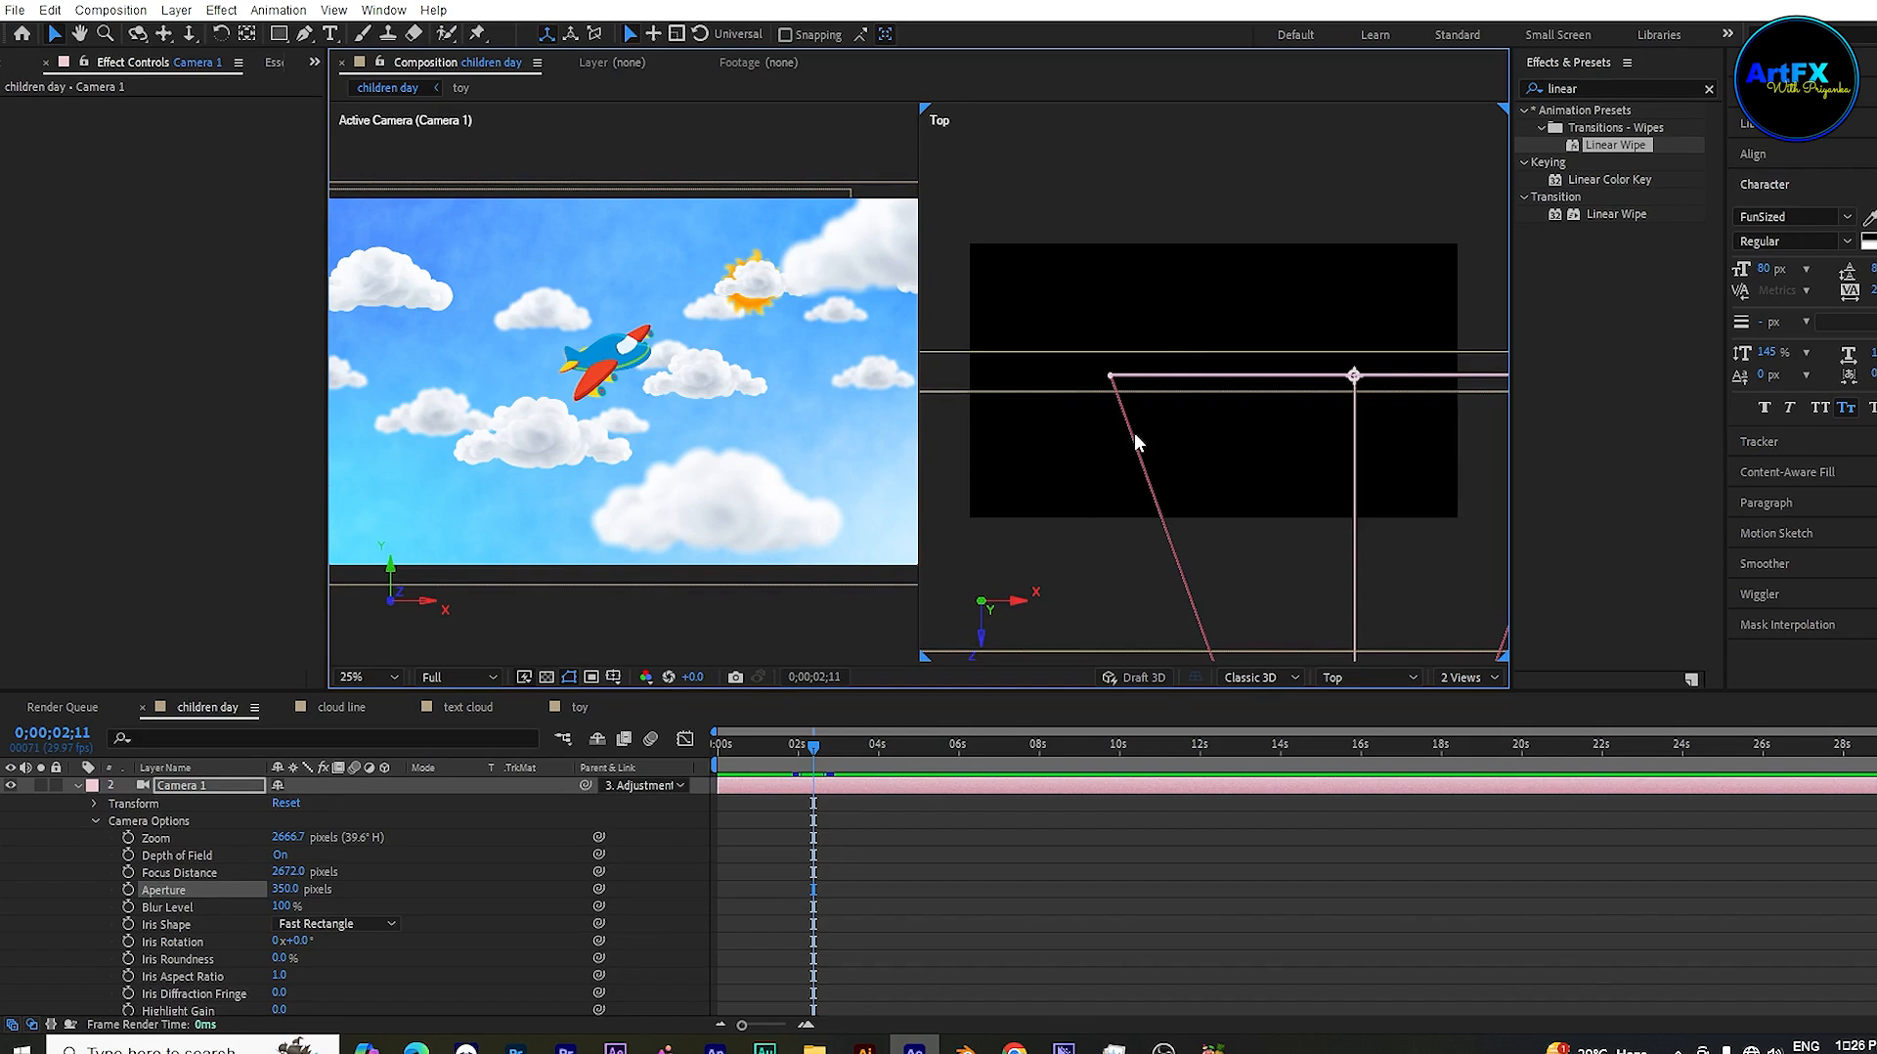
Step: Set the toy layer's Z position to 19 and the text cloud layer's Z position to 122
{"action": "left_click", "coordinate": [76, 785]}
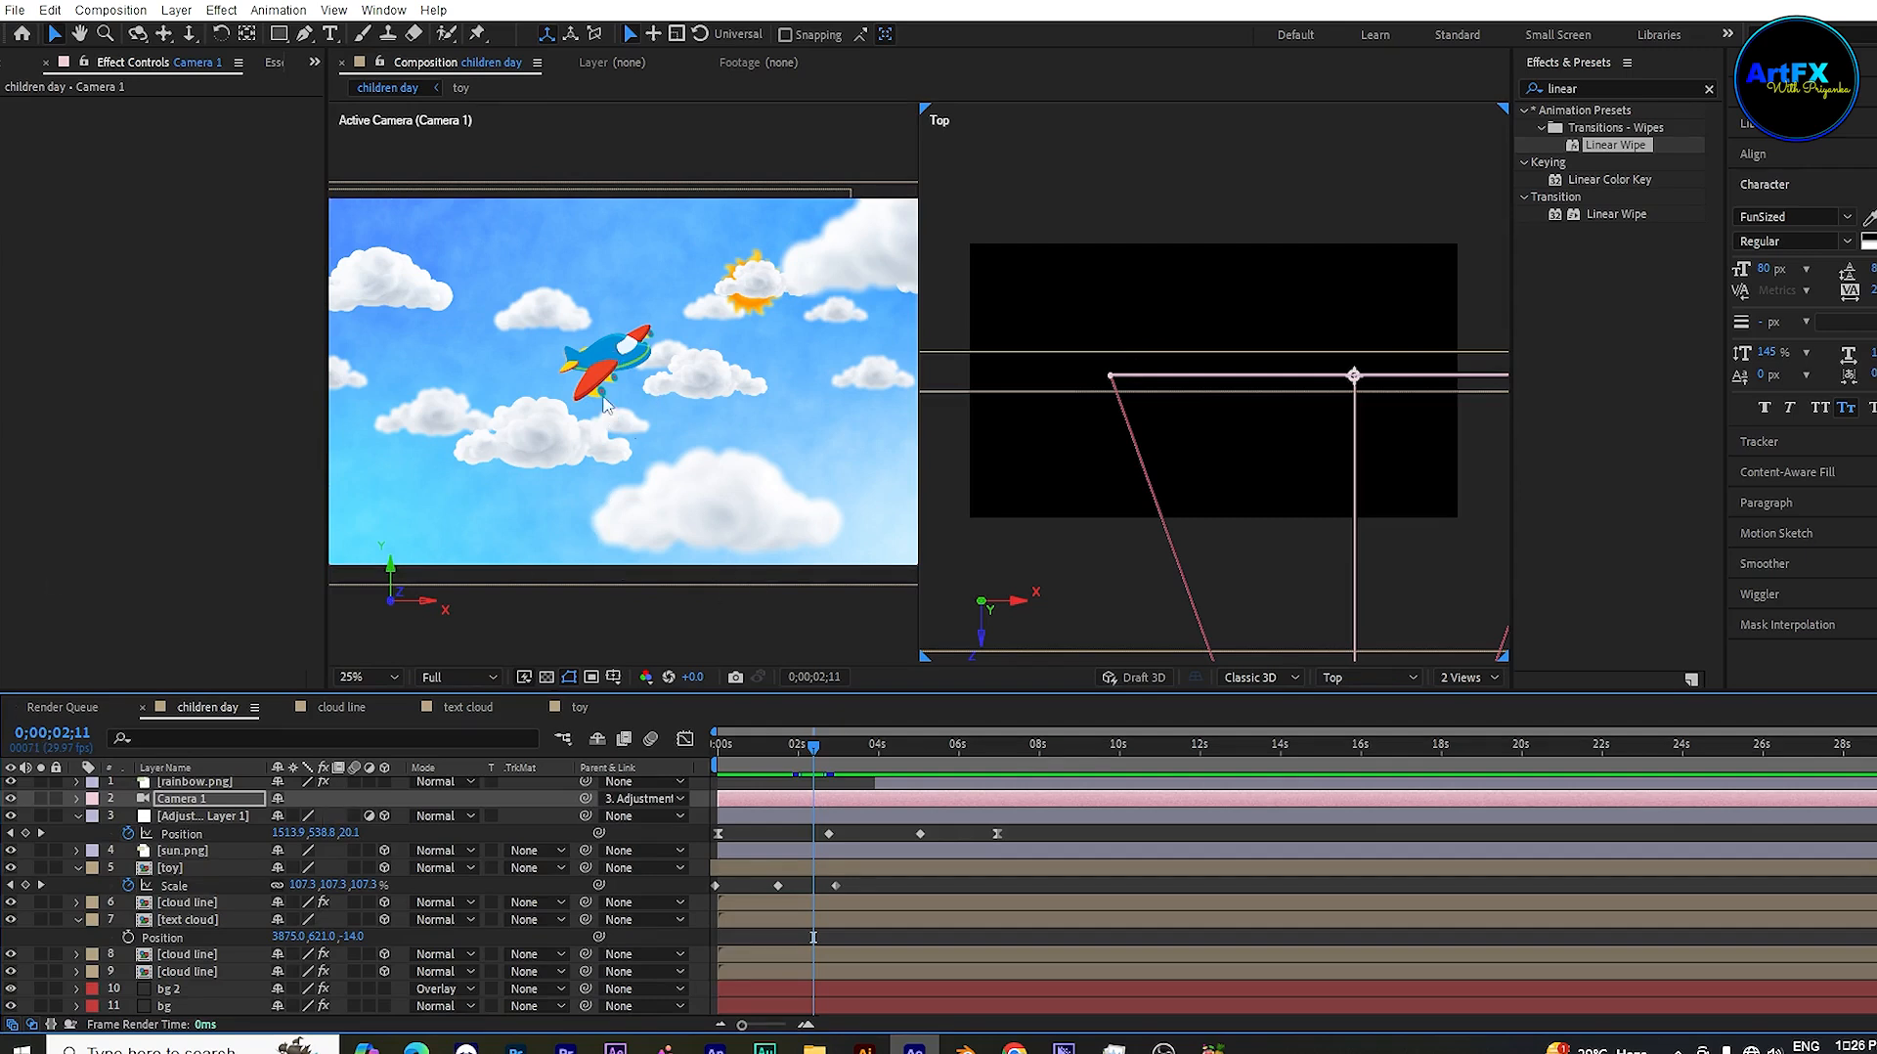
{"action": "left_click", "coordinate": [184, 868]}
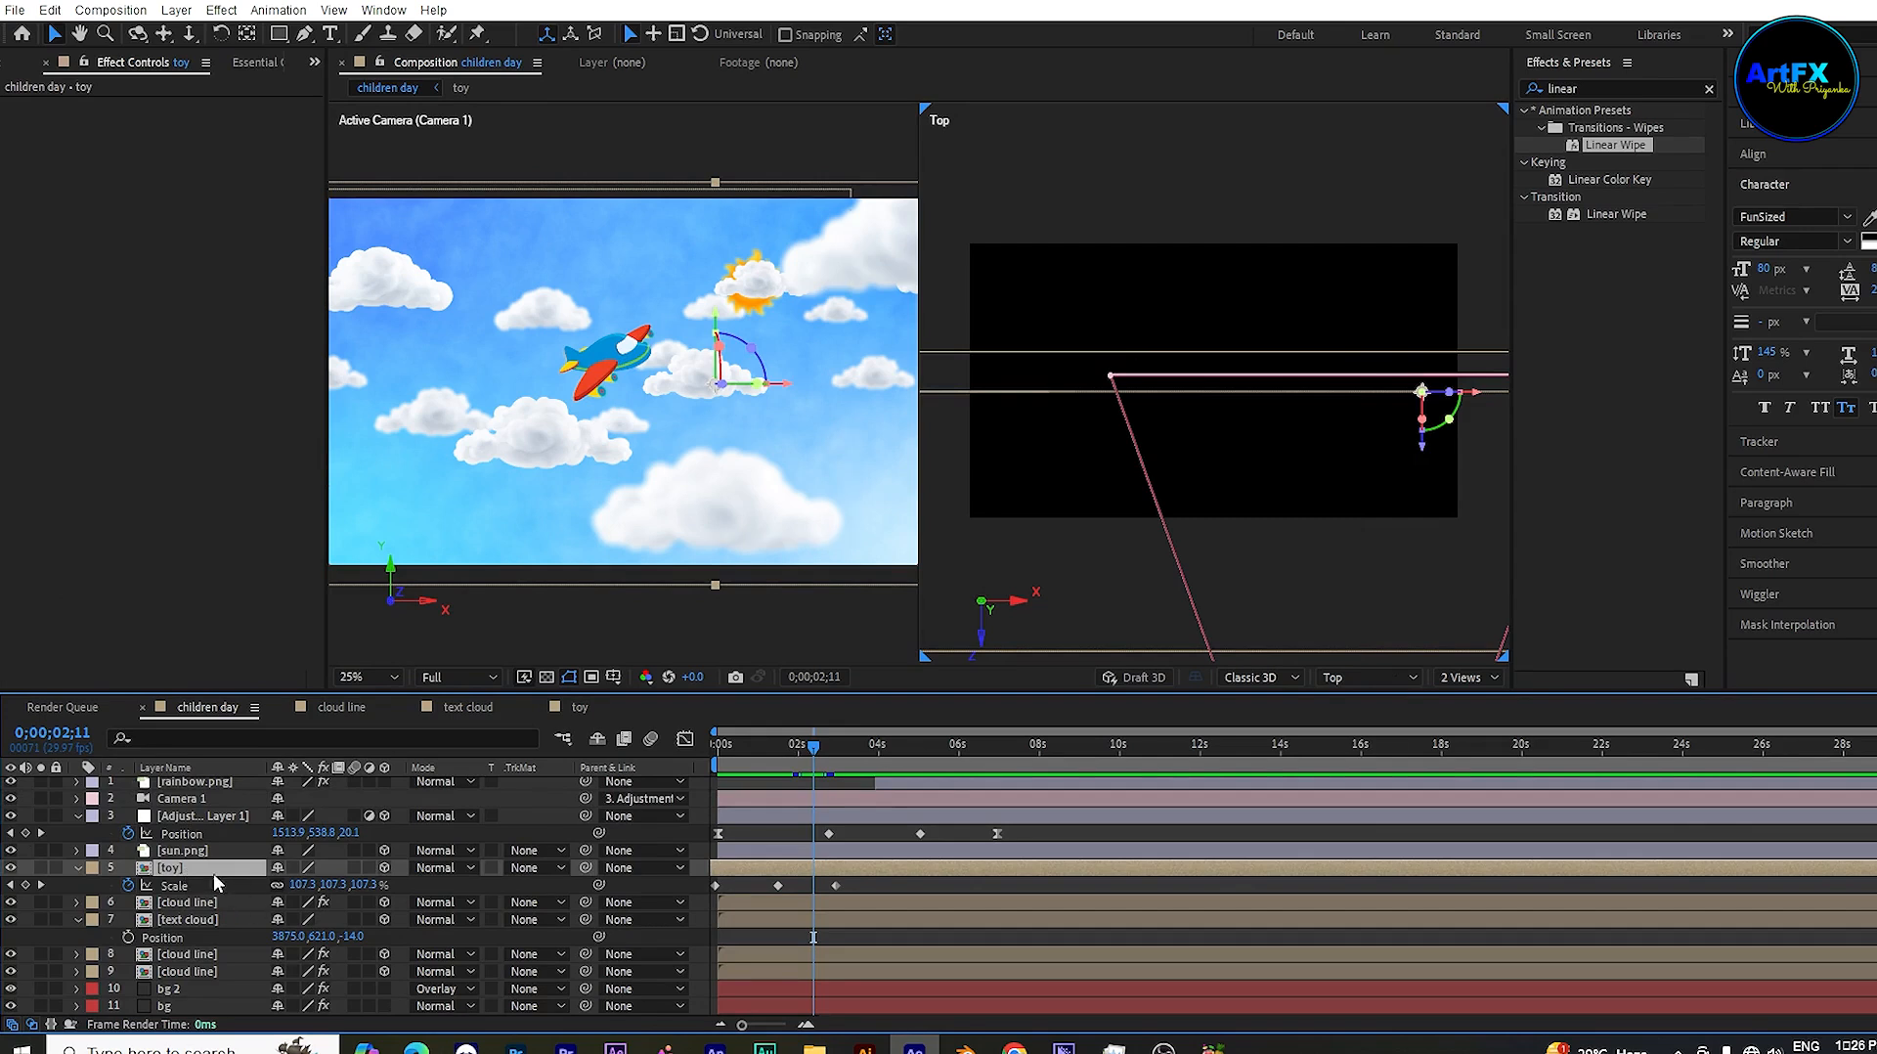
{"action": "key", "text": "p"}
{"action": "left_click_drag", "start_coordinate": [353, 884], "coordinate": [413, 884]}
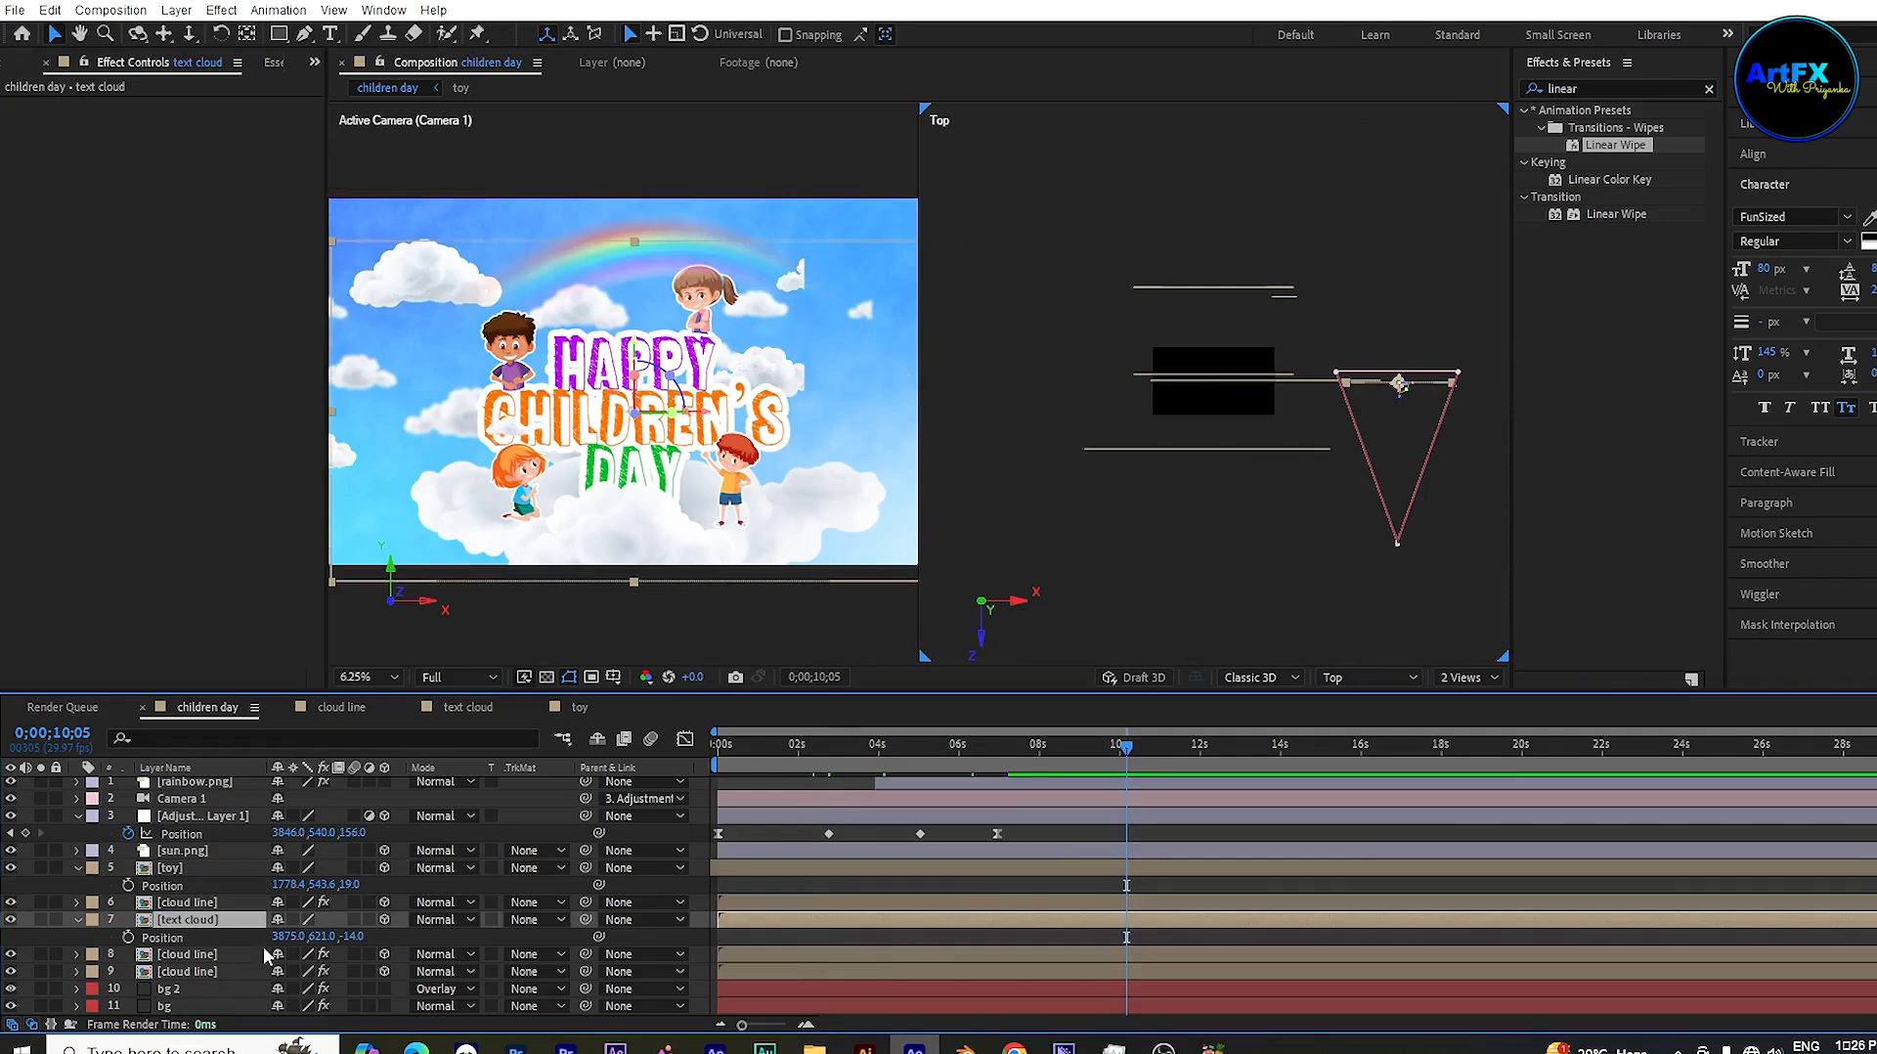
{"action": "left_click_drag", "start_coordinate": [351, 939], "coordinate": [470, 919]}
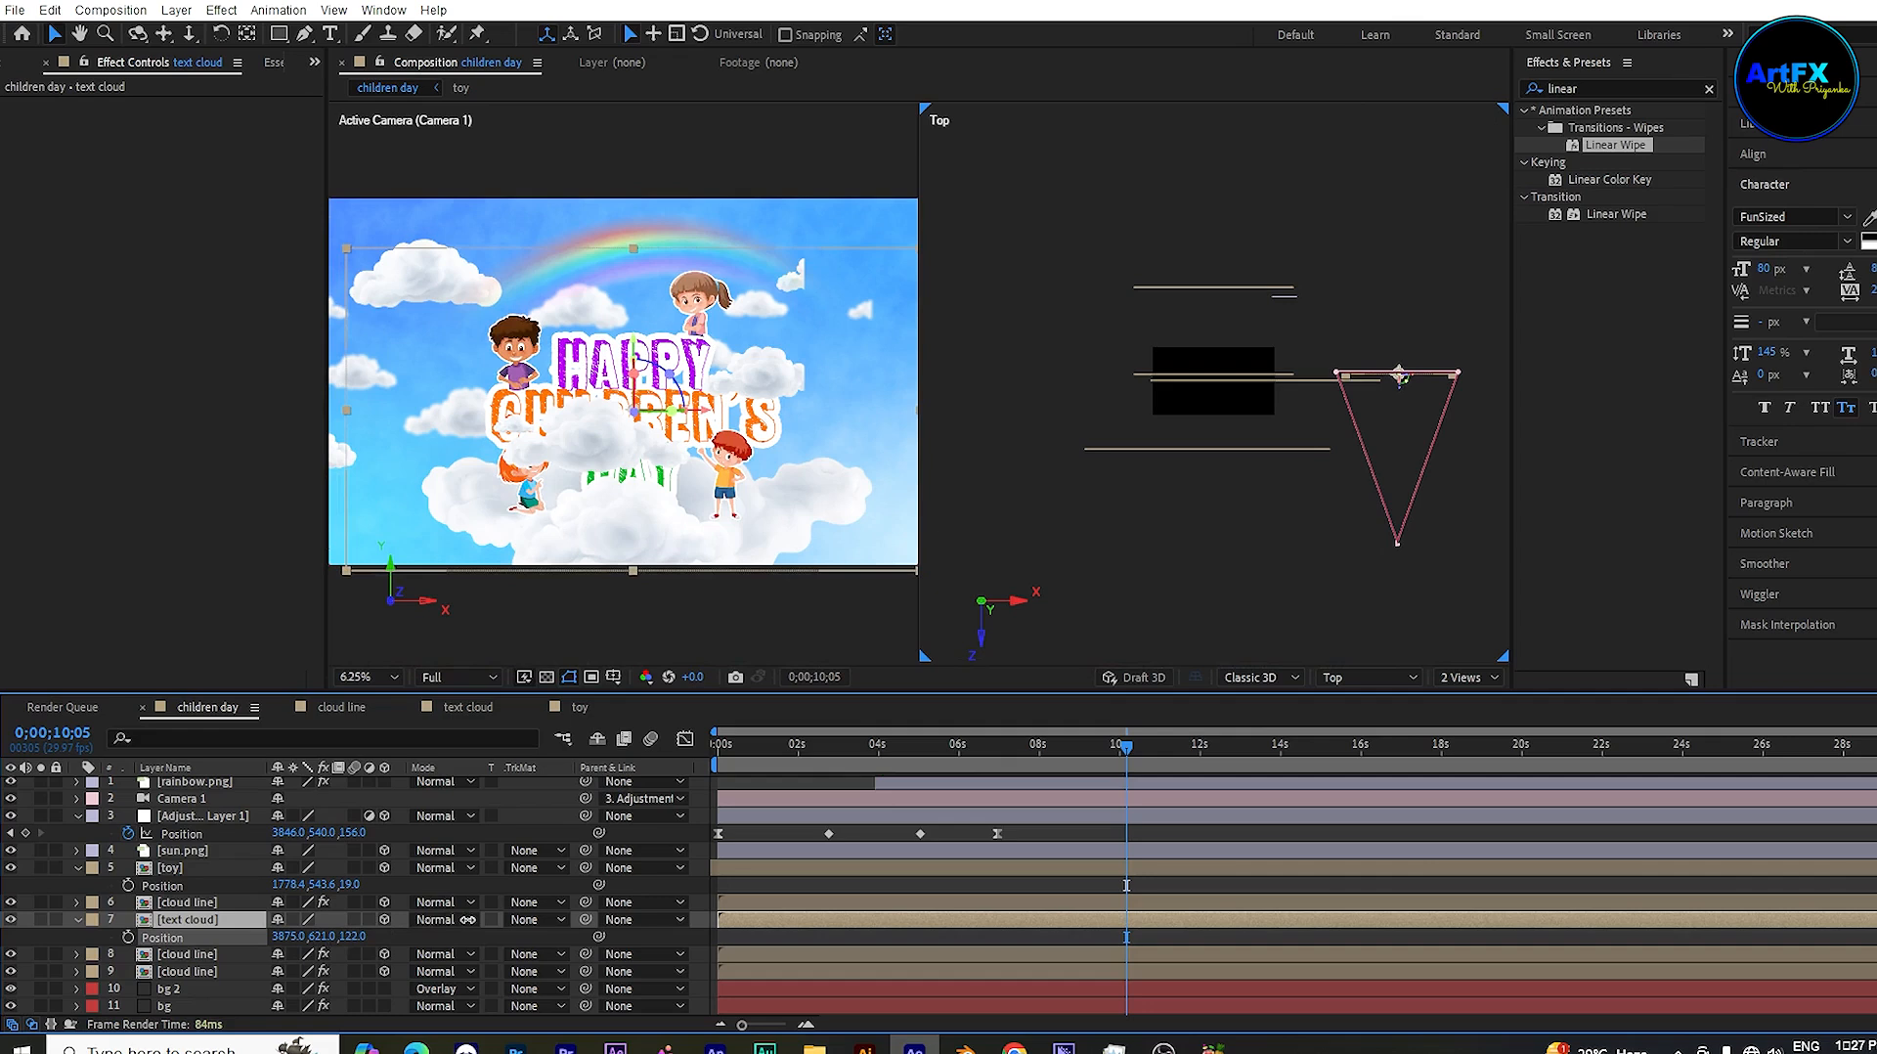
{"action": "left_click_drag", "start_coordinate": [469, 919], "coordinate": [468, 919]}
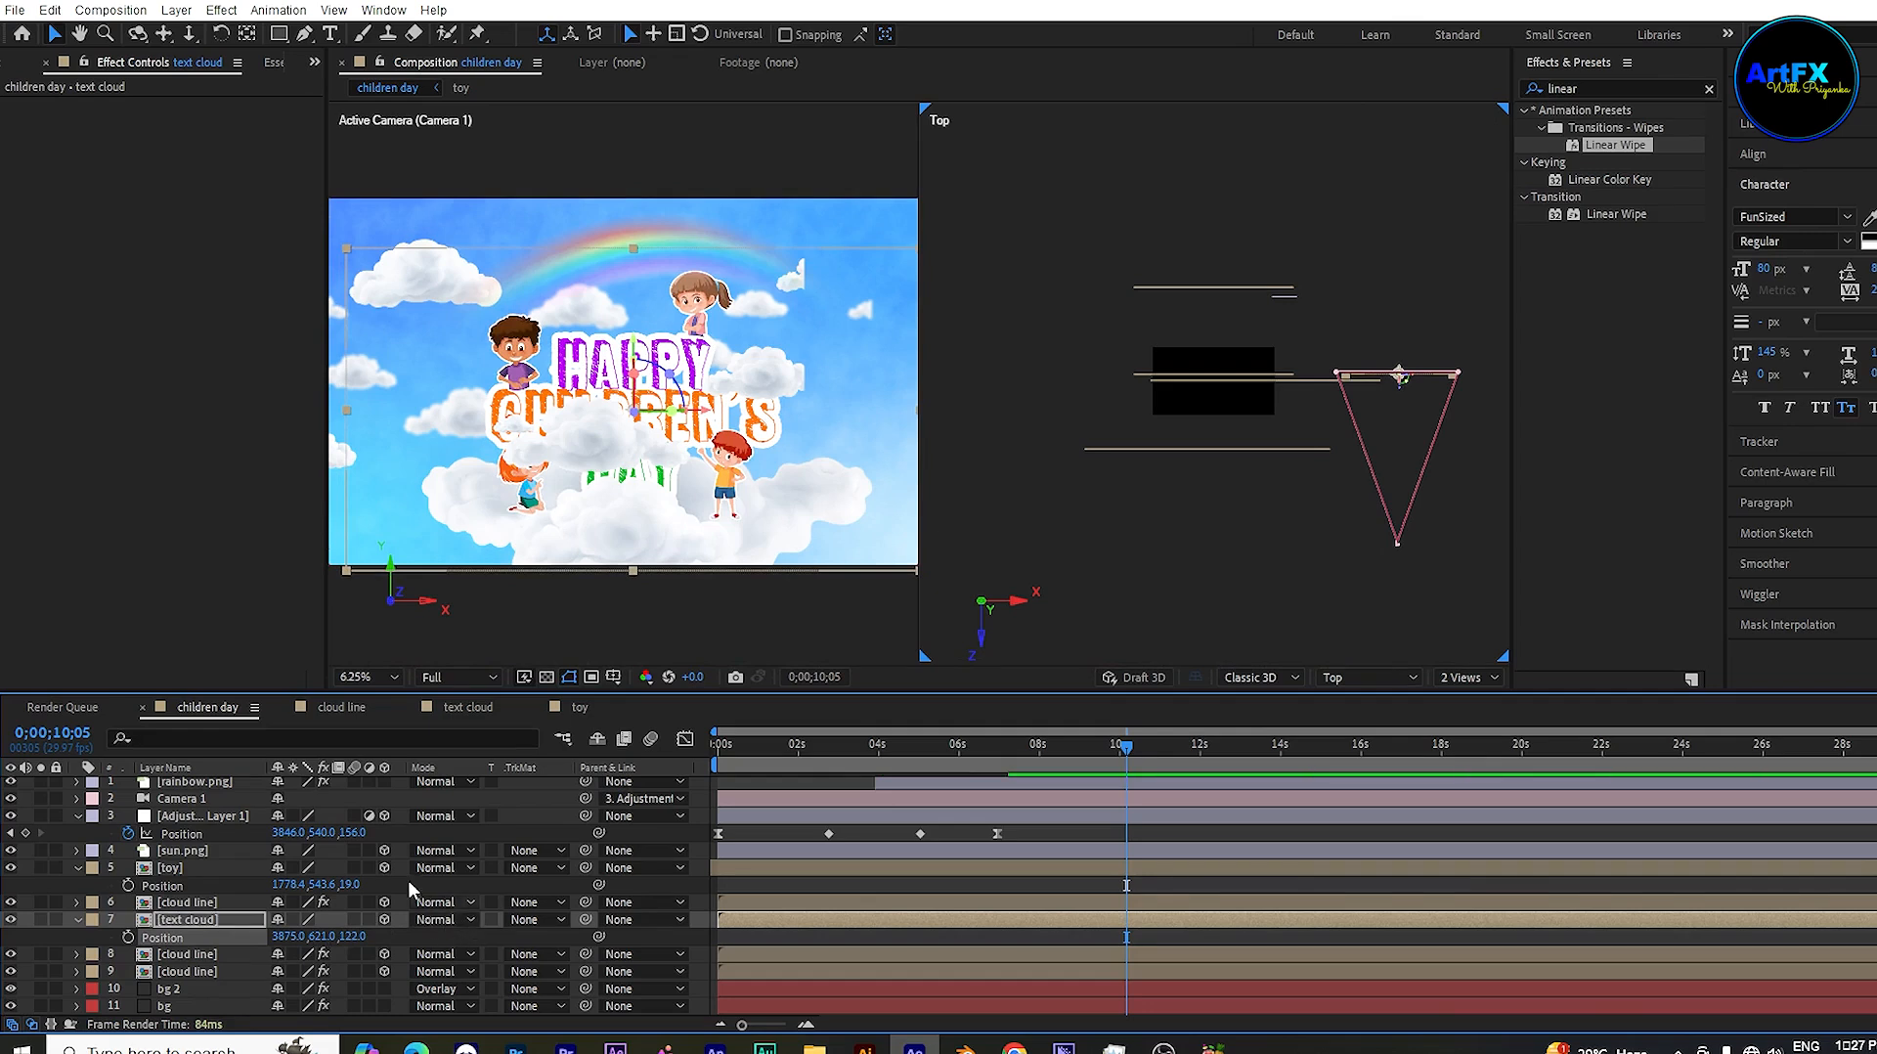
Step: Toggle the cloud line layers to find the one covering the title, and reduce its CC RepeTile Expand Left until the title is clear
{"action": "left_click", "coordinate": [10, 834]}
{"action": "left_click", "coordinate": [10, 954]}
{"action": "left_click", "coordinate": [10, 954]}
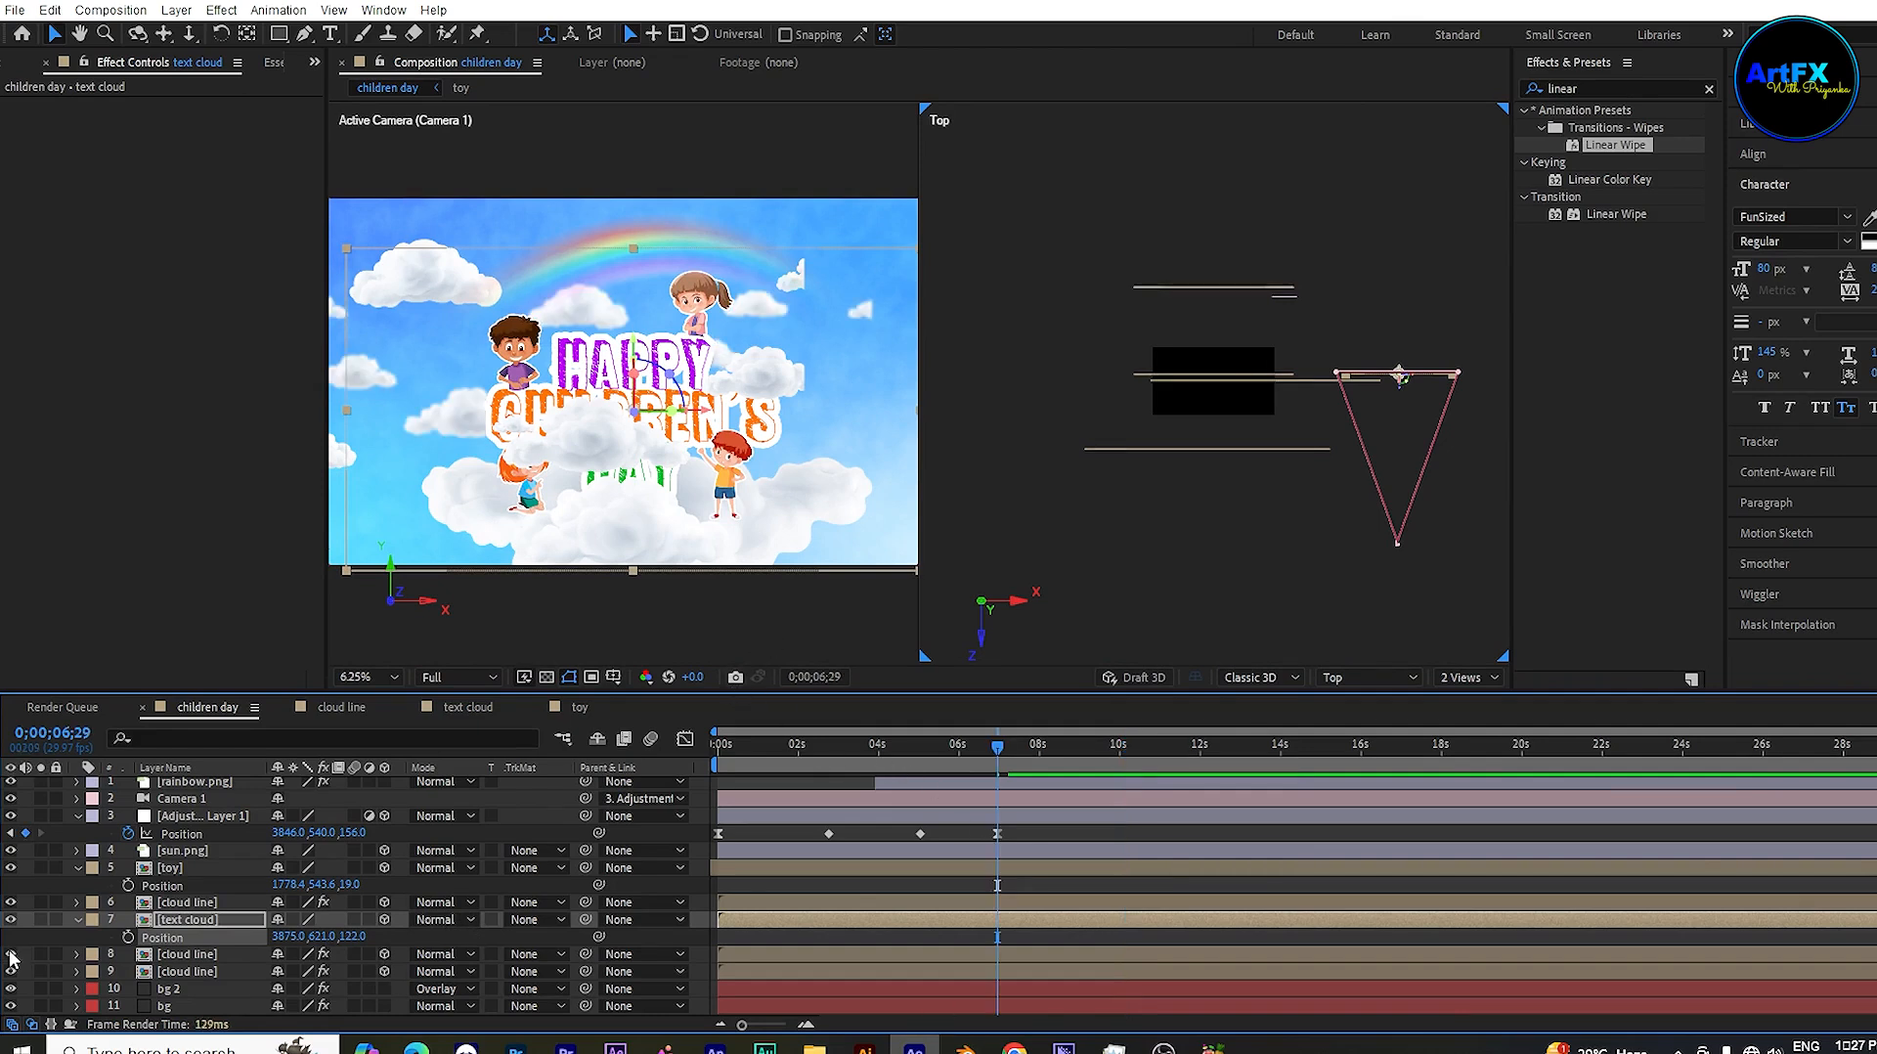
{"action": "left_click", "coordinate": [11, 901]}
{"action": "left_click", "coordinate": [11, 901]}
{"action": "left_click", "coordinate": [187, 901]}
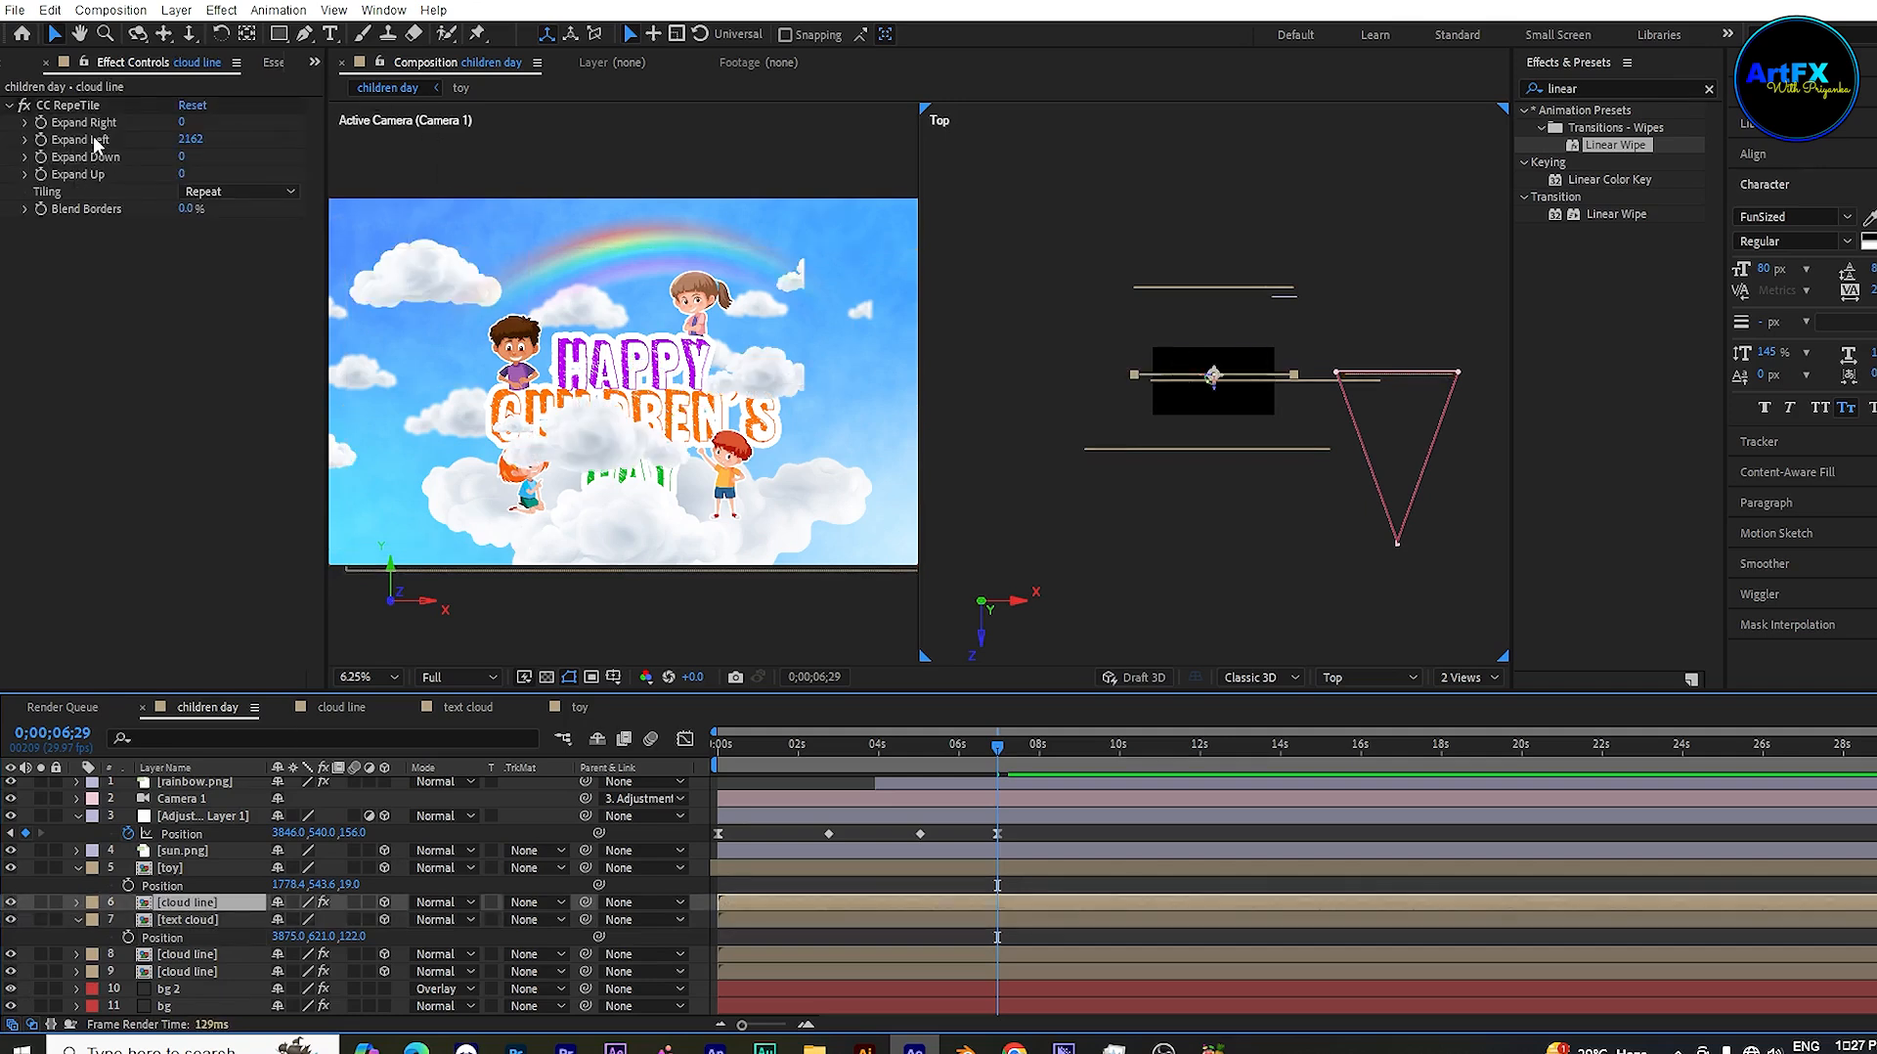
{"action": "left_click_drag", "start_coordinate": [200, 141], "coordinate": [3, 211]}
{"action": "mouse_move", "coordinate": [189, 139]}
{"action": "left_mouse_down"}
{"action": "mouse_move", "coordinate": [98, 147]}
{"action": "mouse_move", "coordinate": [182, 135]}
{"action": "left_mouse_up"}
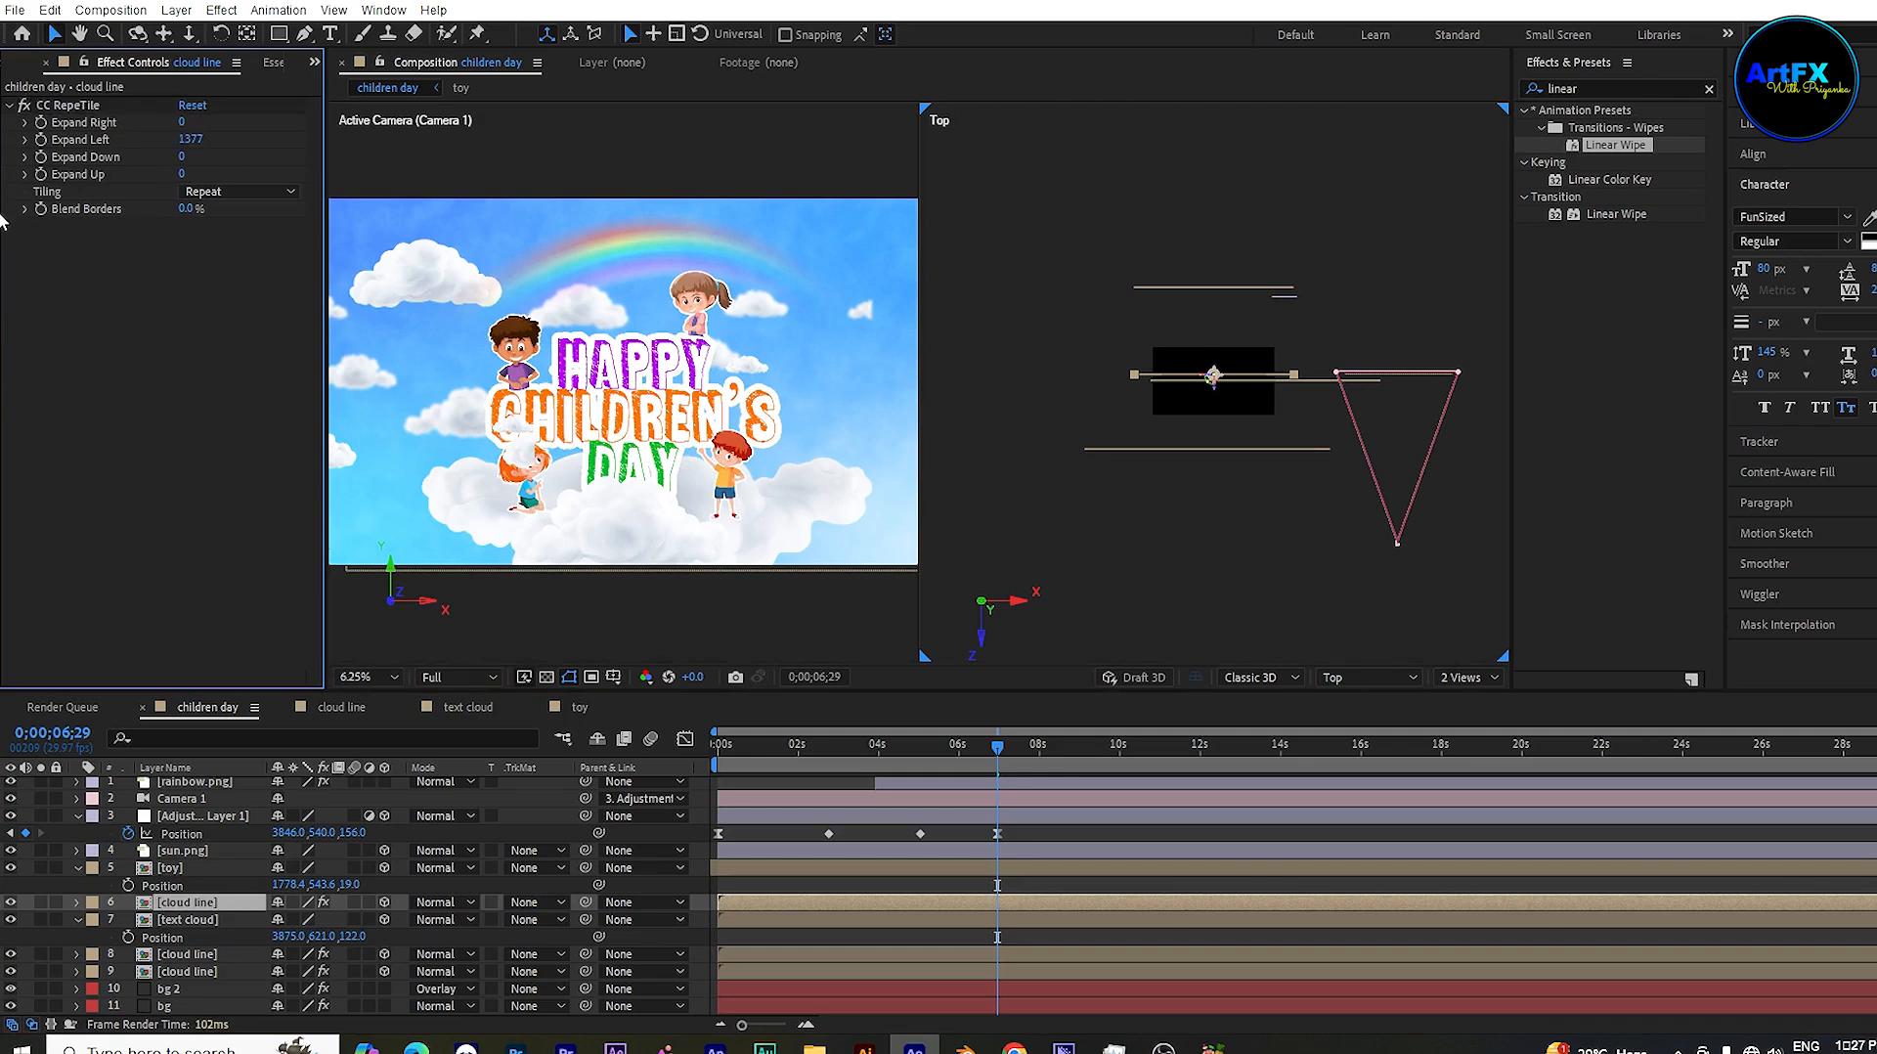
{"action": "left_click_drag", "start_coordinate": [189, 142], "coordinate": [137, 186]}
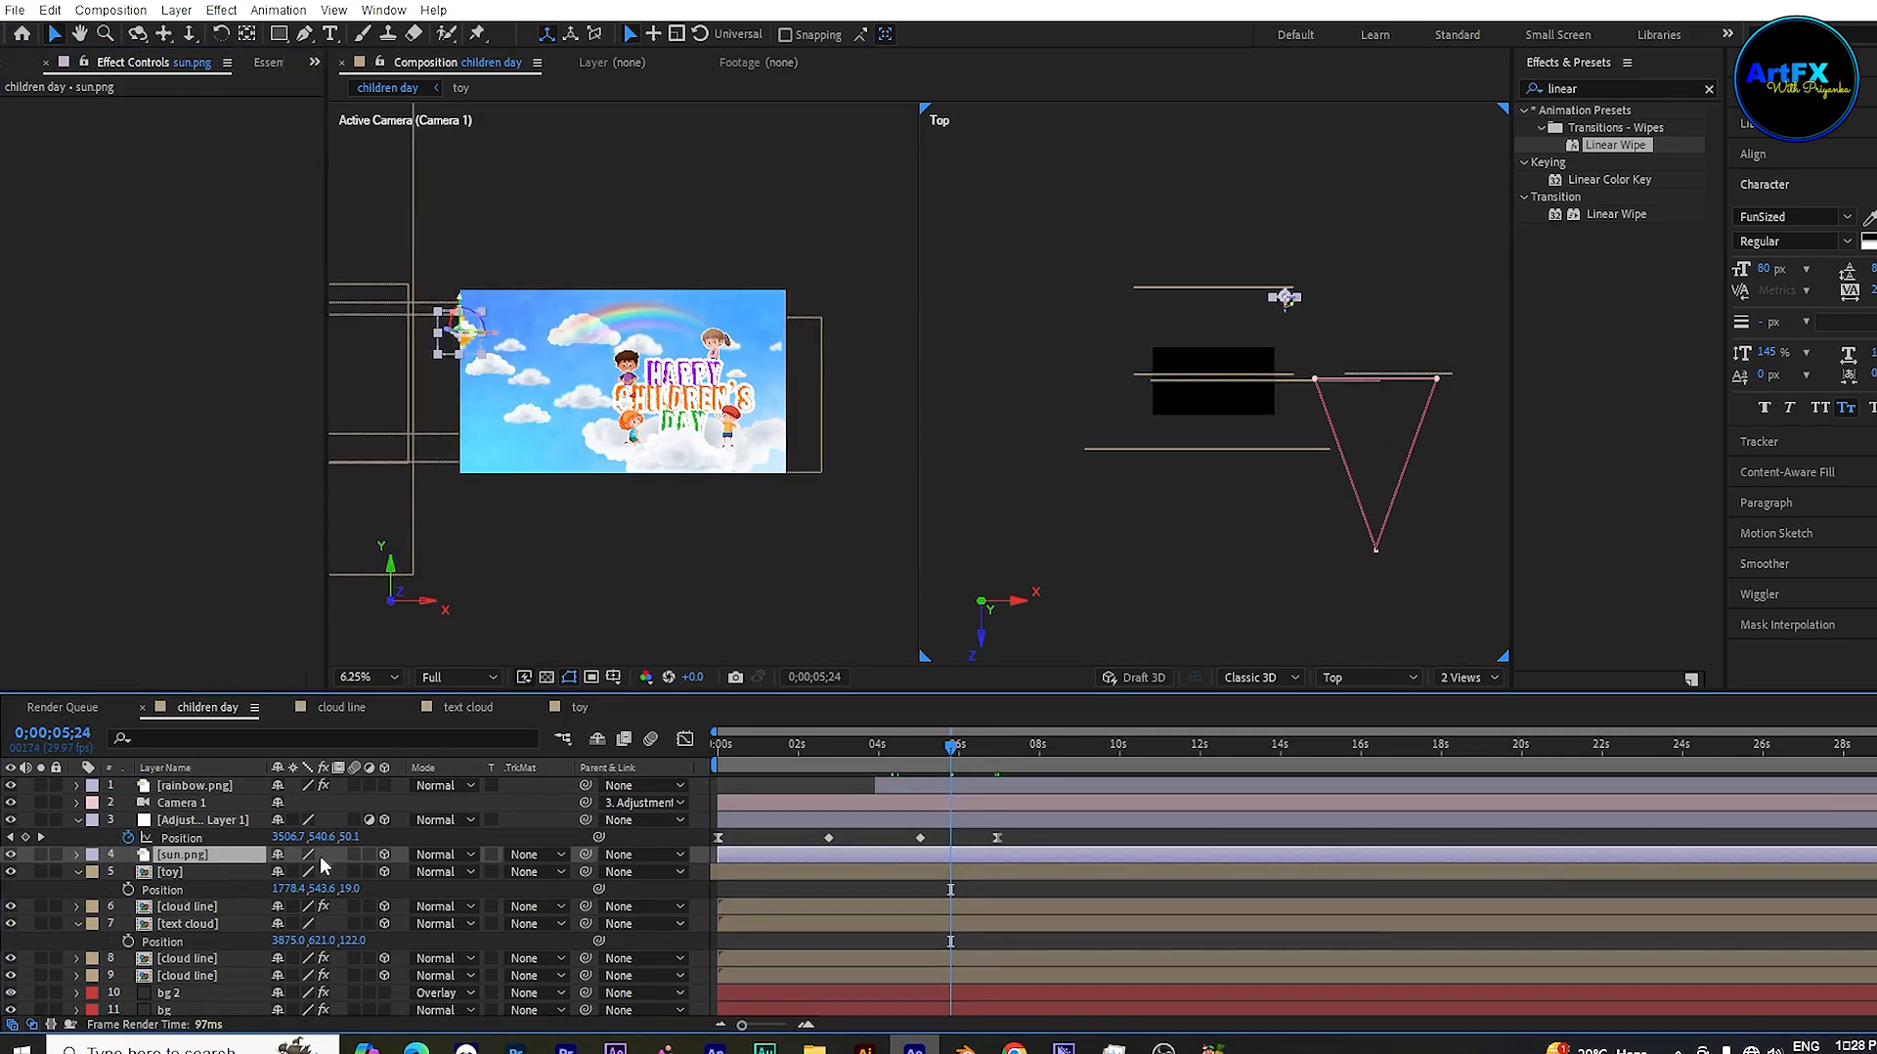
Step: Move the sun to about 2993, 262, 107 and adjust its scale, checking its placement at 0;00;09;05
{"action": "key", "text": "p"}
{"action": "left_click_drag", "start_coordinate": [288, 871], "coordinate": [1056, 869]}
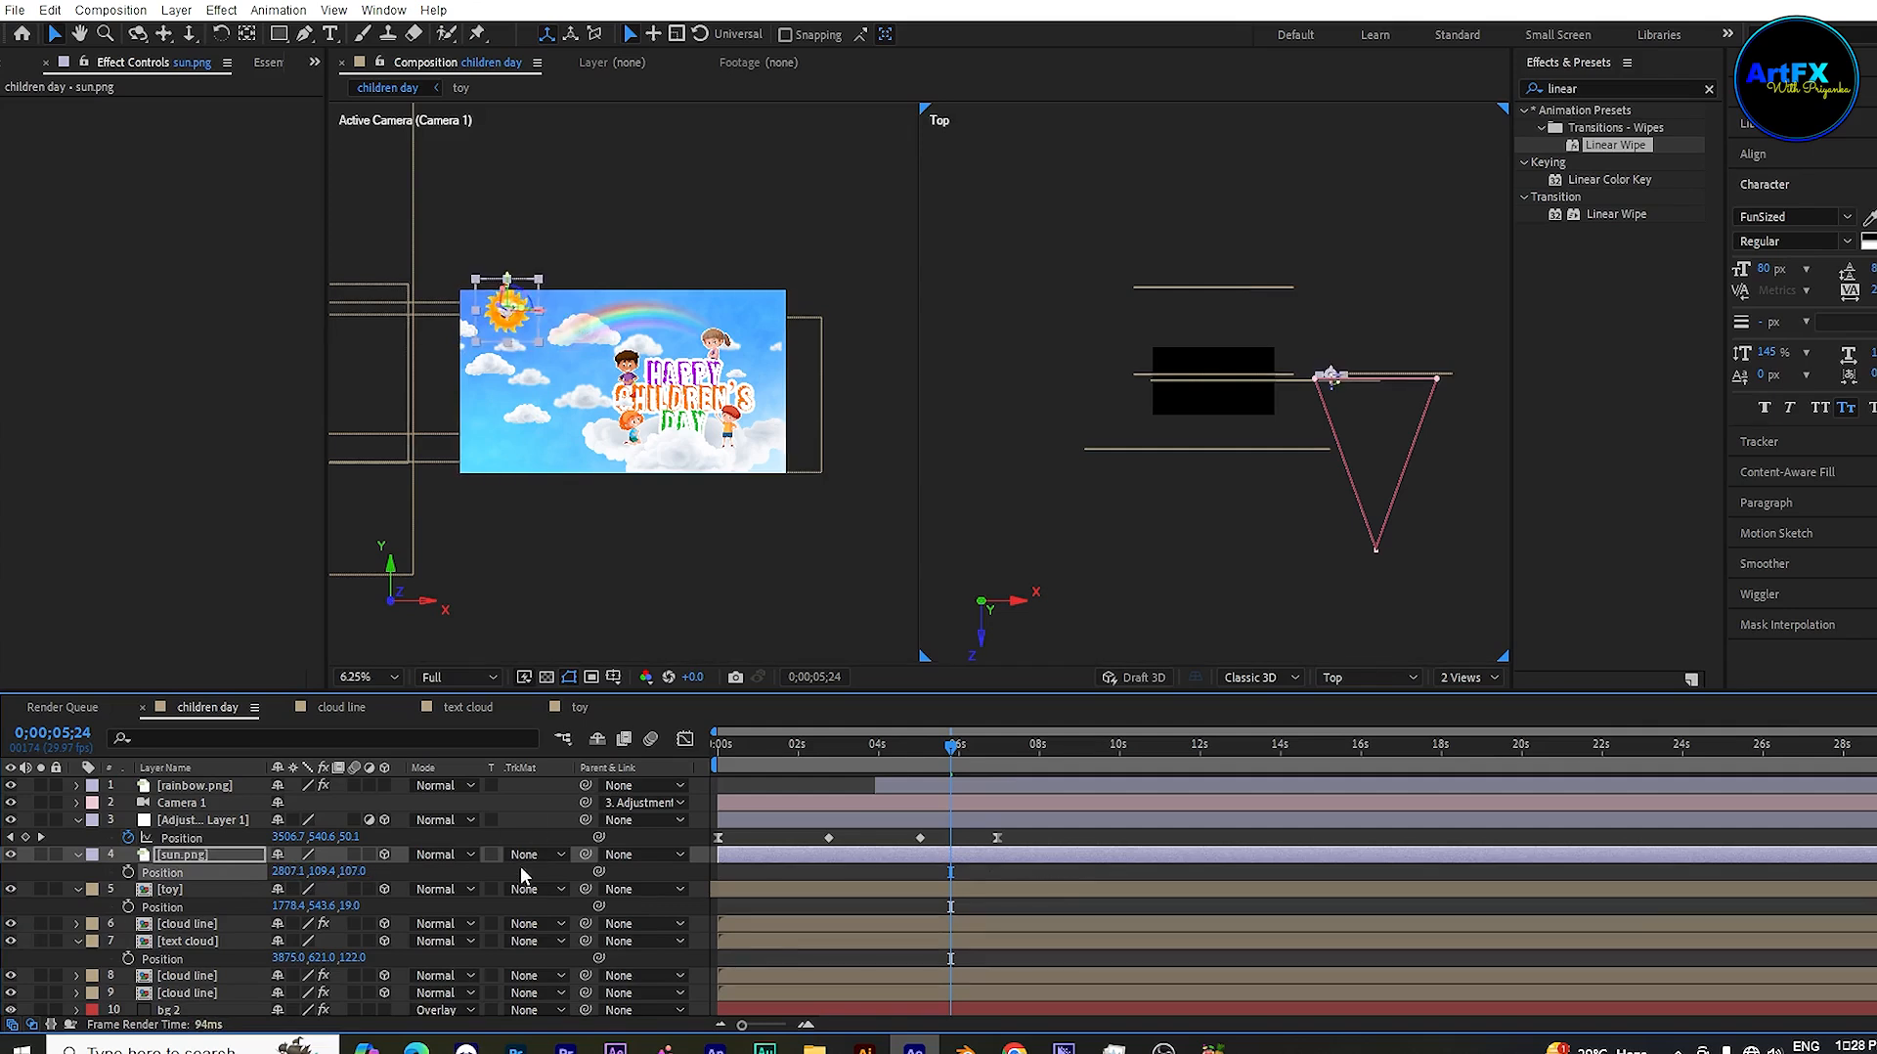
{"action": "key", "text": "s"}
{"action": "mouse_move", "coordinate": [297, 871]}
{"action": "left_mouse_down"}
{"action": "mouse_move", "coordinate": [567, 874]}
{"action": "mouse_move", "coordinate": [292, 874]}
{"action": "mouse_move", "coordinate": [321, 872]}
{"action": "left_mouse_up"}
{"action": "key", "text": "p"}
{"action": "left_click_drag", "start_coordinate": [967, 751], "coordinate": [1086, 751]}
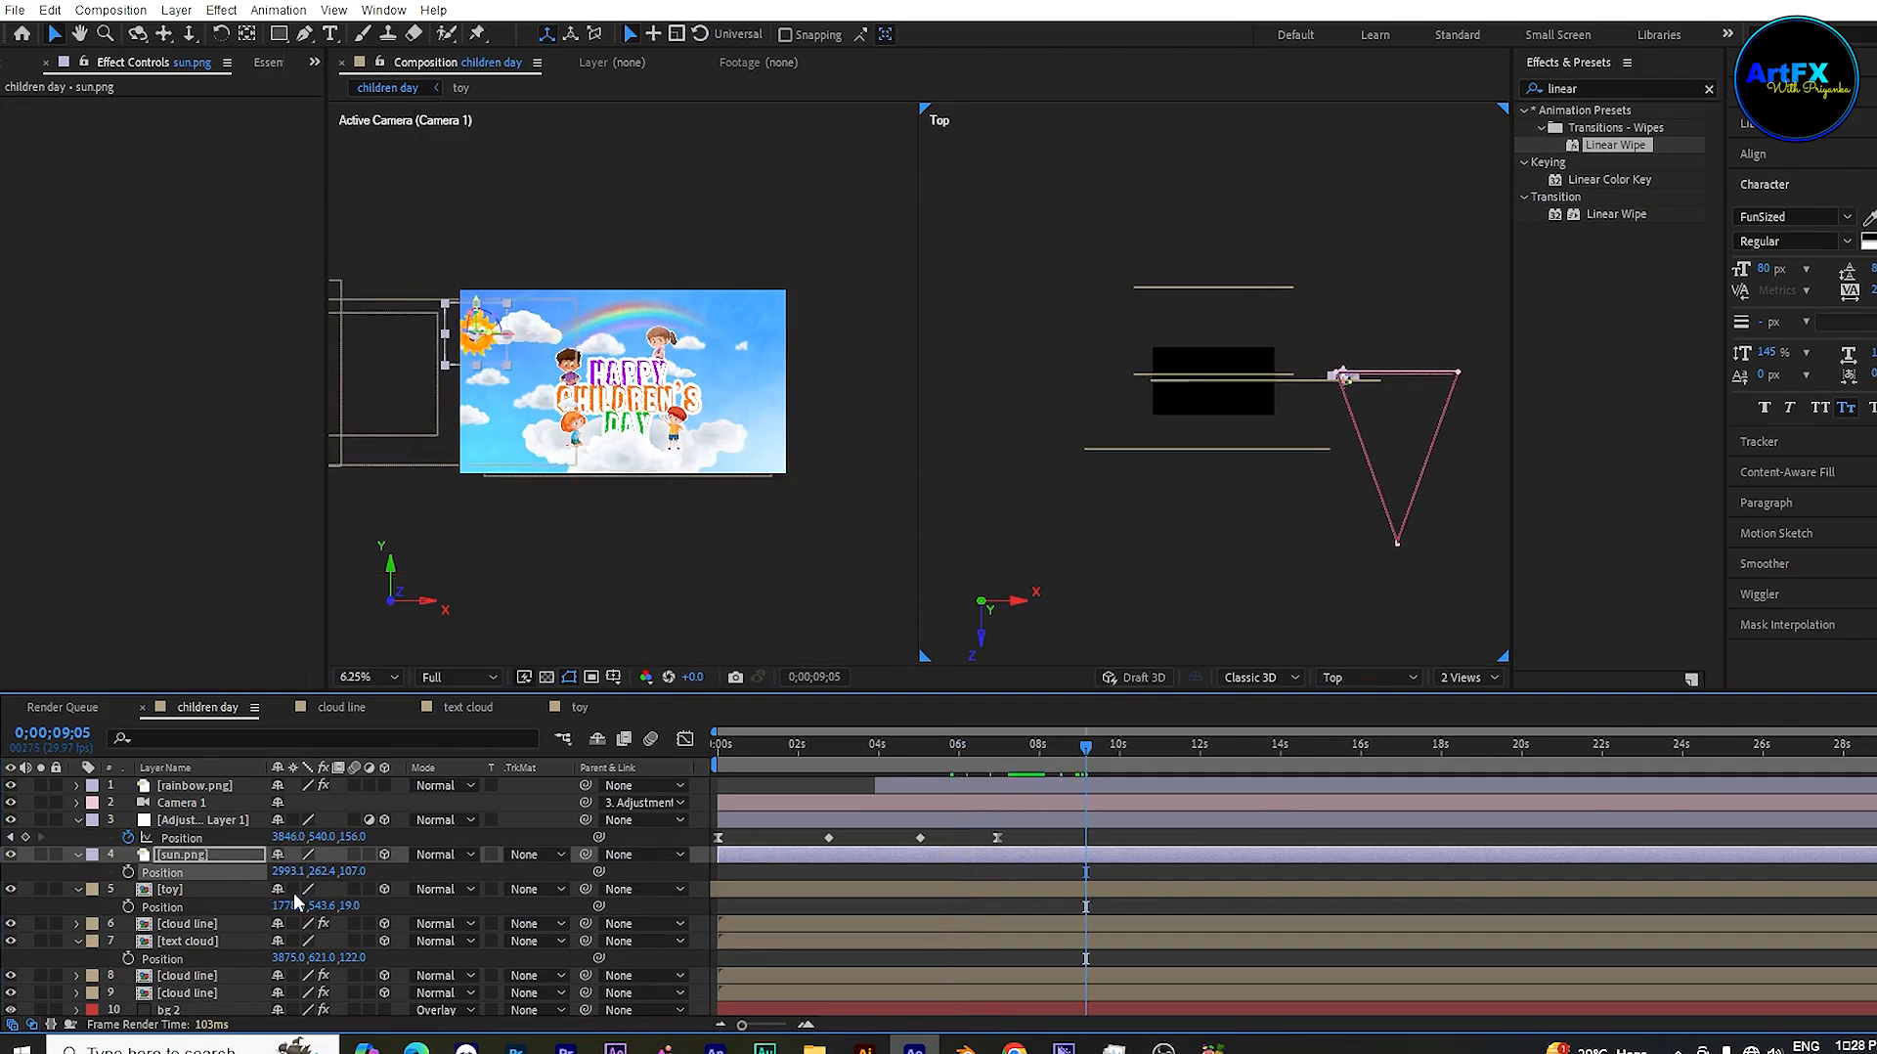